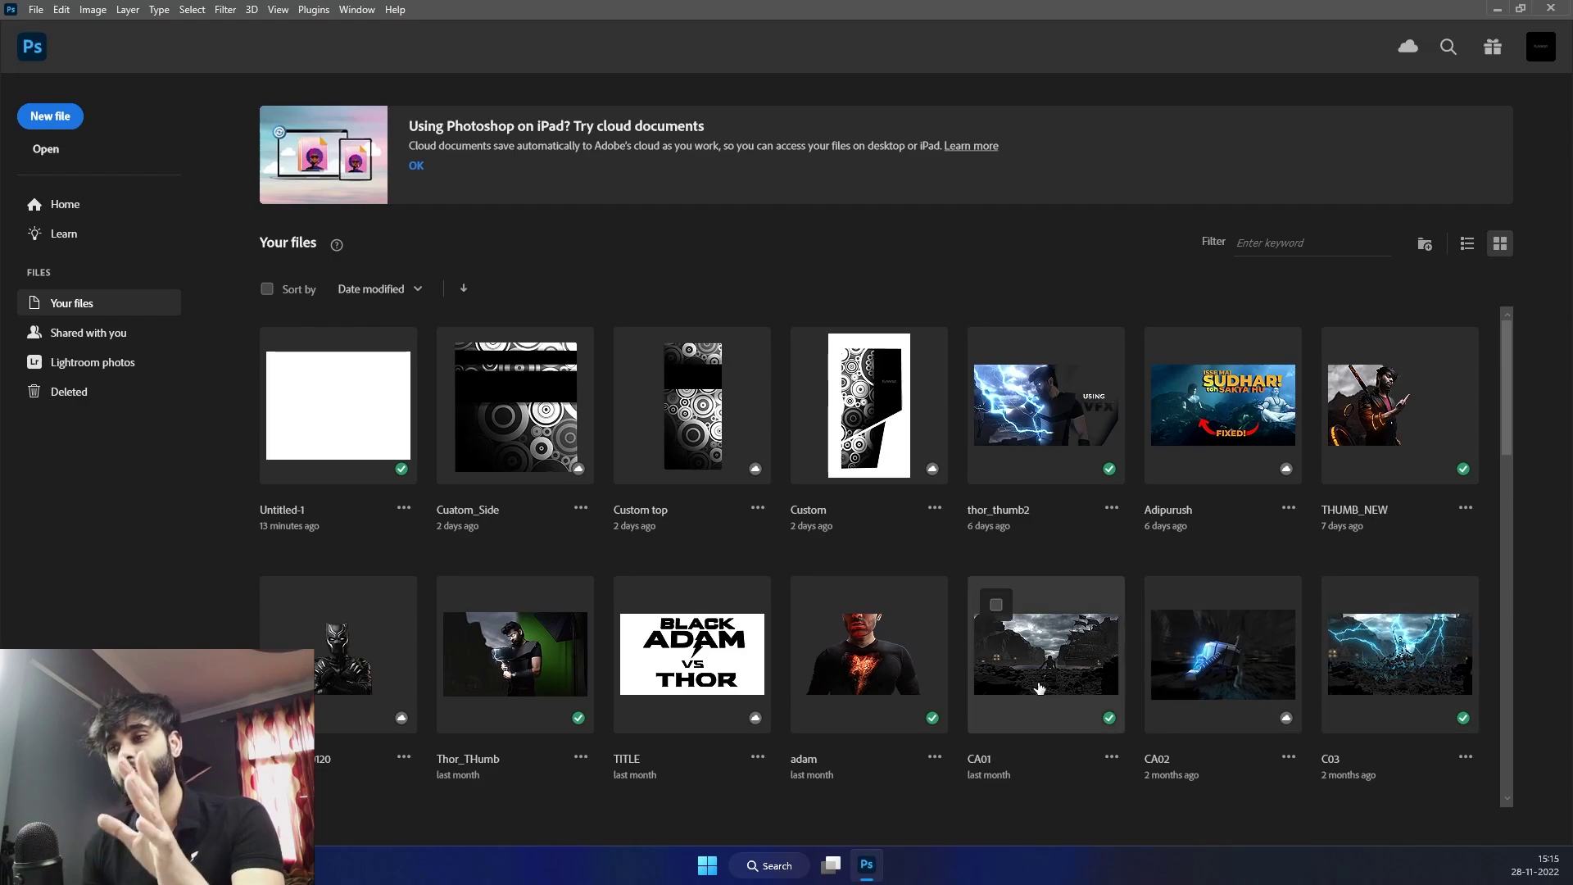
Start a new document from the recent custom preset and name it L-1
click(66, 127)
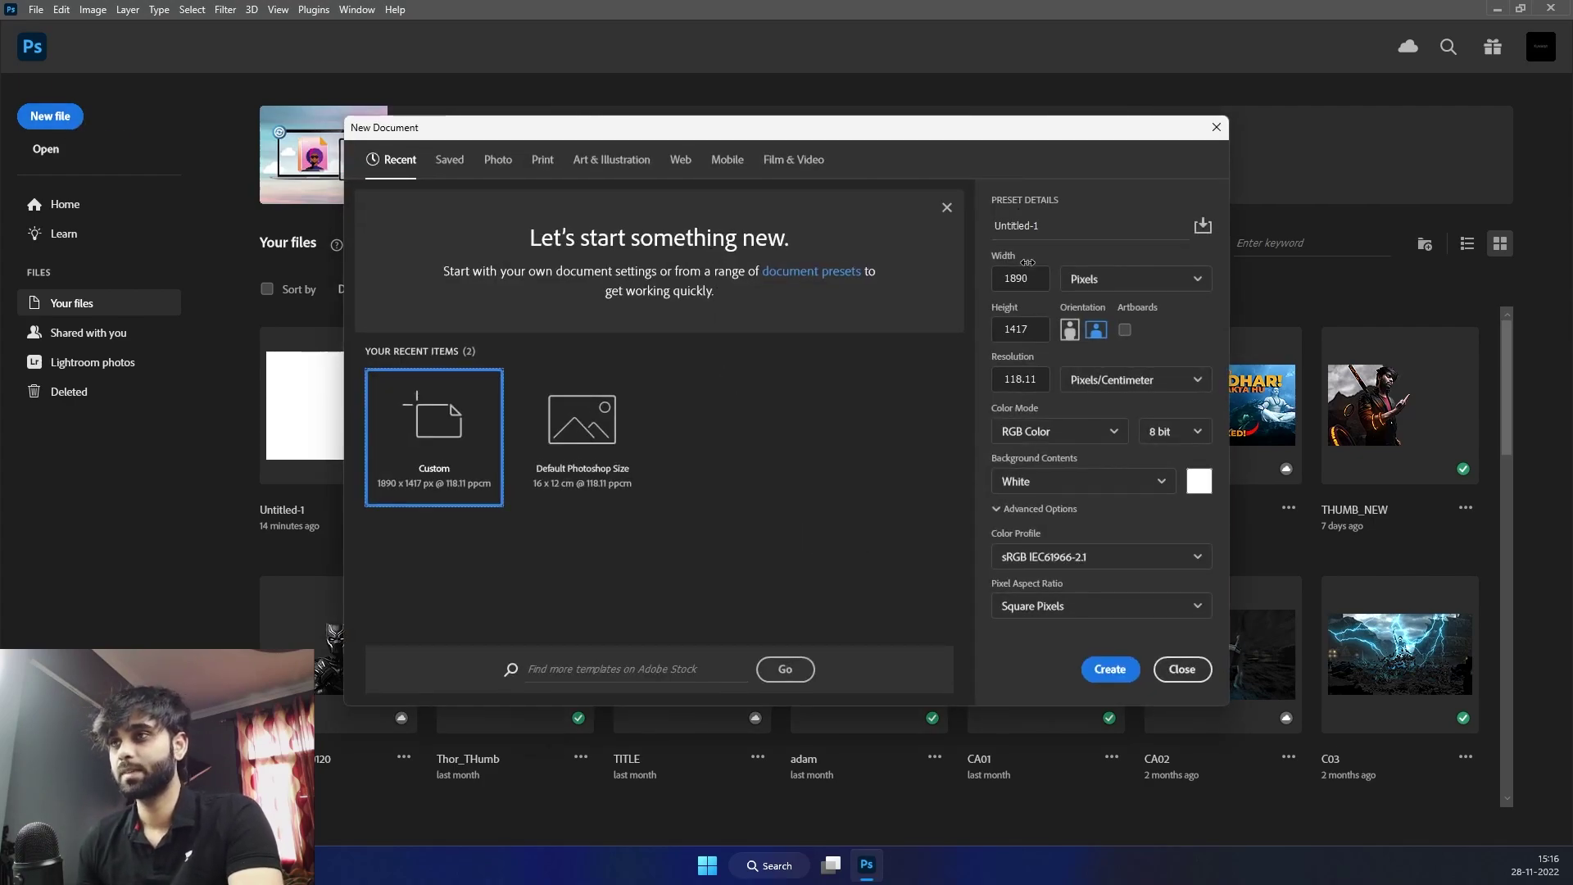
click(452, 163)
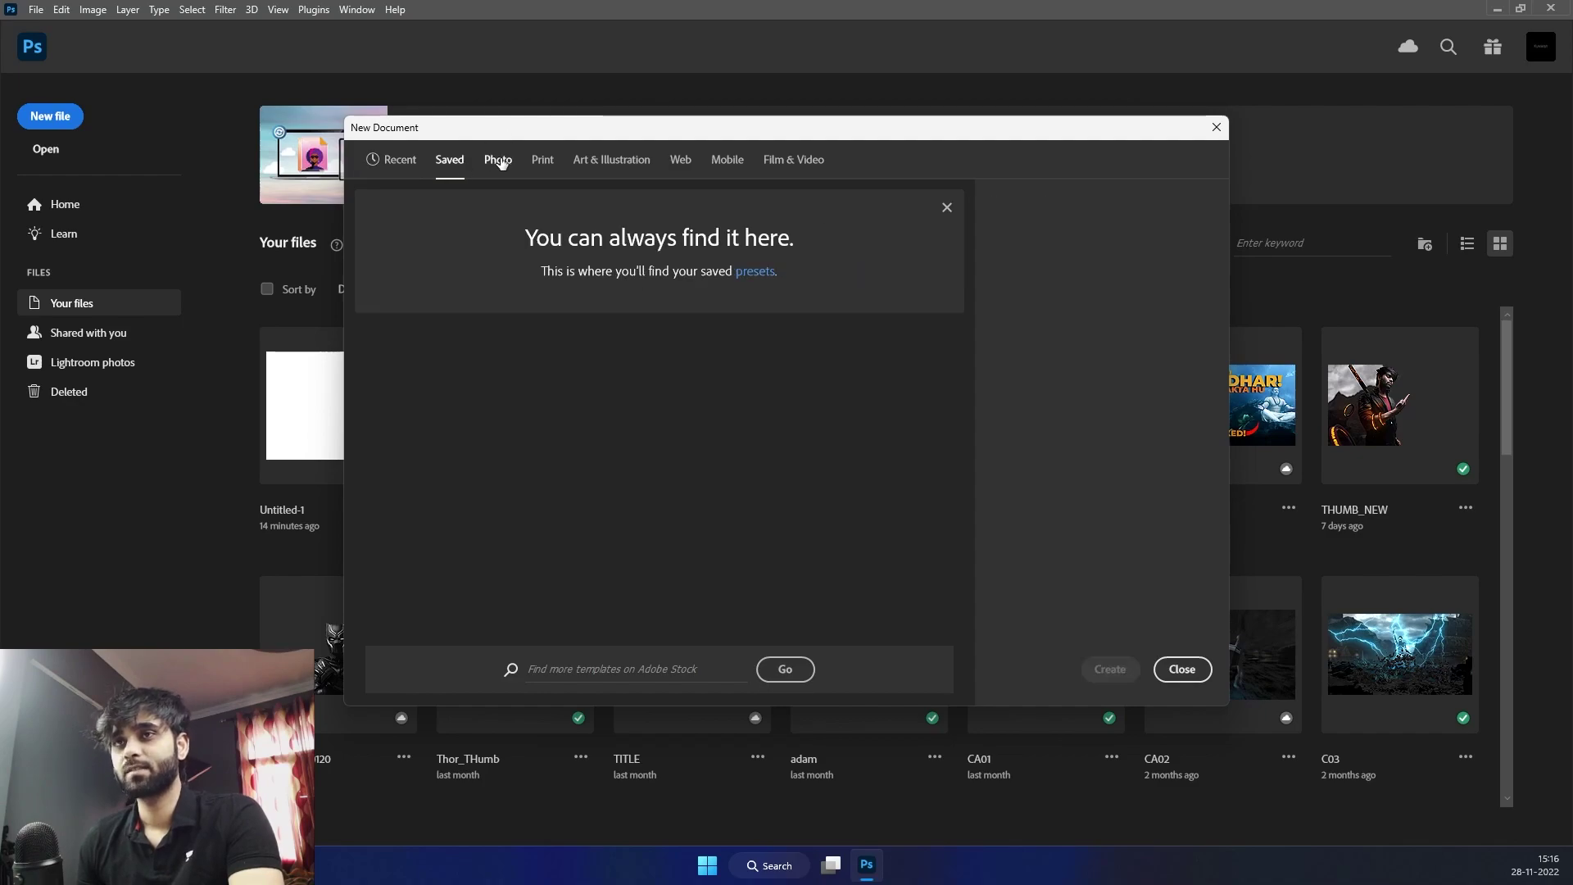
click(614, 161)
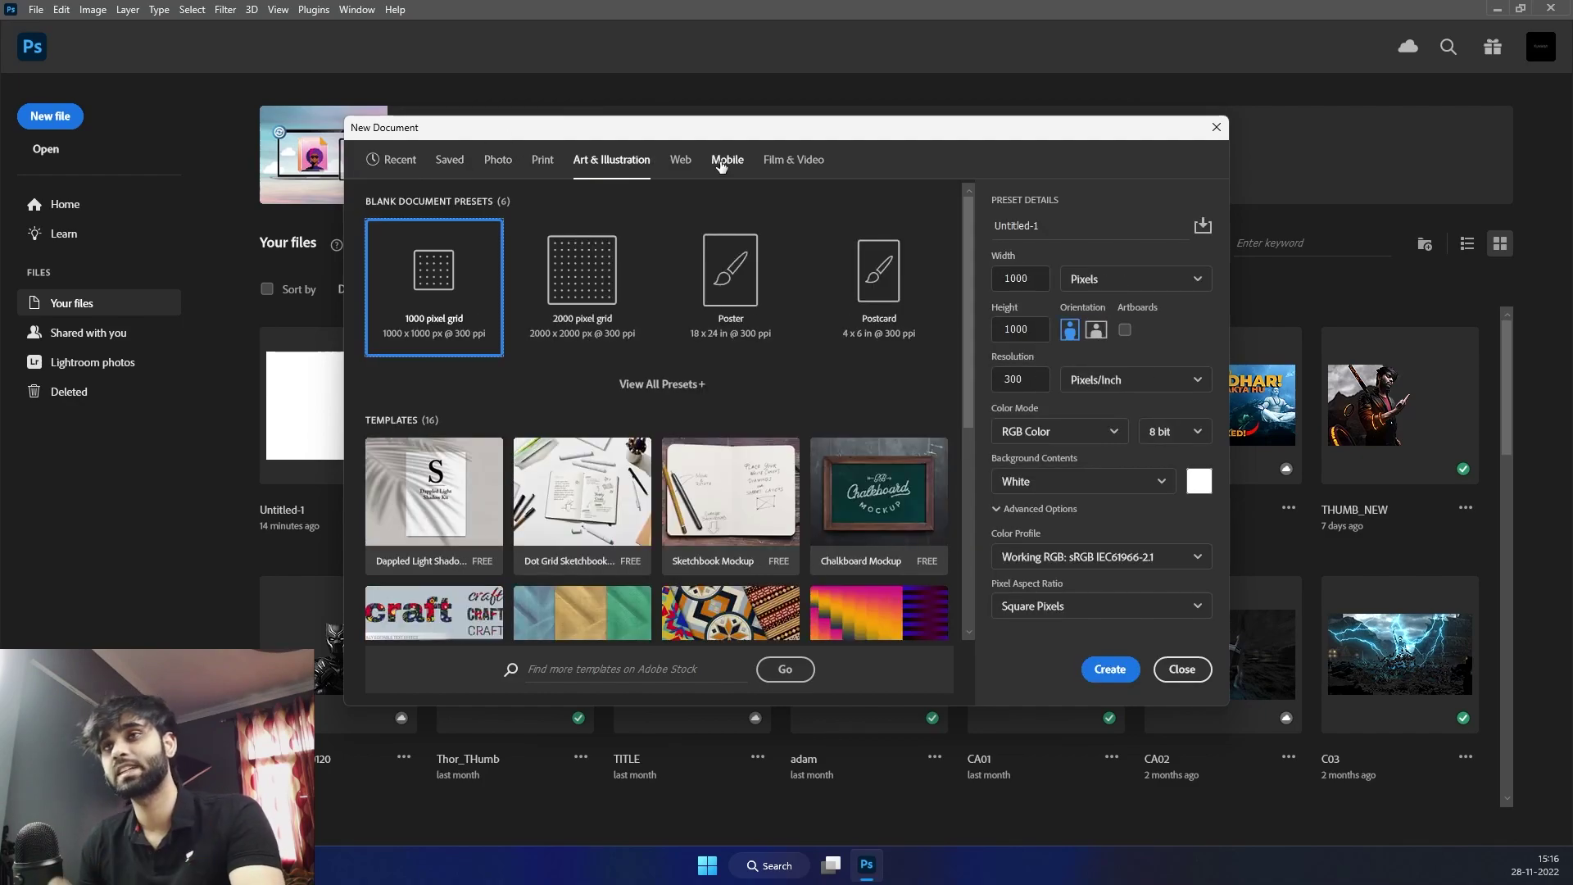
click(396, 160)
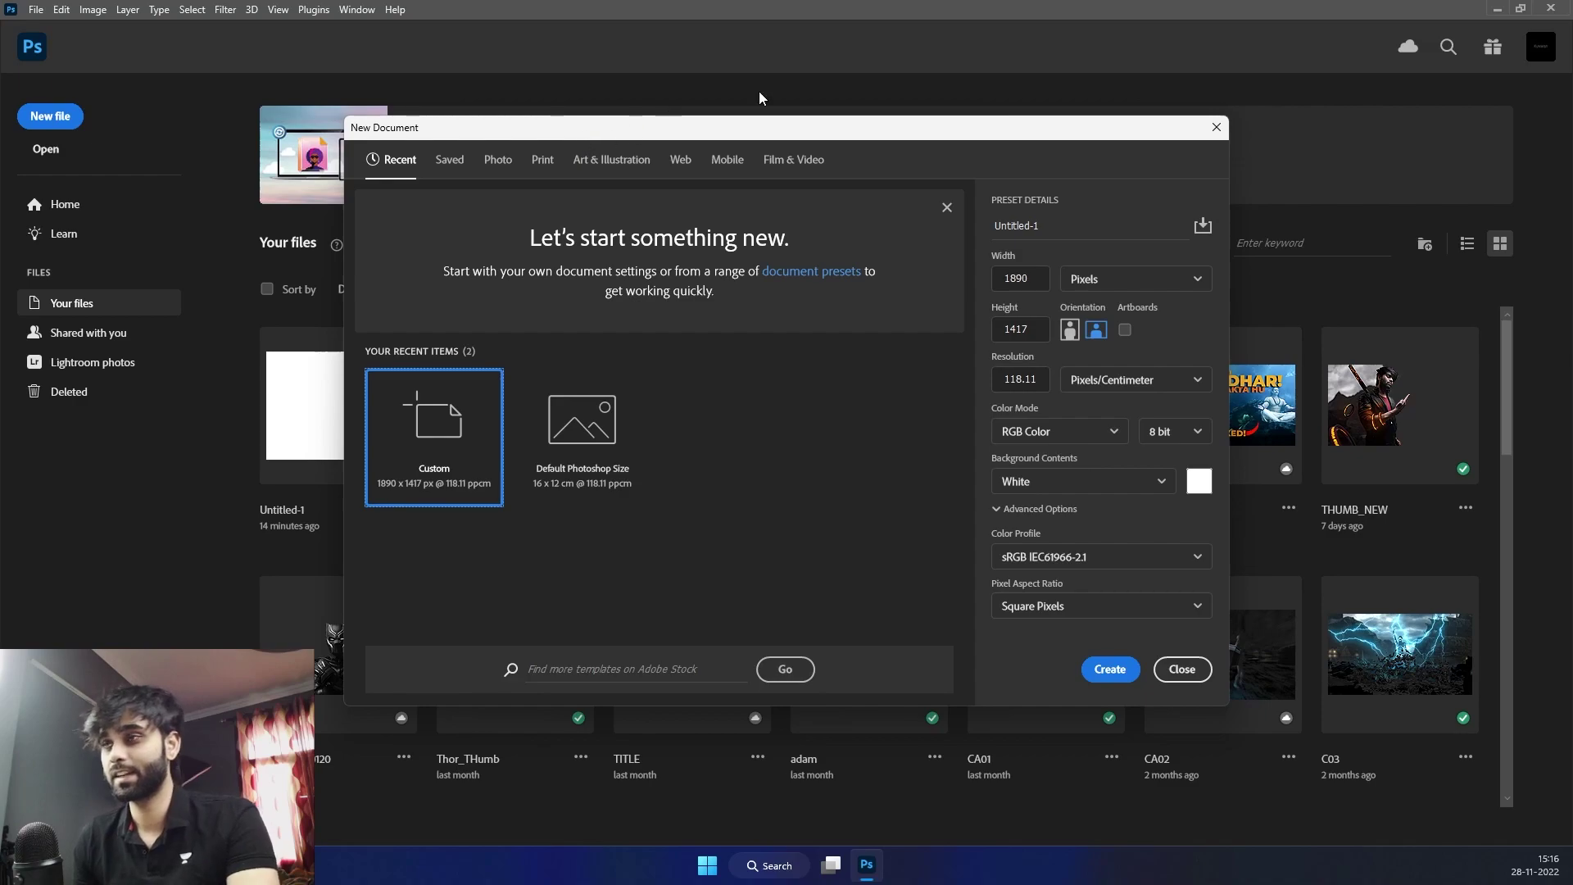
click(1058, 228)
key(ctrl+a)
key(BackSpace)
text(L-1)
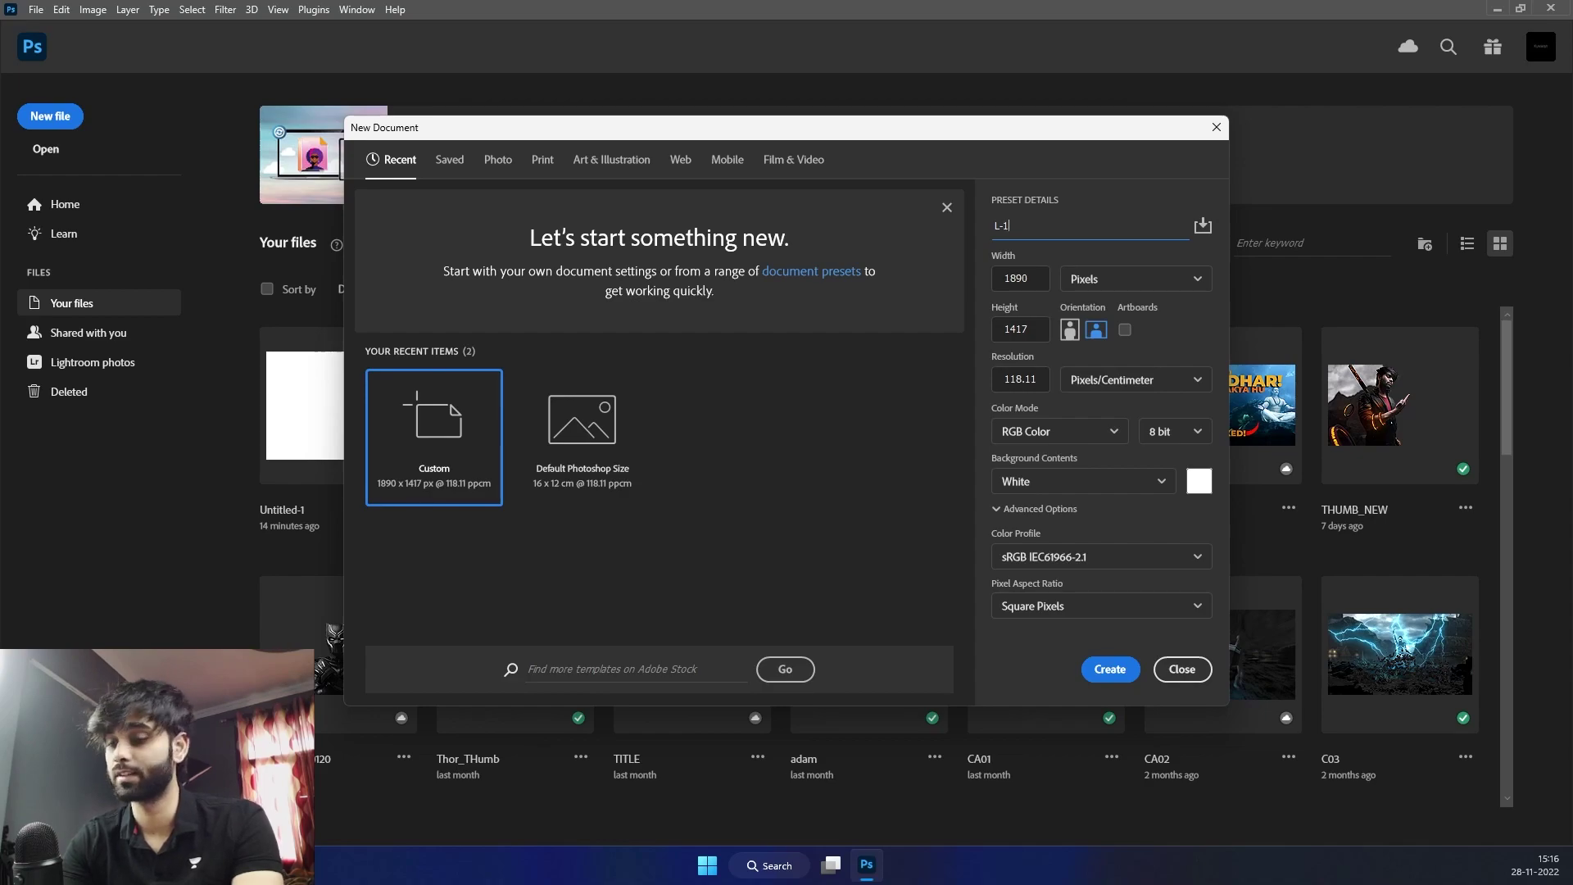
Set the new document's width to 1920 pixels and its height to 1080 pixels
click(1044, 277)
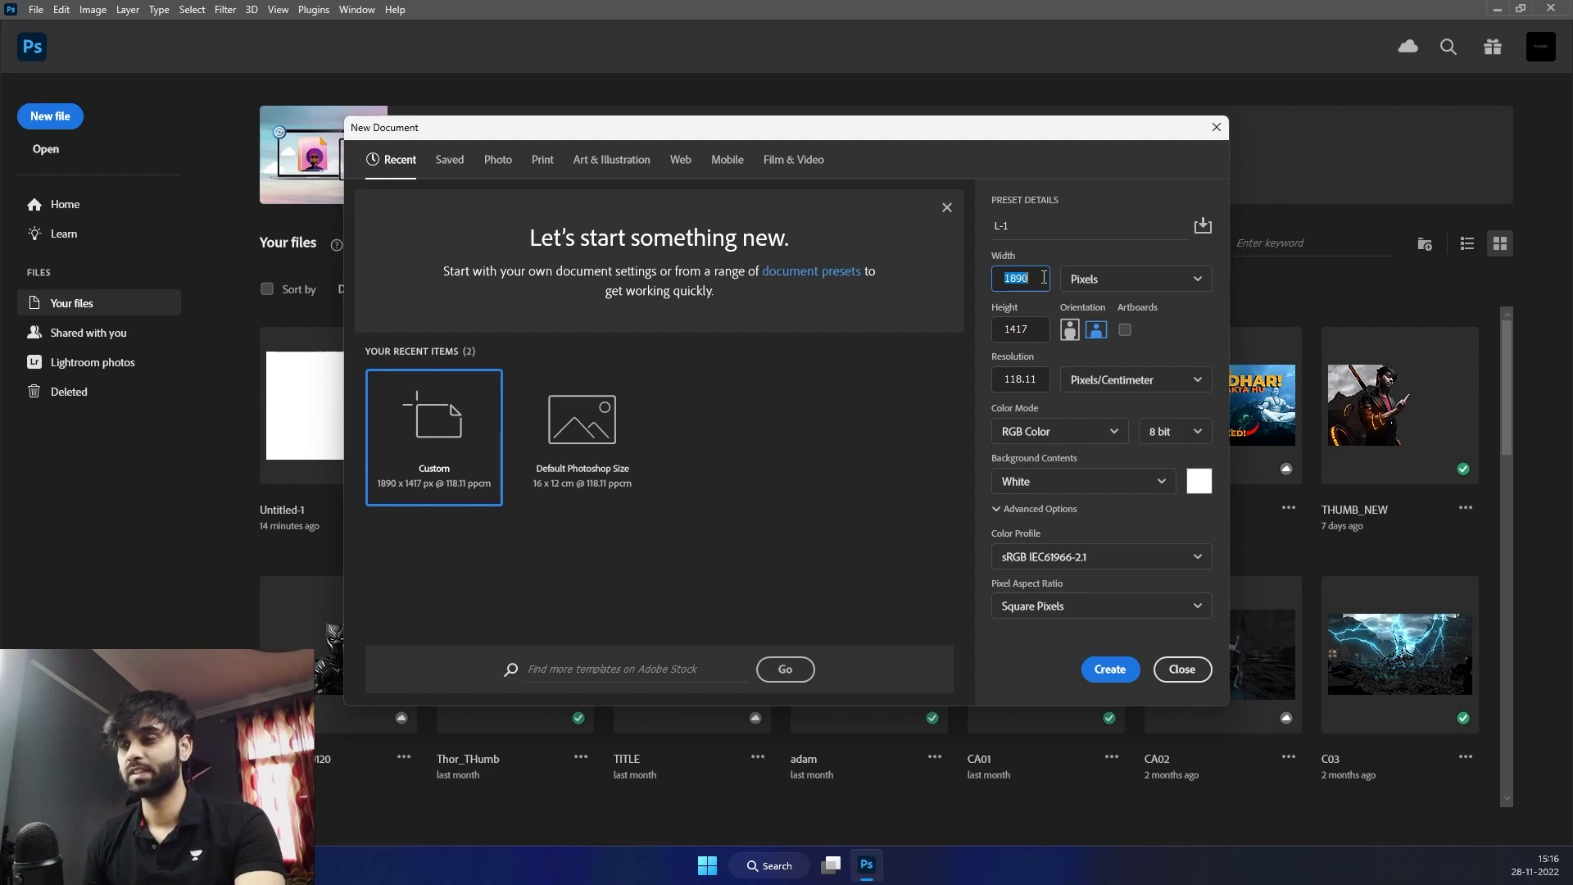
text(1920)
click(1040, 332)
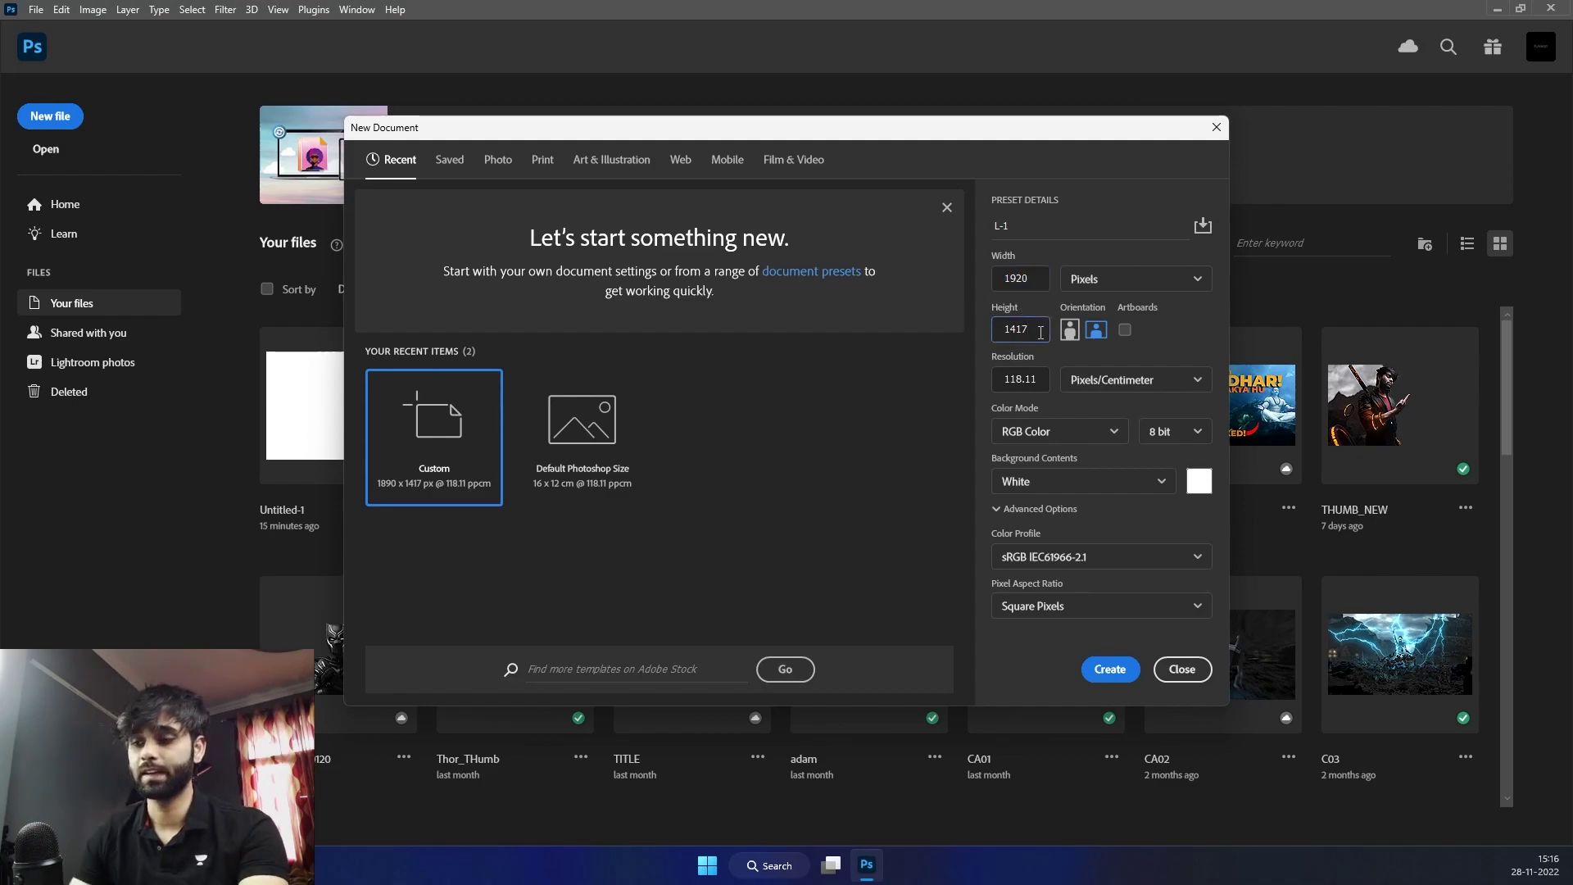
key(BackSpace)
key(BackSpace)
key(BackSpace)
key(BackSpace)
text(1080)
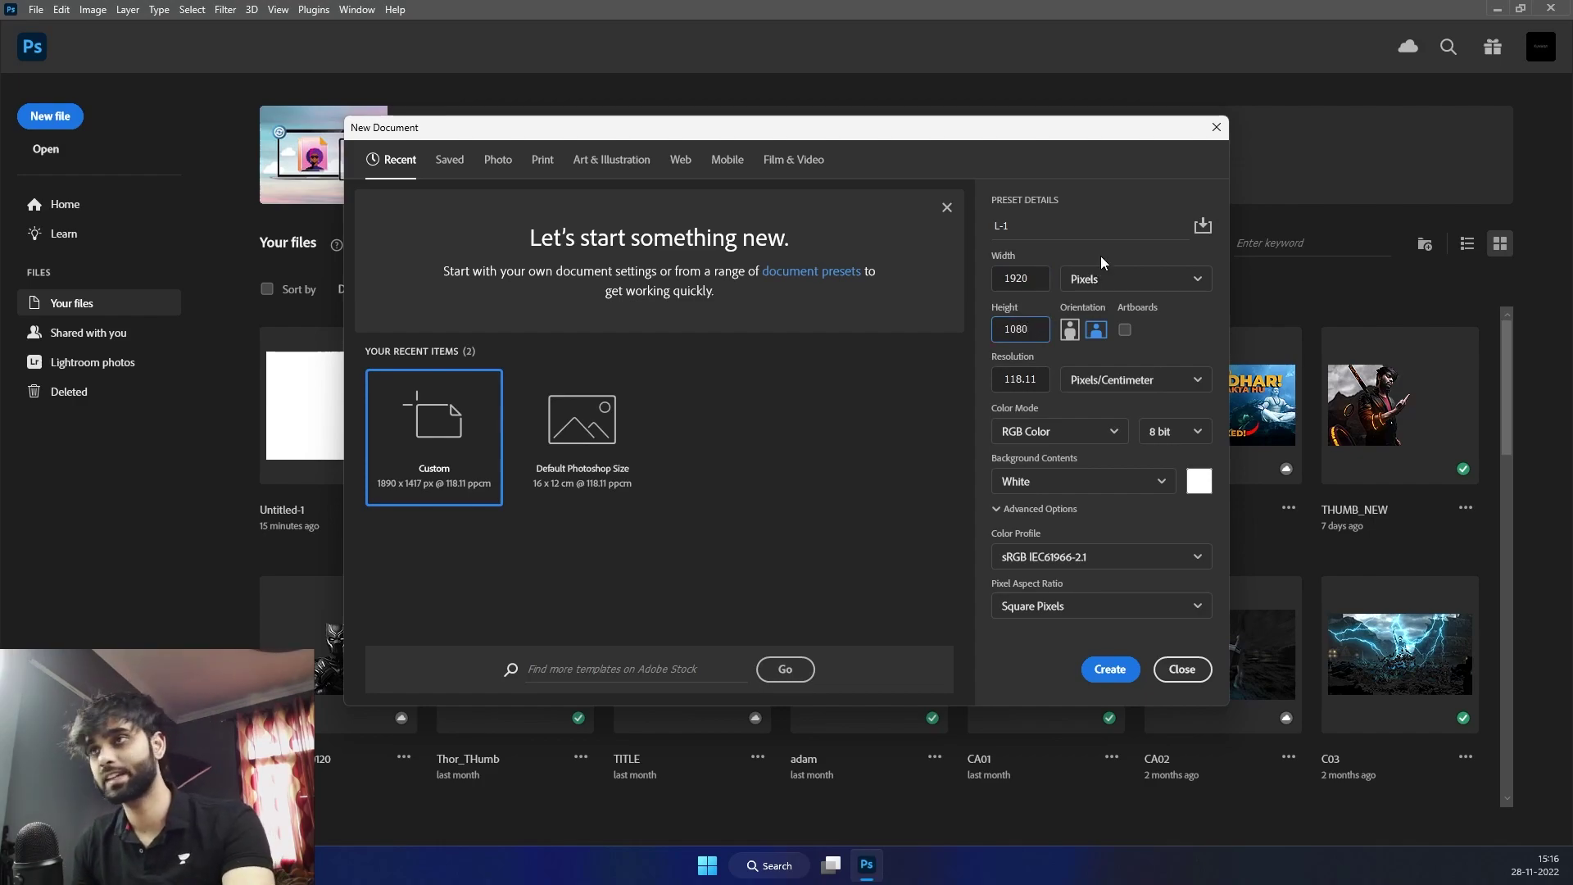
click(1109, 282)
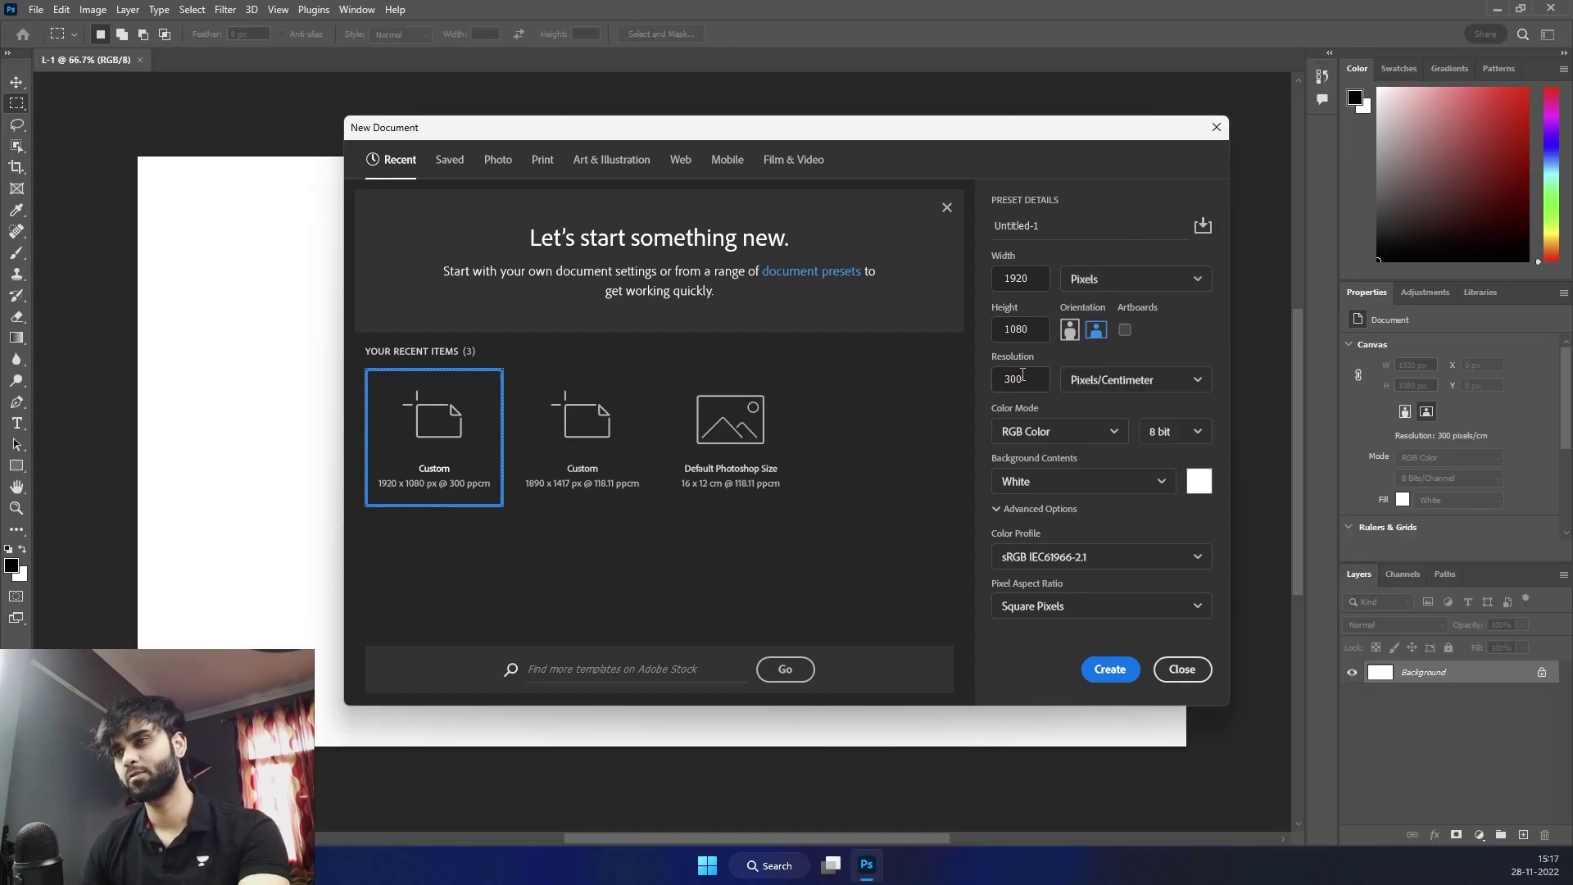
Examine the resolution setting and the available color modes and bit depths for the new document
click(1023, 375)
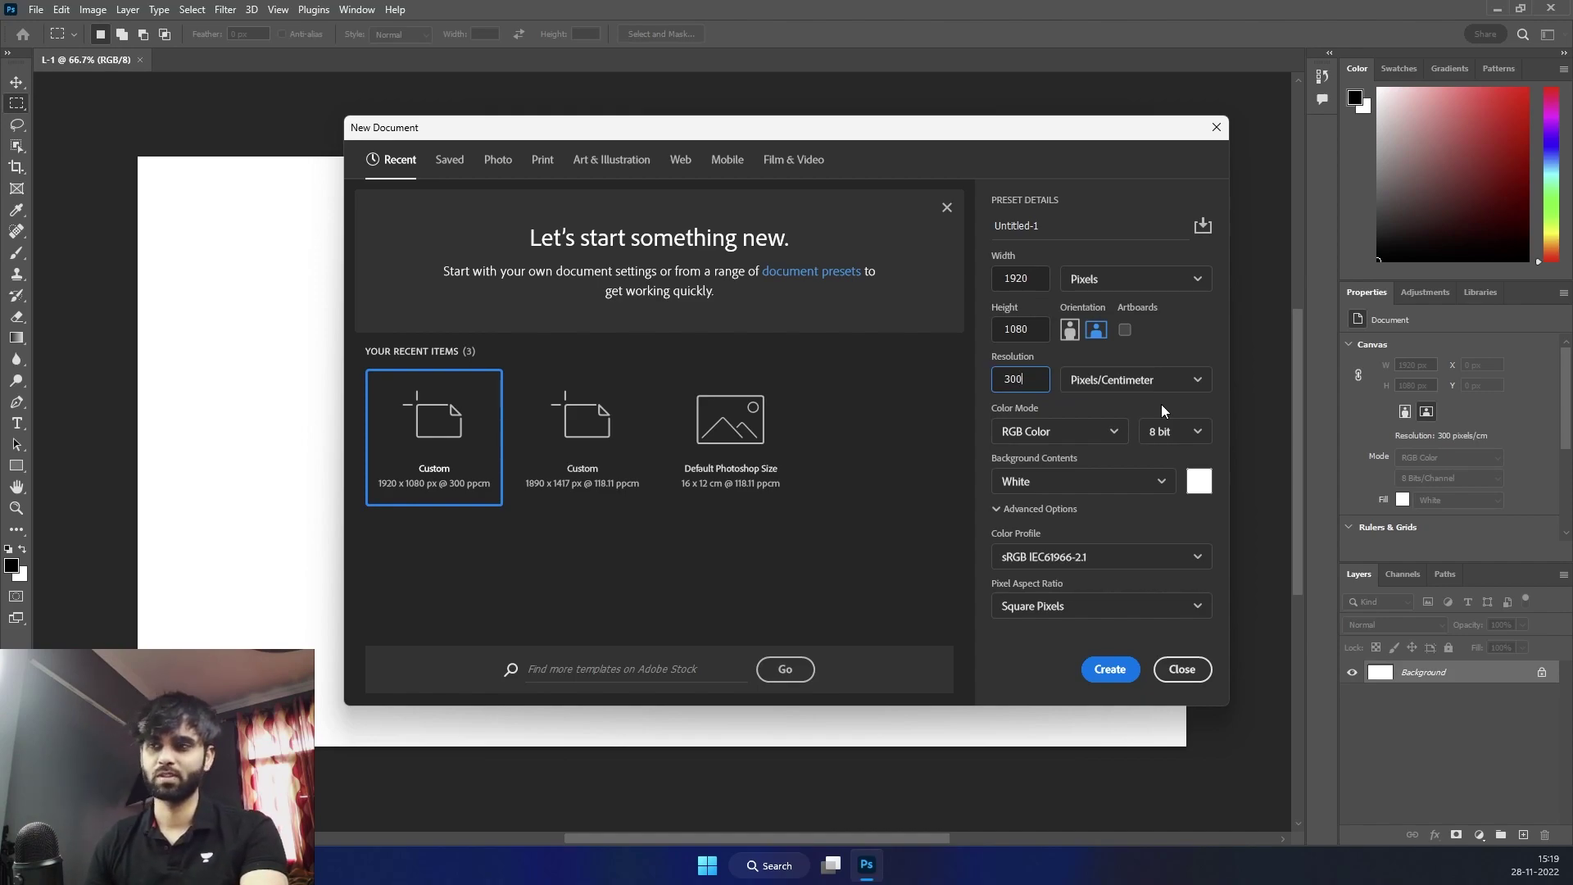
click(1083, 431)
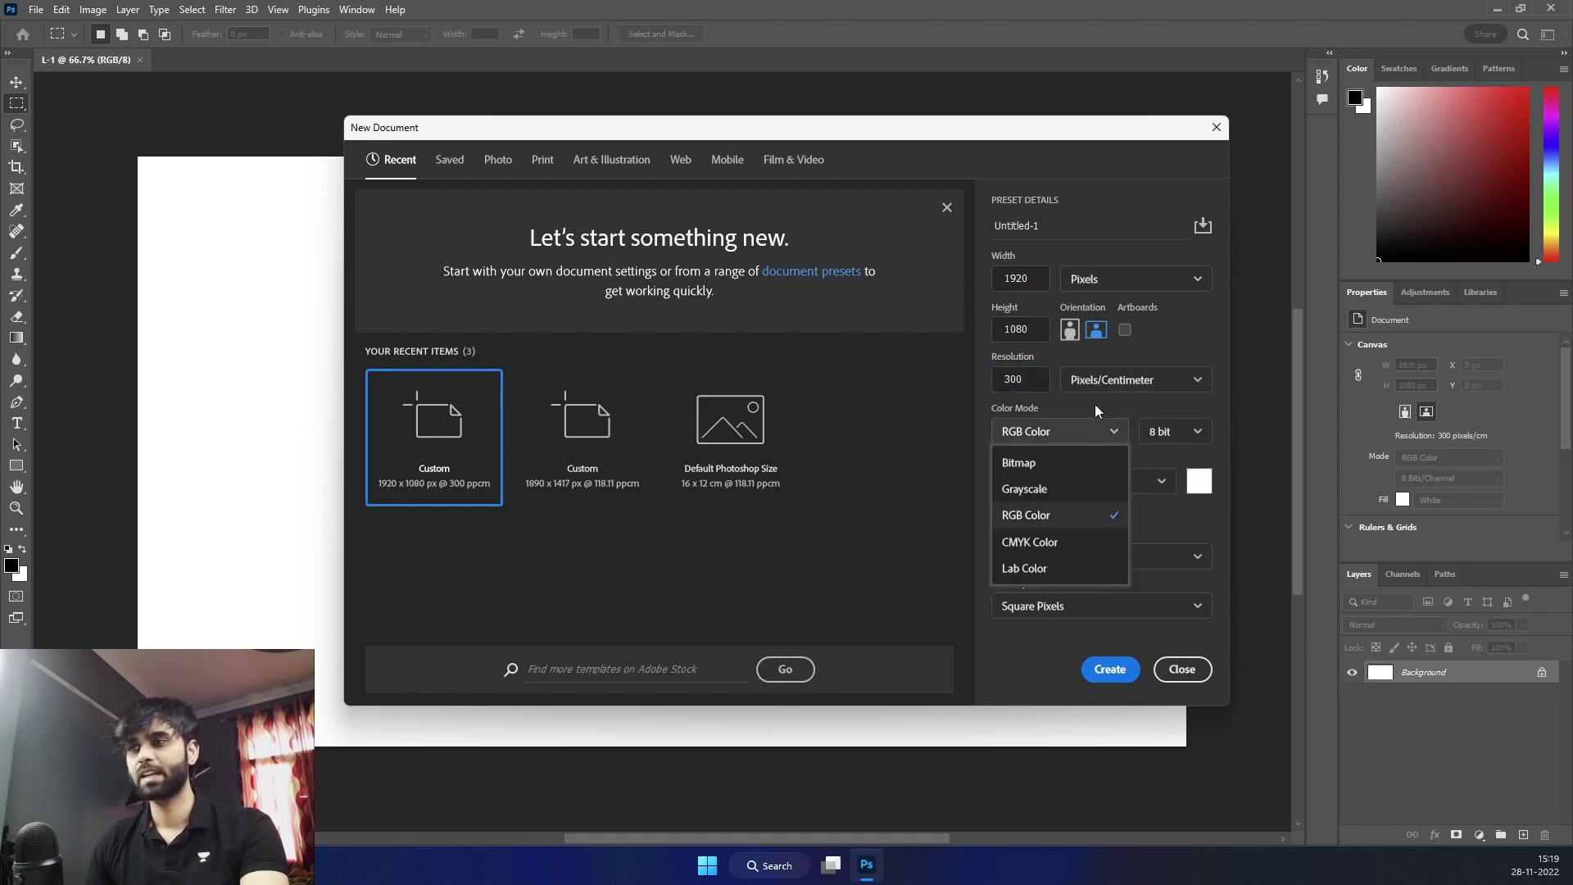
click(1094, 405)
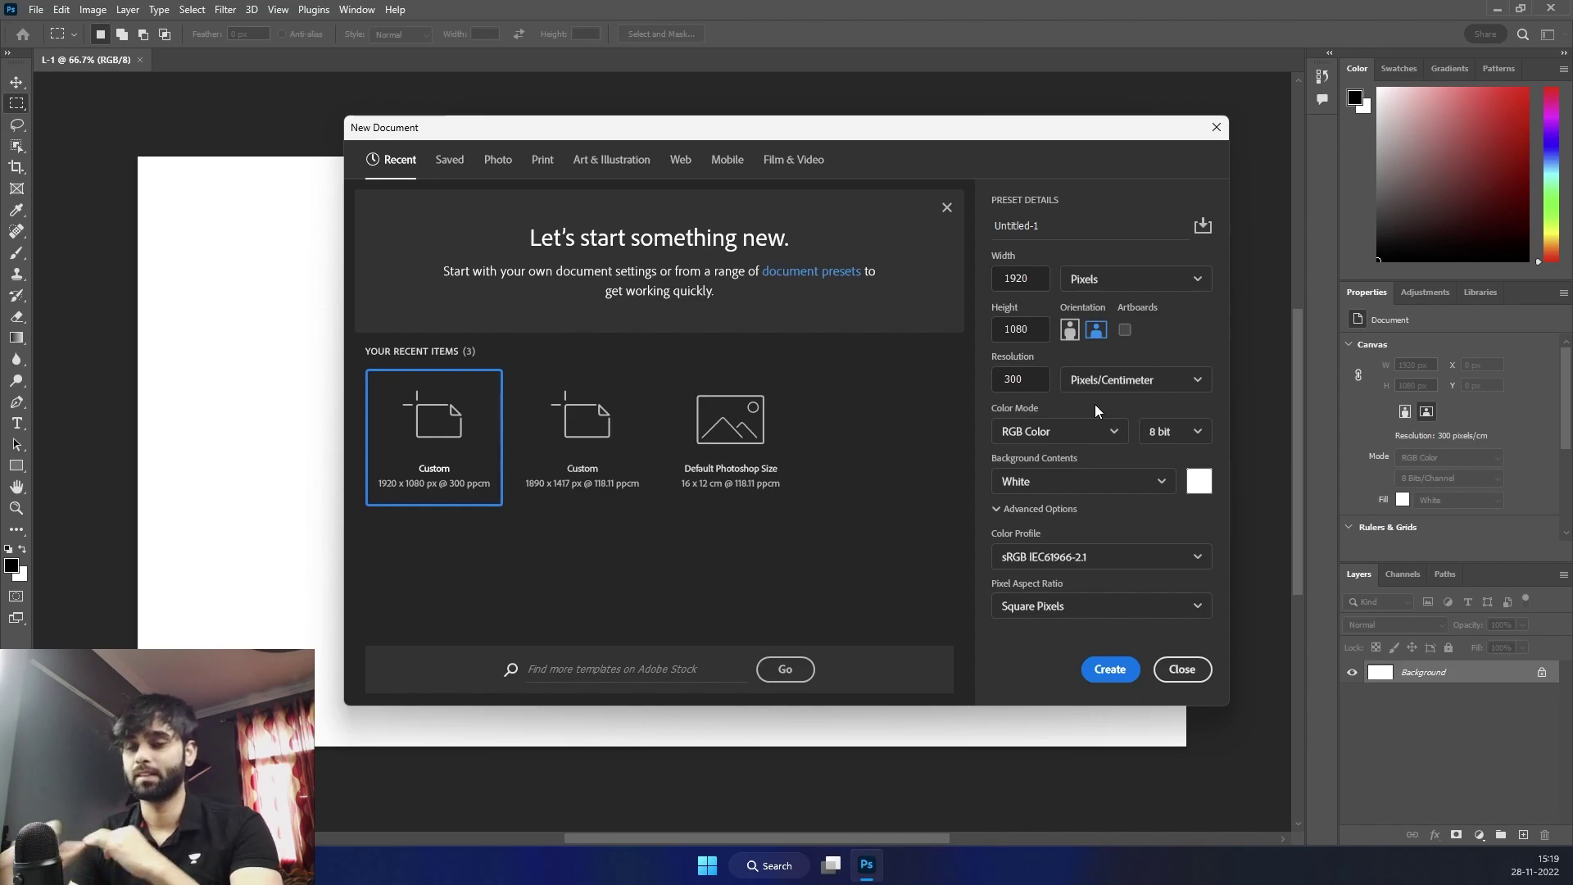
click(1094, 429)
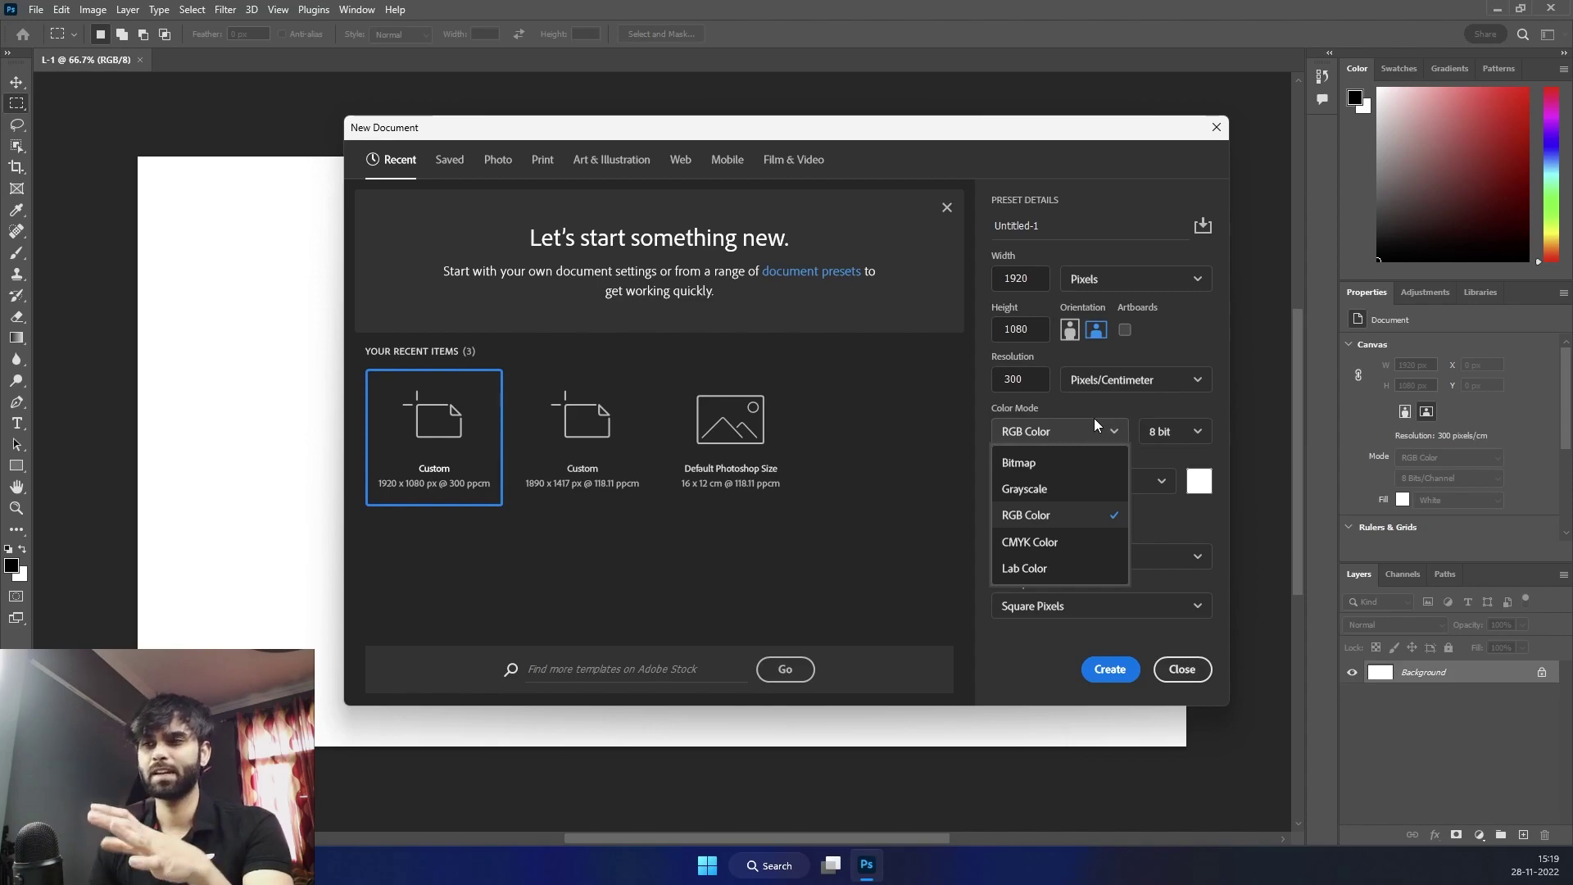
click(1108, 402)
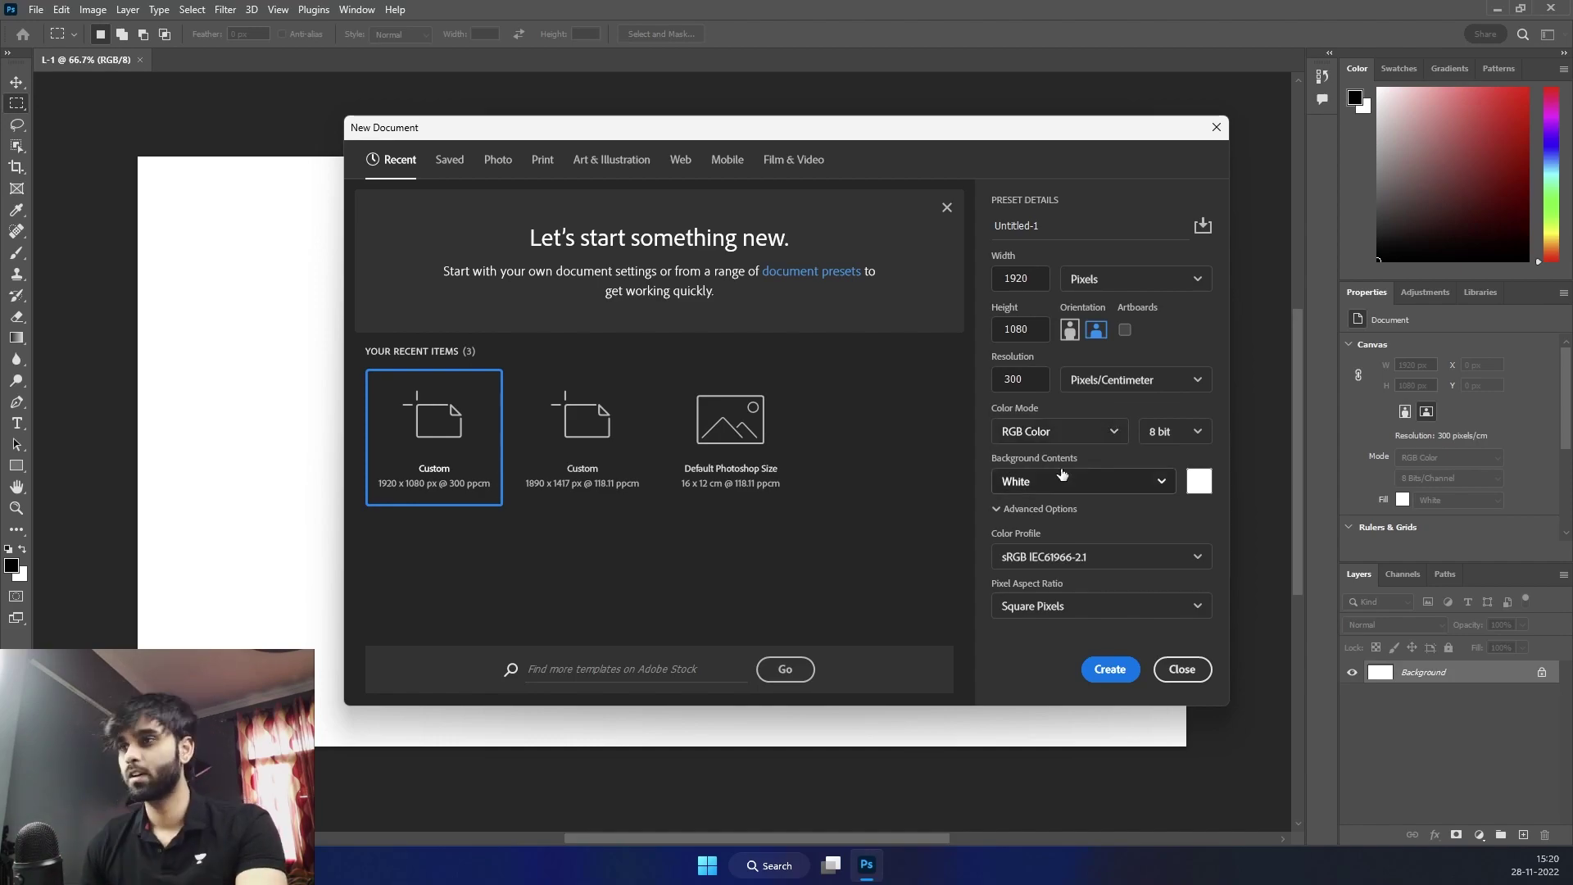
click(1183, 438)
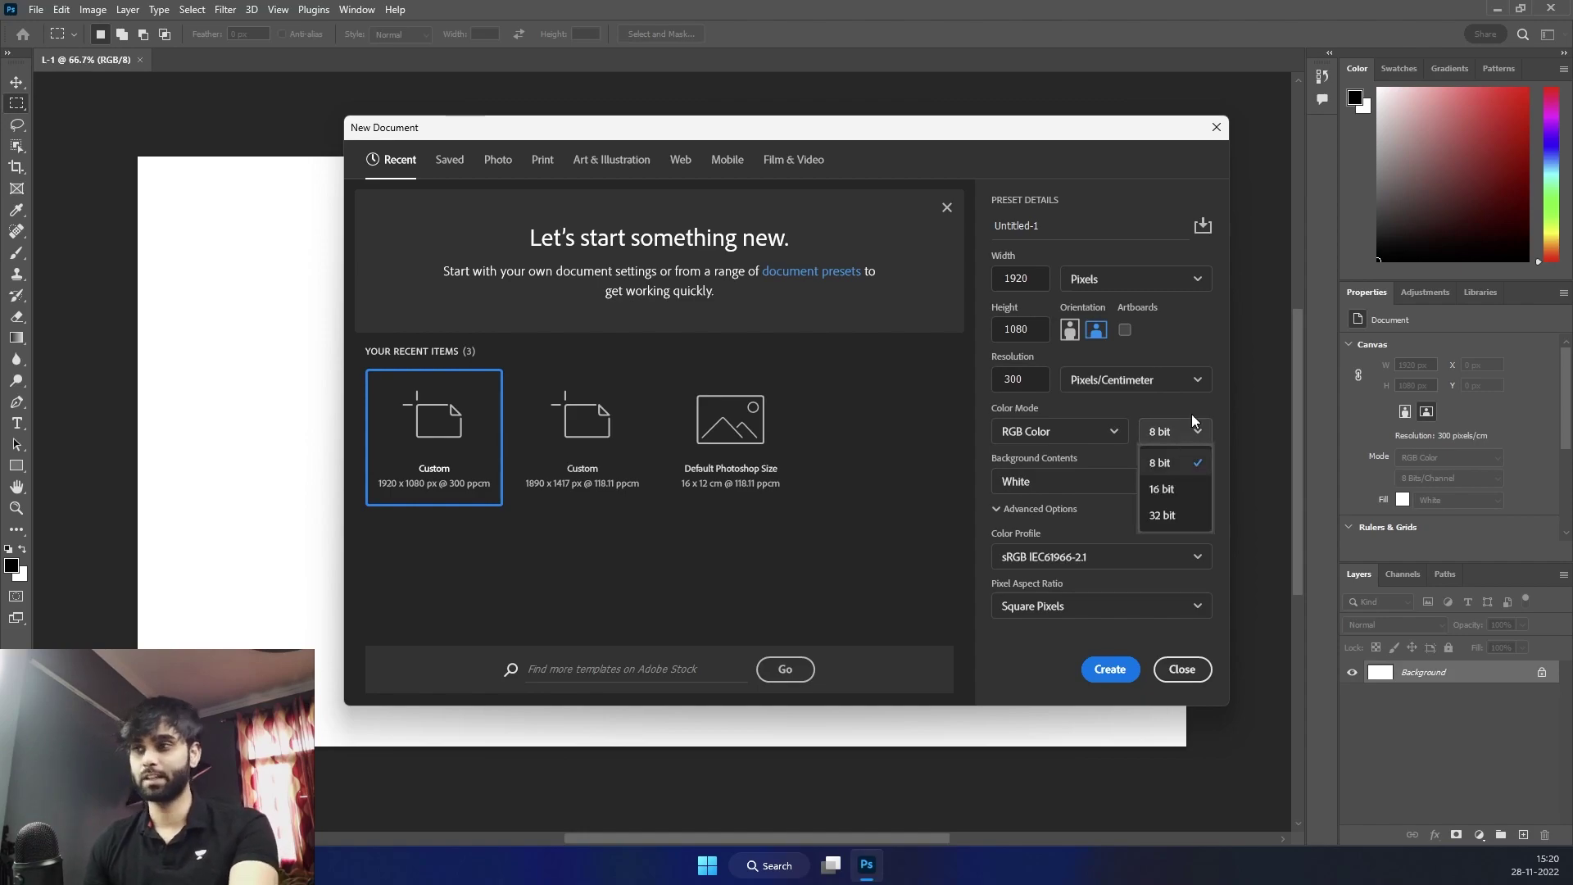
click(1192, 412)
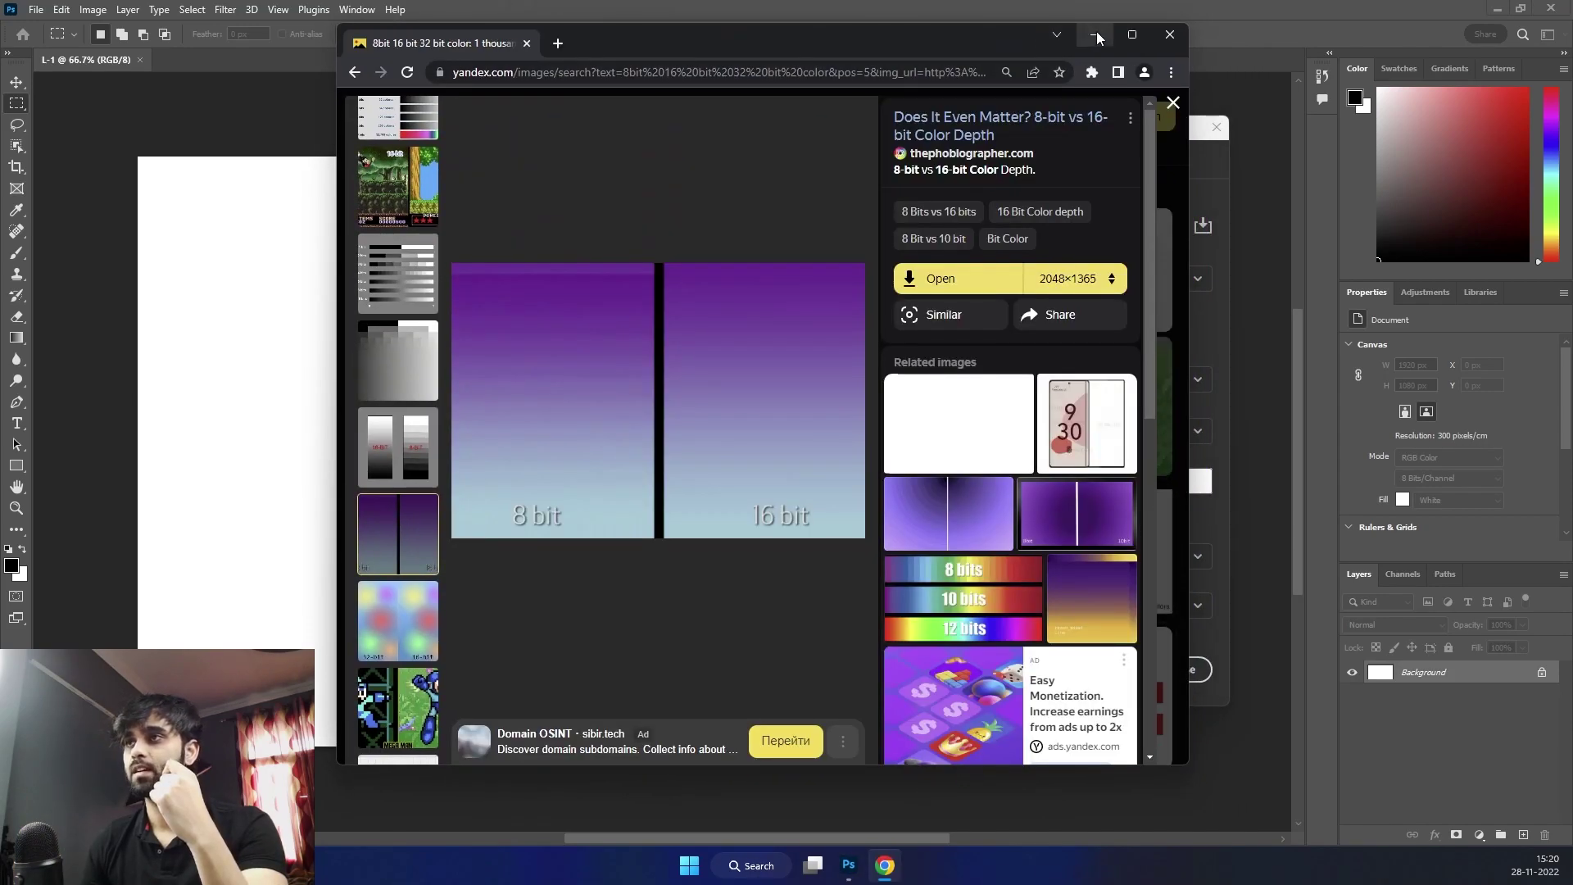
Maximize the browser window and examine the image results comparing 8-bit and 16-bit color and the grayscale bit-depth chart
click(1131, 26)
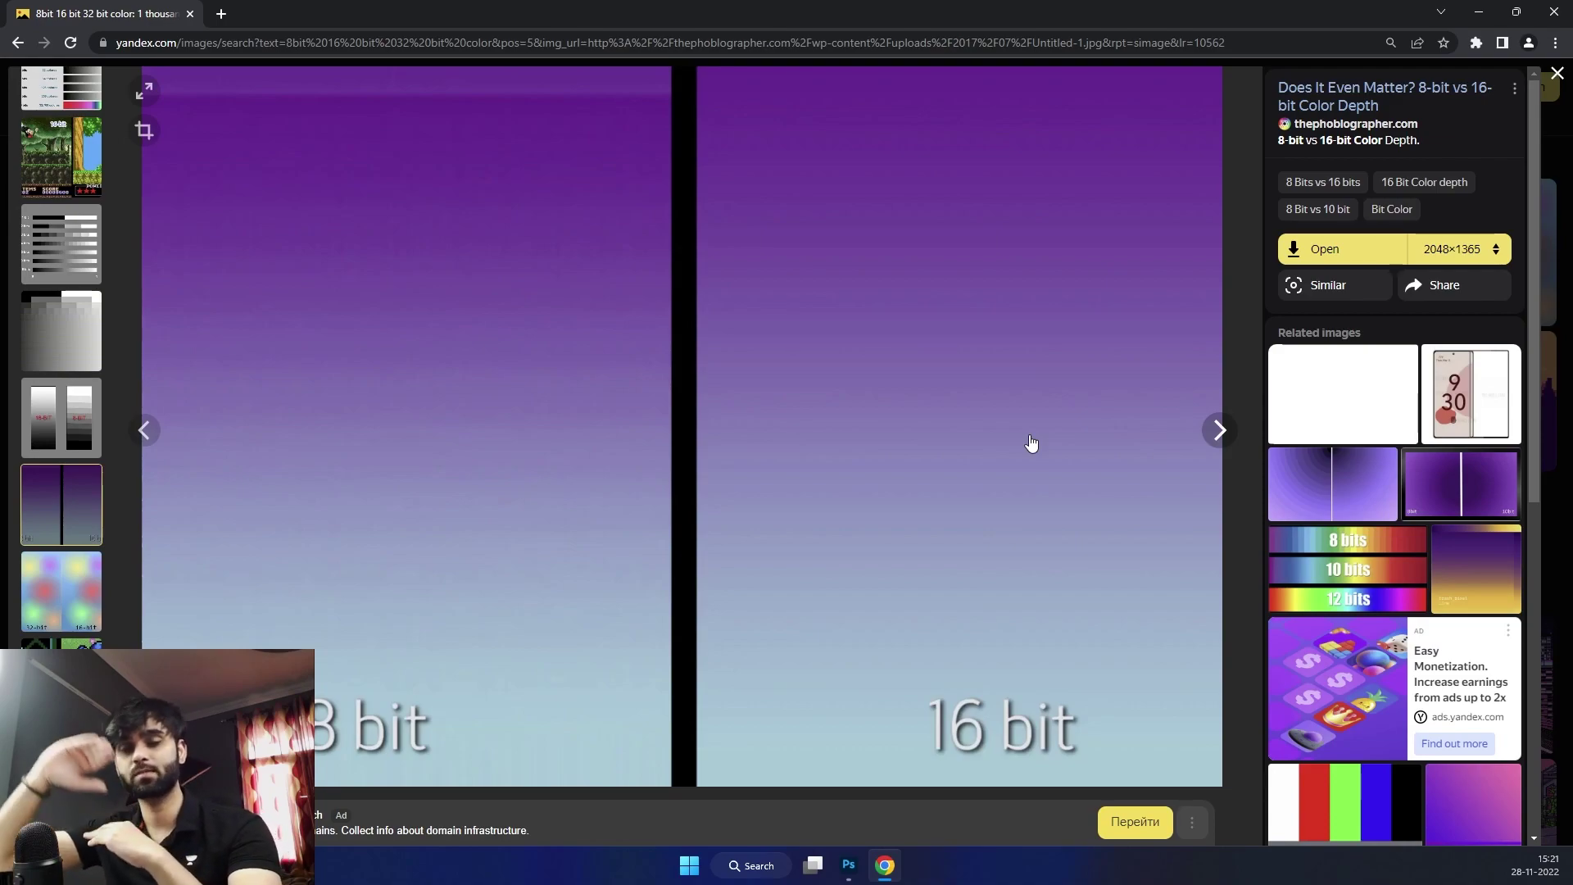
click(1557, 73)
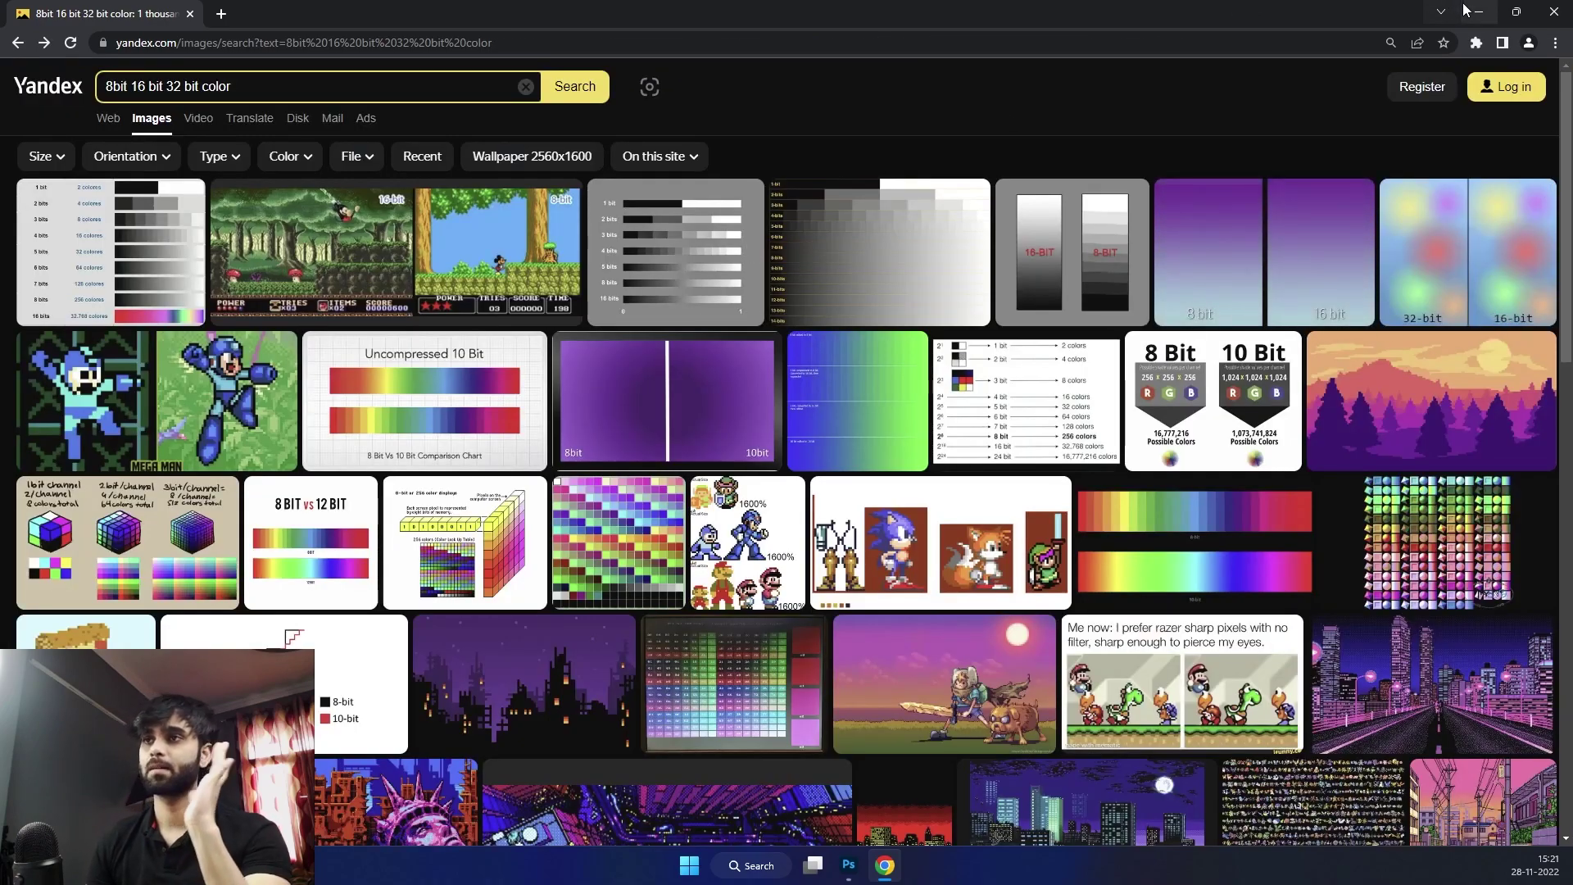
click(881, 250)
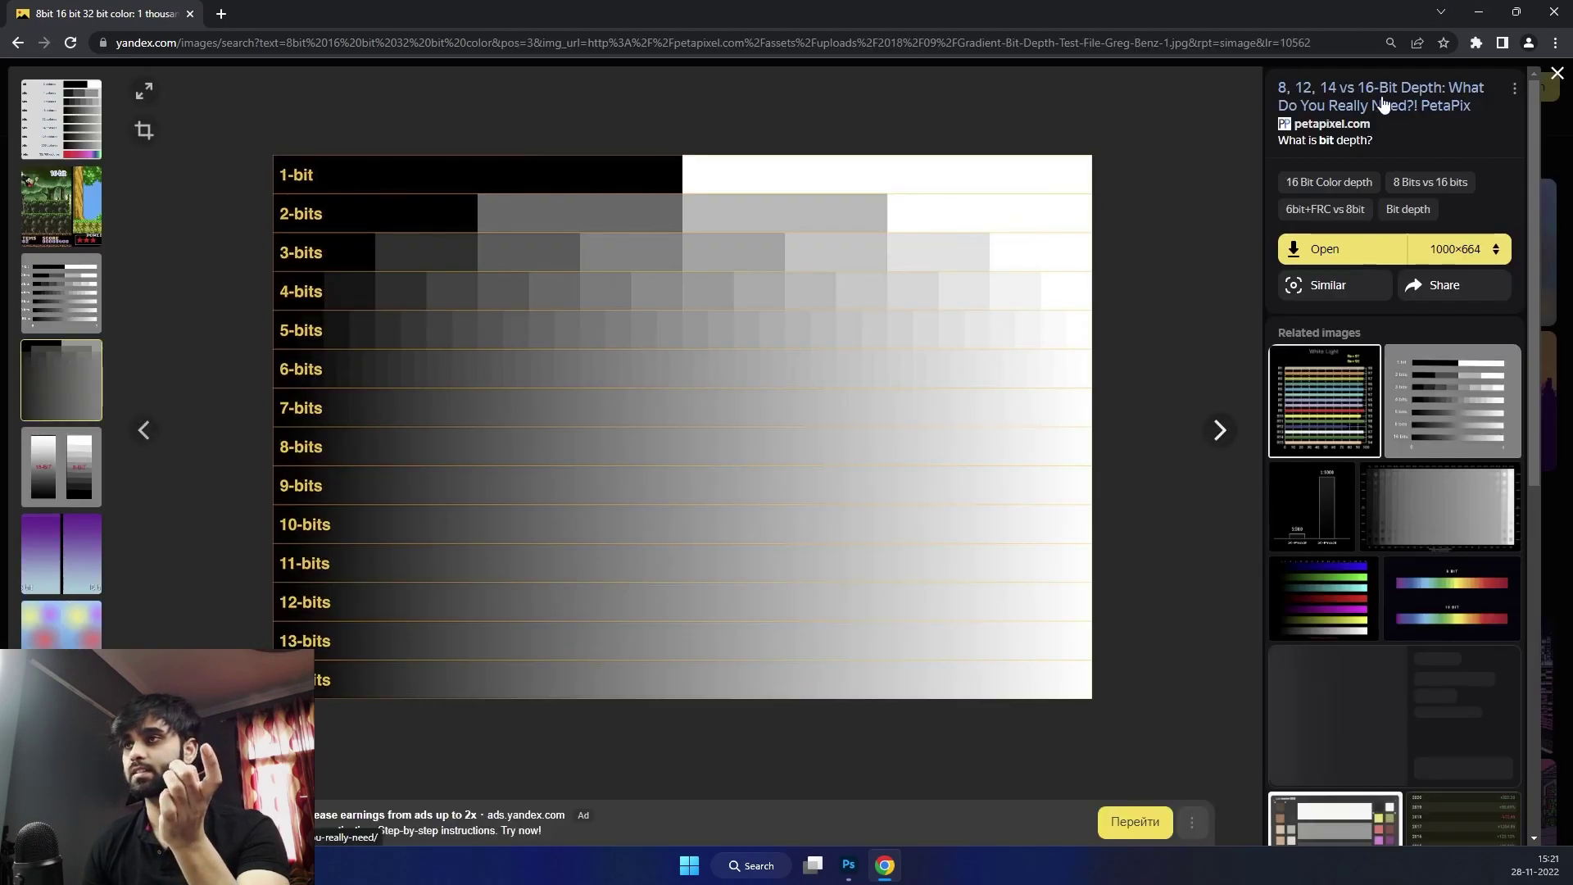
click(881, 590)
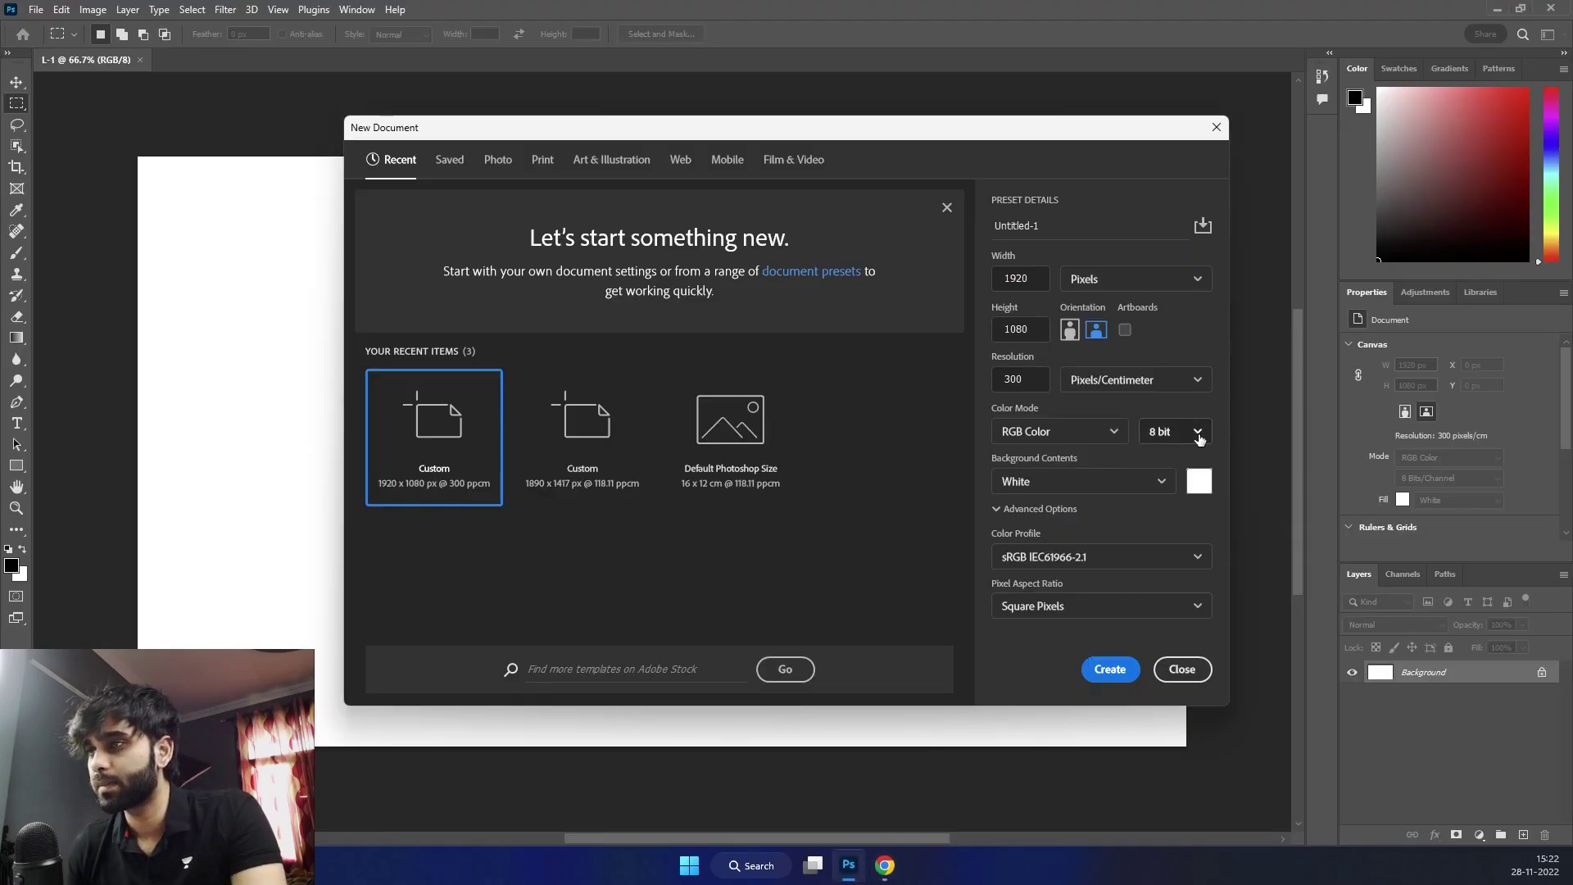
Set the new document's bit depth to 16 bit and reposition the New Document dialog over the canvas
click(1173, 431)
click(1167, 476)
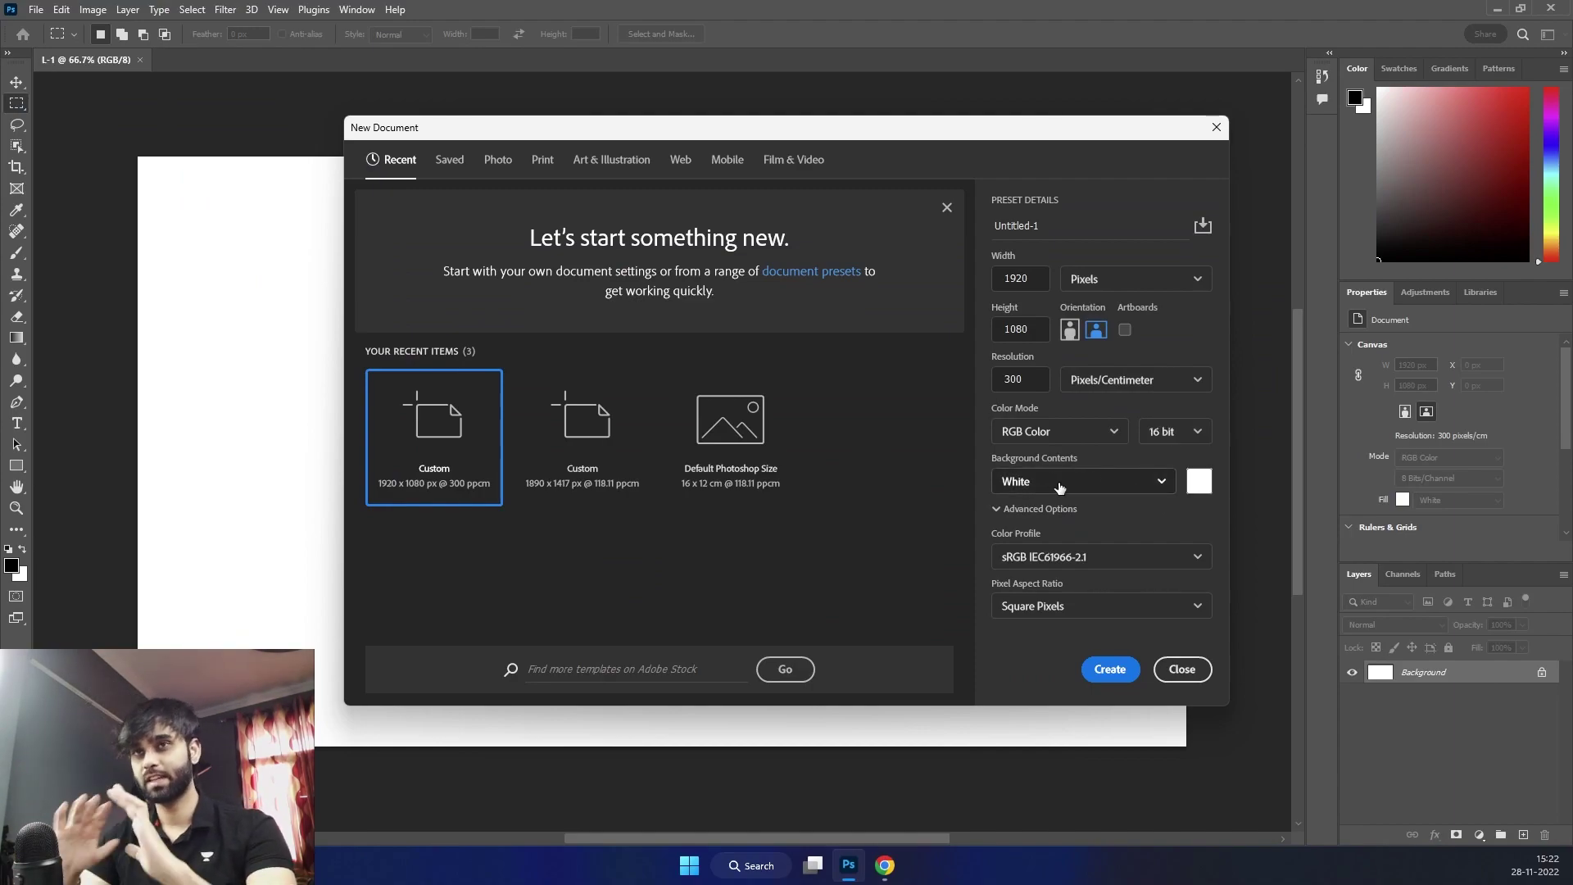
drag(746, 133, 899, 486)
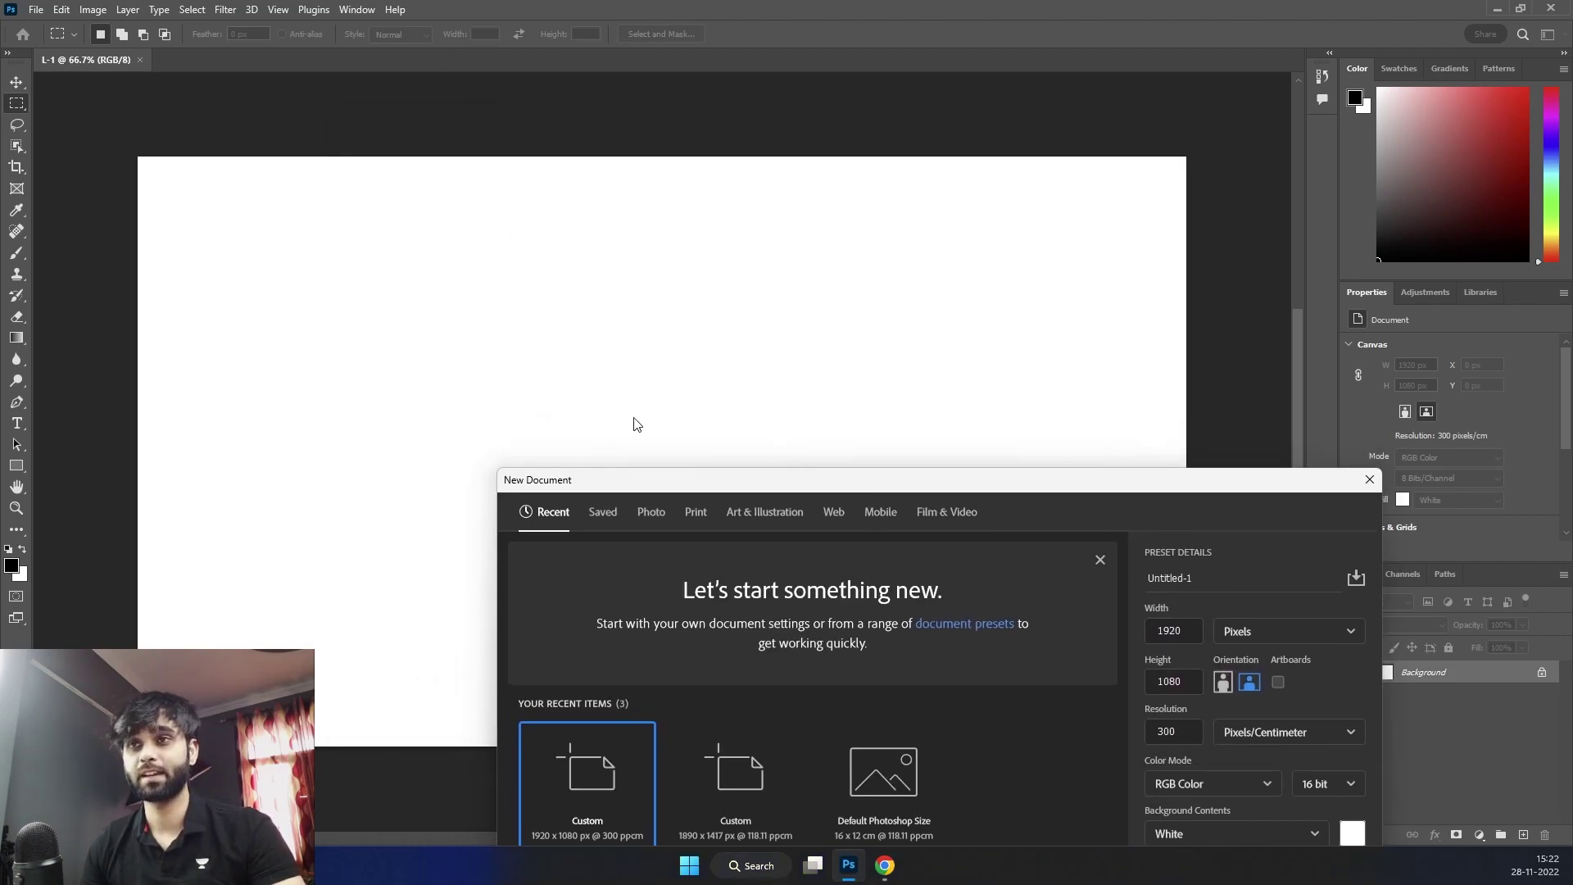
drag(968, 485, 732, 156)
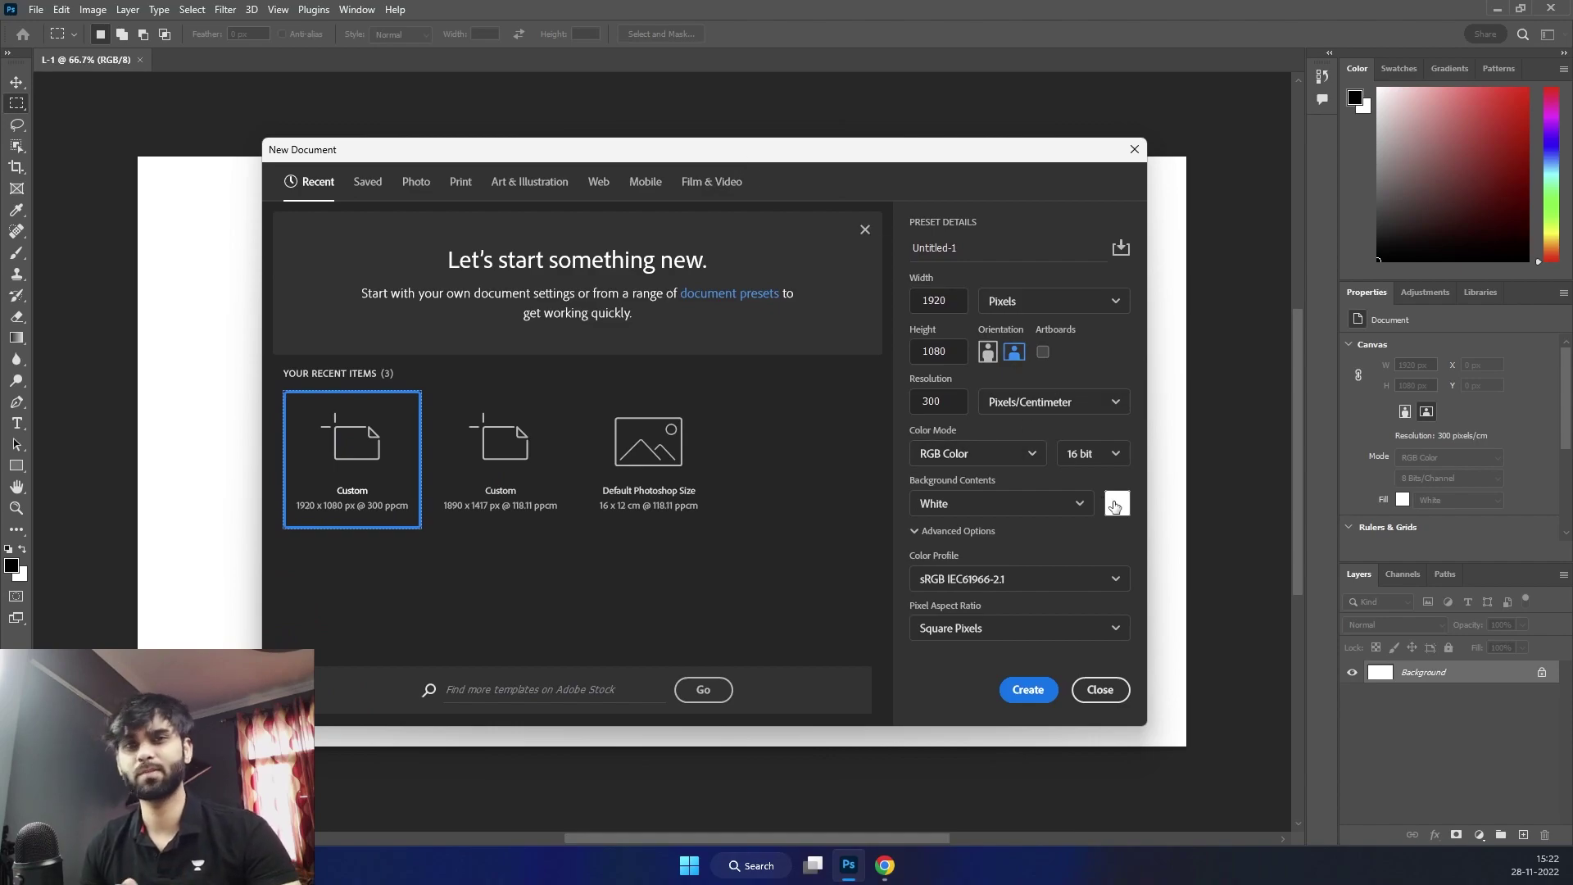
Set the color profile to Working RGB: sRGB IEC61966-2.1 and keep the pixel aspect ratio at Square Pixels
click(982, 580)
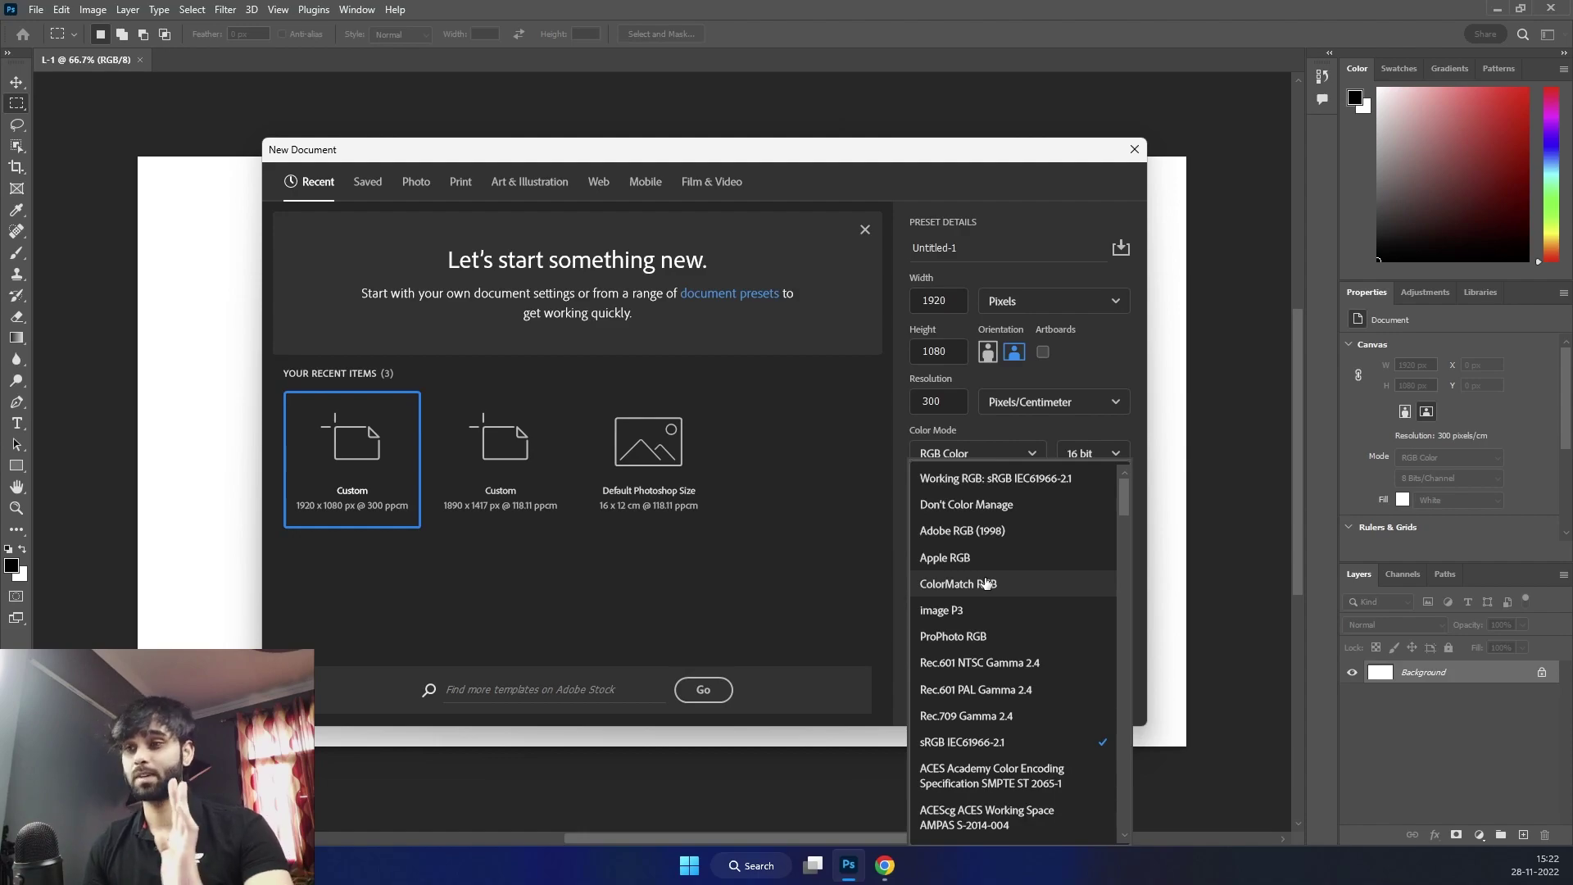
scroll(991, 603, down, 4)
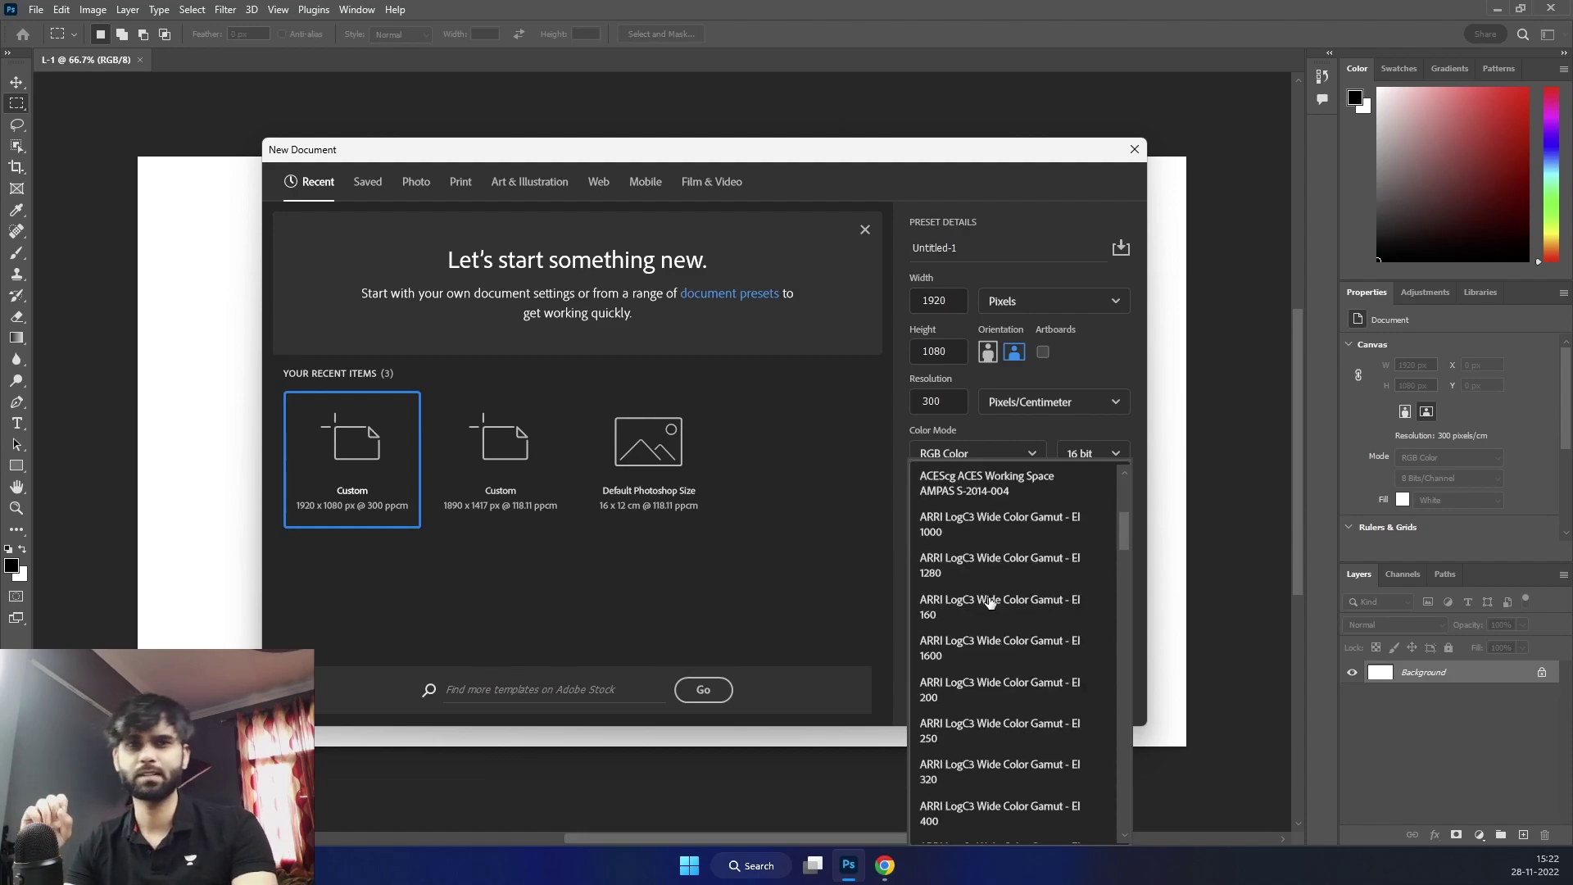
scroll(981, 647, up, 4)
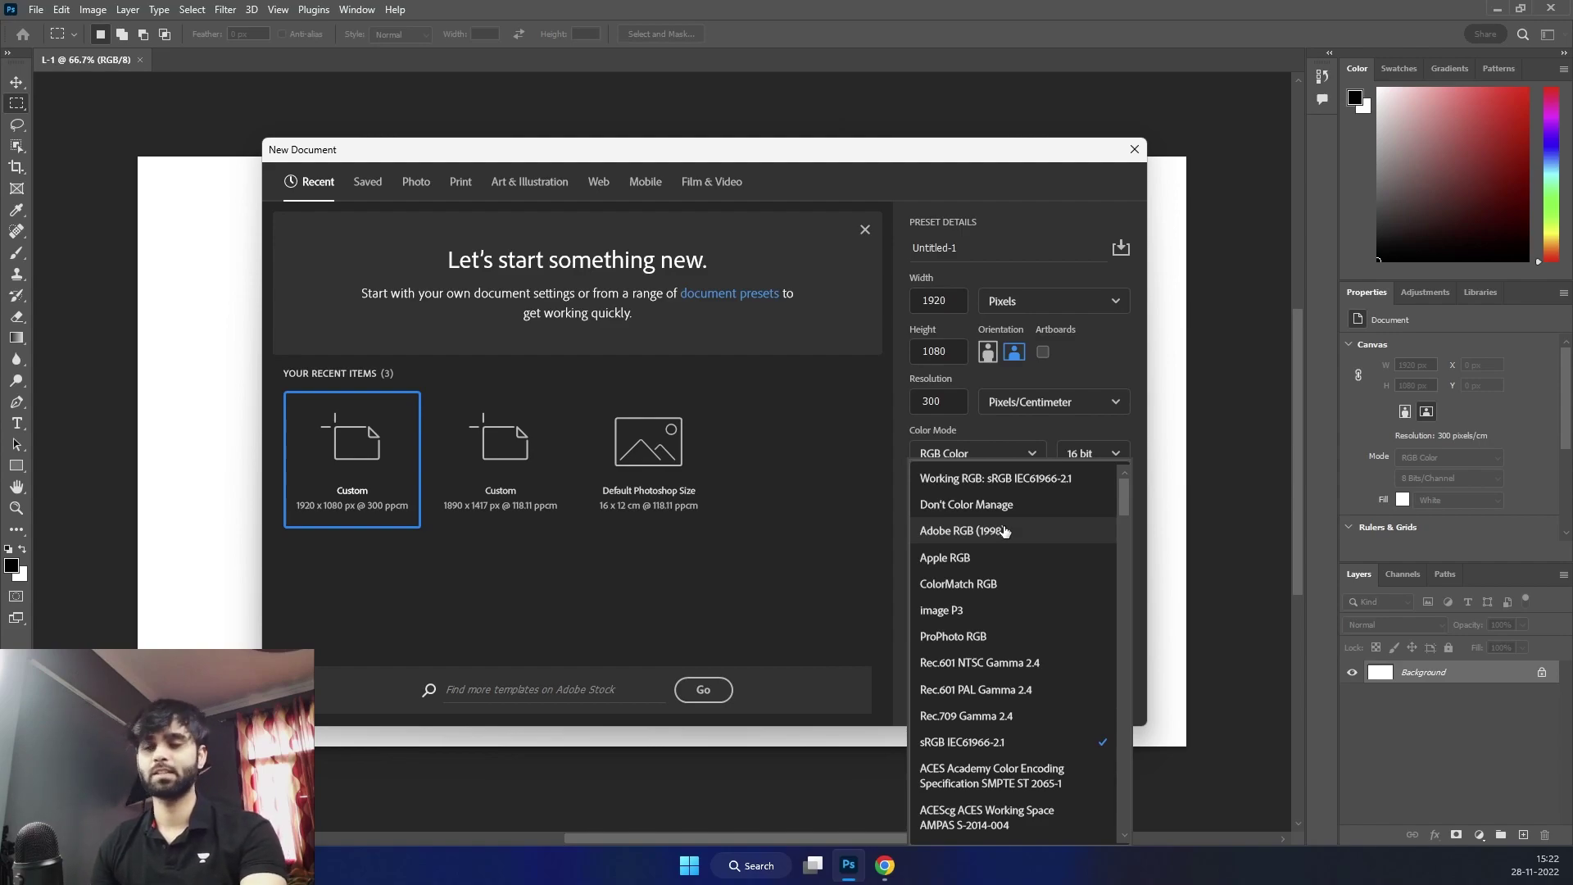
click(1038, 482)
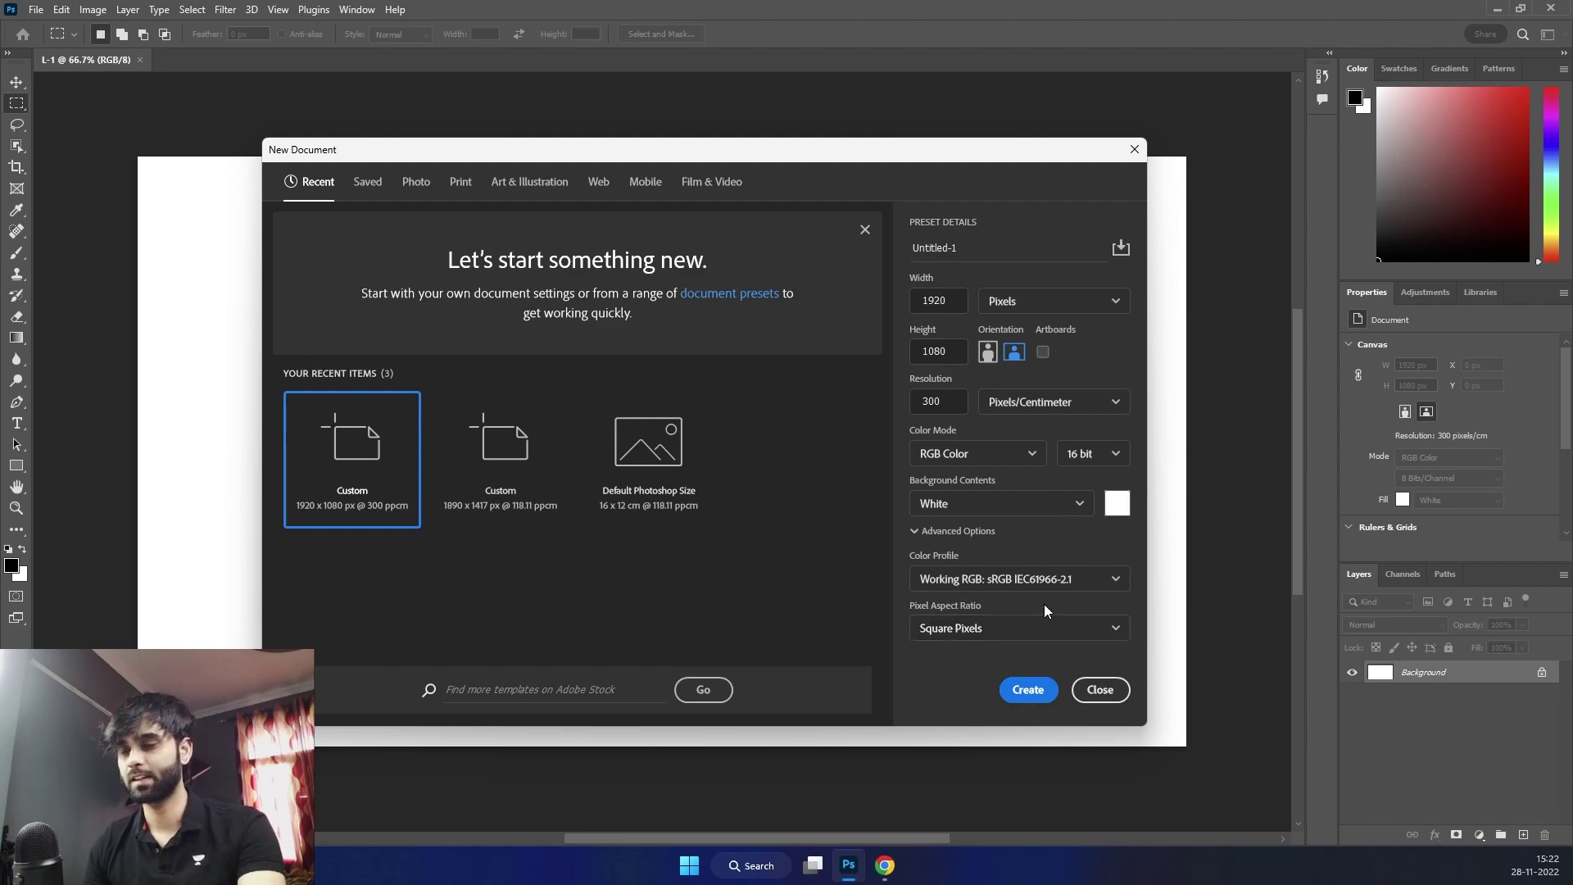
click(964, 639)
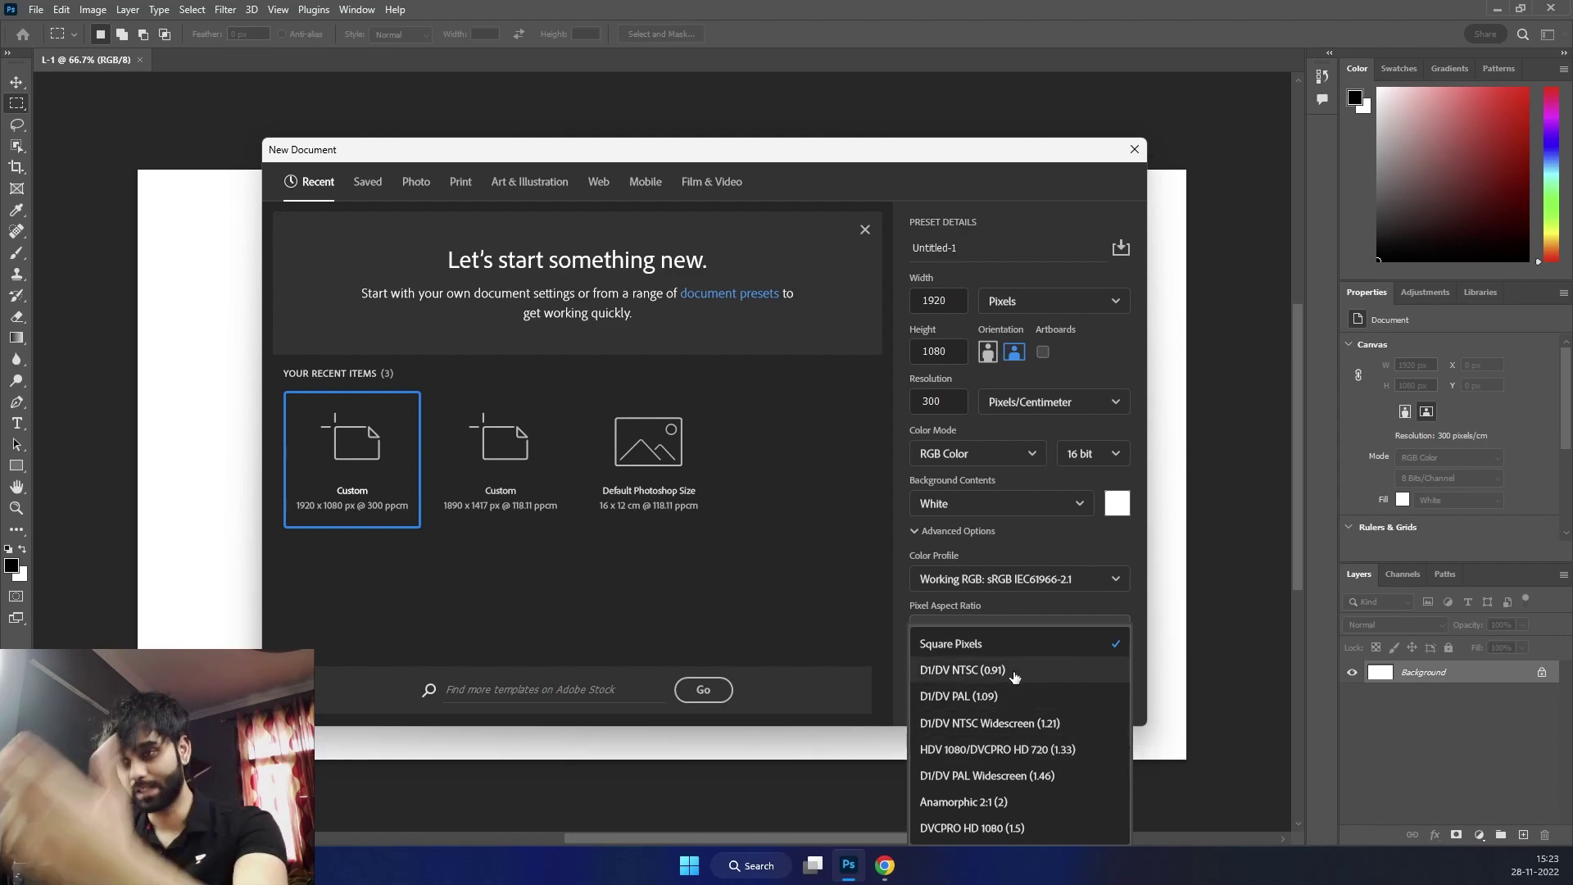
click(1021, 648)
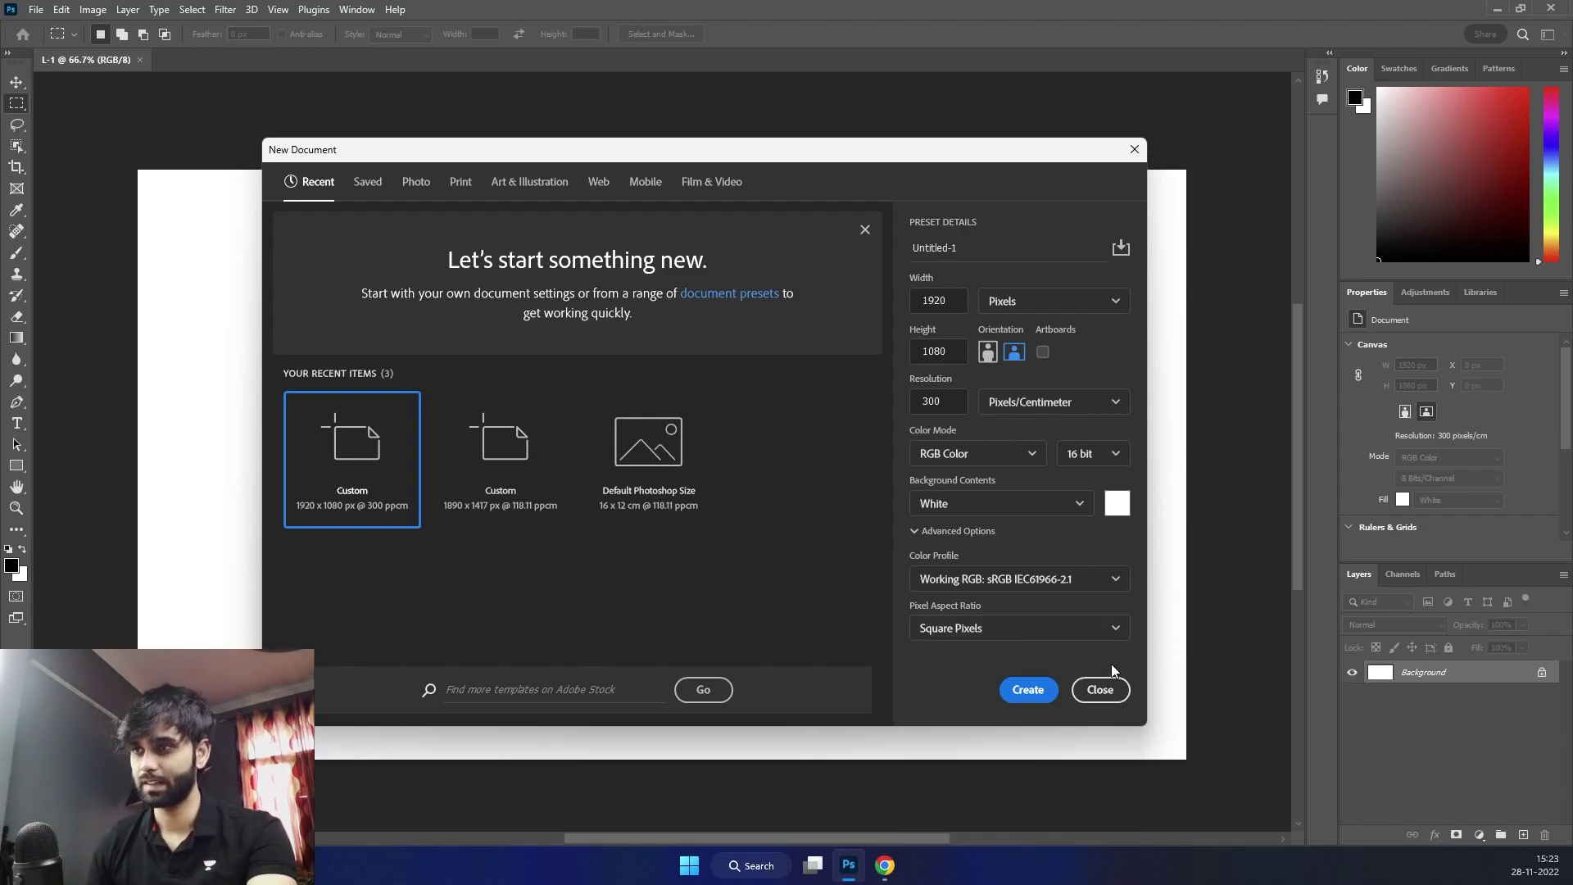
Name the new document Lesson-1 and create it with the chosen settings
click(966, 252)
key(BackSpace)
key(BackSpace)
key(BackSpace)
key(BackSpace)
key(BackSpace)
key(BackSpace)
key(BackSpace)
key(BackSpace)
key(BackSpace)
key(BackSpace)
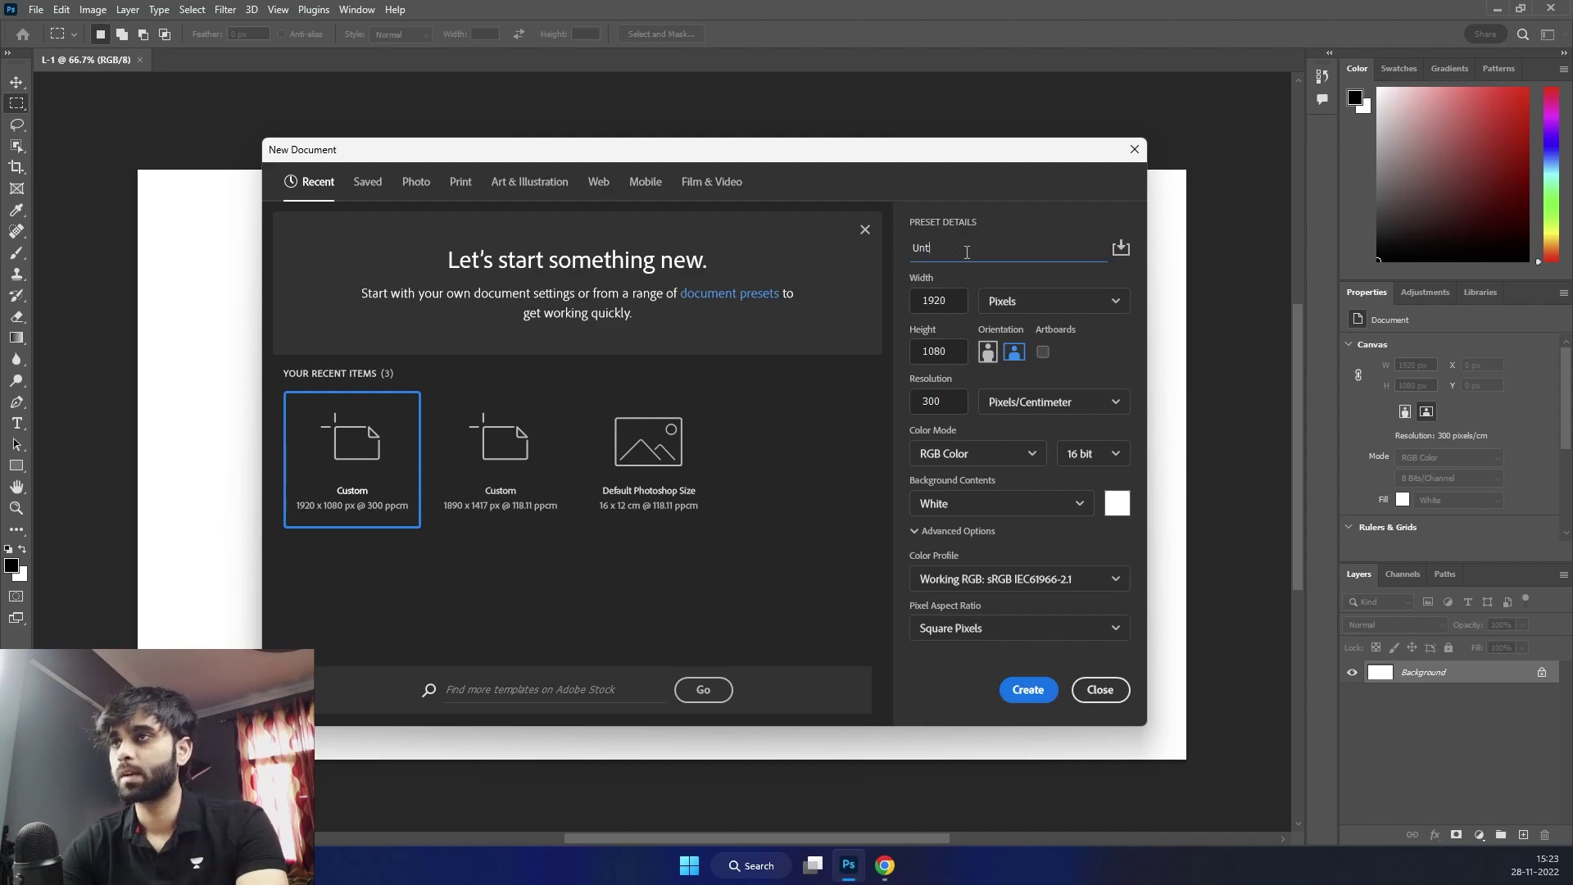
text(Lesson-1)
key(Return)
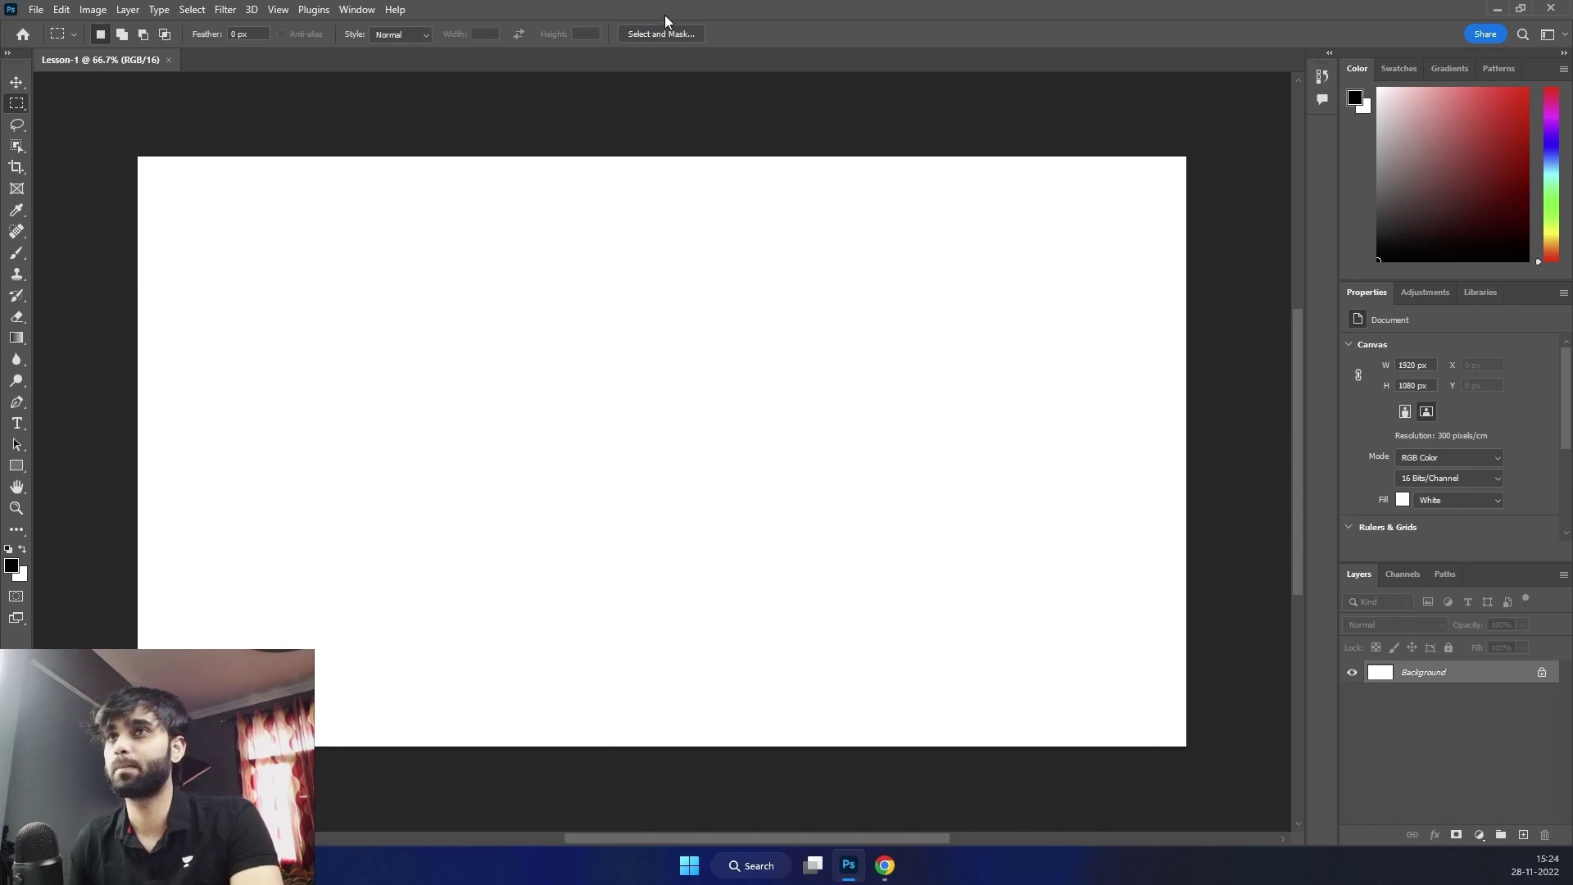
click(31, 12)
click(31, 12)
click(225, 10)
mouse_move(361, 10)
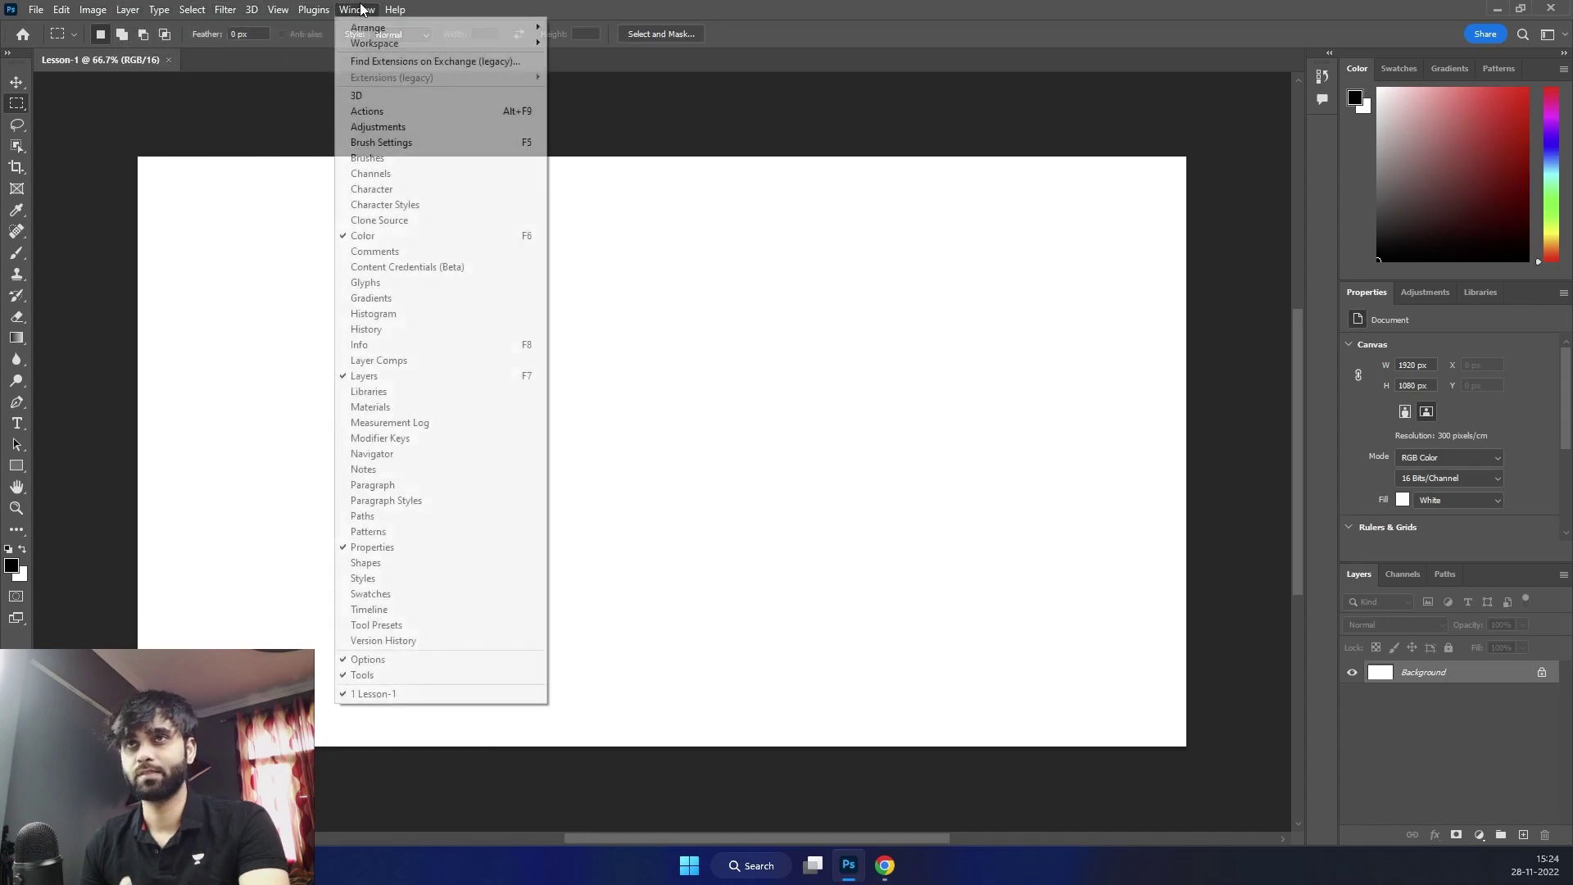
click(482, 7)
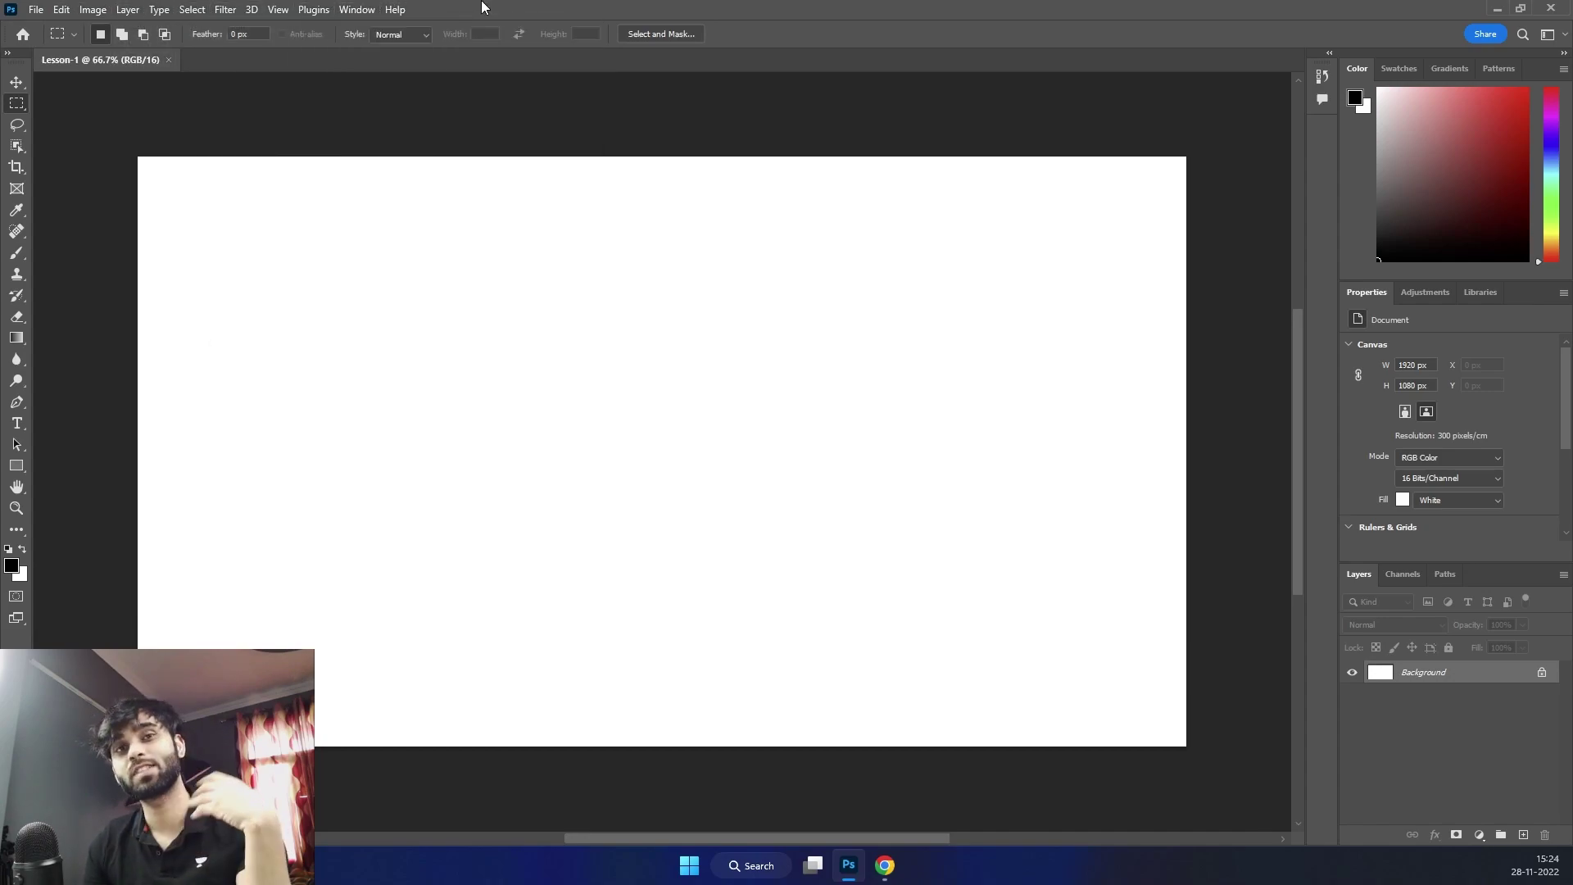
click(36, 10)
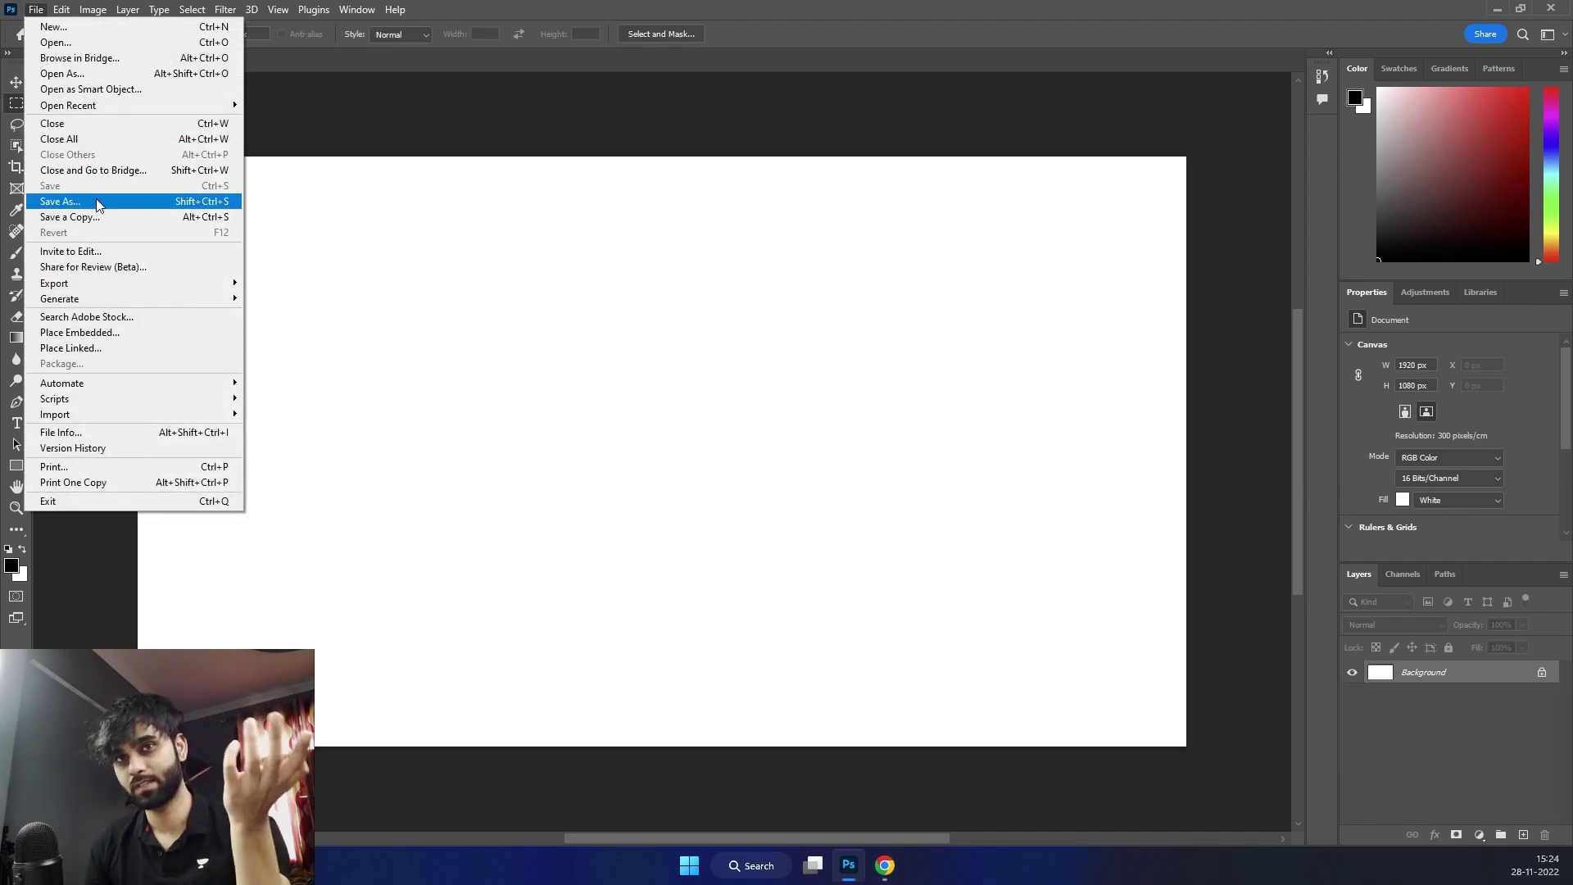
mouse_move(155, 415)
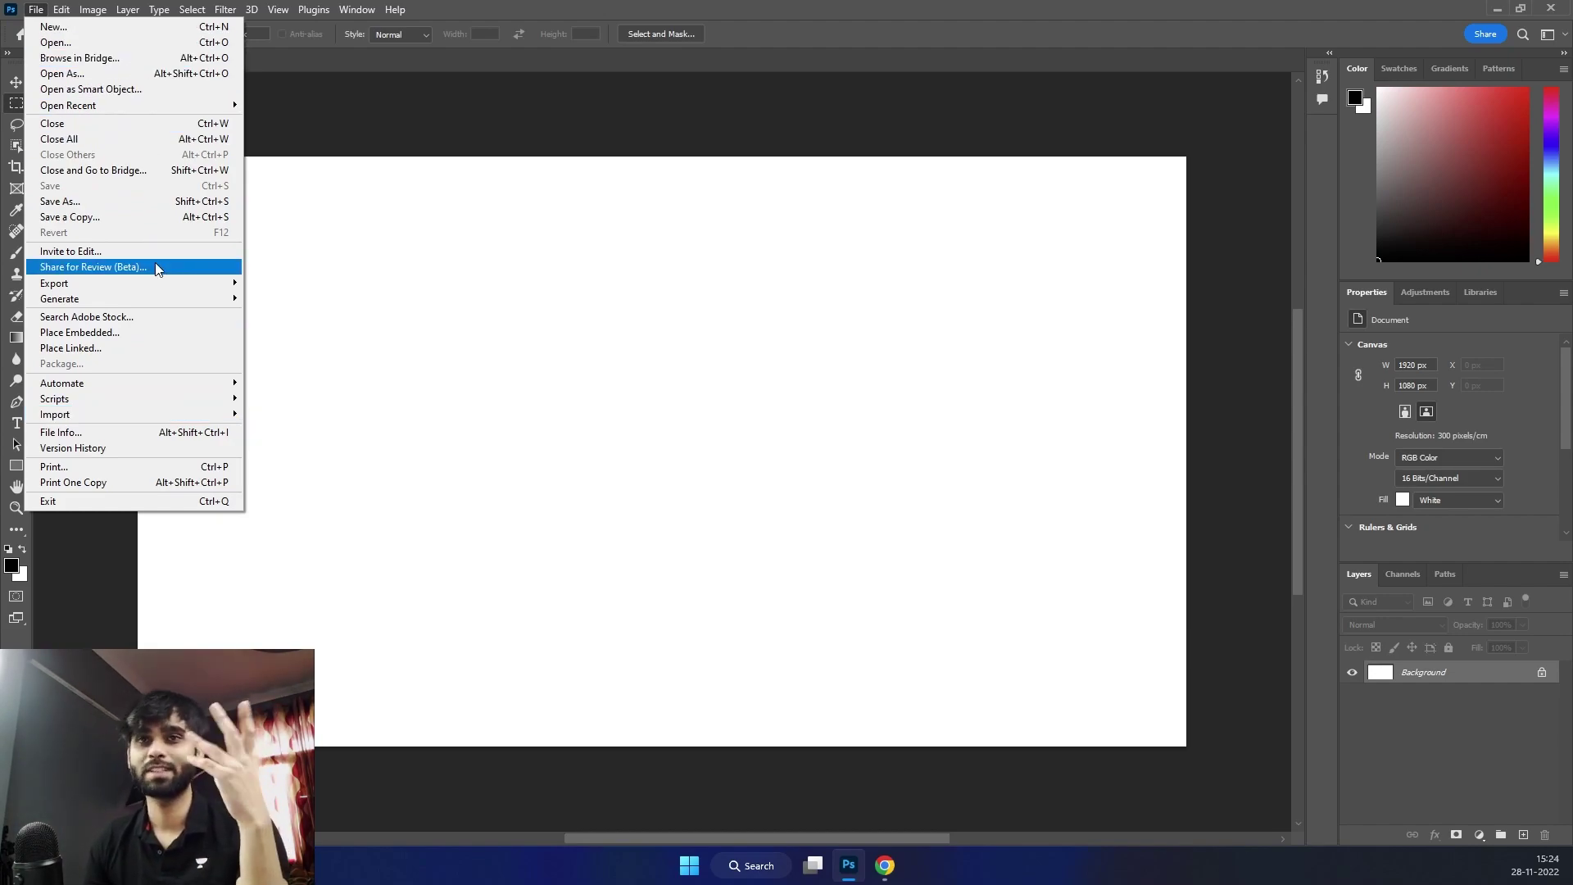
mouse_move(151, 287)
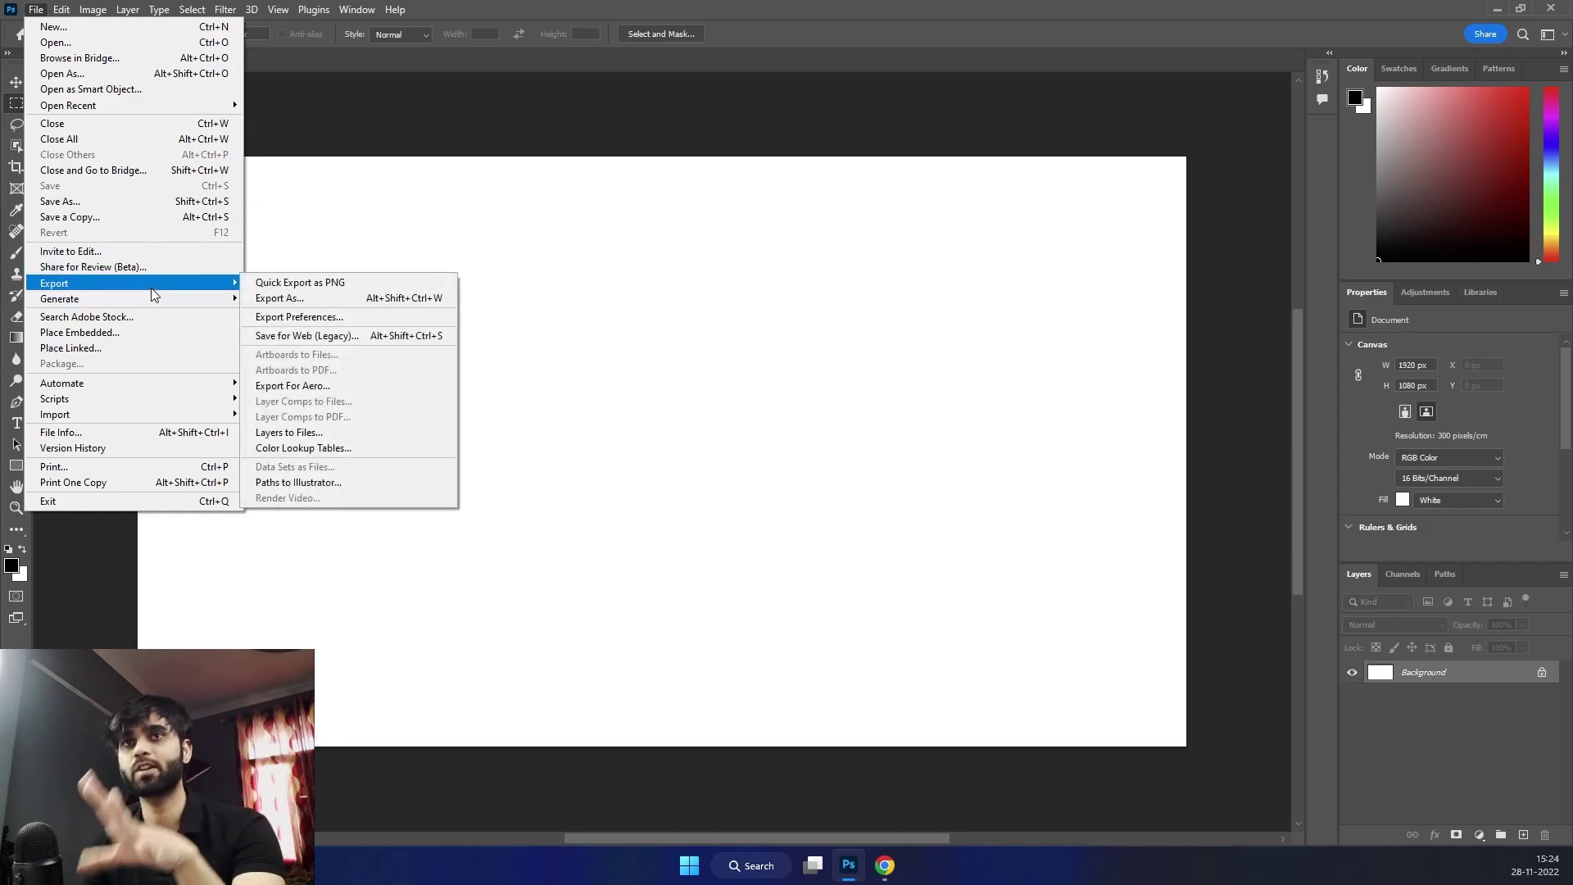
mouse_move(87, 13)
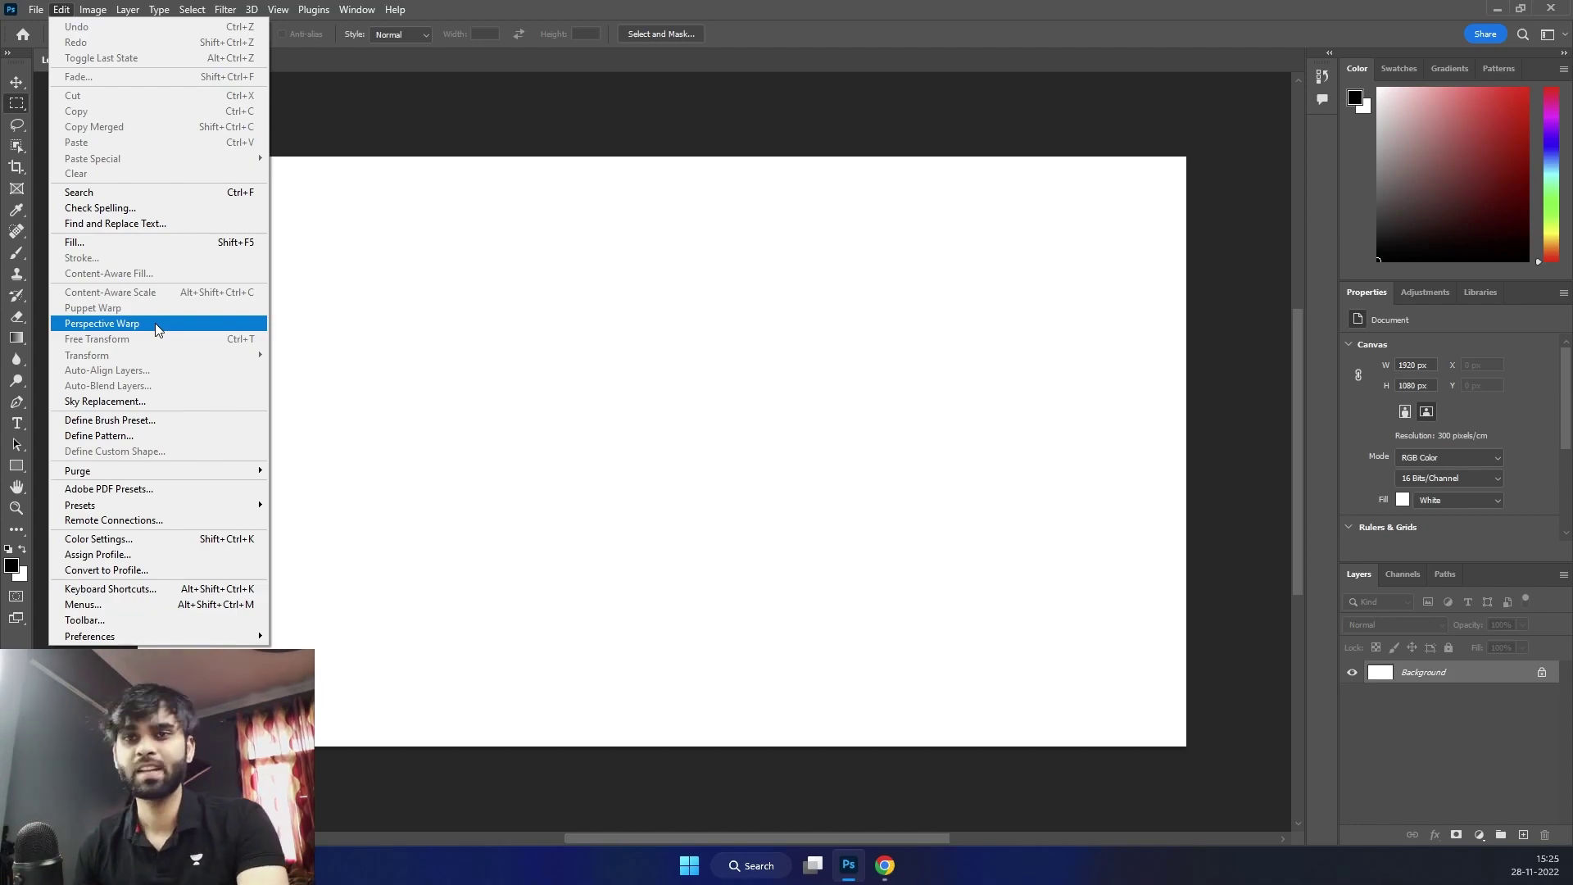
click(326, 175)
Bring up the Image Size settings for Lesson-1 and set the width and height units to pixels
click(94, 11)
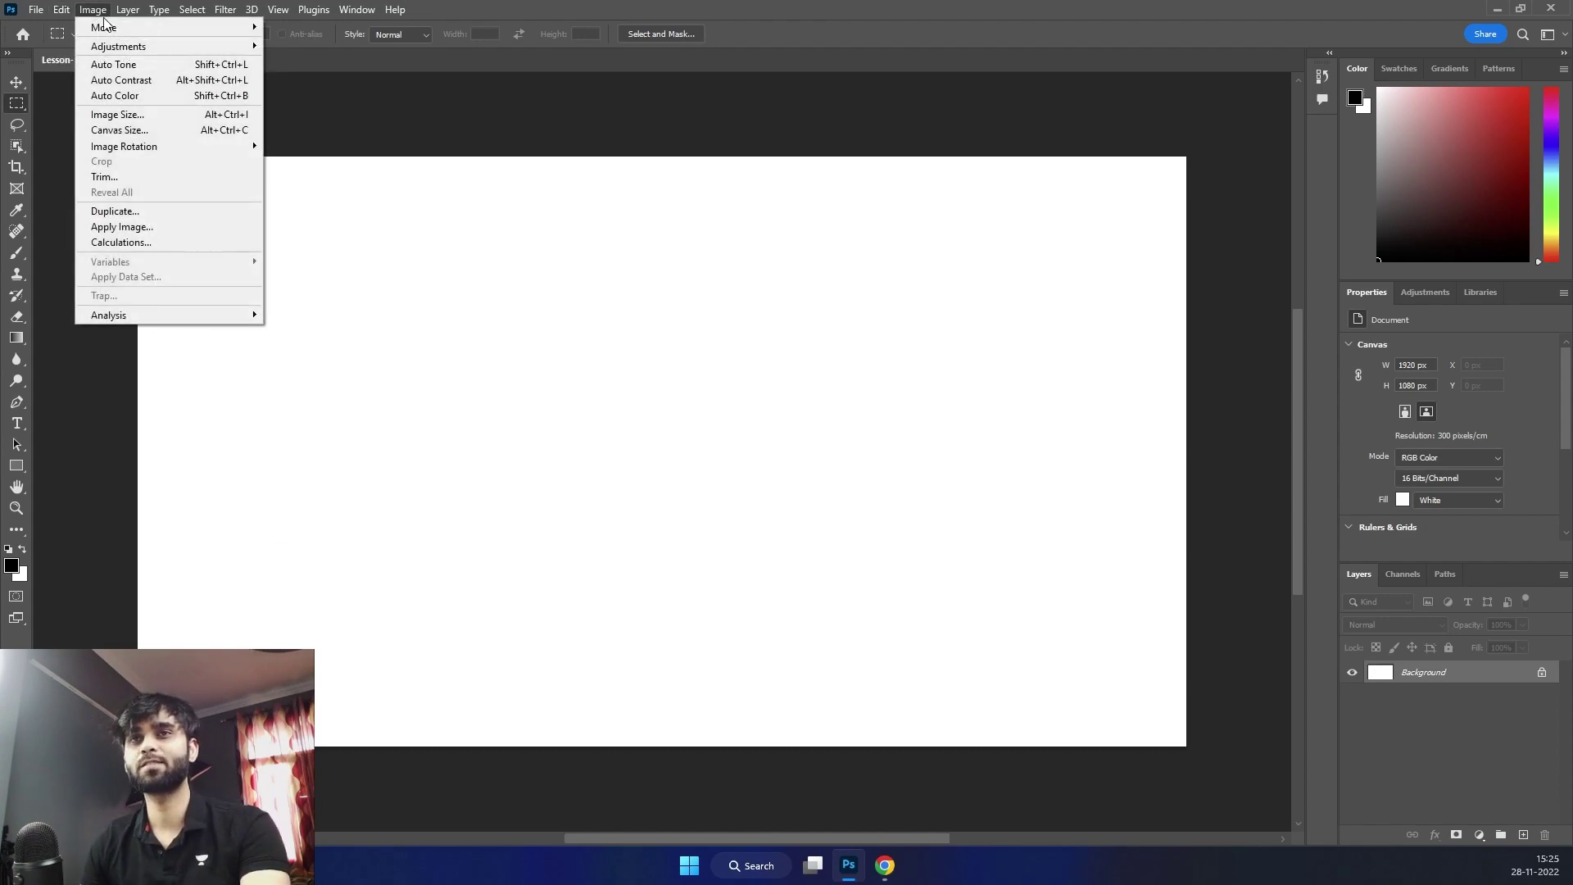
click(149, 116)
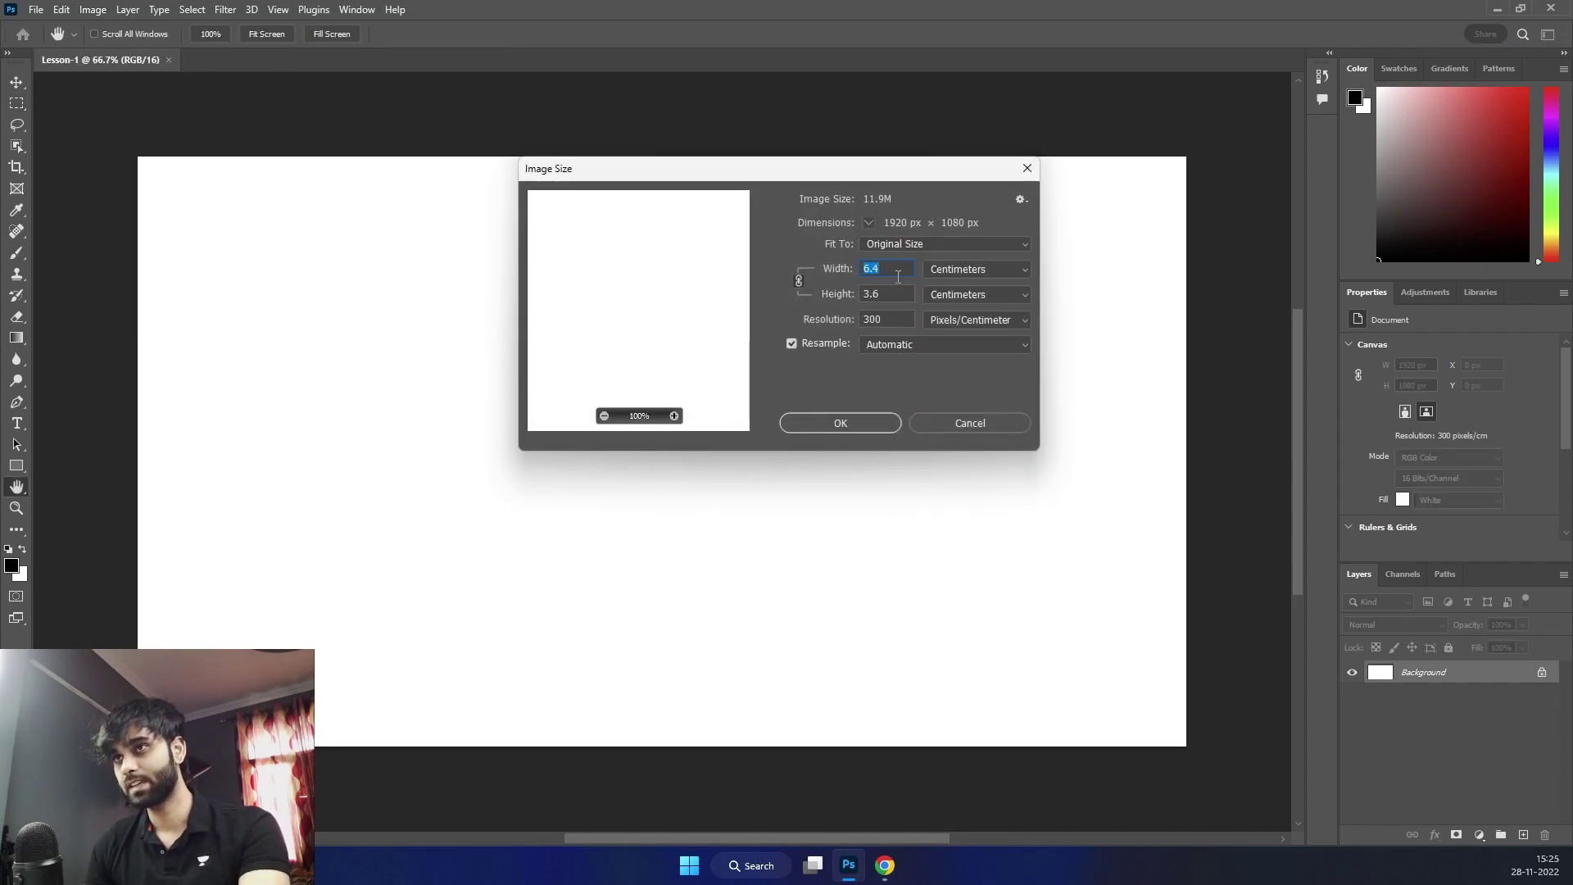
click(956, 269)
click(990, 299)
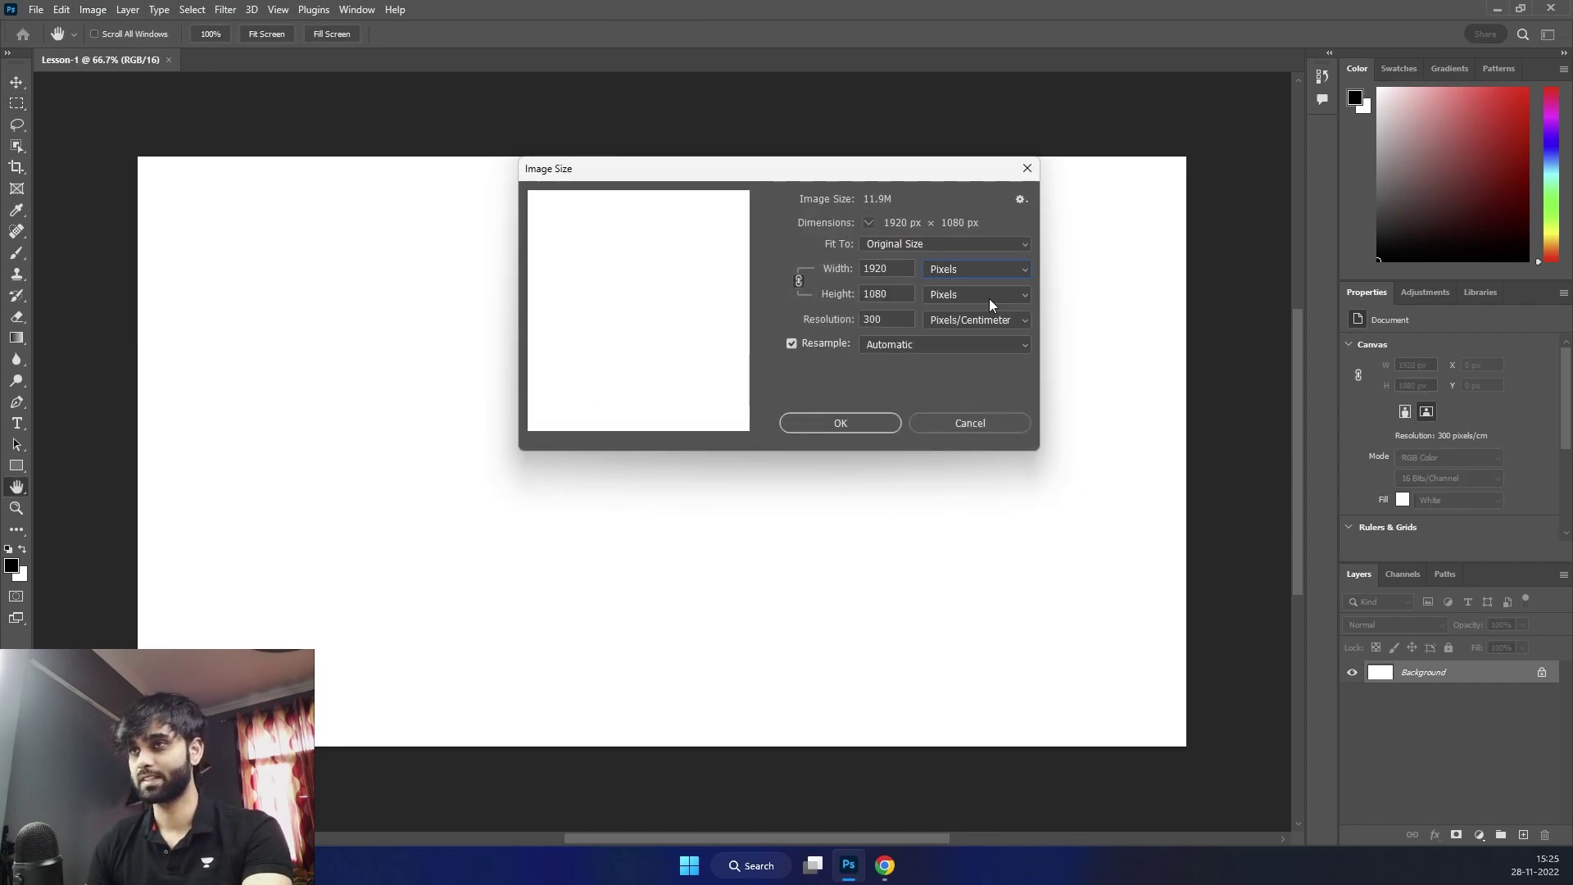
Try an image width of 3840 px with the height linked, and discard the size change
click(893, 272)
key(BackSpace)
key(BackSpace)
key(BackSpace)
key(BackSpace)
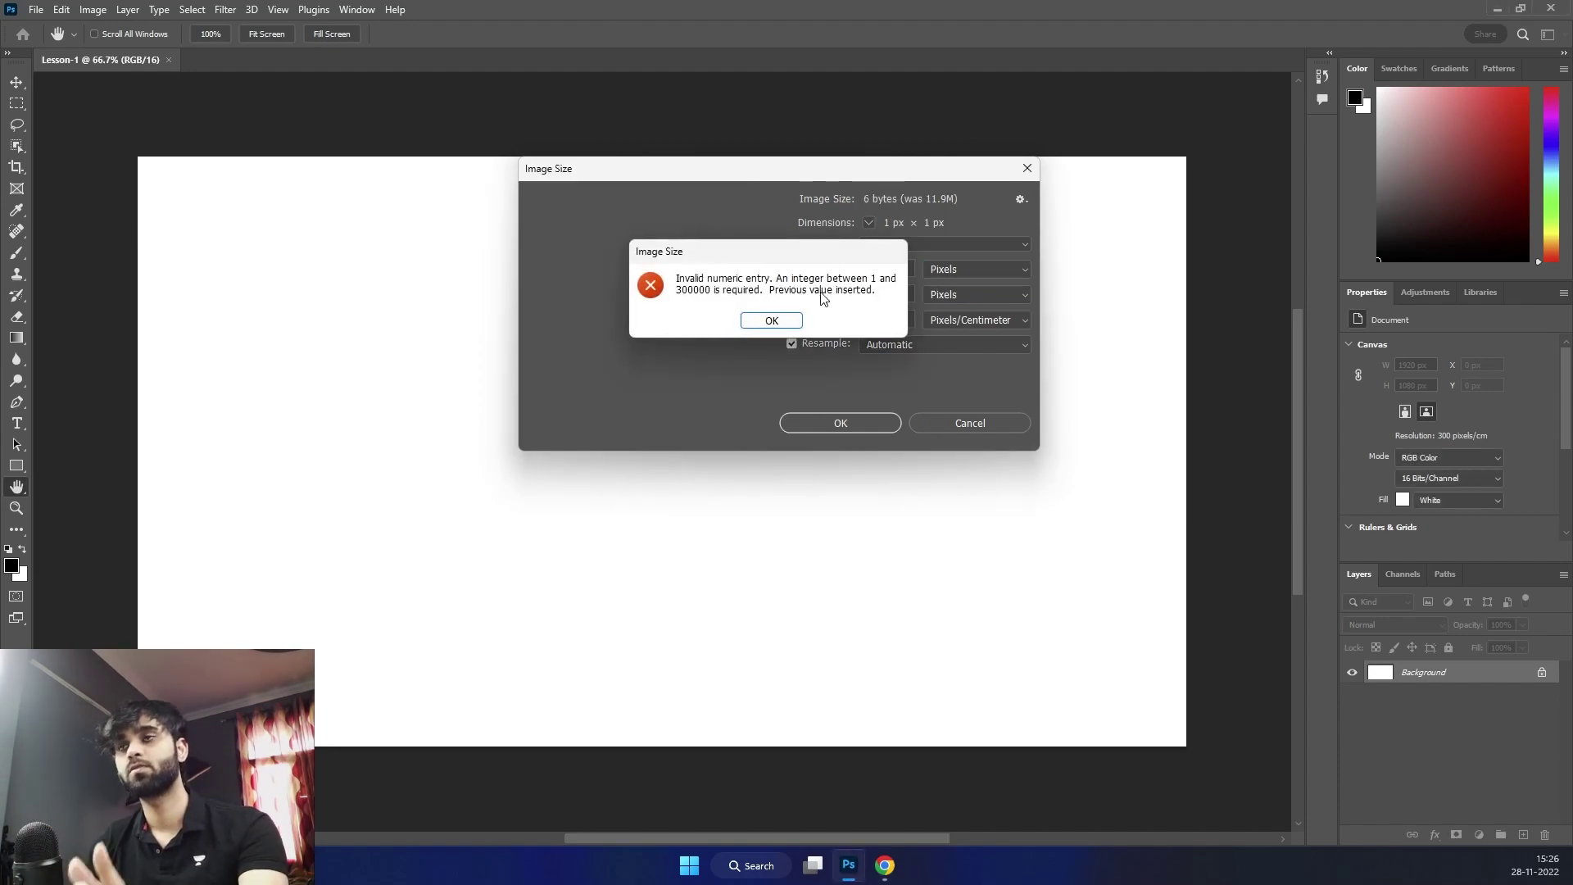
click(792, 326)
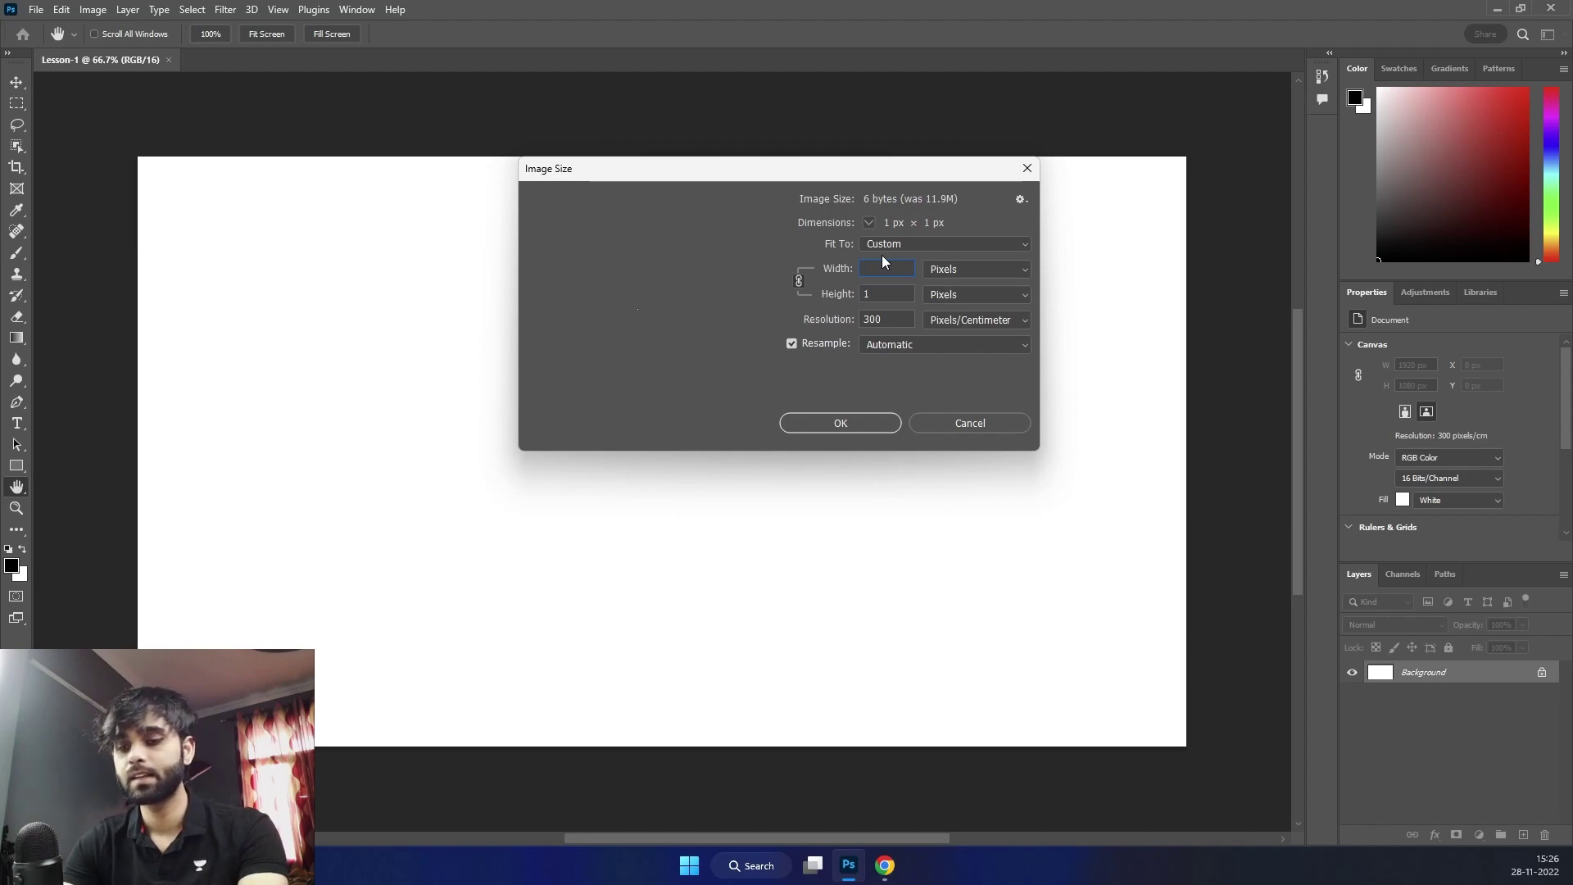
text(3840)
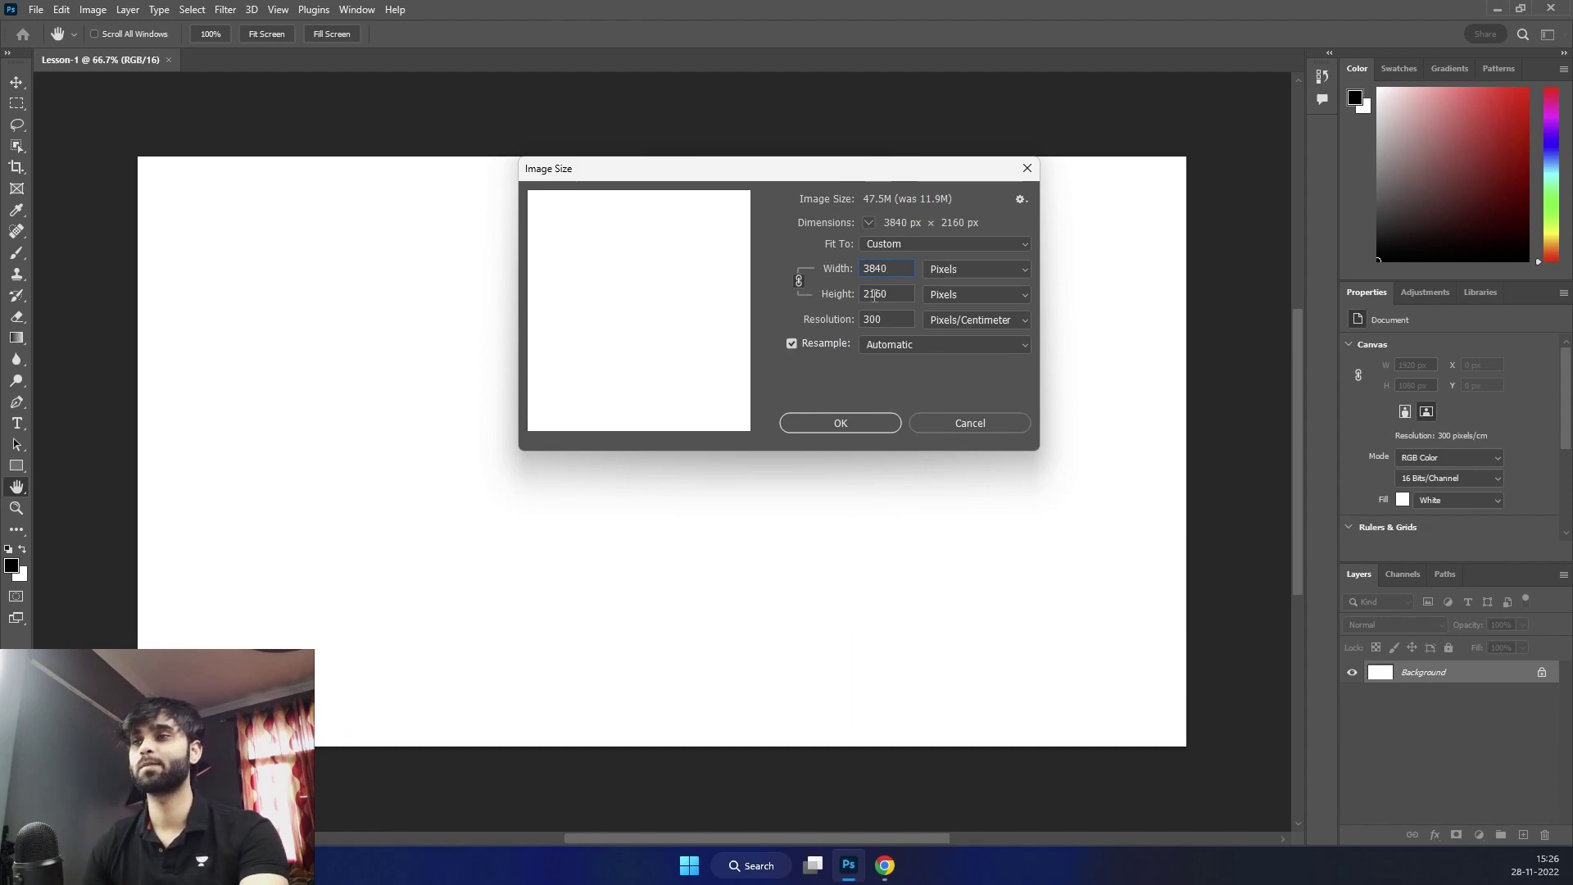
click(893, 293)
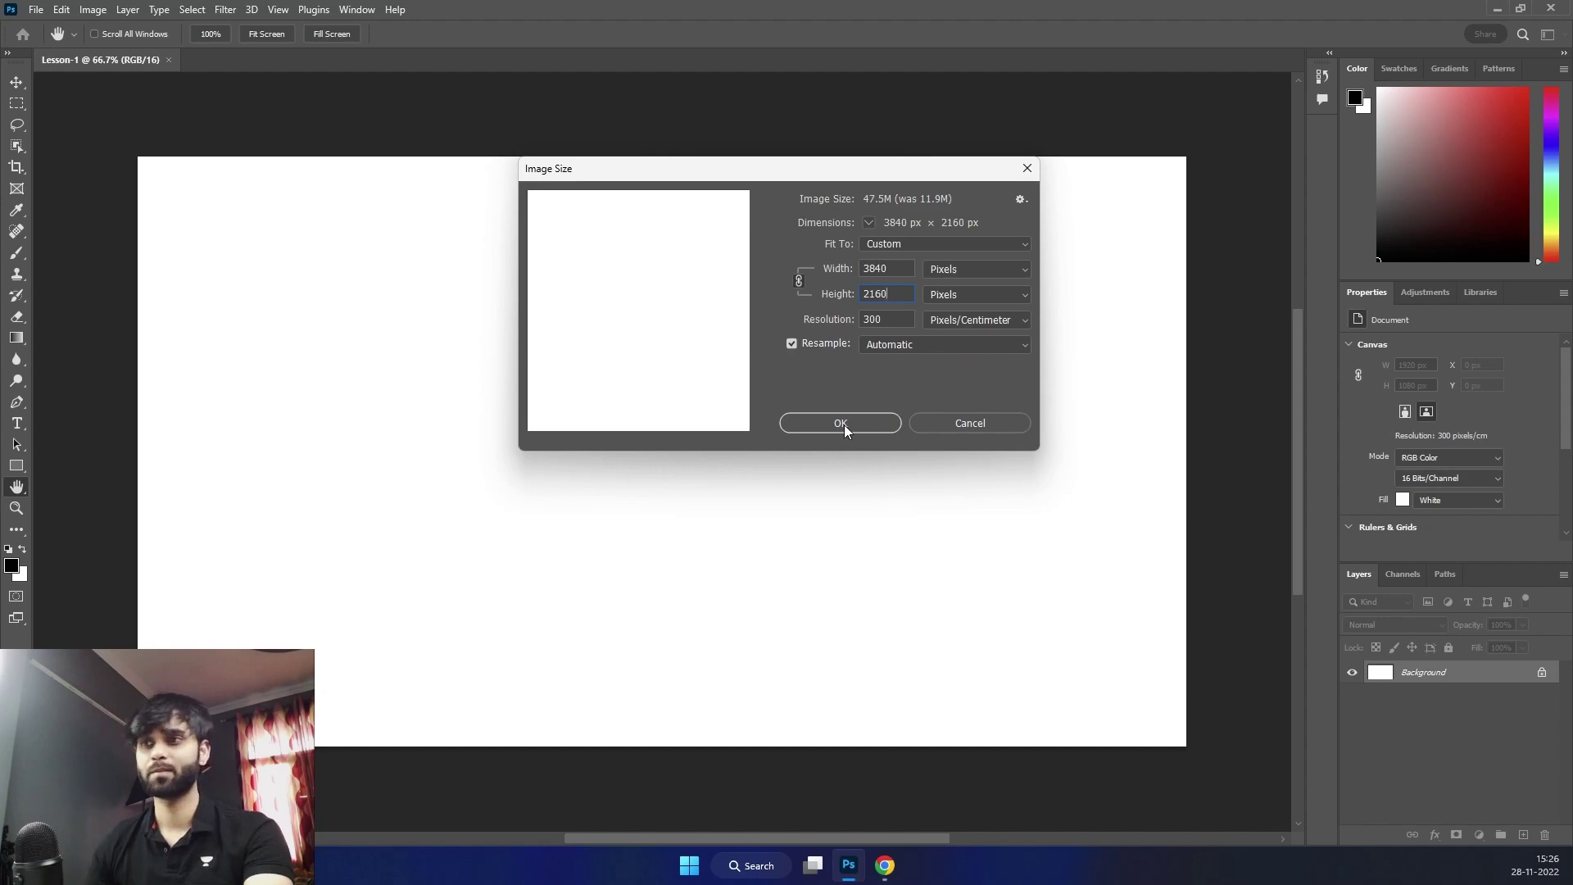
click(970, 423)
key(m)
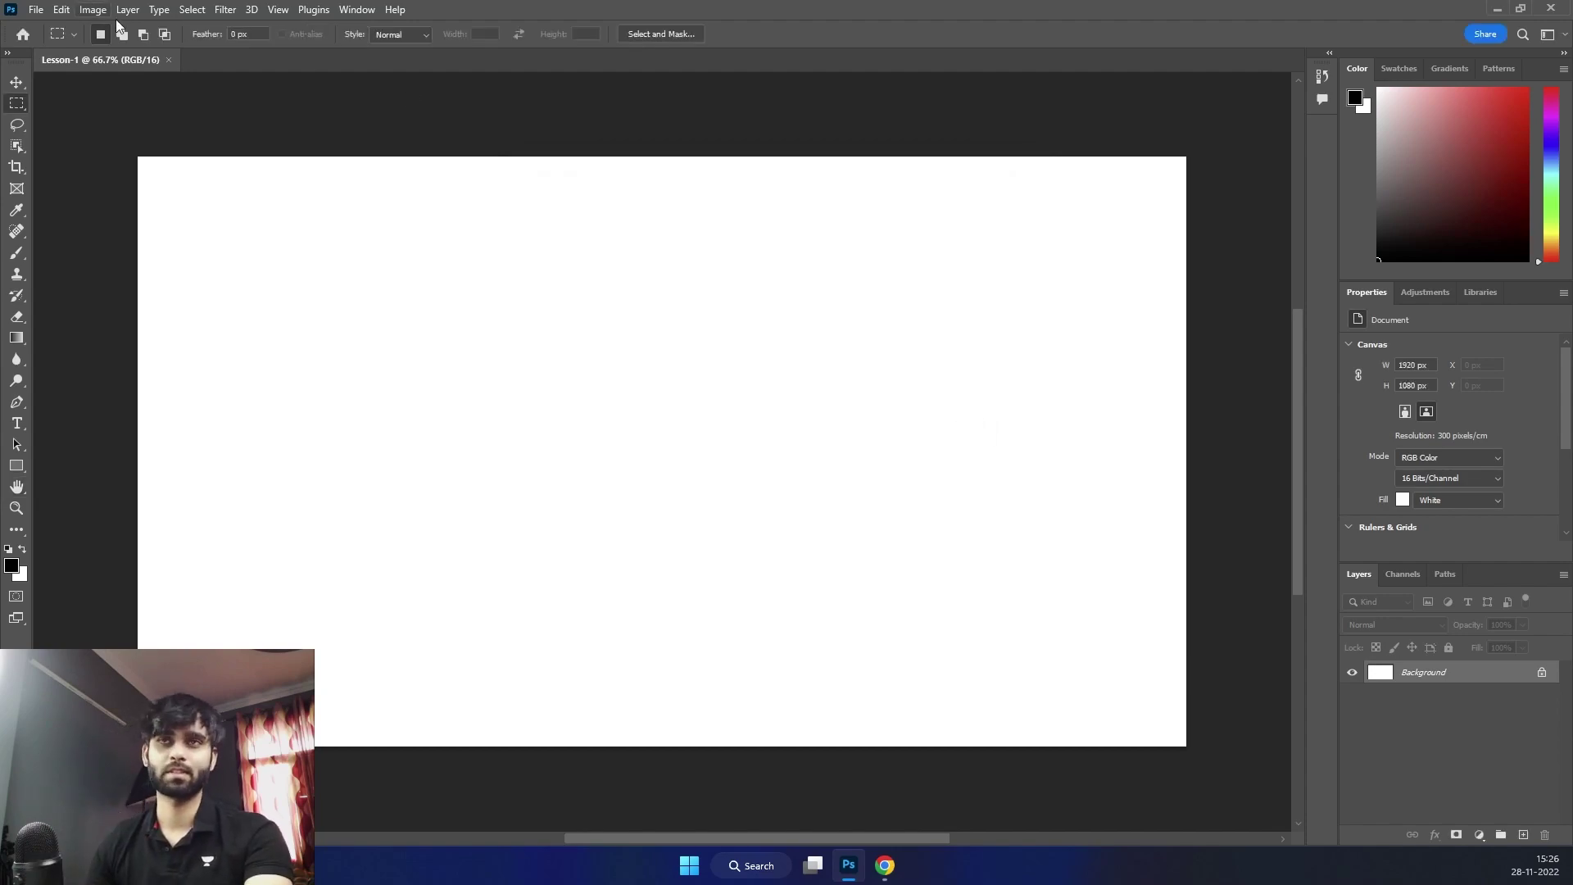
click(217, 12)
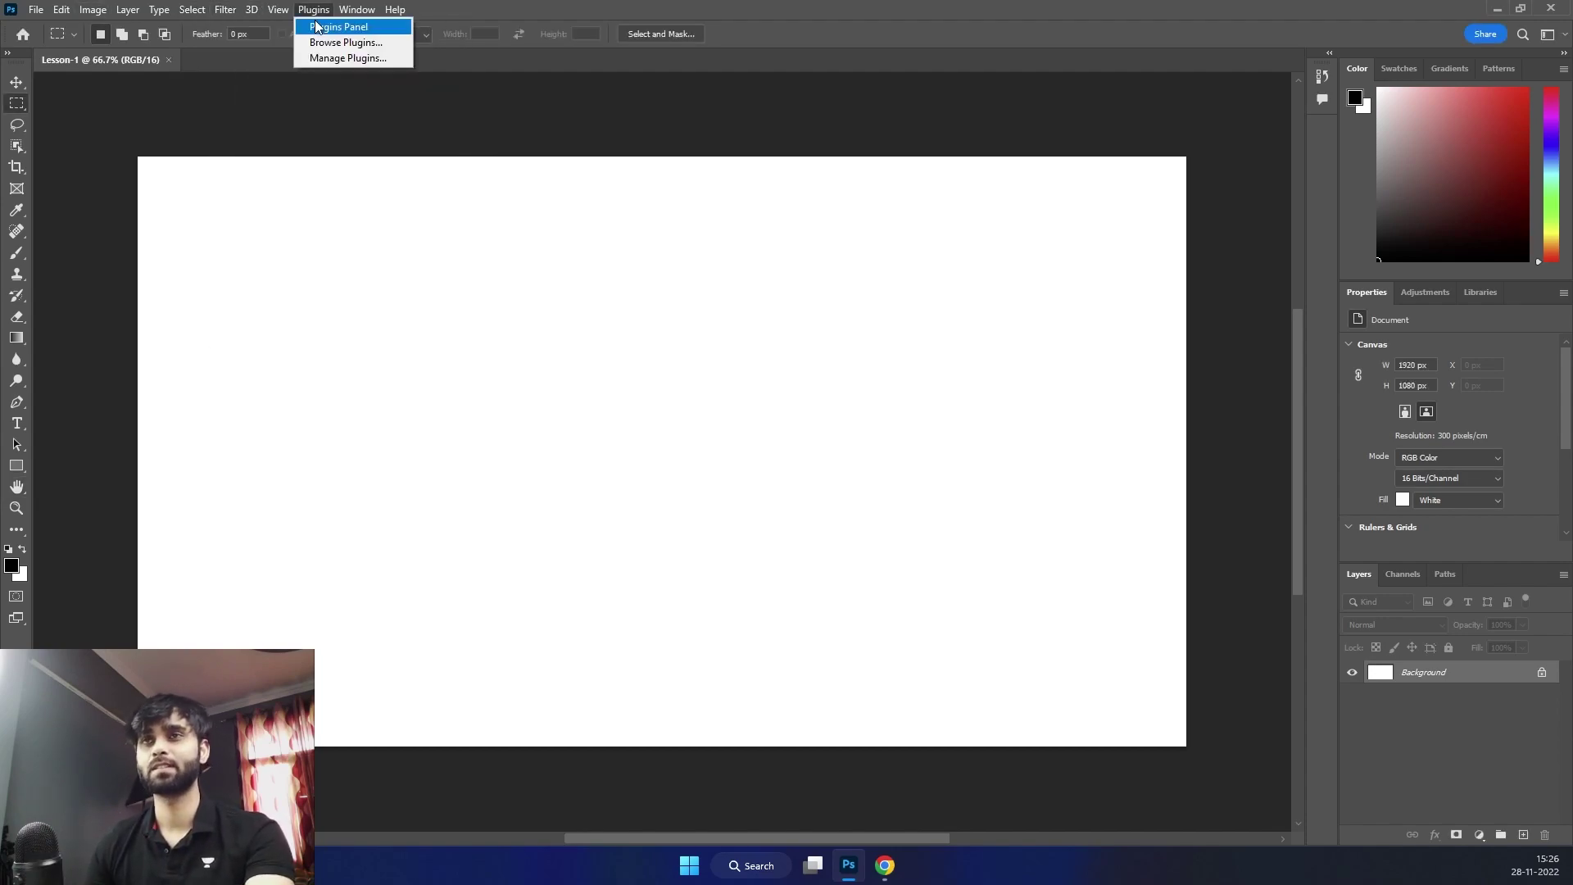
click(598, 7)
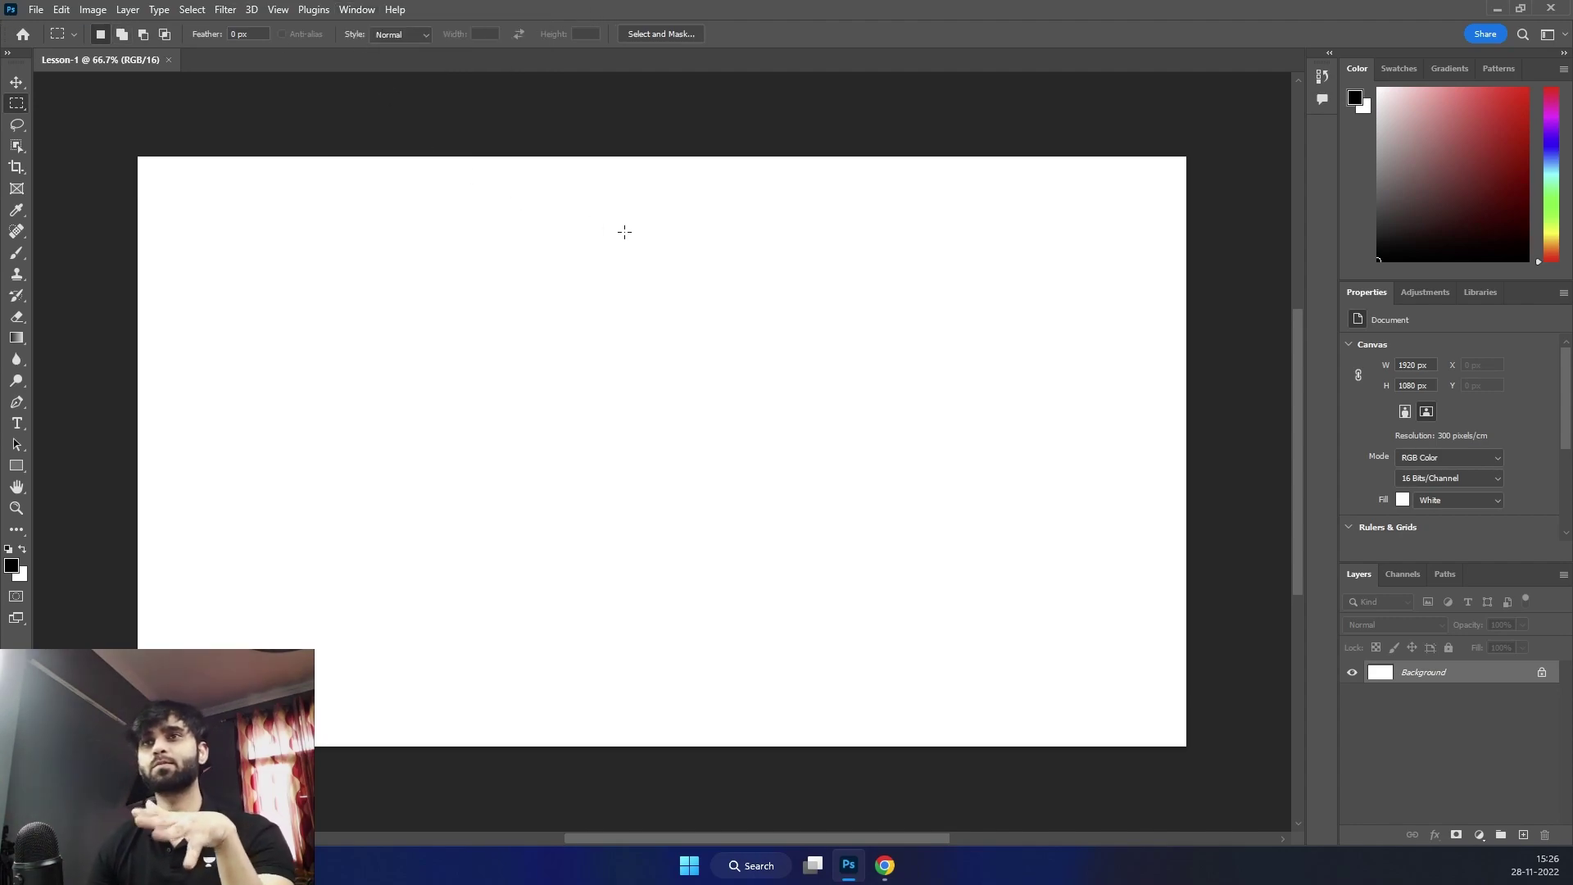
click(357, 10)
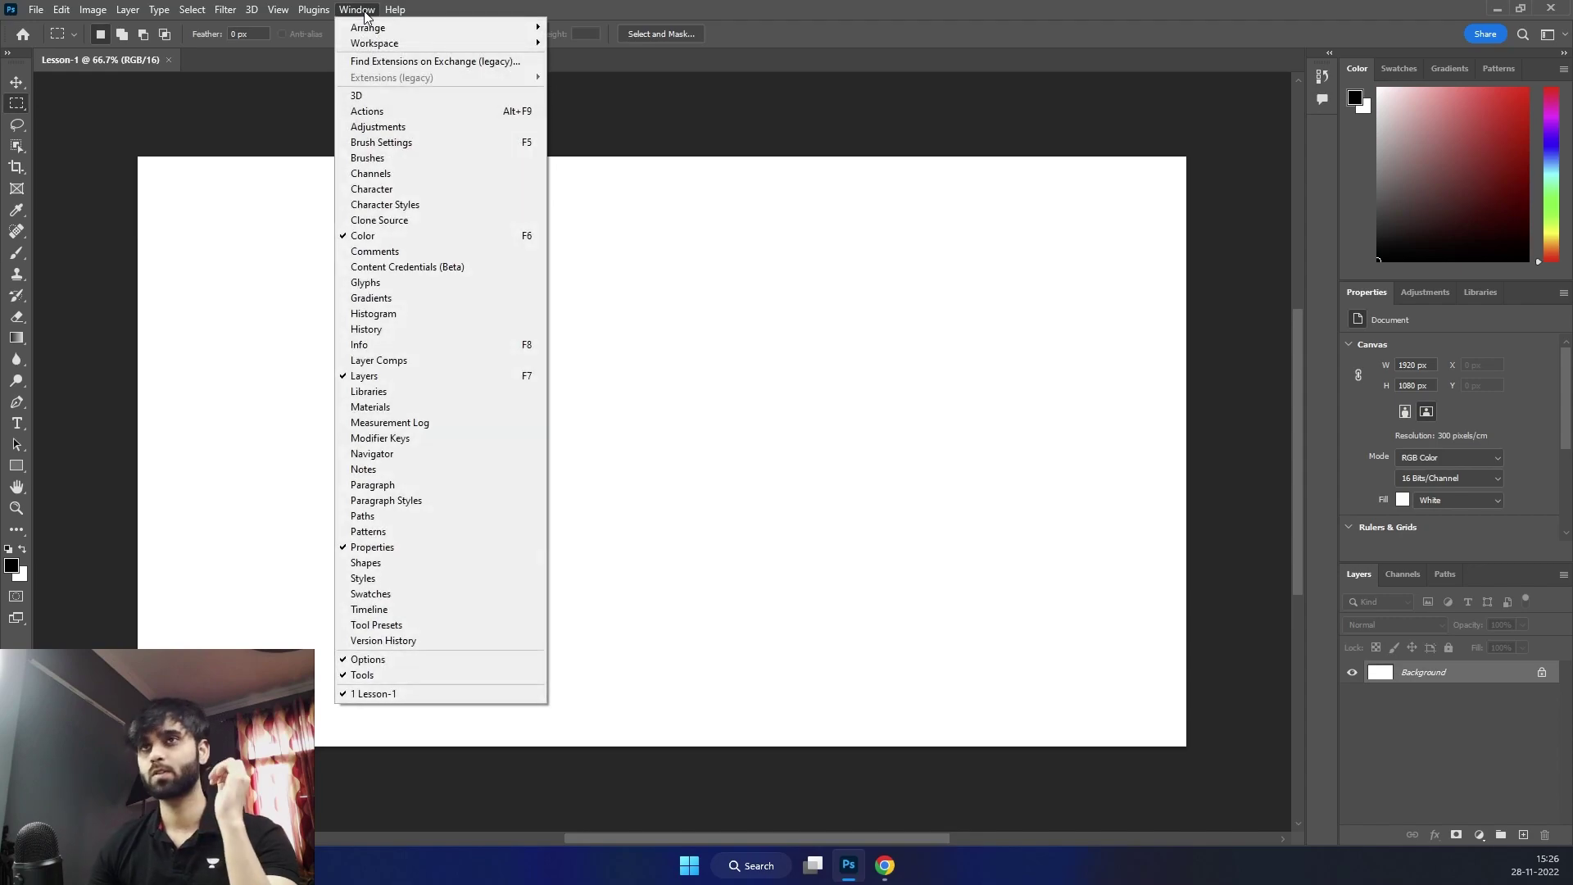
click(675, 7)
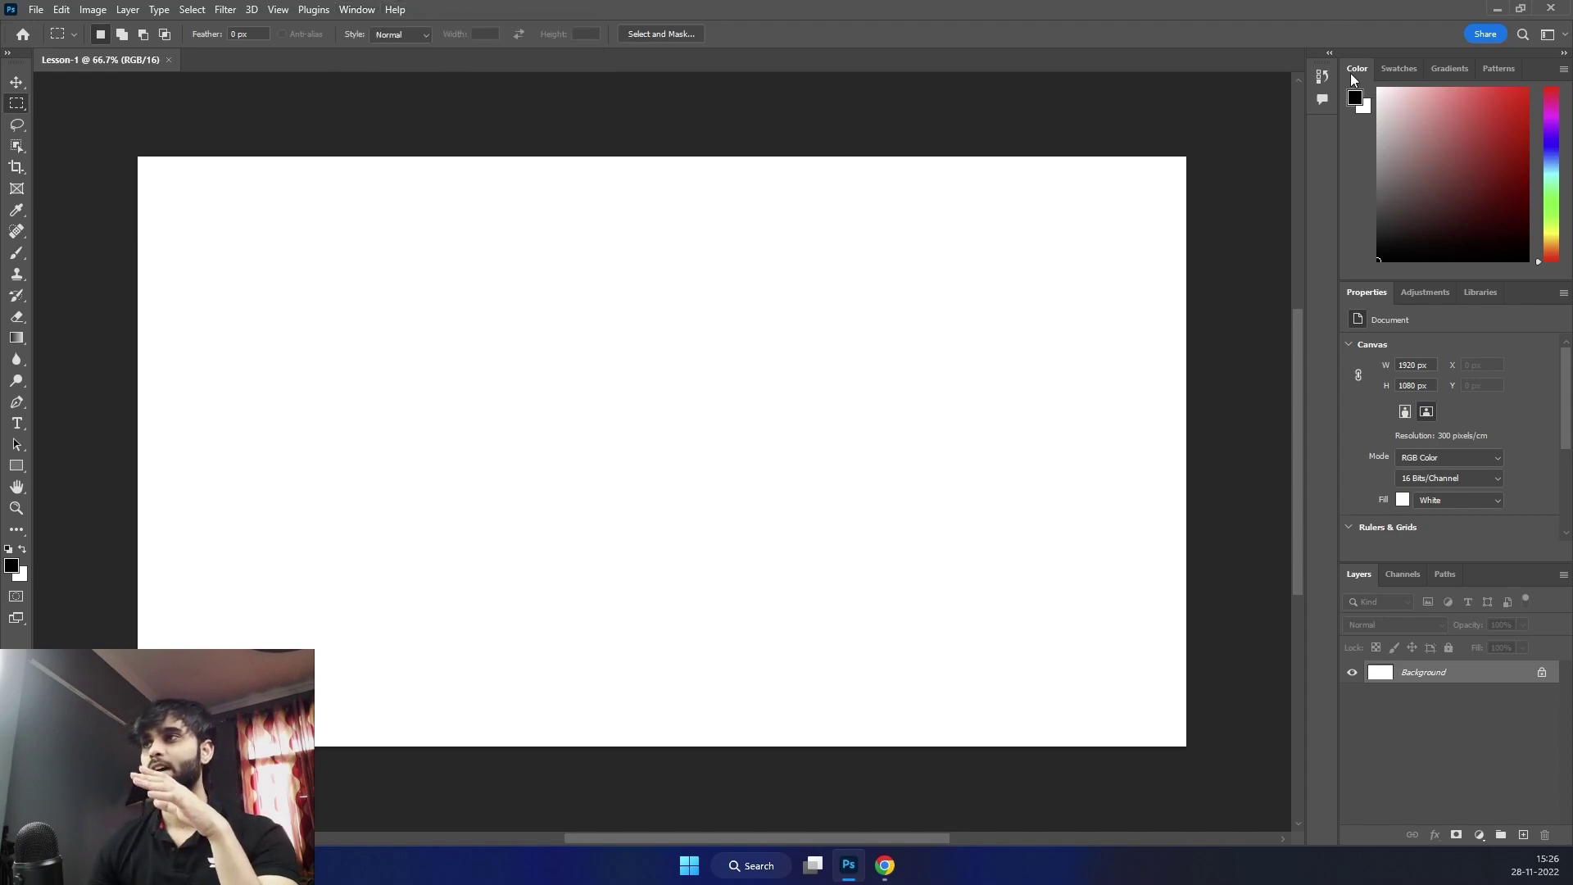
Detach the Color panel, the Lesson-1 document window and the Patterns panel so they float freely in the workspace
drag(1361, 71, 890, 194)
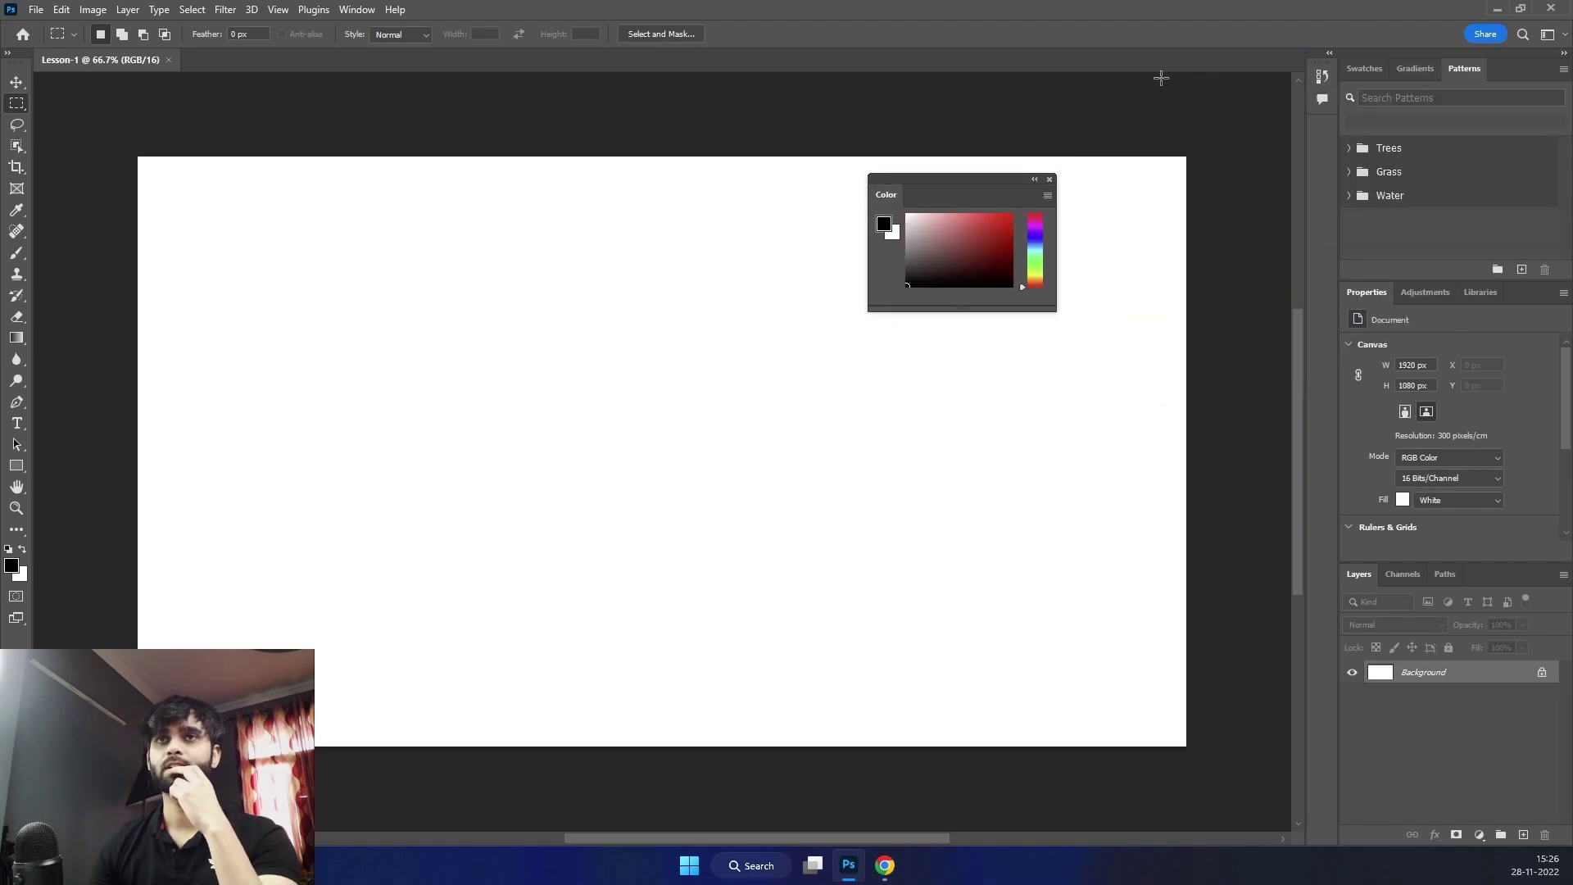
drag(96, 60, 351, 189)
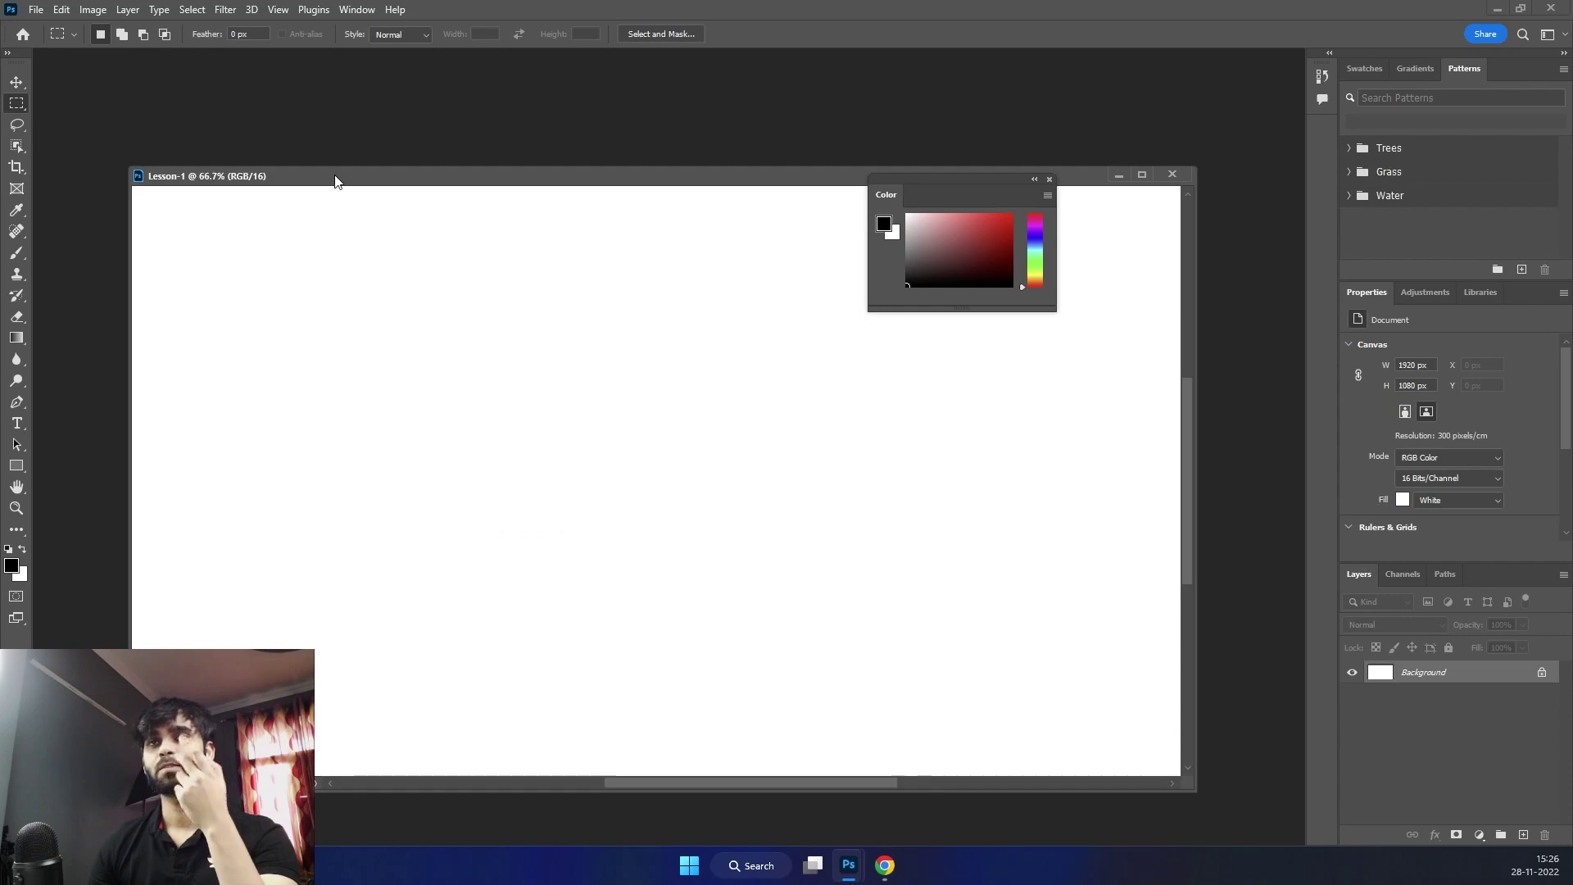
drag(257, 166, 168, 86)
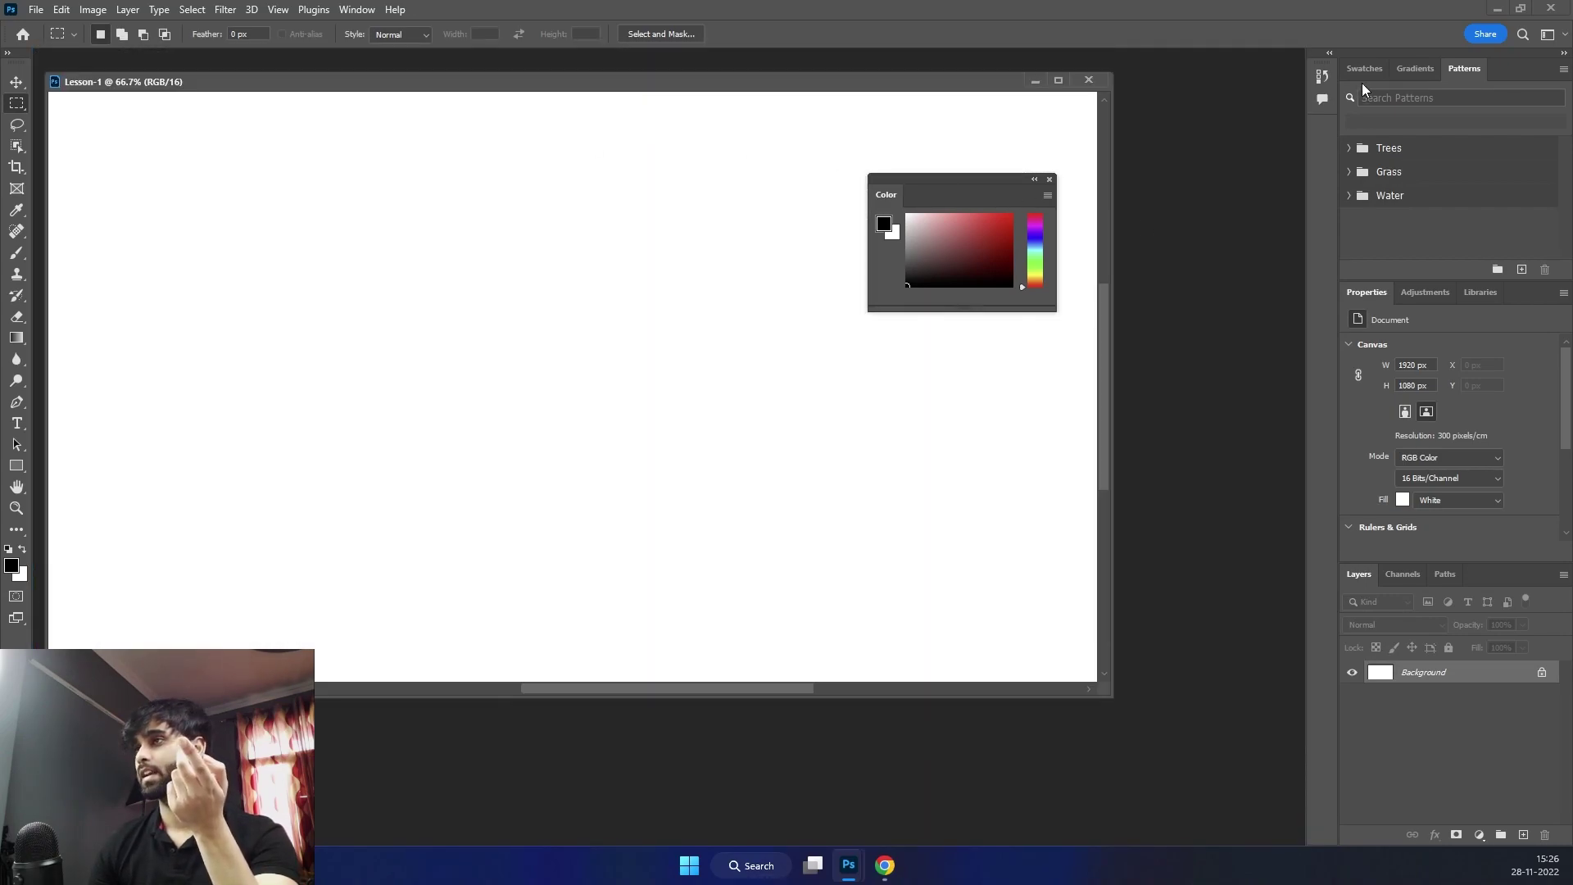
drag(1469, 76, 1108, 296)
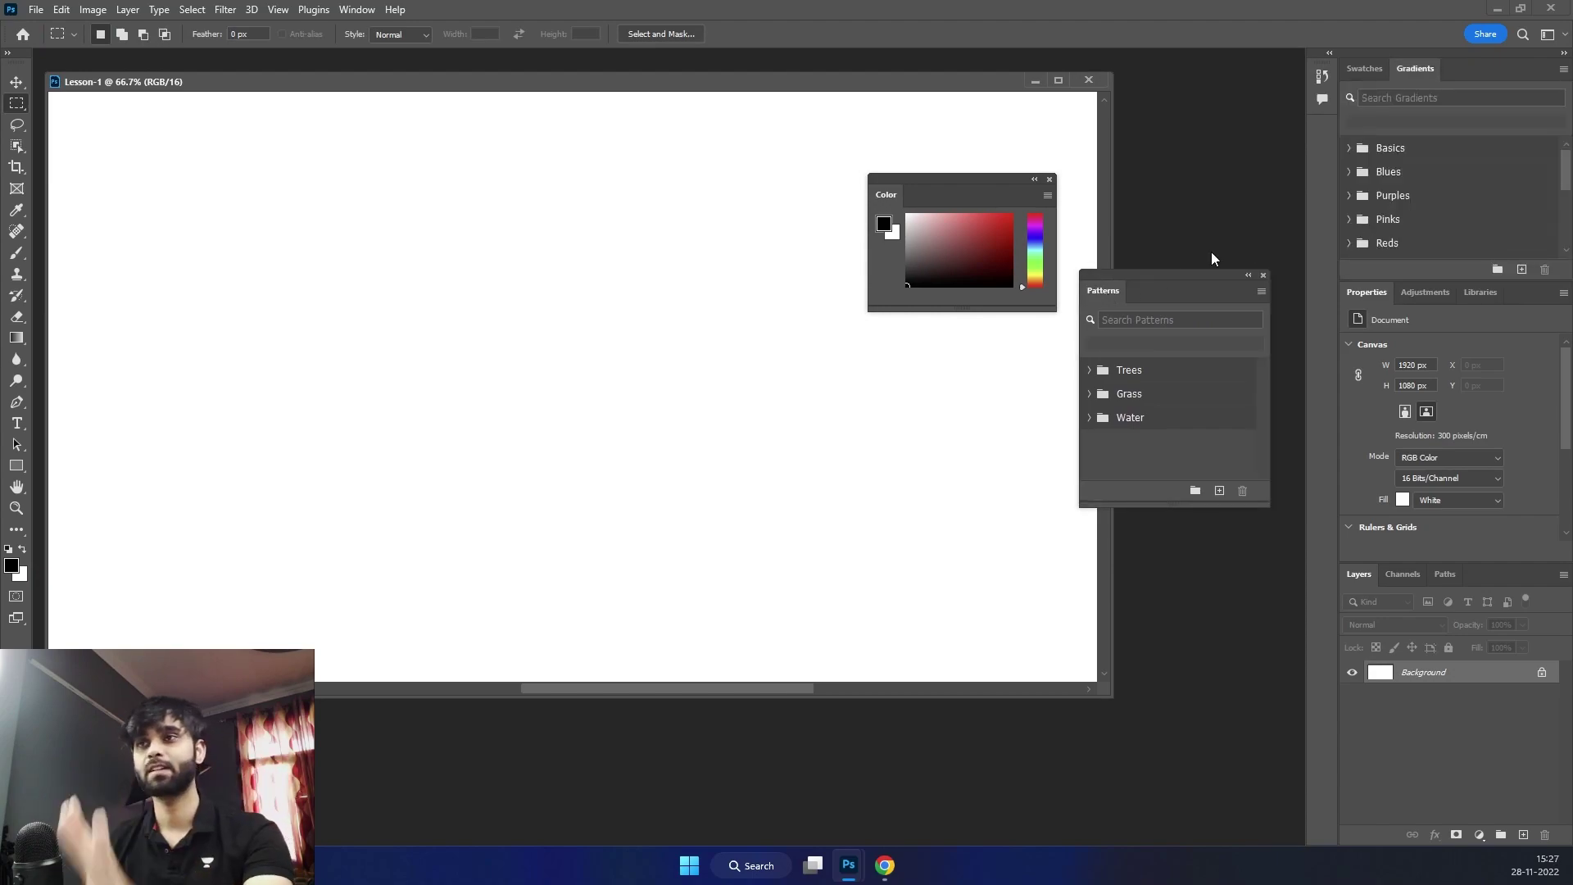
Select the Essentials (Default) workspace and reset it to its original panel layout
click(358, 11)
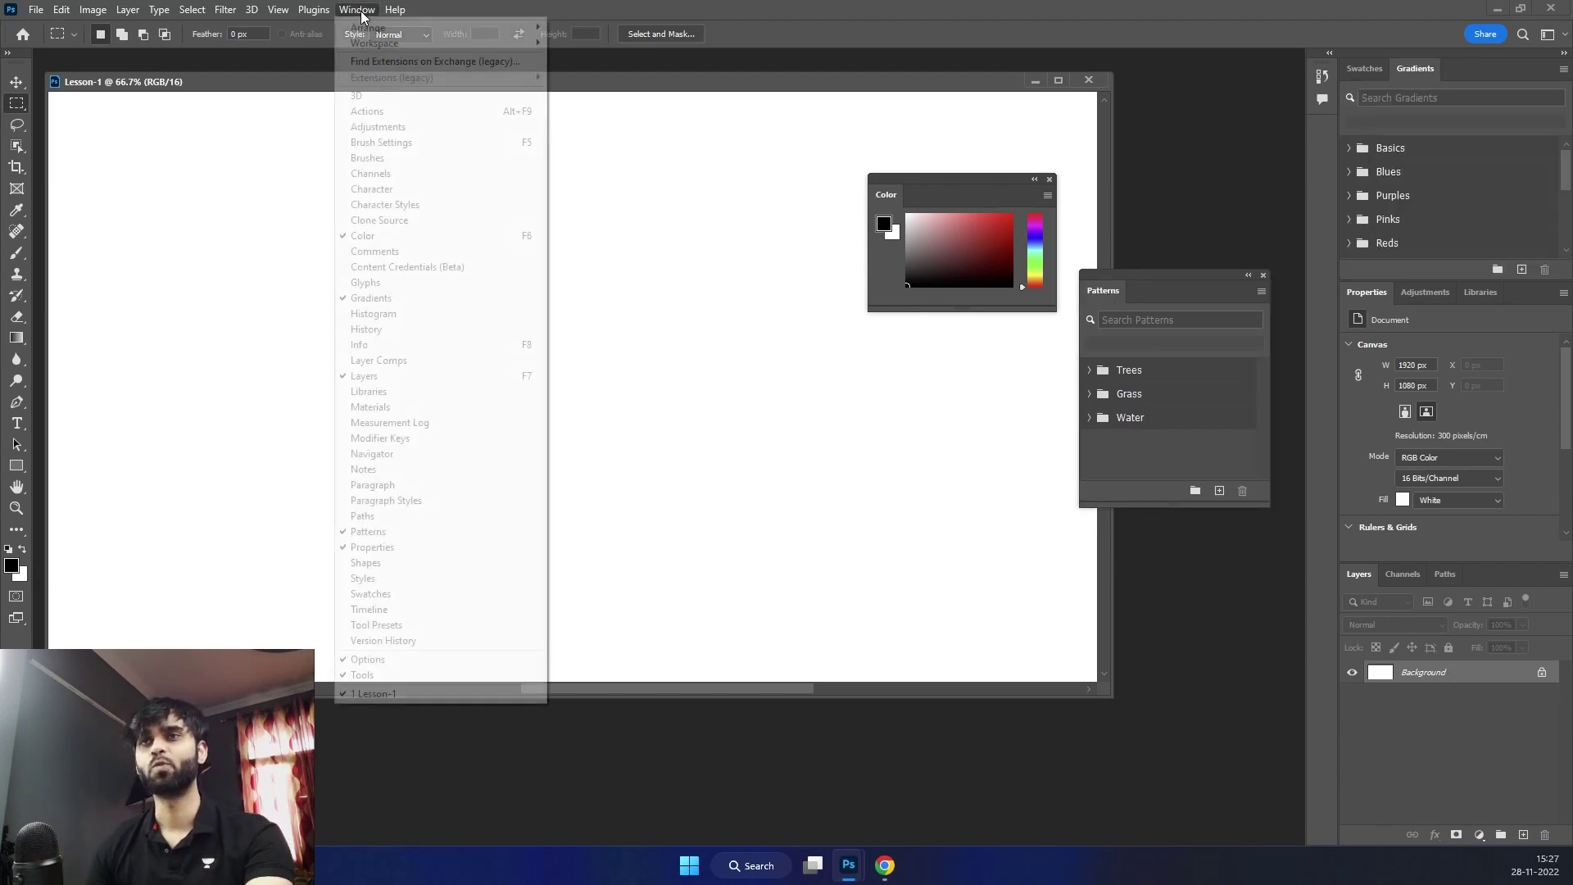
mouse_move(456, 45)
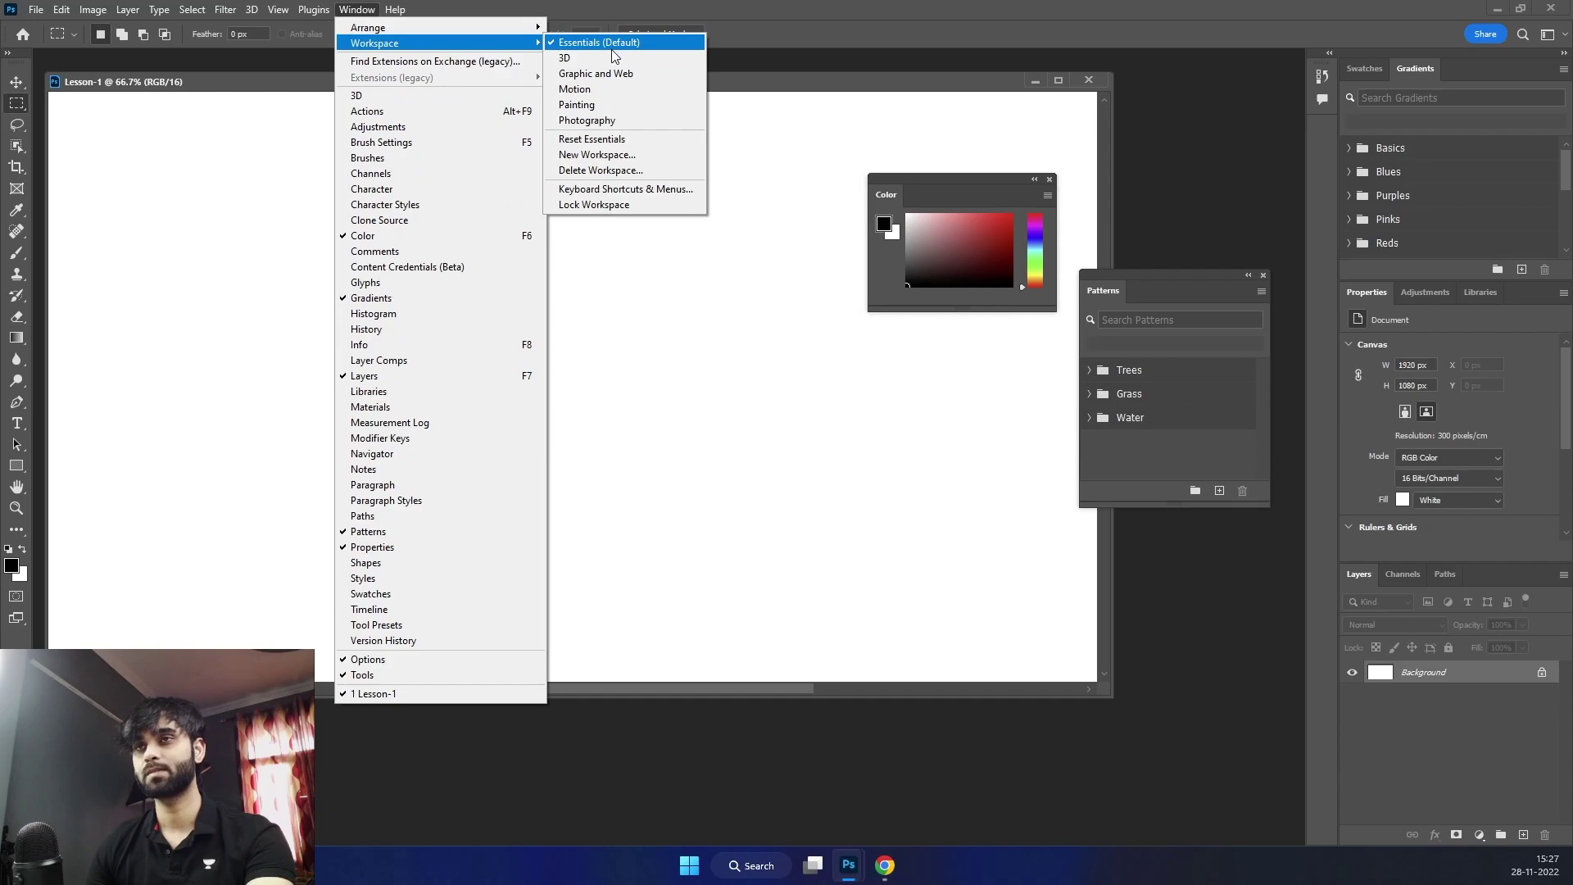
click(641, 45)
click(358, 11)
mouse_move(456, 42)
click(631, 137)
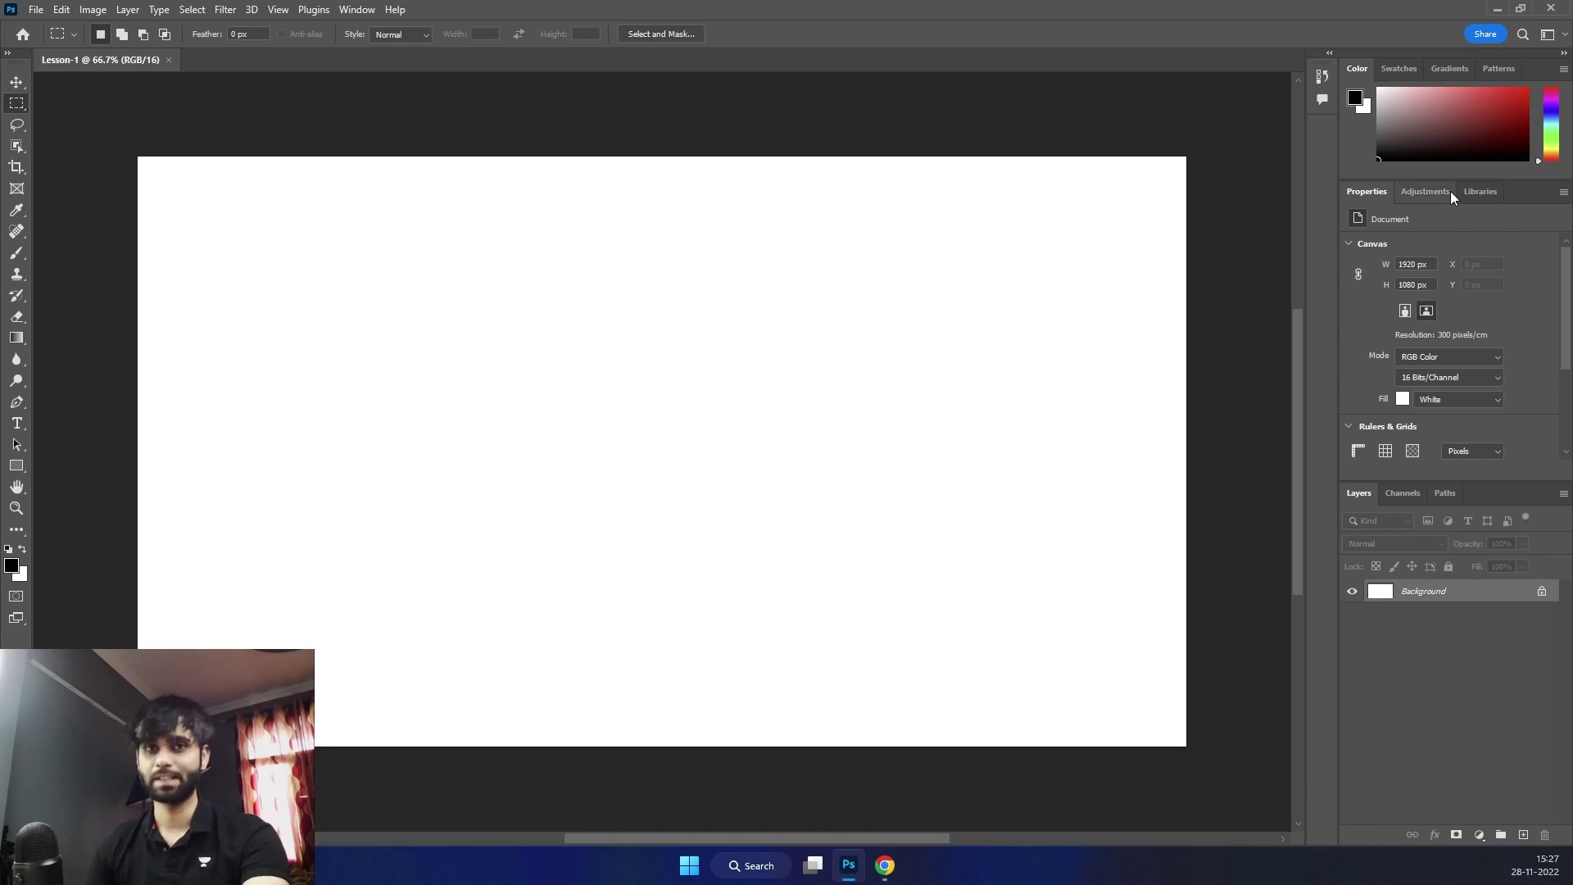
click(357, 9)
mouse_move(495, 46)
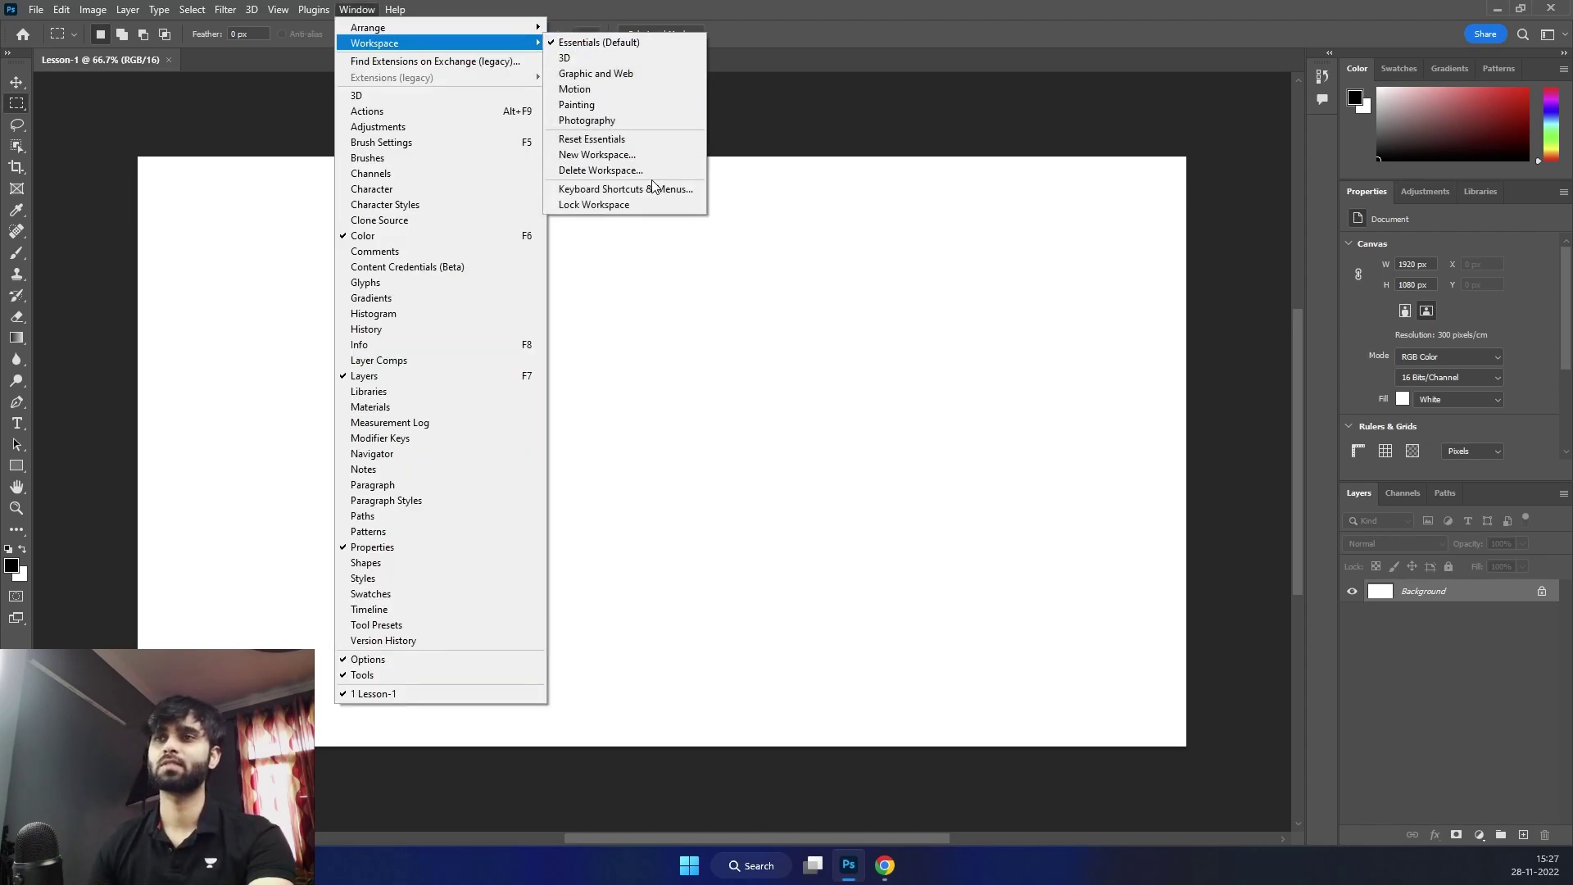
click(592, 139)
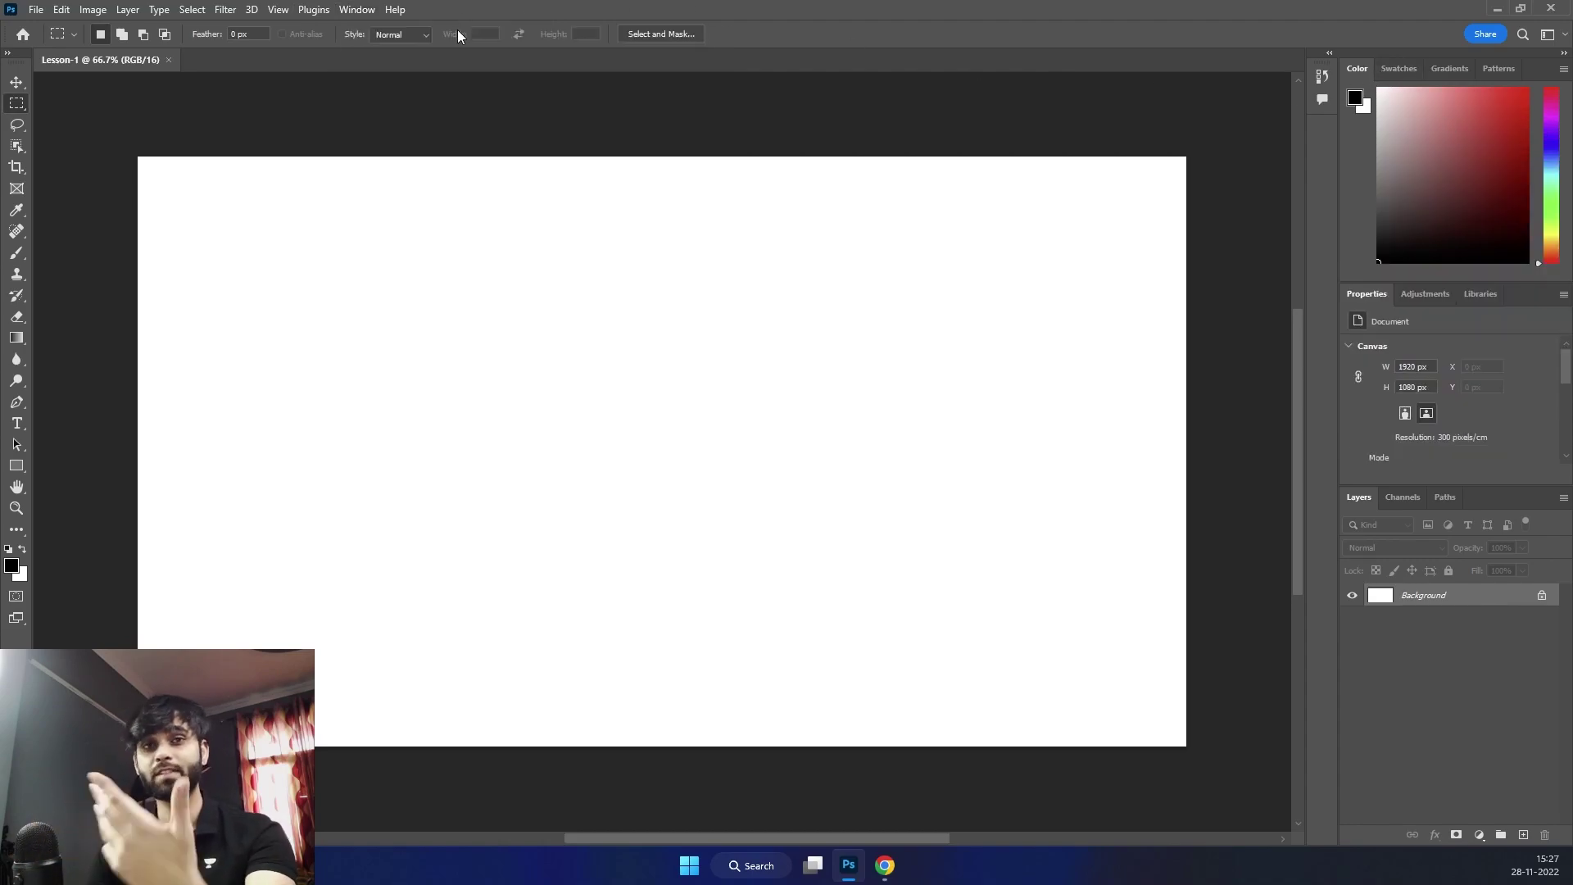
Show the Navigator panel and use it to set the canvas zoom to about 67%
click(359, 10)
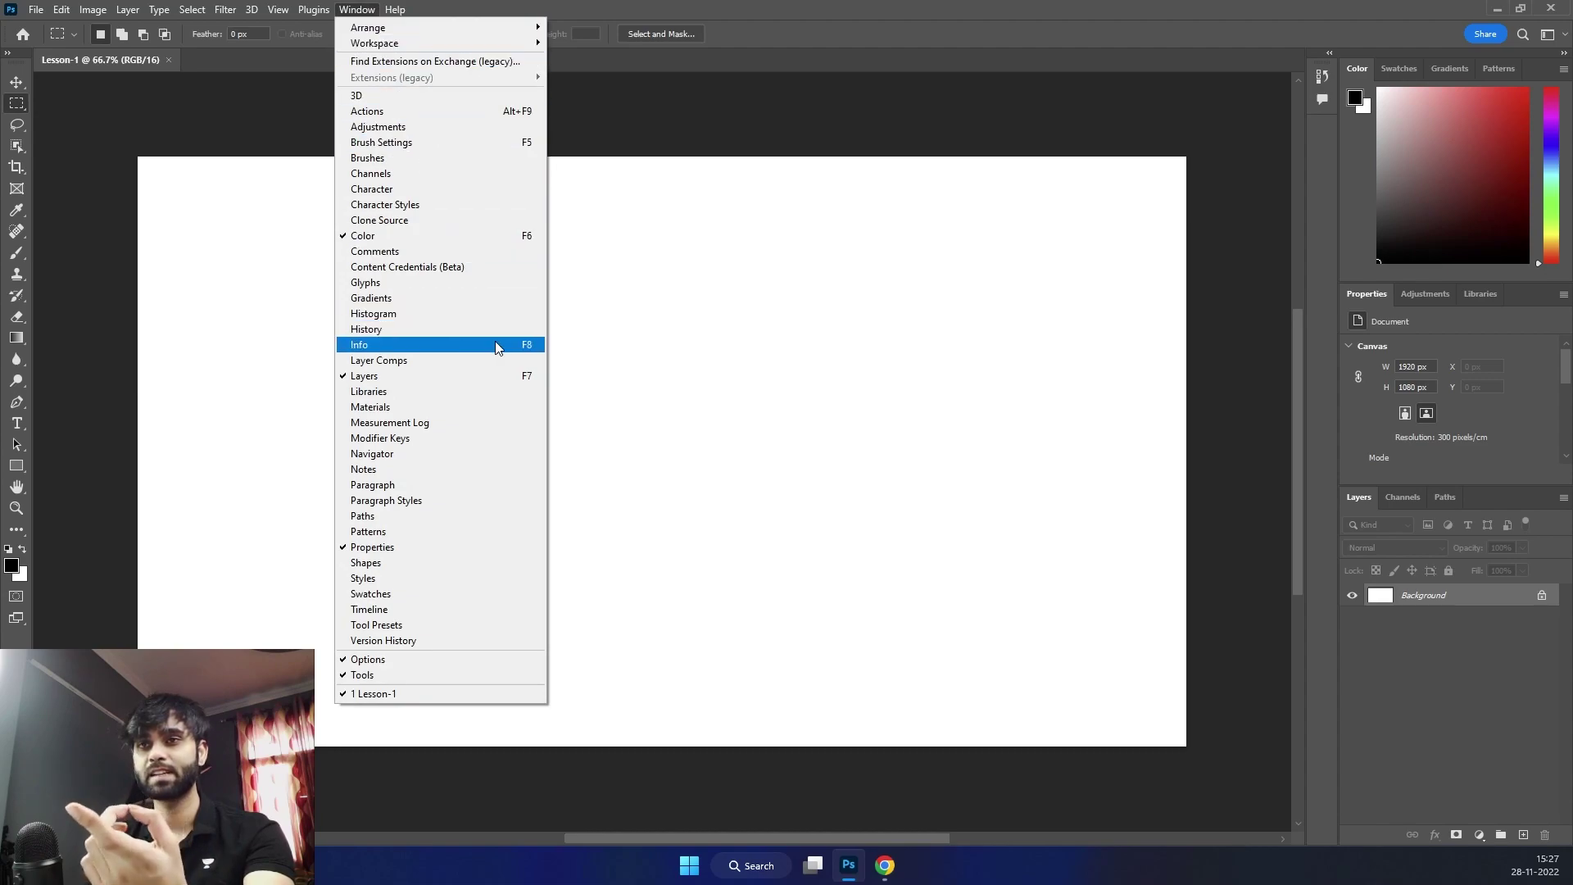
click(373, 453)
drag(1429, 107, 1504, 73)
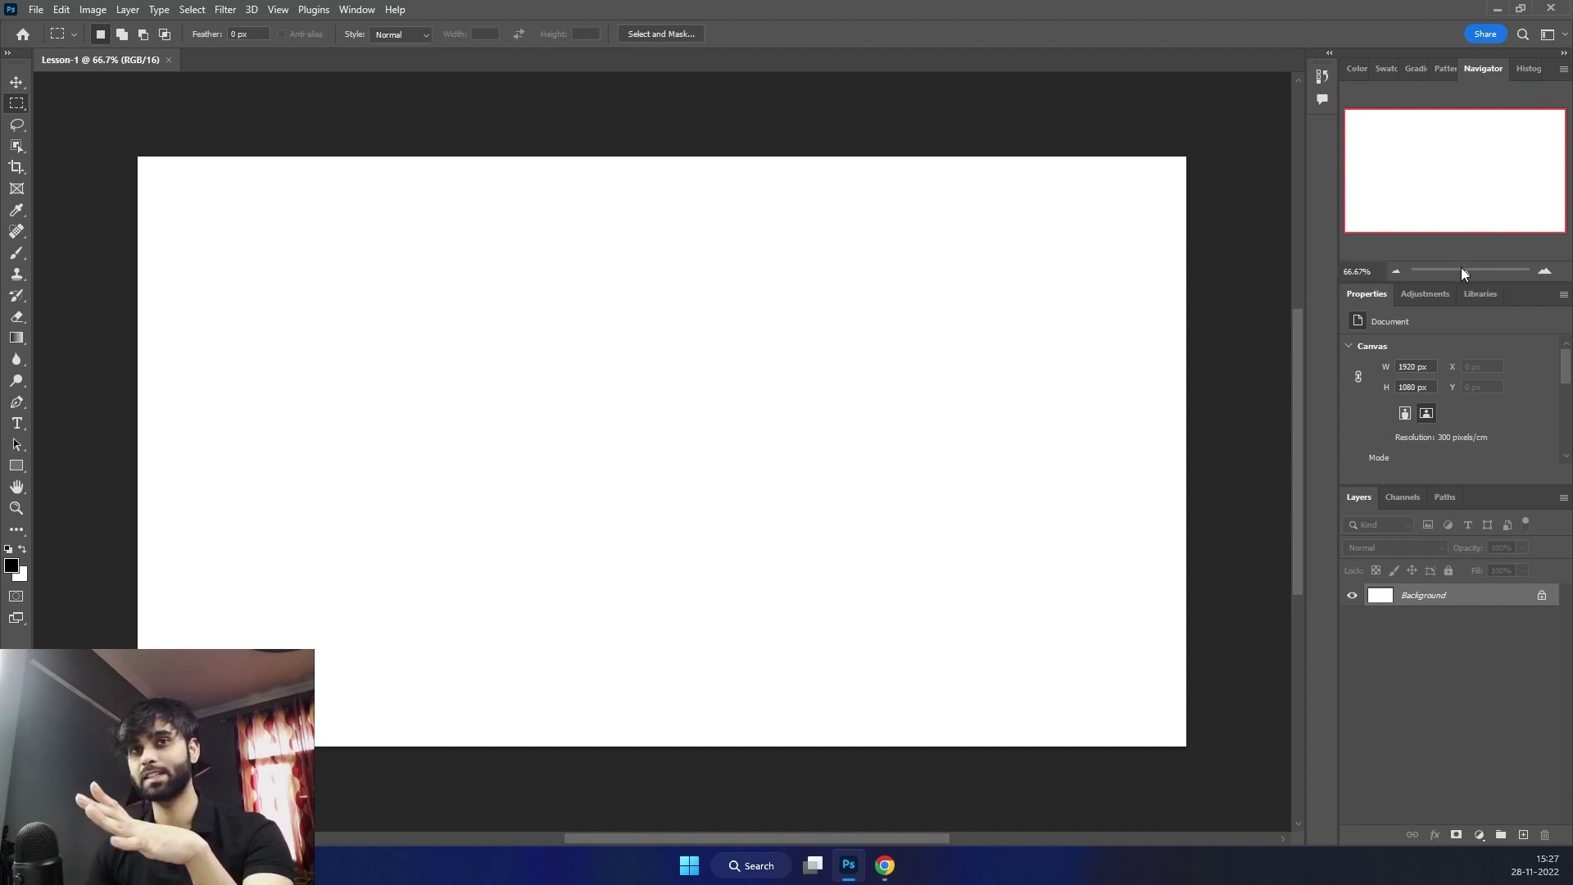
mouse_move(1466, 280)
mouse_down()
mouse_move(1442, 278)
mouse_move(1468, 268)
mouse_up()
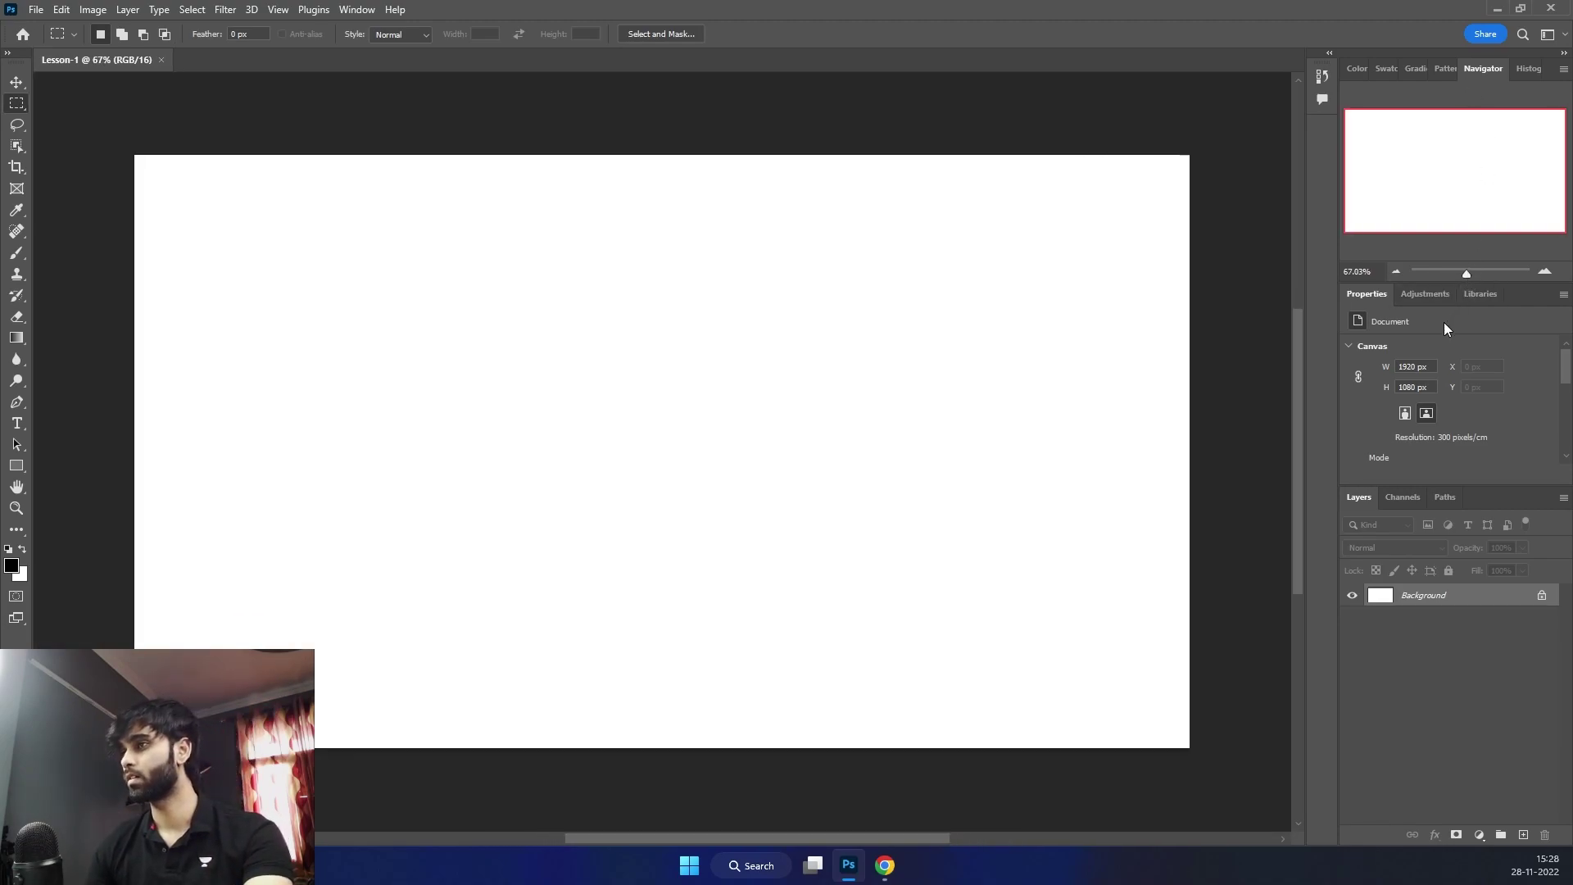
Close the Properties, Adjustments and Libraries panels
right_click(1373, 297)
click(1389, 307)
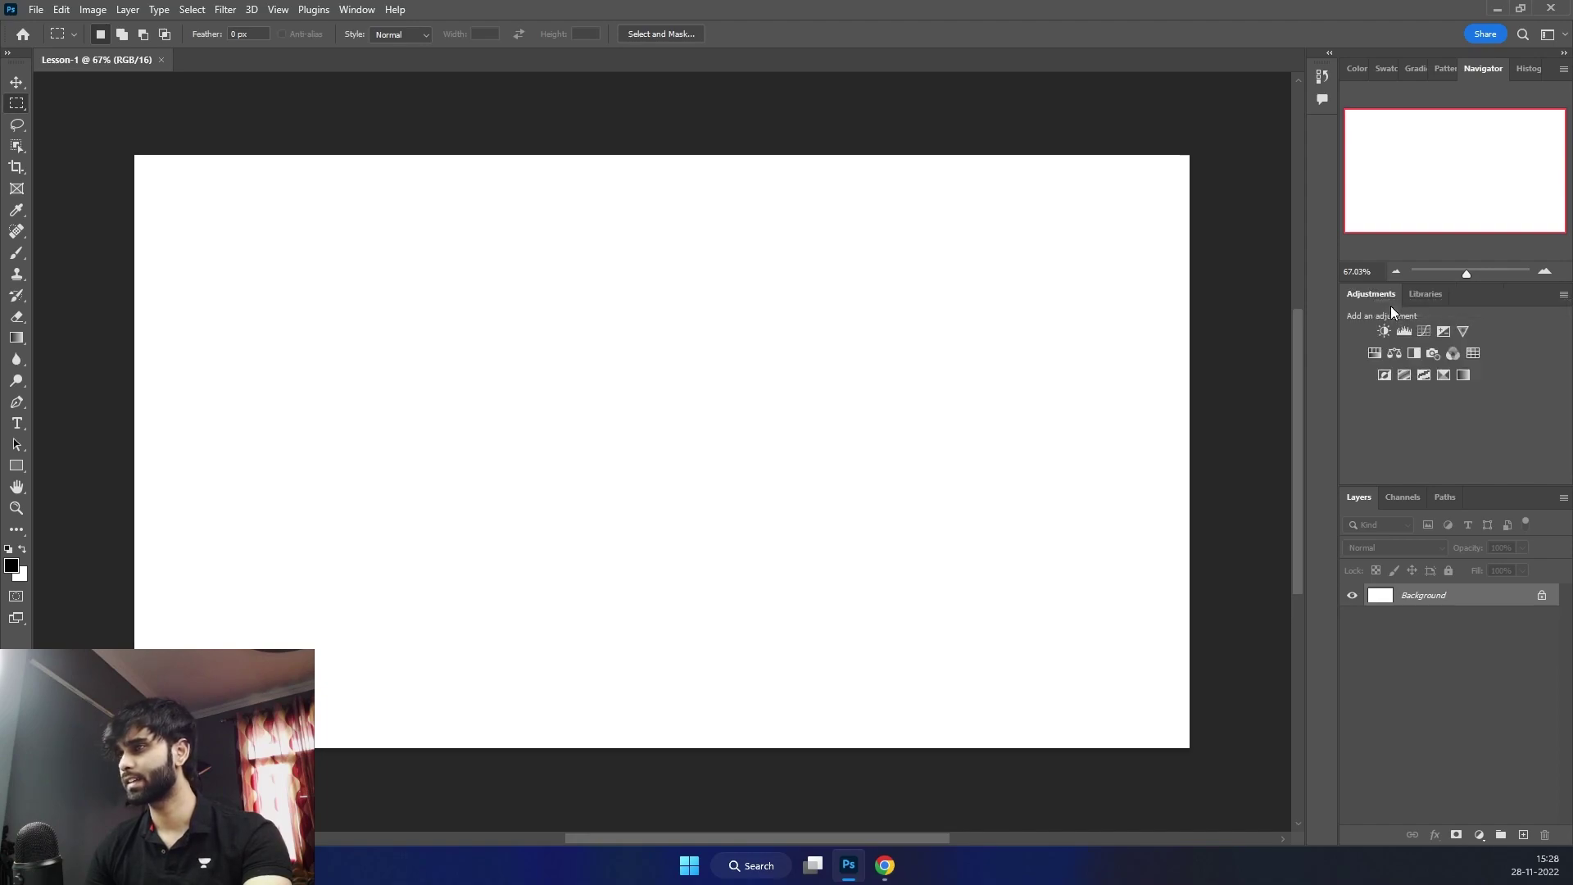
right_click(1388, 296)
click(1398, 302)
right_click(1373, 295)
click(1393, 305)
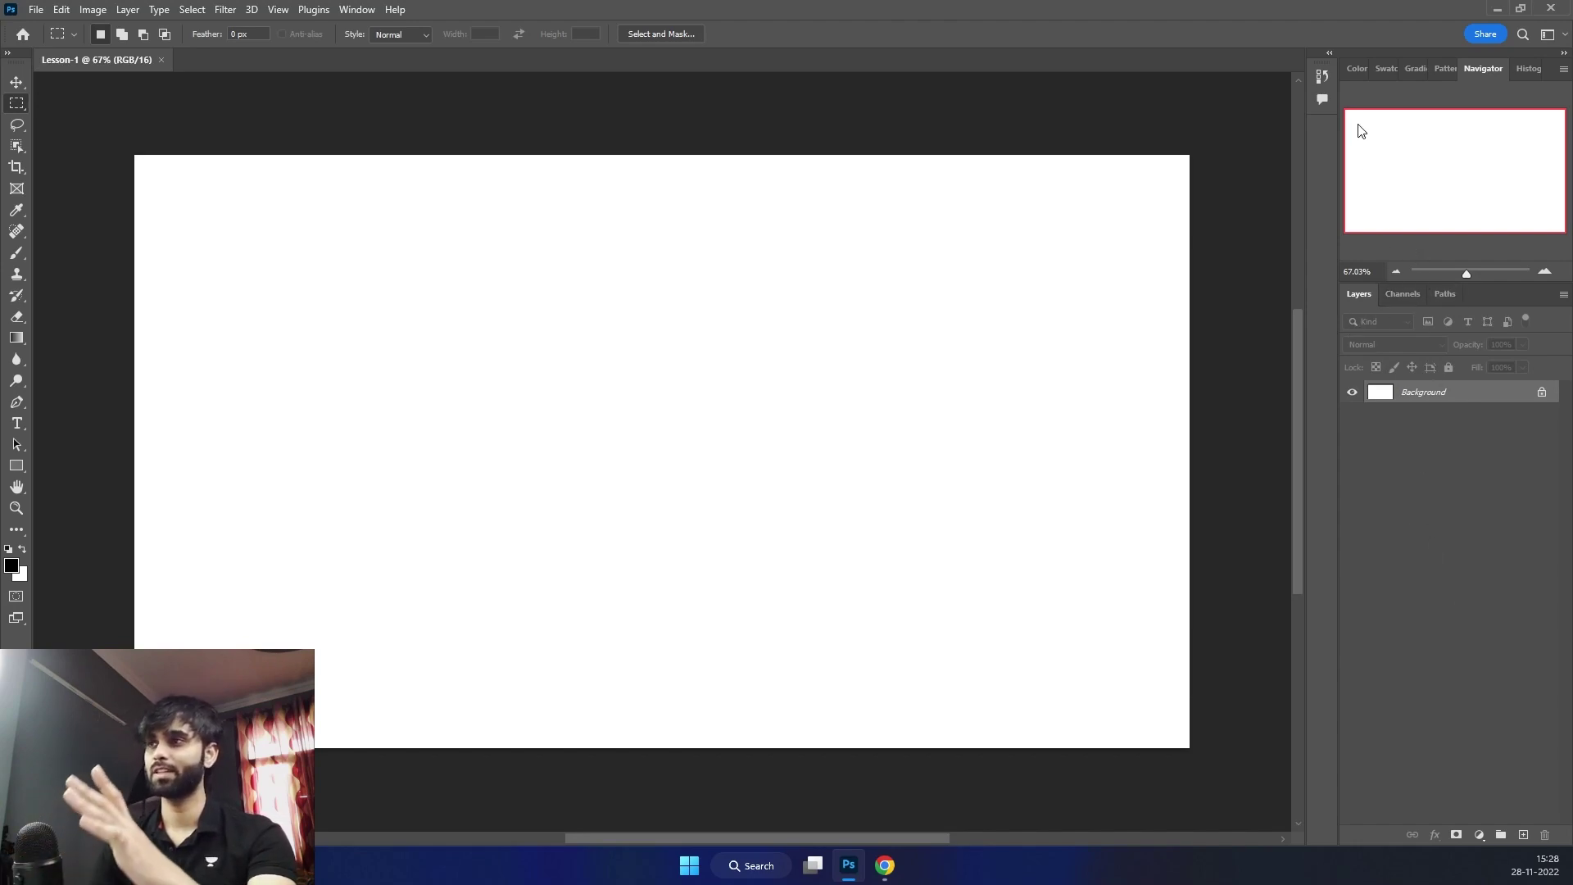
Close the Color, Swatches, Gradients, Patterns and Histogram panels, keeping only Navigator in that group
click(1358, 67)
right_click(1357, 67)
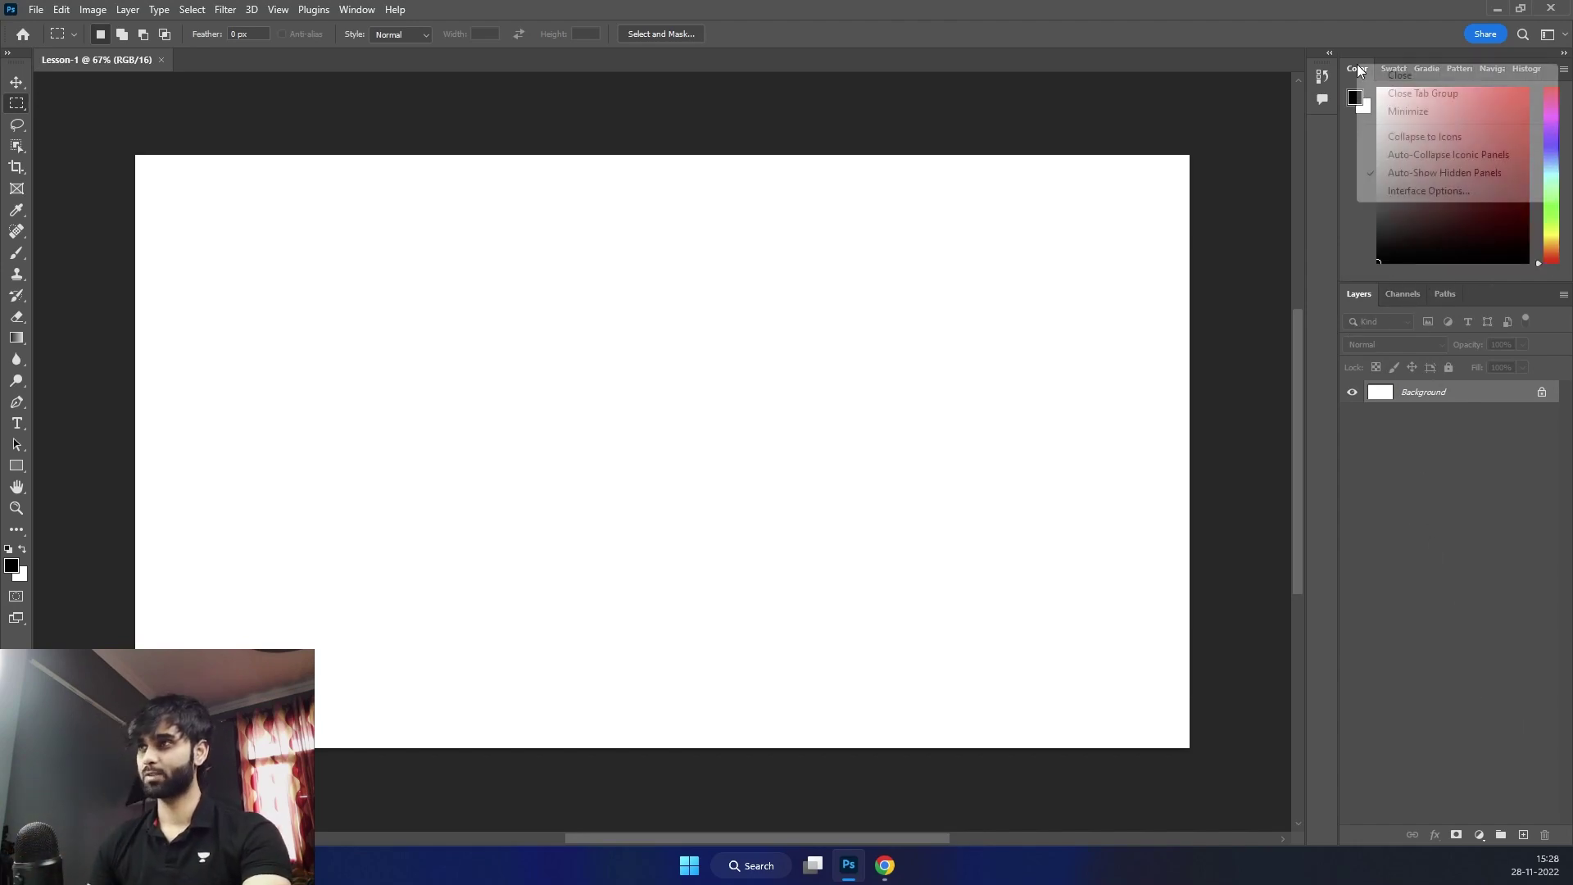
click(1386, 71)
right_click(1374, 67)
click(1386, 77)
right_click(1370, 66)
click(1384, 77)
right_click(1370, 66)
click(1383, 71)
right_click(1411, 70)
click(1427, 78)
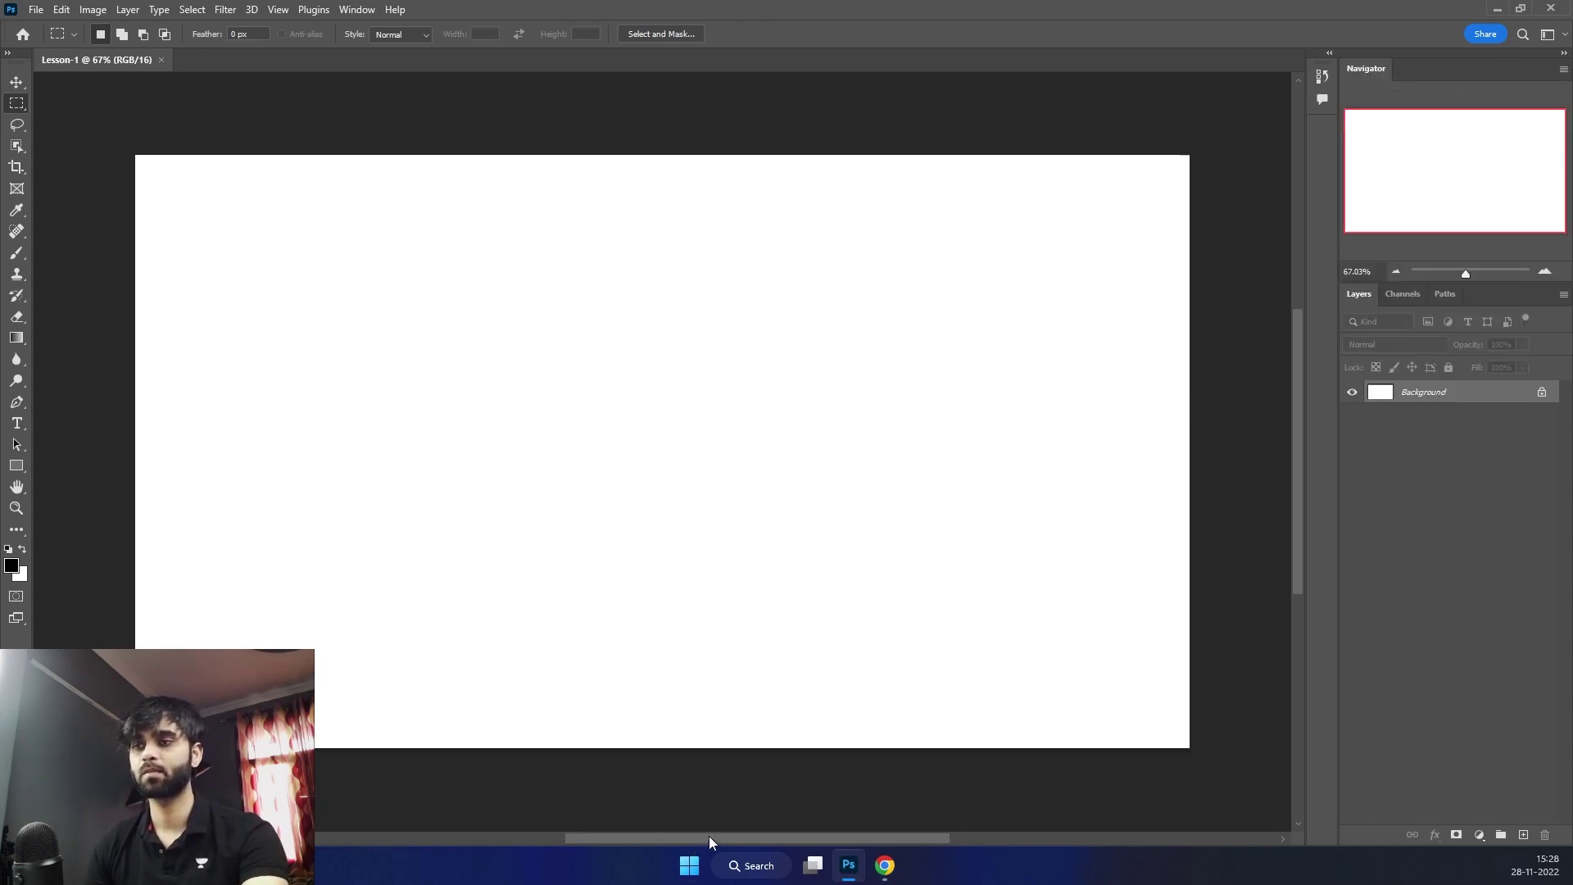
Close the Channels and Paths panels, keeping only Layers in that group
drag(1466, 273, 1463, 271)
click(1396, 295)
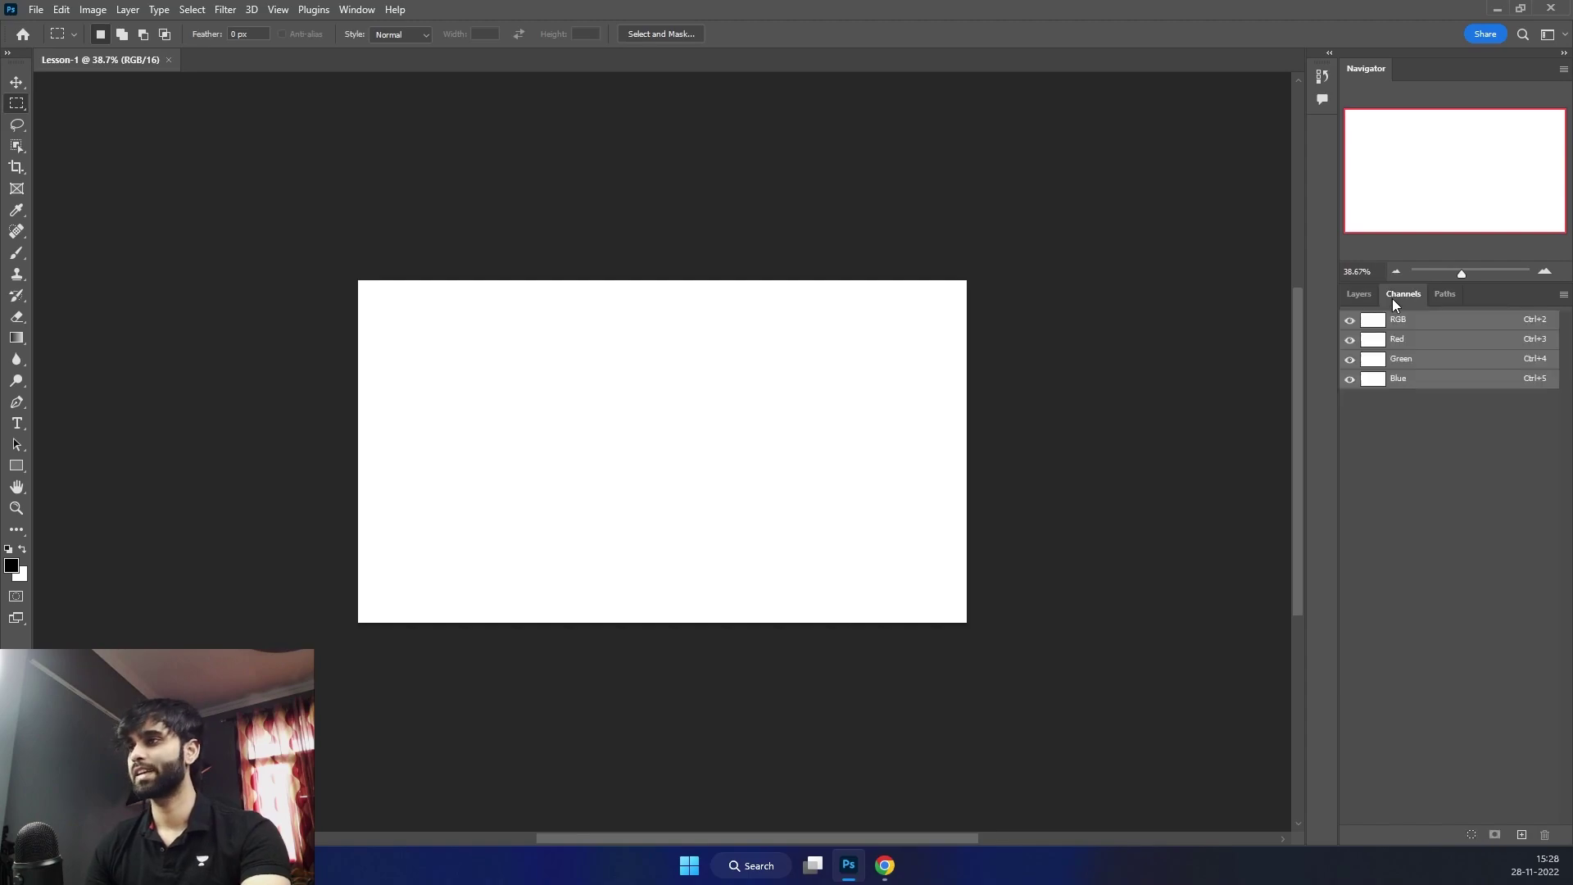
click(1446, 296)
click(1403, 295)
right_click(1407, 297)
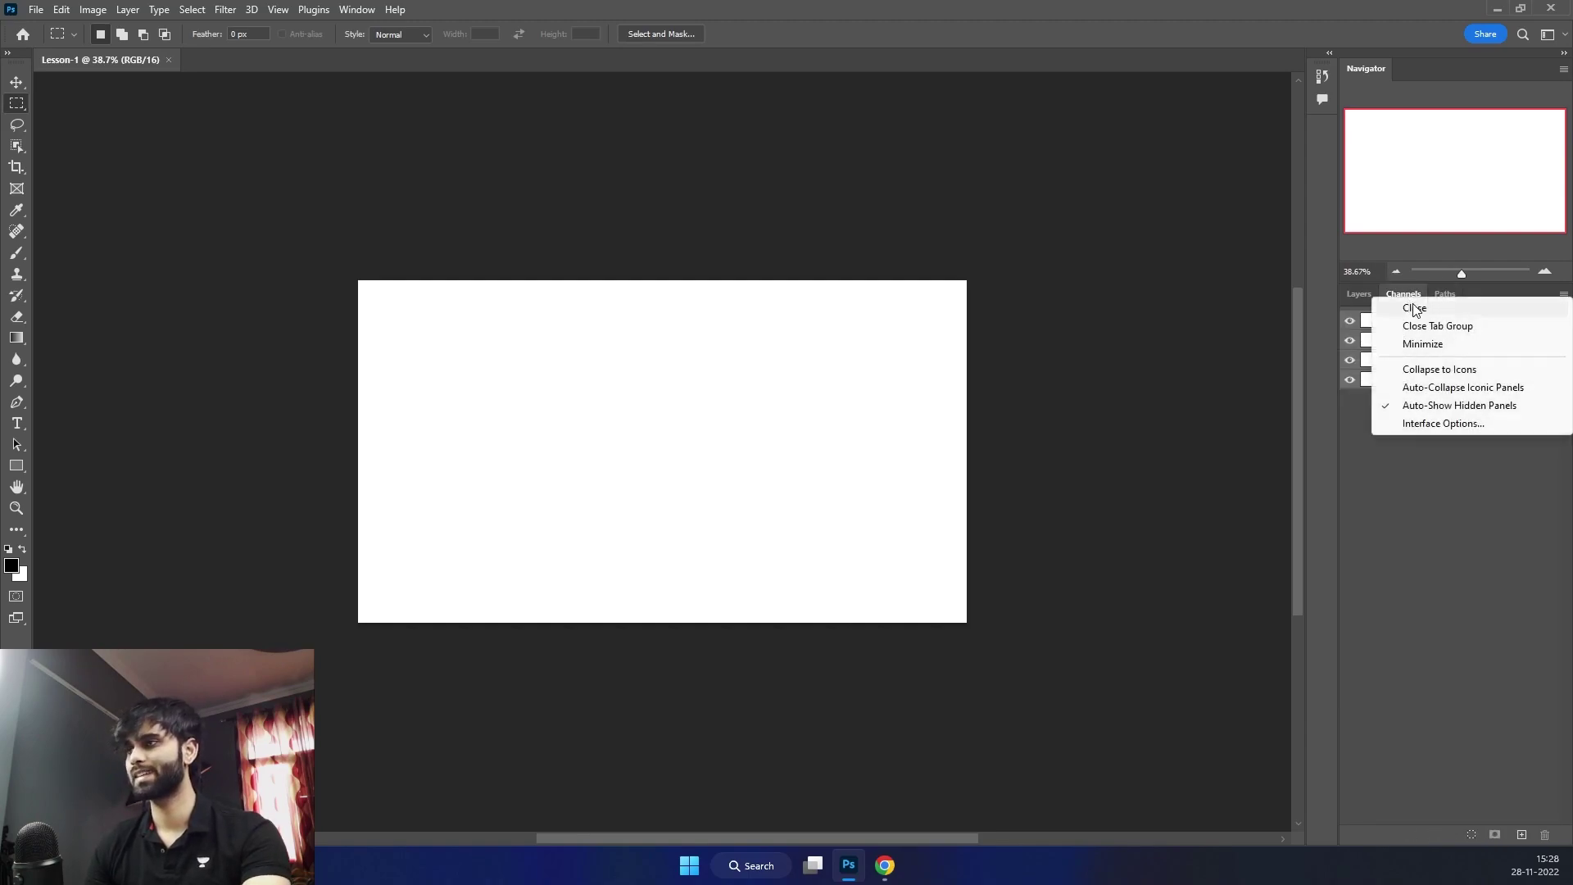
click(1417, 304)
click(1404, 293)
right_click(1388, 295)
click(1385, 305)
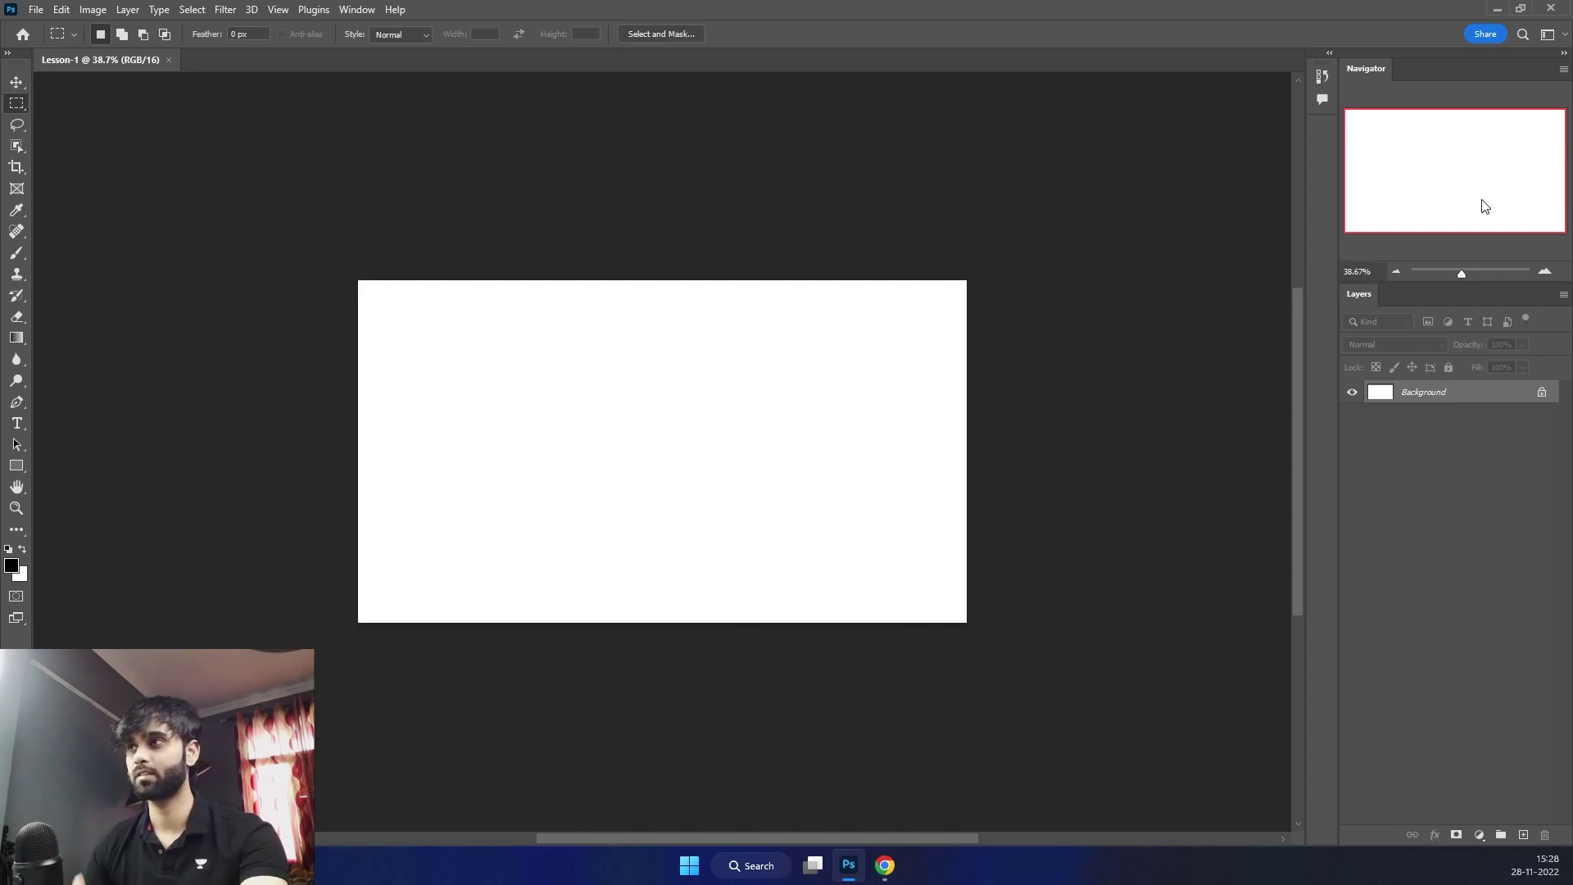
Add a black Solid Color fill layer above the Background layer
drag(1467, 271, 1465, 273)
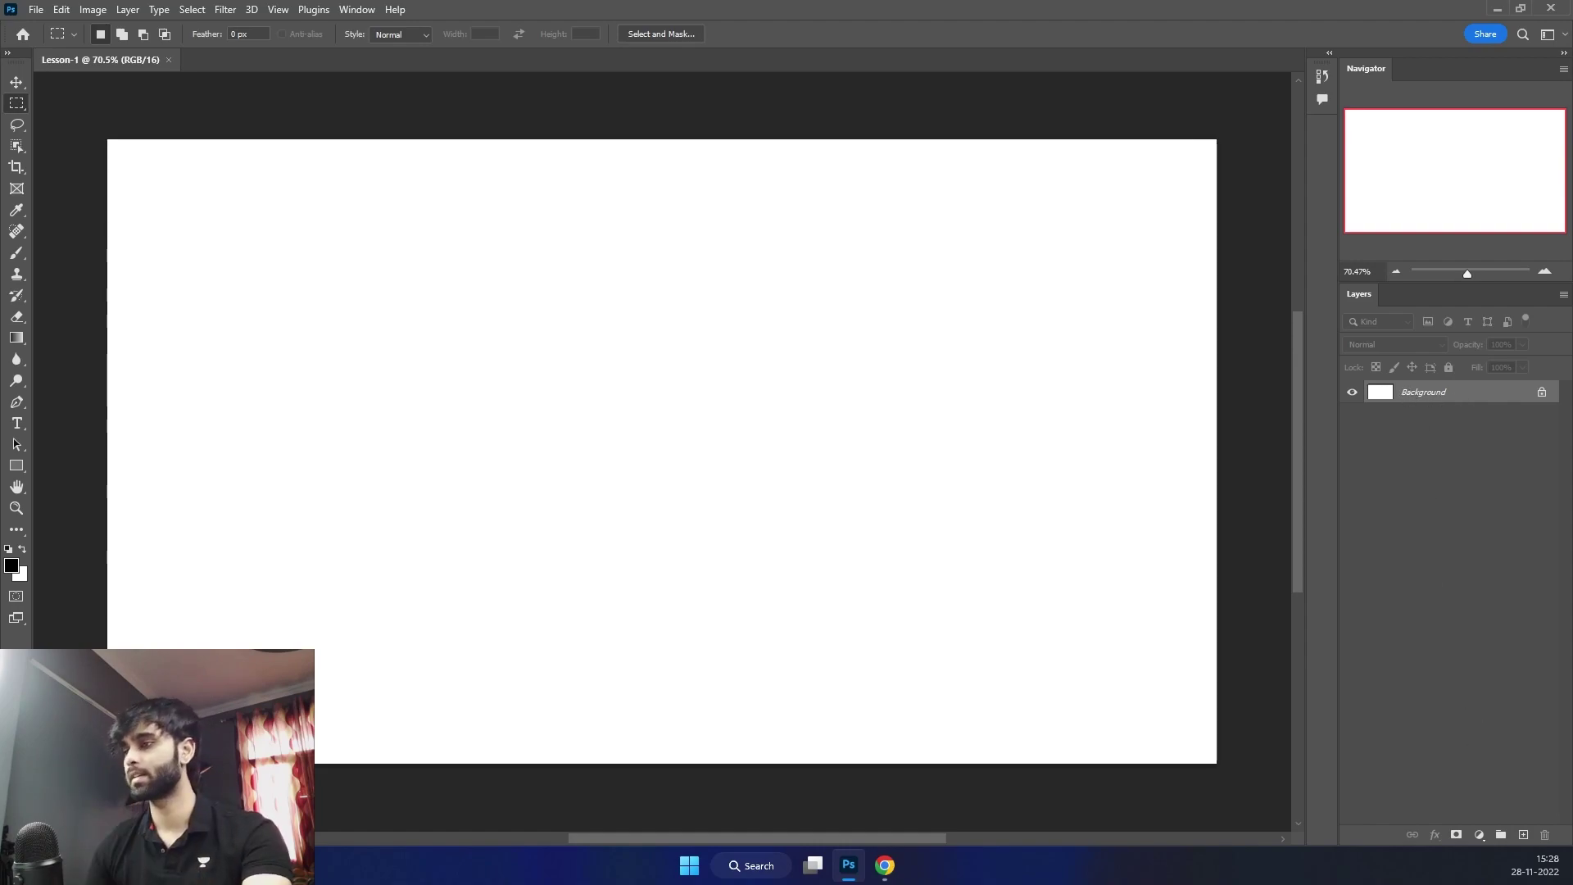
click(1496, 834)
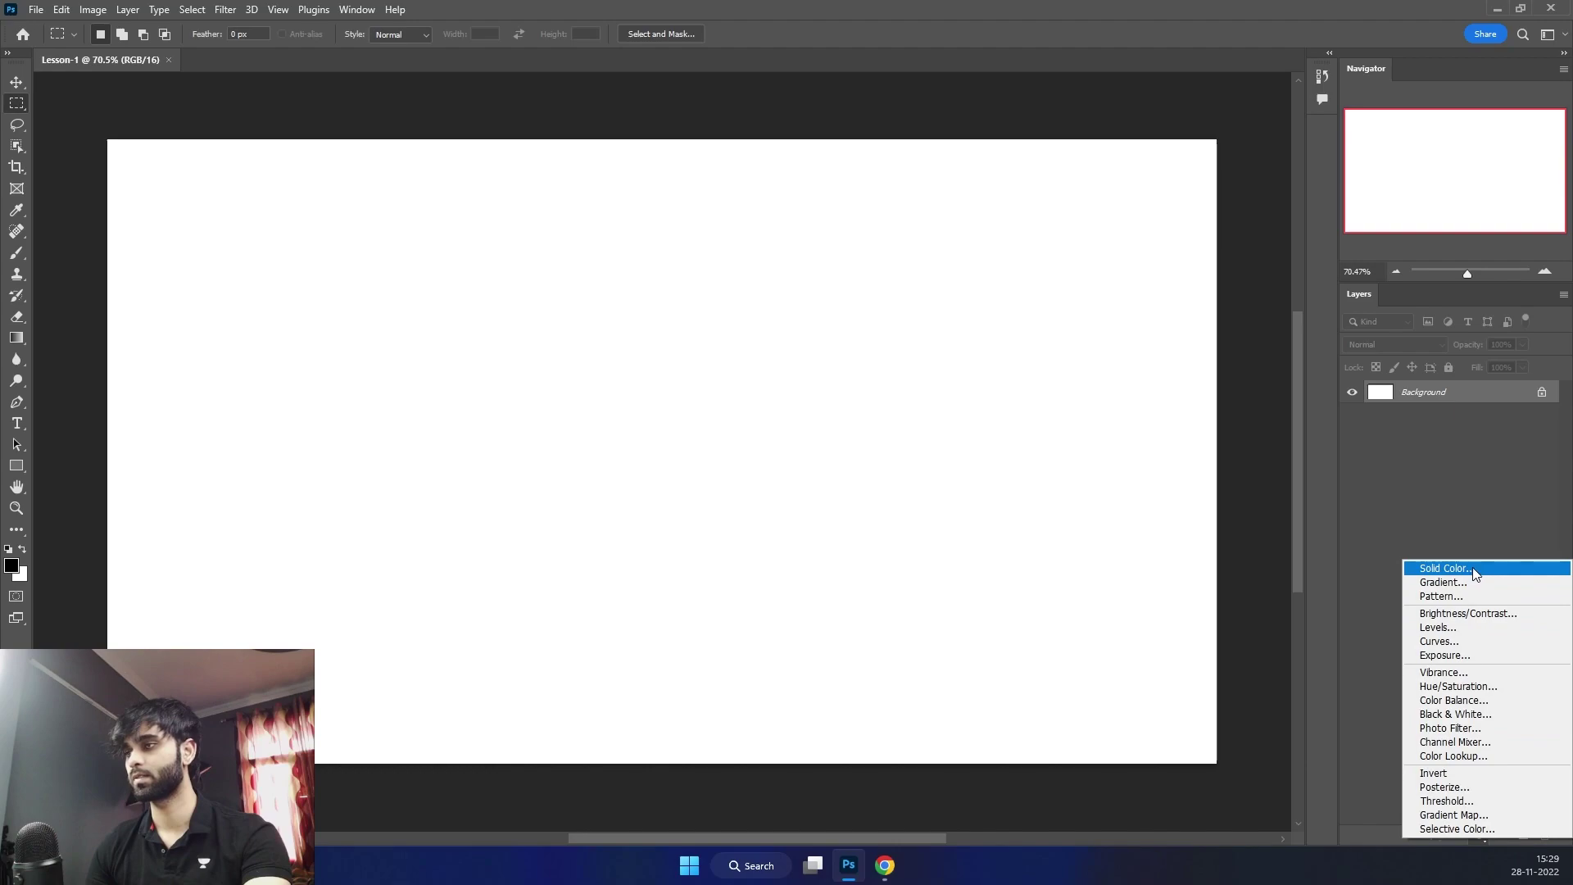
click(1429, 566)
click(942, 188)
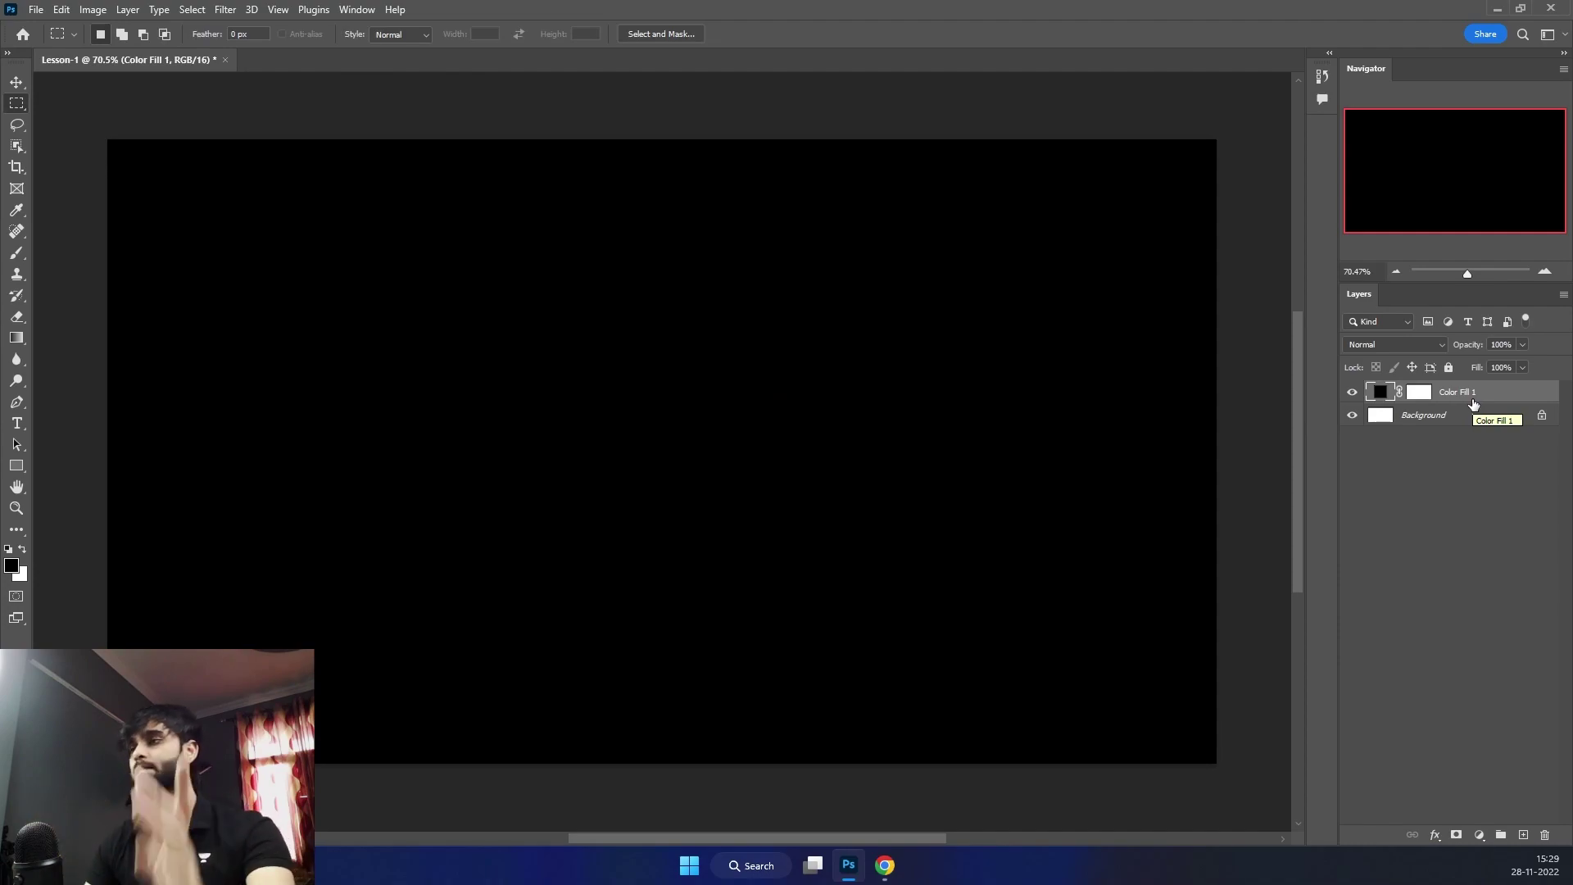
Add a red Solid Color fill layer on top of the black fill layer
click(1479, 834)
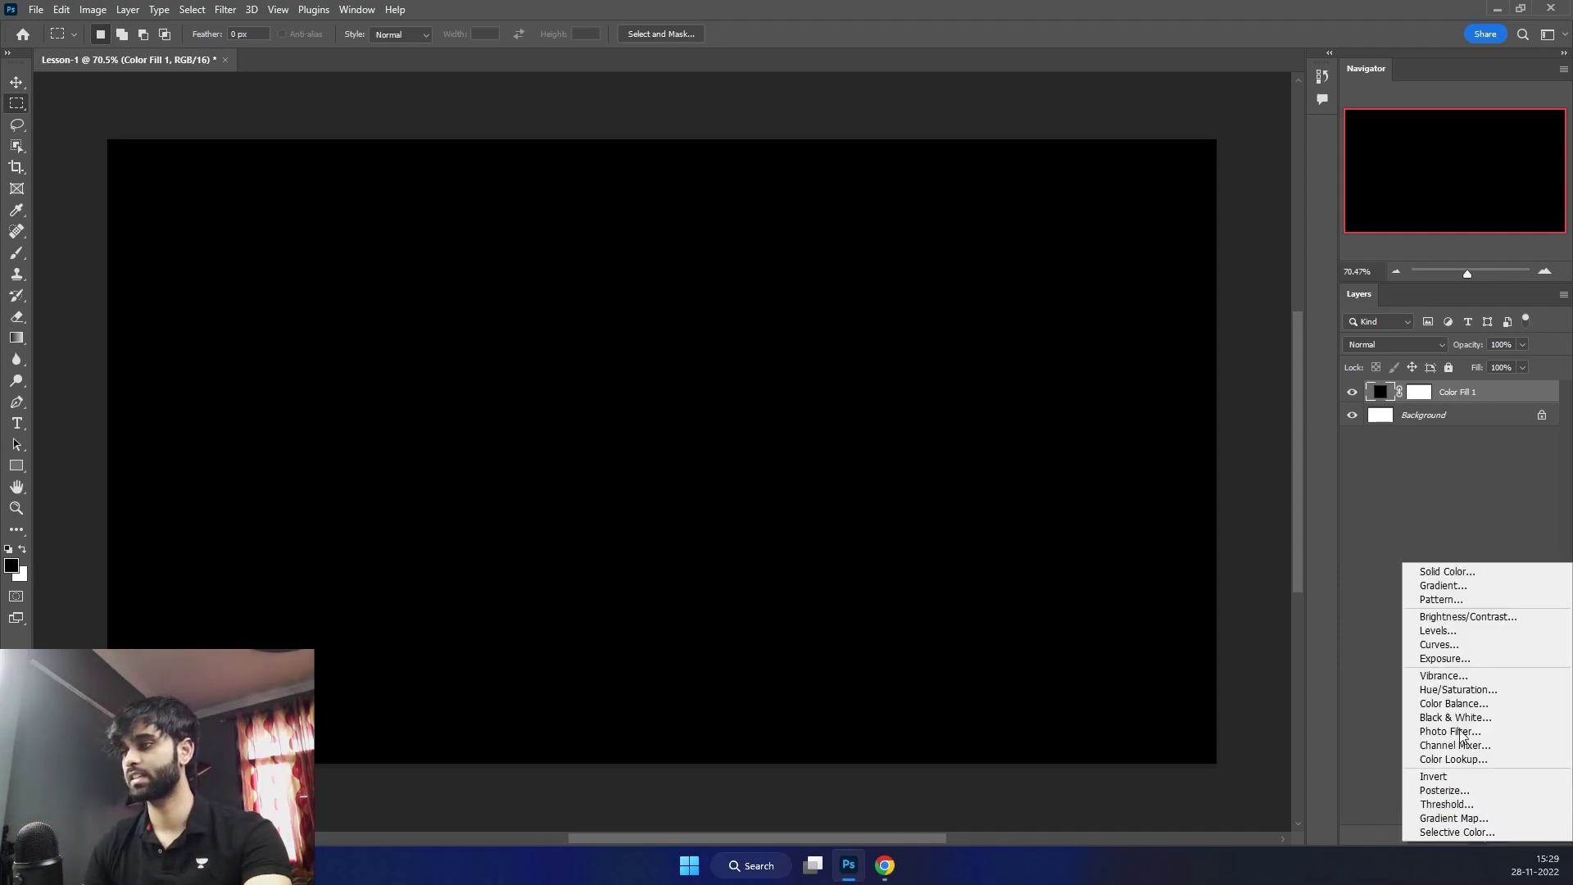
click(1453, 571)
drag(724, 264, 912, 185)
click(980, 193)
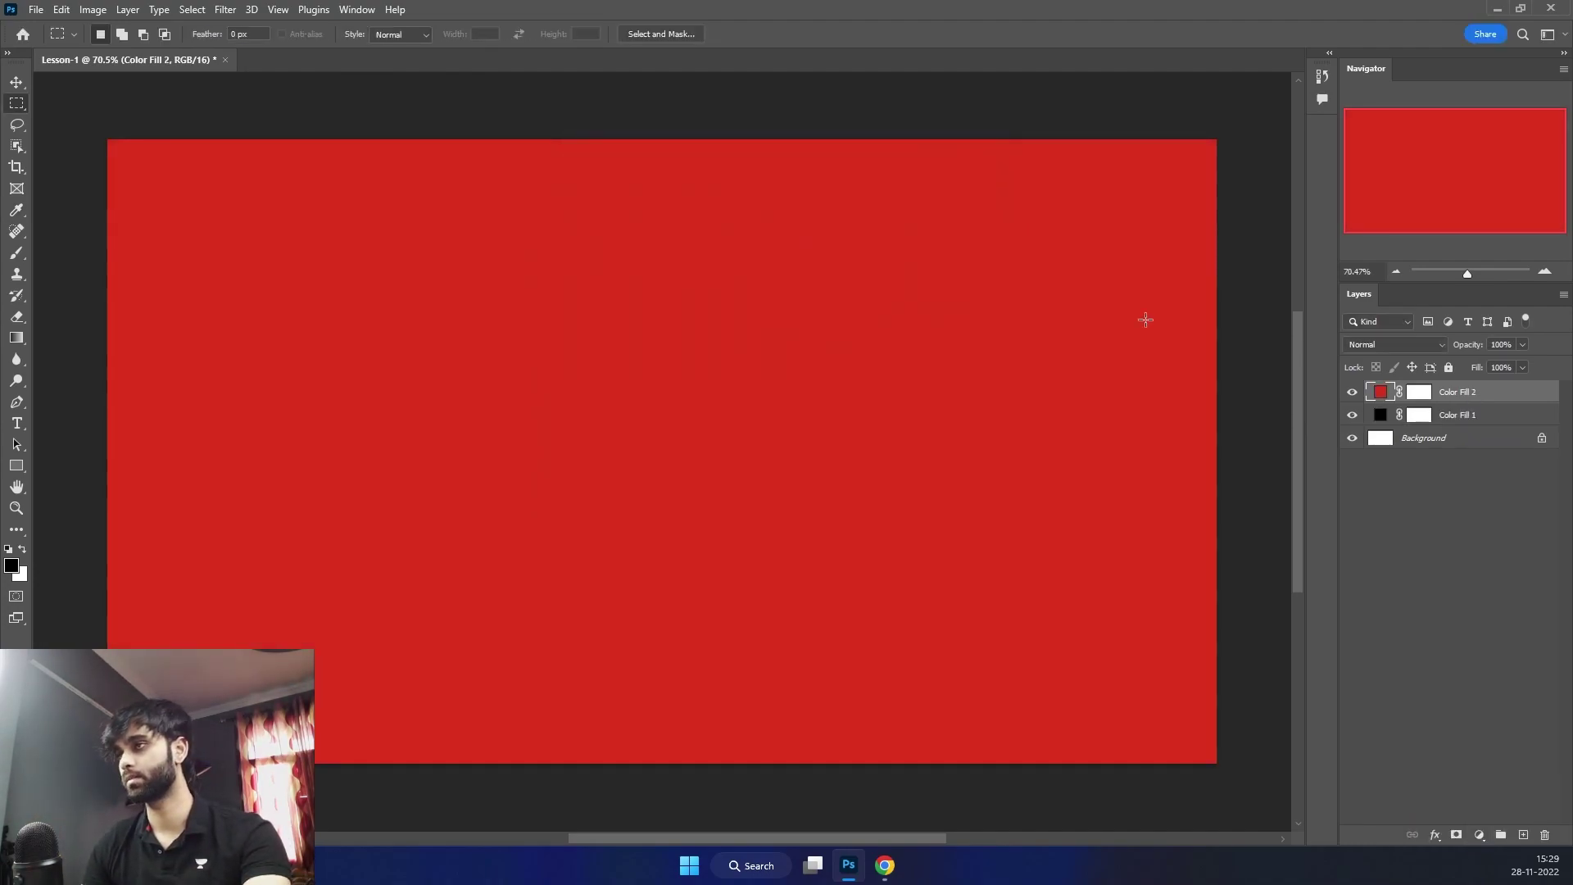
Add a blue Solid Color fill layer on top of the red fill layer
click(1480, 834)
click(1453, 565)
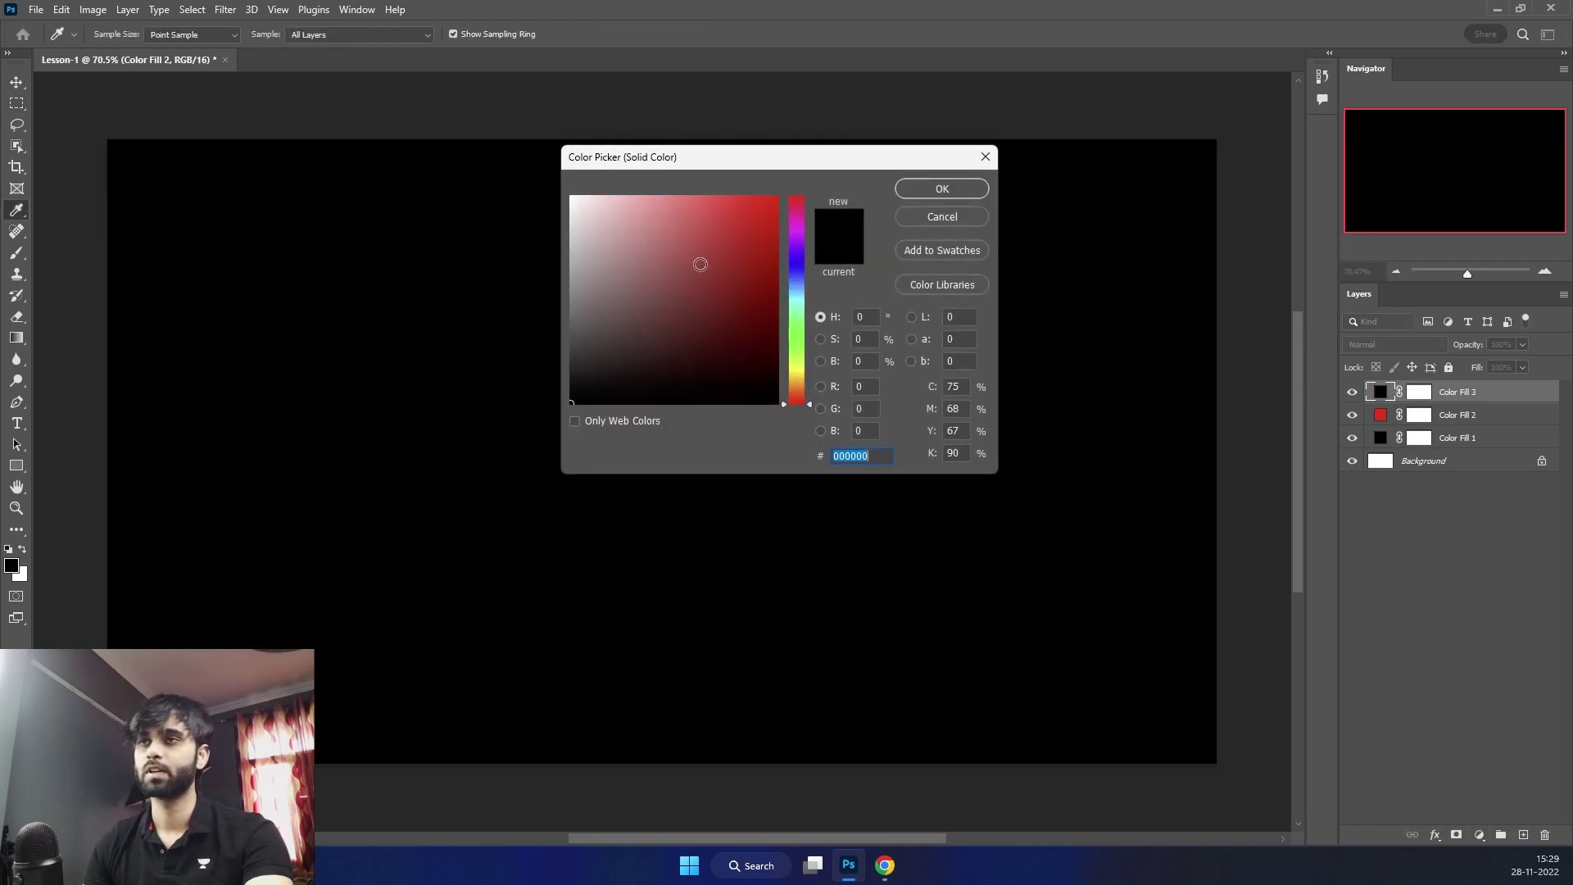
click(798, 260)
click(773, 215)
click(942, 188)
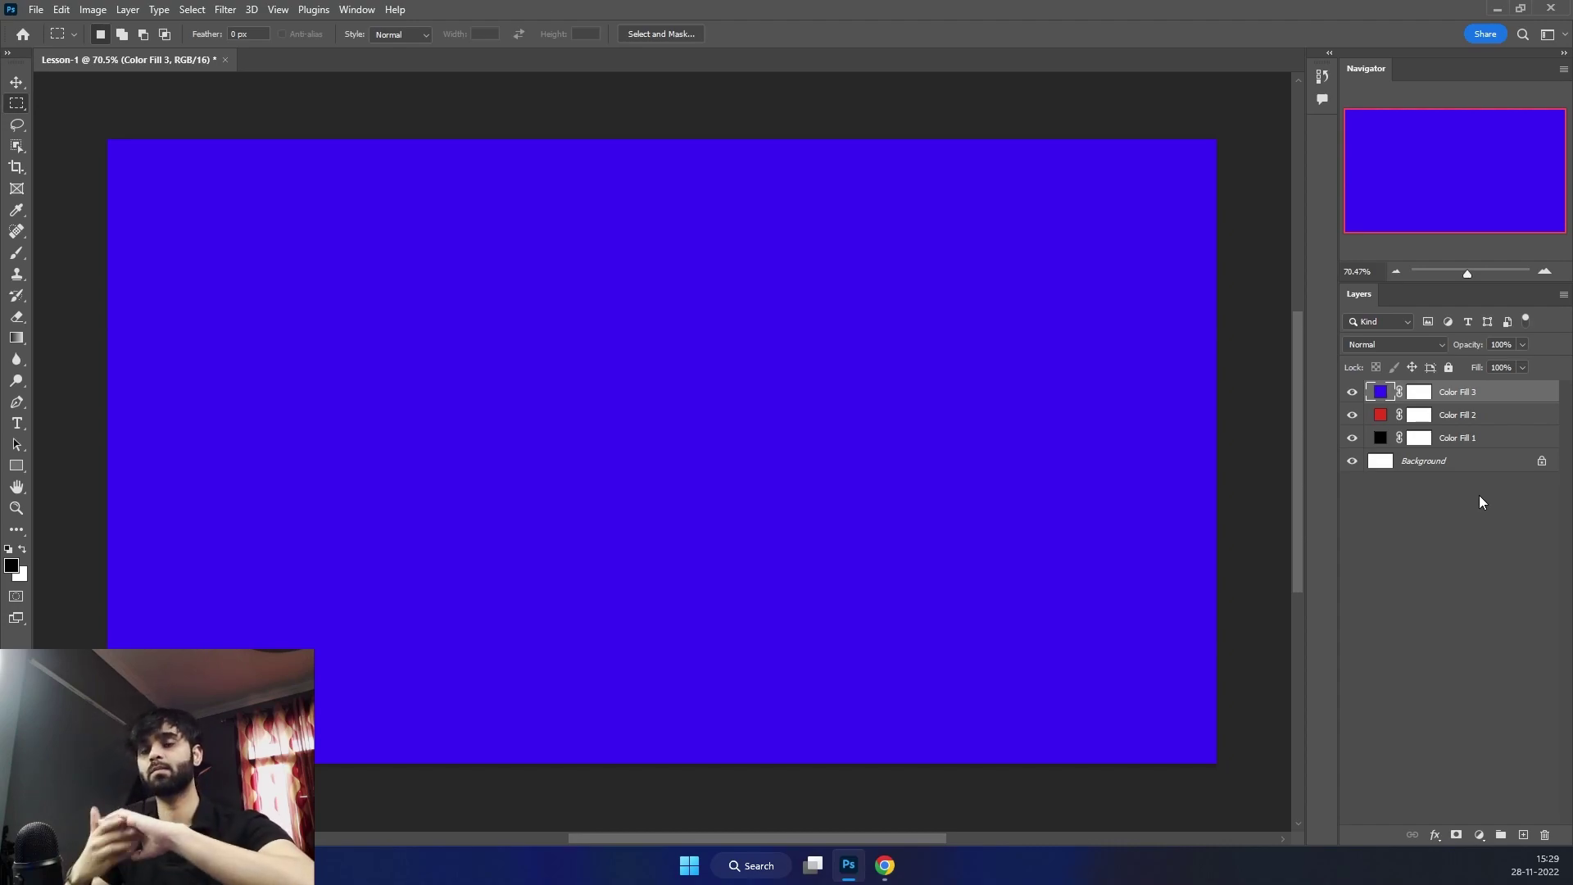
Delete the black, red and blue color fill layers together, keeping only the Background layer
click(1477, 461)
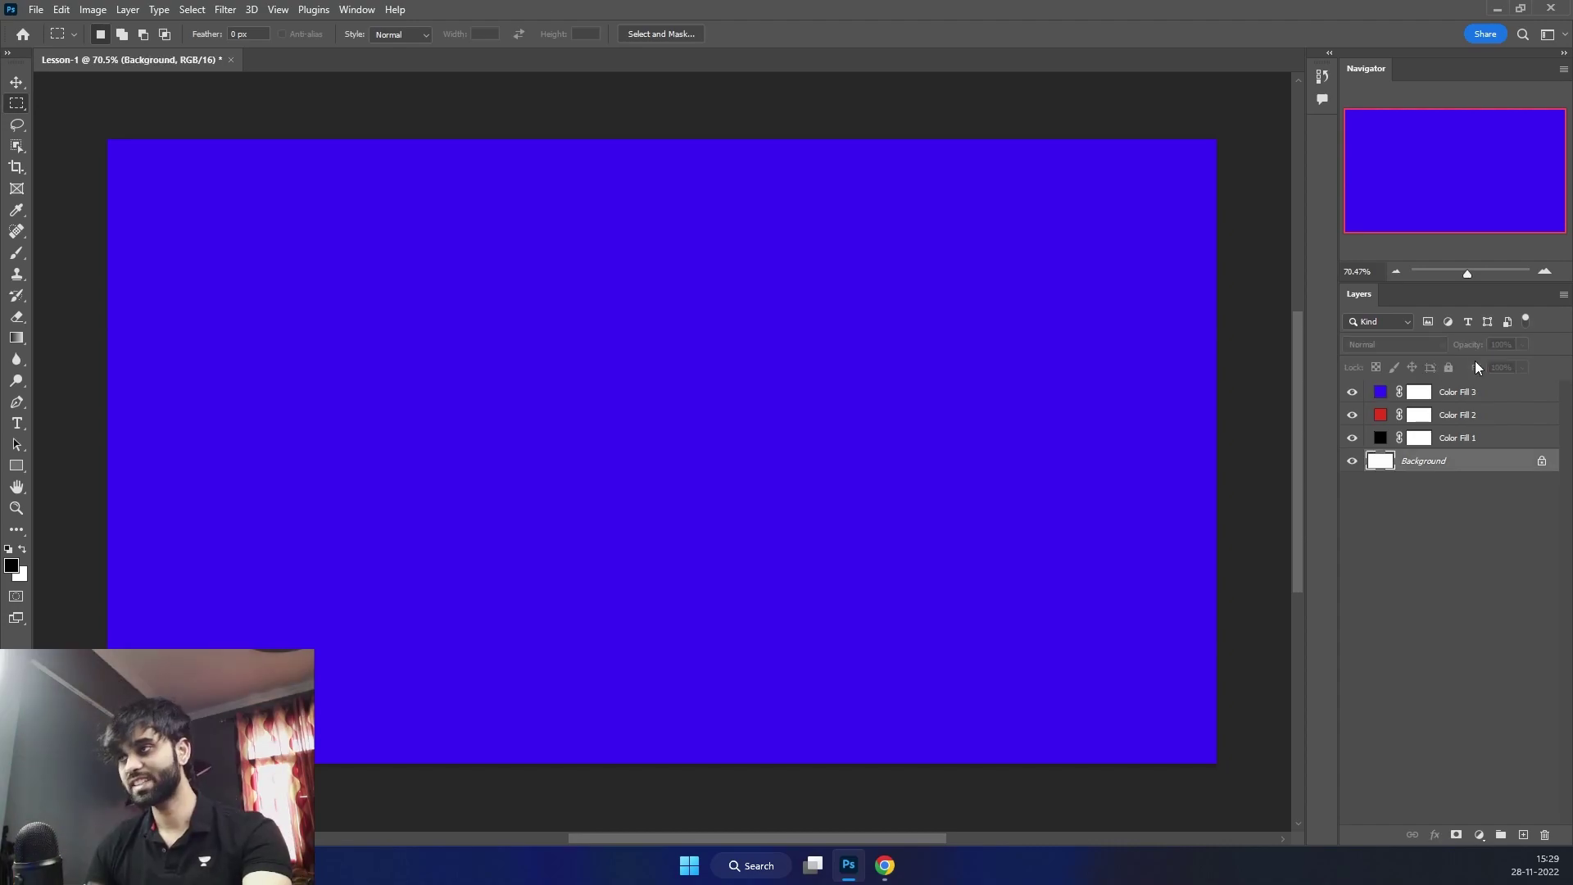
click(1487, 441)
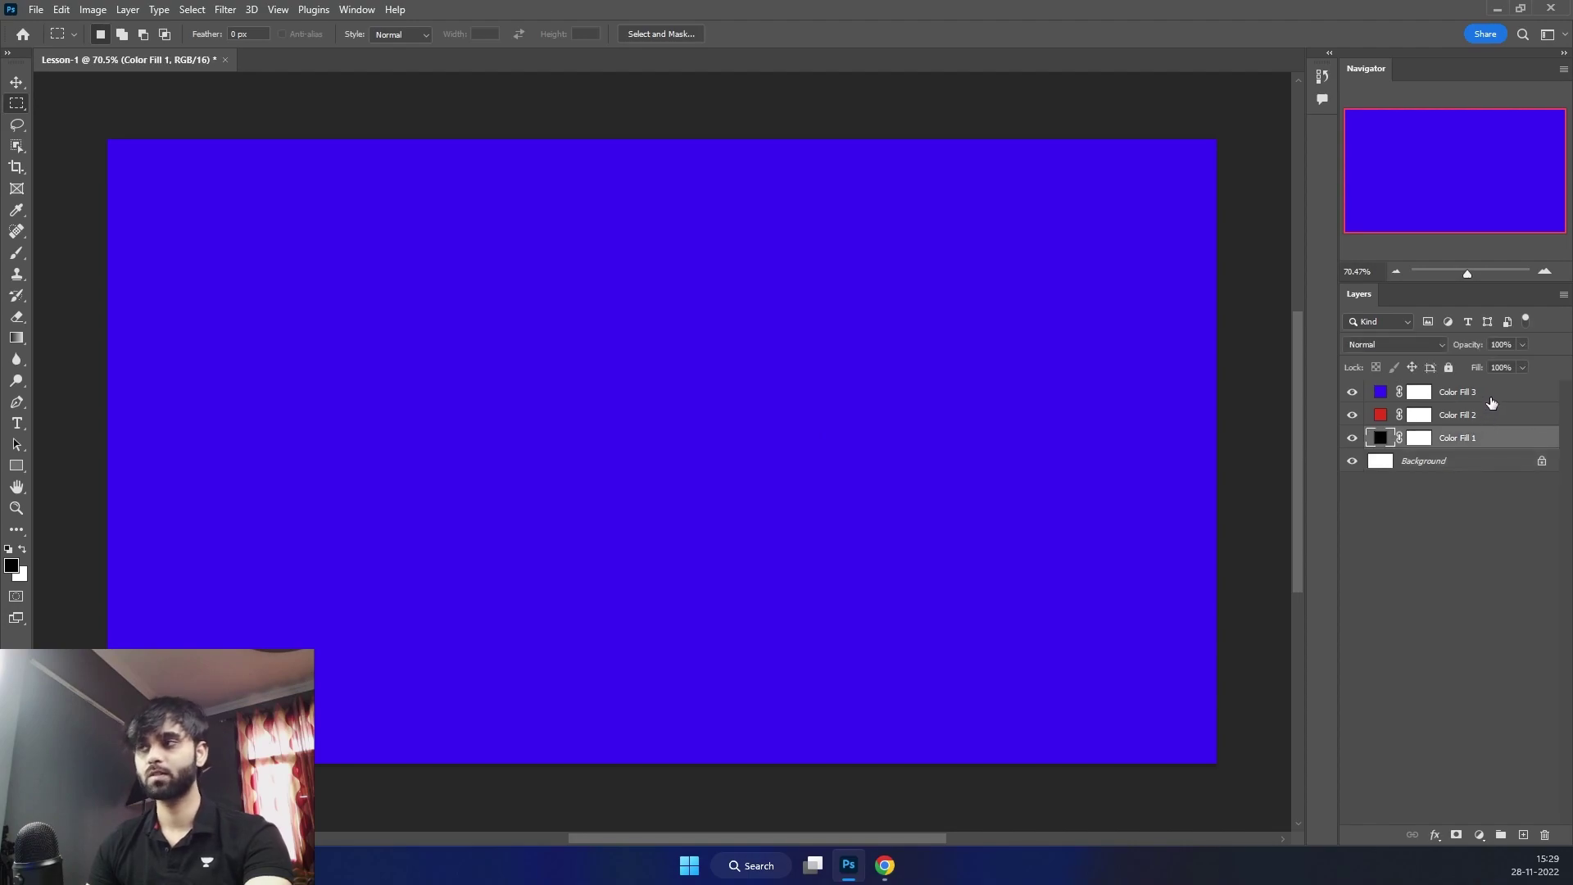
shift+click(1487, 398)
key(Delete)
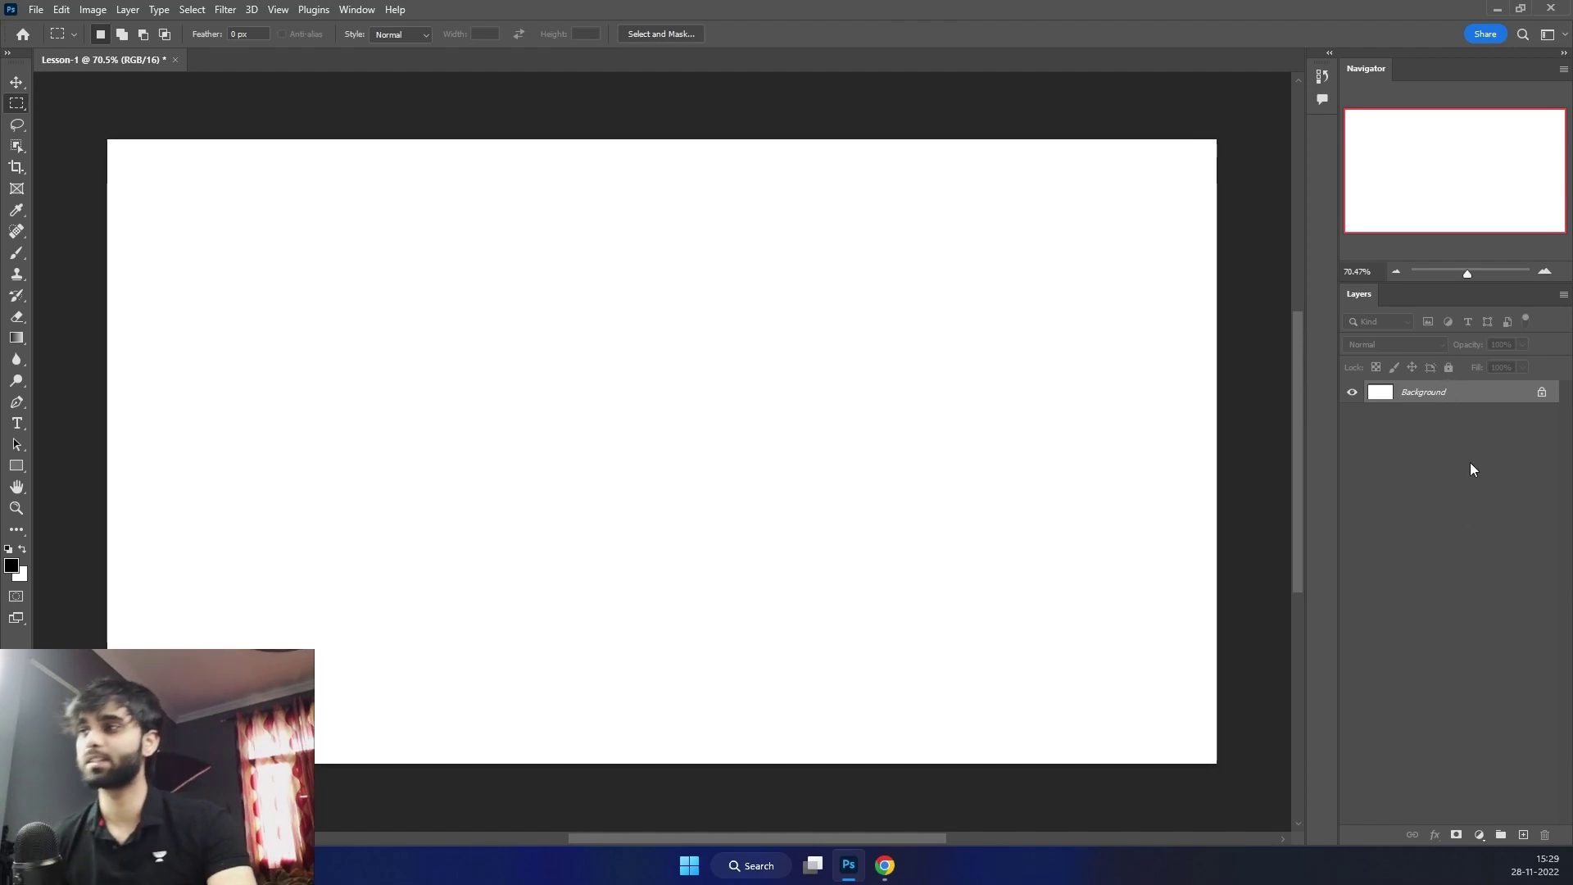
click(1479, 834)
key(Escape)
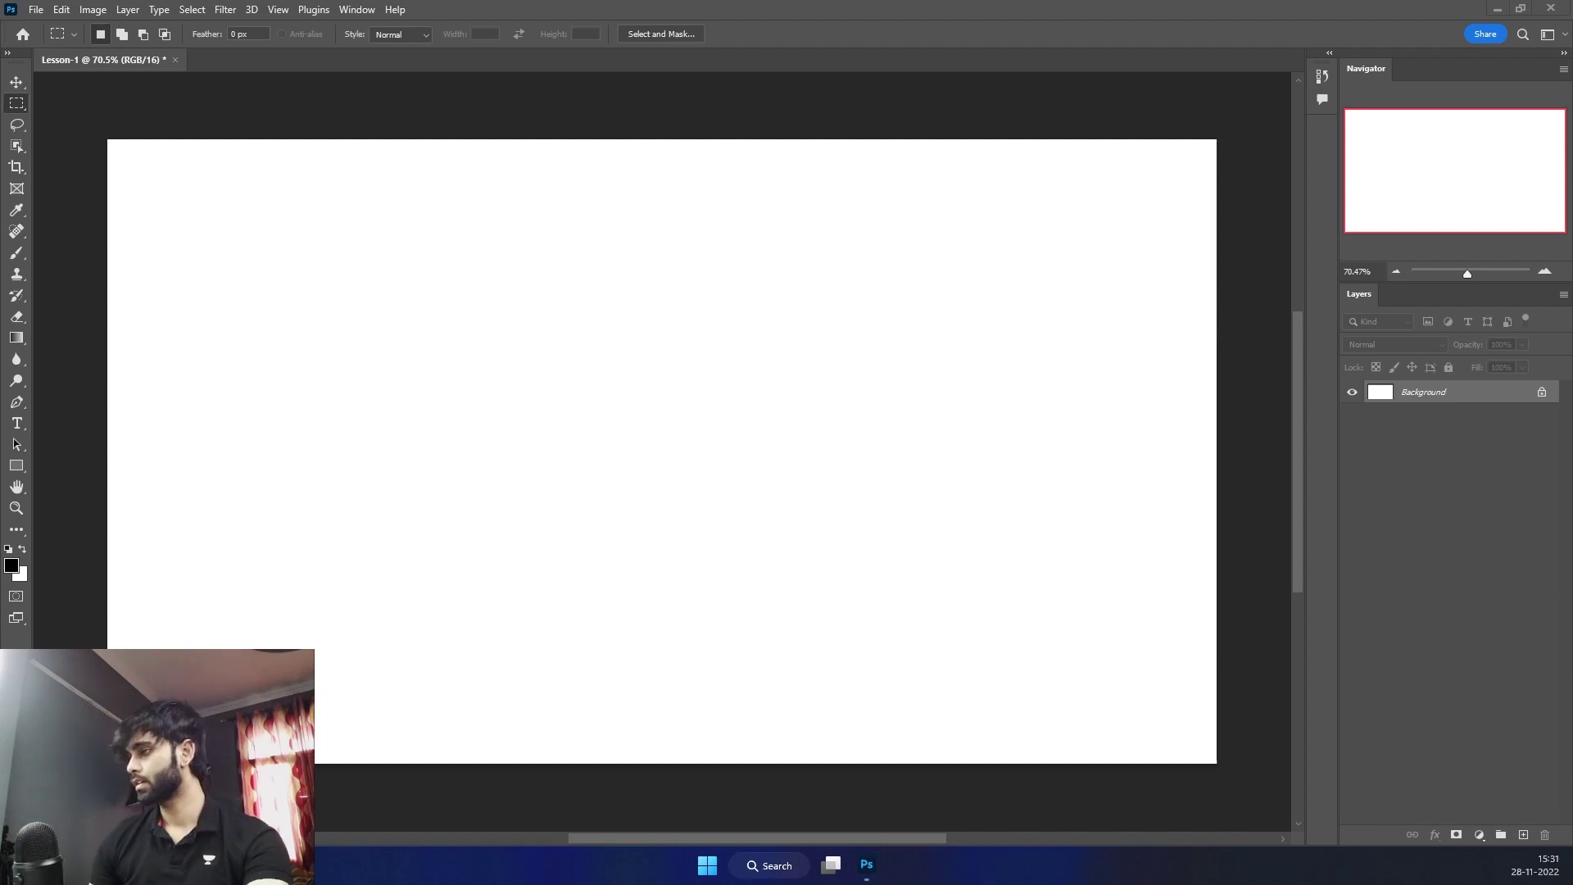
Place the the-dark-knight-gotham-doom-eg-3840x2400 image, scaled to about 3.36% and positioned near X 928, Y 508 px
drag(1572, 376, 646, 439)
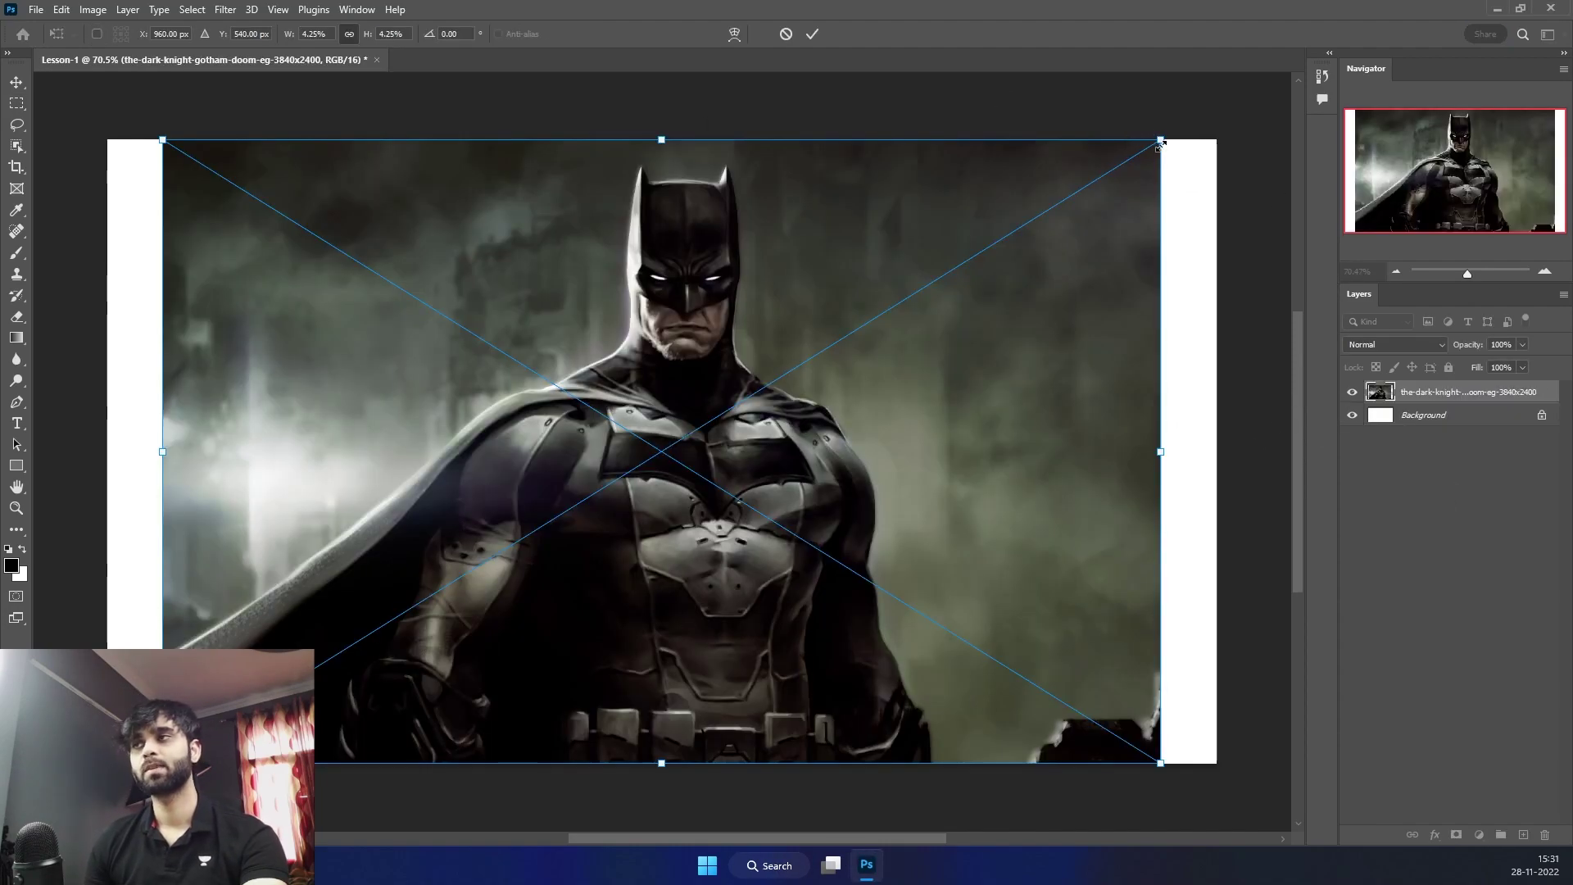
drag(1158, 136, 968, 305)
drag(723, 473, 808, 390)
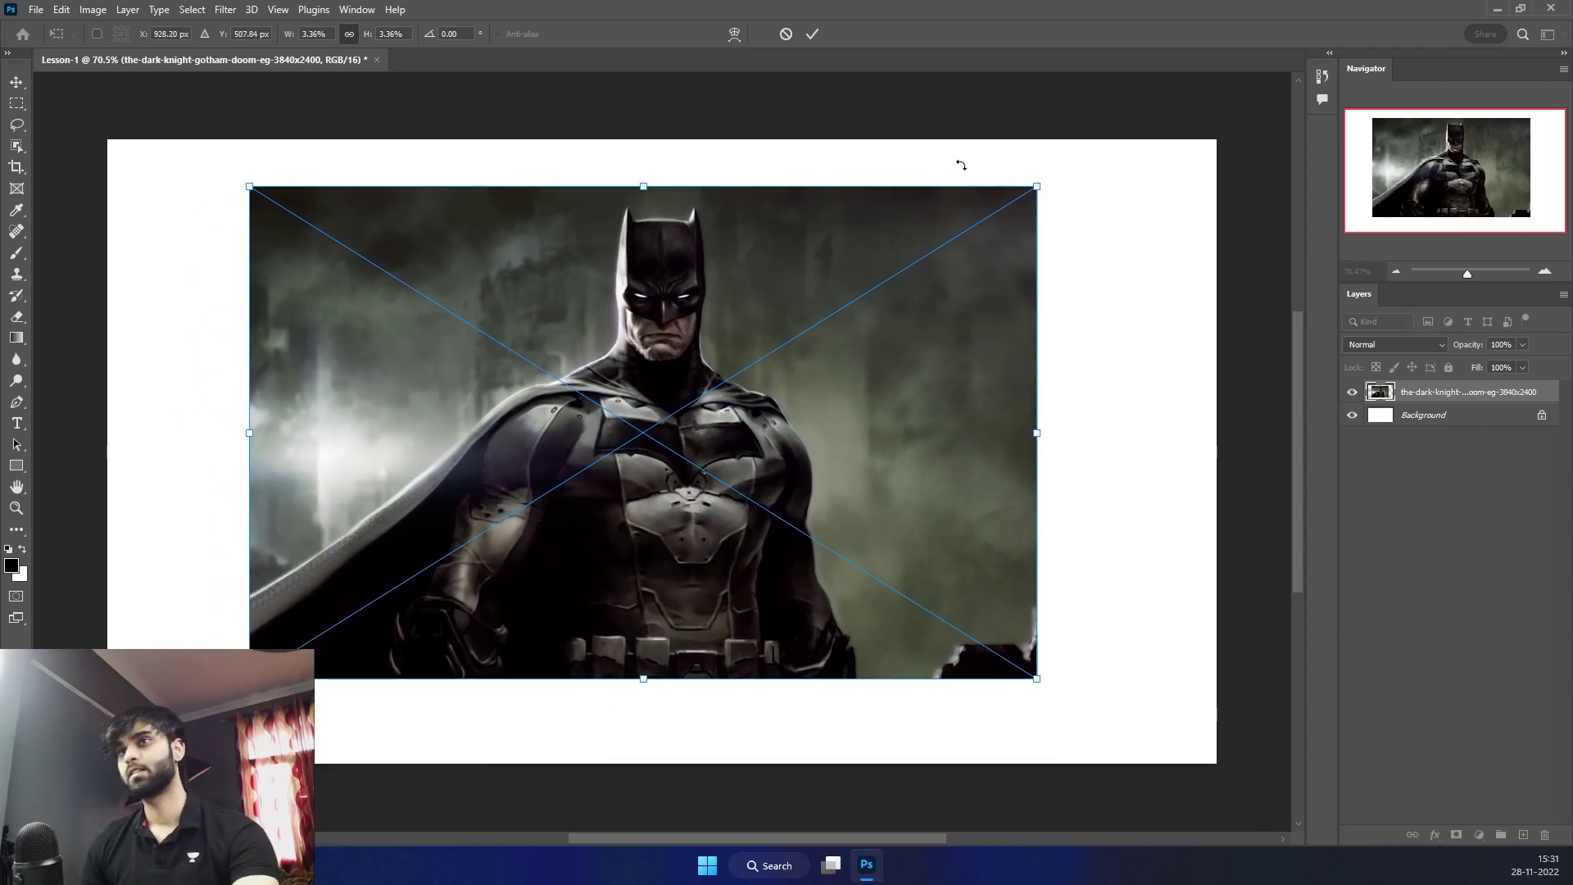
click(810, 34)
Rename the placed image's layer to Batman
double_click(1450, 393)
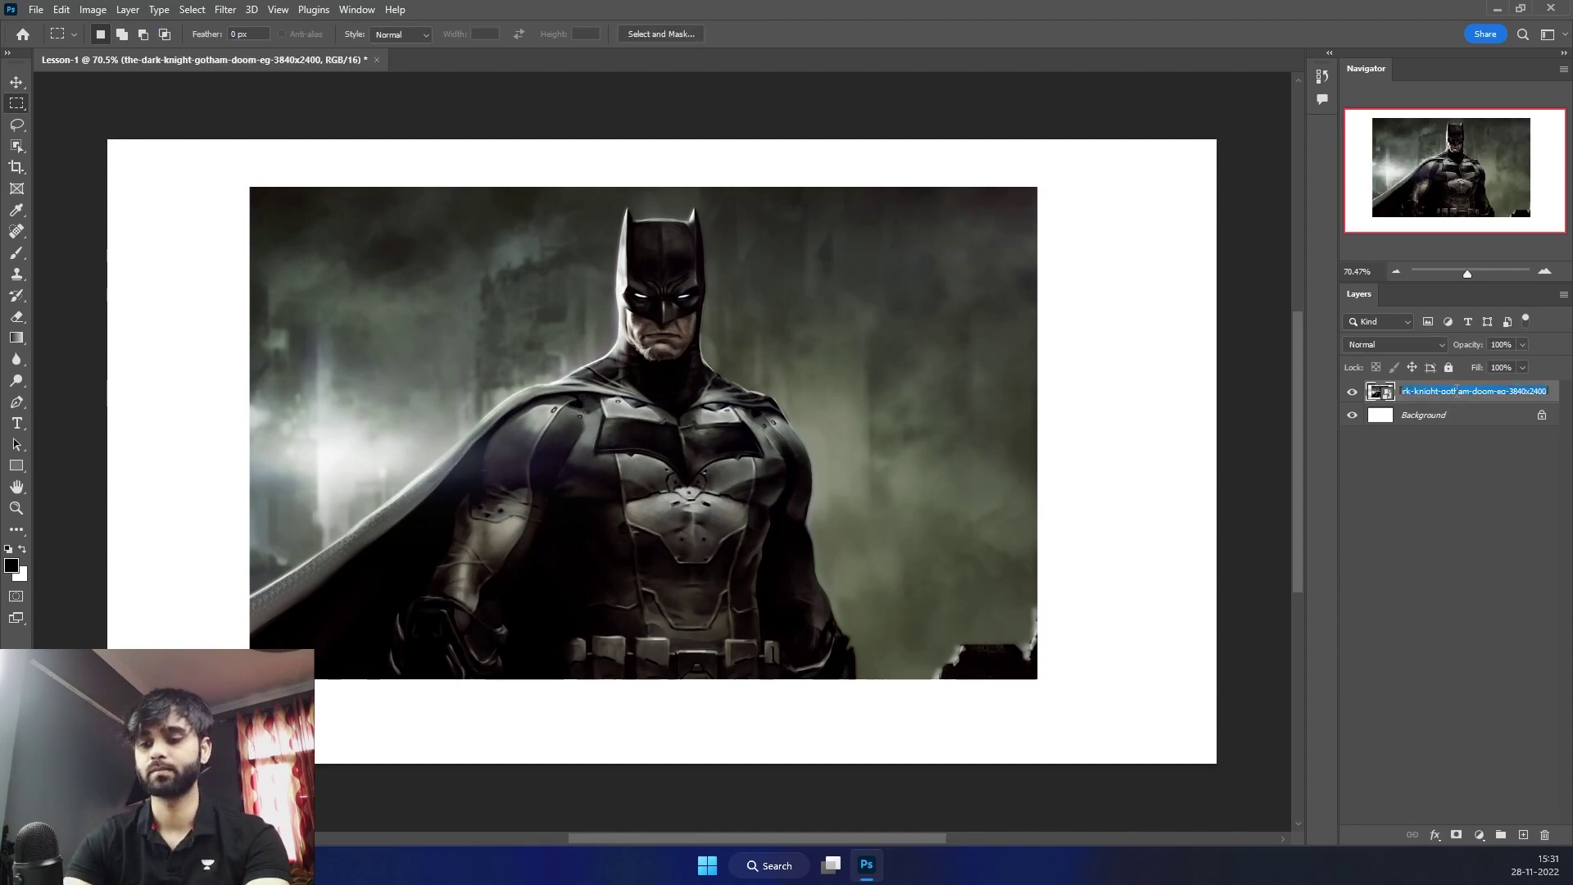
text(bat)
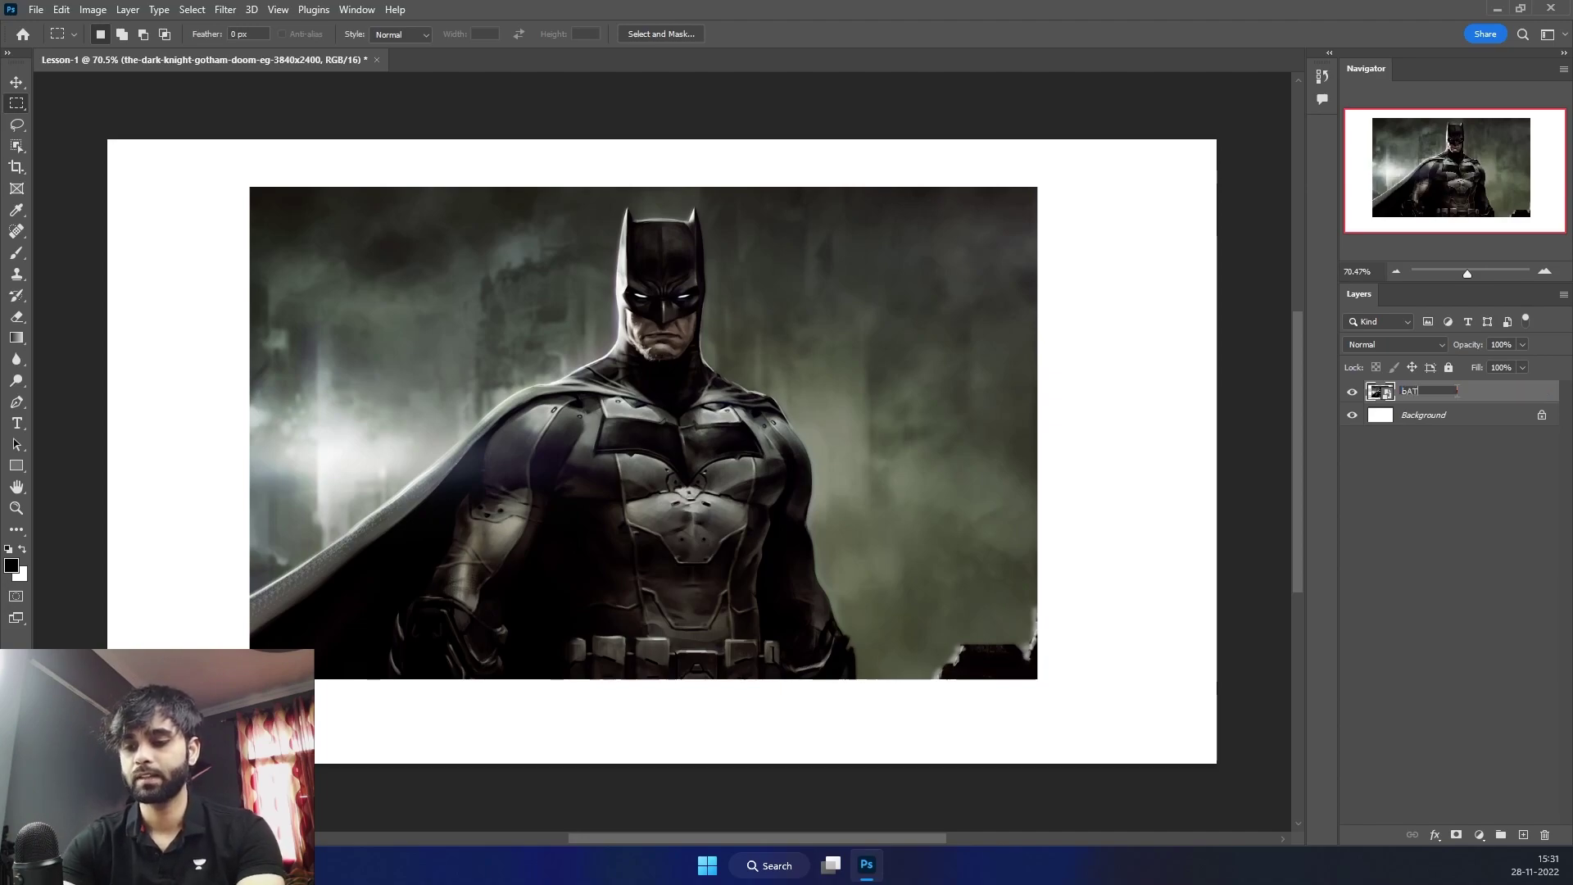
text(man)
key(Return)
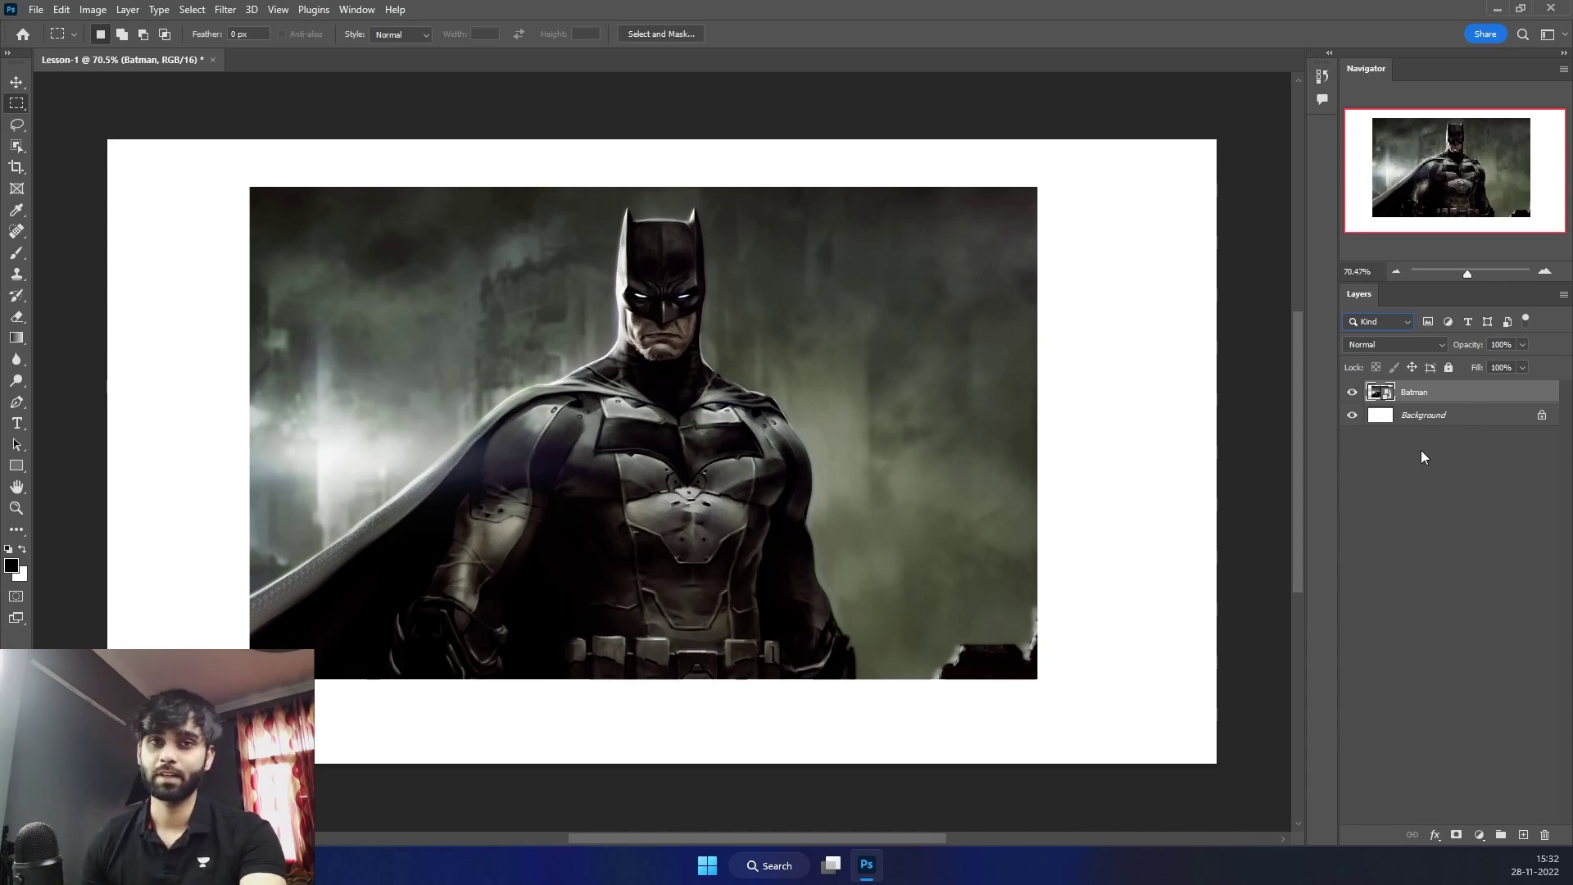
Place the ATTI25 image above the Batman layer, at about X 733, Y 668 px
click(1414, 342)
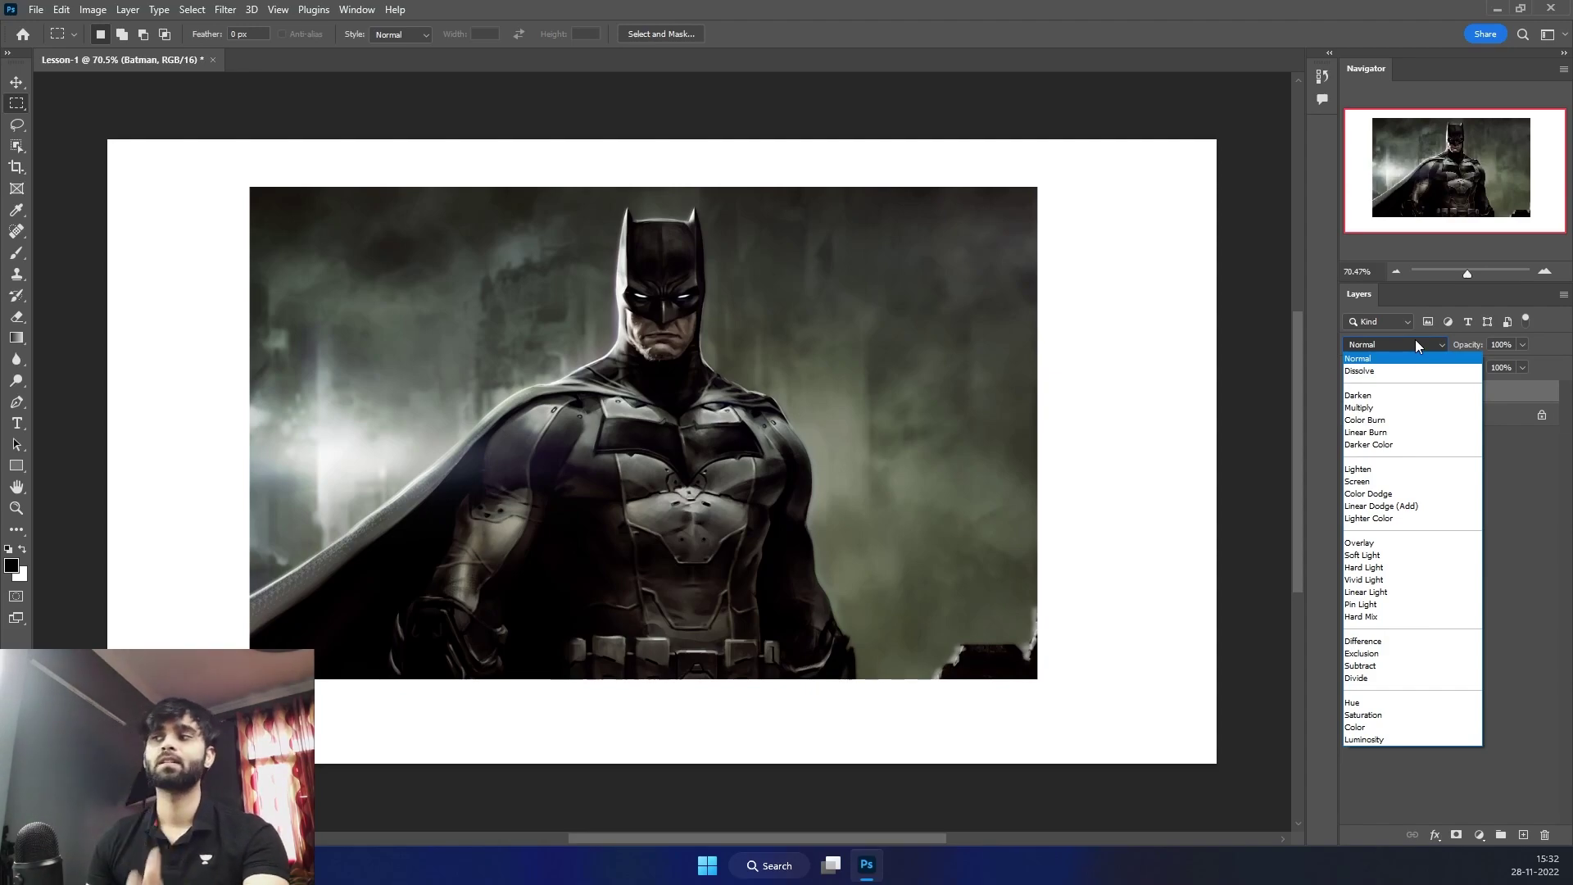
click(1414, 341)
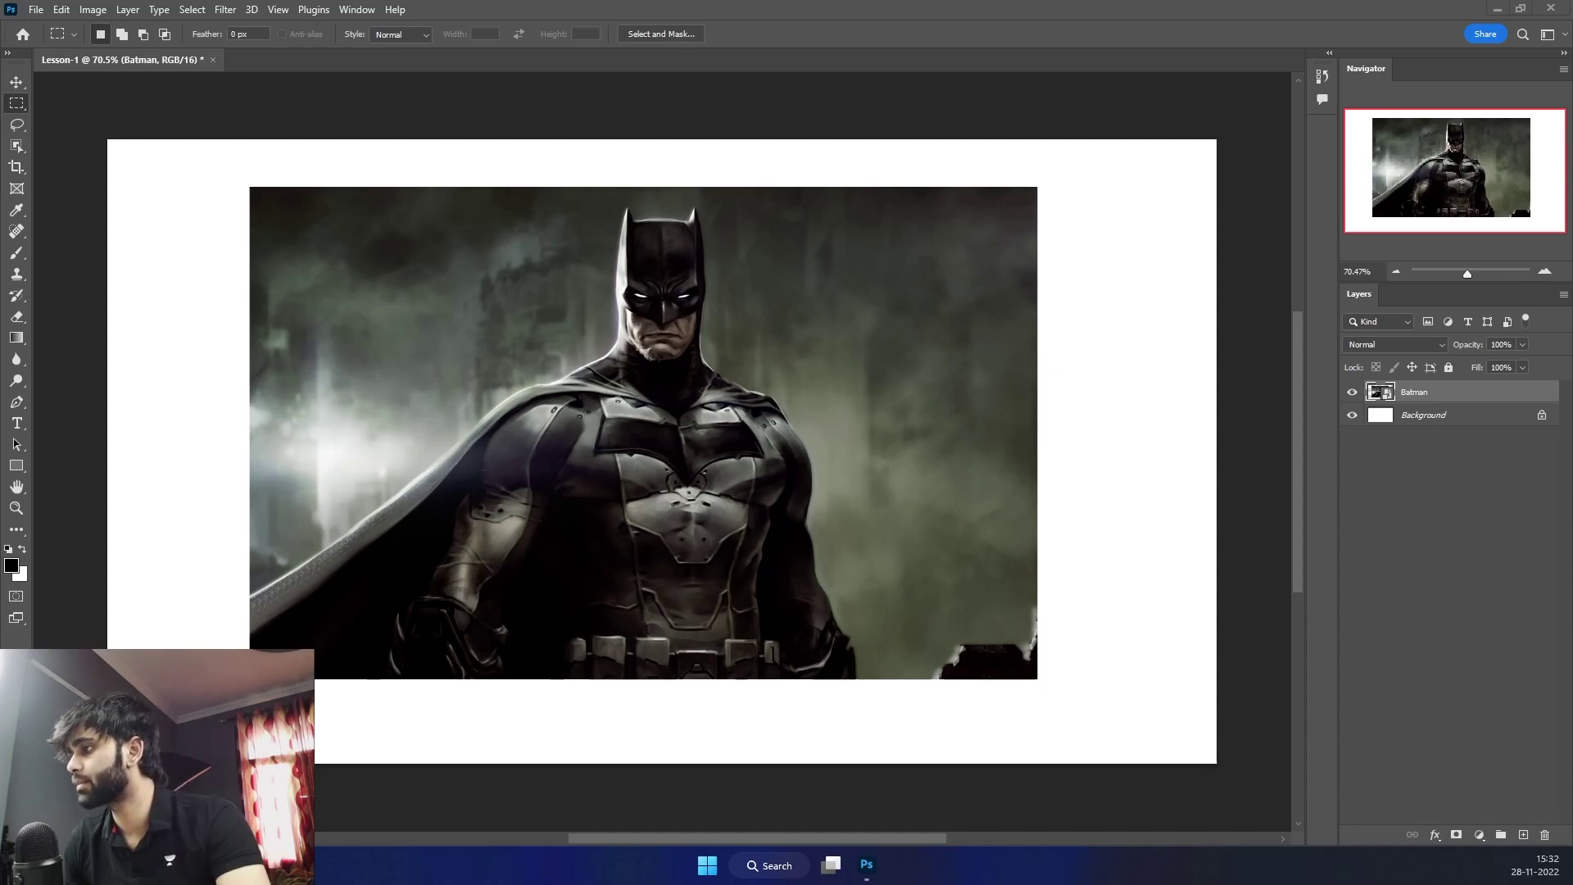
drag(1569, 525, 530, 525)
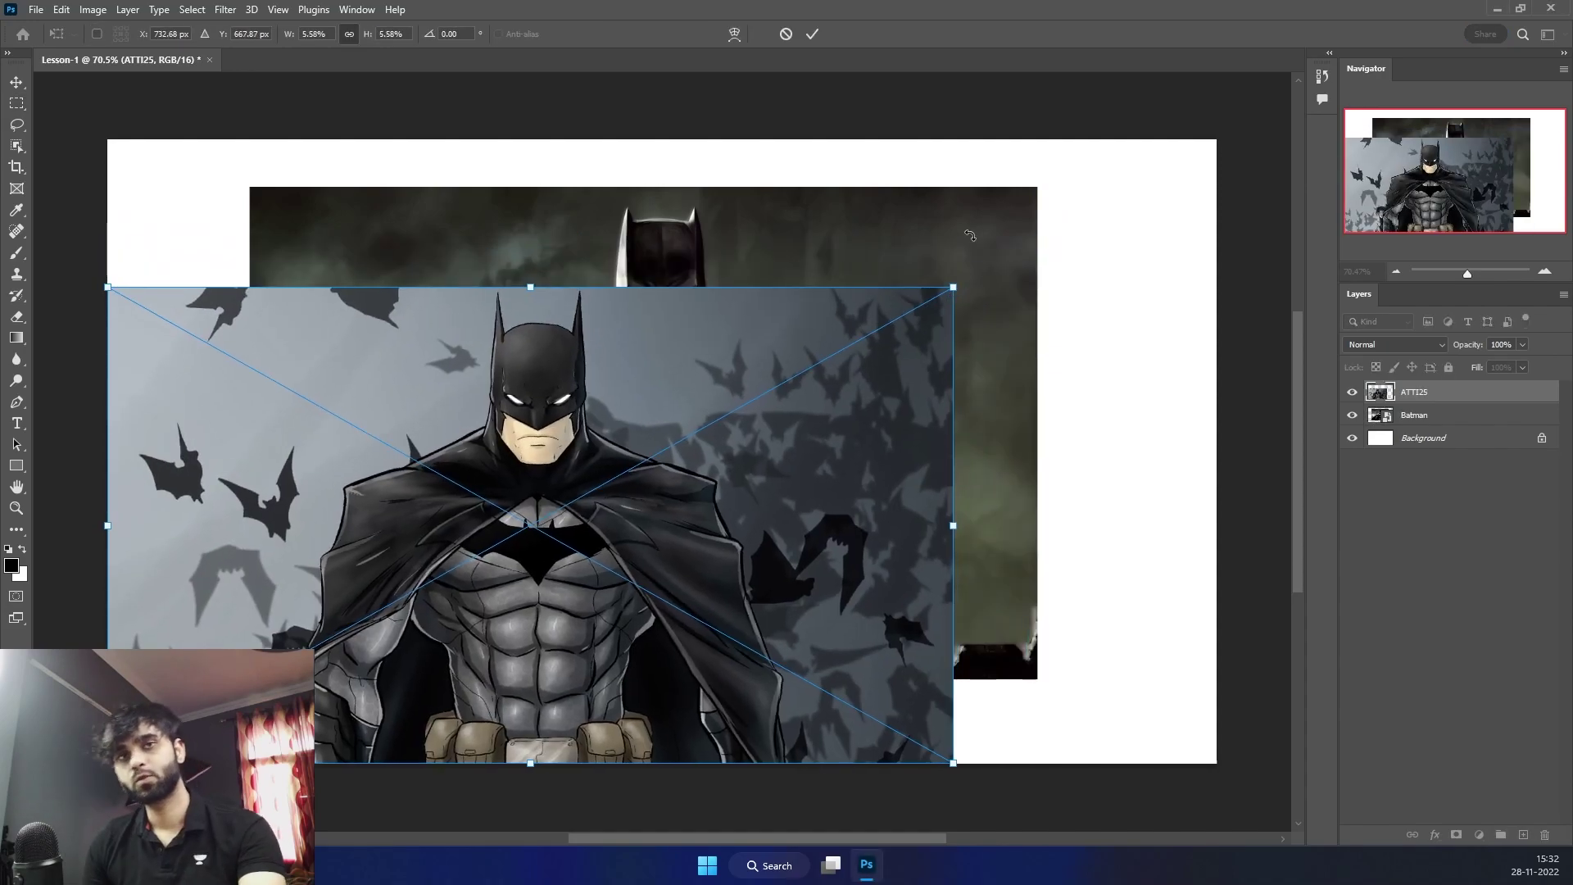
Set the ATTI25 layer's blend mode to Screen and move the image over the Batman figure, about X 928, Y 540 px
click(1408, 349)
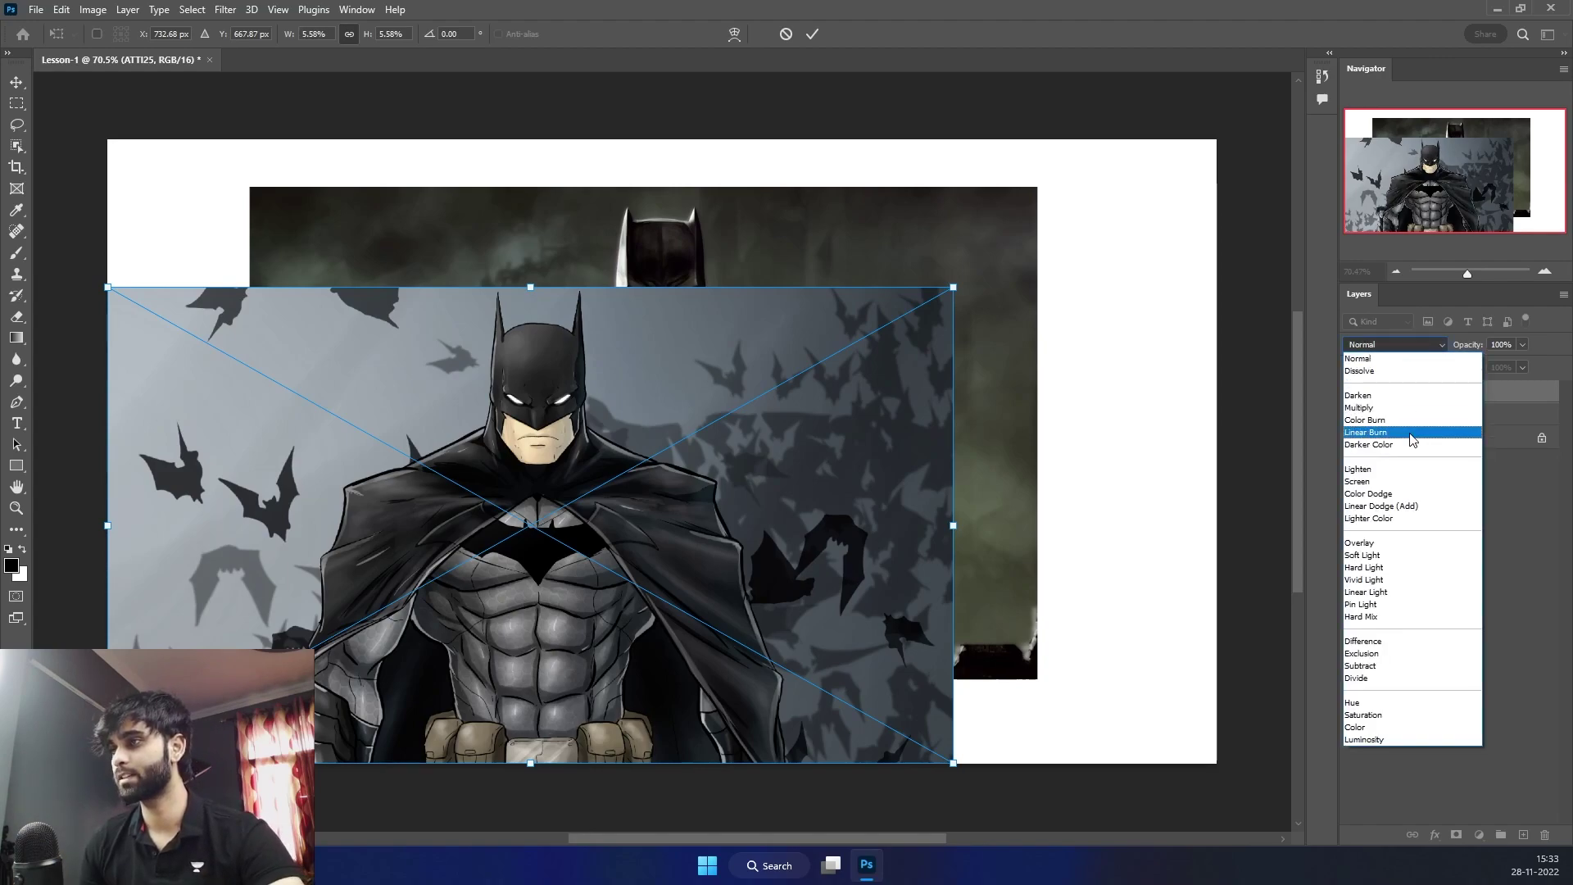
click(1412, 479)
key(Return)
drag(651, 481, 831, 392)
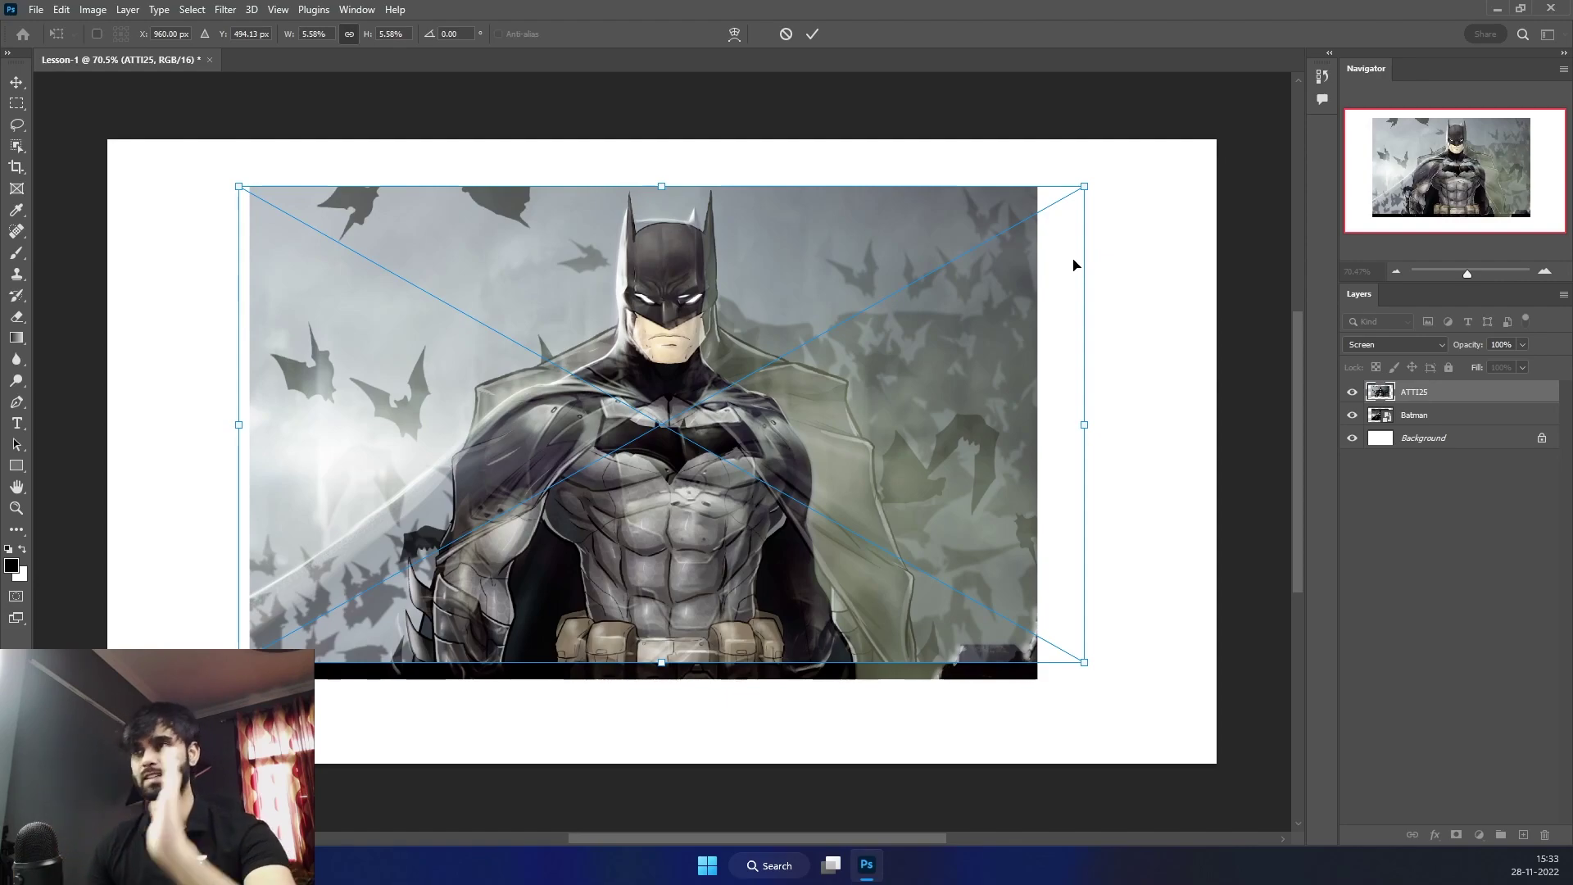
drag(947, 309, 929, 335)
Change the ATTI25 layer's blend mode to Linear Dodge (Add) and shift the image left to about X 596, Y 575 px
click(1380, 345)
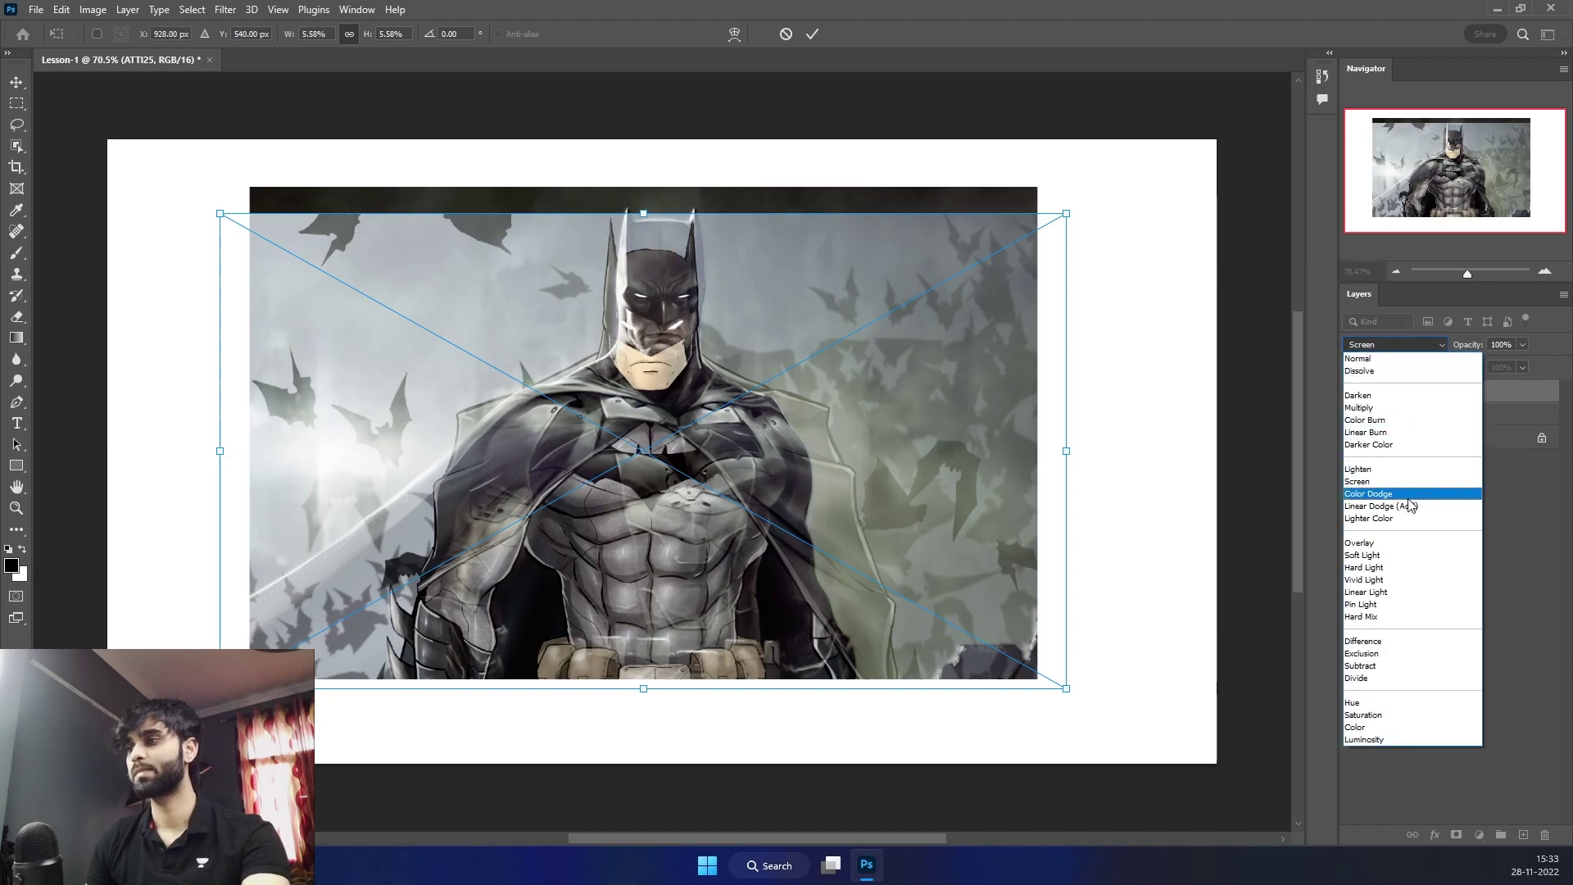
click(1381, 448)
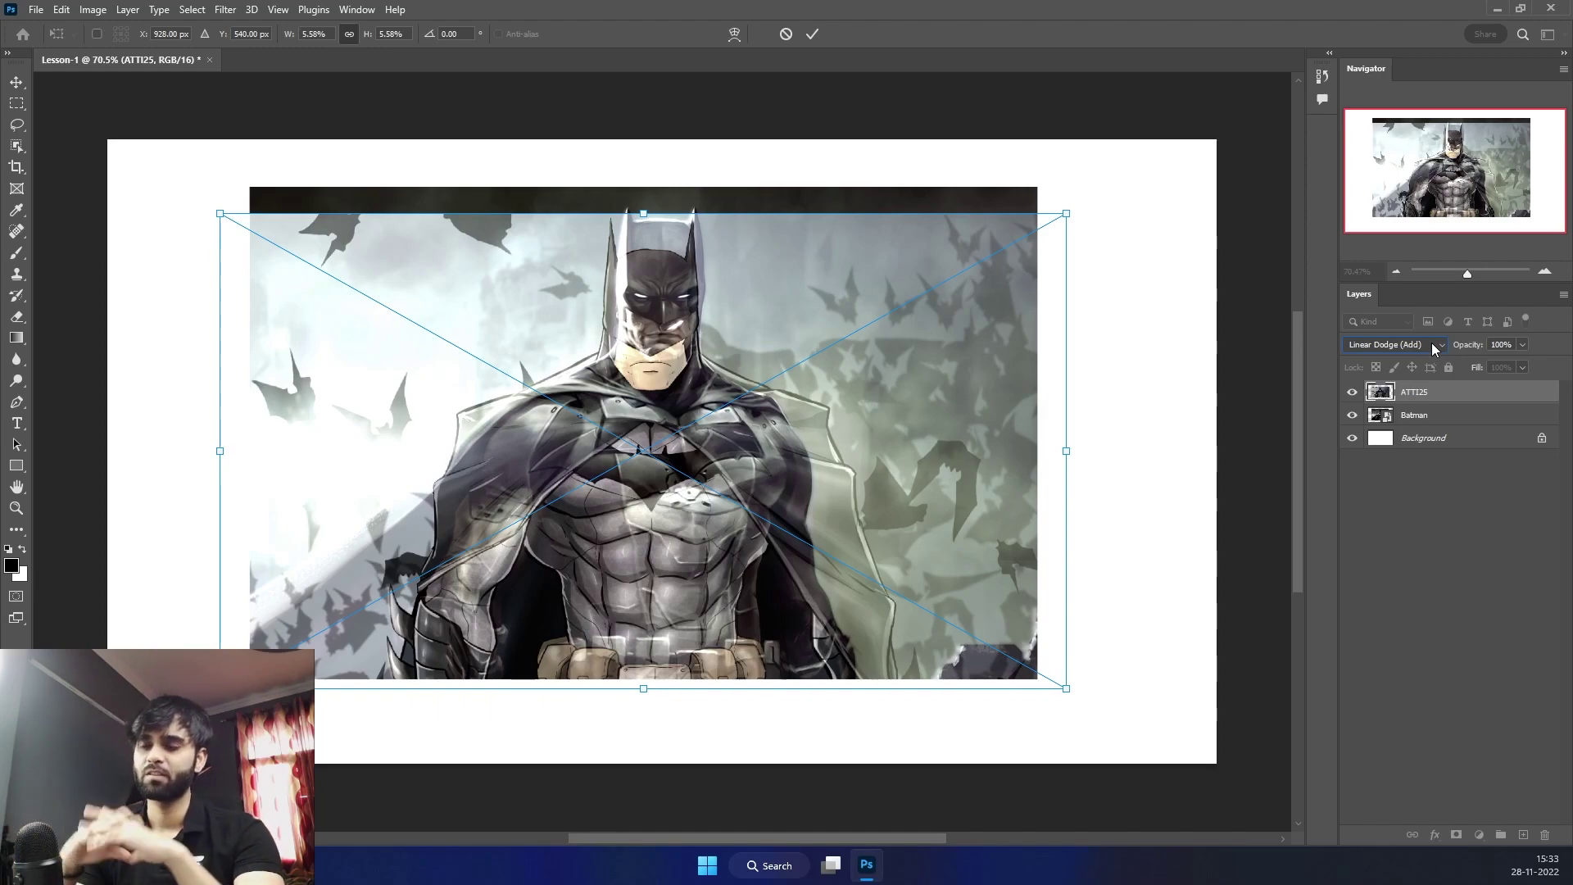
drag(818, 321, 600, 327)
Set the ATTI25 layer's blend mode to Normal and move the image to about X 467, Y 639 px
click(1363, 348)
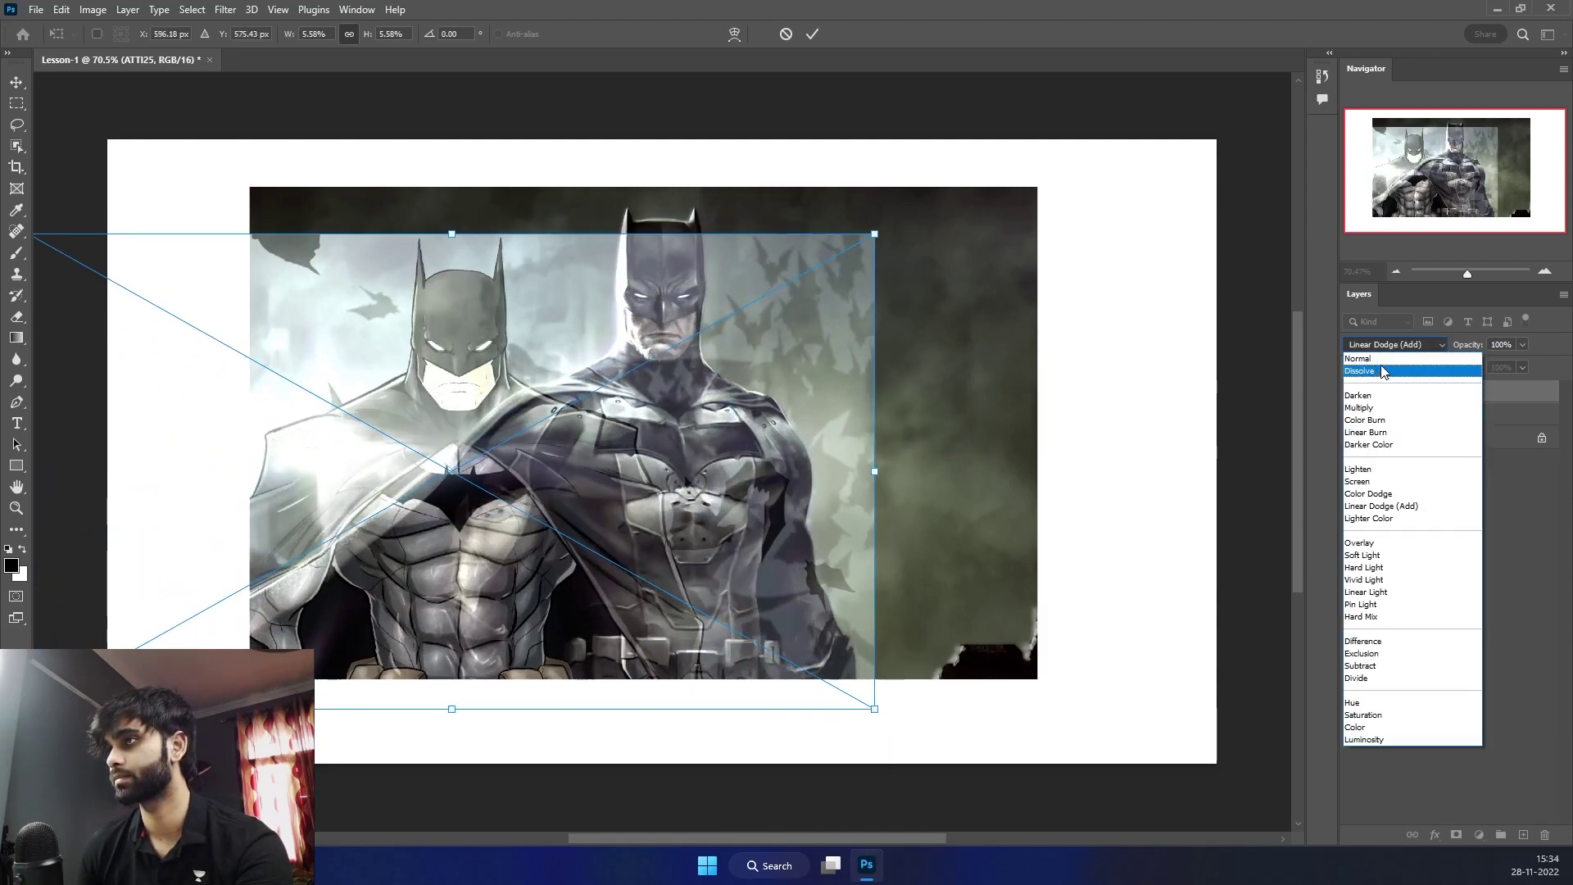
click(1377, 355)
drag(456, 307, 382, 344)
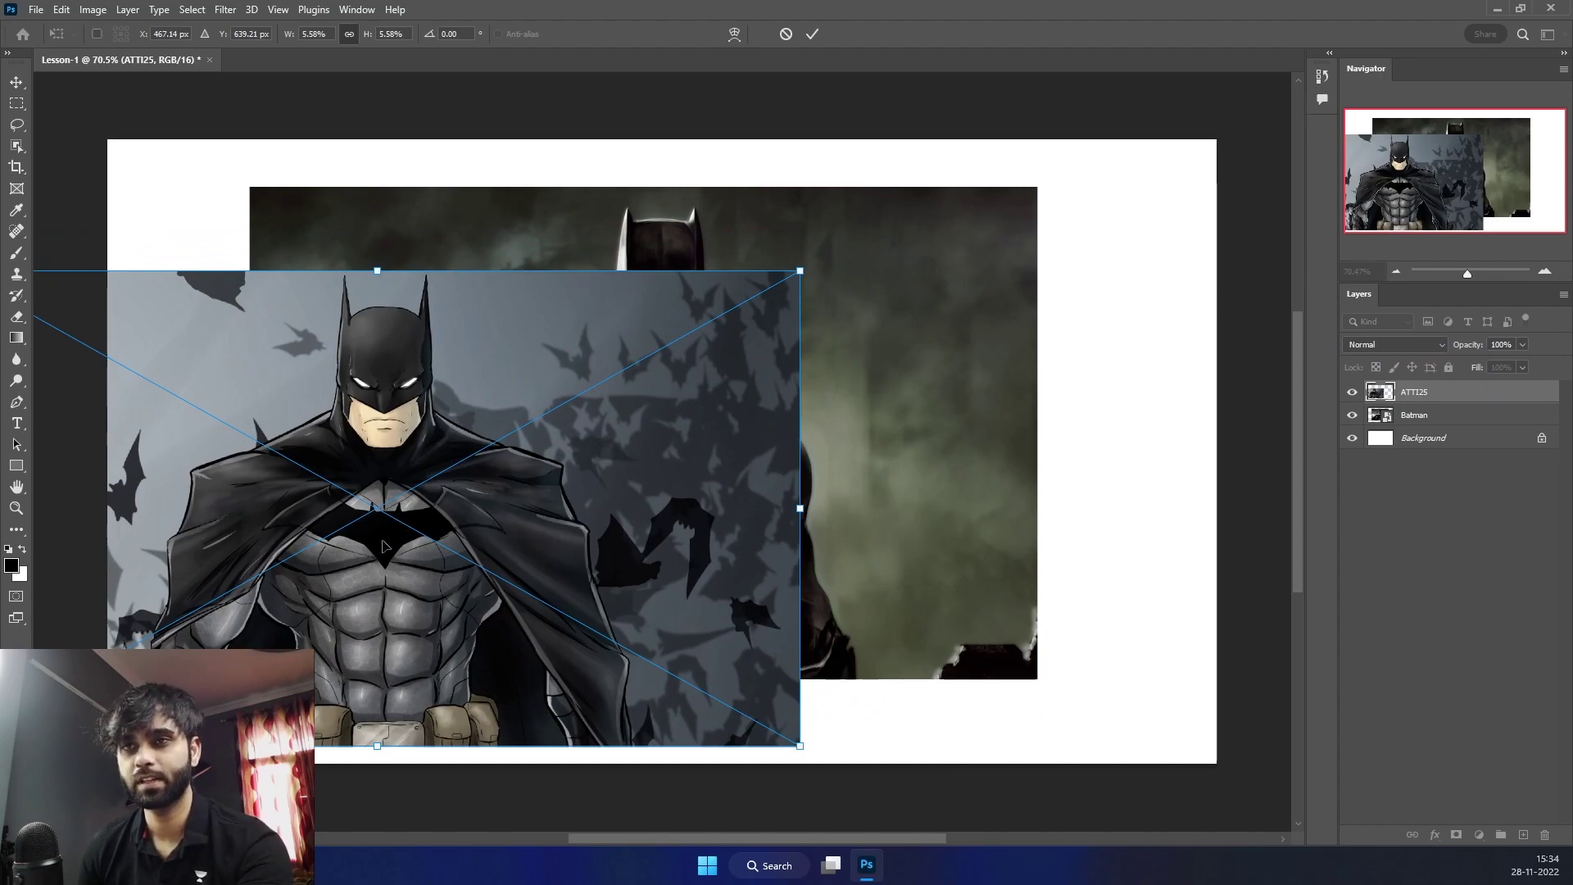
Apply the Screen blend mode to the ATTI25 layer and move the image up to about X 397, Y 494 px
click(1393, 344)
click(1376, 422)
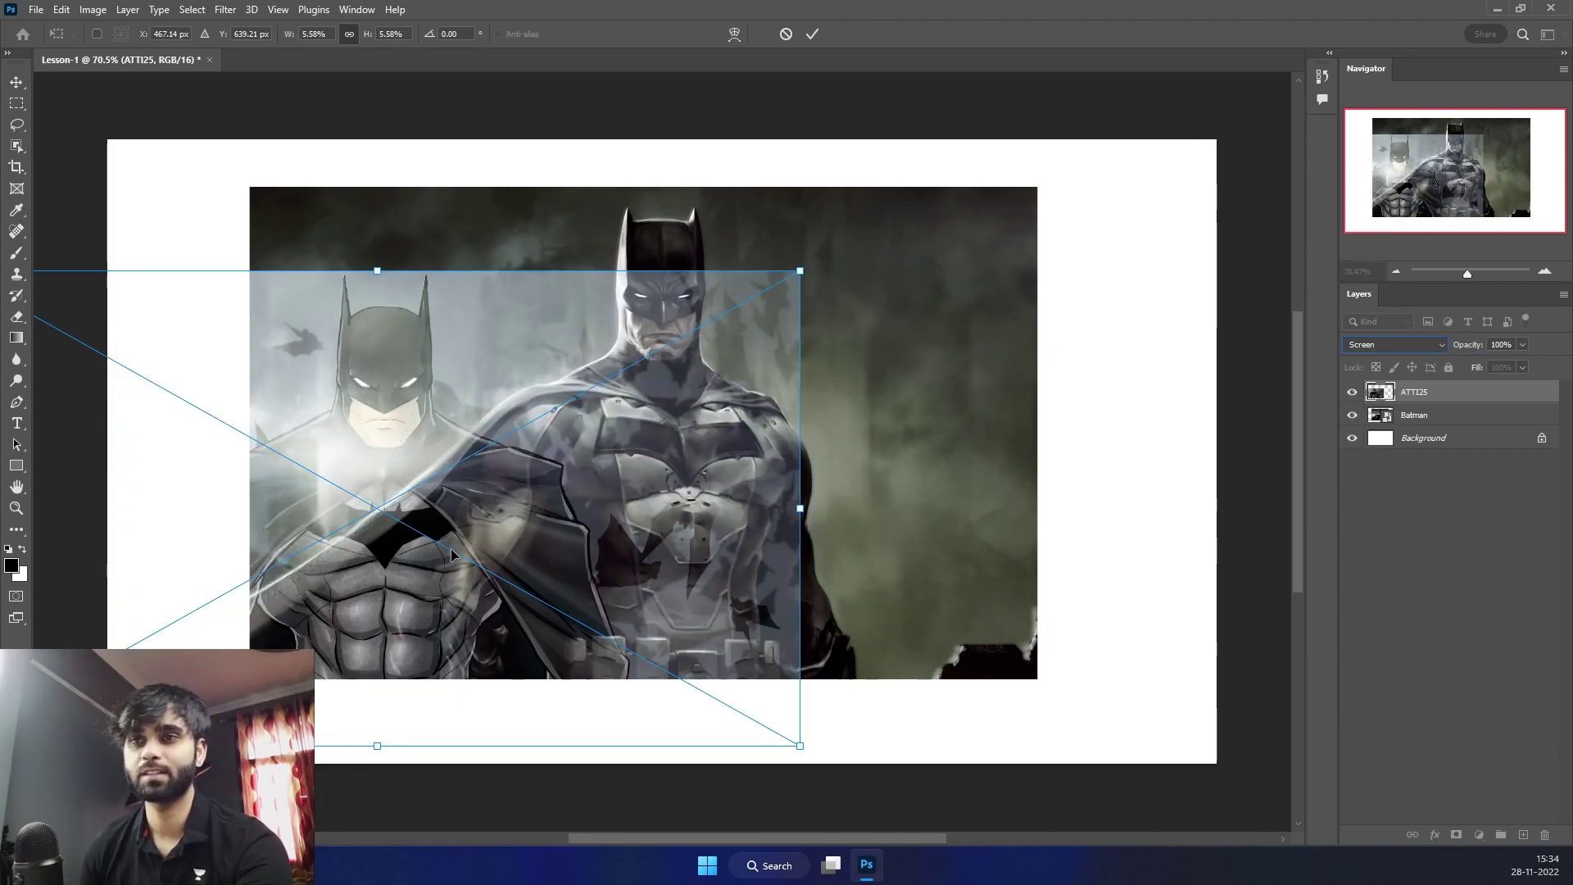
drag(440, 567, 376, 464)
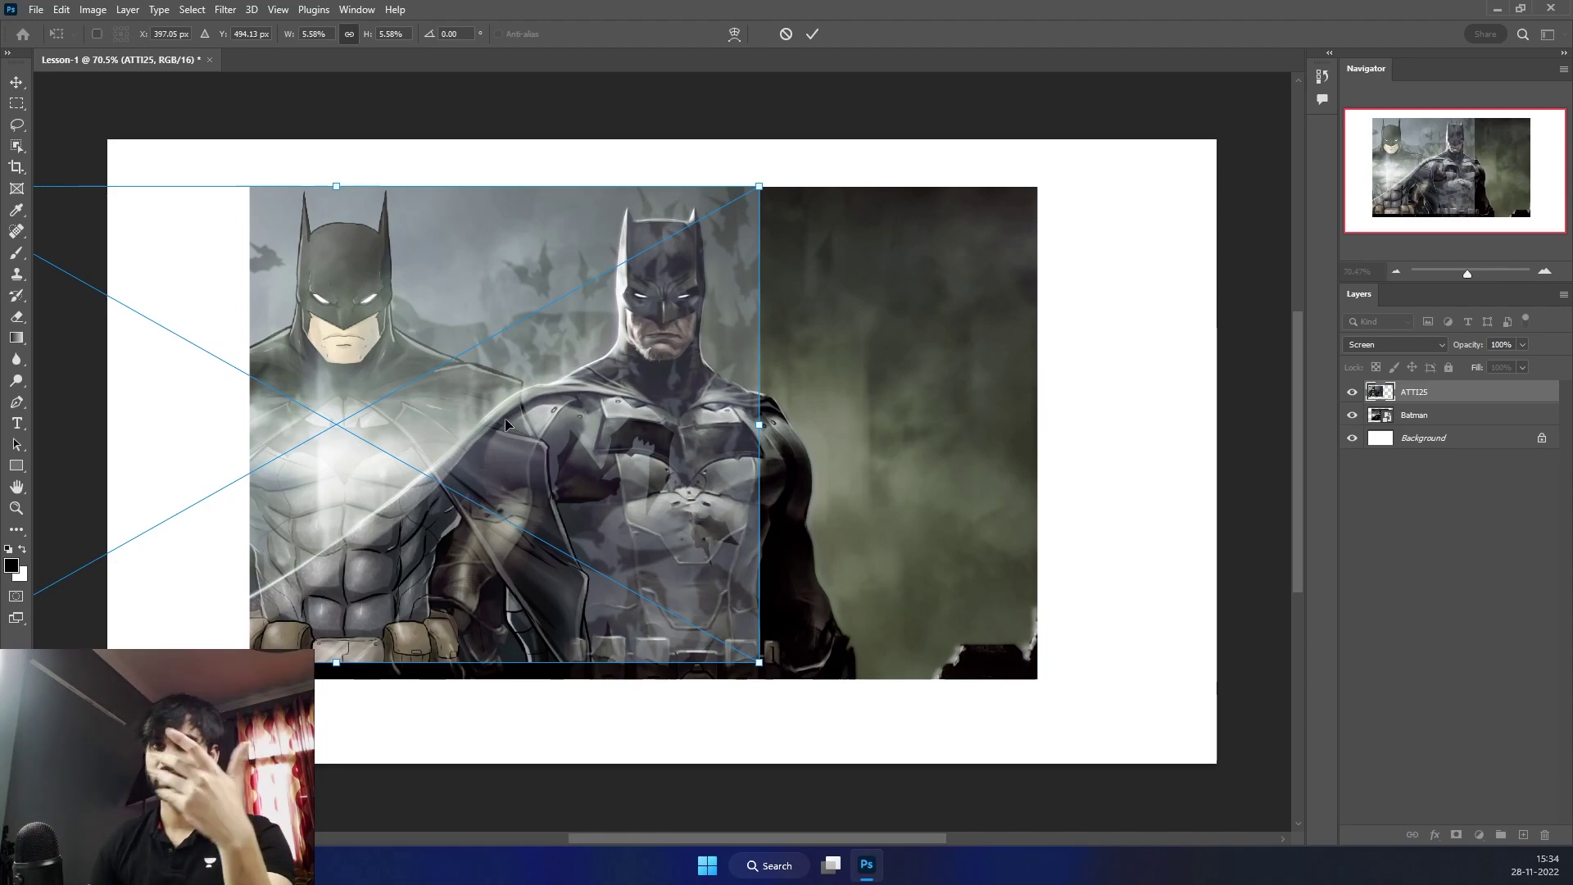
Apply the Overlay blend mode to the ATTI25 layer and move the image back over the Batman figure
click(1382, 345)
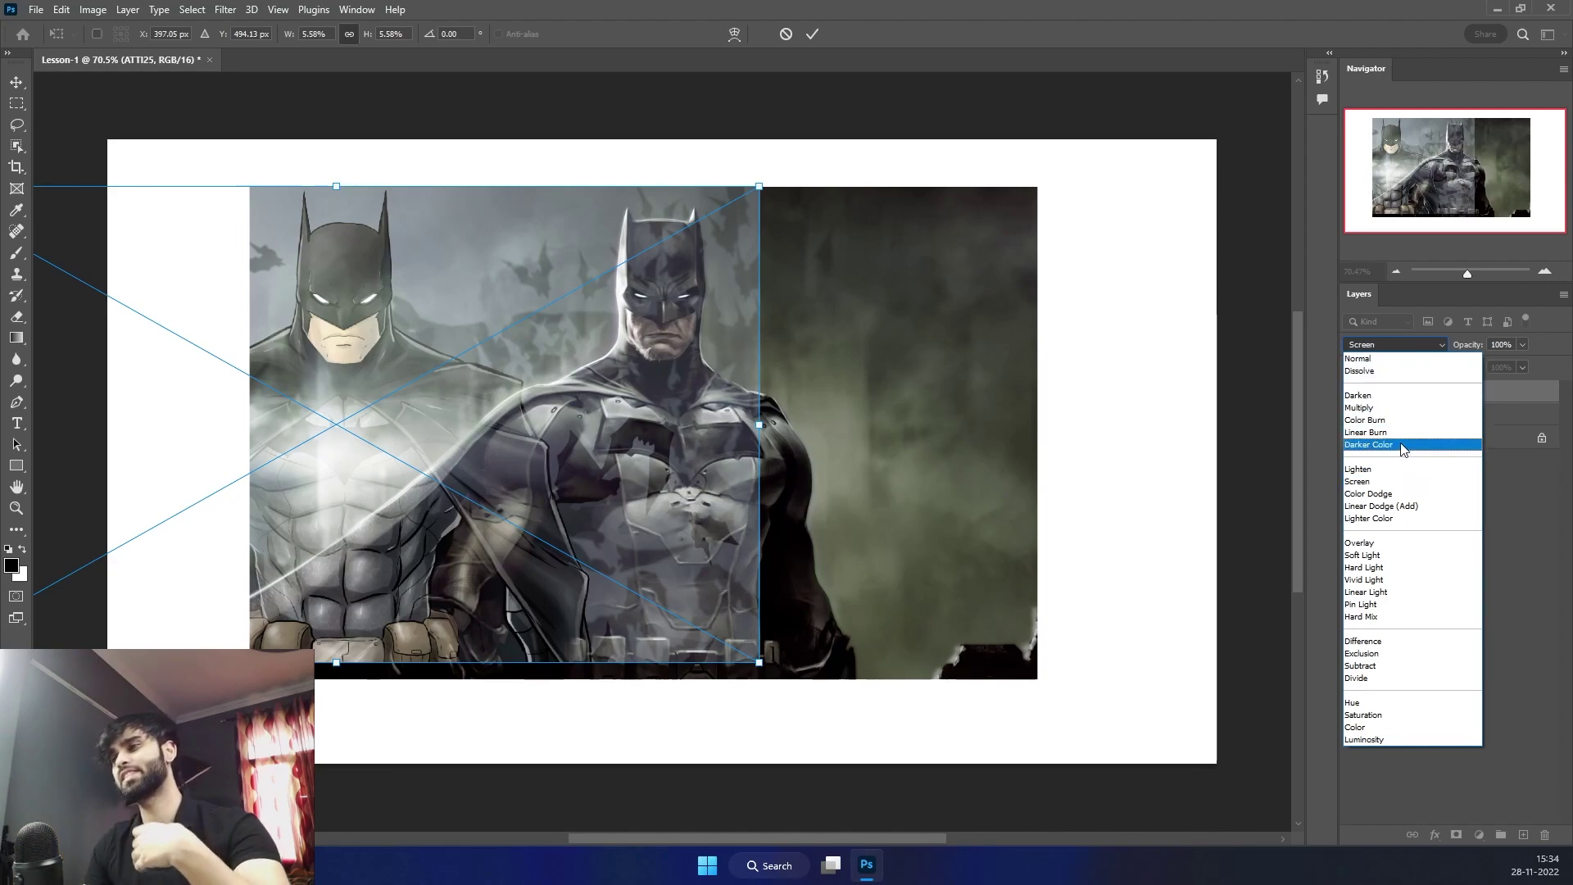
click(1360, 543)
drag(602, 508, 911, 508)
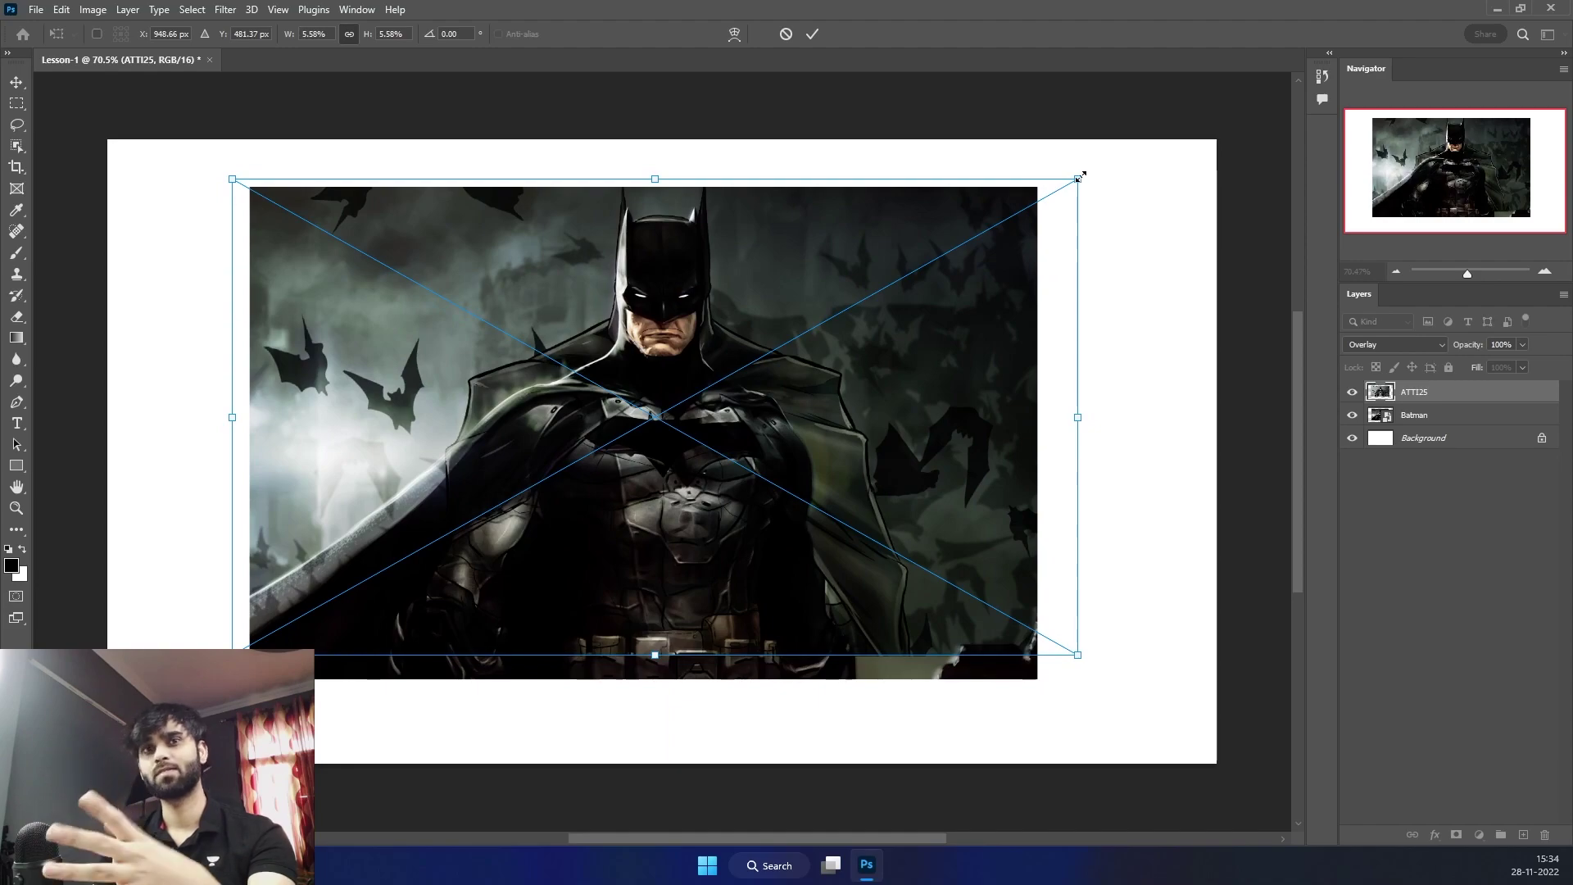
Return the ATTI25 layer's blend mode to Normal and move the image to about X 895, Y 569 px
click(1413, 346)
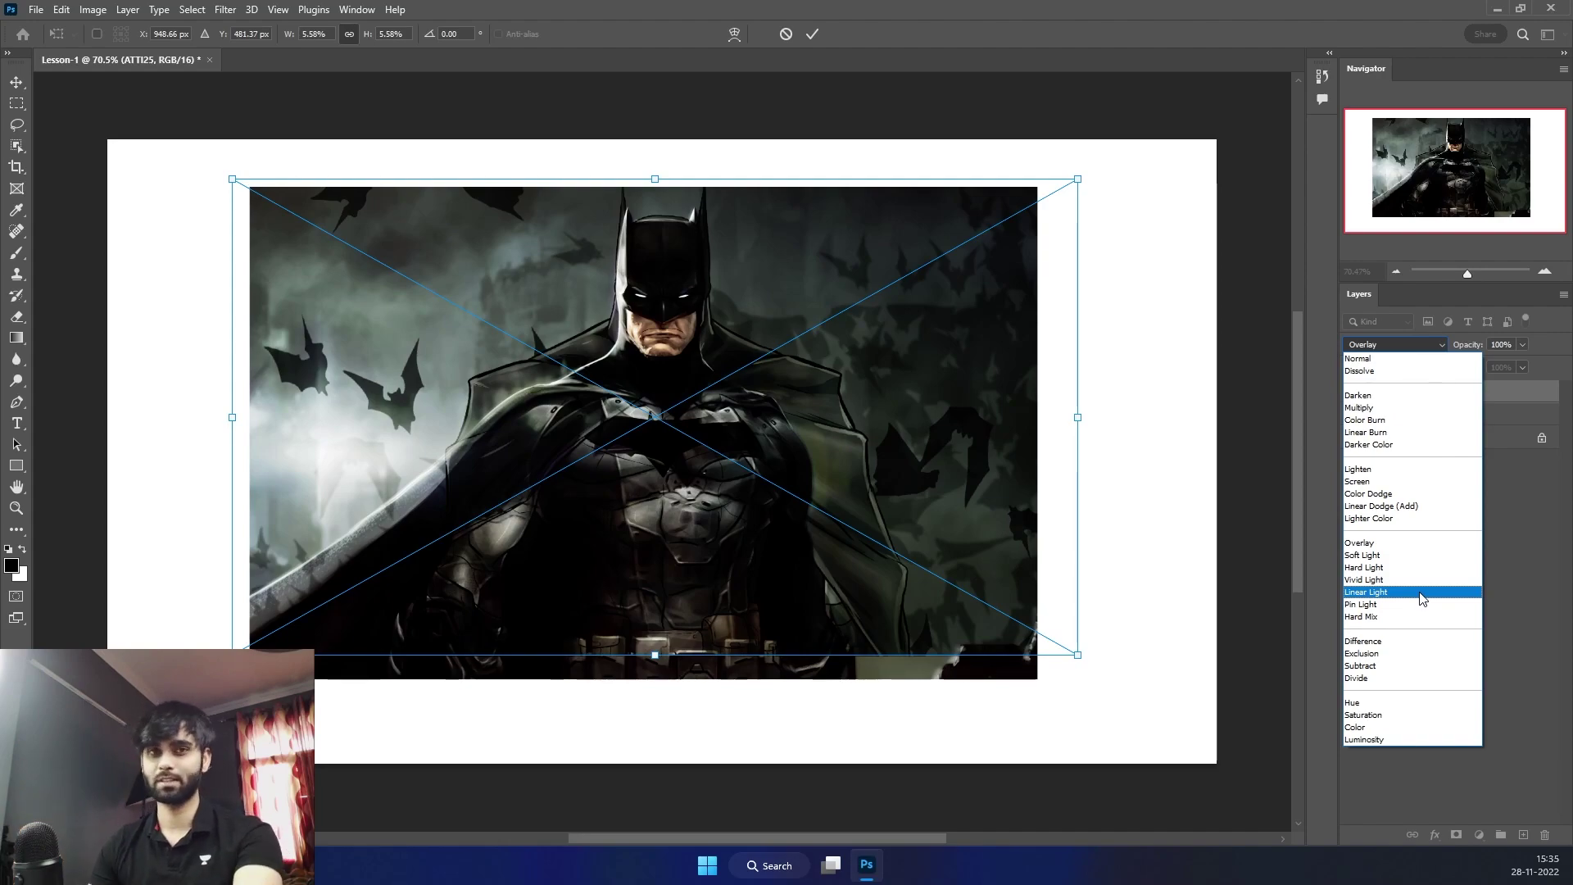
click(1420, 360)
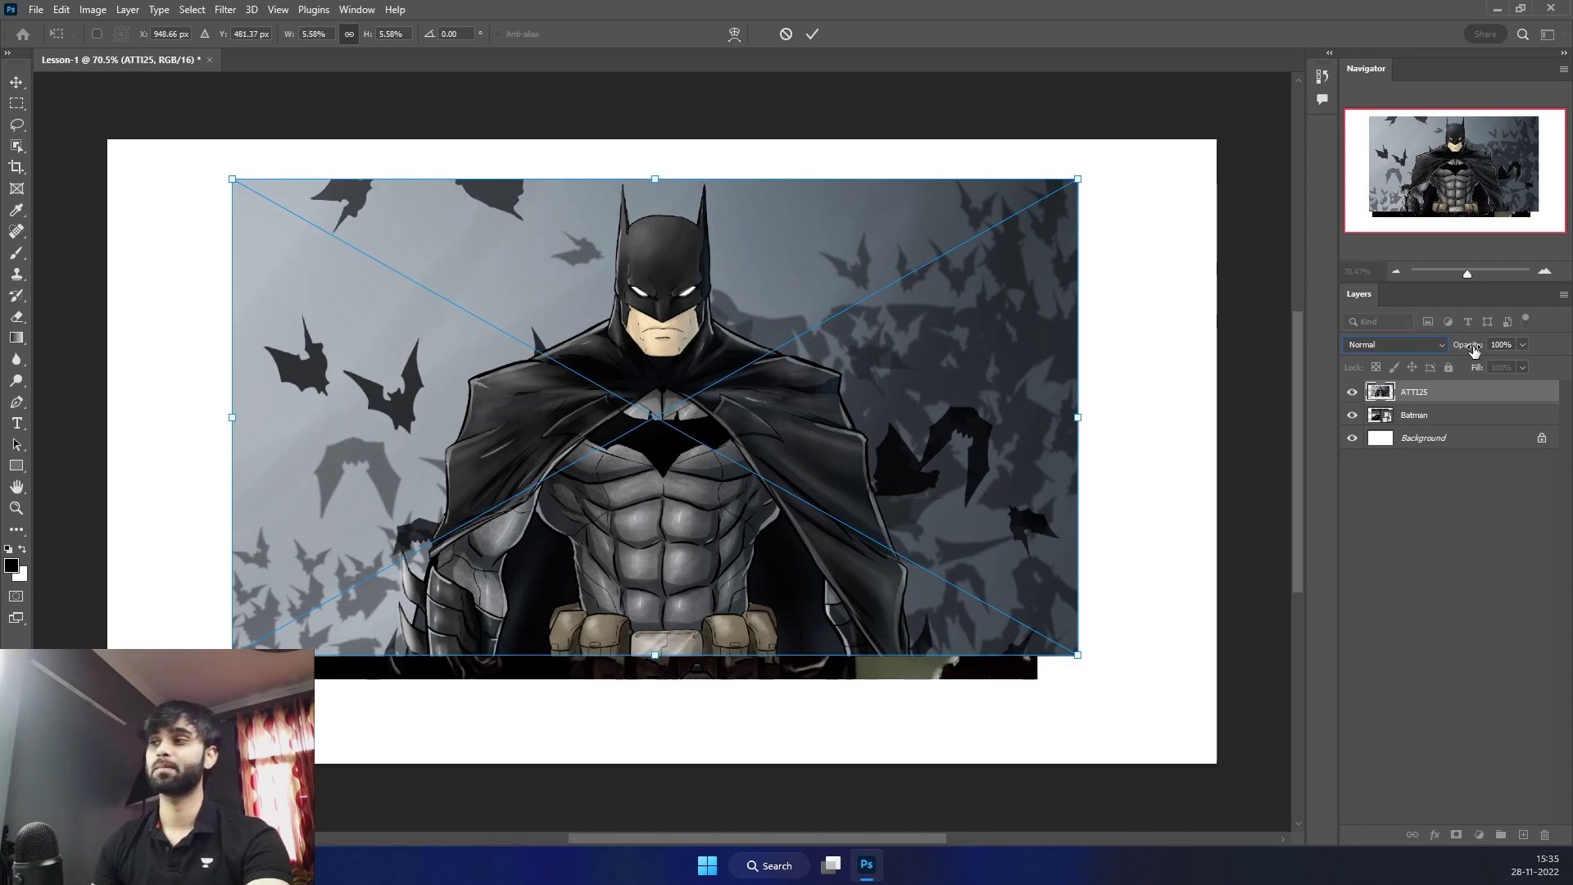
drag(799, 413, 768, 466)
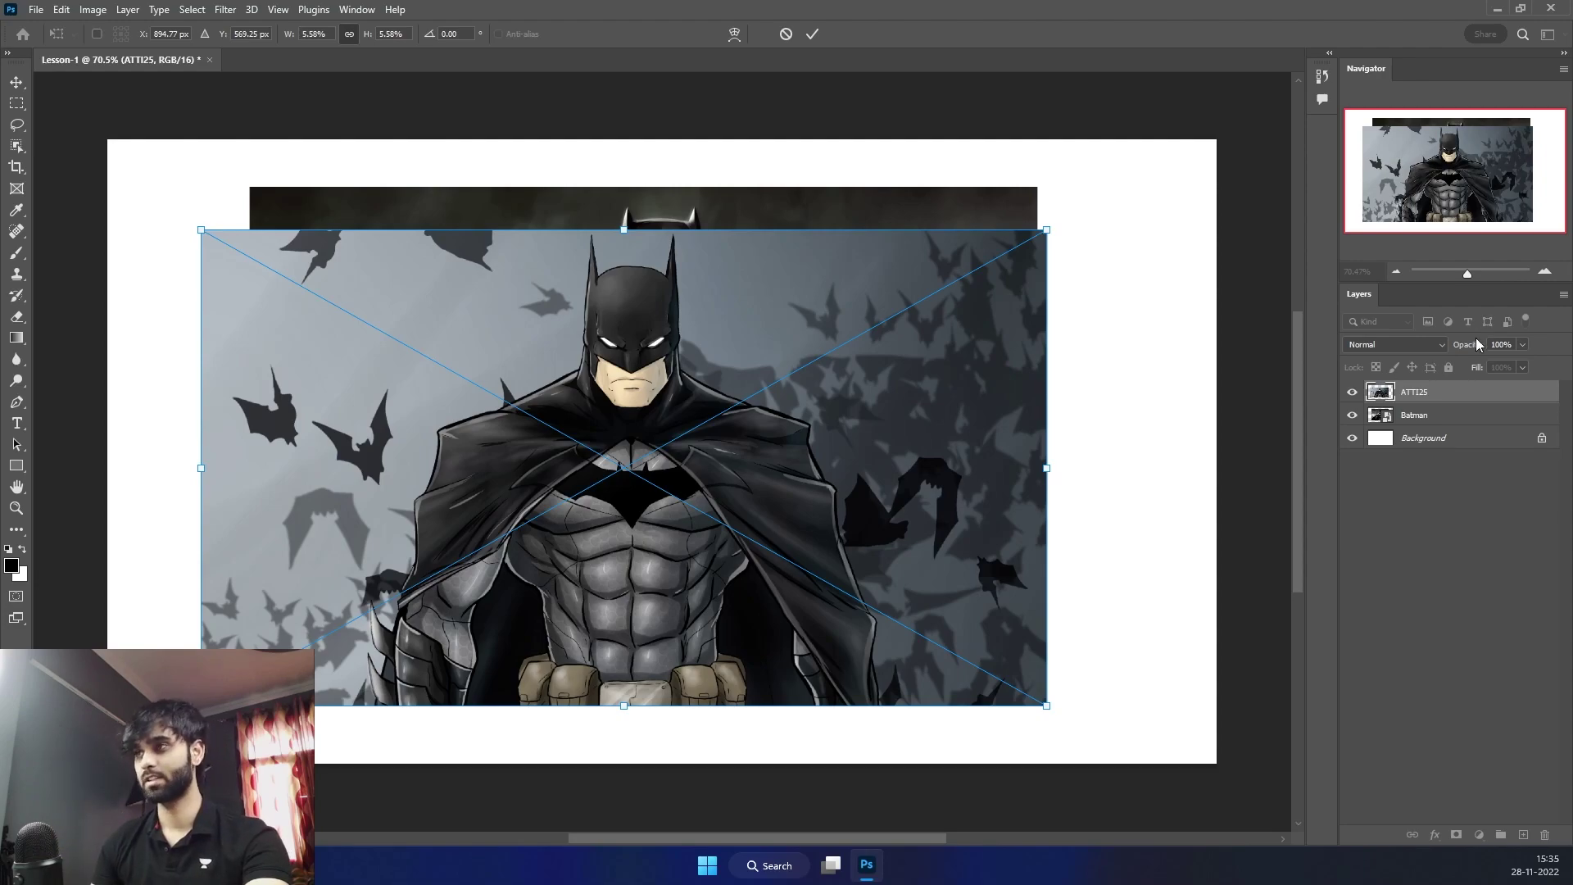
Try adjusting the ATTI25 layer's opacity, and commit the image's placement at about X 979, Y 450 px
drag(1467, 346, 1436, 355)
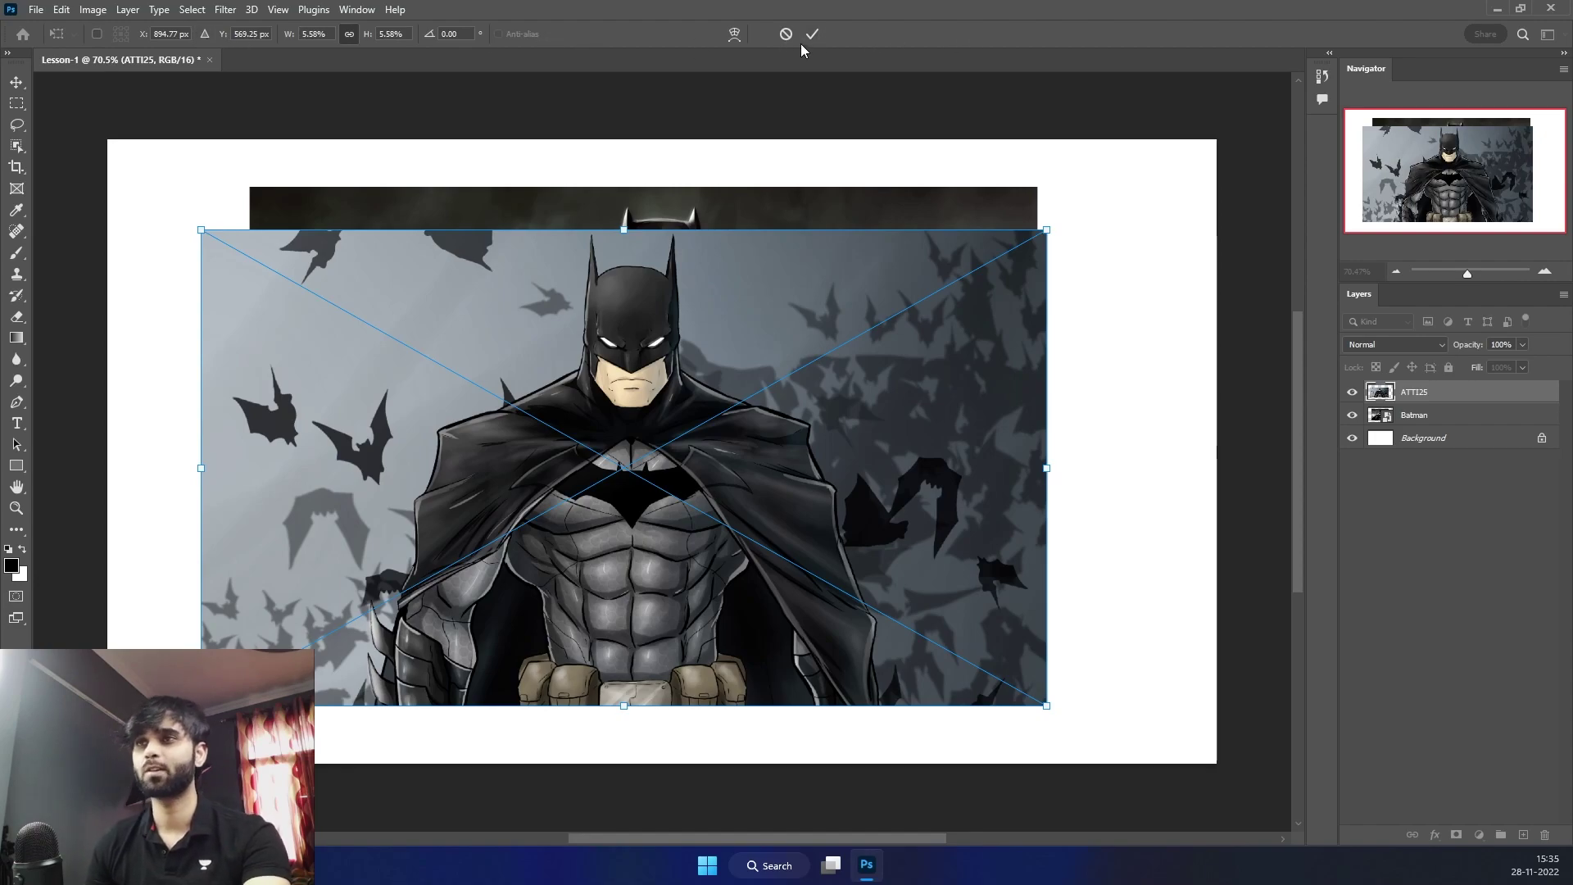
drag(754, 321, 803, 252)
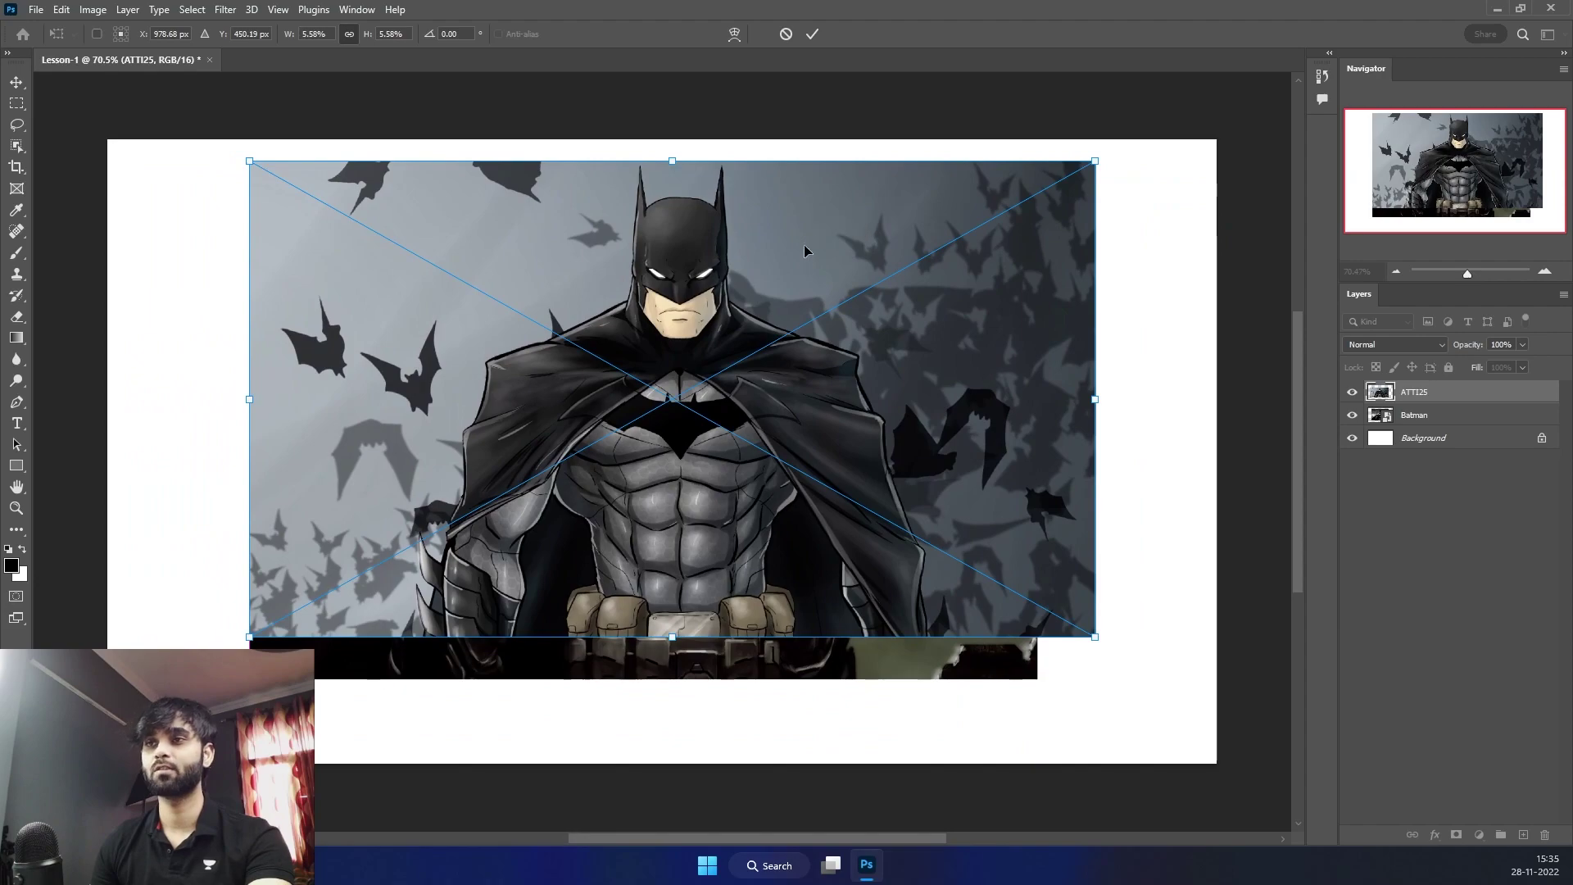
click(812, 34)
drag(771, 217, 805, 242)
click(658, 311)
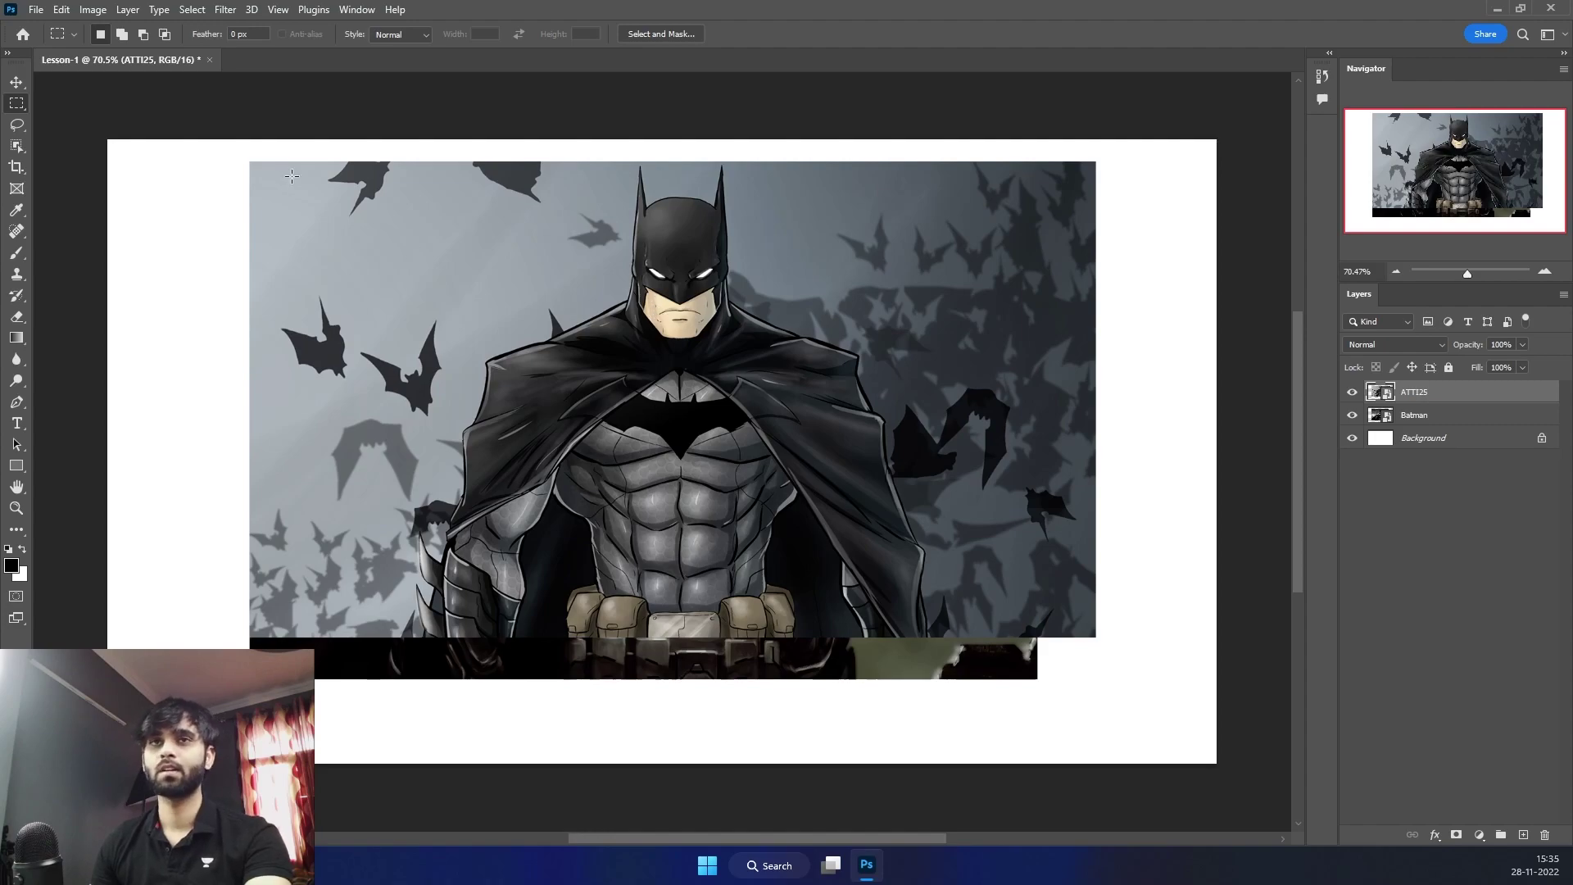
Move the ATTI25 image down over the Batman image to about X 947, Y 610 px
click(16, 82)
drag(793, 200, 1017, 391)
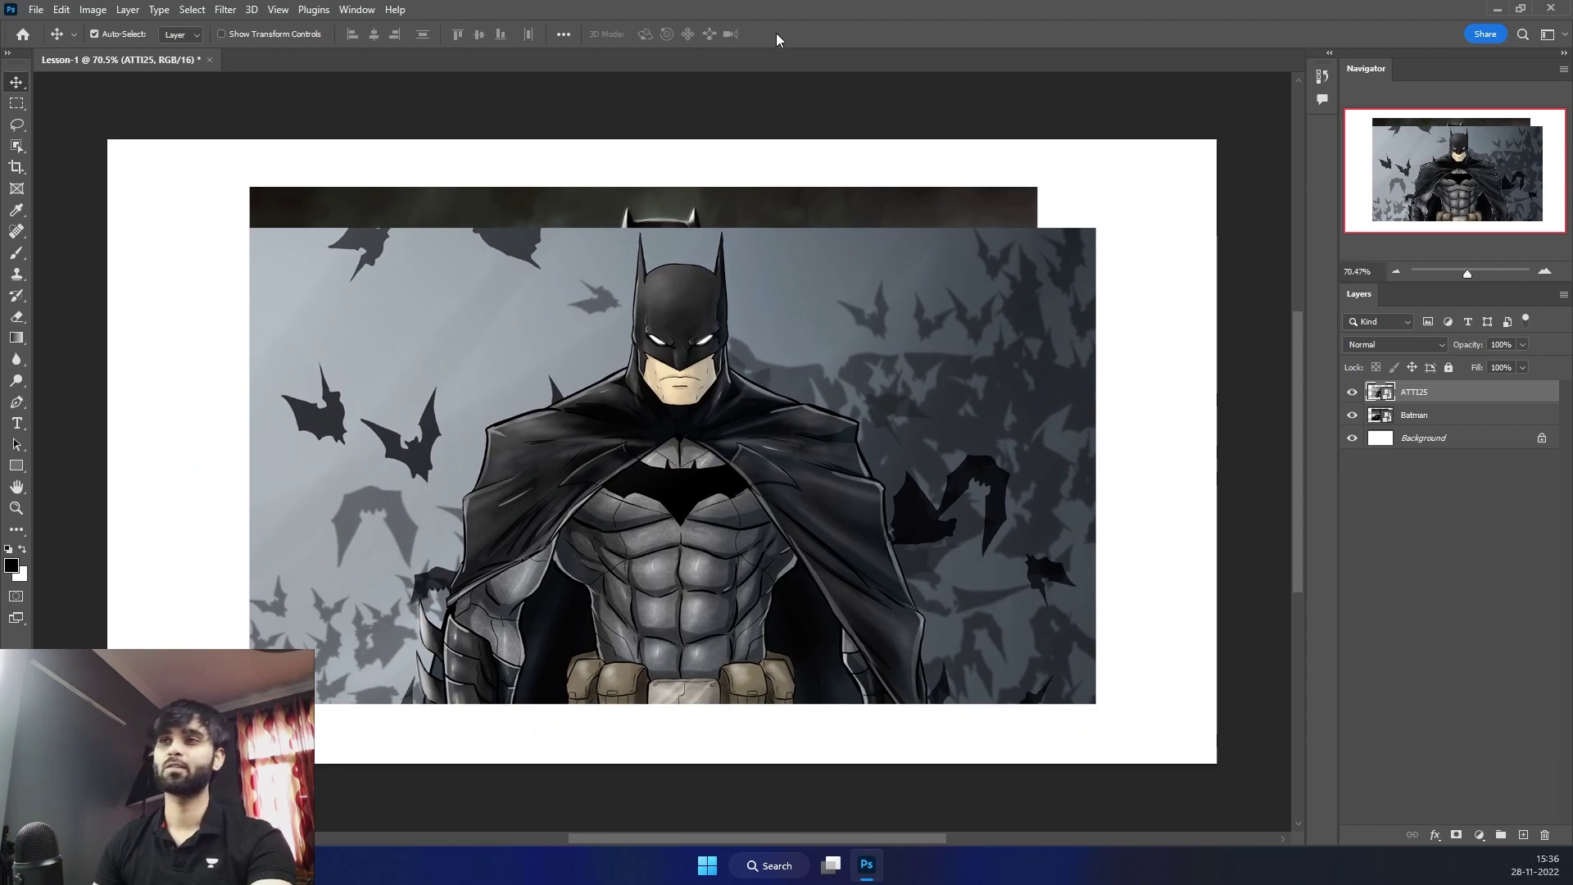
drag(1050, 452, 1040, 481)
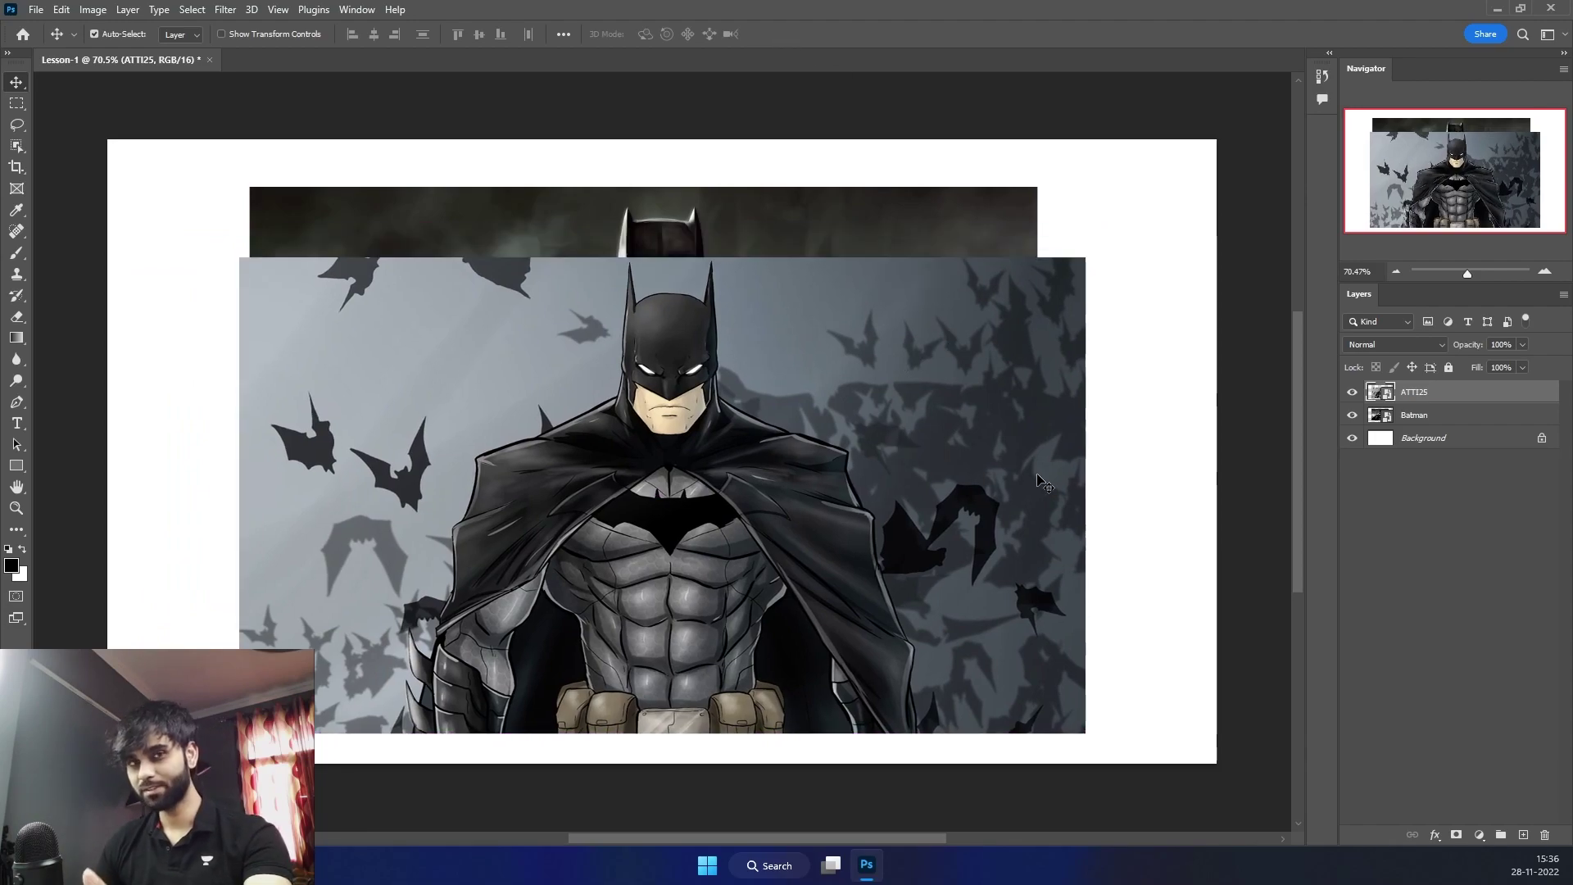
key(ctrl+z)
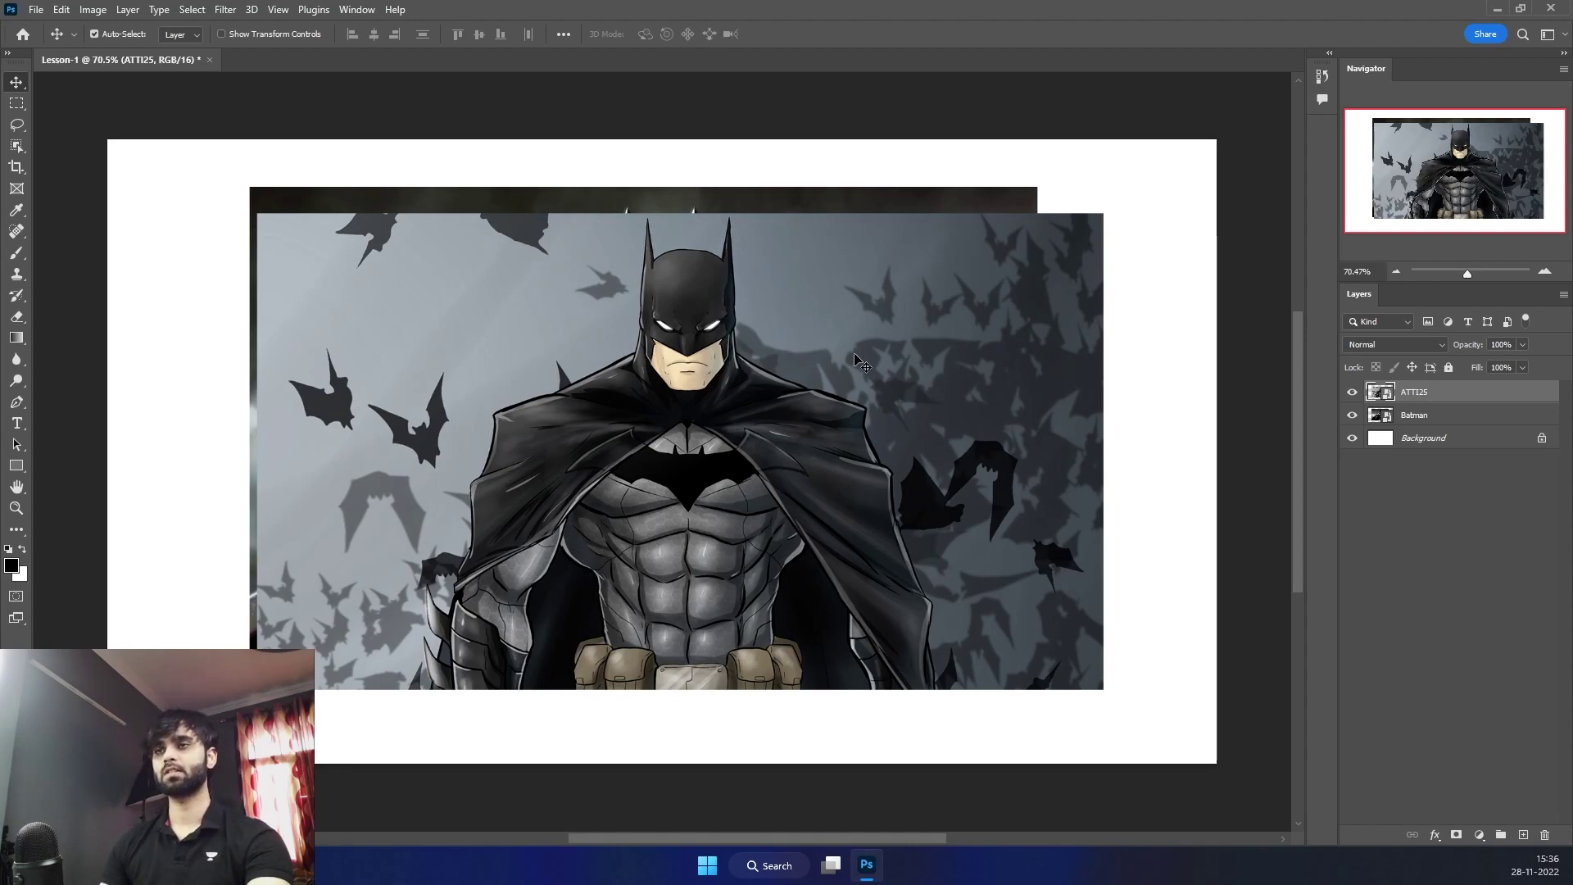
drag(855, 358, 829, 399)
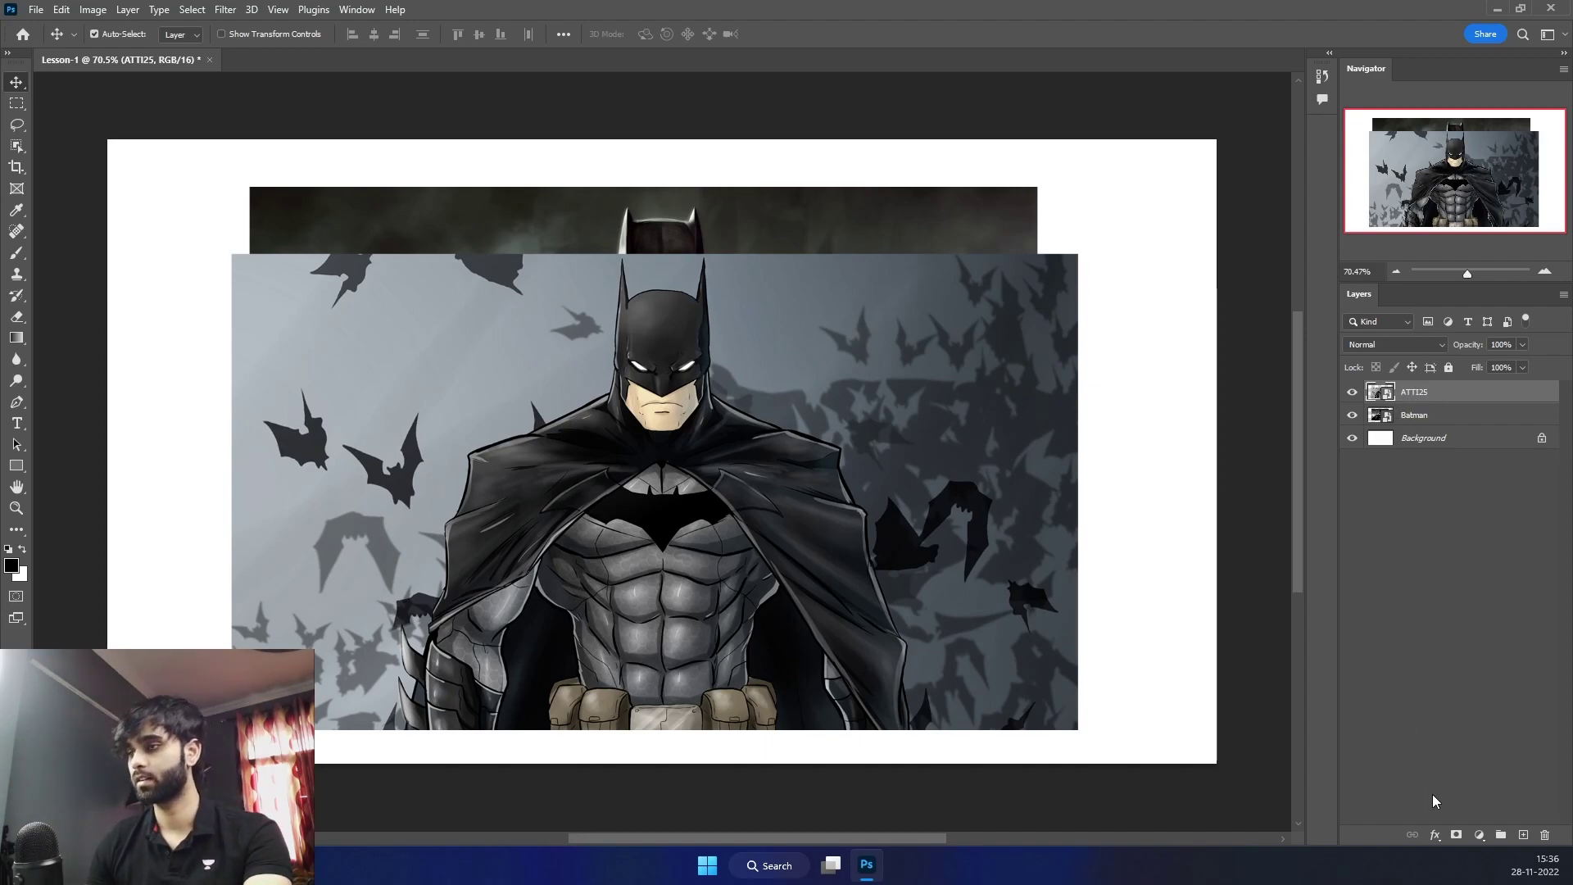
Rasterize the ATTI25 layer and scale it down proportionally to about 14% toward its lower-left corner
right_click(1403, 392)
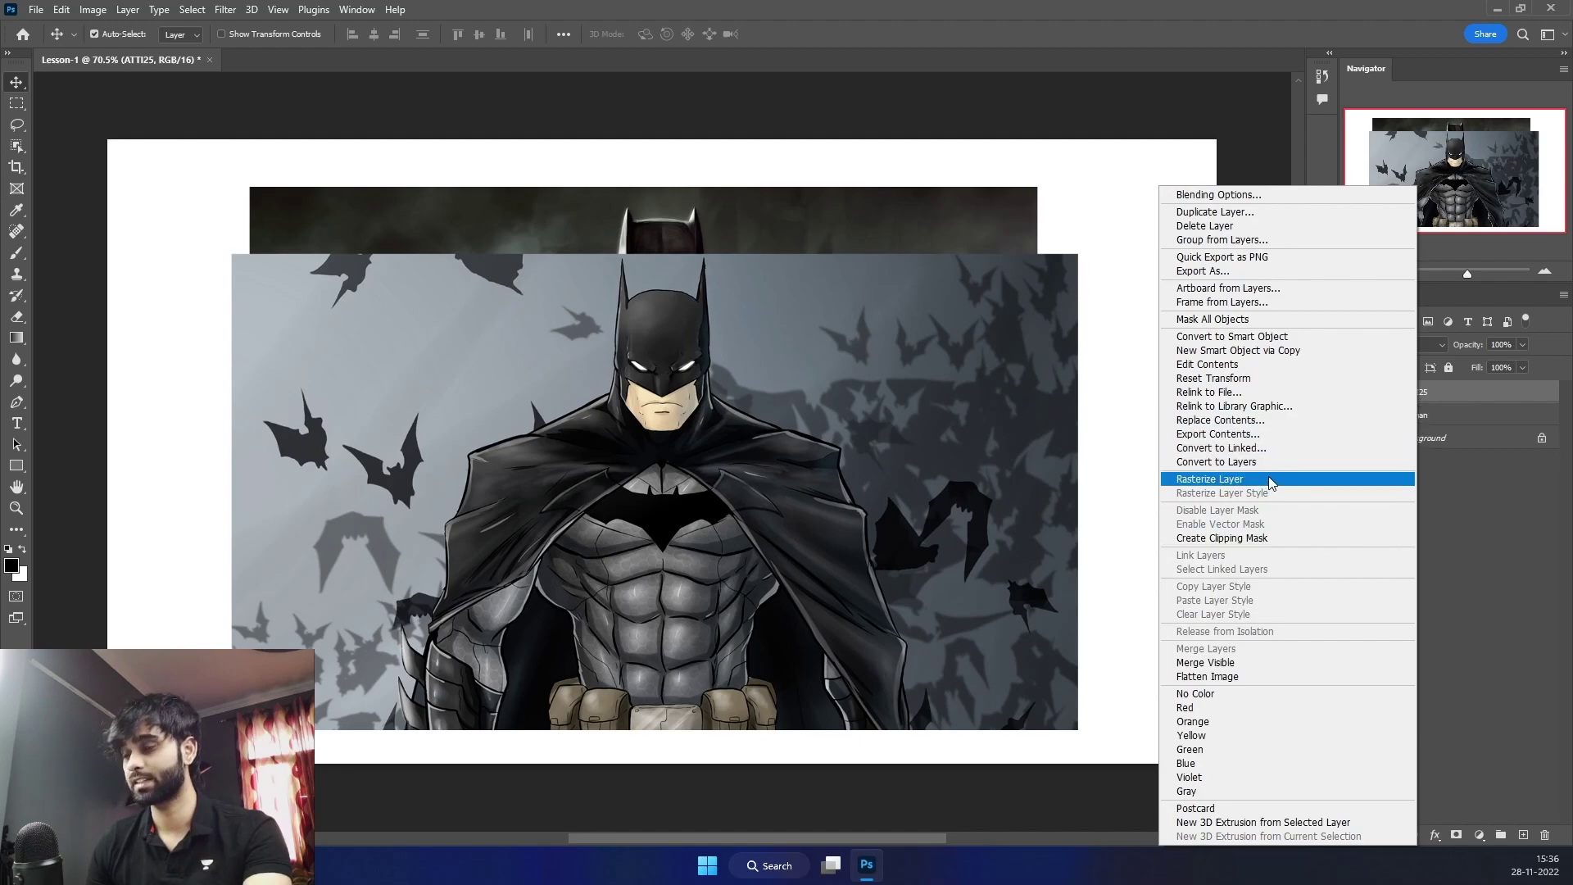
click(1245, 480)
key(ctrl+t)
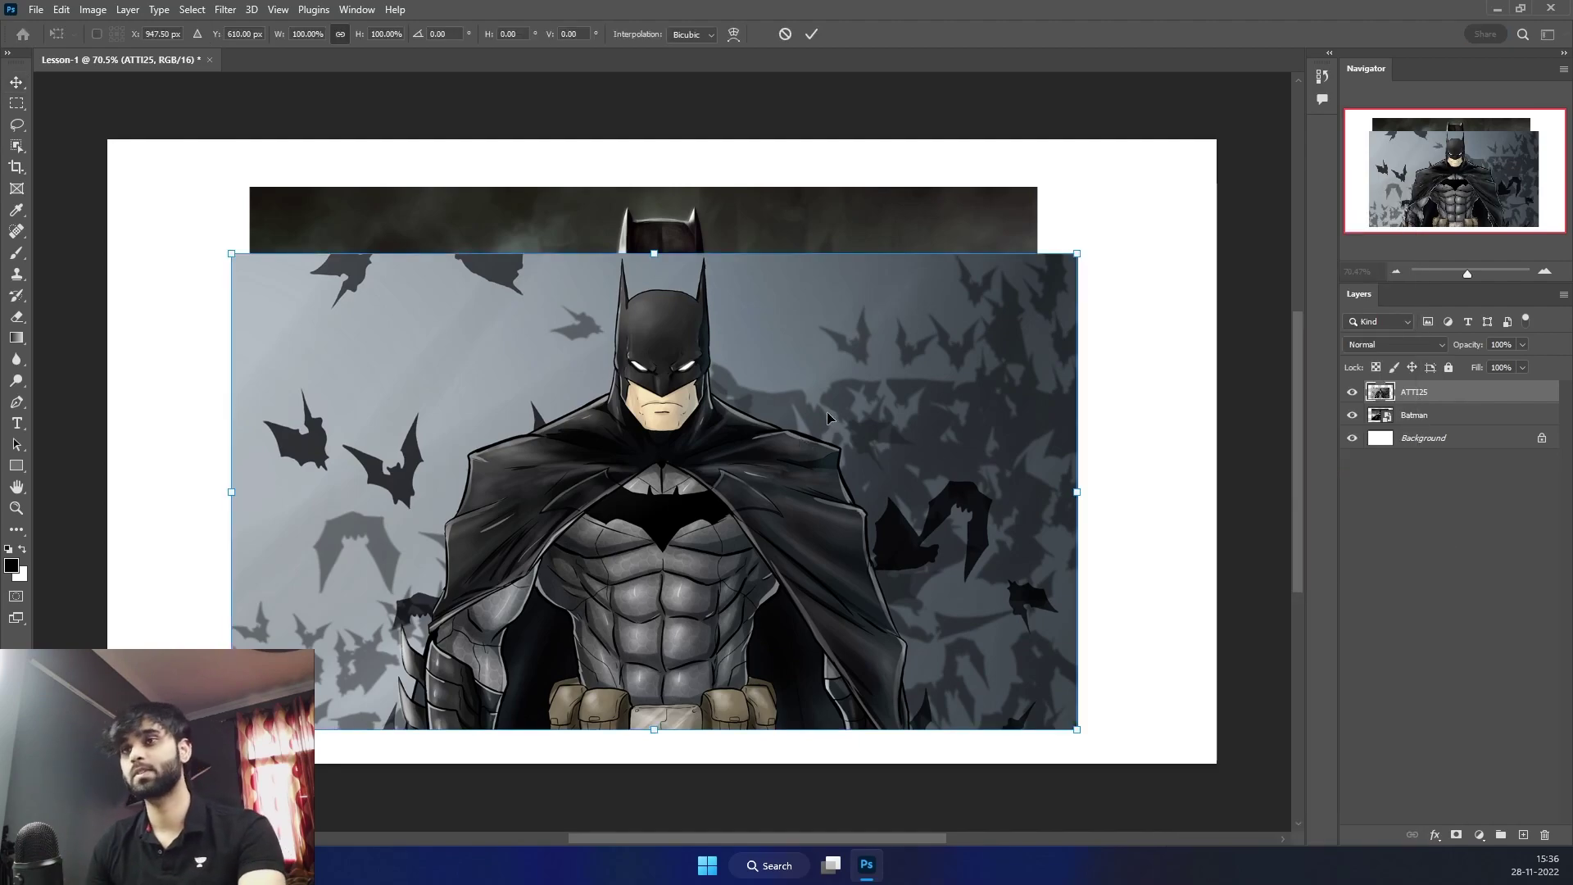
drag(1075, 254, 347, 665)
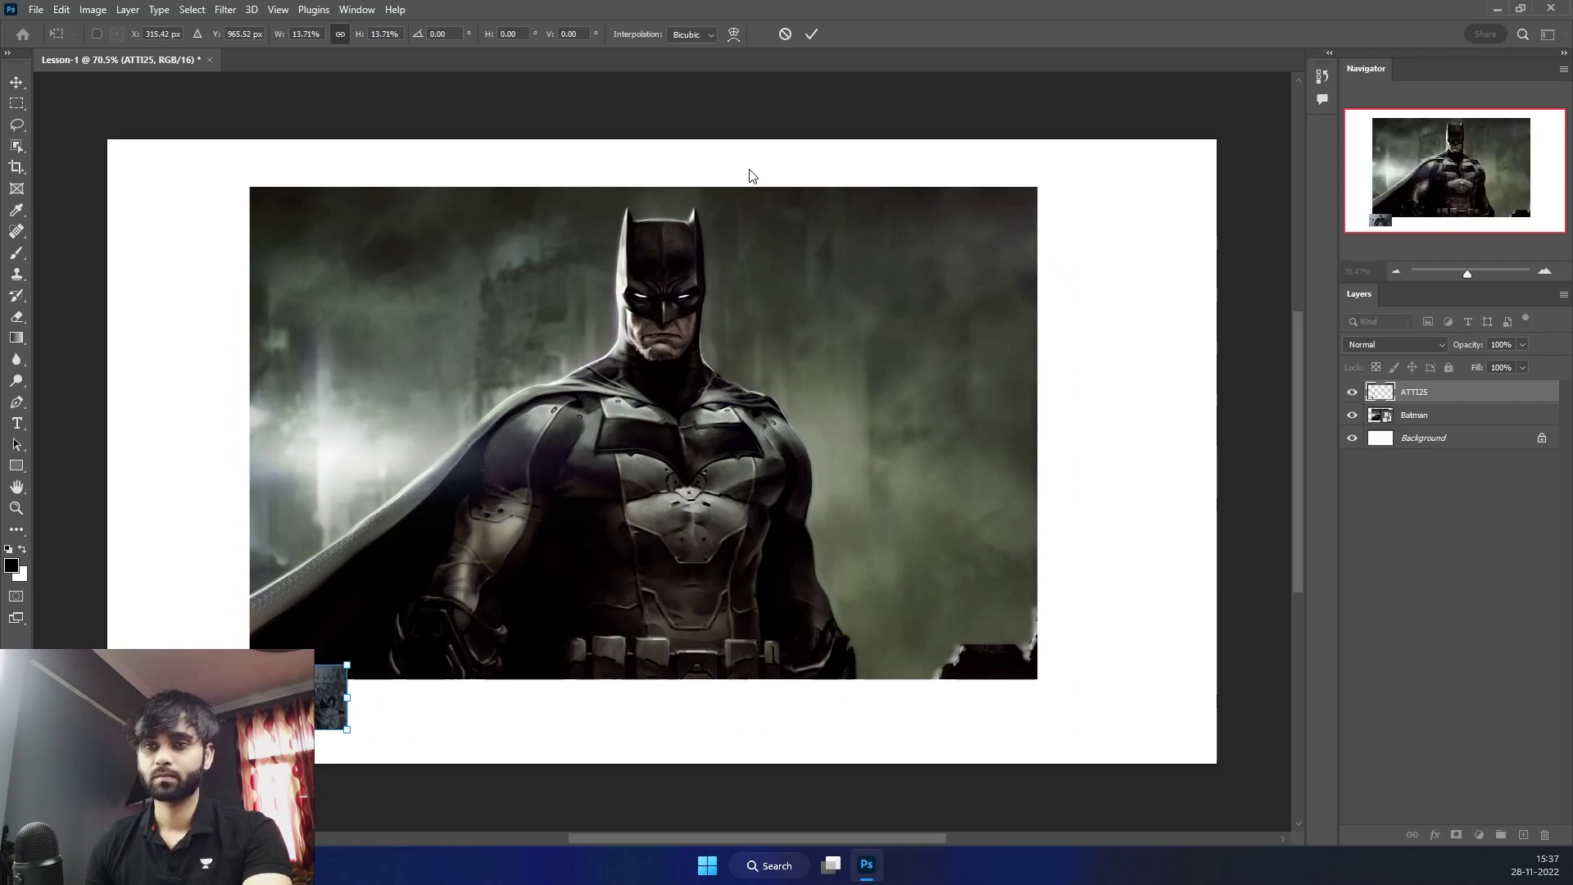
click(810, 37)
Try enlarging the shrunken rasterized ATTI25 image to about 728%, and undo both scalings
key(ctrl+t)
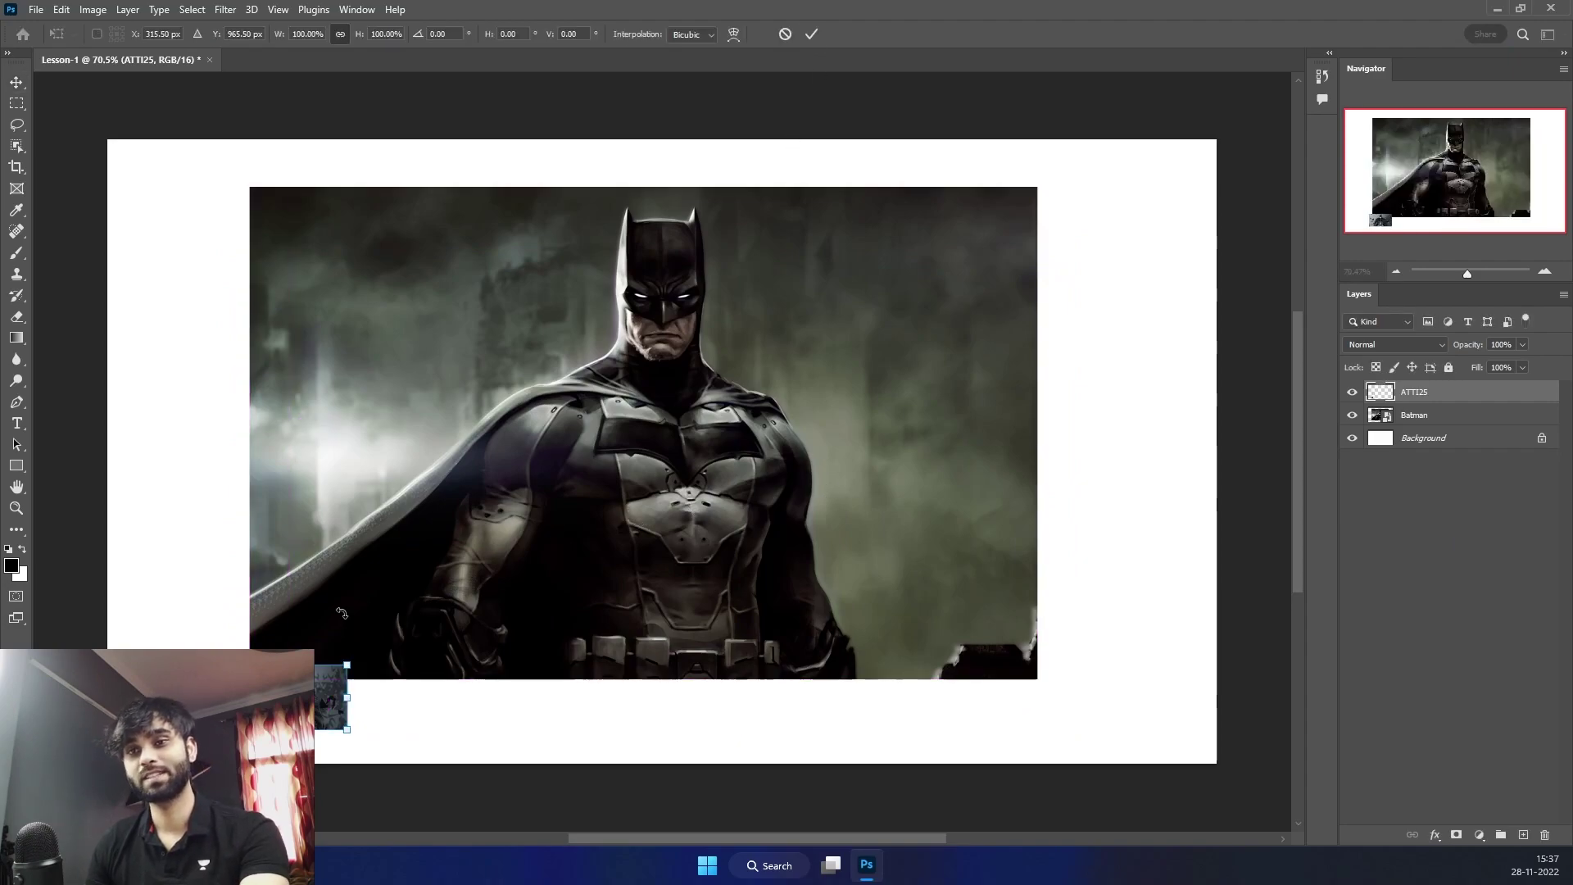
drag(346, 664, 1075, 254)
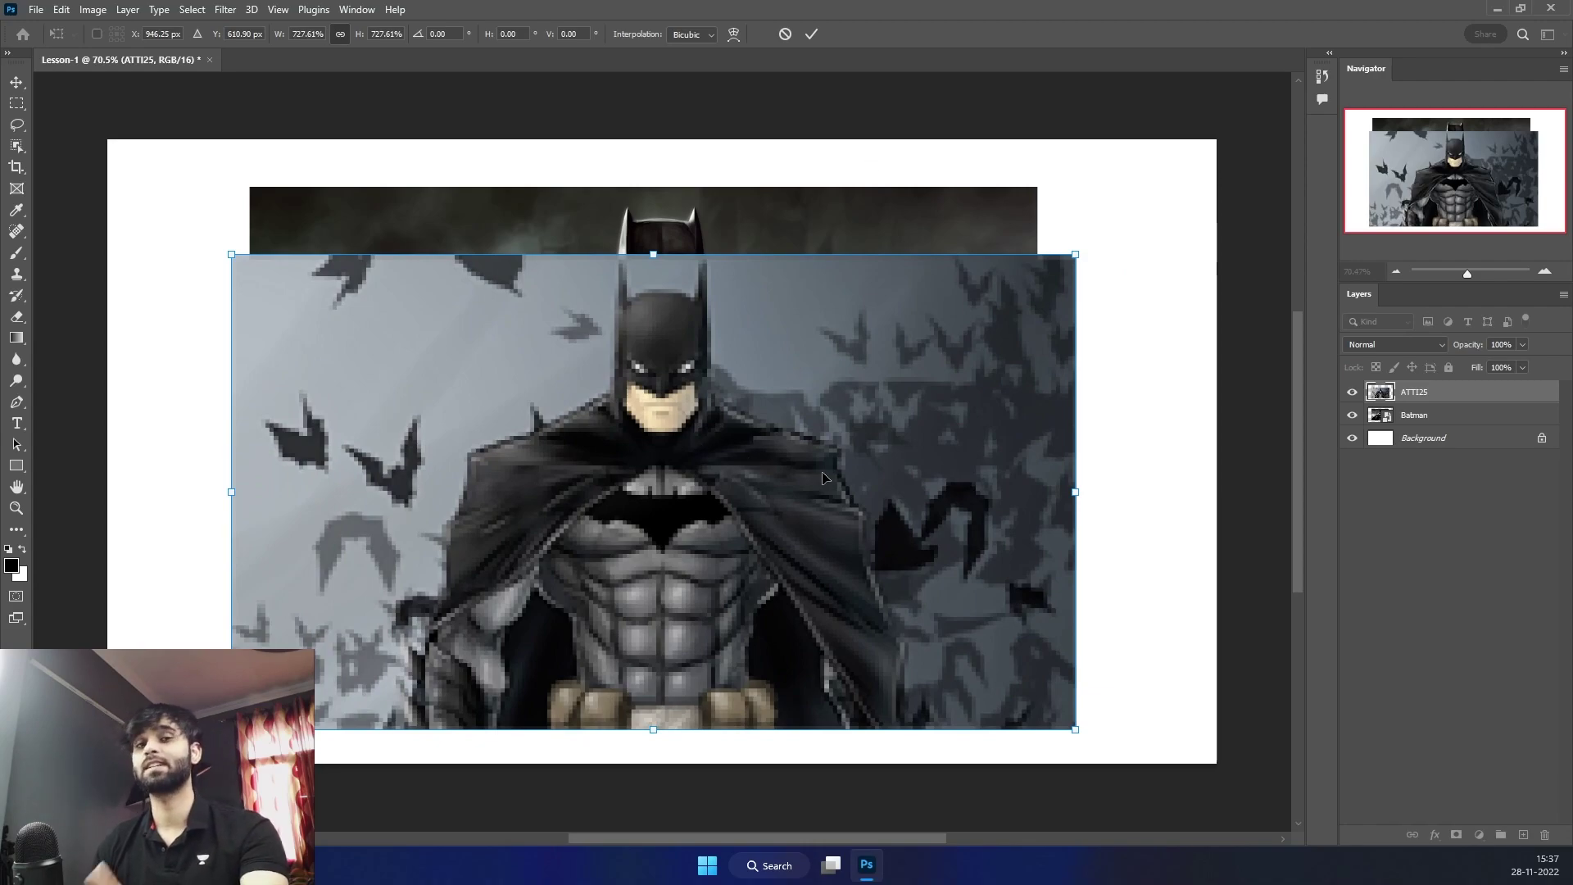
click(816, 34)
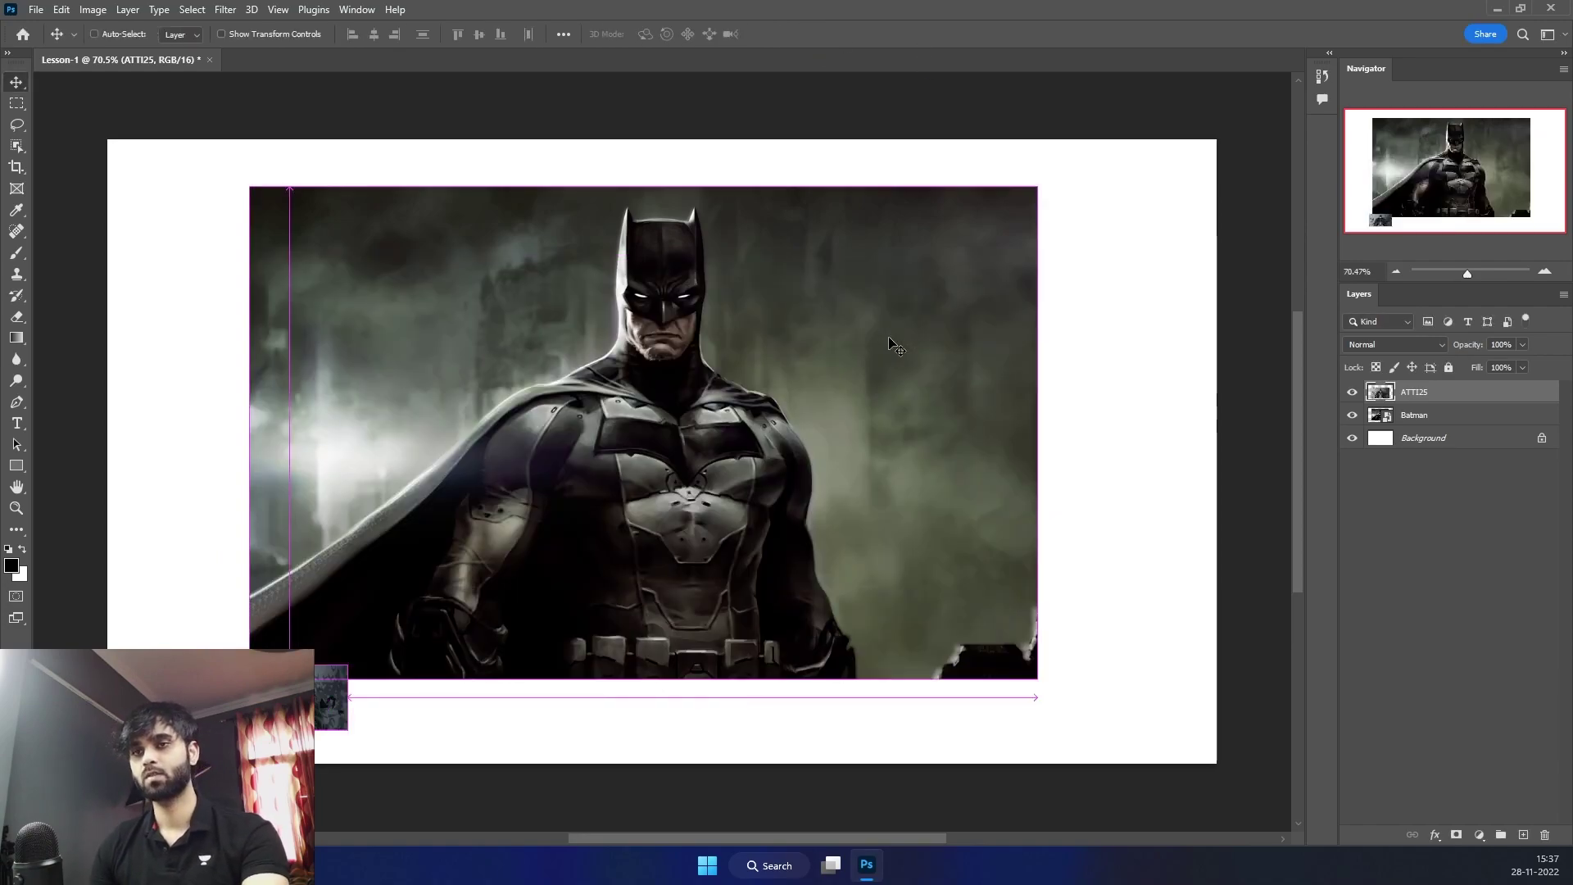
key(ctrl)
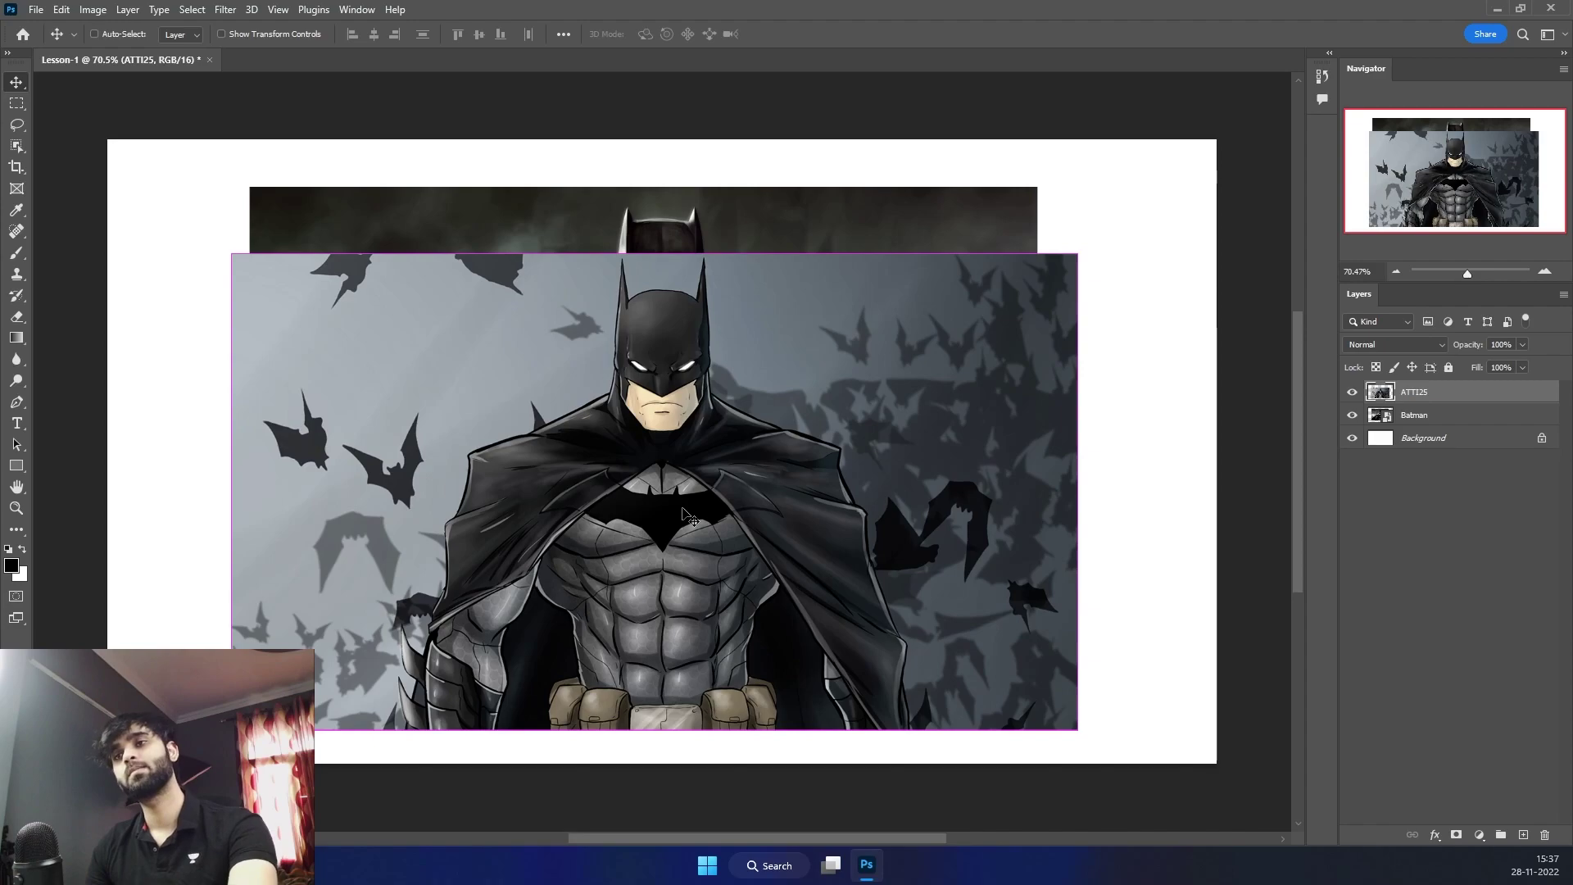
Close the ATTI25 layer's transform at 100% scale and convert the layer to a smart object
key(ctrl+t)
mouse_move(1077, 254)
mouse_down()
mouse_move(1221, 131)
mouse_move(1084, 246)
mouse_up()
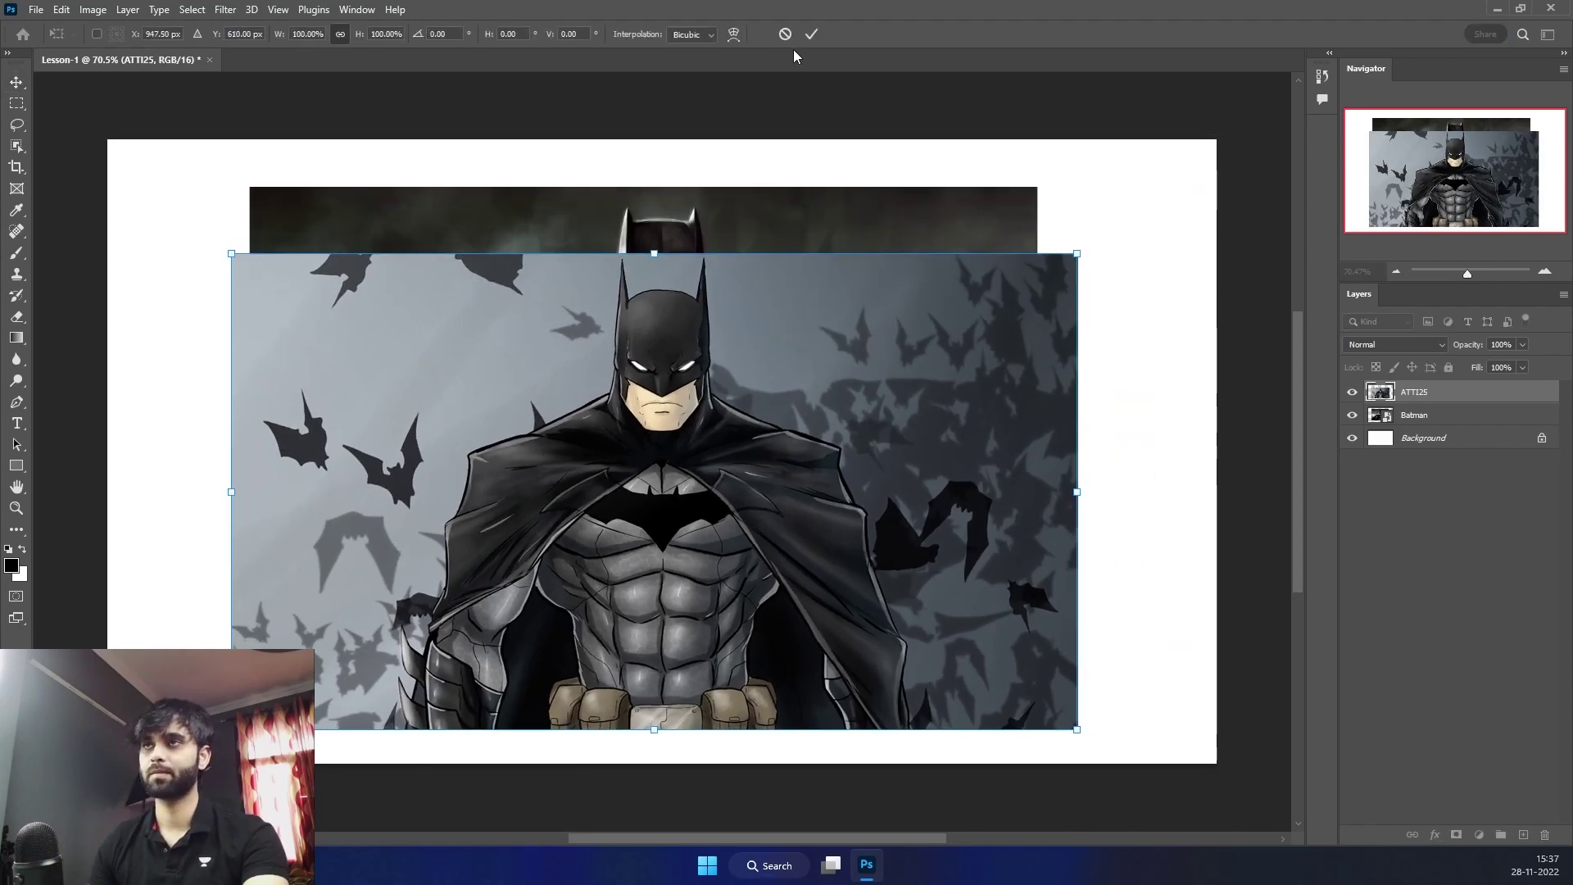
click(811, 33)
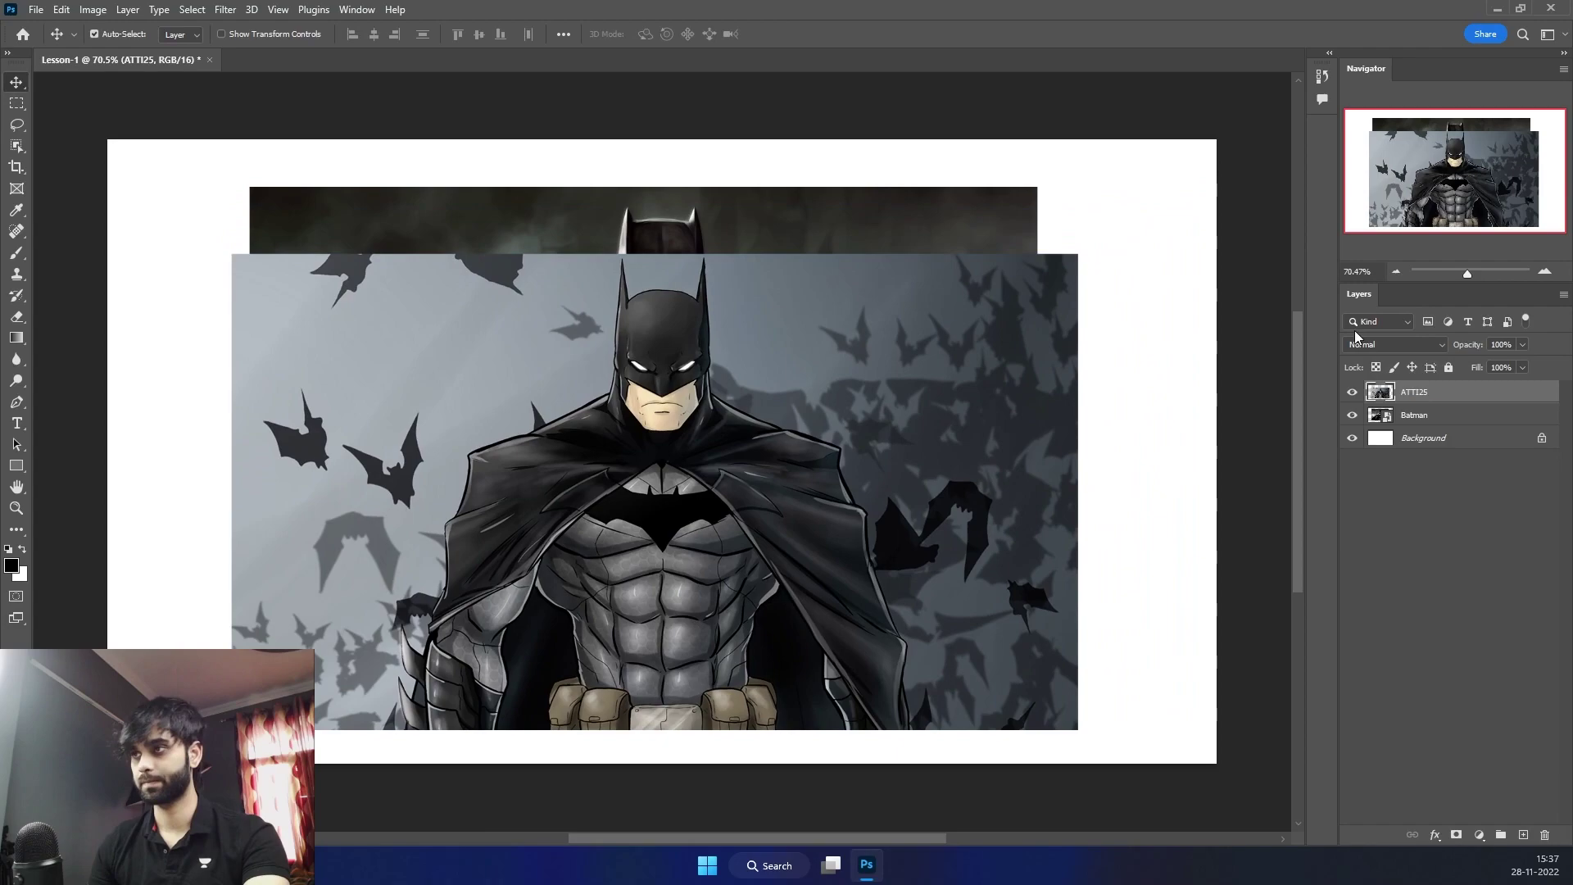
right_click(1413, 401)
click(1275, 431)
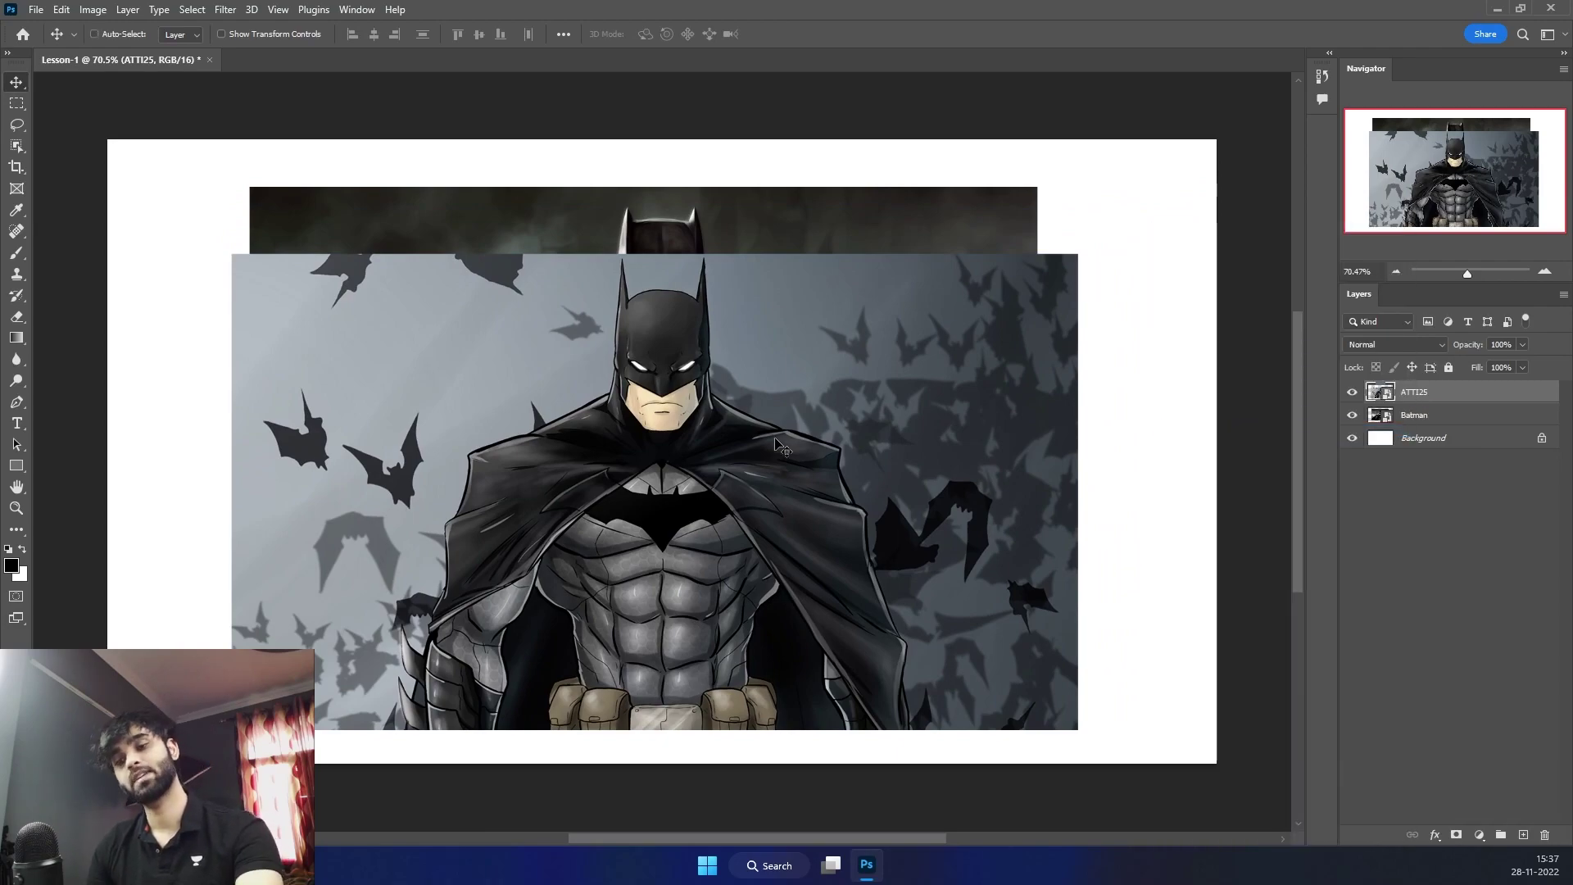
Scale the ATTI25 smart object down to a small thumbnail at its lower-left corner
key(ctrl+t)
drag(1076, 255, 419, 625)
click(811, 34)
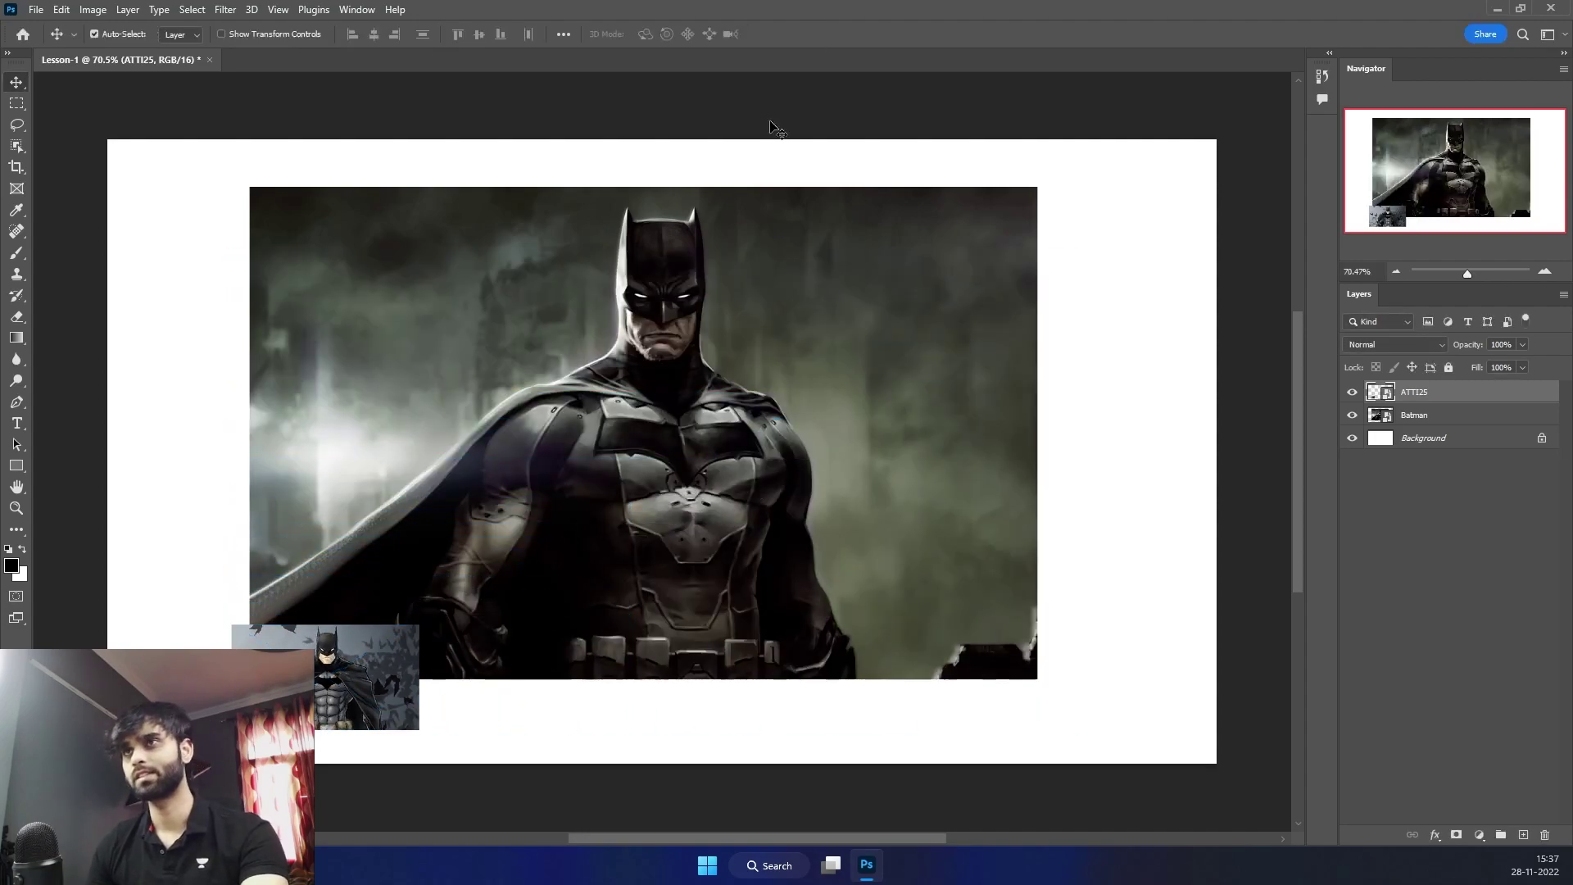
Enlarge the ATTI25 smart object to about 113% and move it to about X 943, Y 508 px
key(ctrl+t)
drag(418, 624, 1190, 189)
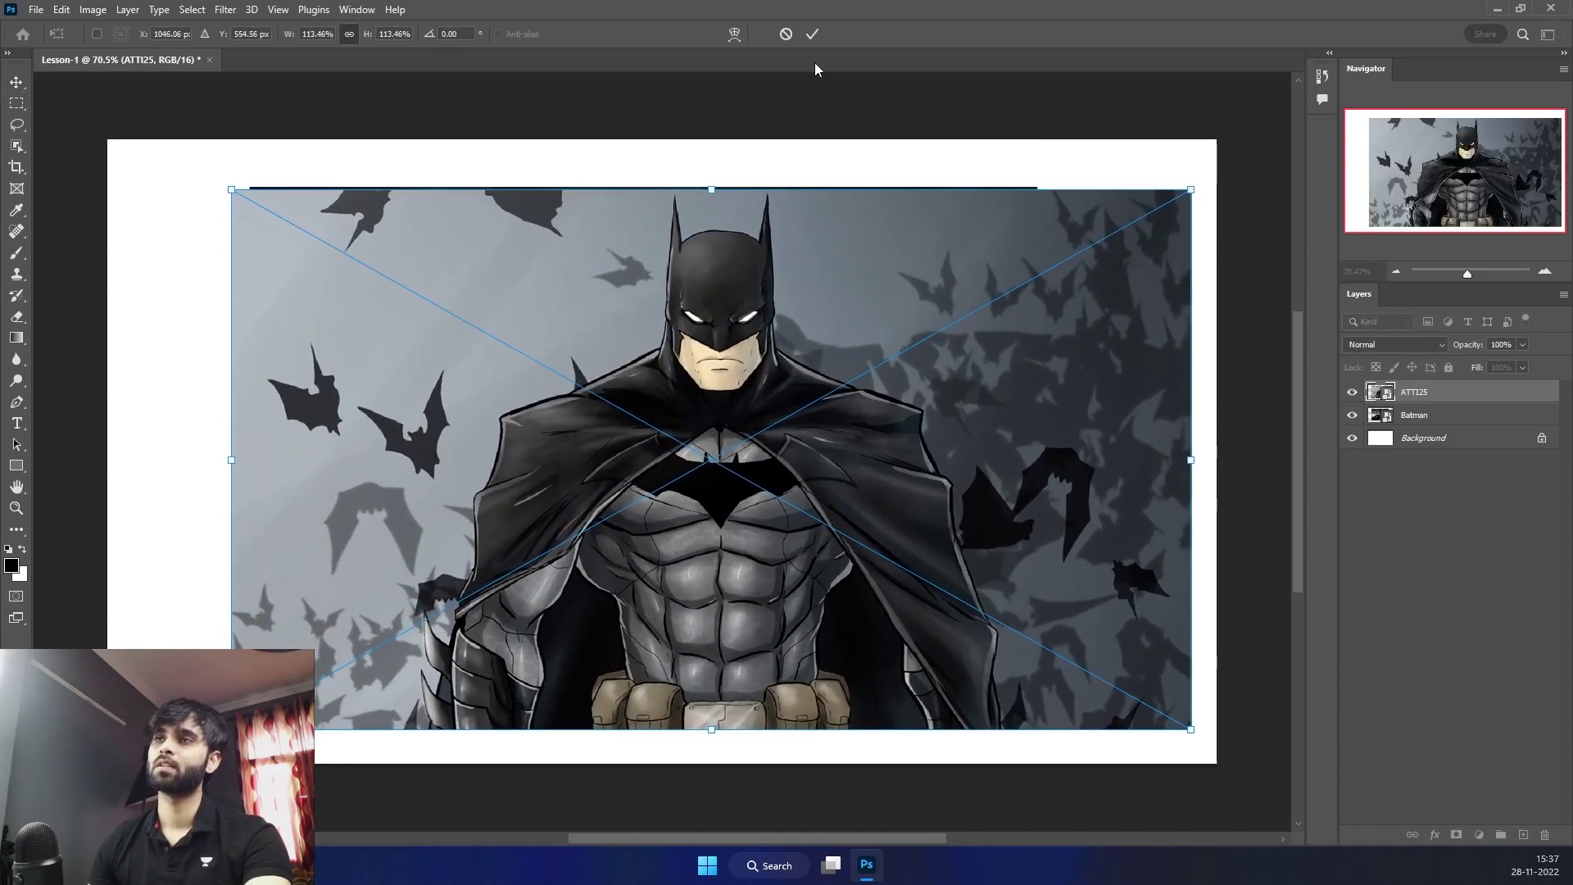
click(812, 34)
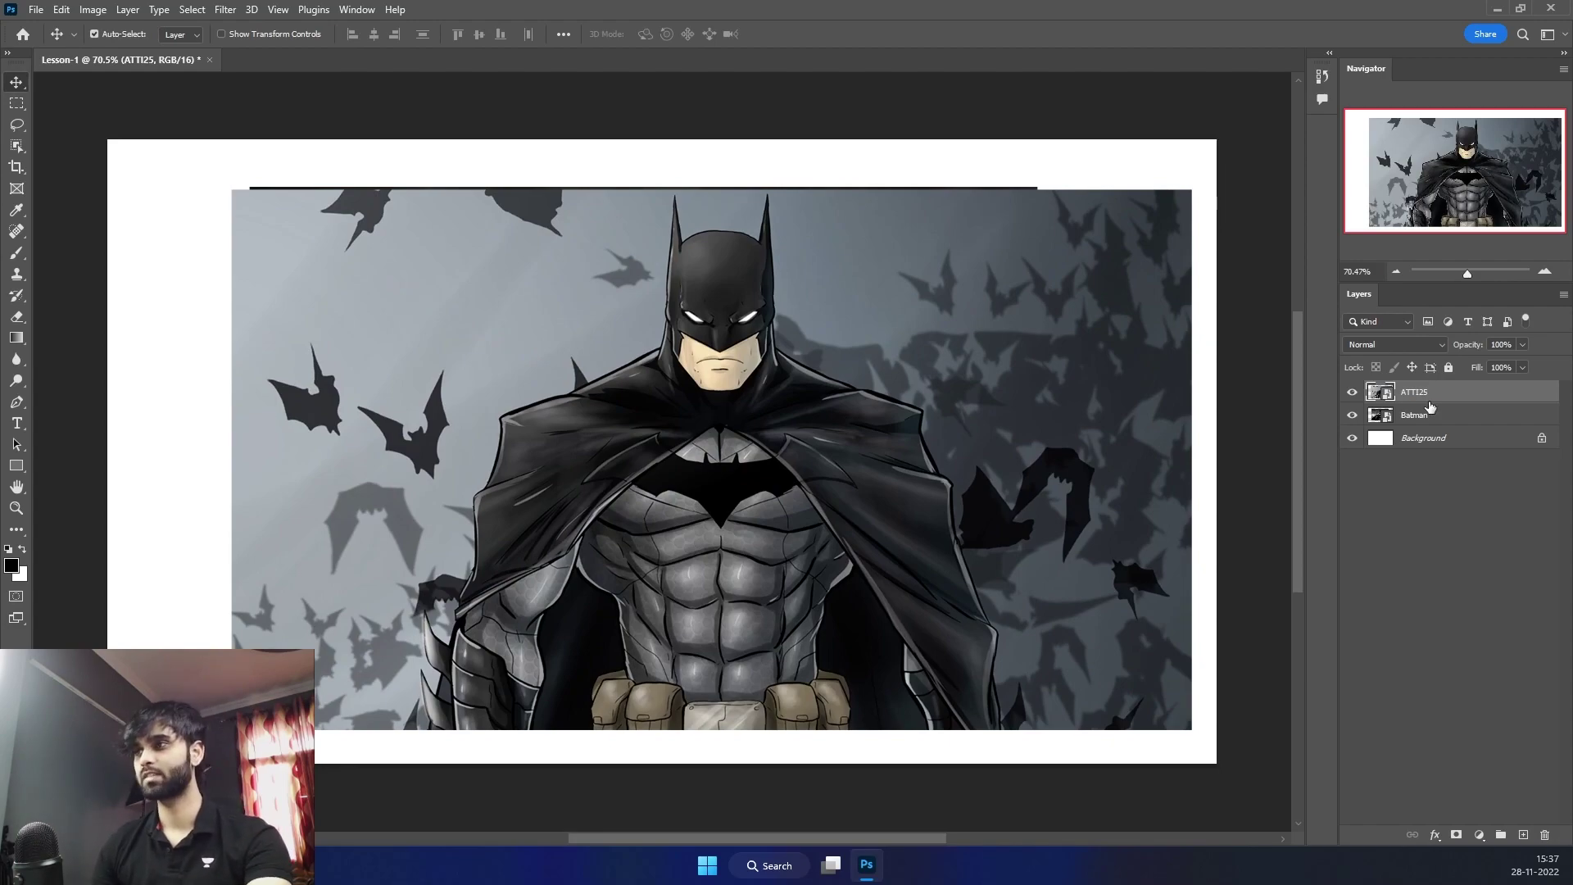
drag(921, 366, 860, 342)
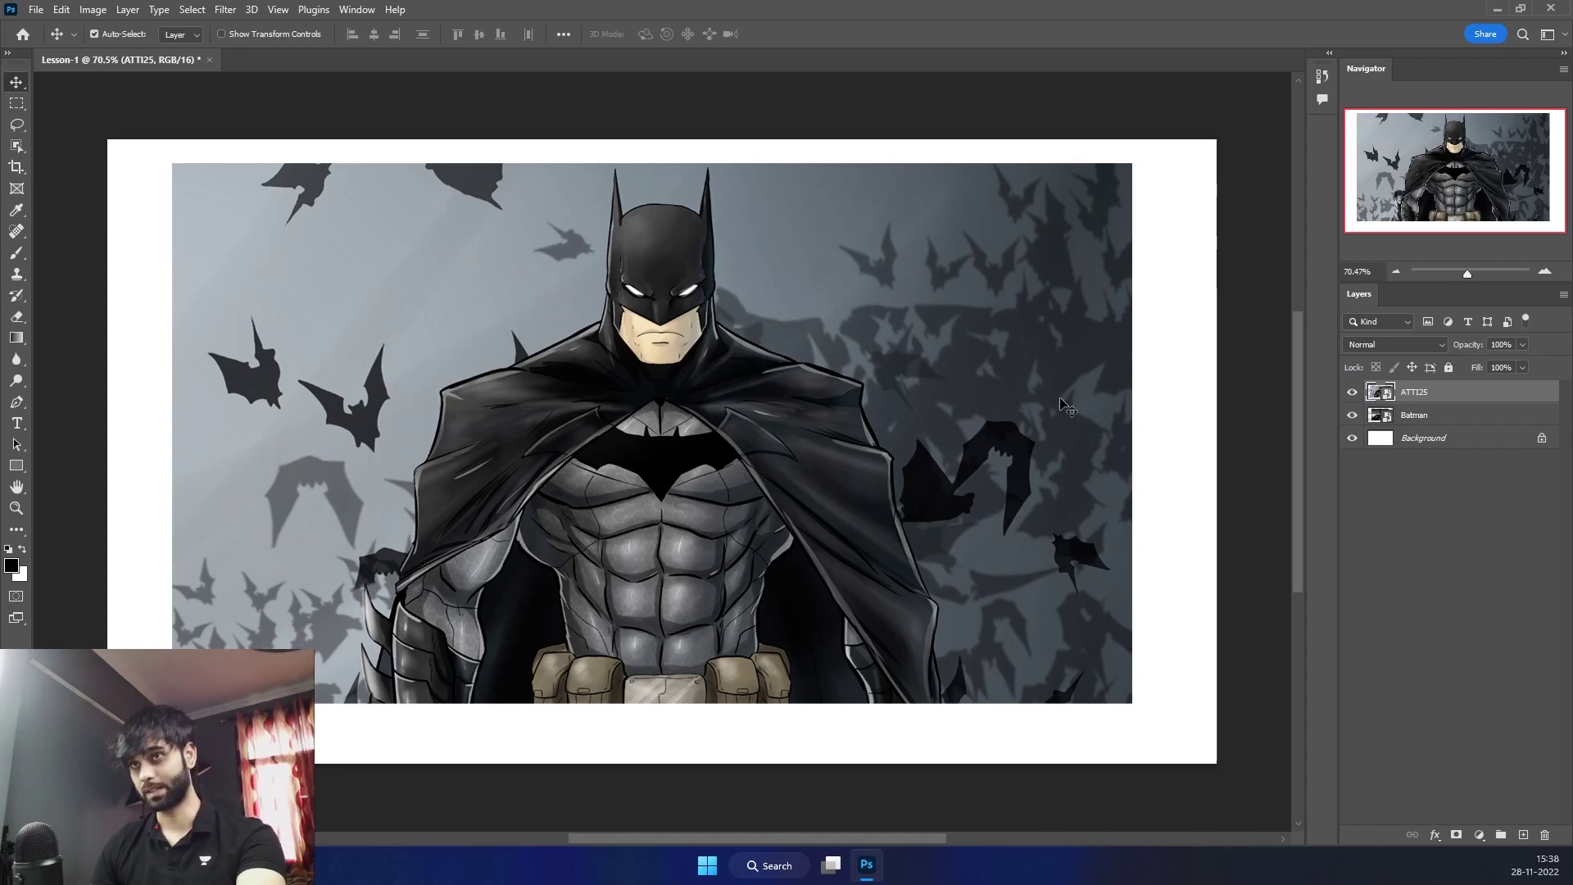
Try using the Eraser on the ATTI25 smart object, and decline to rasterize it
click(17, 317)
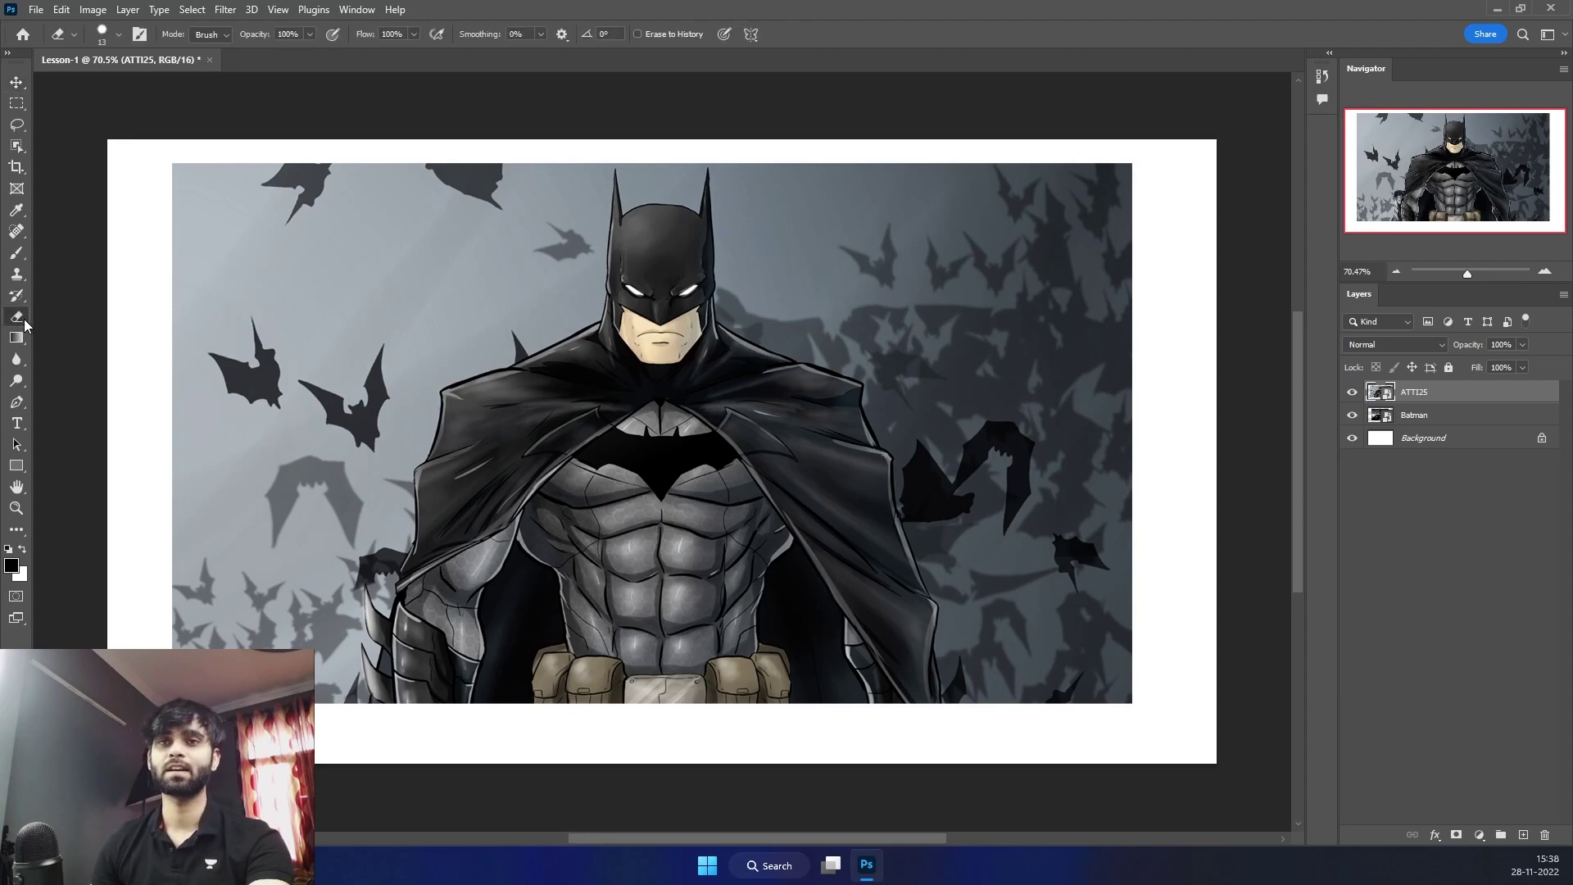
click(16, 124)
click(18, 319)
click(375, 297)
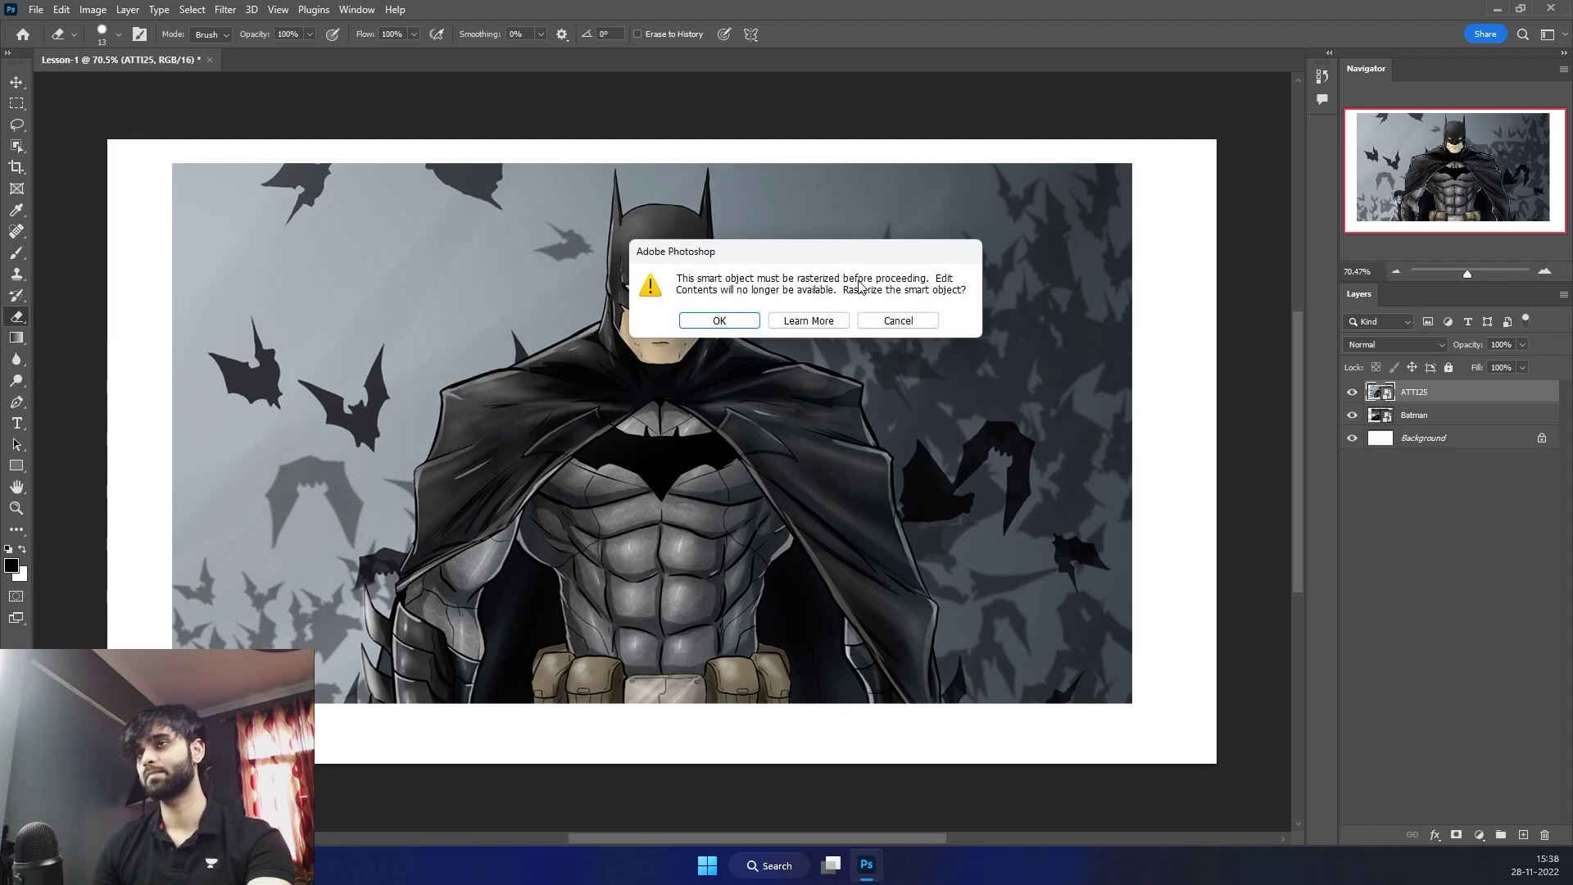
key(Escape)
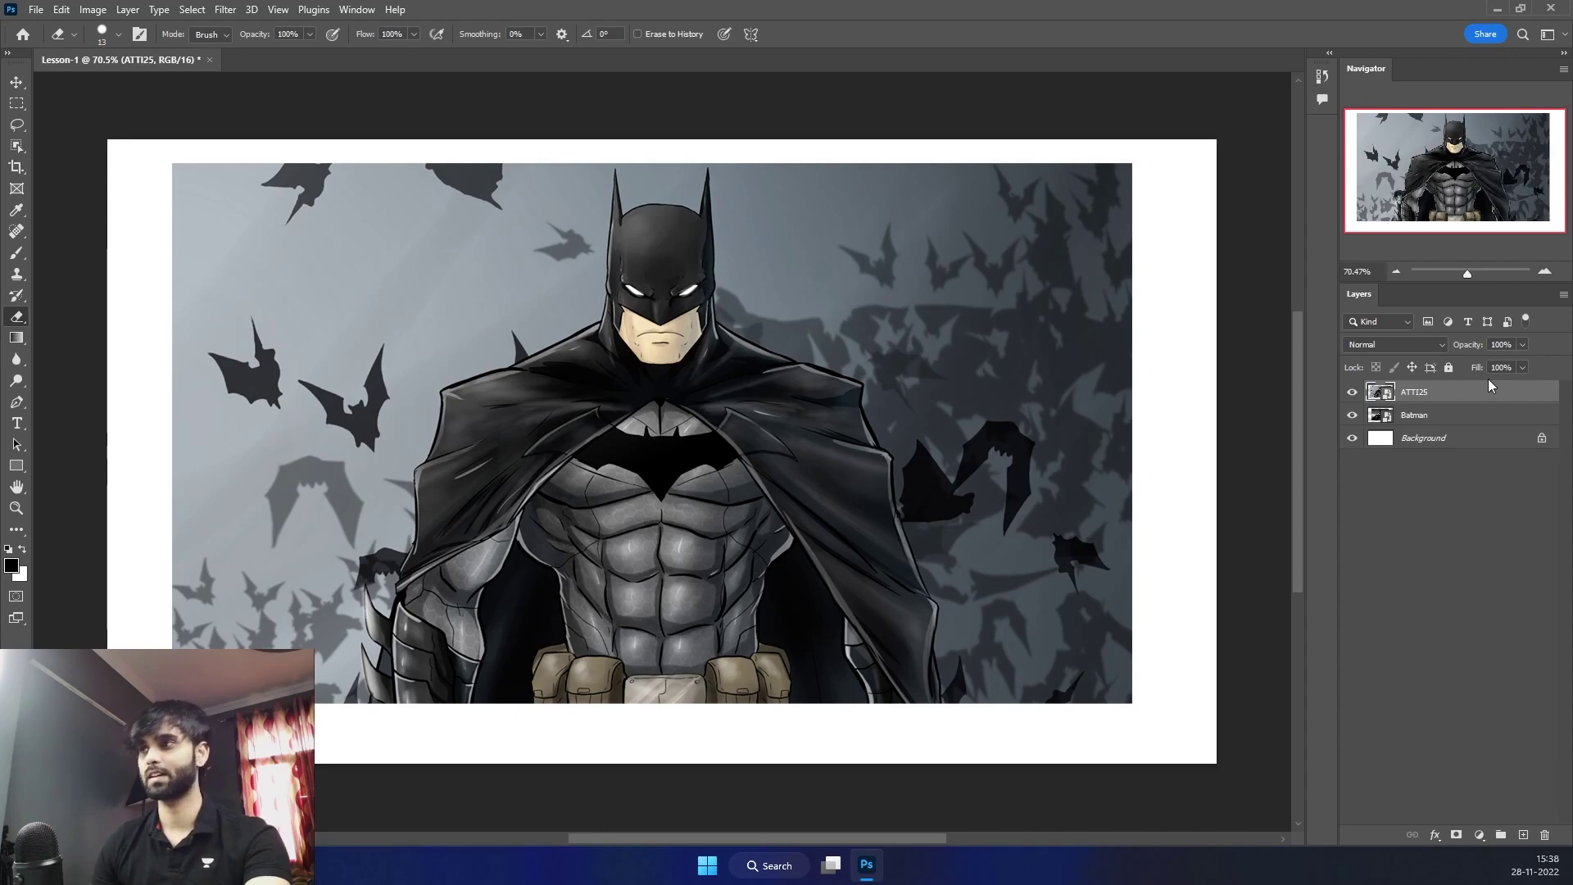
Rasterize the ATTI25 layer, try a 118 px Eraser stroke across the sky beside Batman, and undo the erasing
right_click(1427, 397)
click(1338, 480)
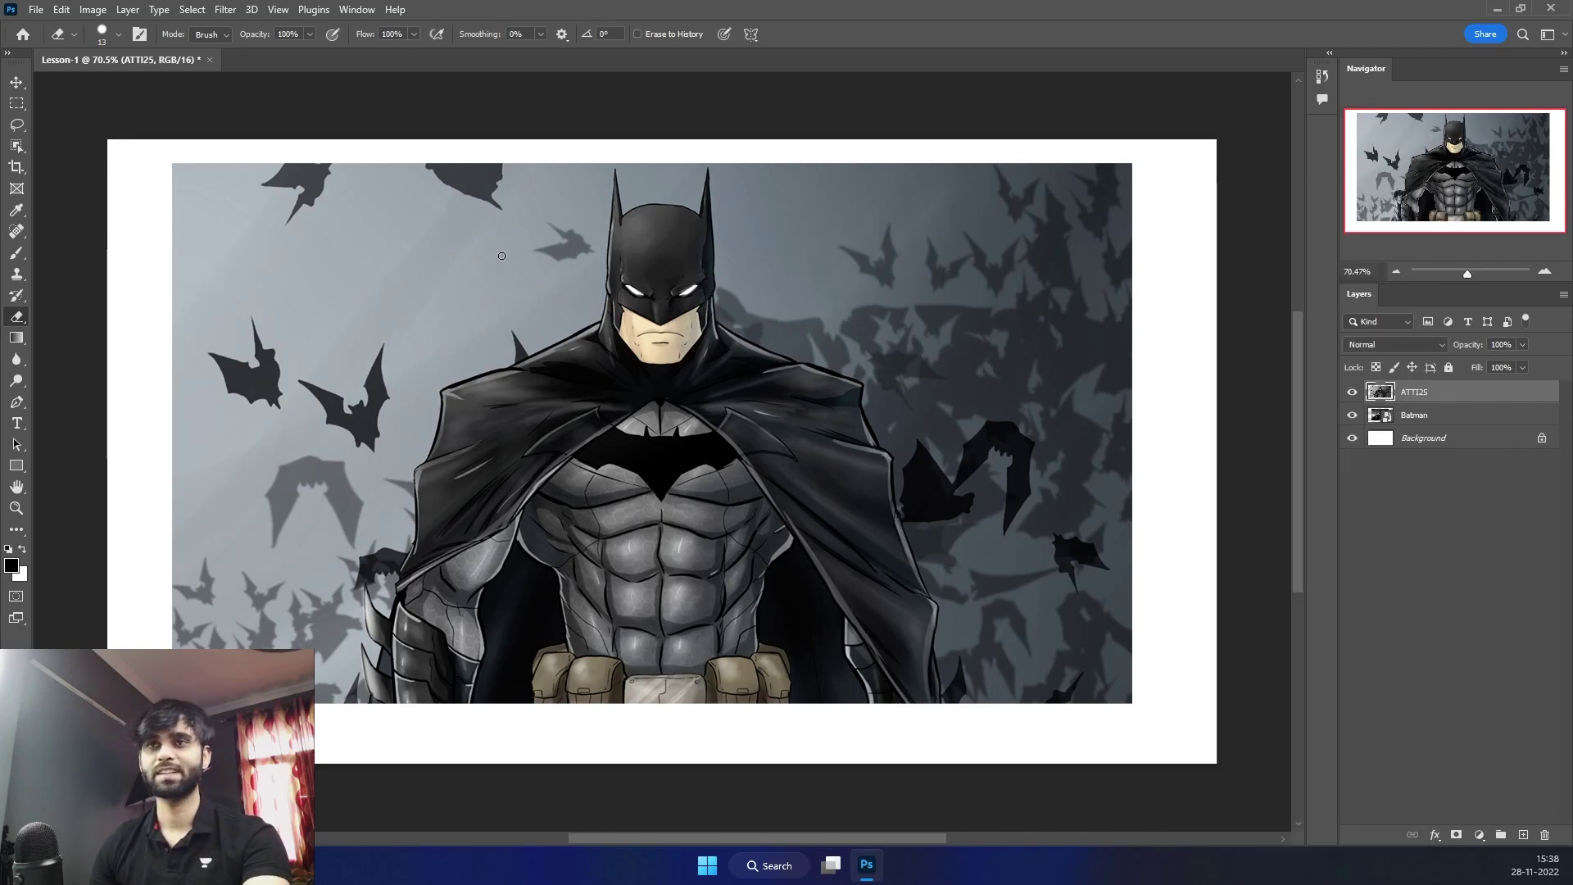
drag(235, 270, 275, 257)
drag(232, 208, 456, 309)
key(ctrl+z)
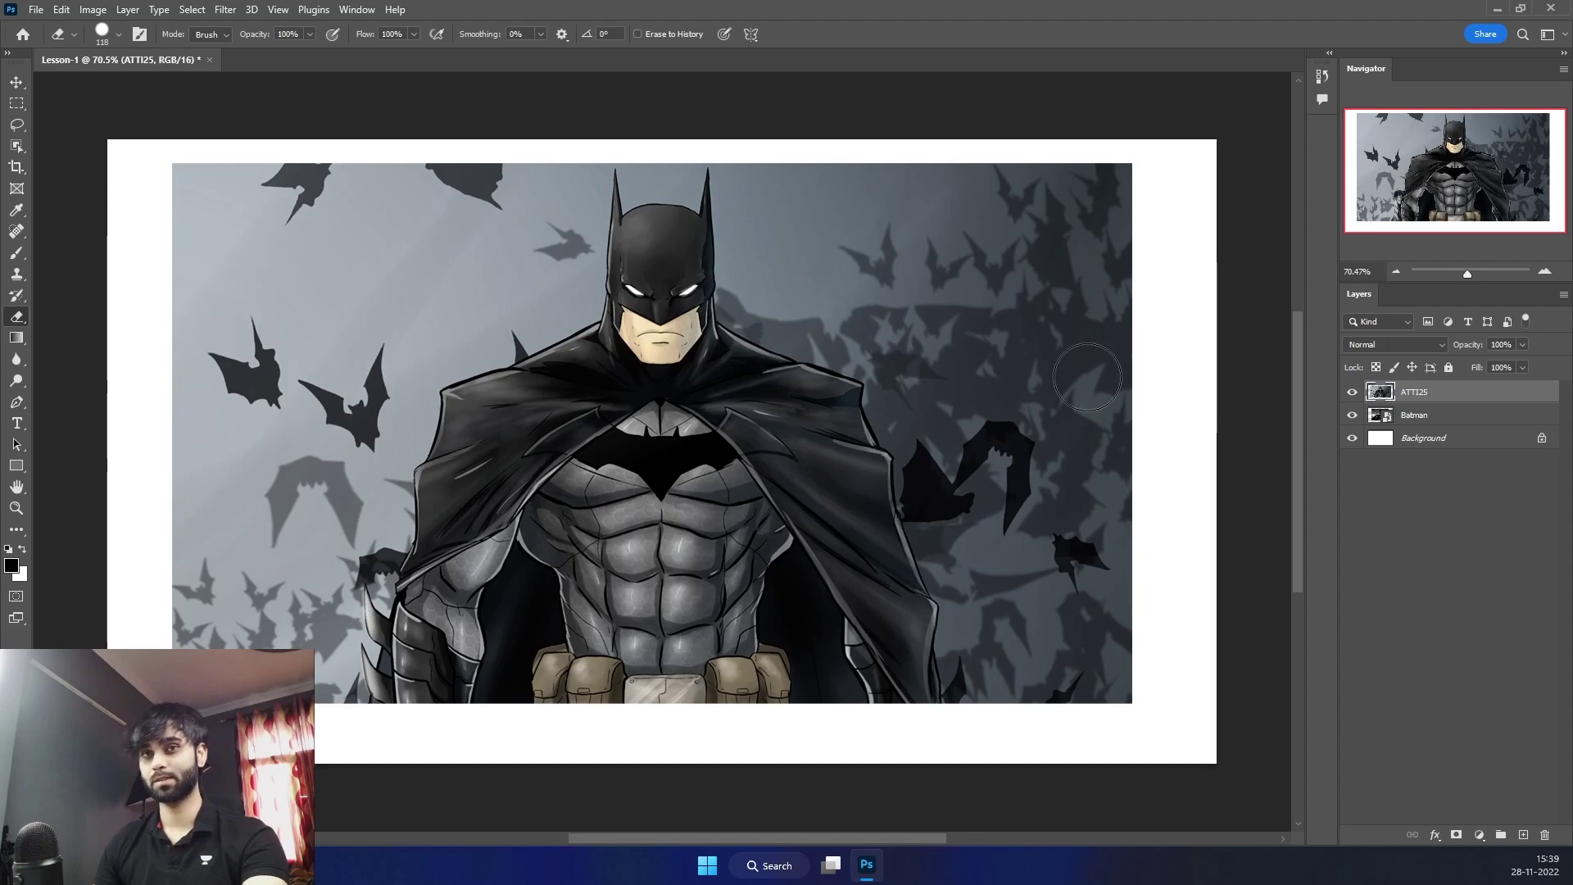
Convert the rasterized ATTI25 layer back to a smart object
click(17, 83)
right_click(1430, 399)
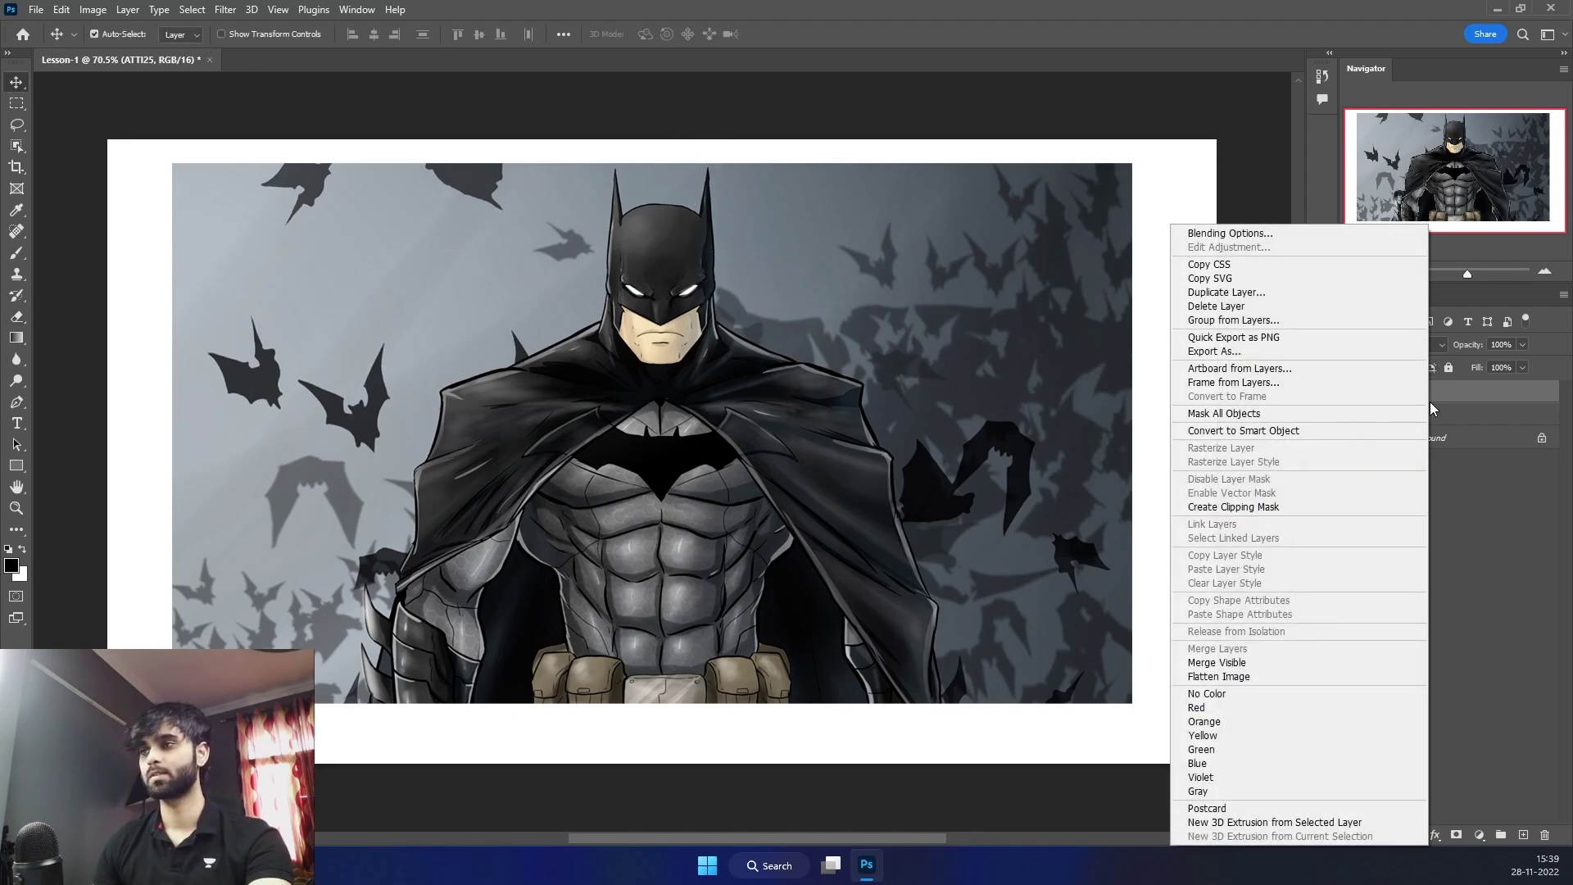
click(1354, 432)
Try transforming the ATTI25 layer numerically, moving it to about X 999, Y 507 px and scaling it to 110%
key(ctrl+t)
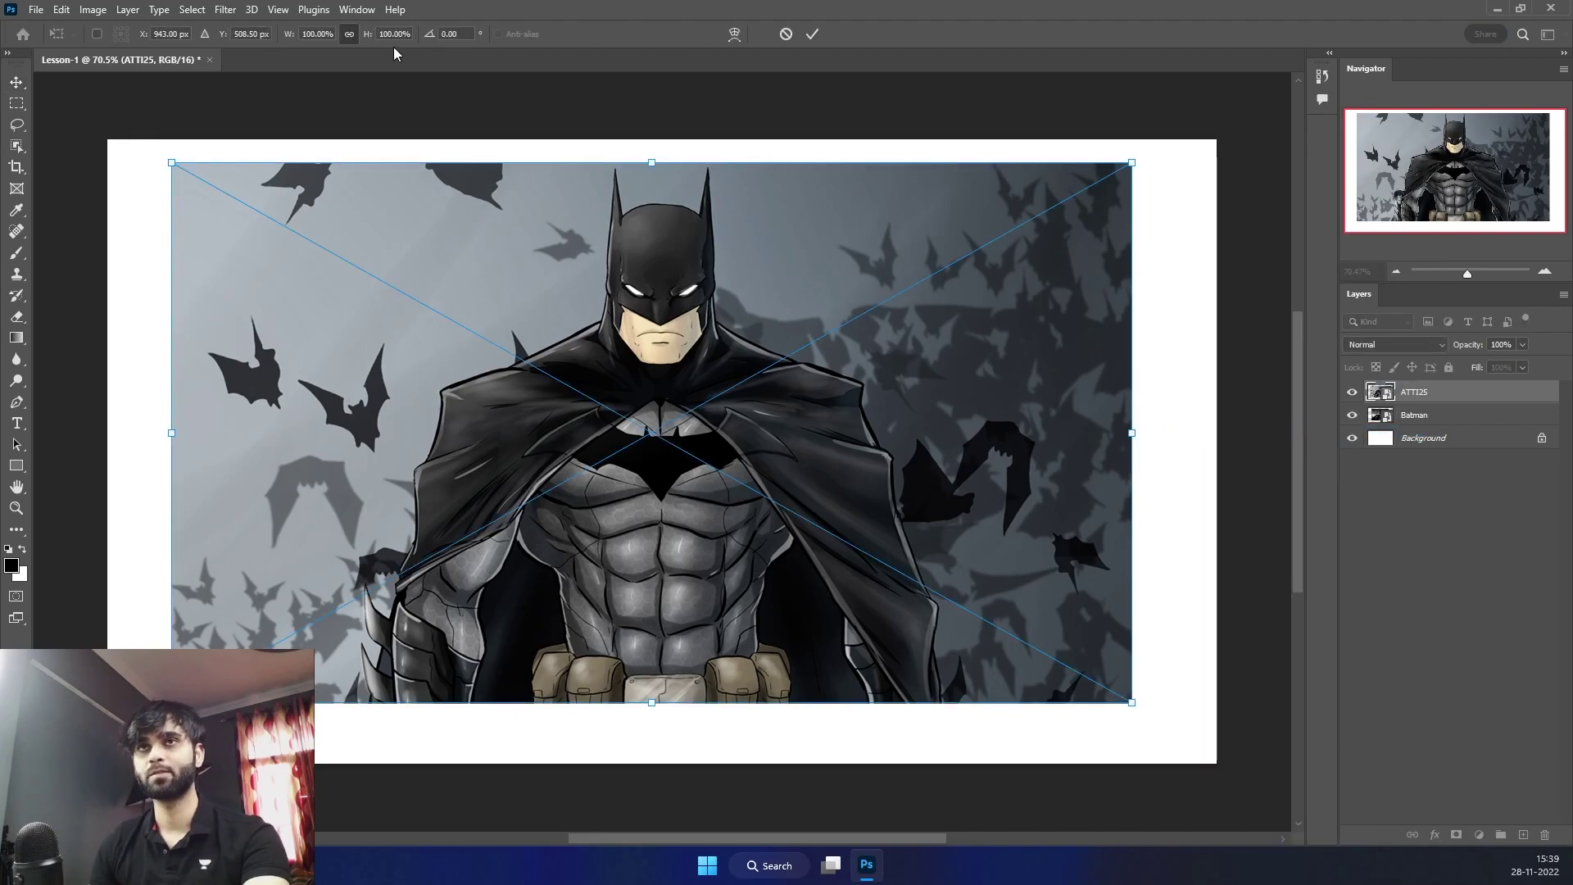
drag(141, 39, 246, 41)
mouse_move(651, 315)
mouse_down()
mouse_move(563, 351)
mouse_move(673, 313)
mouse_up()
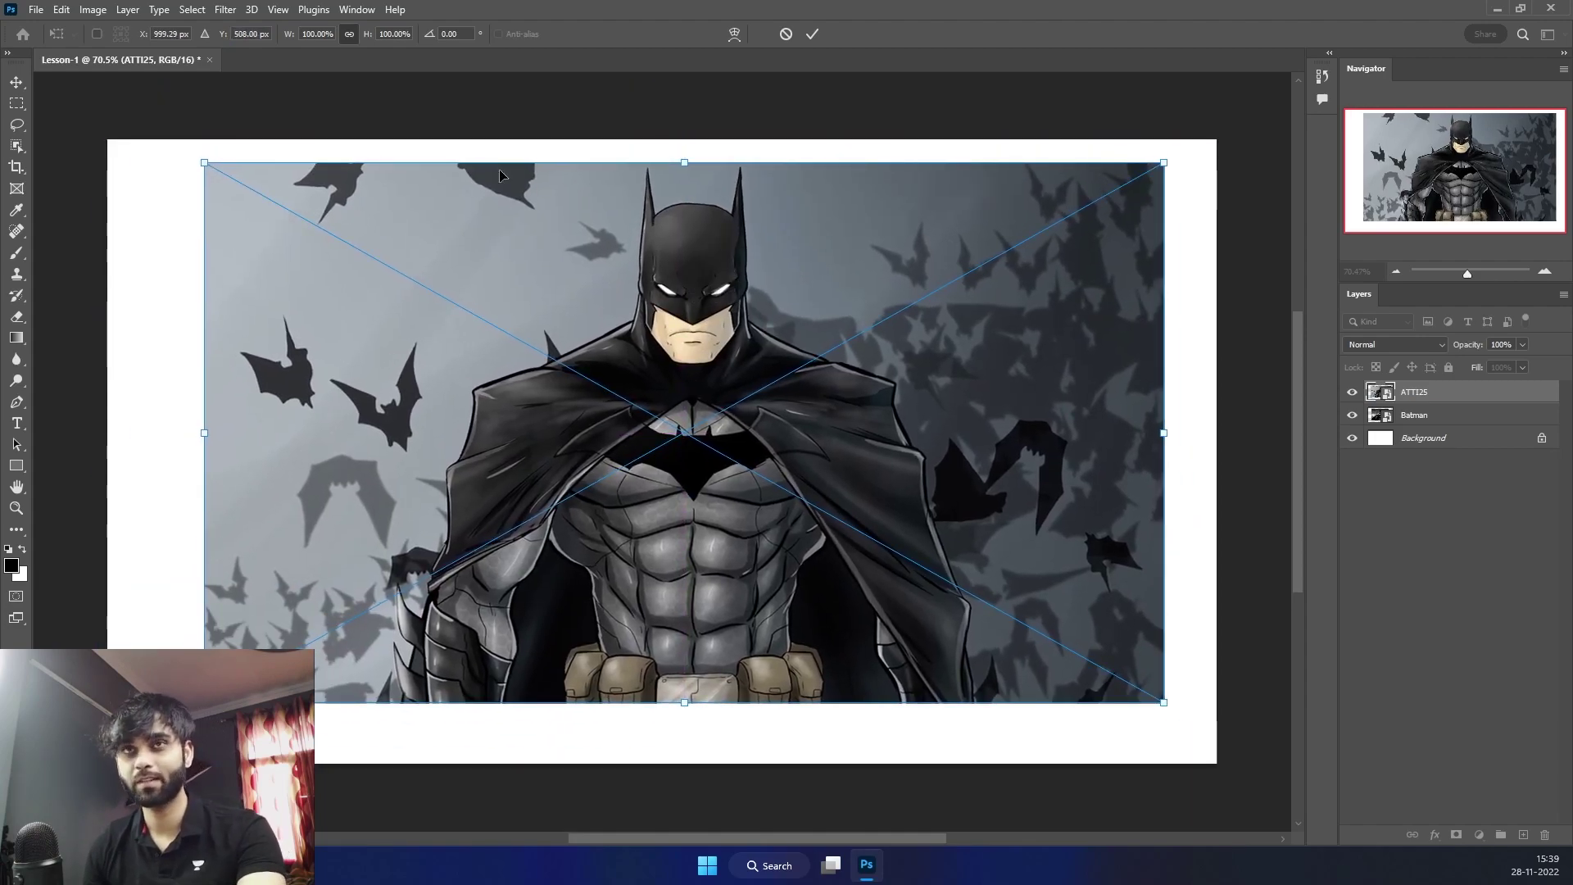
drag(217, 33, 289, 38)
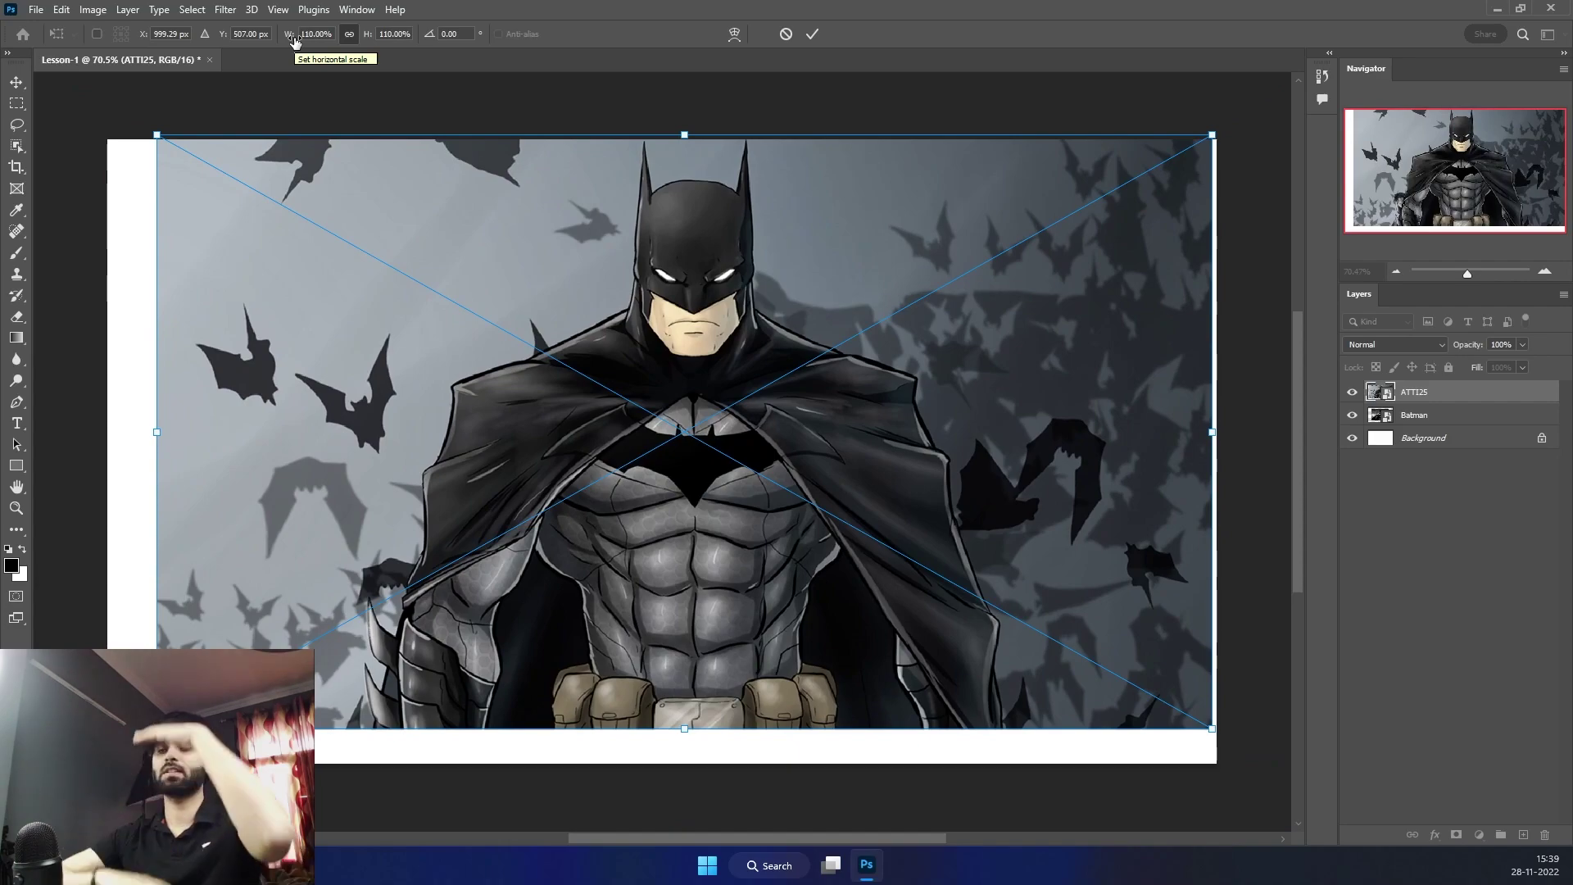
Try scaling ATTI25's width and height independently to about 138% and 164%, and cancel the transform
click(351, 43)
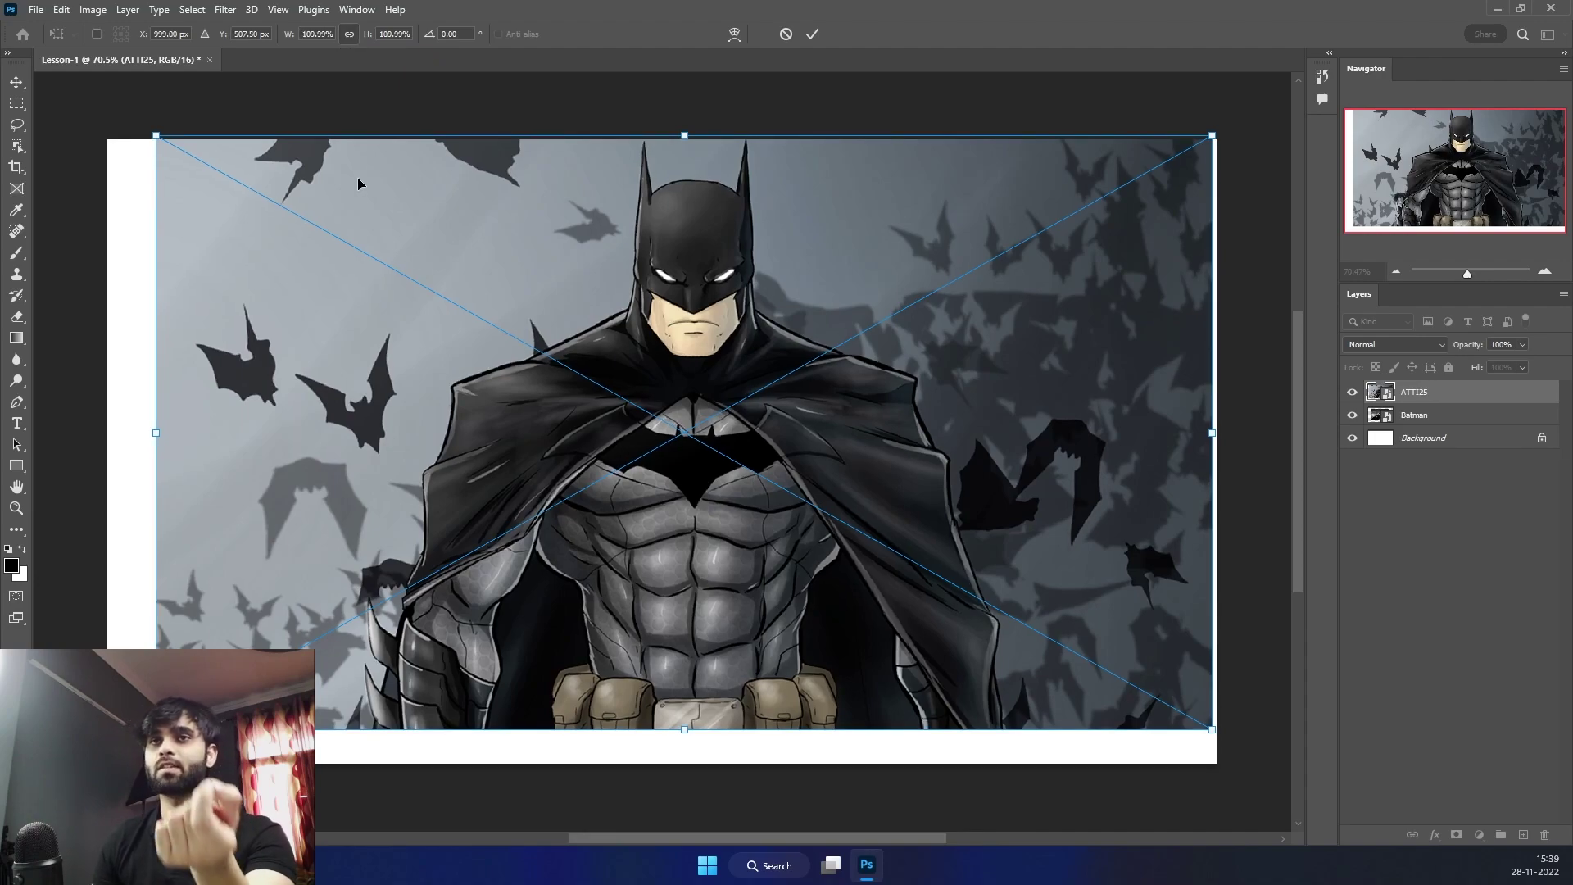
drag(287, 34, 565, 185)
key(Escape)
key(ctrl+t)
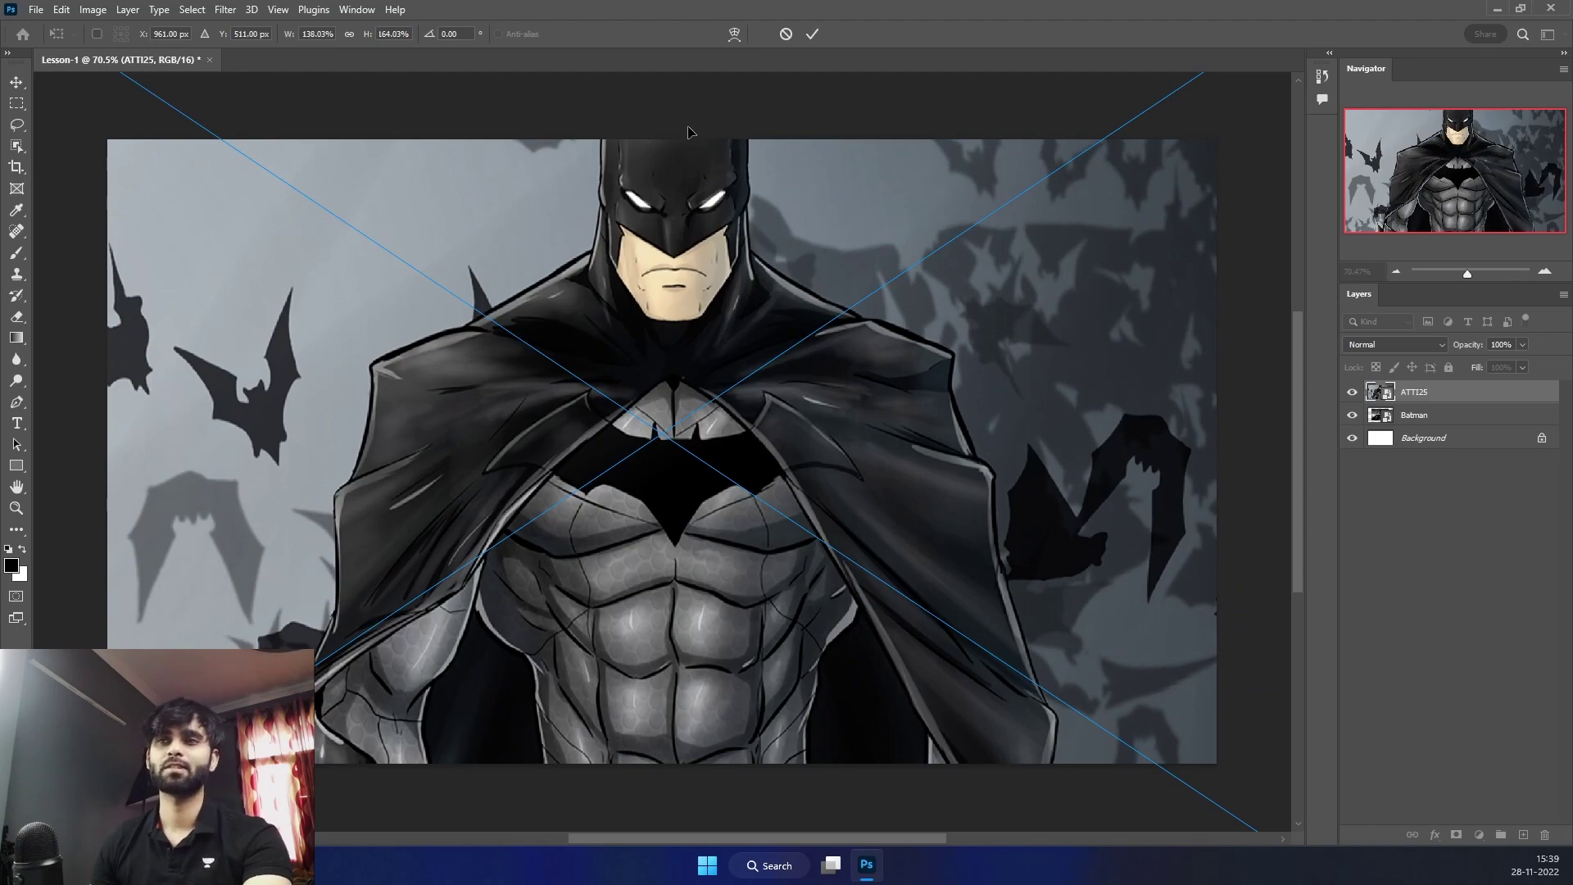
click(786, 34)
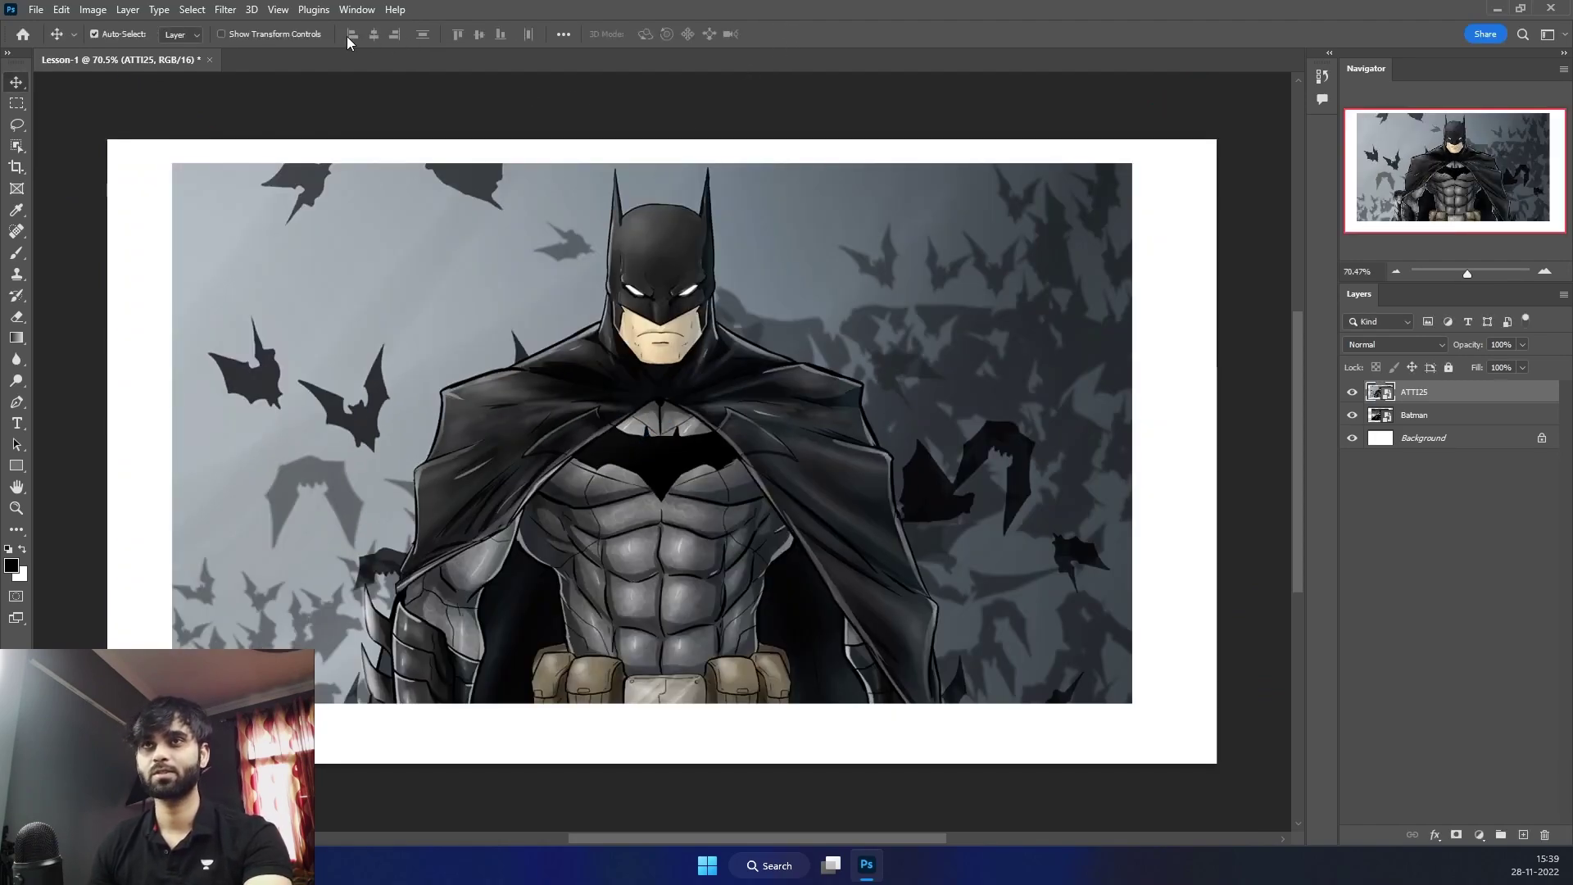
Try rotating the ATTI25 layer by about 14 degrees, and cancel the transform
key(ctrl+t)
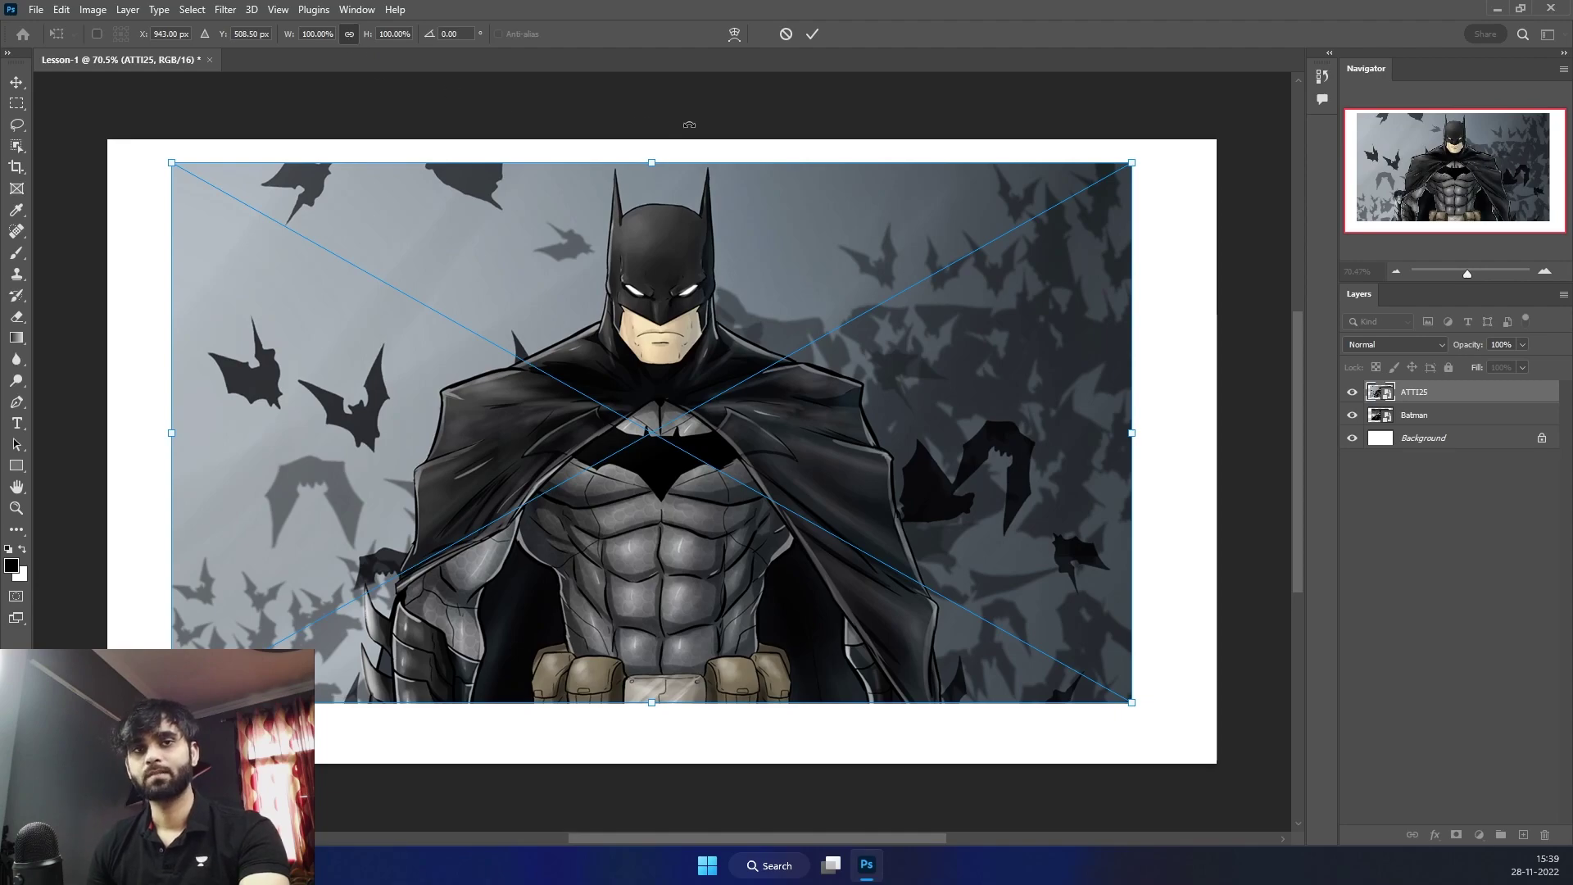
drag(429, 33, 506, 34)
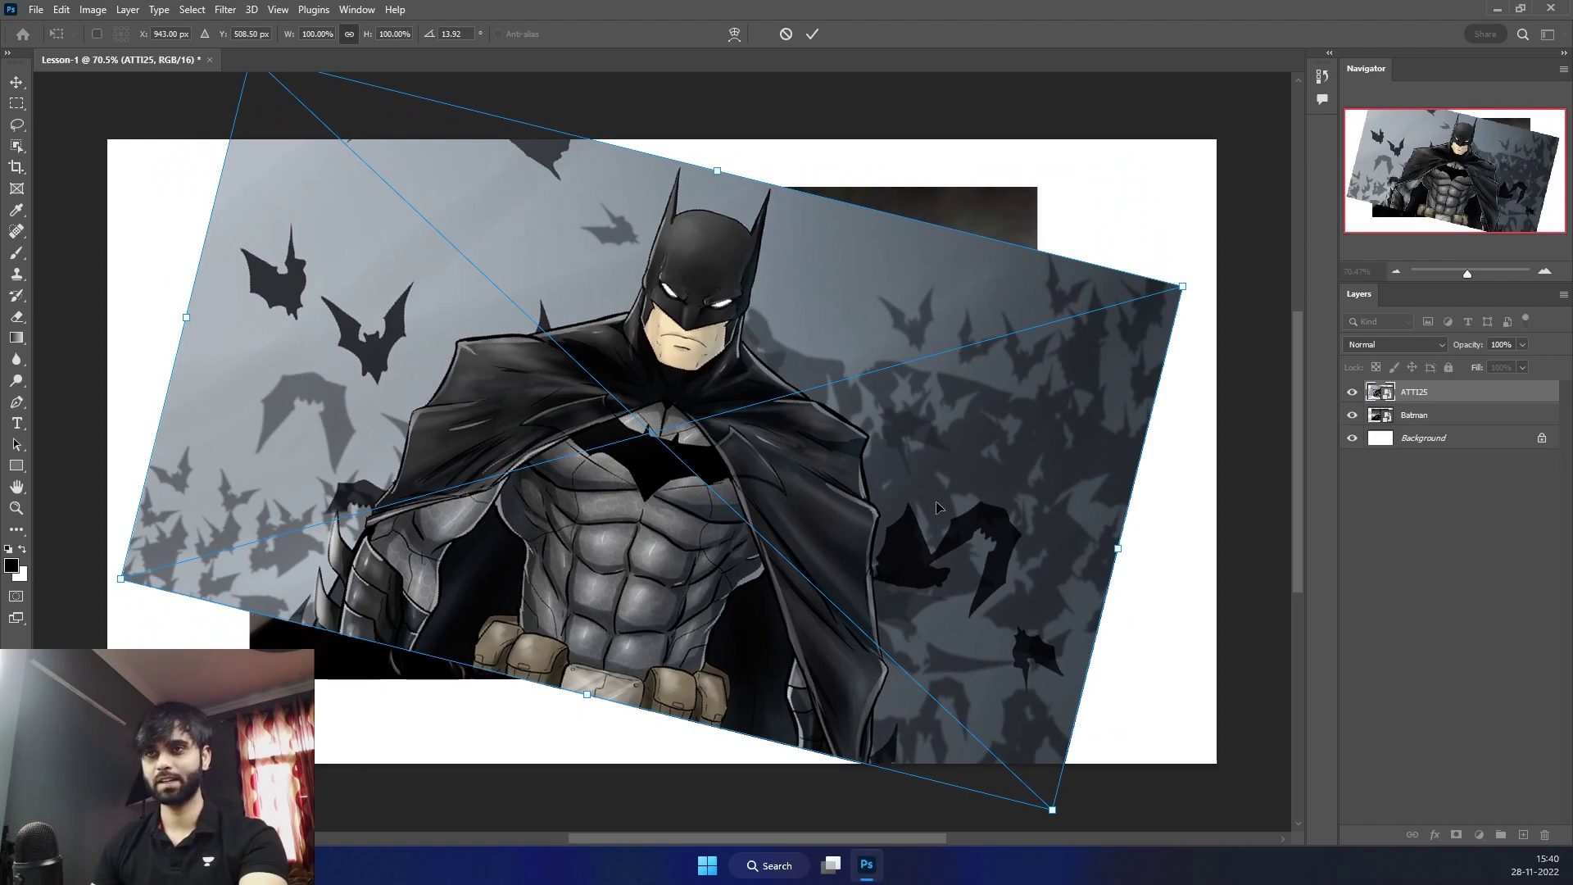
click(786, 34)
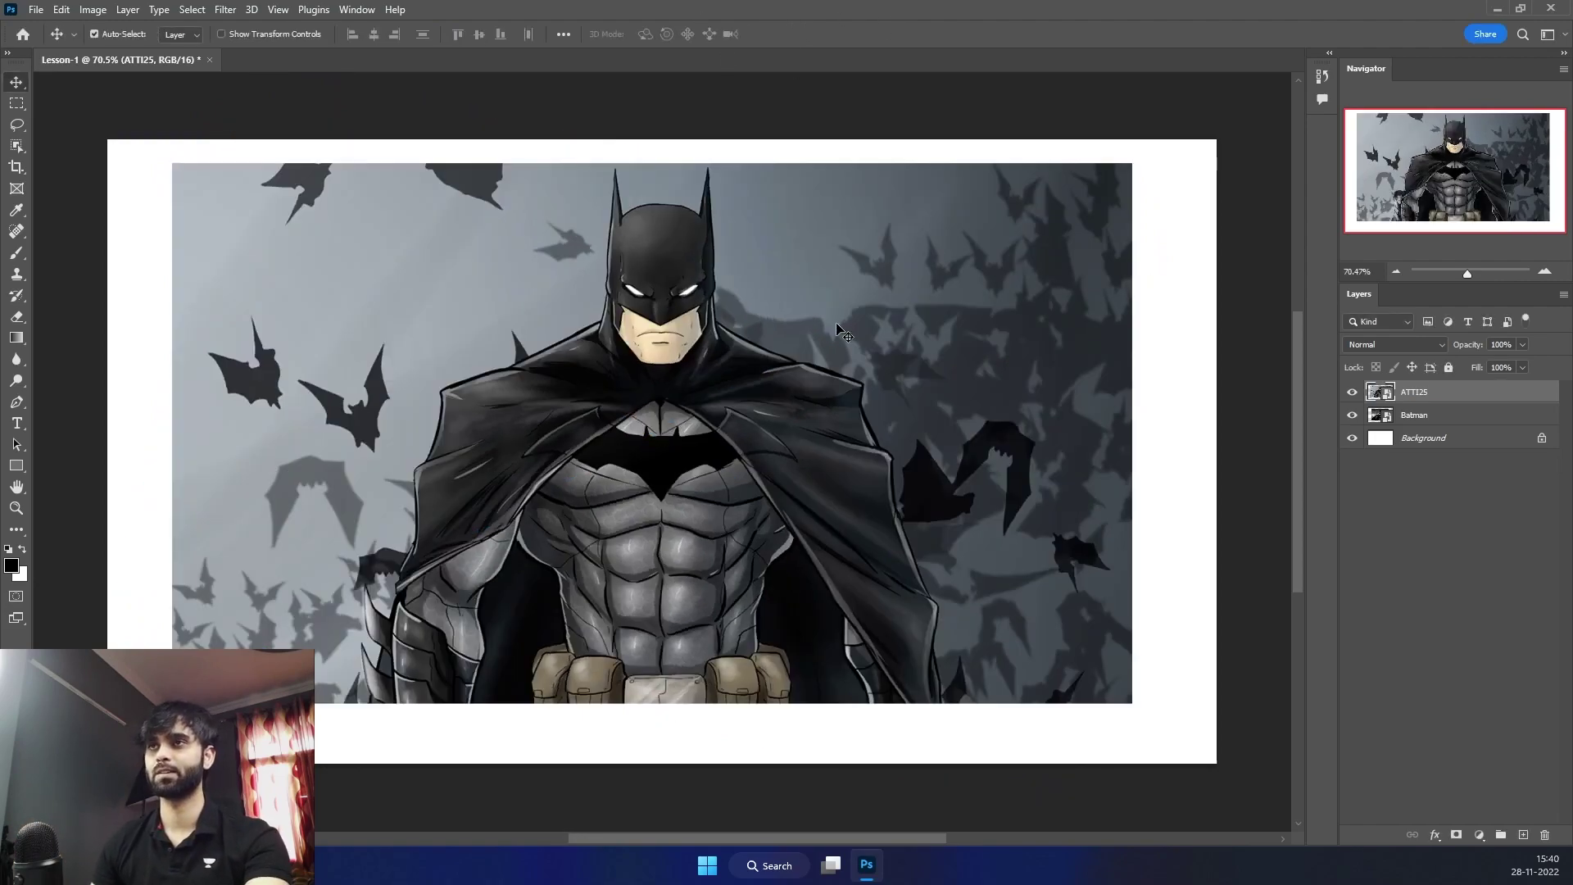
Try shrinking the ATTI25 layer from its upper-right corner, and cancel the transform
key(ctrl+t)
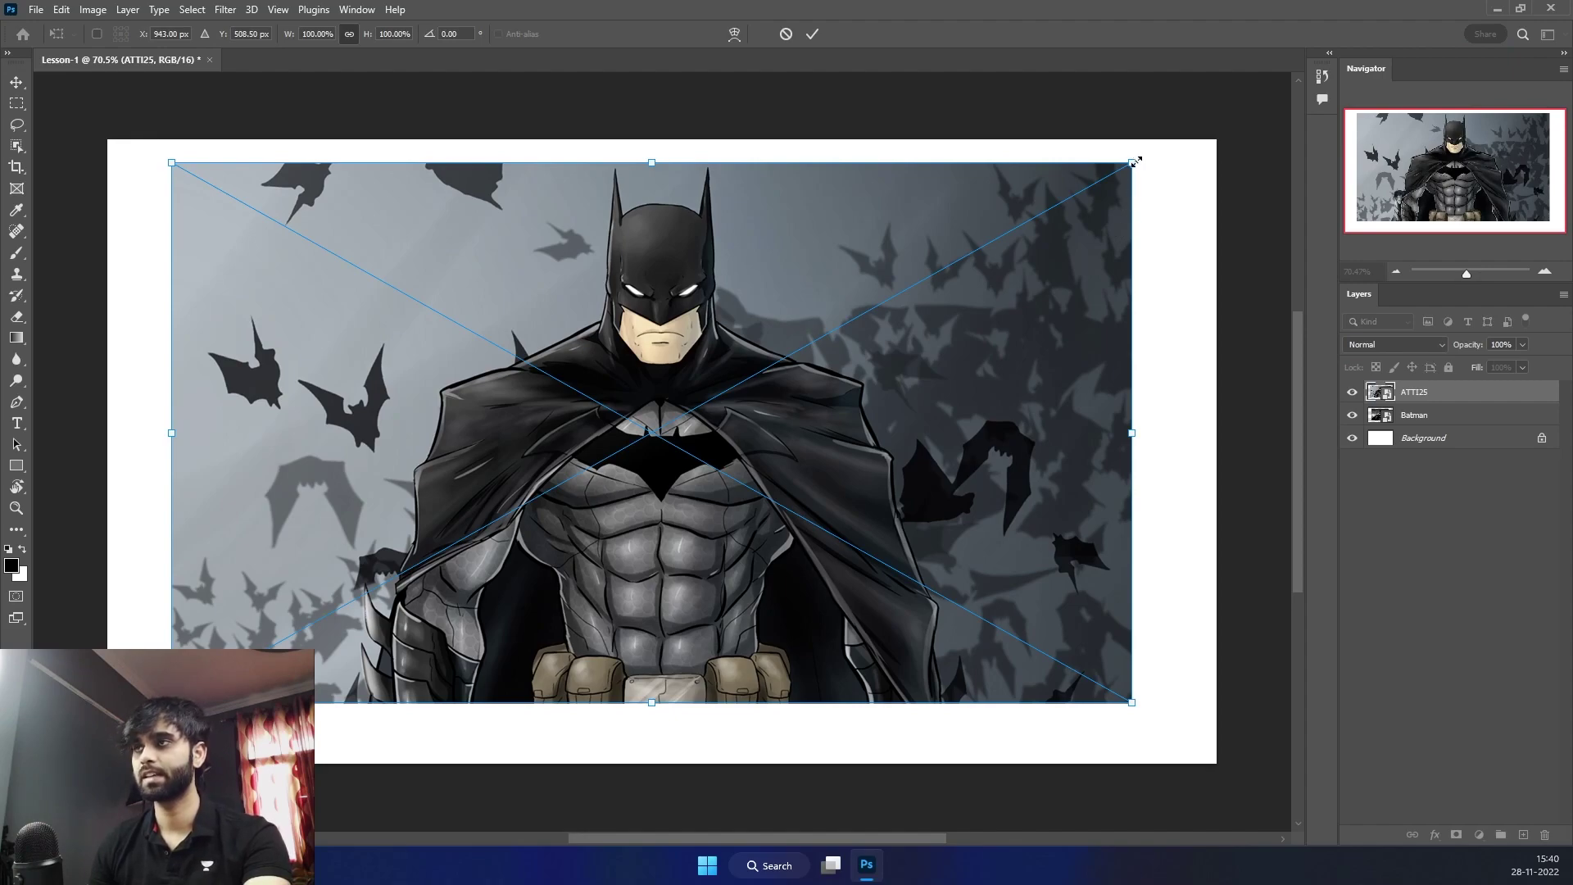
drag(1134, 166, 1043, 265)
click(781, 34)
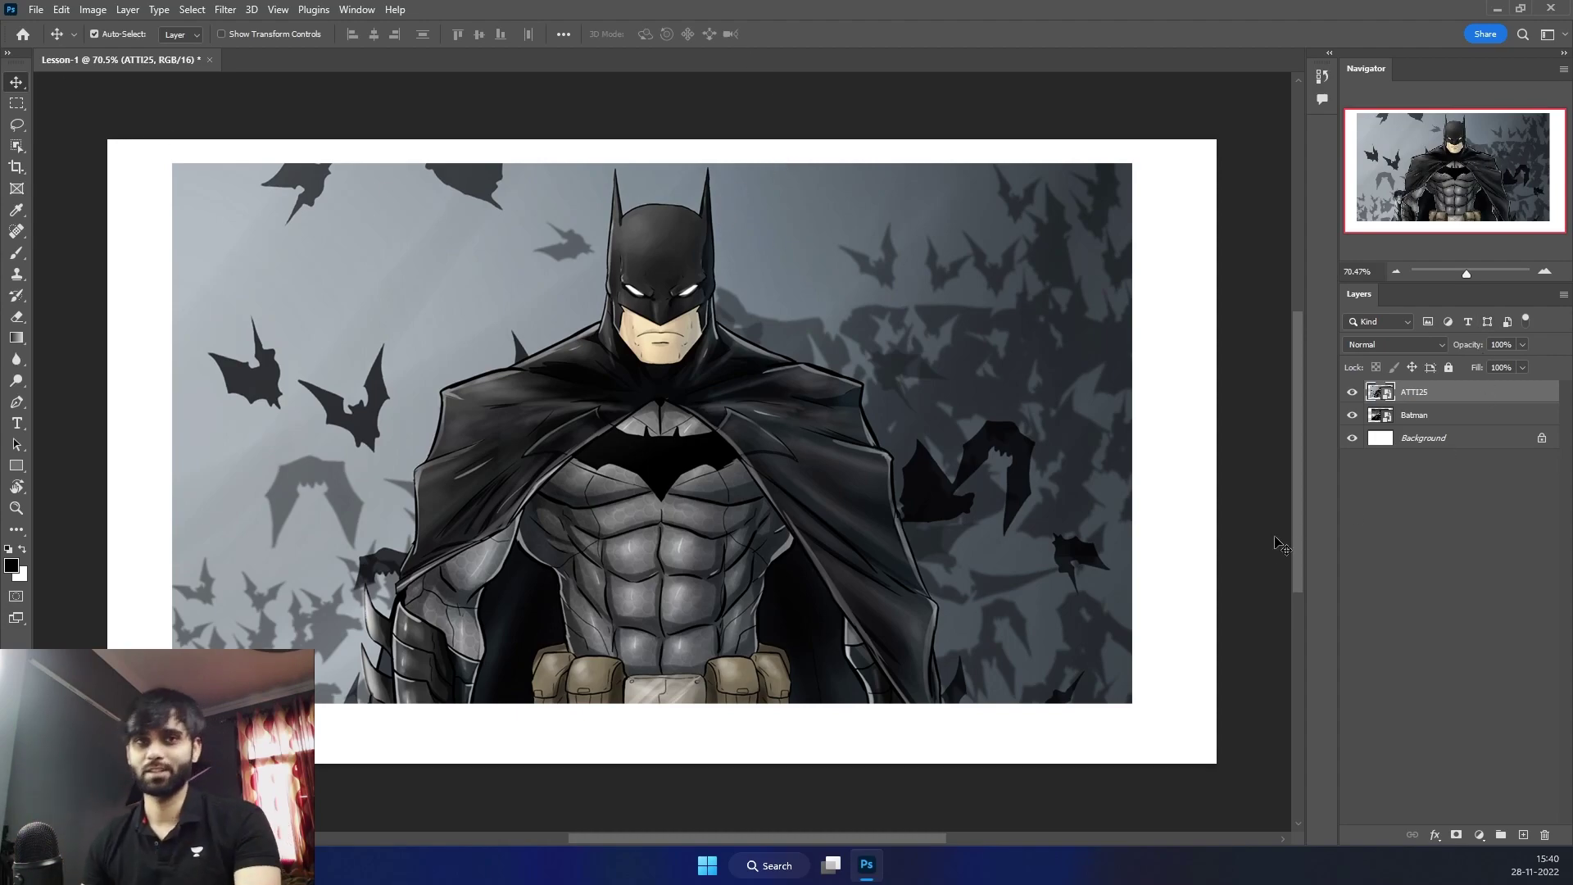
scroll(1288, 426, up, 3)
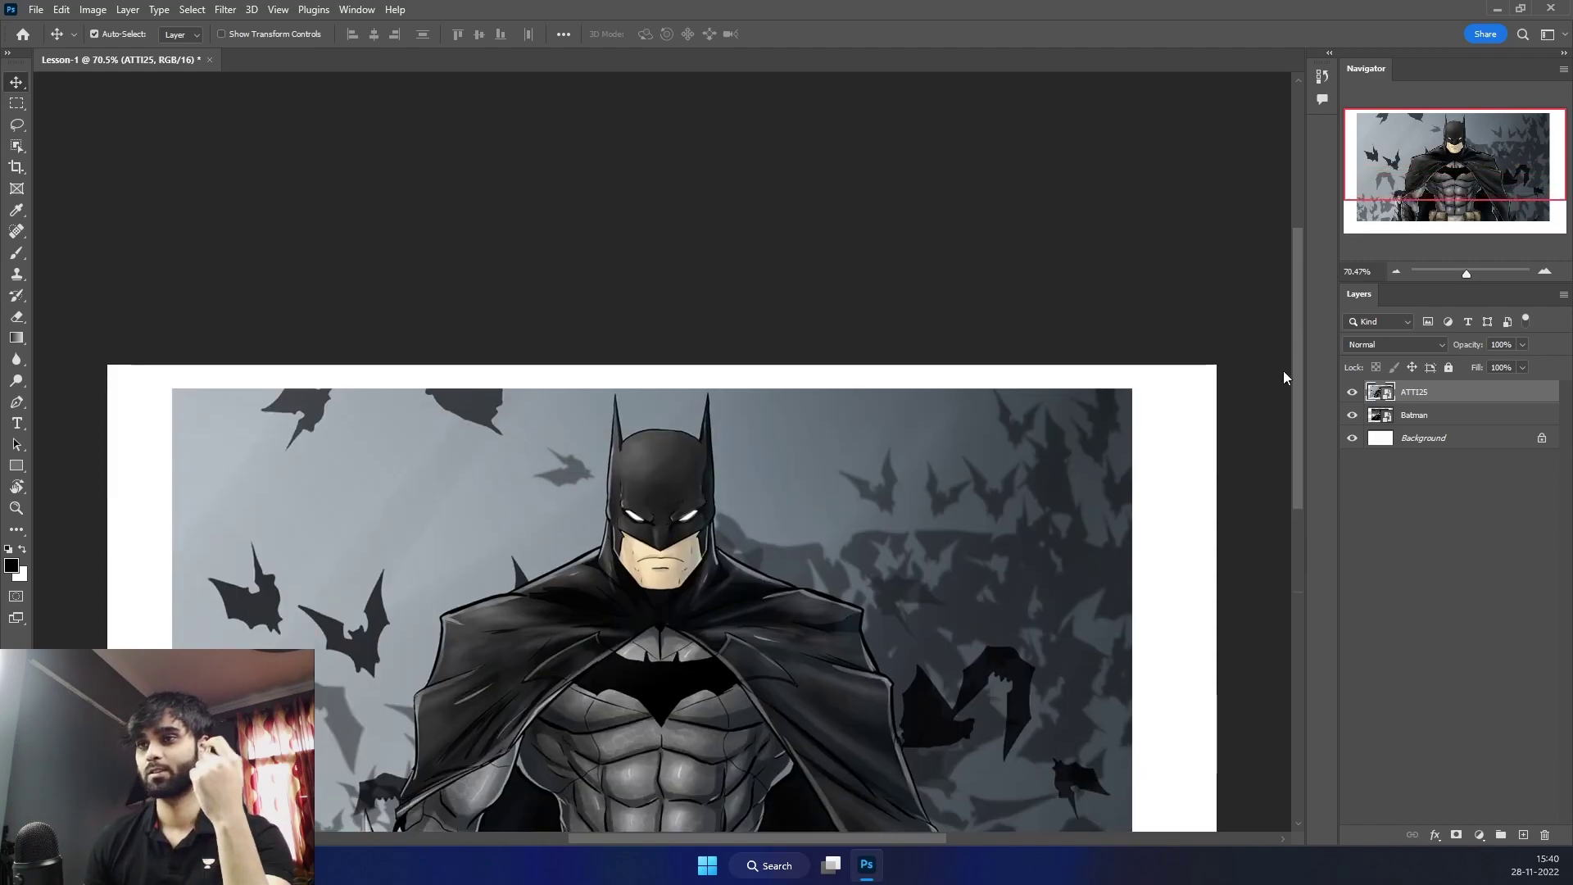
scroll(1284, 426, down, 4)
mouse_move(758, 834)
mouse_down()
mouse_move(694, 837)
mouse_move(742, 837)
mouse_up()
scroll(738, 565, up, 1)
scroll(737, 566, up, 1)
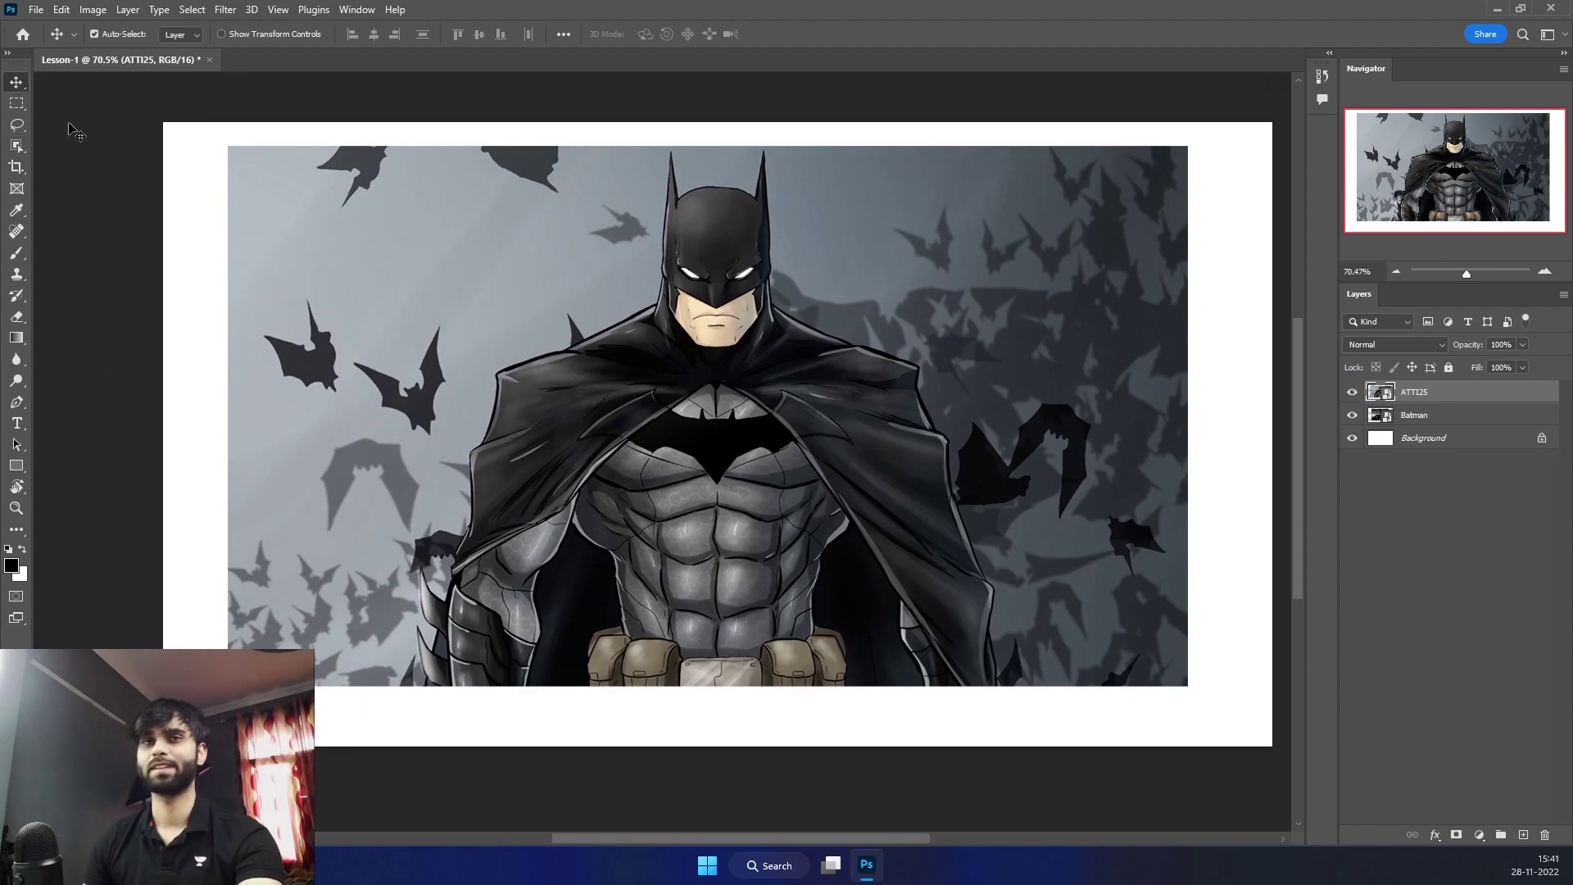
Move the Batman layer toward the canvas's upper-right corner and shift the ATTI25 layer down and to the left to uncover it
drag(831, 304, 785, 462)
drag(880, 263, 1121, 192)
drag(833, 472, 779, 362)
Try a rectangular marquee selection on ATTI25's upper-left background, move the selection outline up and right, and deselect it
click(16, 103)
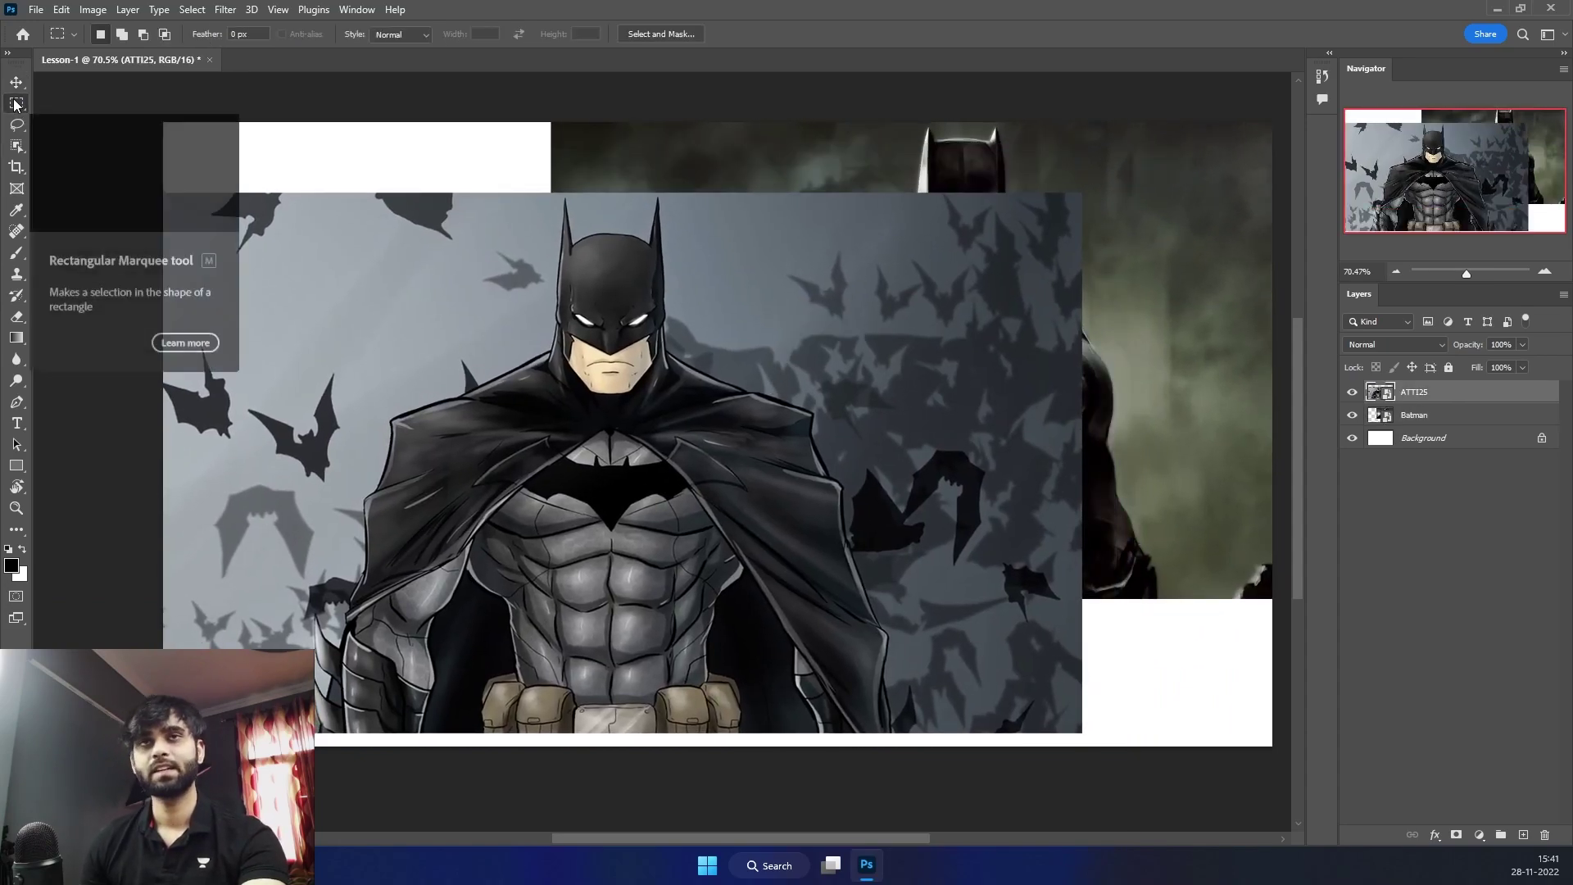
drag(273, 241, 451, 352)
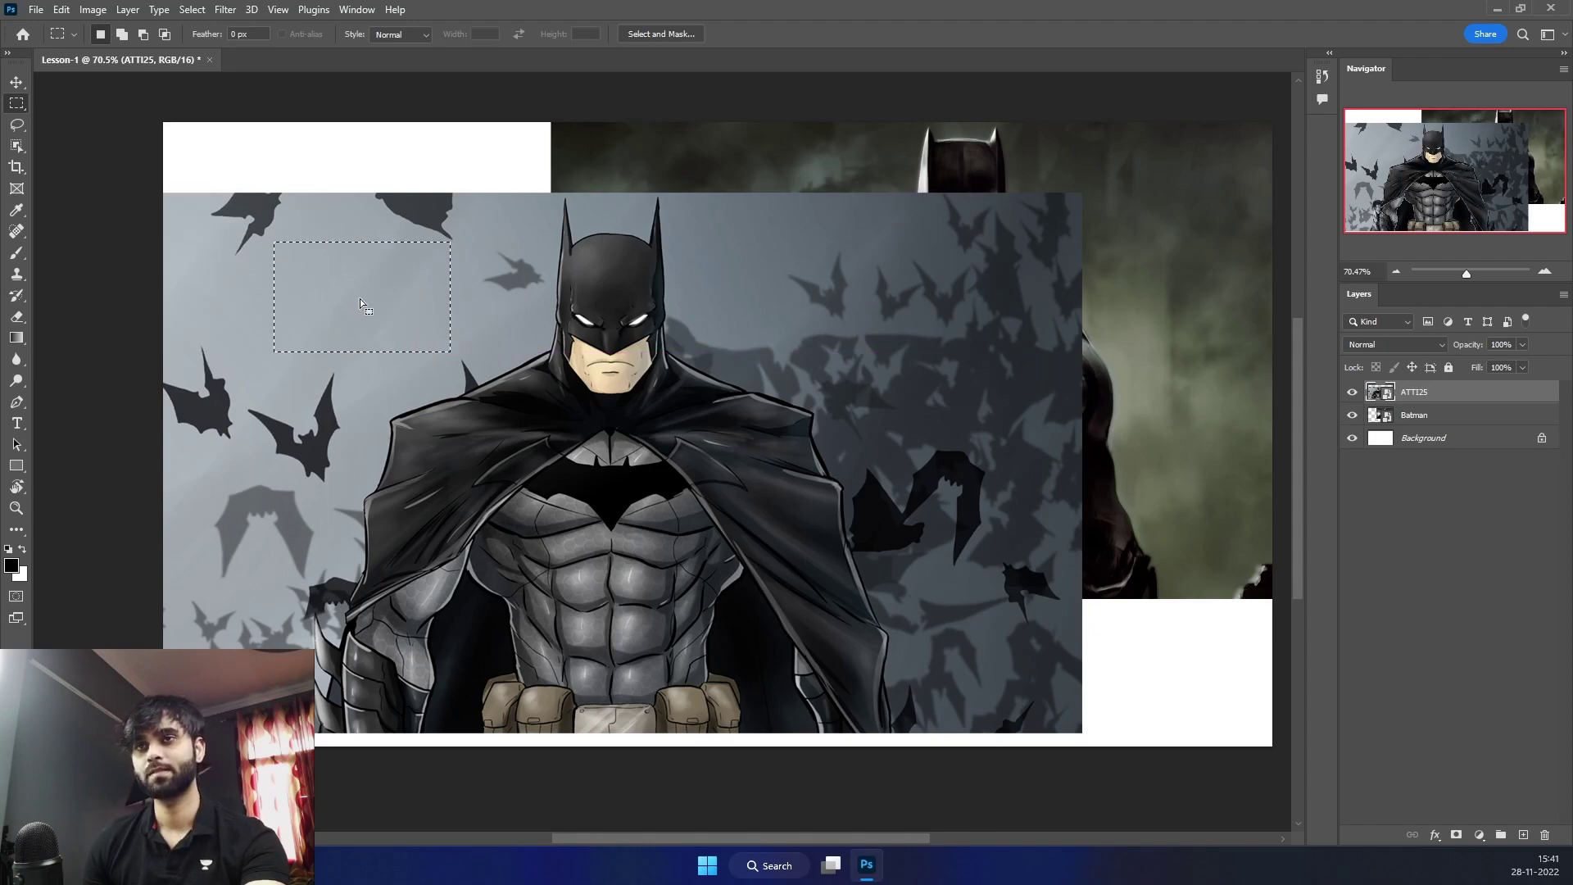
drag(354, 303, 507, 199)
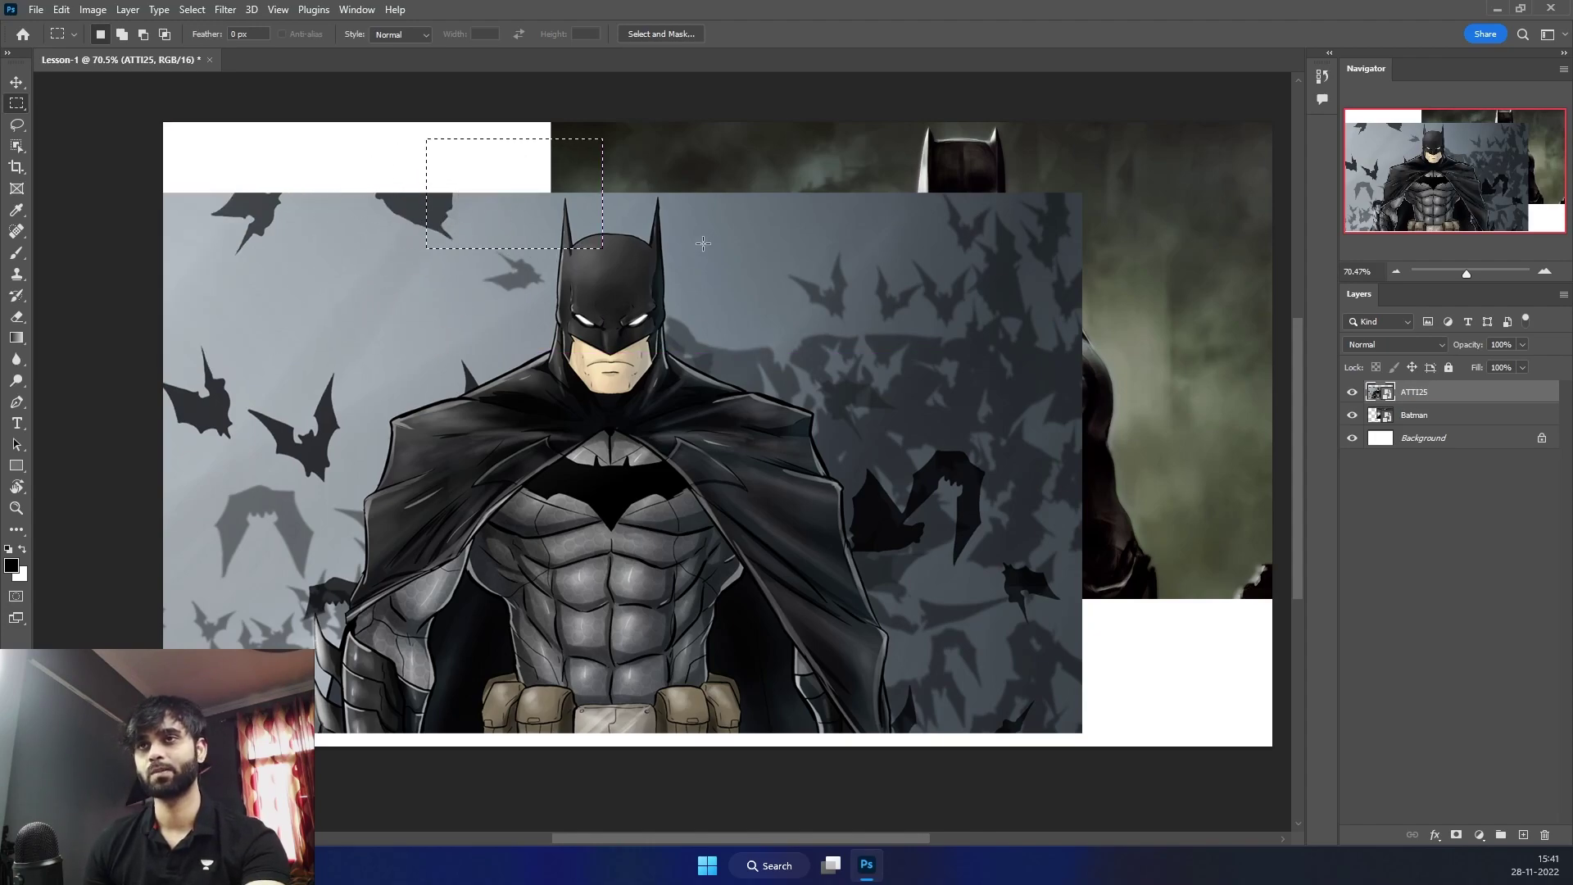
key(ctrl+z)
key(ctrl+d)
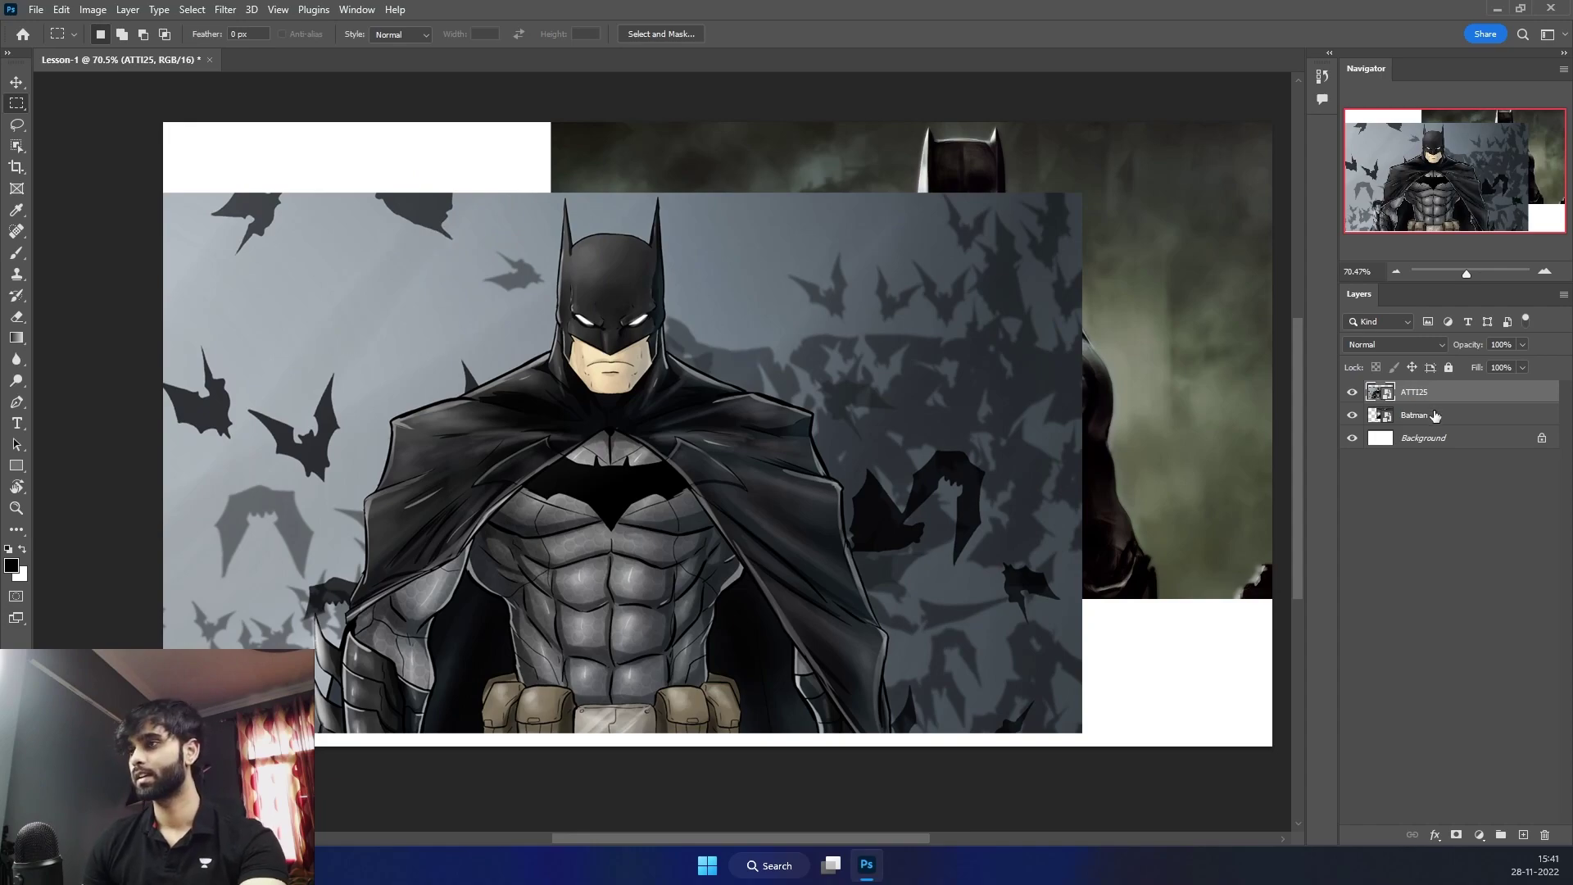
Try a larger rectangular marquee selection around the head and chest of the ATTI25 figure
right_click(1427, 407)
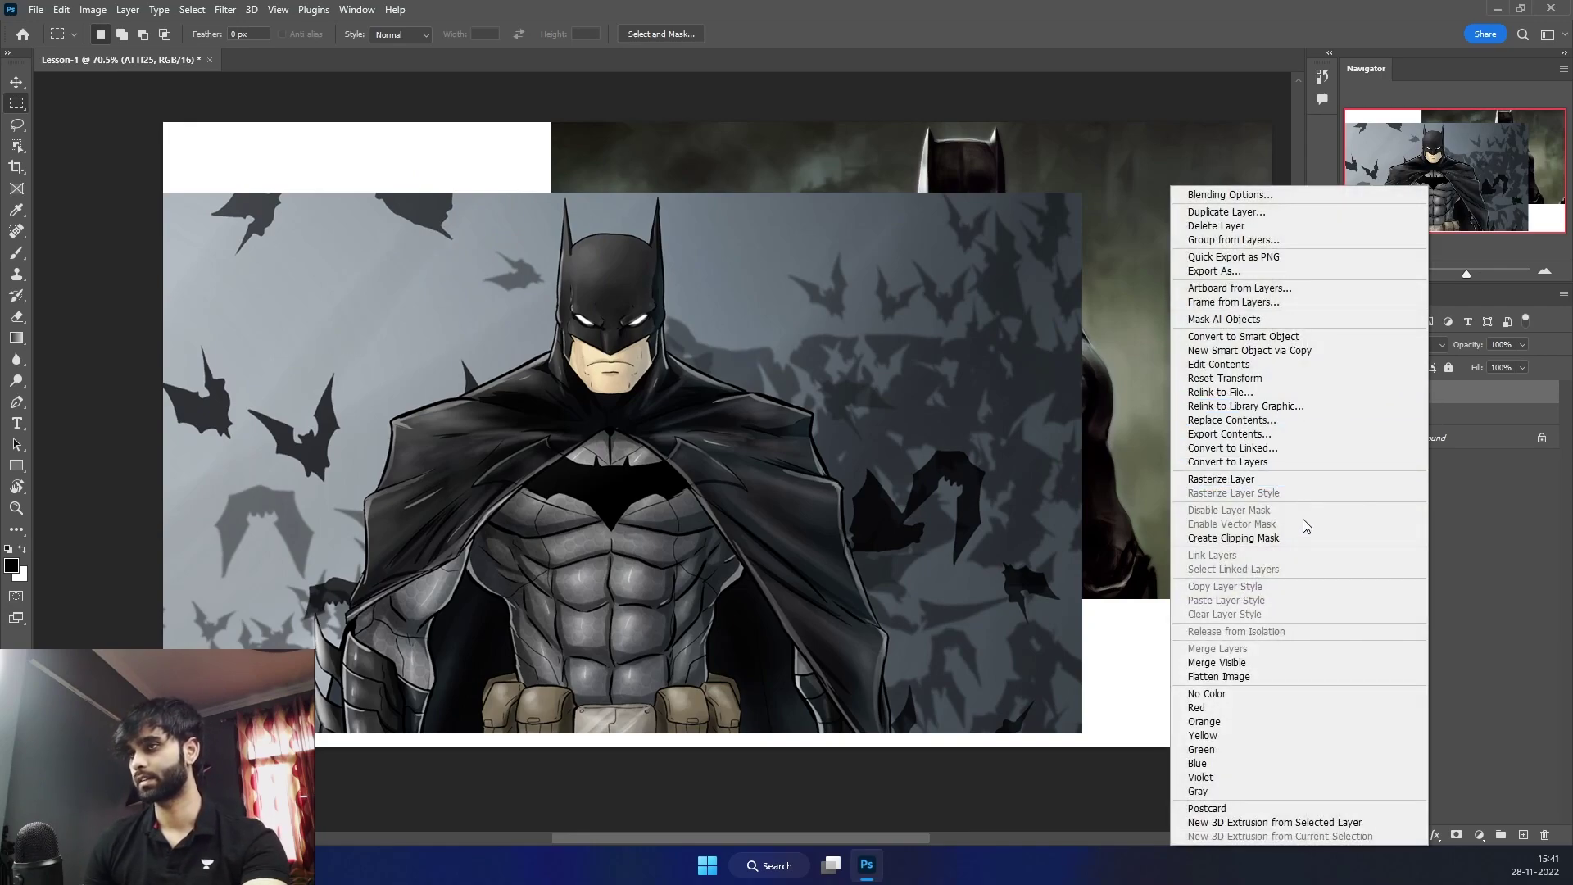
right_click(15, 102)
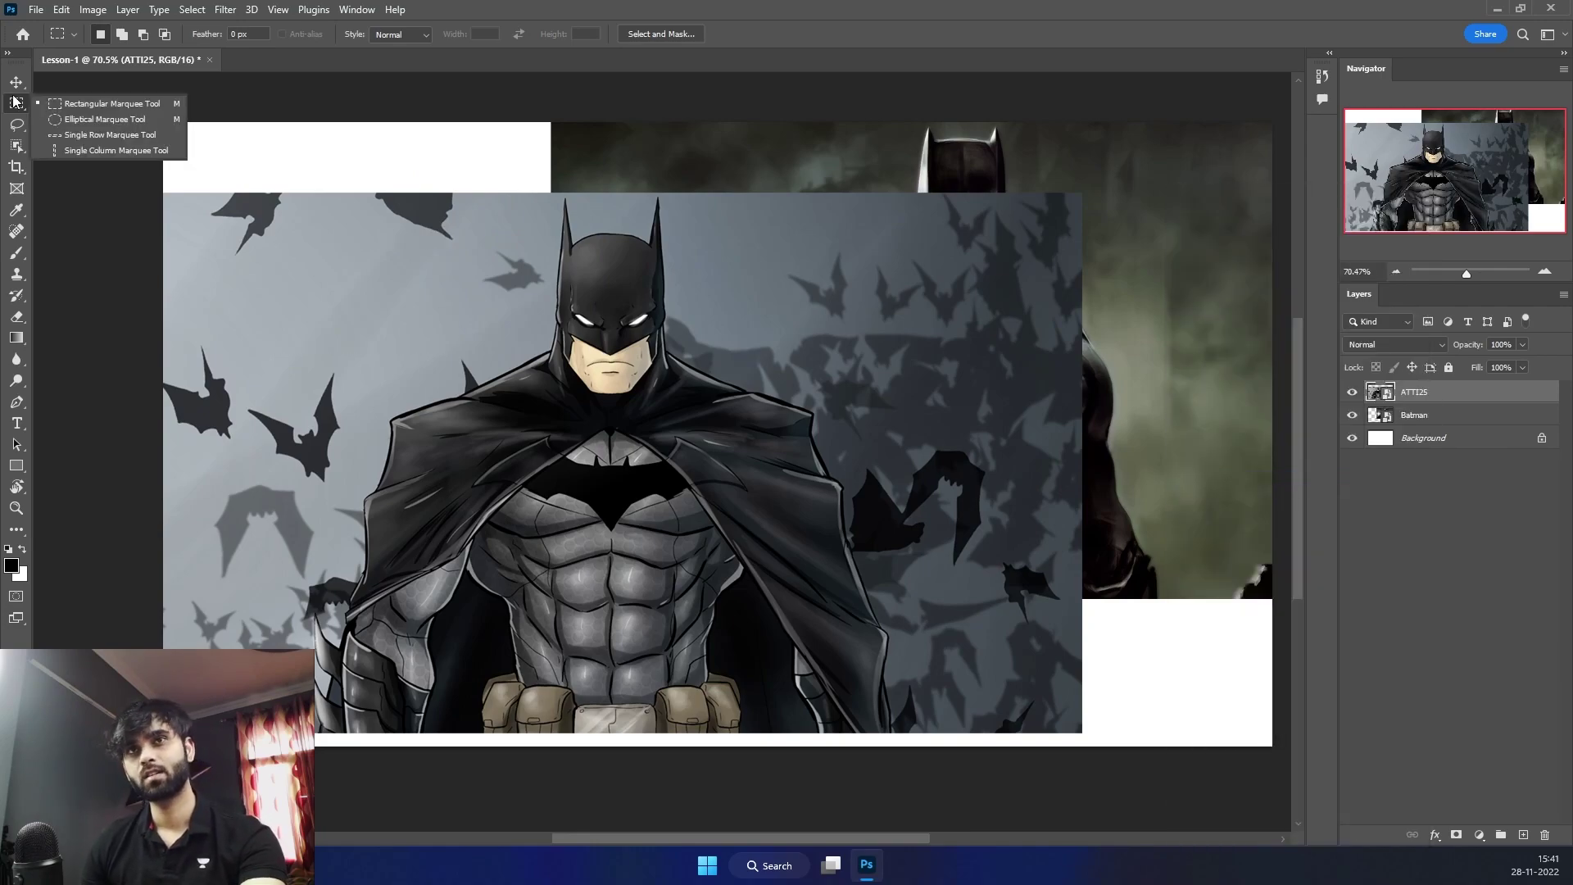
click(107, 103)
drag(333, 258, 785, 507)
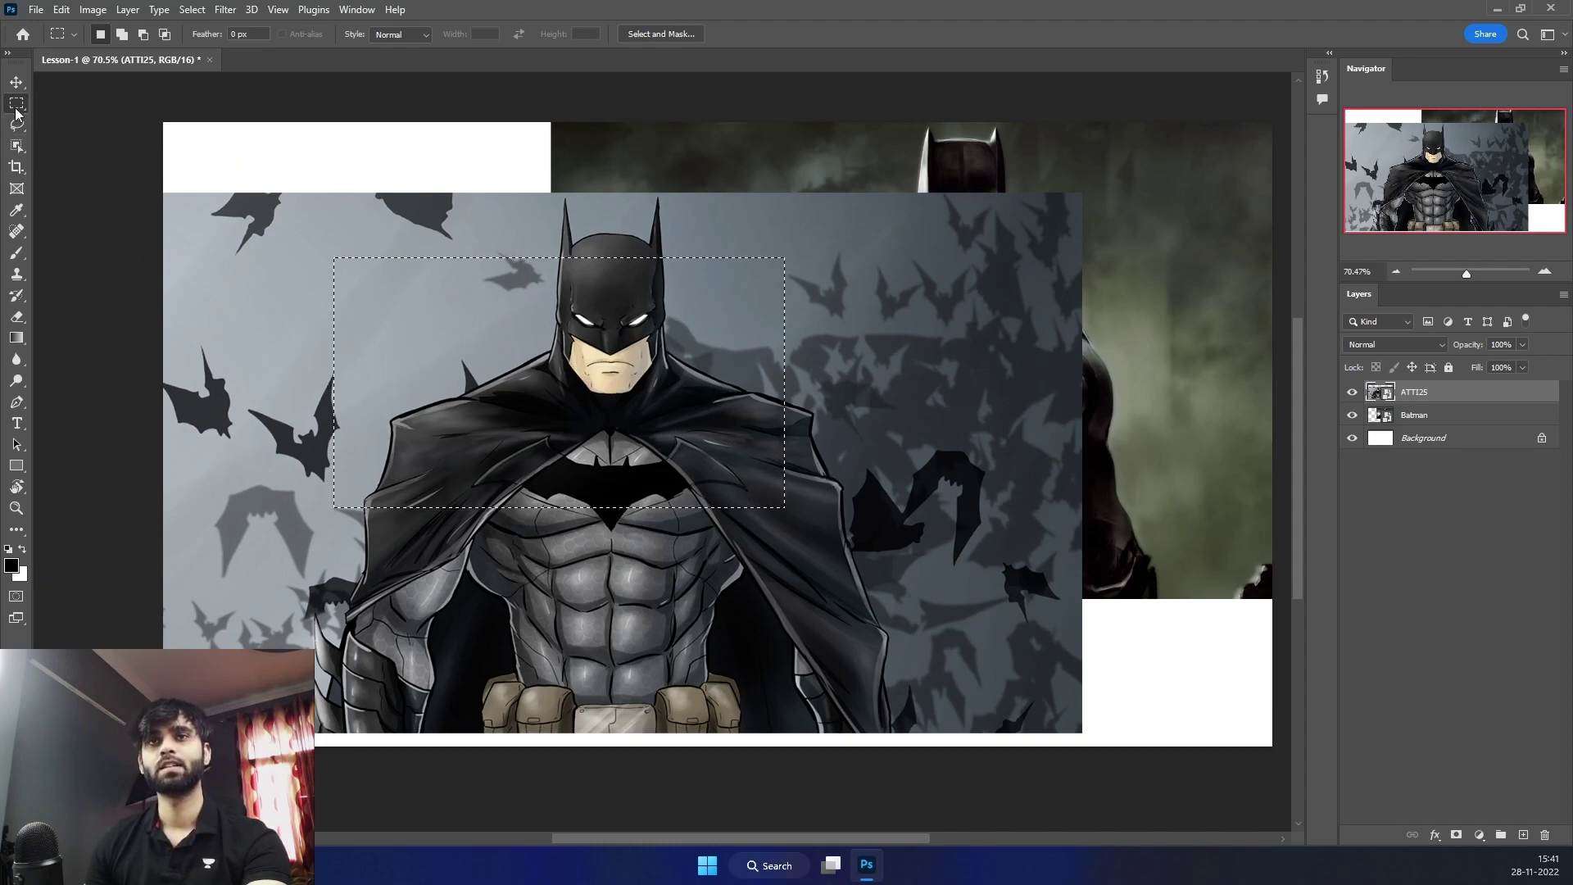
Try an elliptical marquee selection around the head of the ATTI25 figure
right_click(15, 107)
click(105, 119)
drag(309, 237, 775, 421)
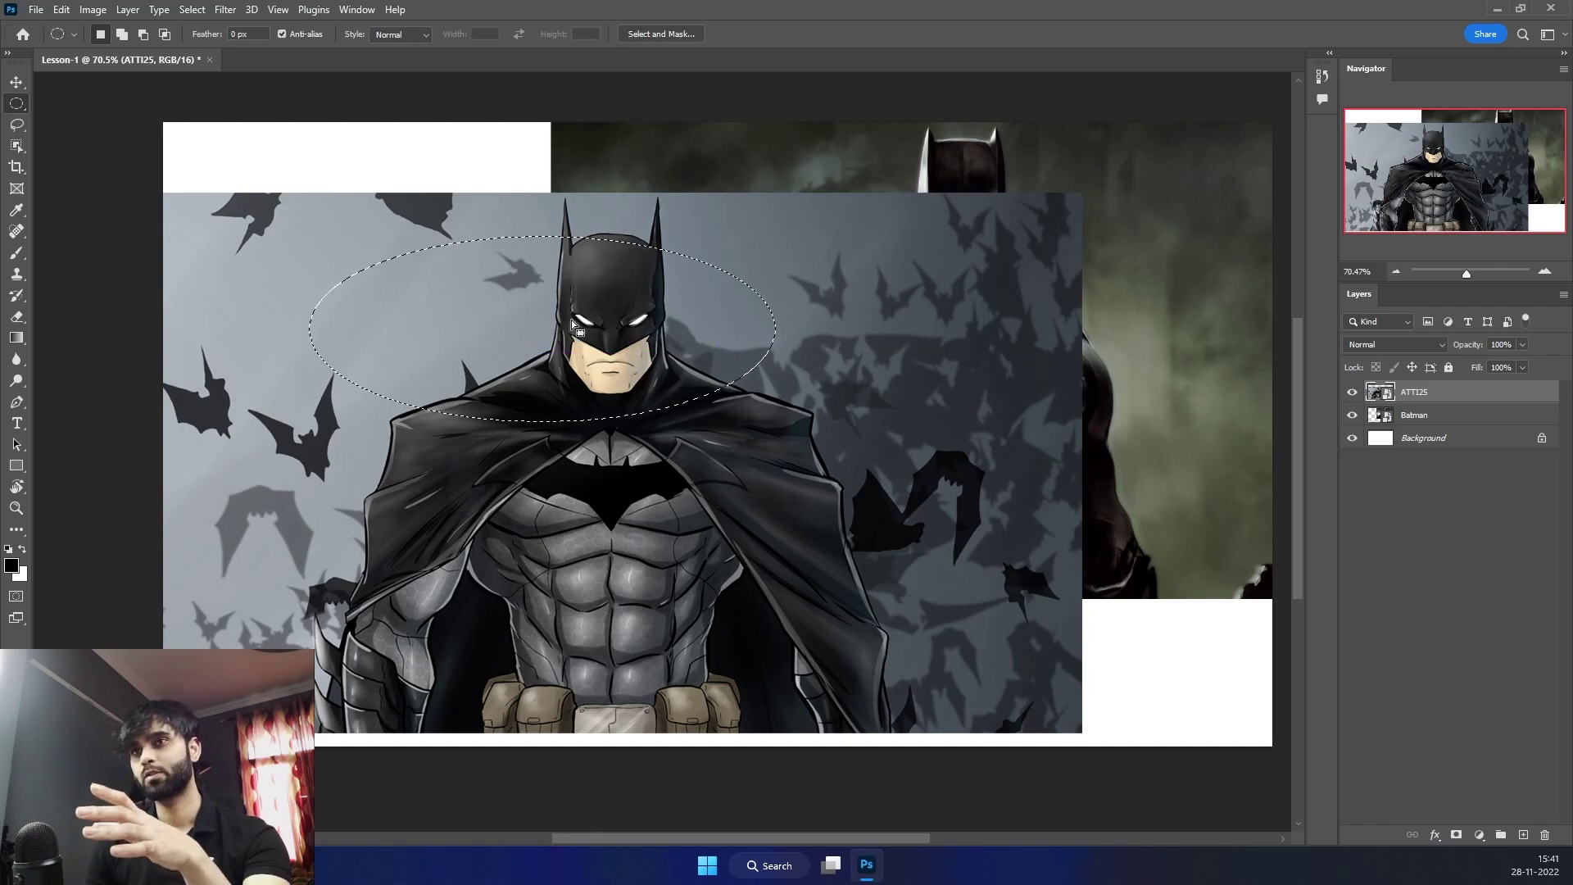
Select ATTI25's head and upper-left background with a rectangular marquee and preview it in Select and Mask at 100%, 0% and again 100% transparency
key(shift+m)
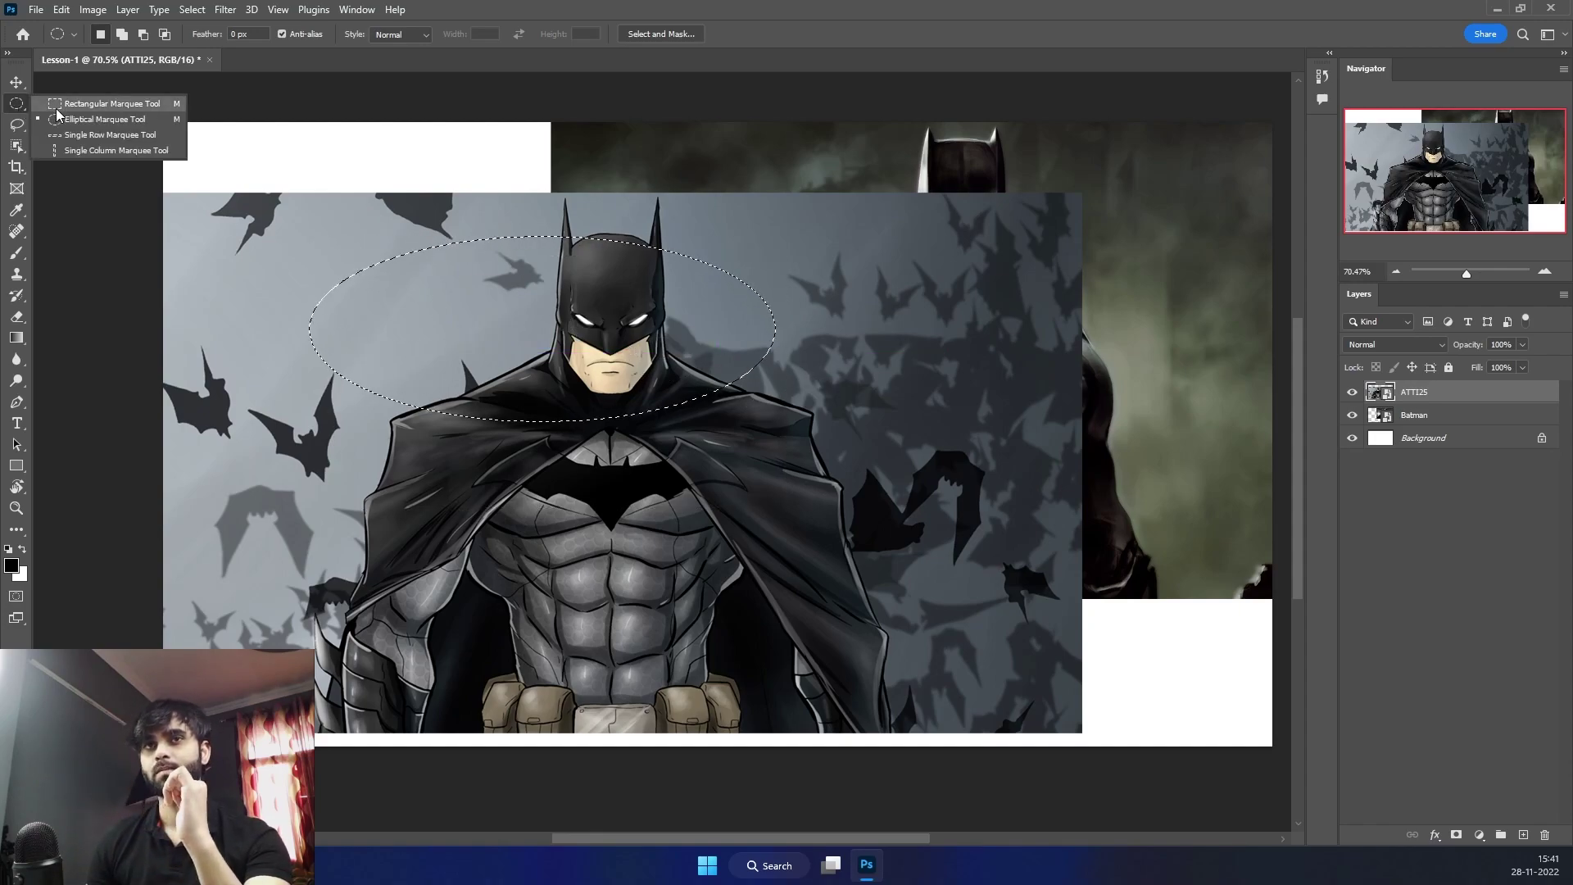
drag(287, 220, 708, 493)
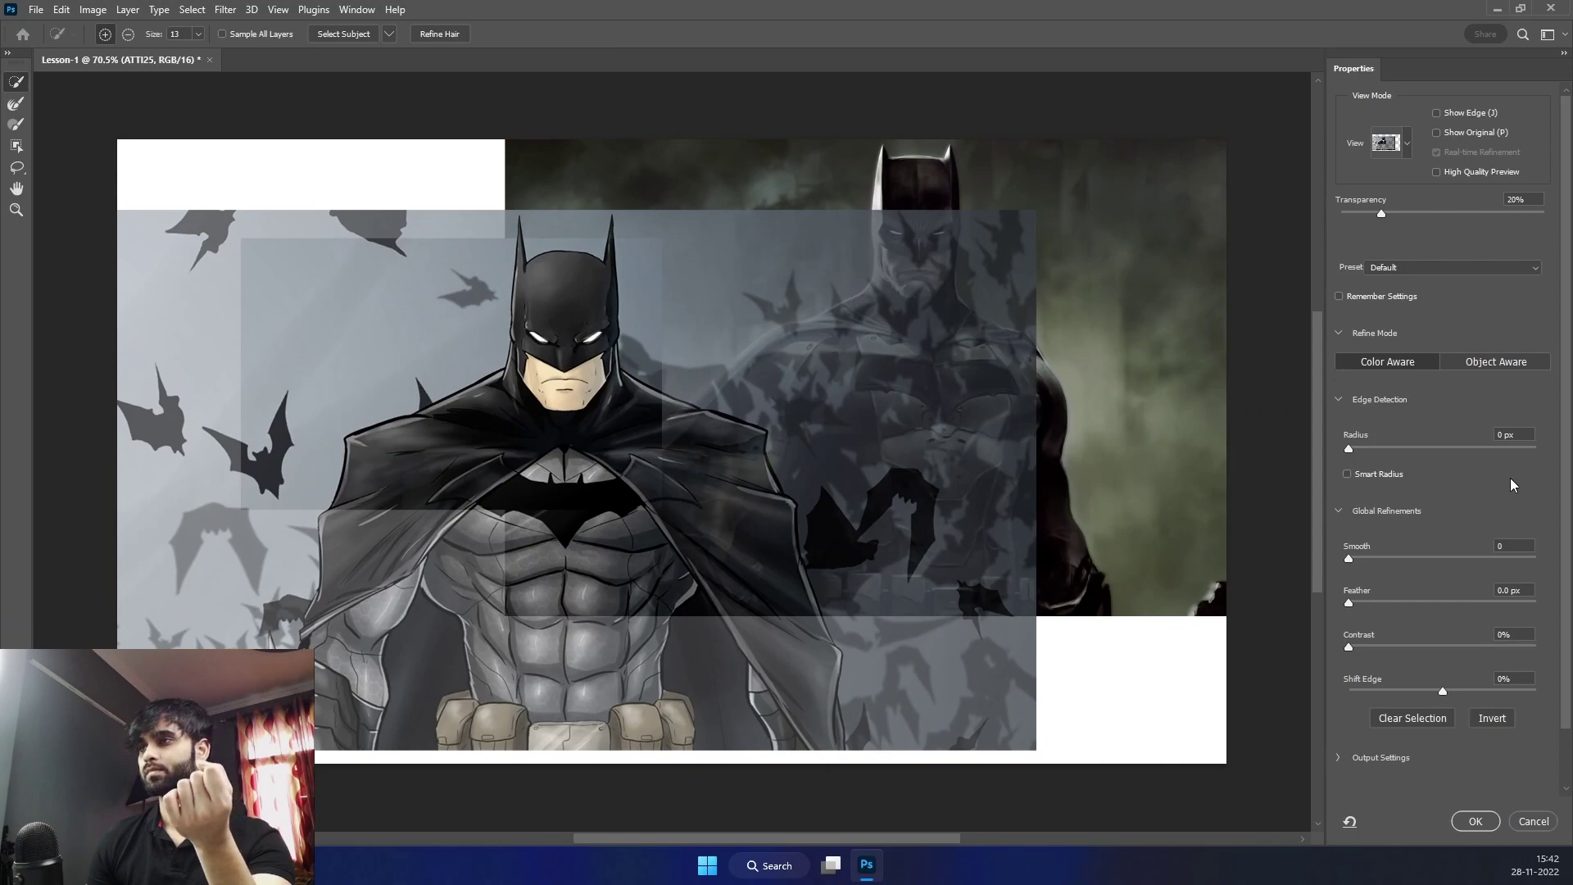
drag(1374, 215, 1548, 205)
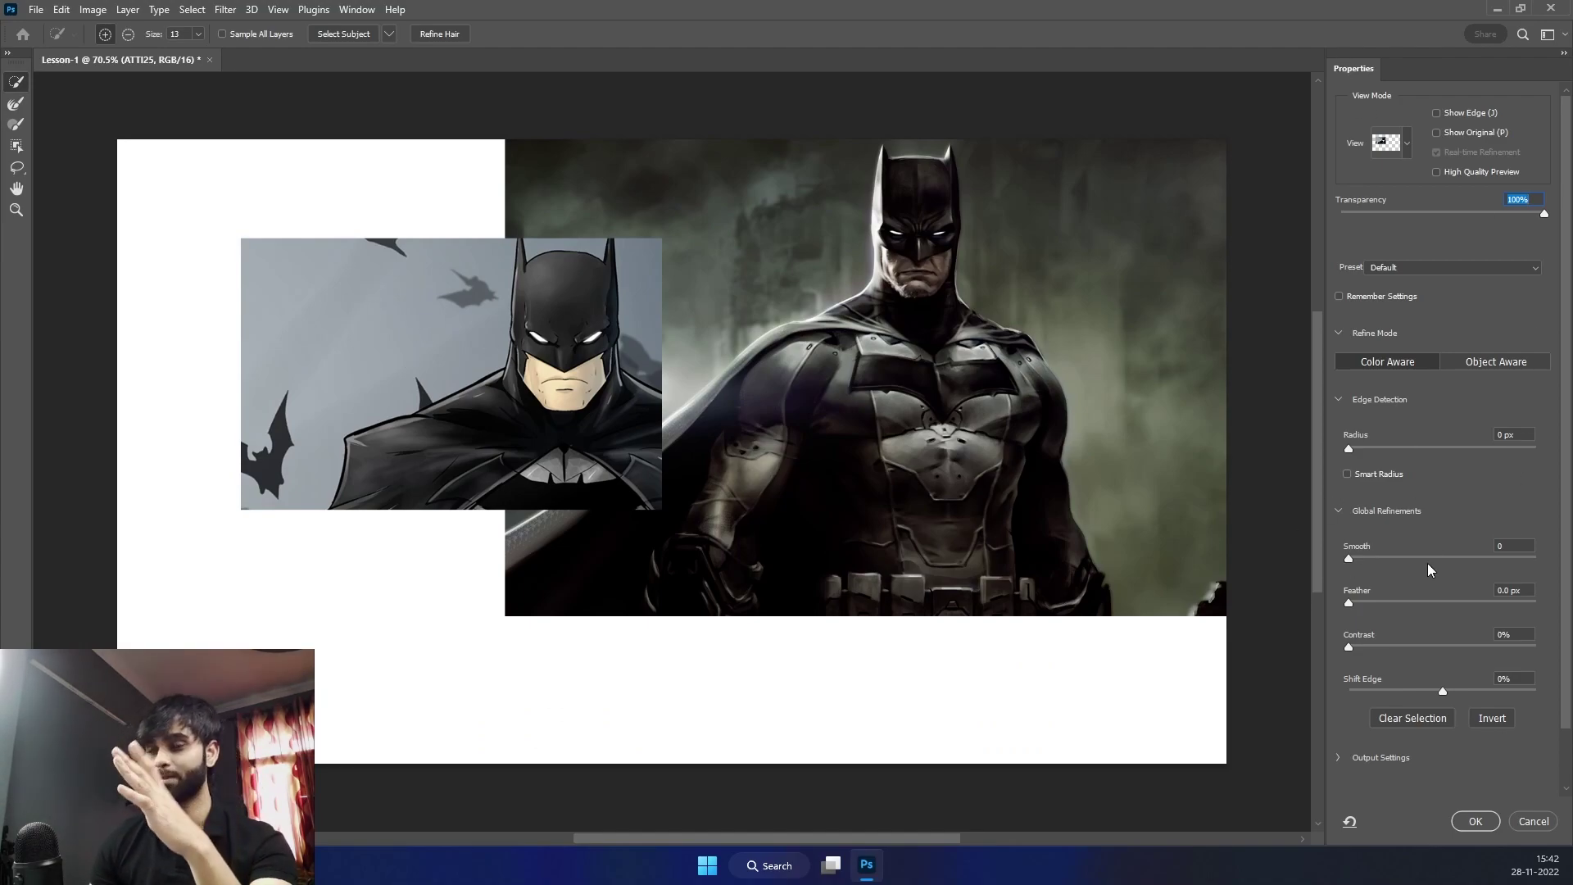
scroll(1559, 590, down, 2)
scroll(1559, 589, up, 2)
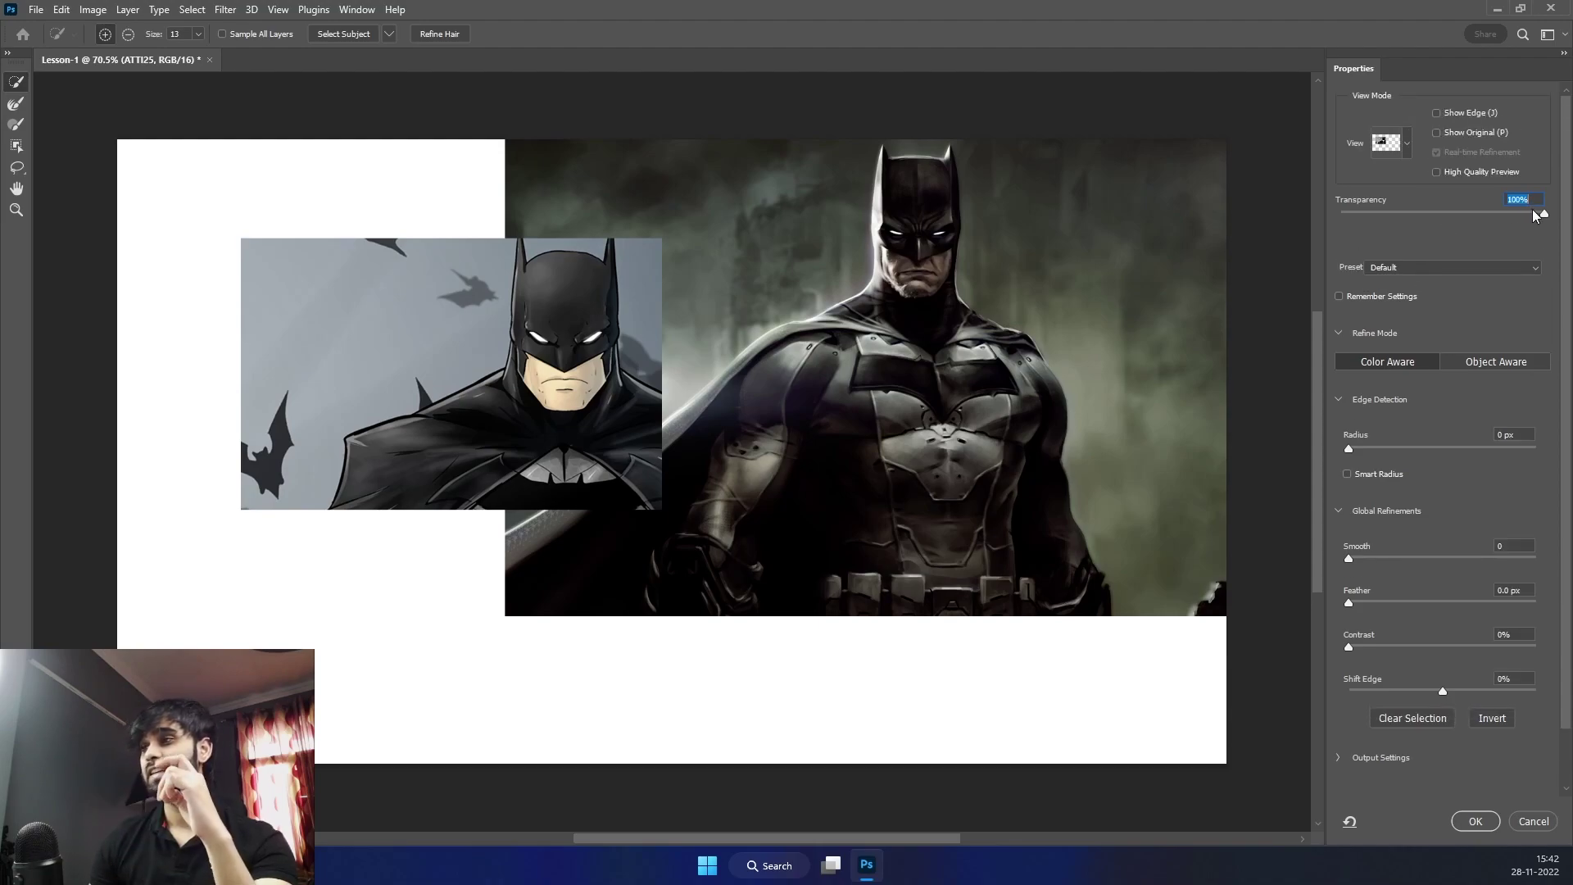
drag(1542, 216, 1305, 246)
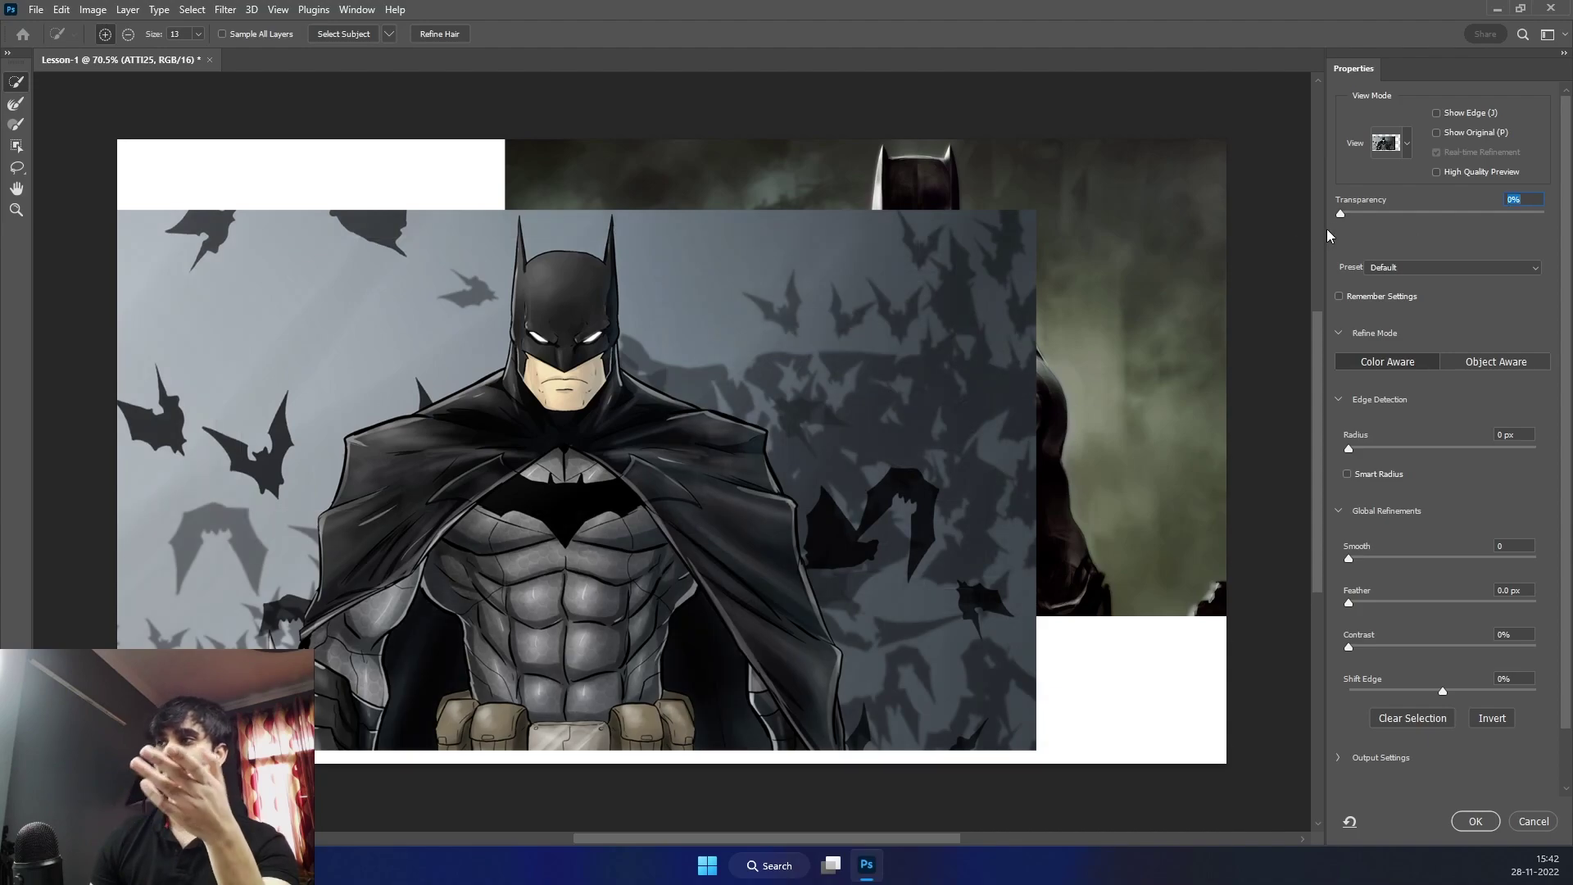
text(100)
key(Return)
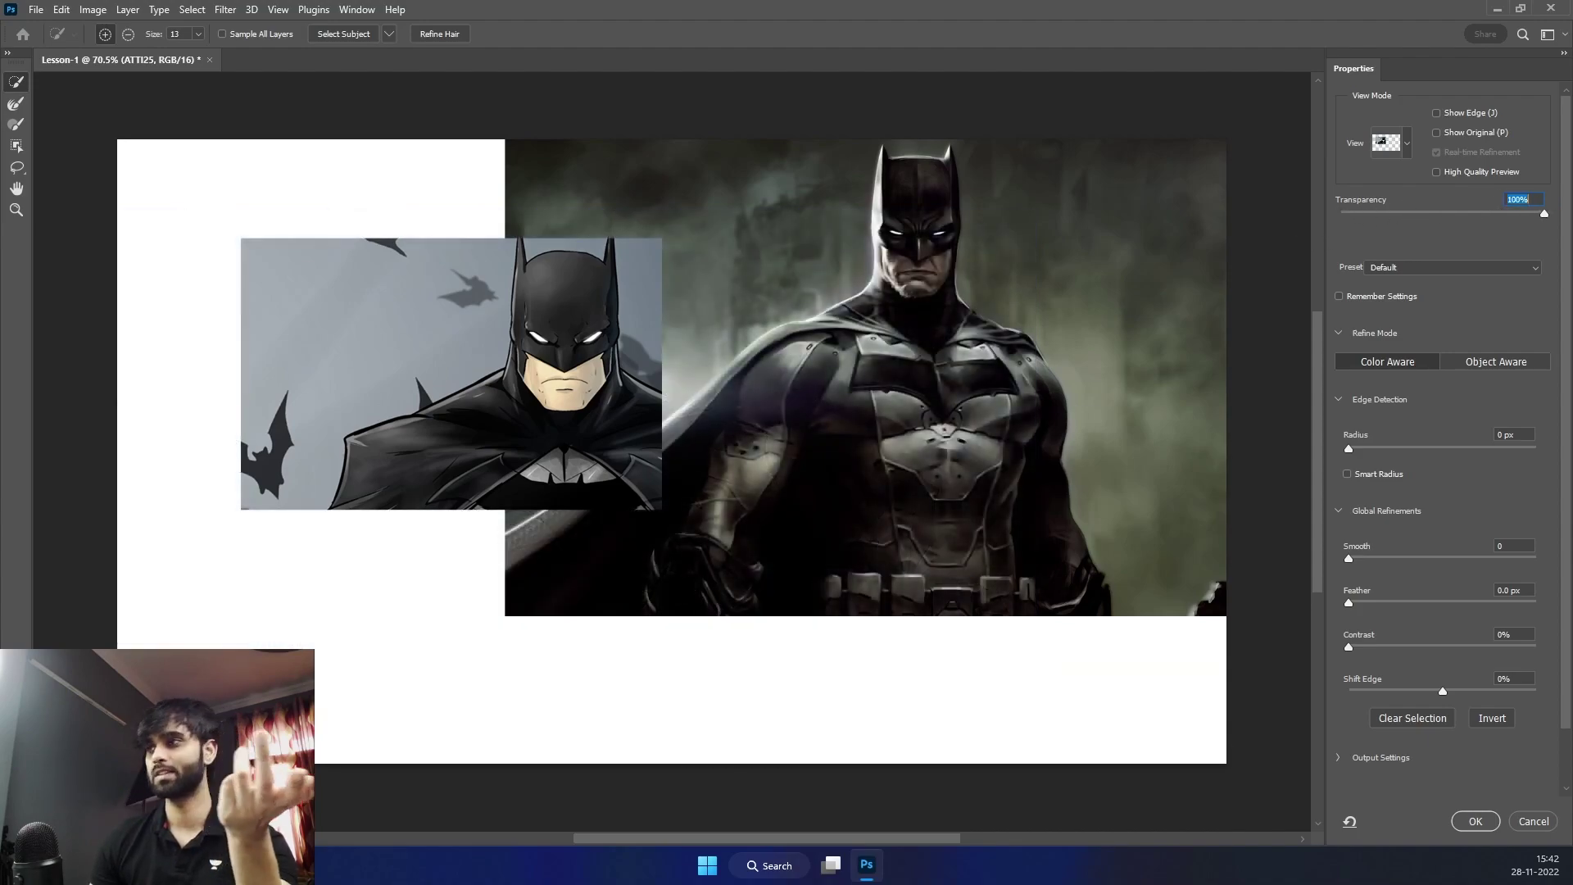
click(1407, 144)
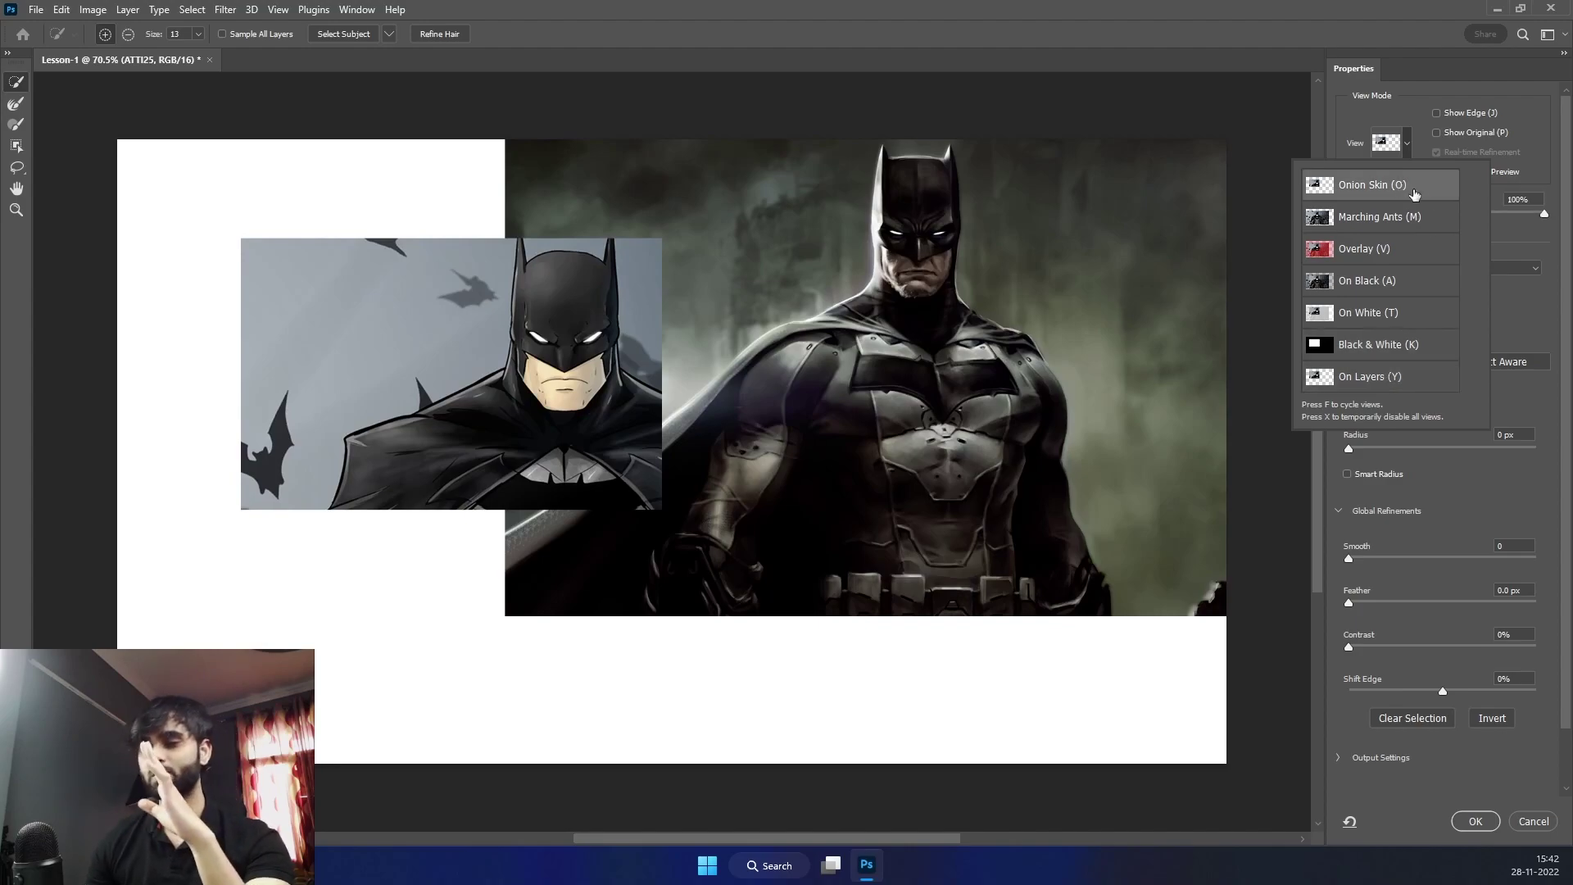
click(1393, 144)
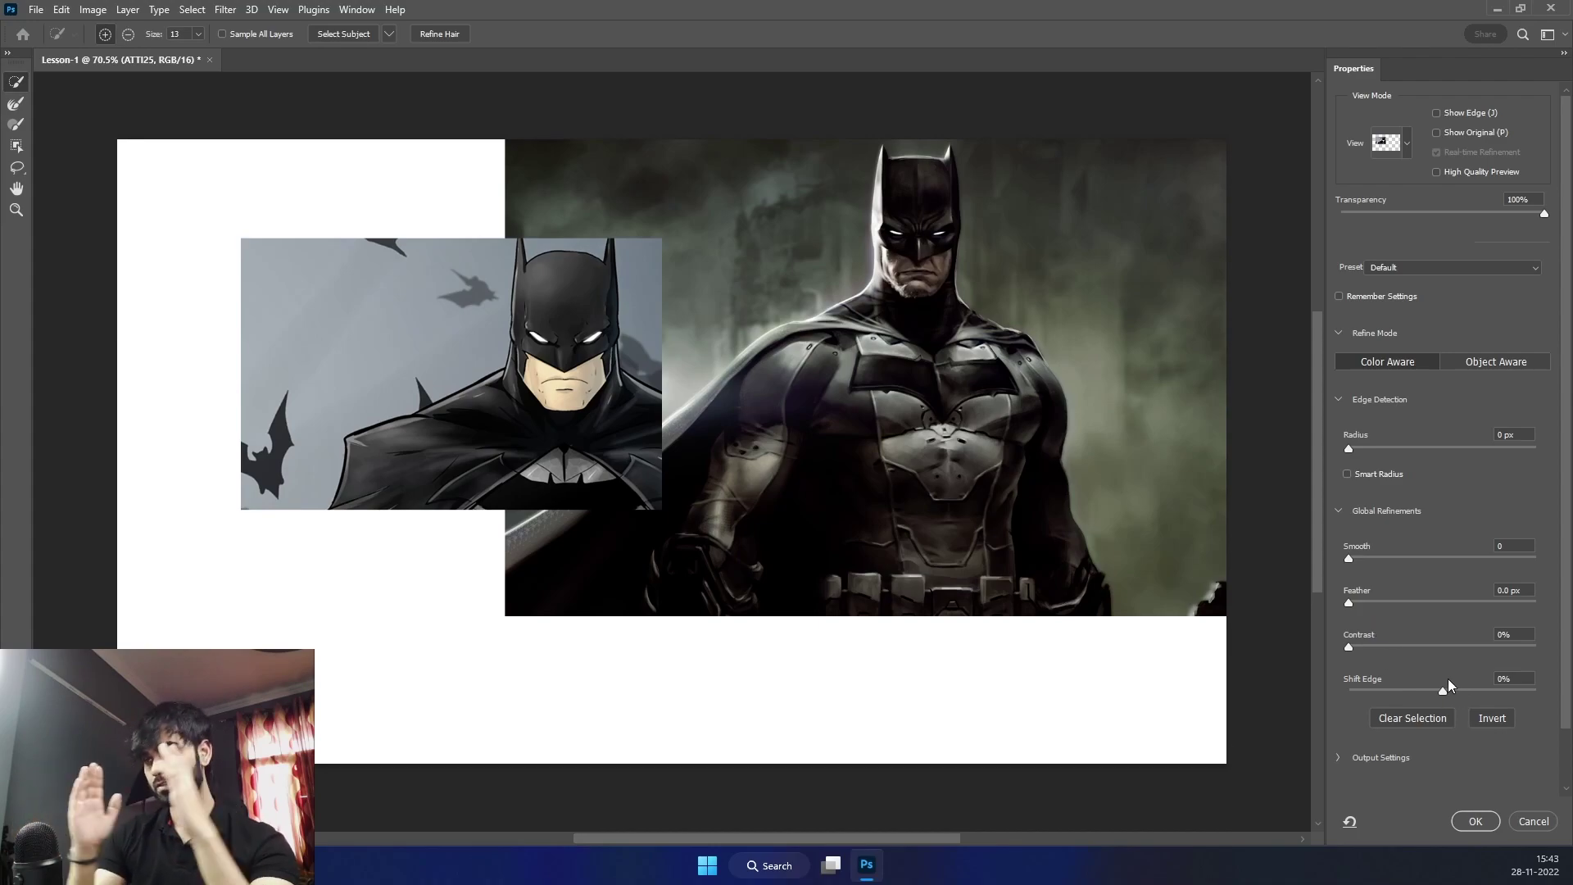
Set the Select and Mask output to New Layer and apply it to the rectangular selection
scroll(1398, 759, down, 2)
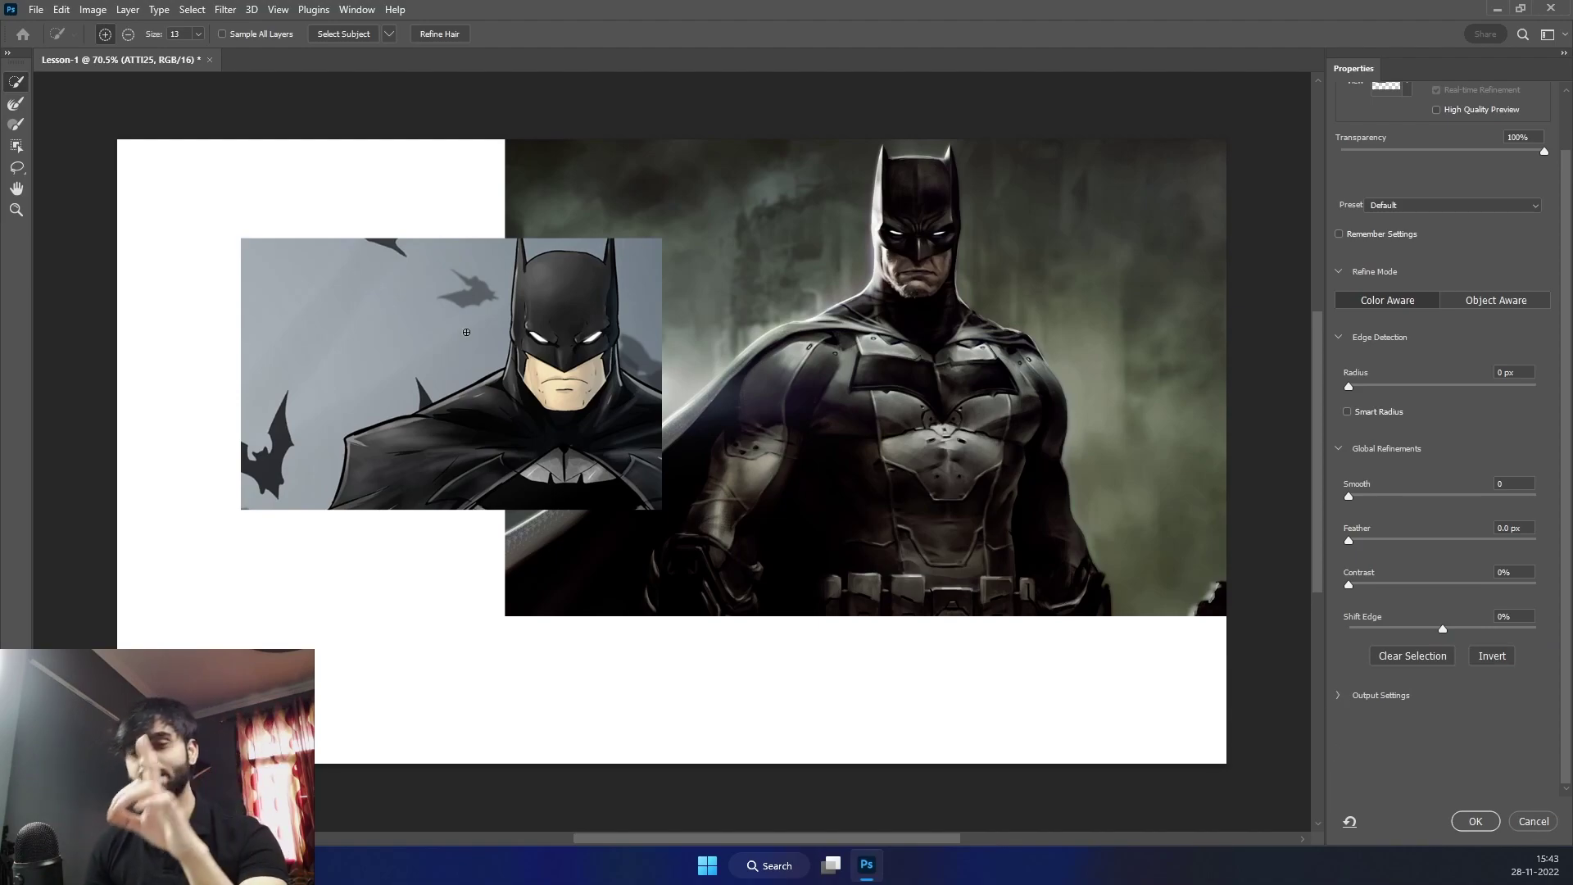
click(1340, 695)
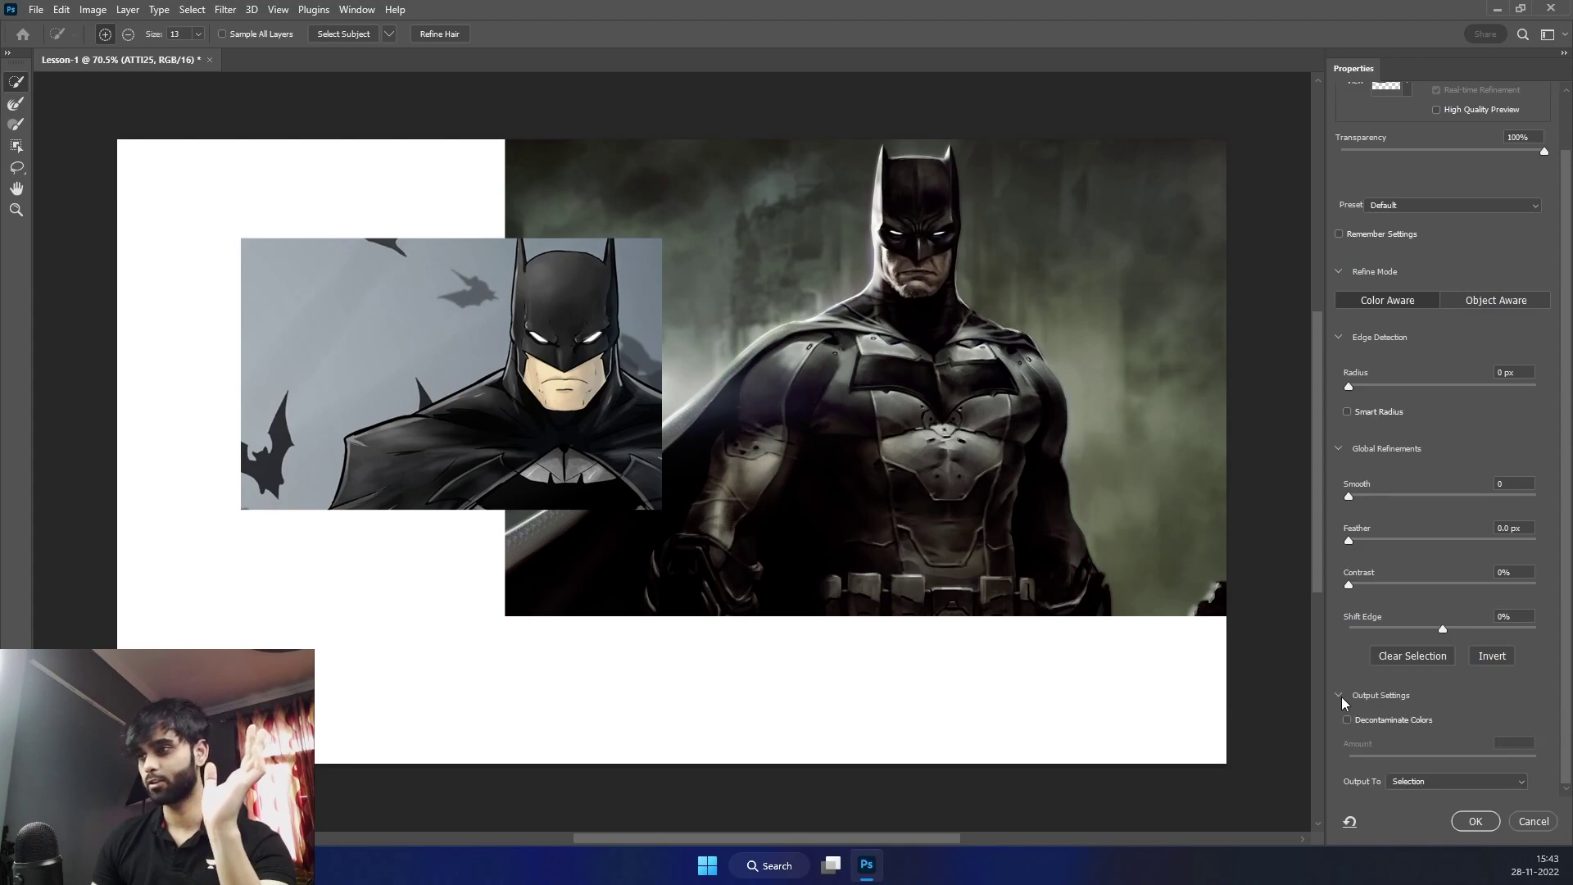
click(1442, 785)
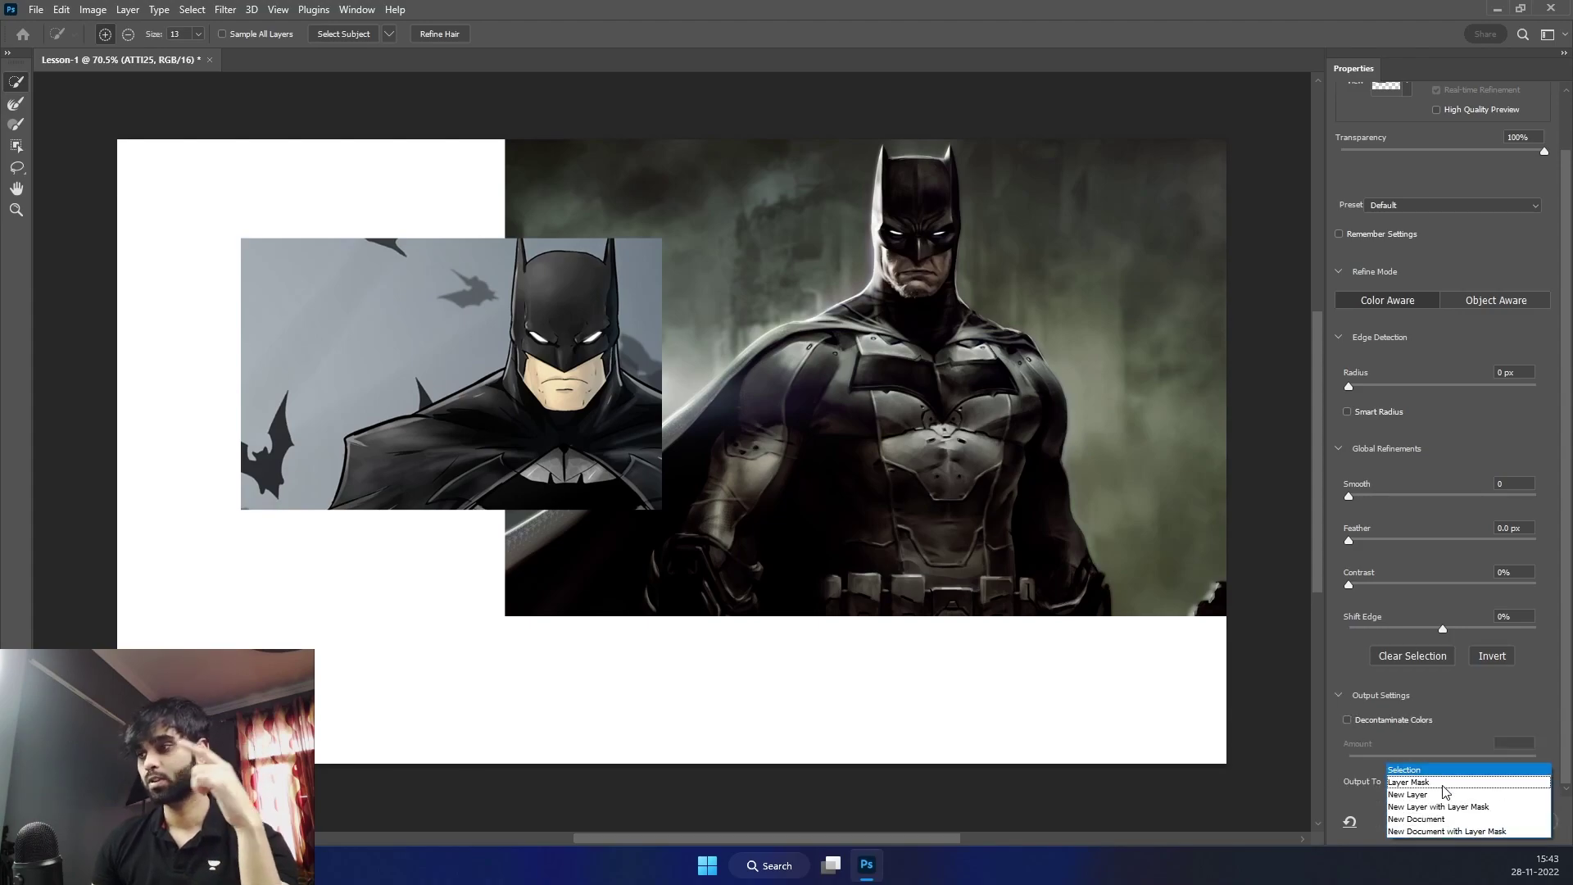
click(1437, 795)
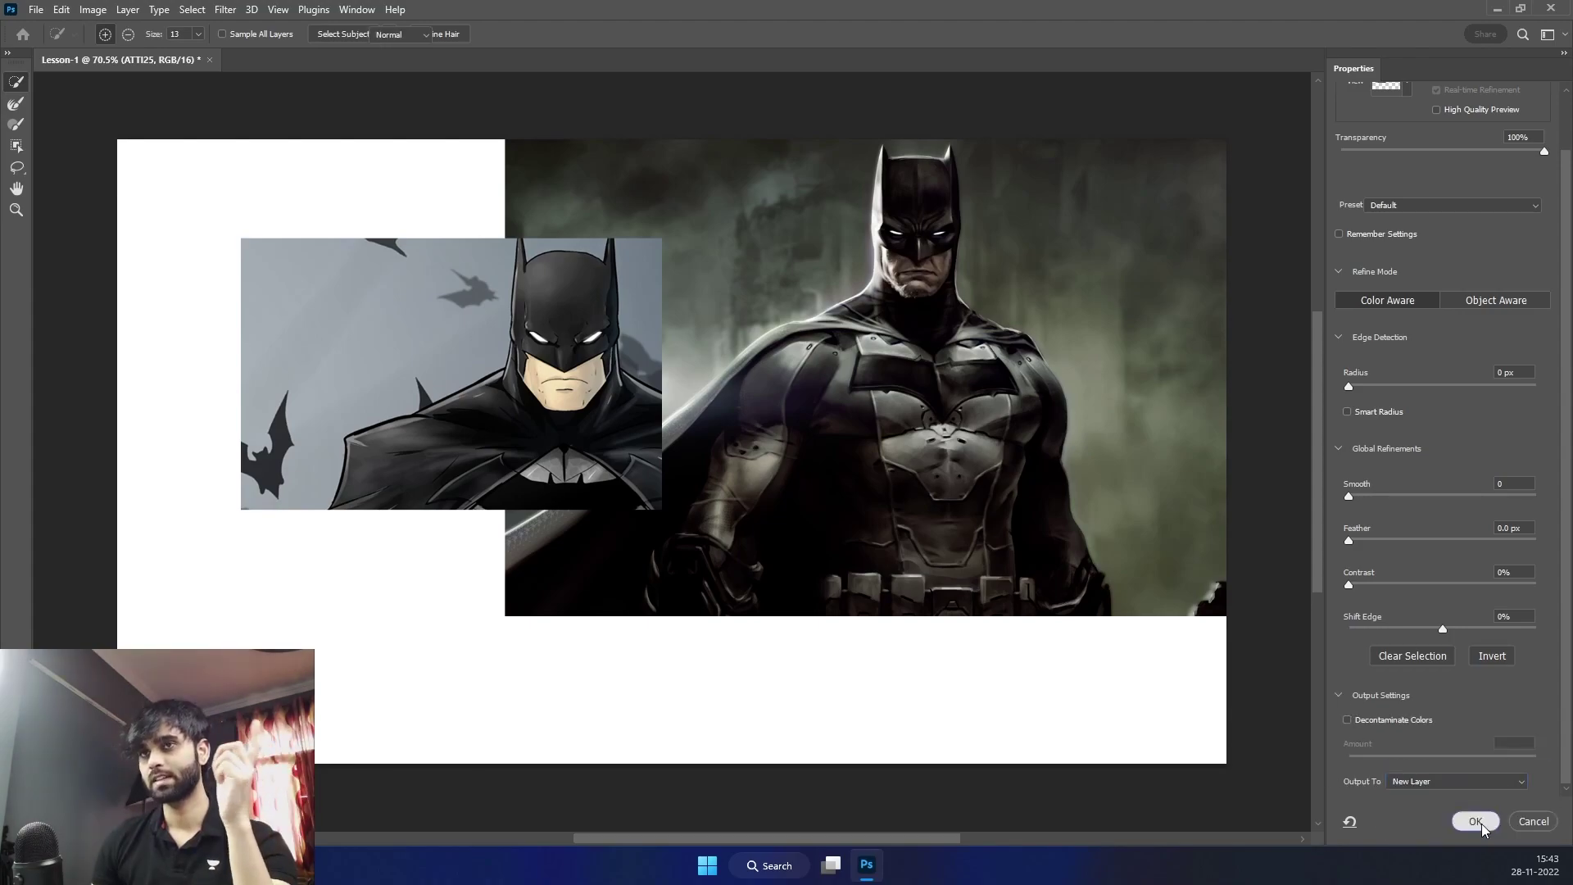
click(1481, 823)
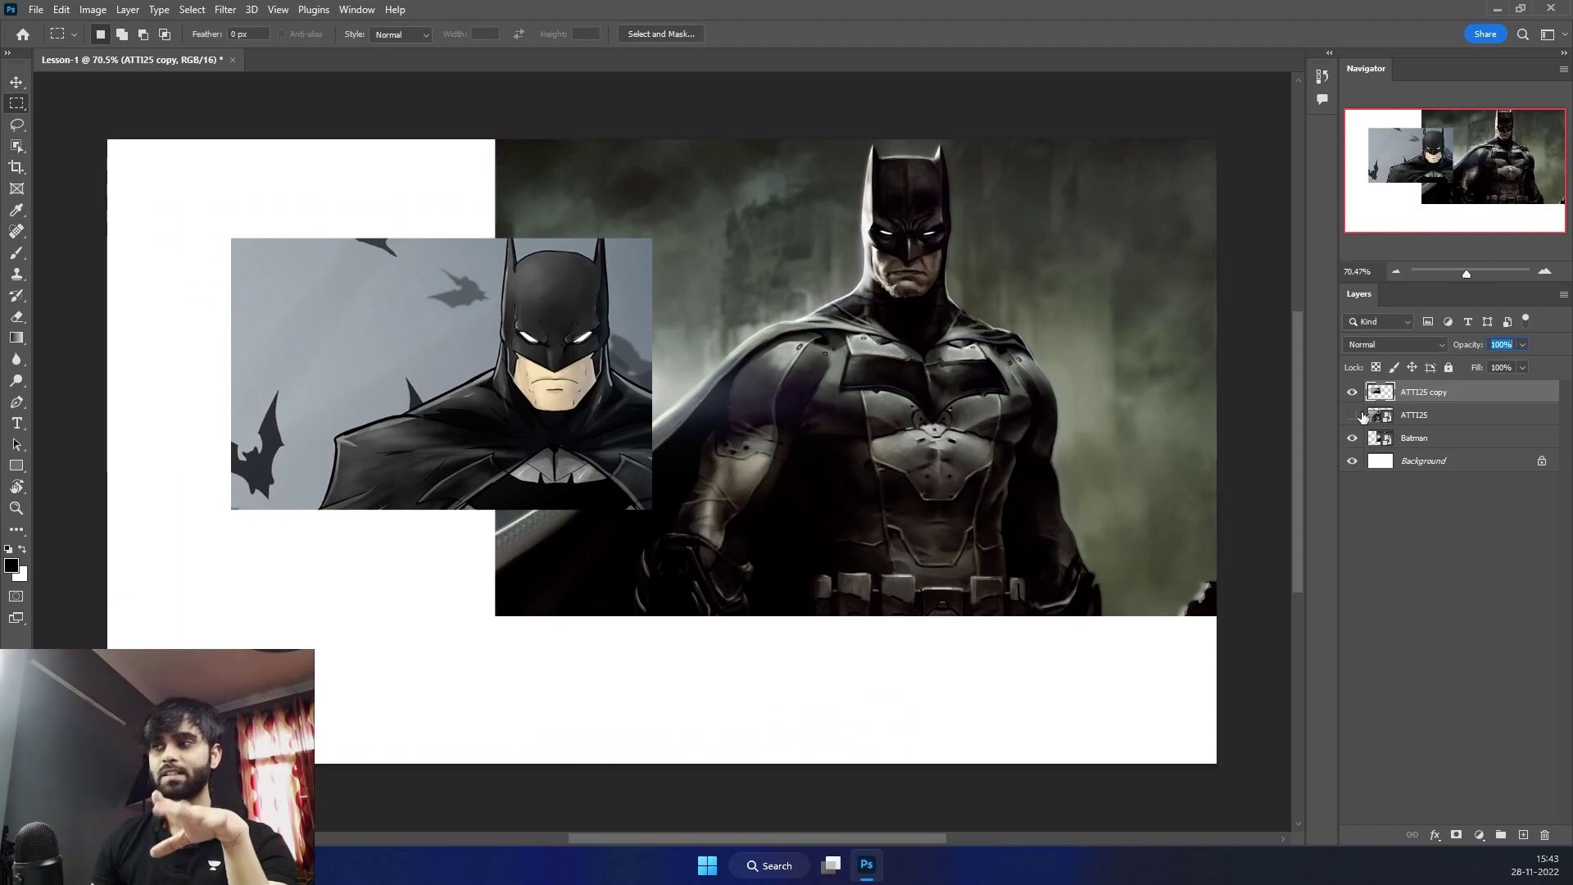
Toggle the original ATTI25 layer's visibility, leave it hidden, and move the ATTI25 copy layer slightly up and to the right
click(1413, 416)
click(1352, 416)
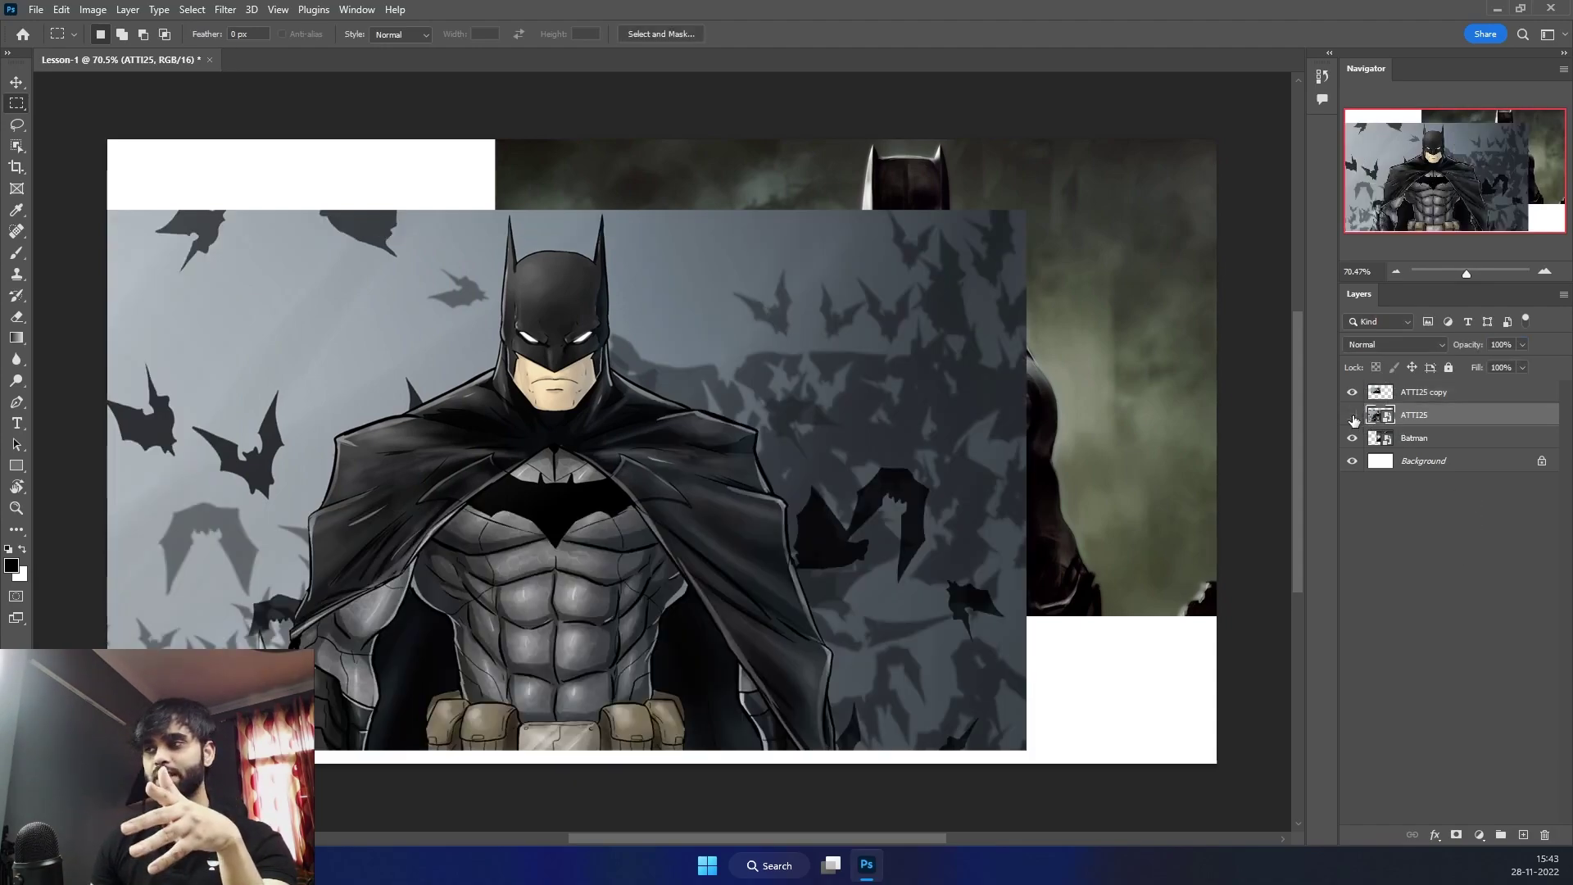
click(1353, 416)
click(1419, 393)
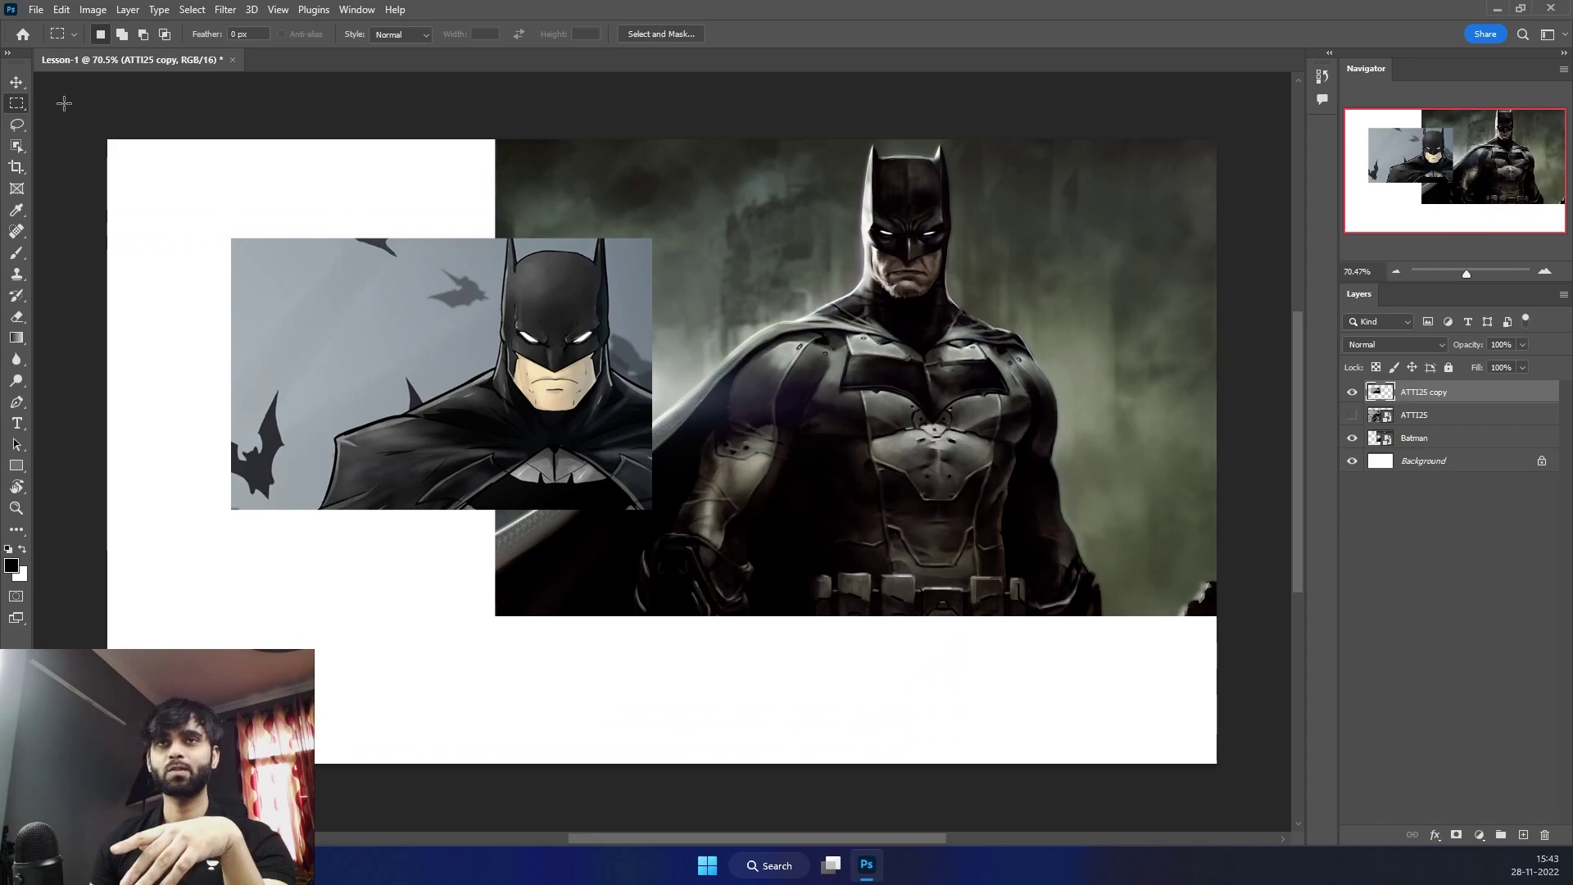
click(17, 82)
drag(290, 329, 404, 300)
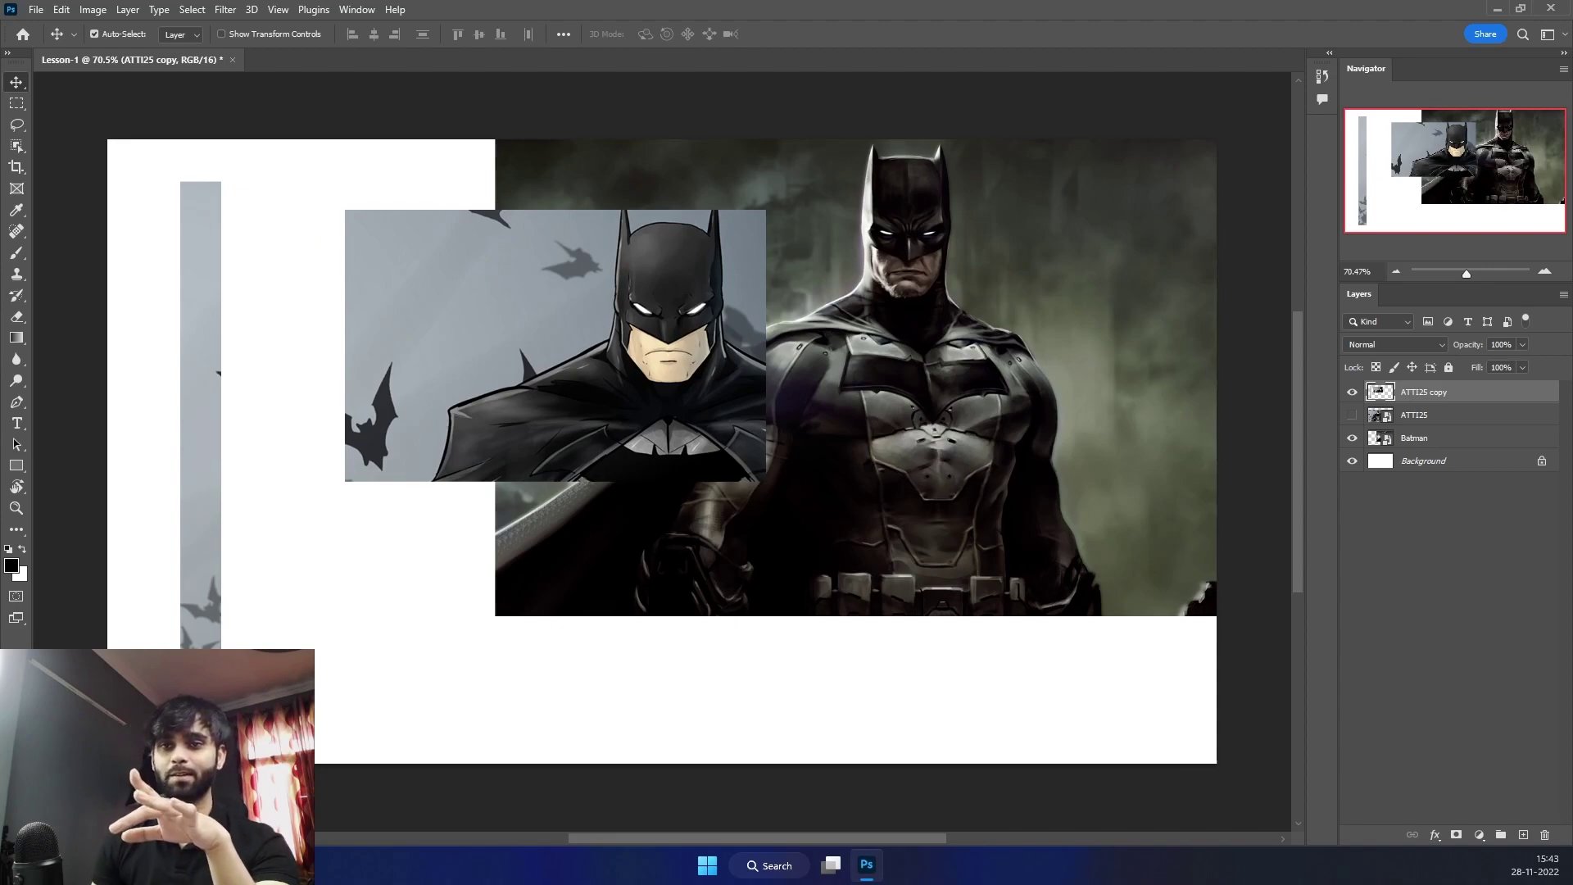
Try a rectangular selection of about 809 × 516 px around the moved cutout in Select and Mask, and cancel the workspace
click(17, 104)
drag(327, 193, 792, 488)
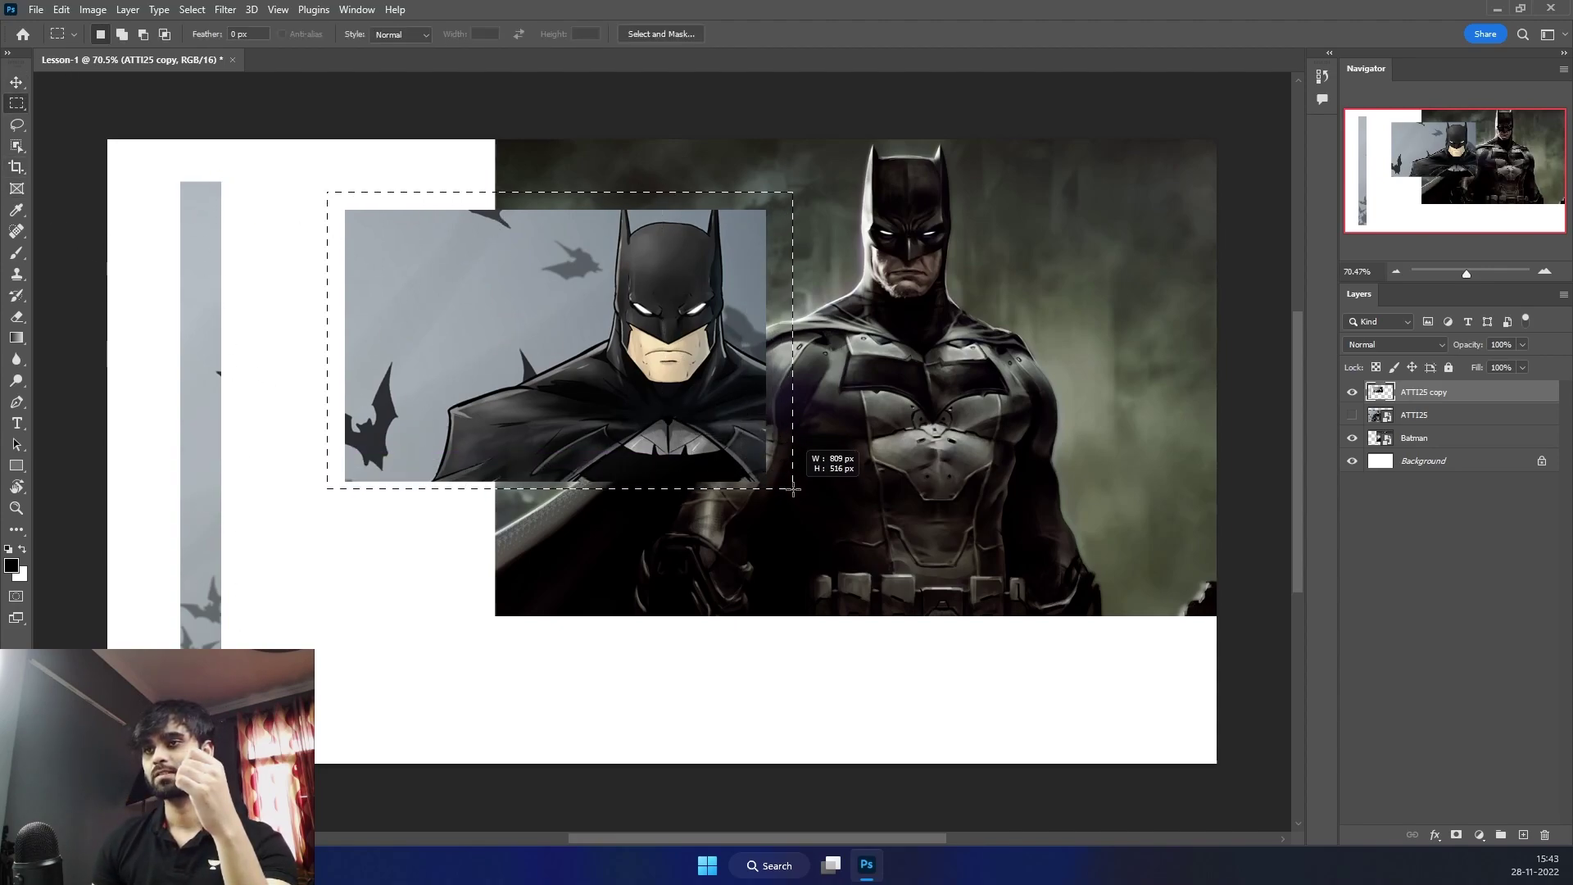
click(661, 33)
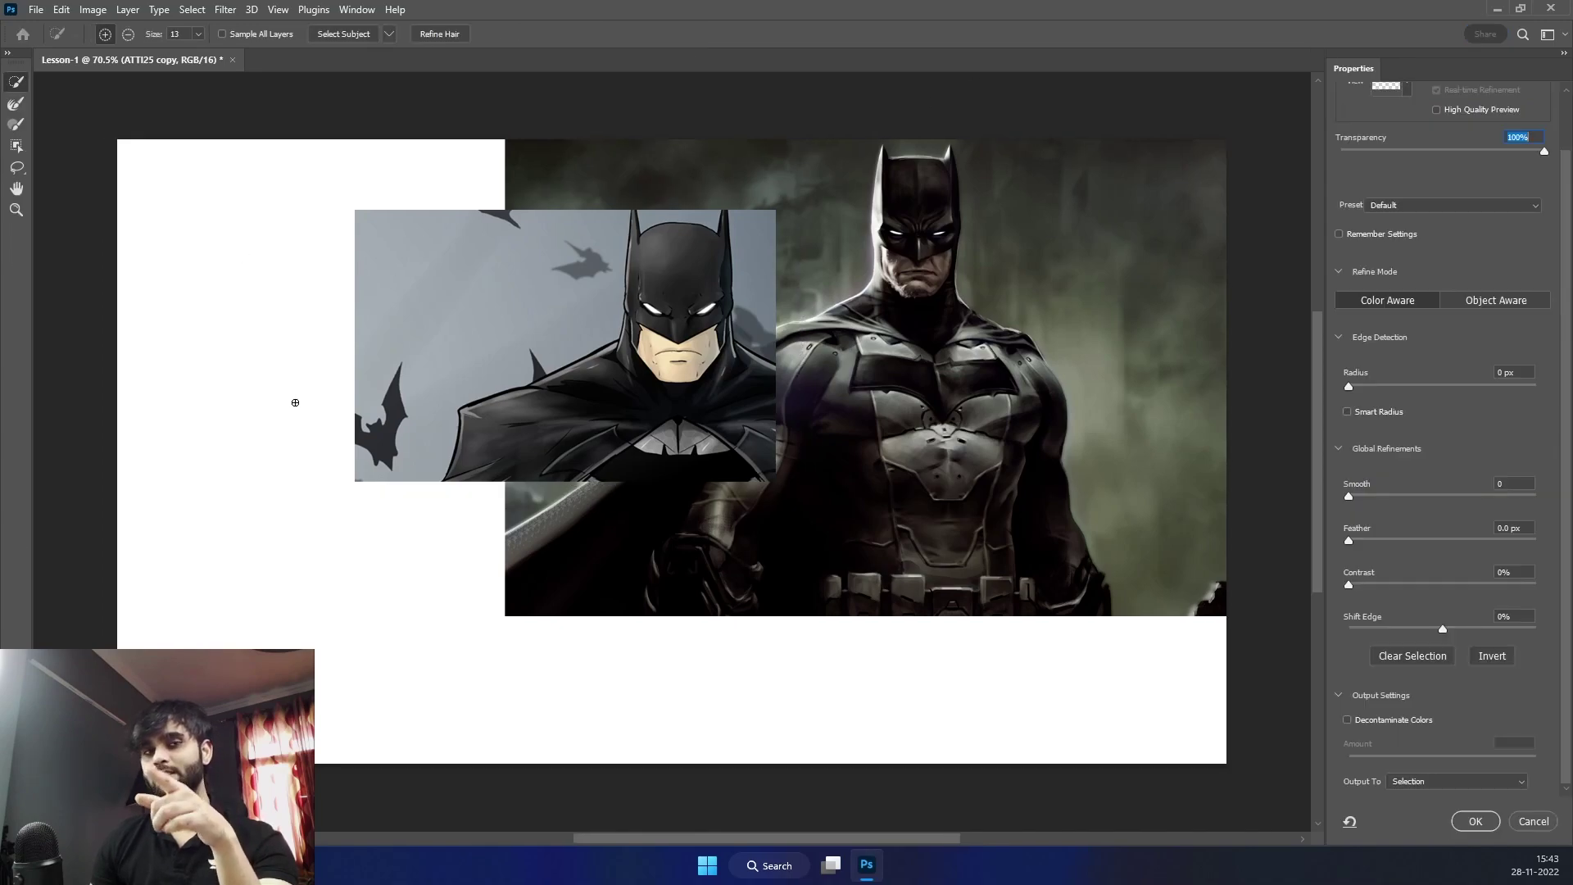
click(1534, 822)
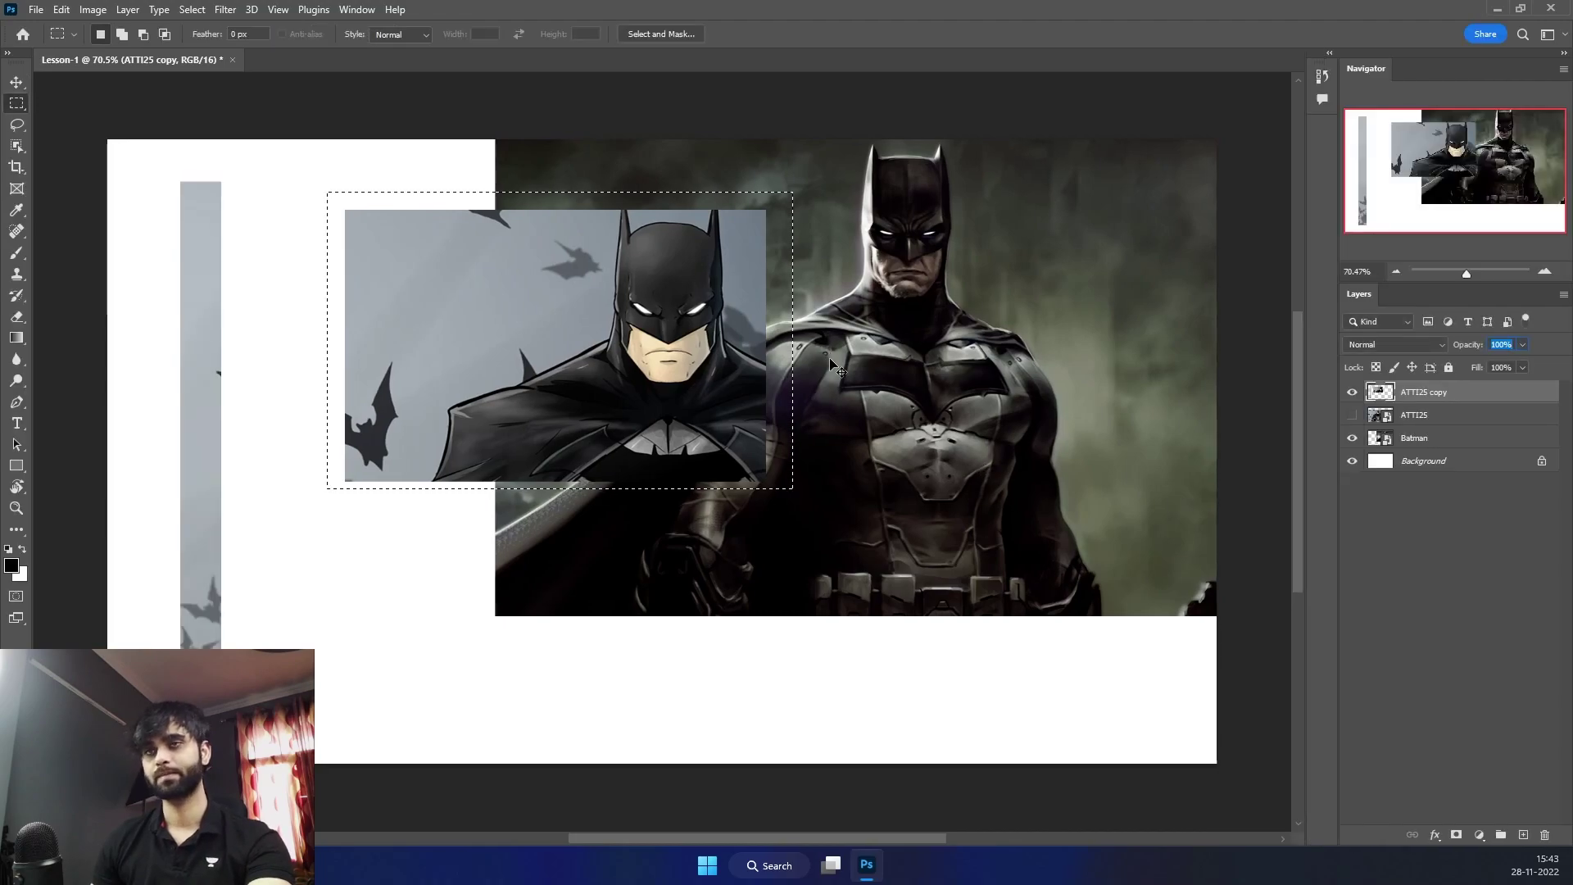
Undo the cutout's selection, move and new layer, the earlier marquee selections and the last shift of the ATTI25 layer
key(ctrl+z)
key(ctrl+z)
key(ctrl+z)
key(ctrl+z)
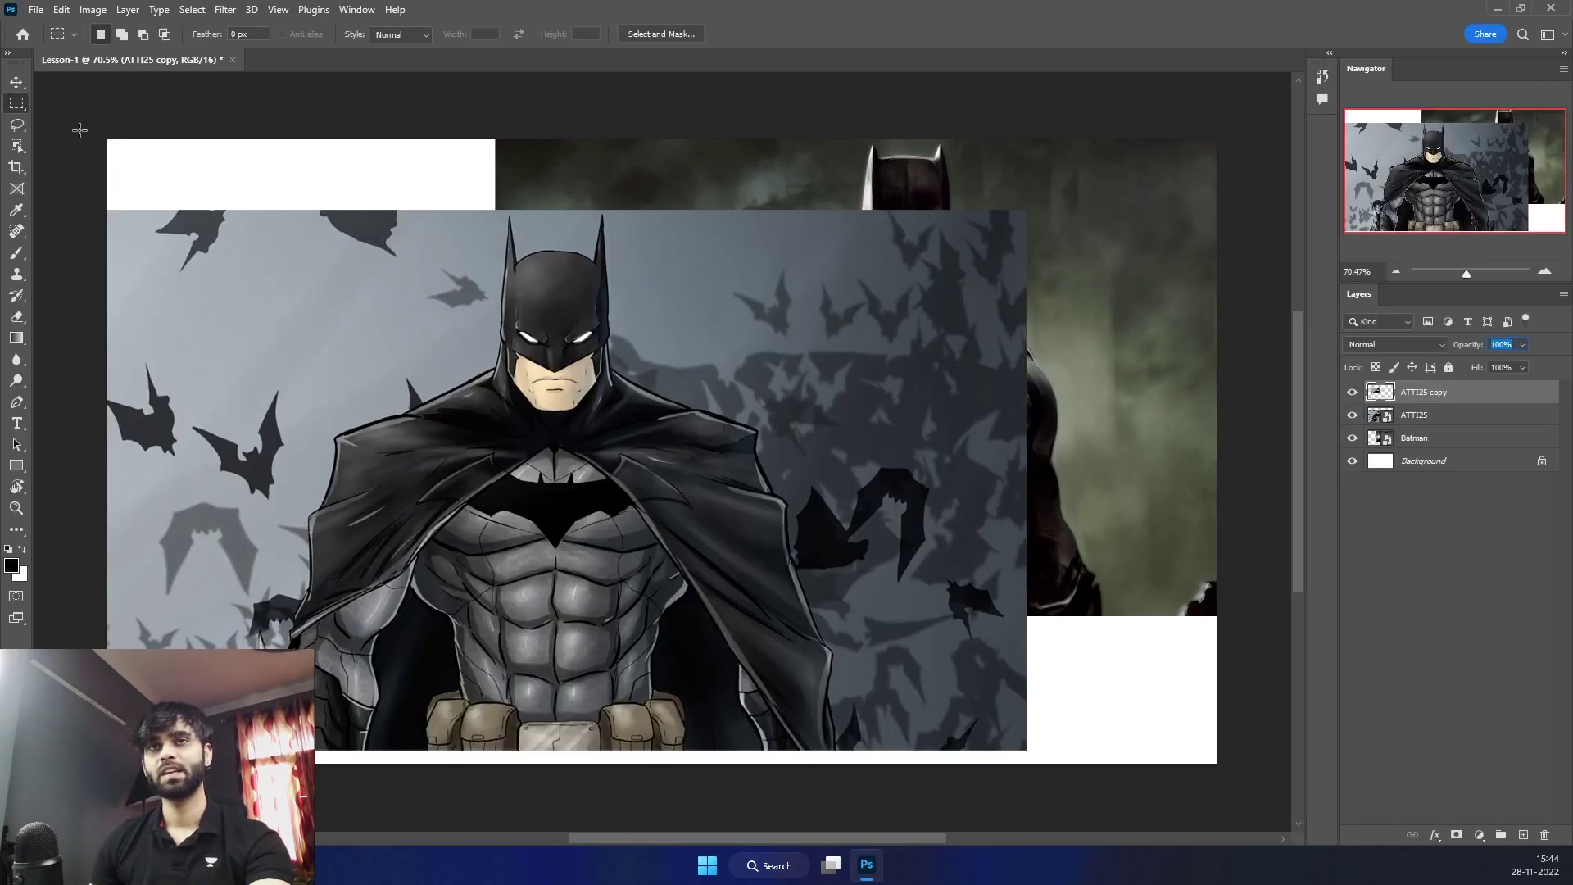
click(17, 82)
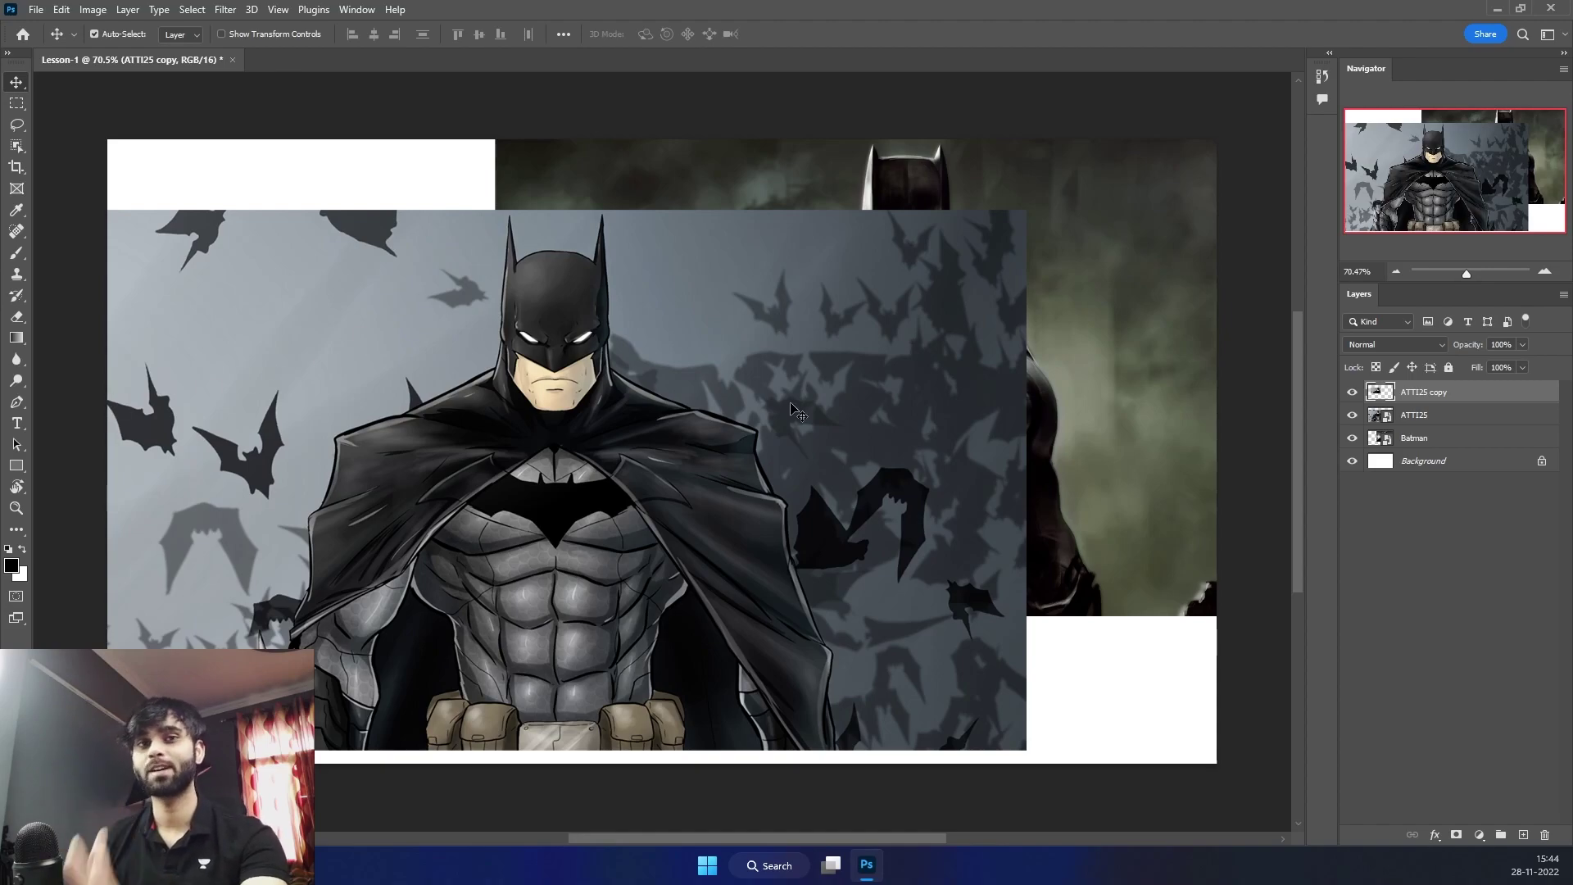
key(ctrl+z)
key(ctrl+z)
key(ctrl+z)
key(ctrl+z)
key(ctrl+z)
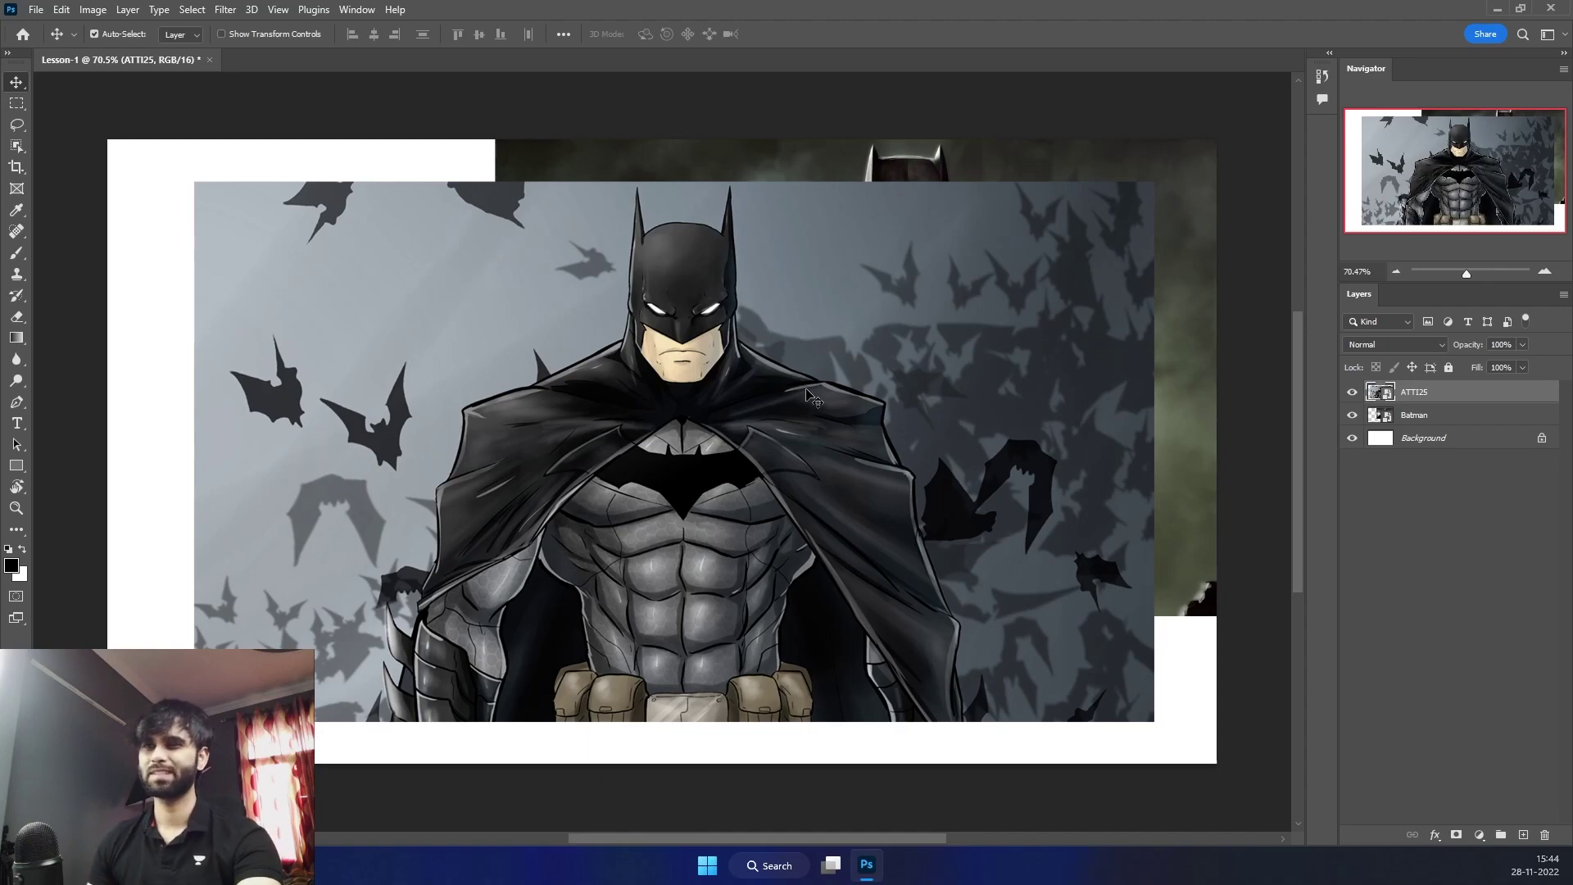
Draw a freehand Lasso selection on ATTI25's upper-left background, above the two dark bats
click(16, 124)
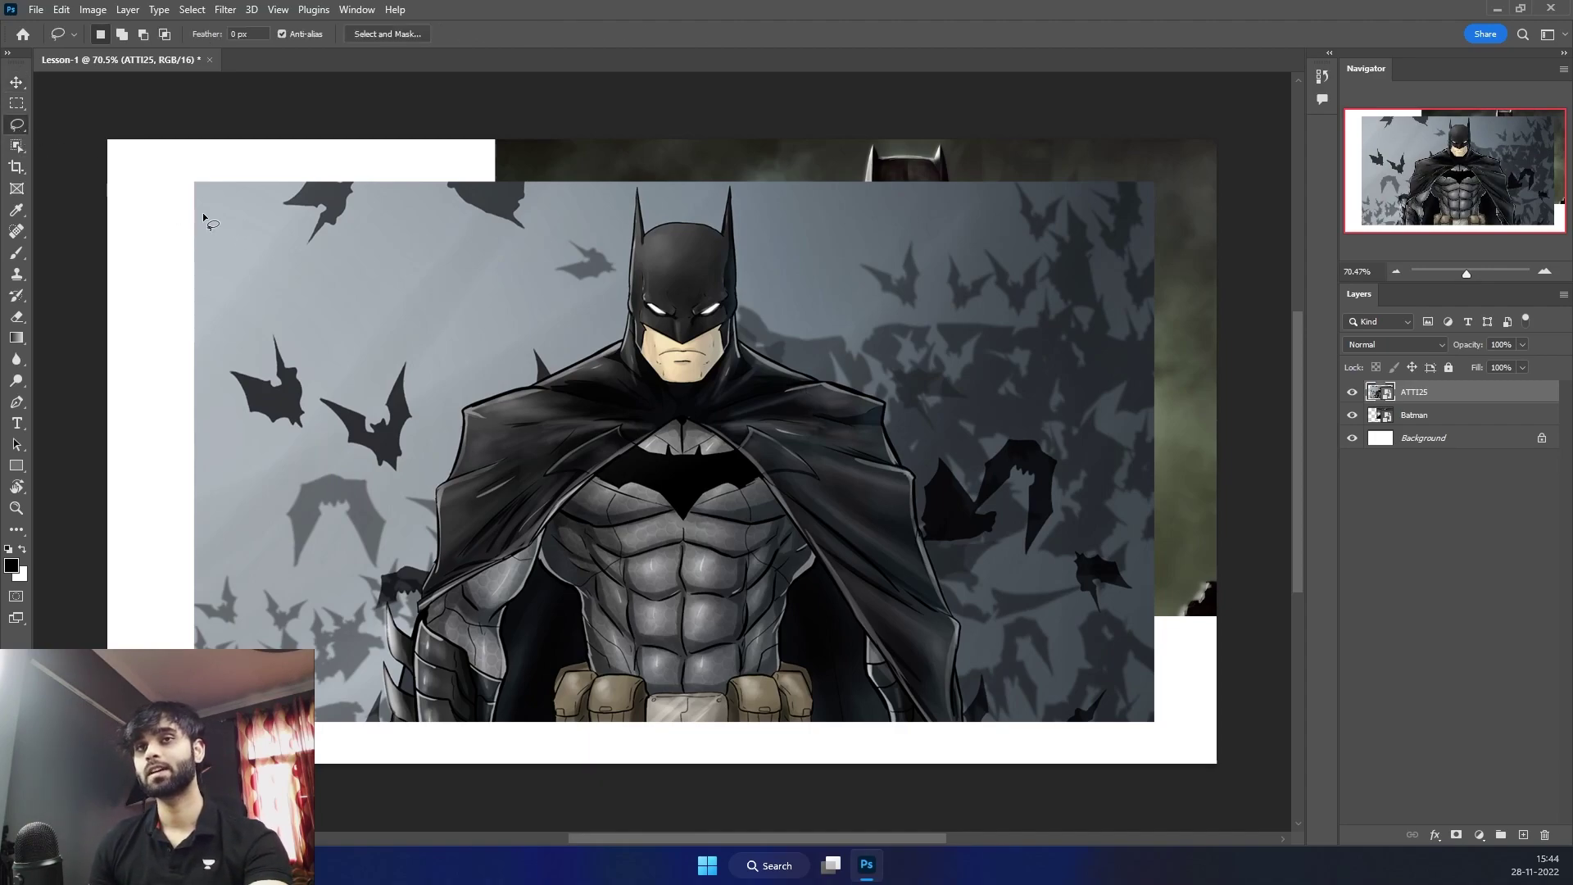
right_click(23, 124)
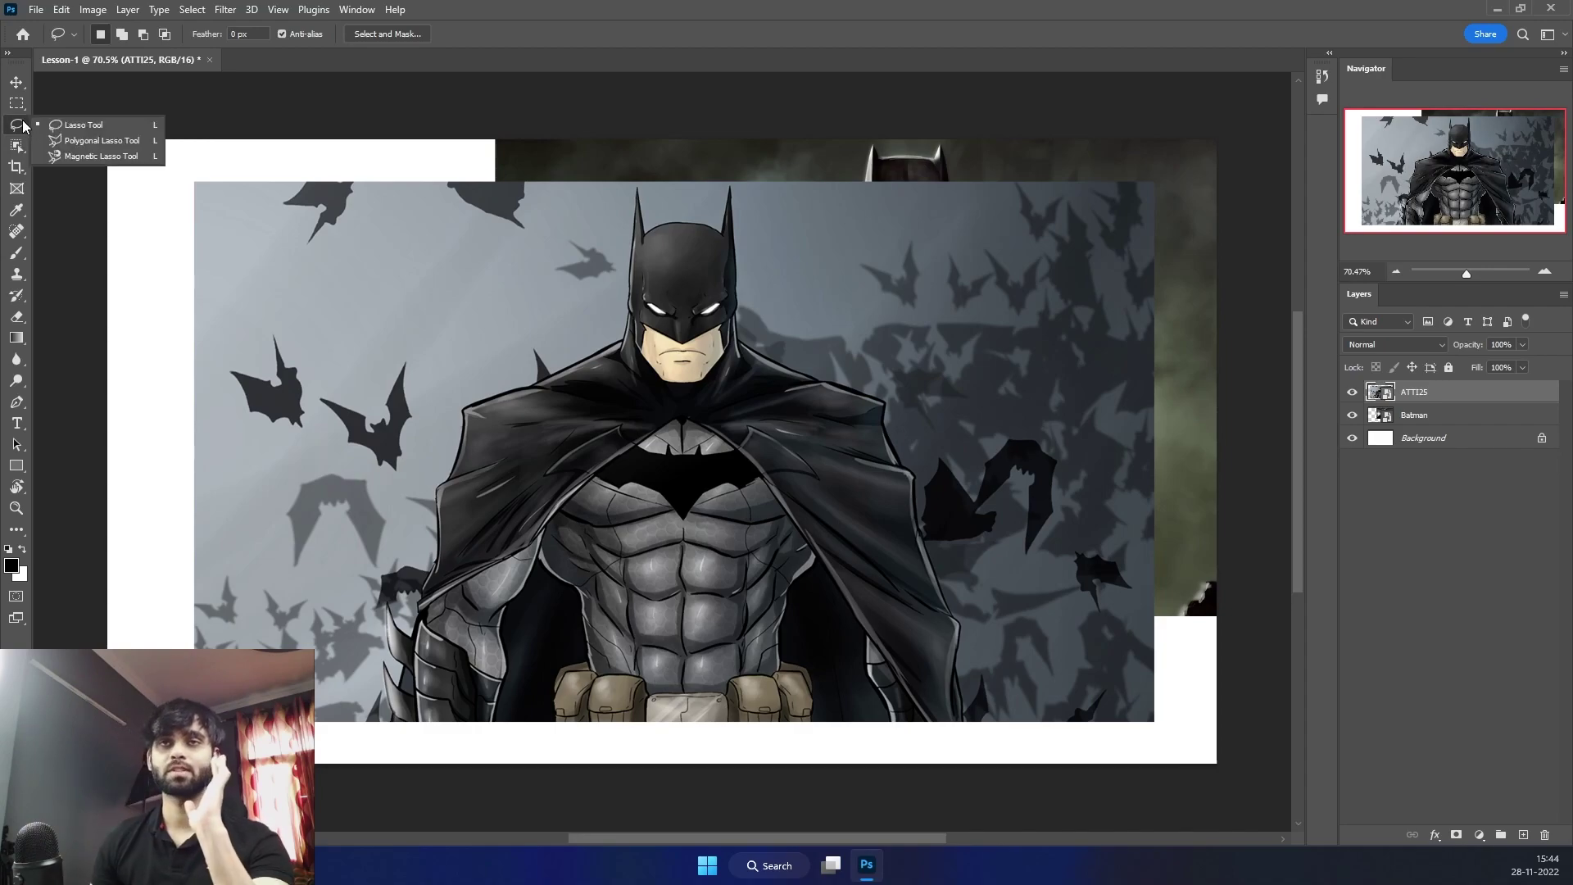
mouse_move(261, 267)
mouse_down()
mouse_move(320, 316)
mouse_move(375, 326)
mouse_move(441, 235)
mouse_move(463, 254)
mouse_move(255, 341)
mouse_move(261, 270)
mouse_up()
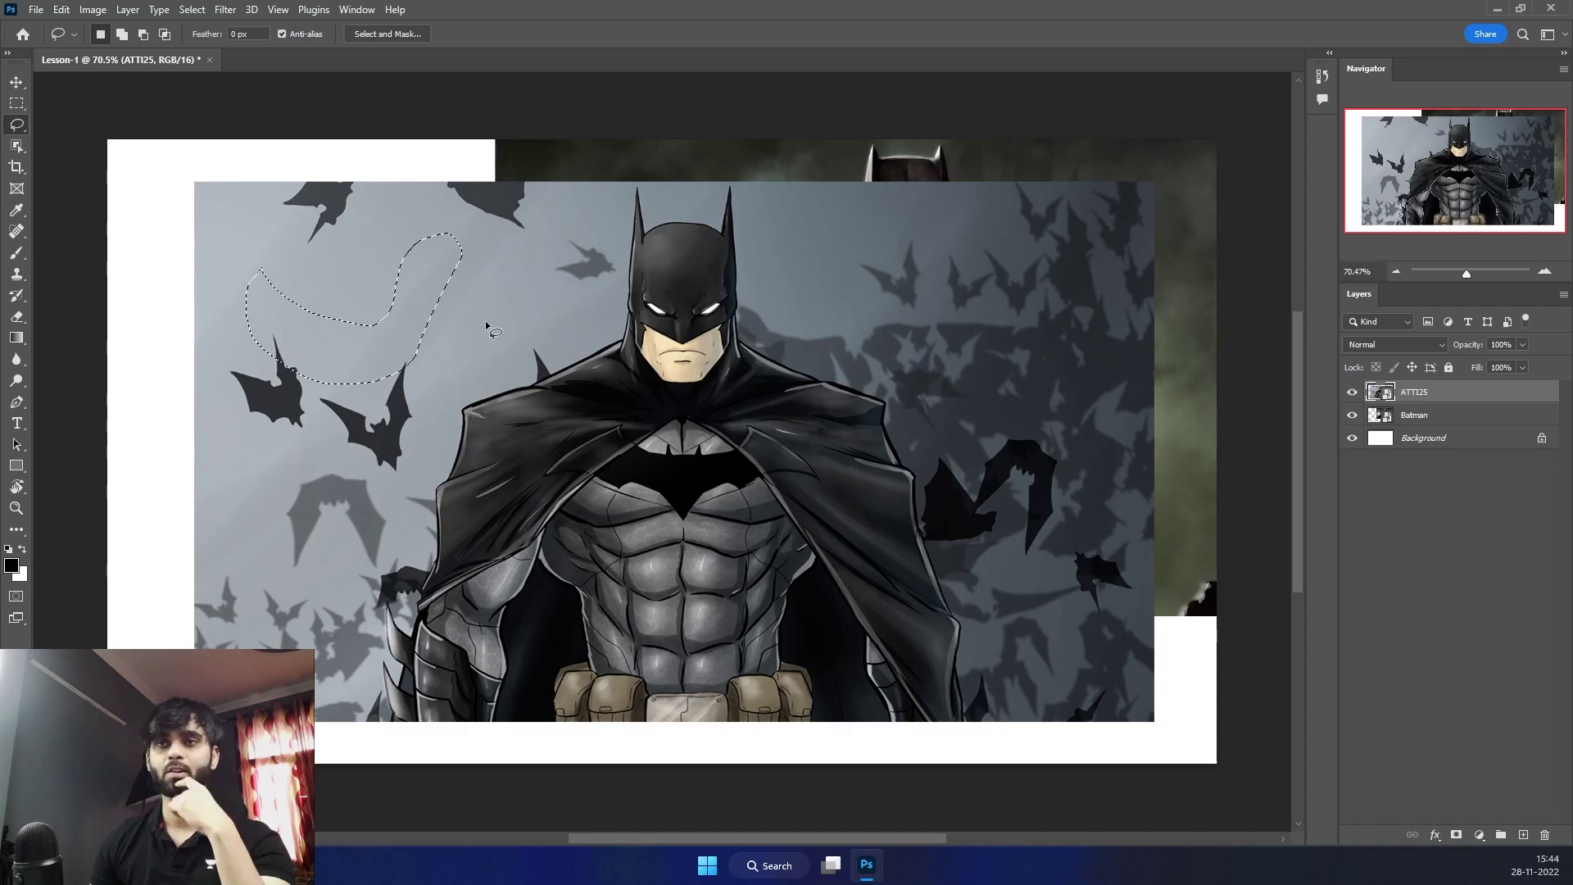
Draw a Polygonal Lasso selection around the small bat to the left of the cowl, and deselect it
right_click(17, 124)
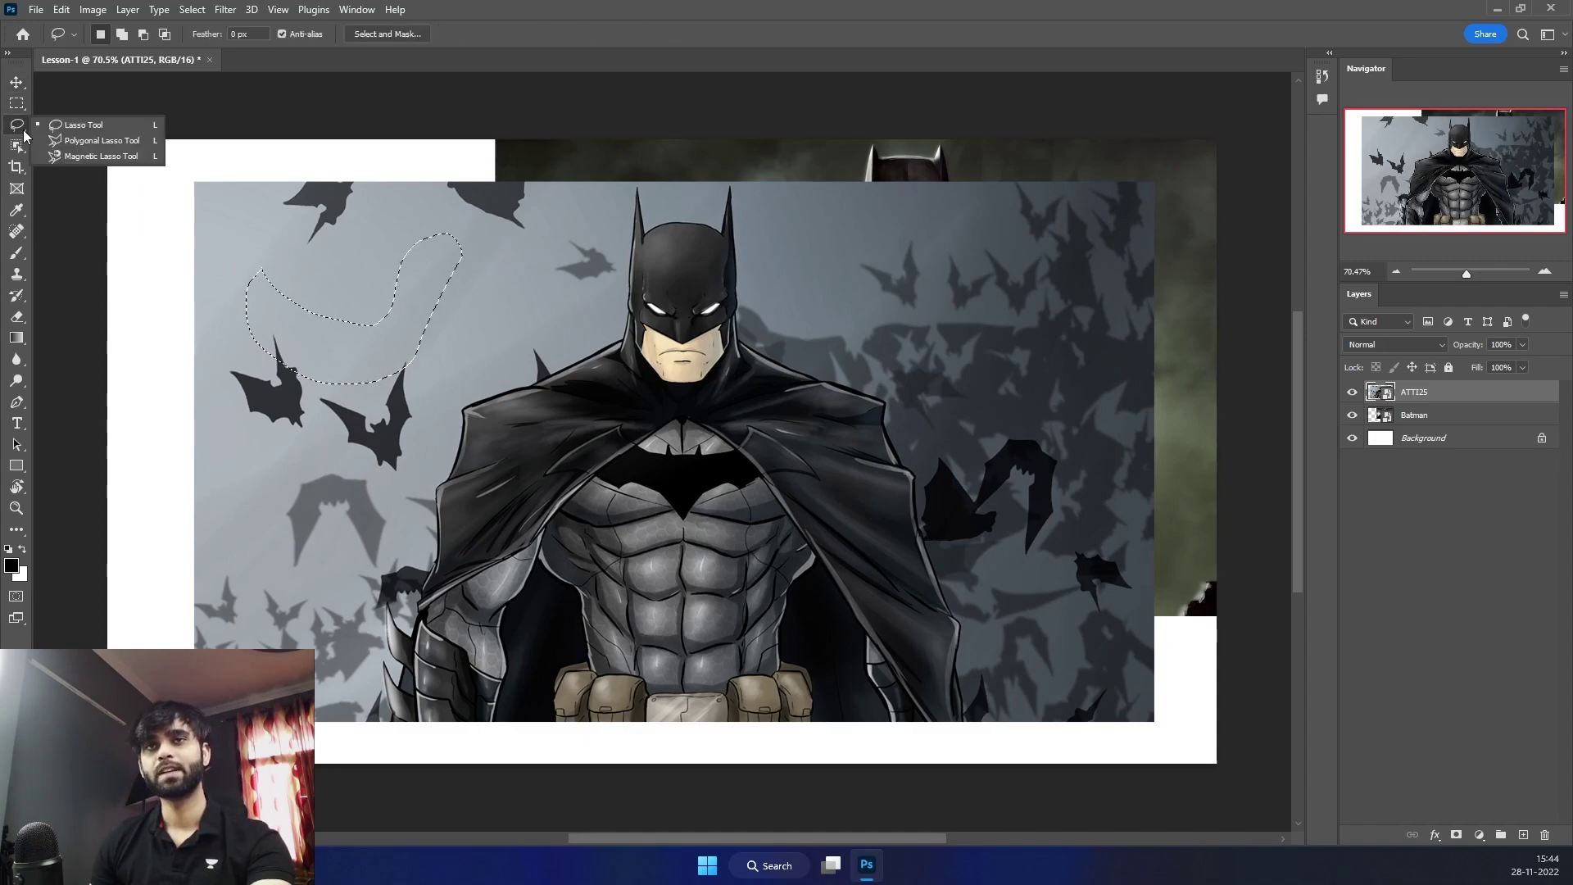
click(86, 140)
click(488, 324)
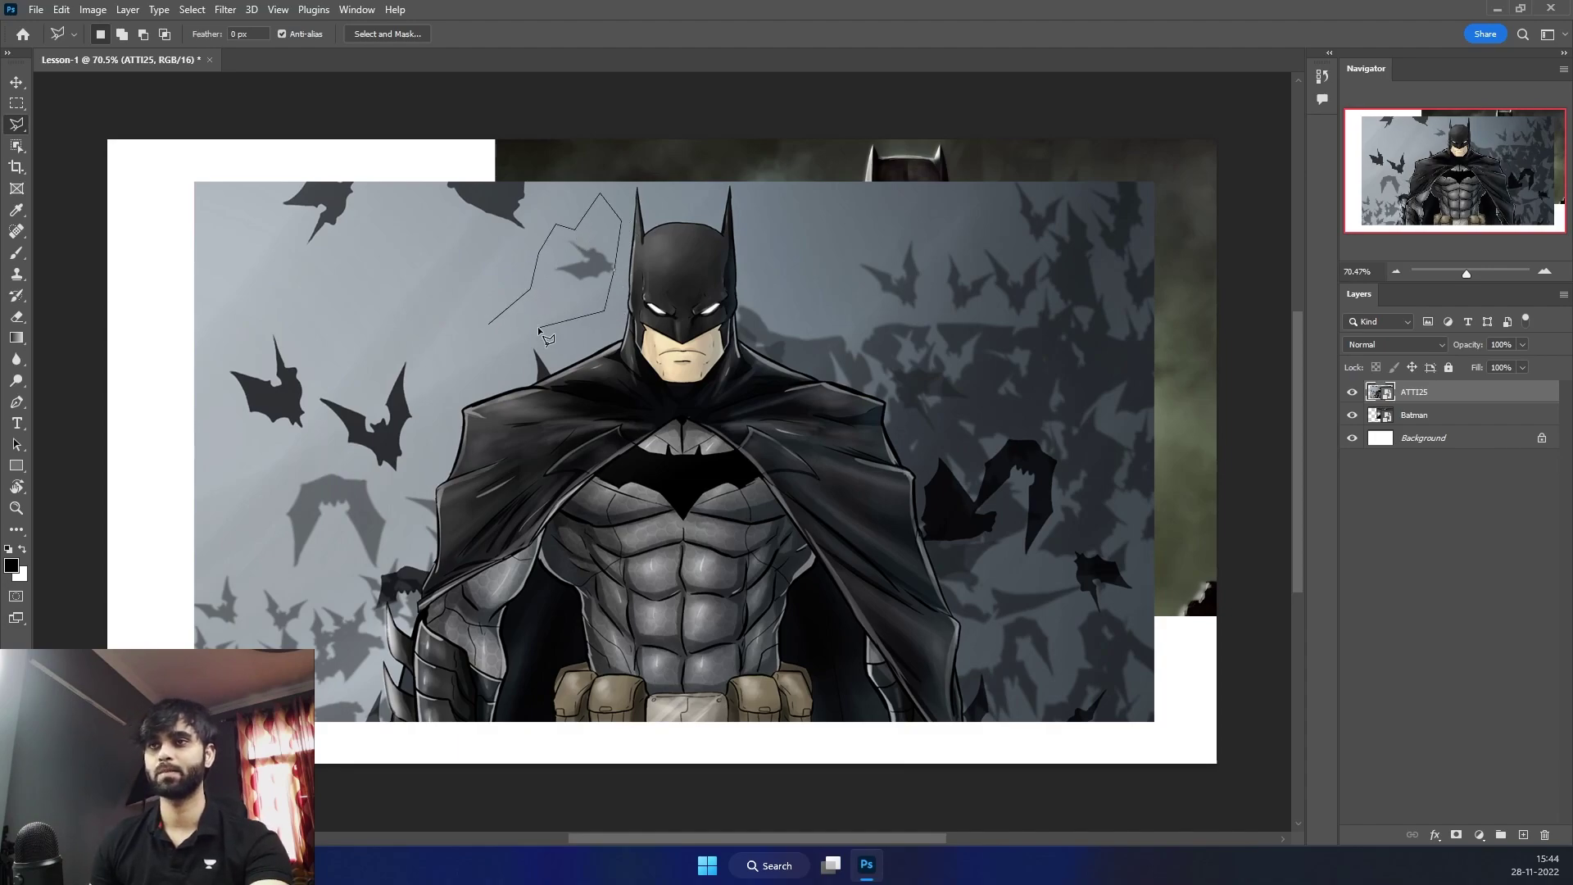
click(489, 330)
right_click(16, 124)
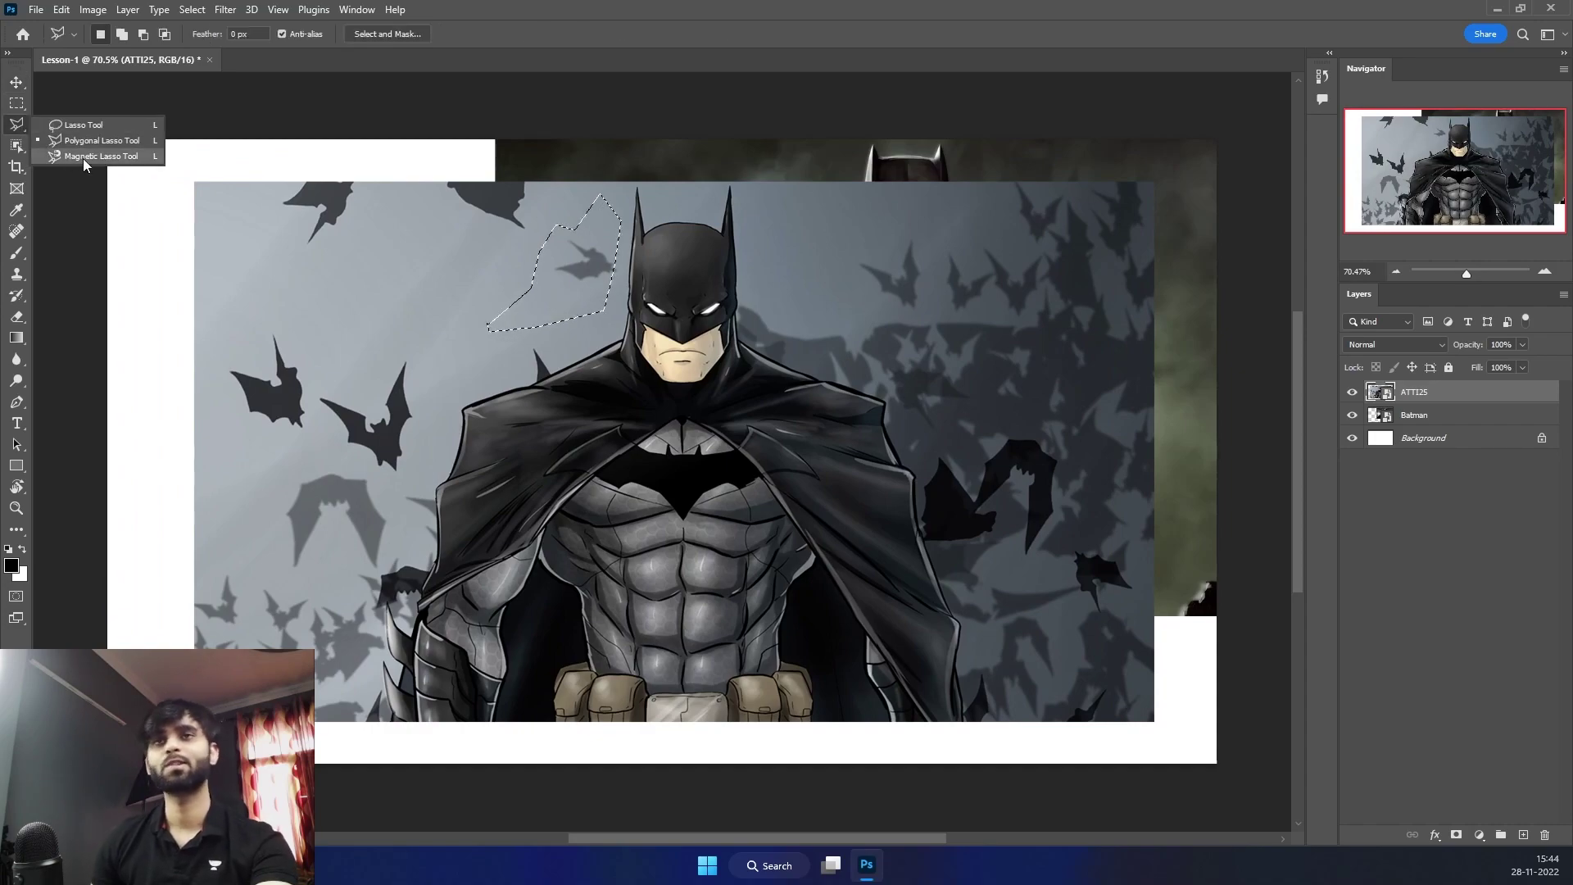
click(439, 259)
click(439, 258)
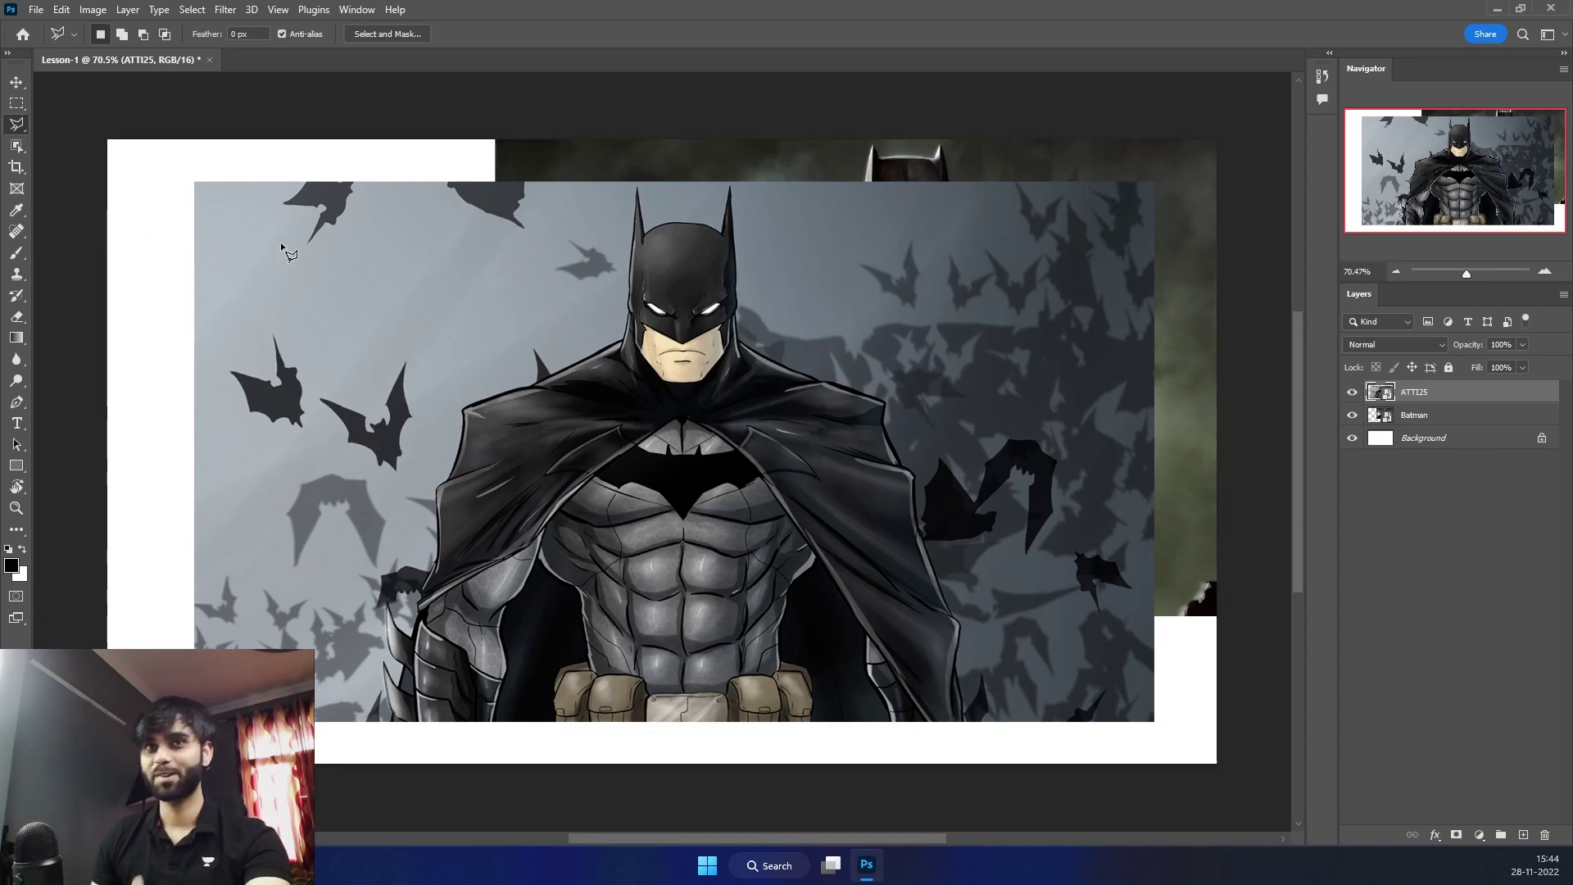
Select the whole ATTI25 Batman figure, from cowl to belt, with the Quick Selection tool
click(18, 146)
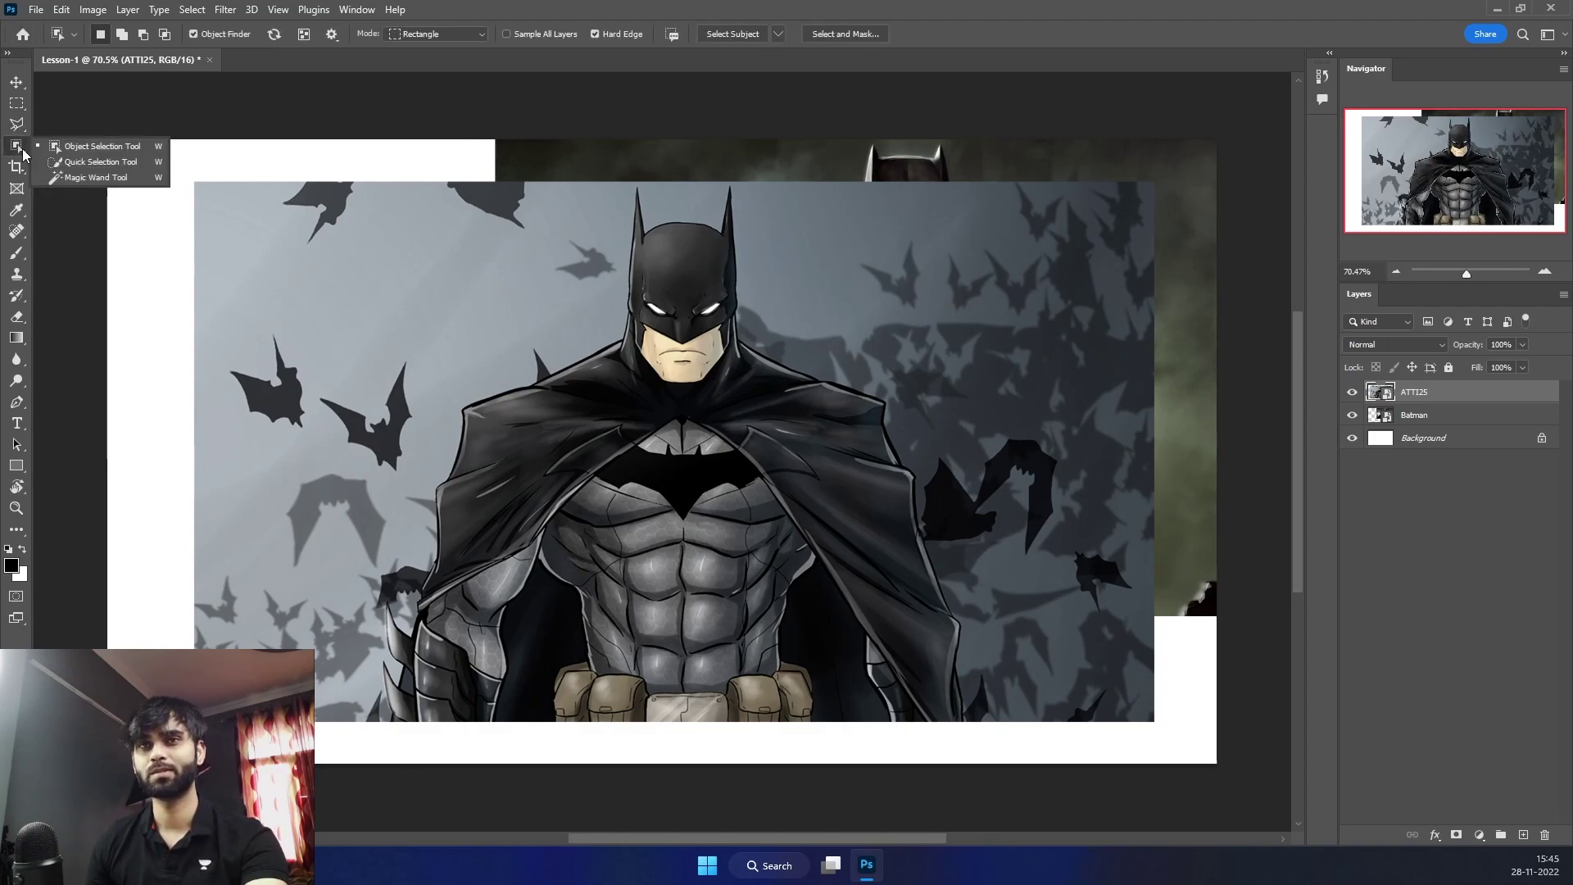
click(122, 161)
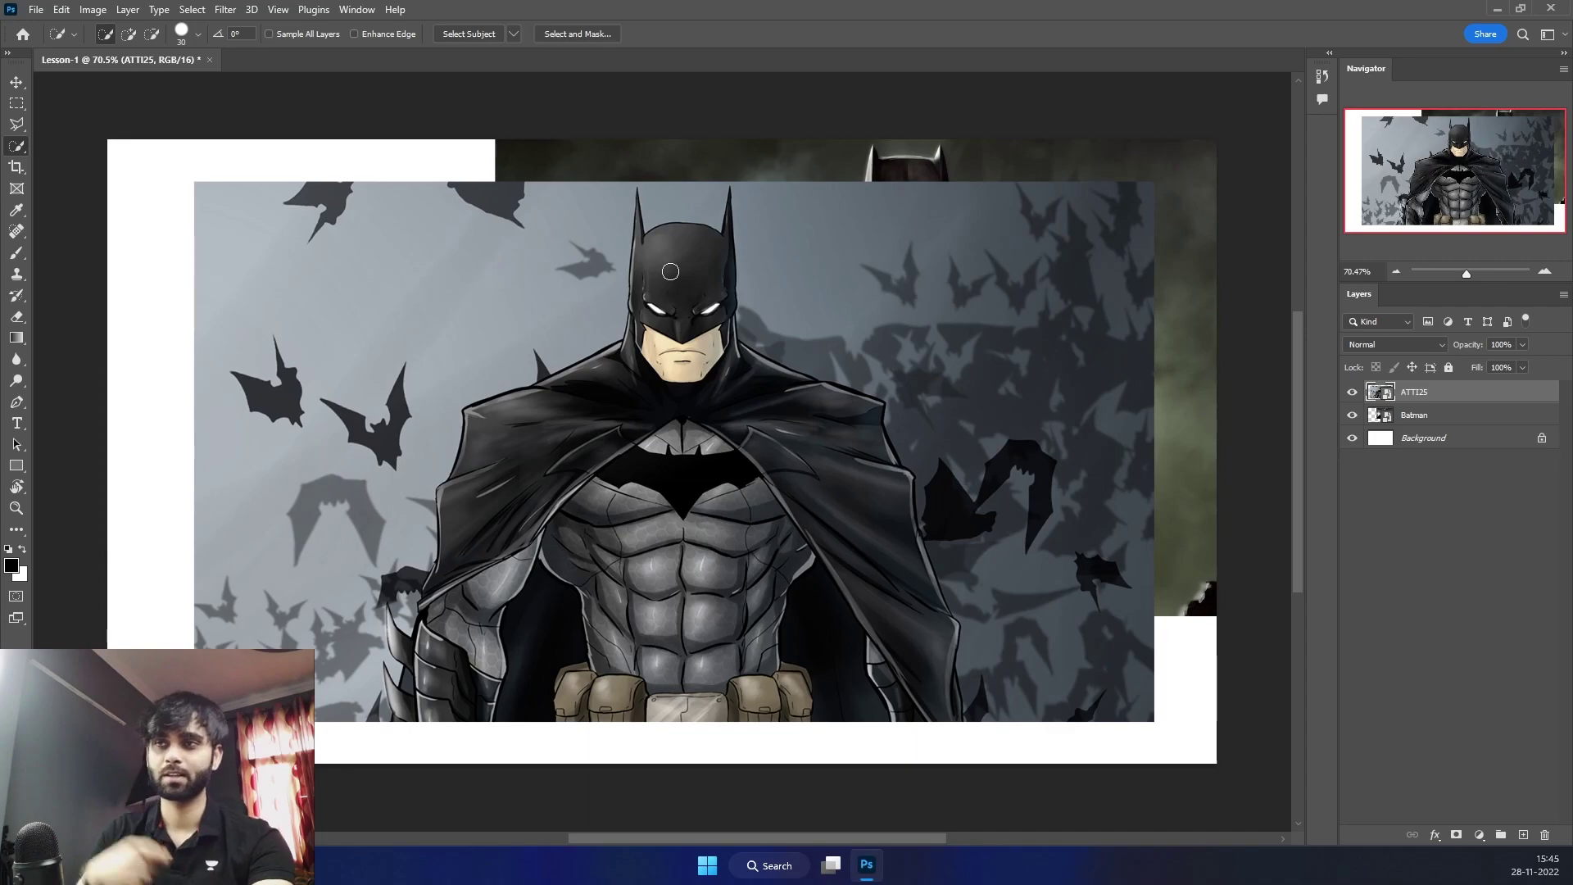
mouse_move(676, 266)
mouse_down()
mouse_move(681, 361)
mouse_move(559, 430)
mouse_move(622, 459)
mouse_move(850, 495)
mouse_move(885, 622)
mouse_move(926, 688)
mouse_move(677, 688)
mouse_move(718, 648)
mouse_up()
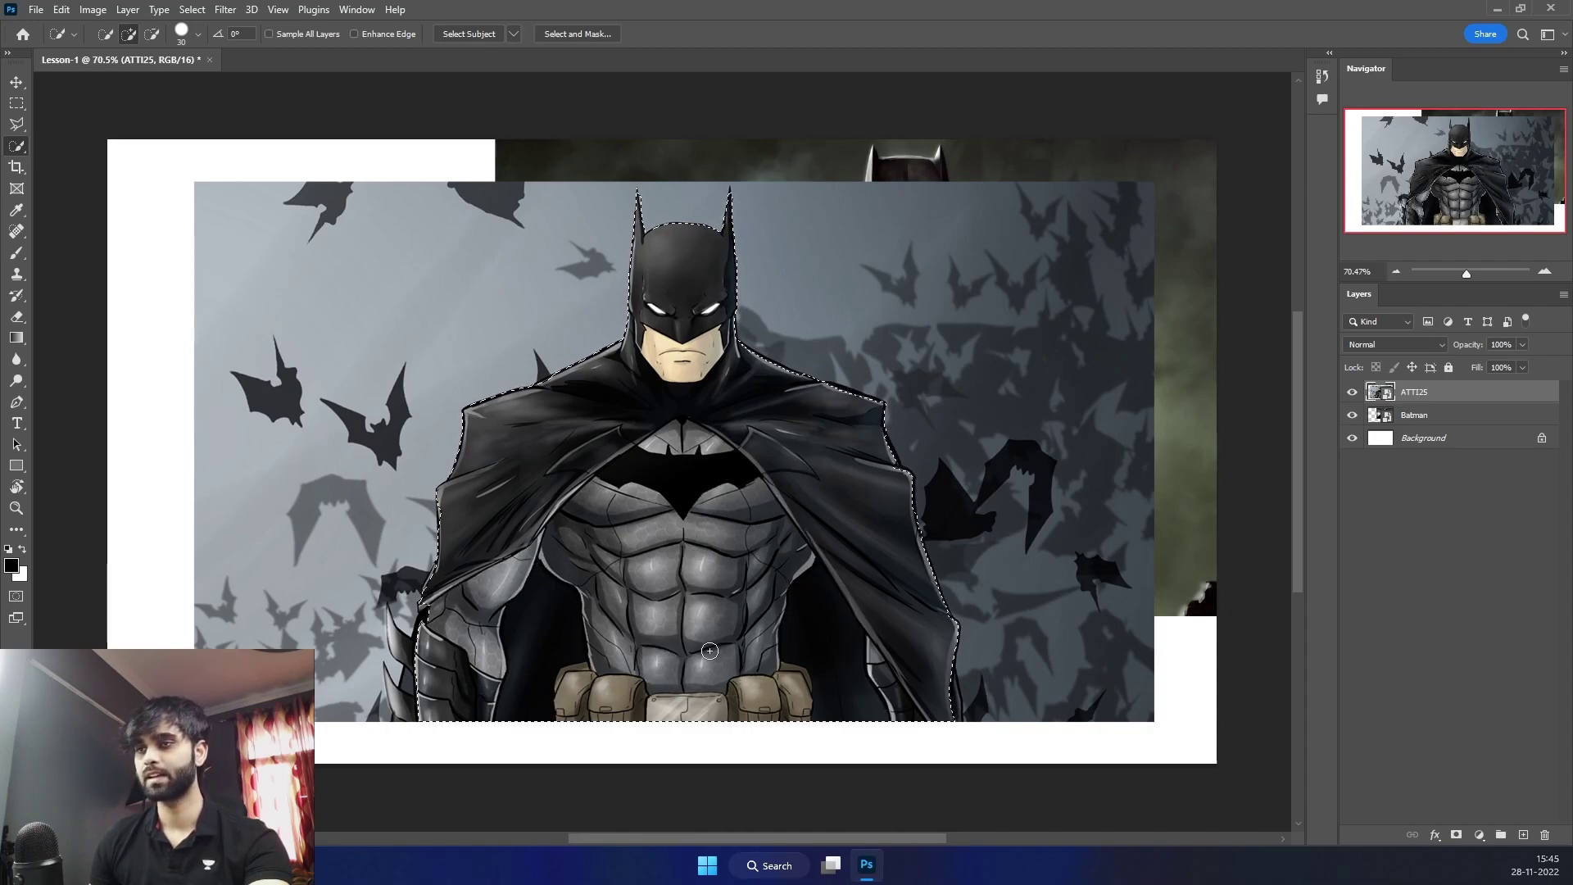
Open the Batman figure's selection in Select and Mask, ready for refining the edges around the head and cape
click(562, 34)
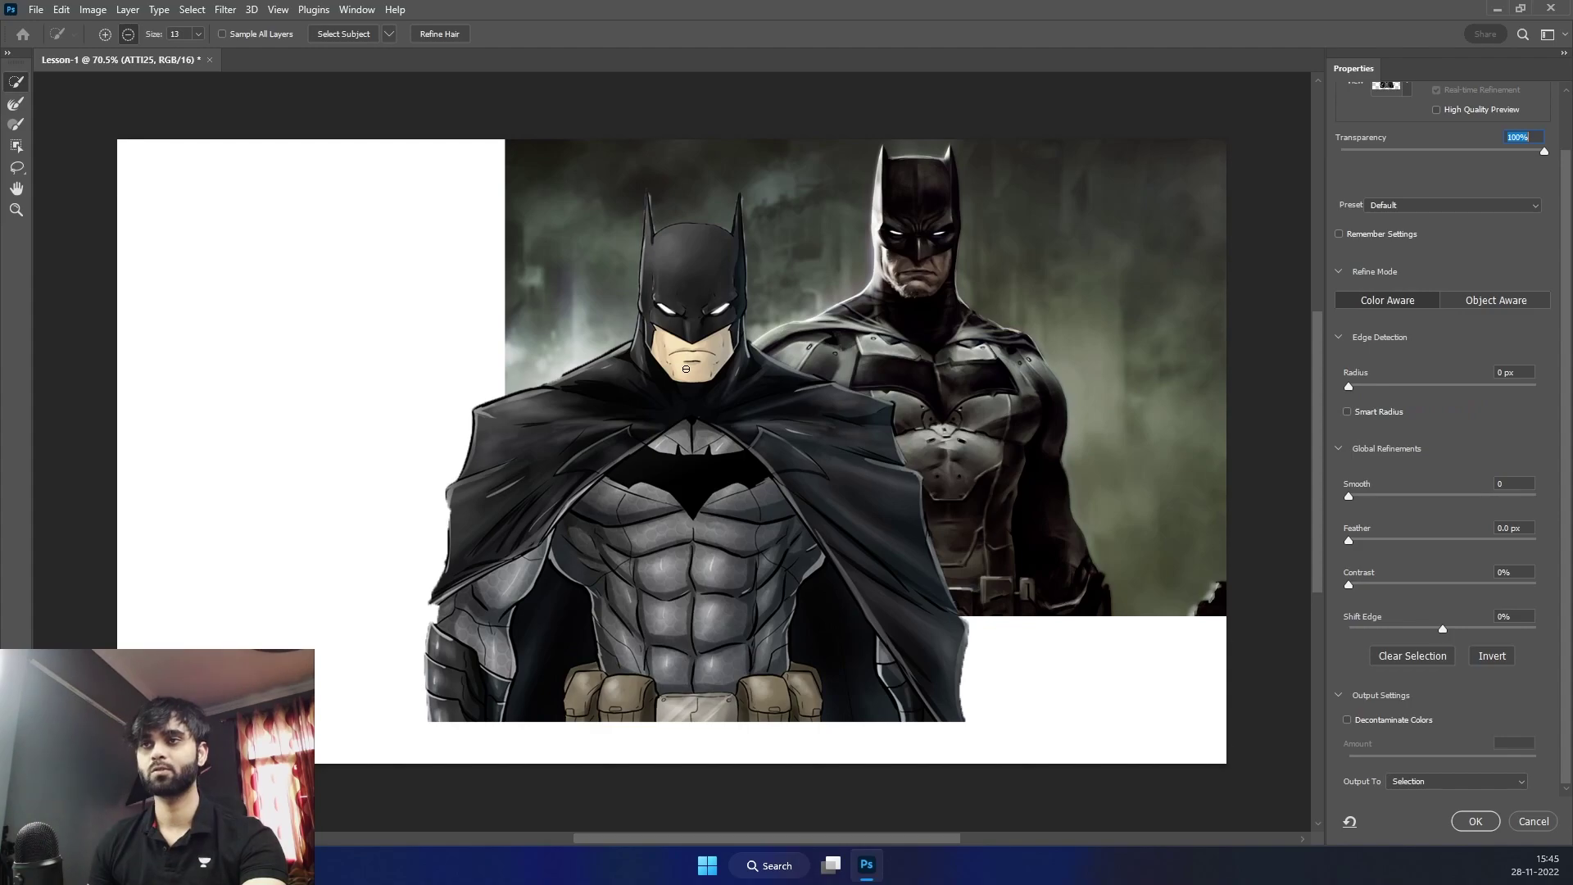
click(15, 210)
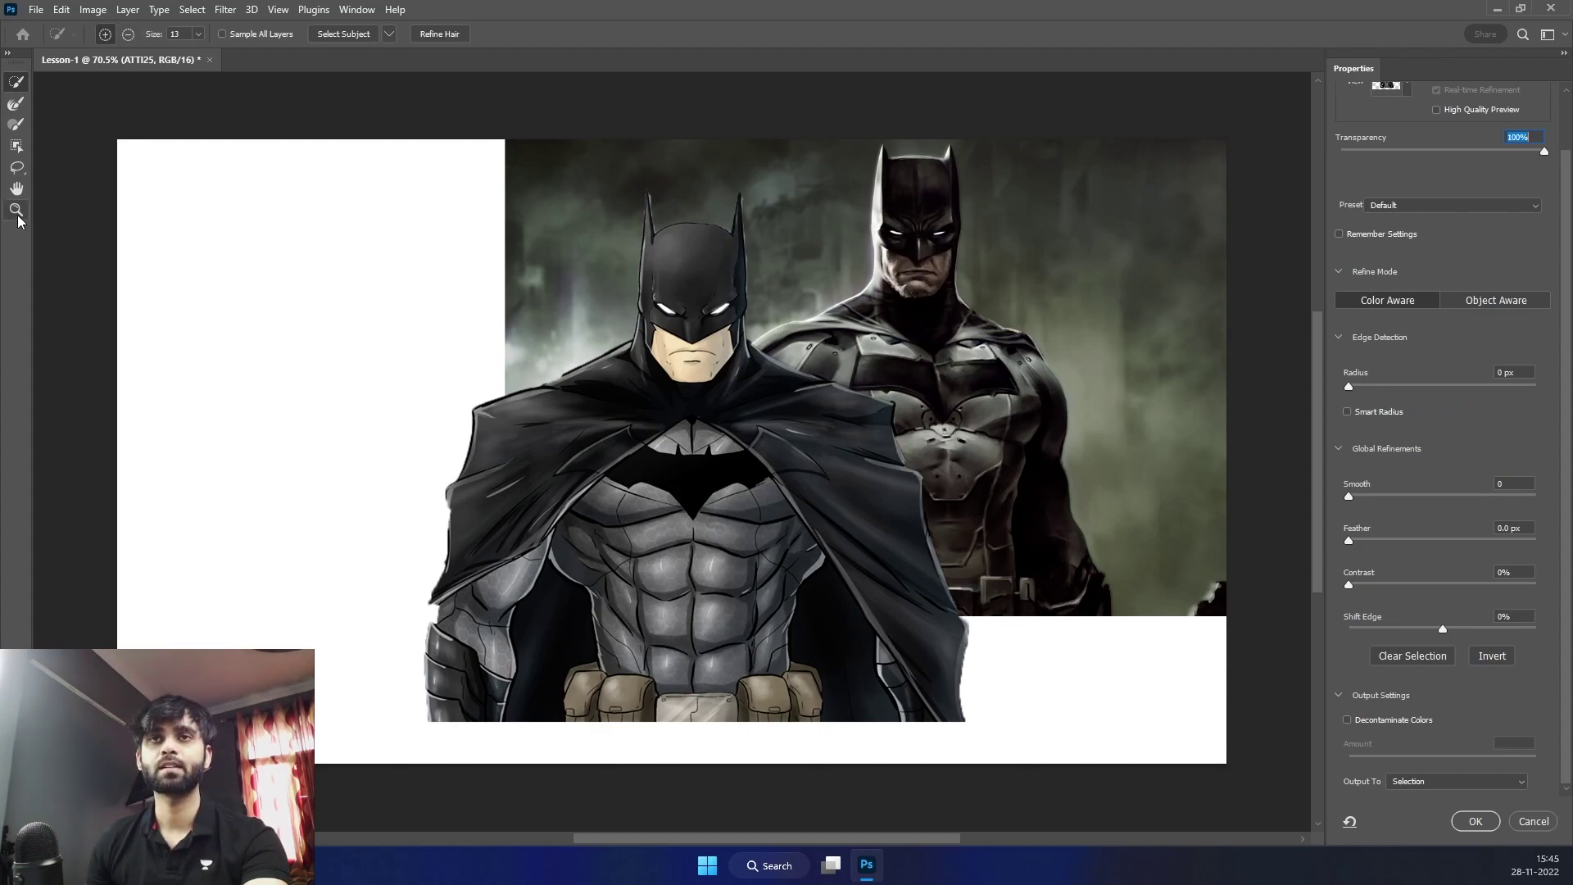
drag(641, 315, 713, 338)
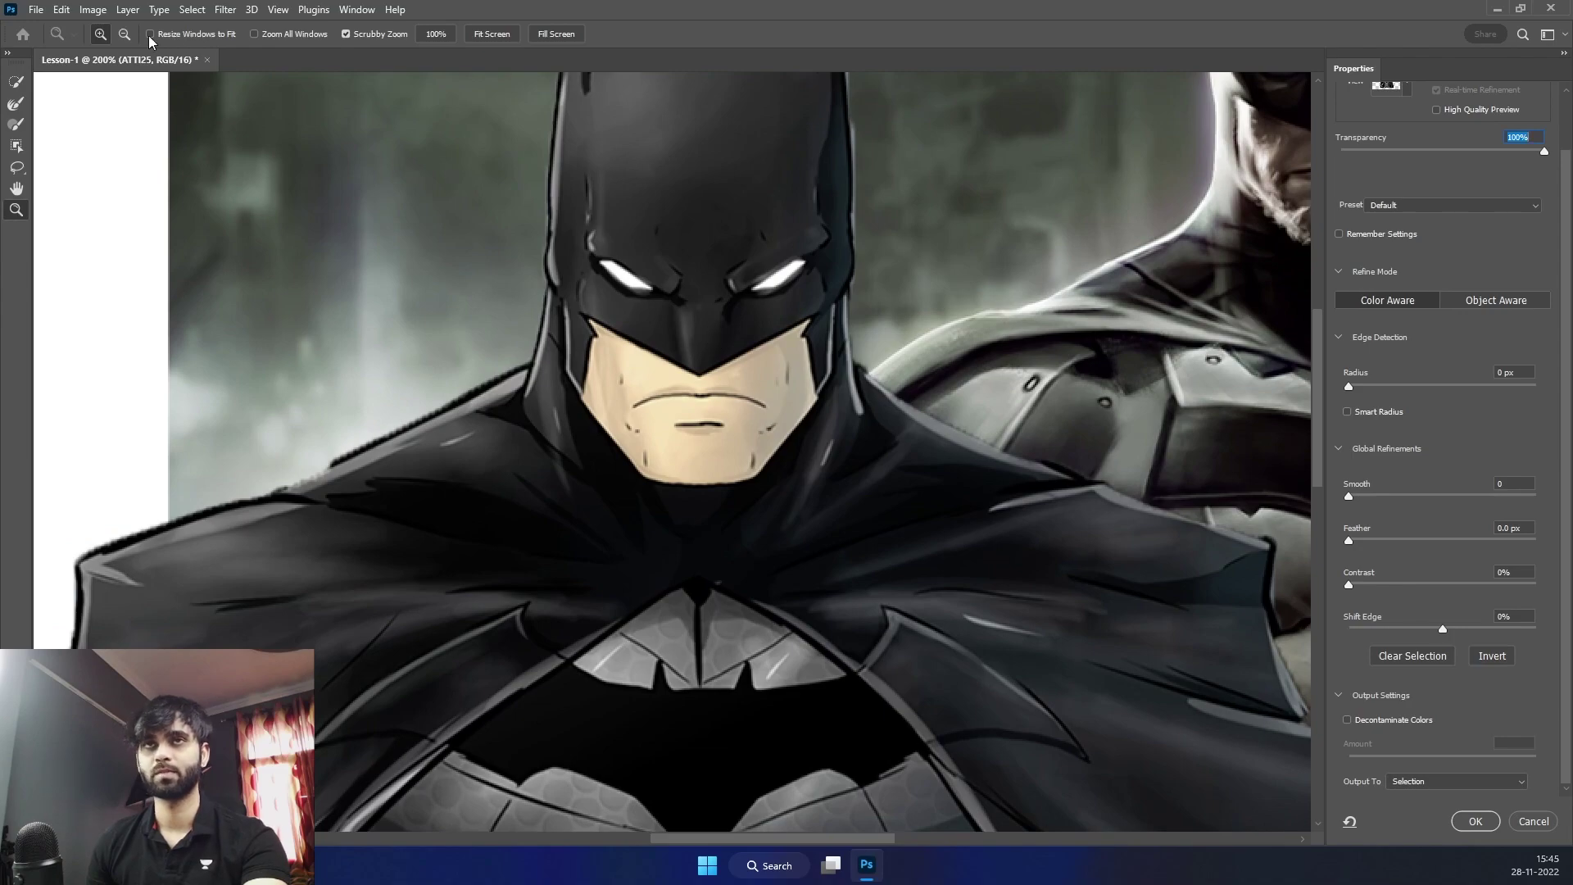
click(16, 81)
Try edge-detection Radius values between 2 and 34 px and a Smooth of 49, and reset both to 0
drag(1354, 387, 1448, 383)
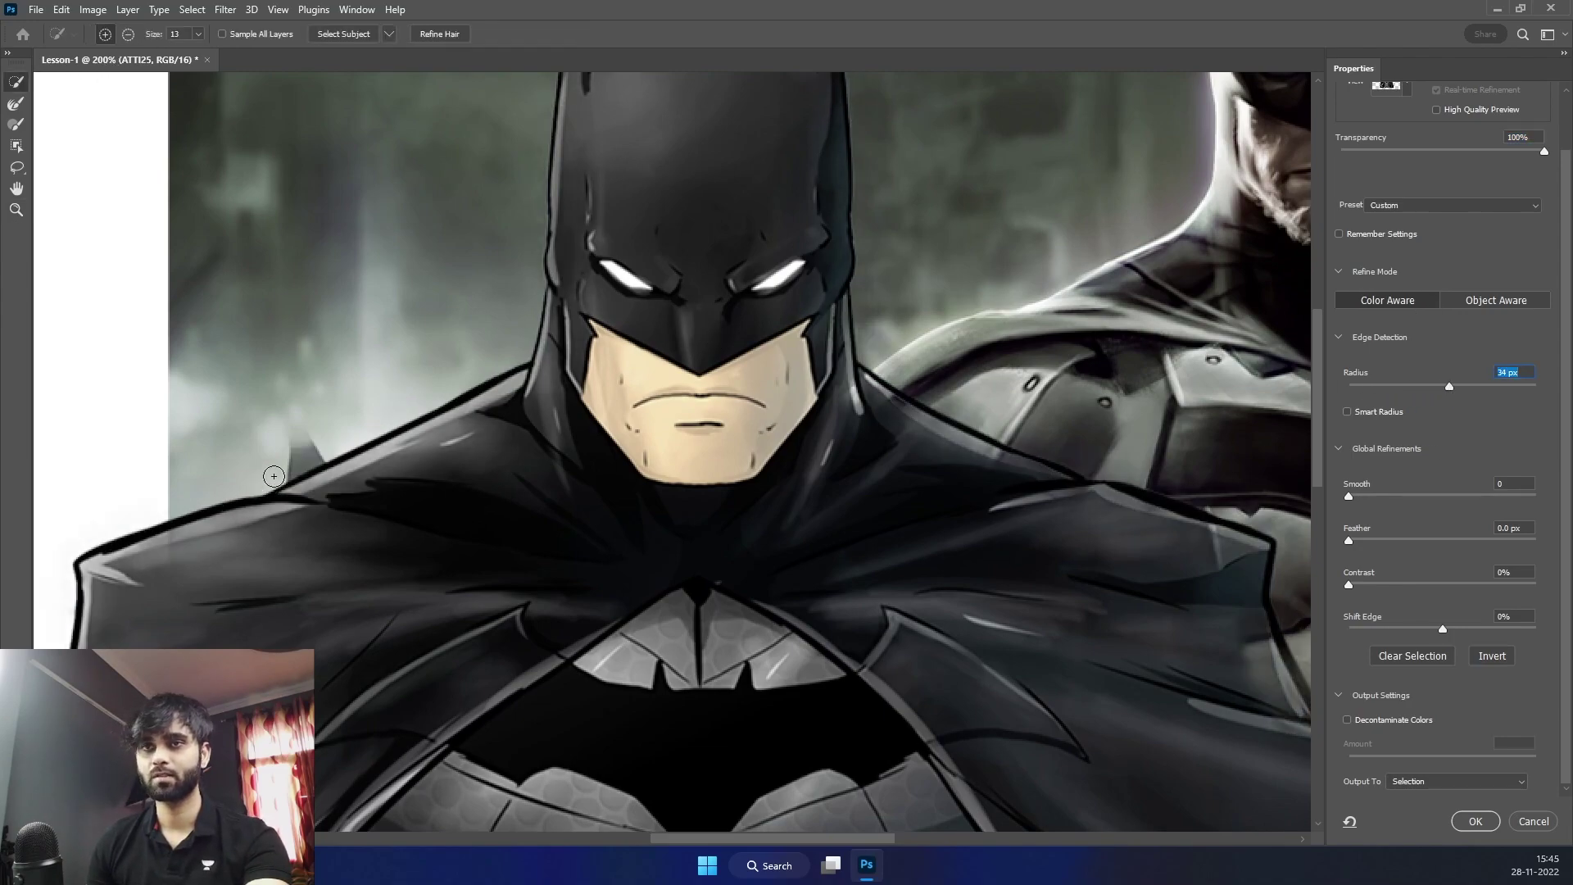
click(1409, 385)
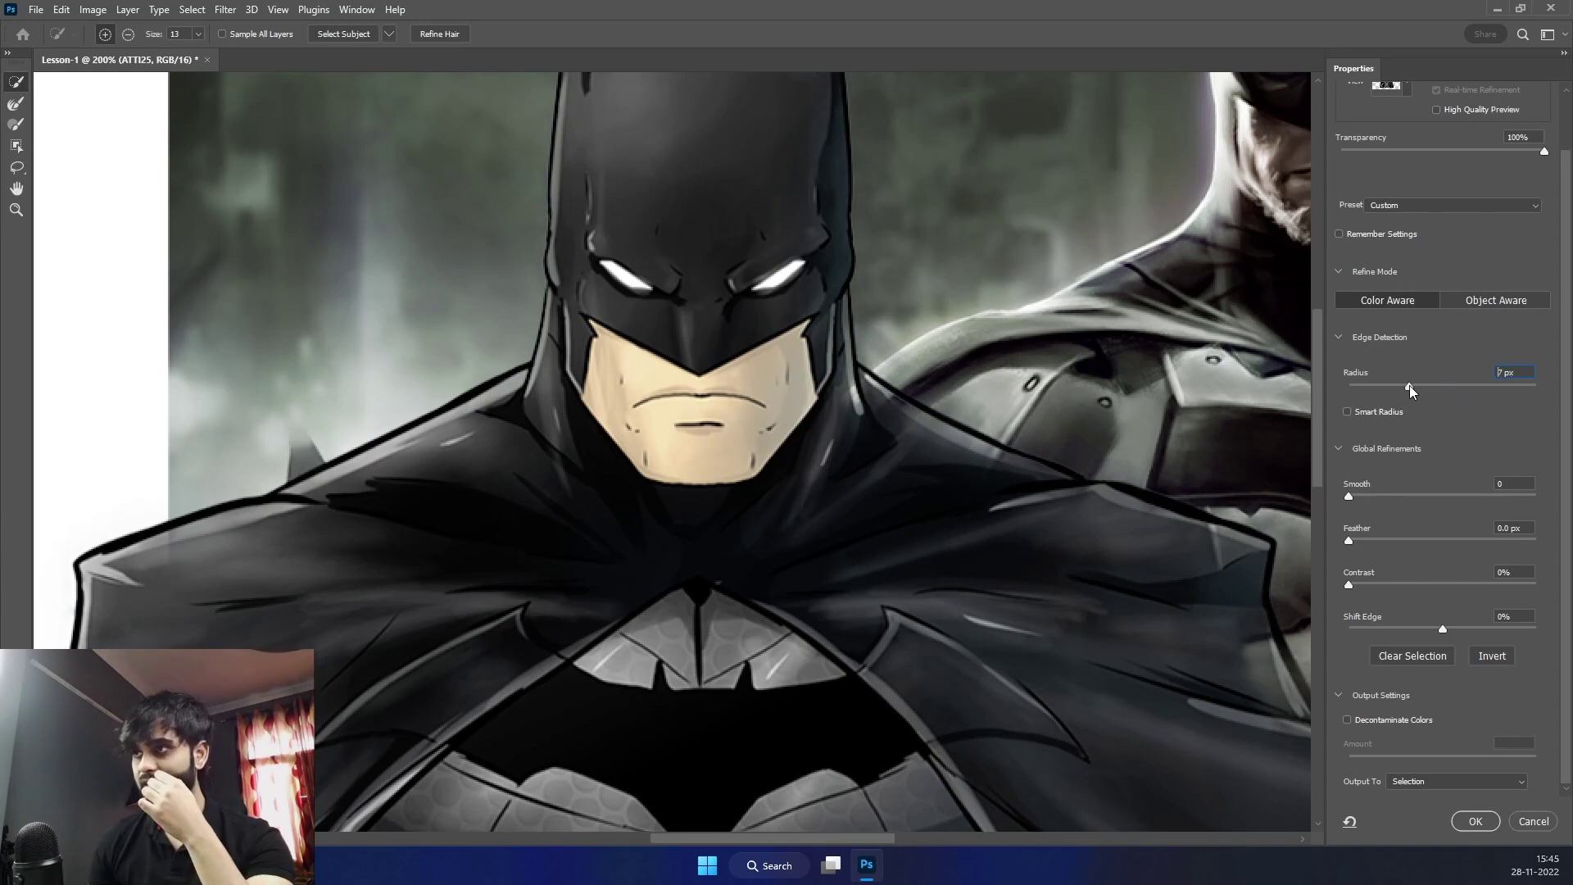
click(1383, 389)
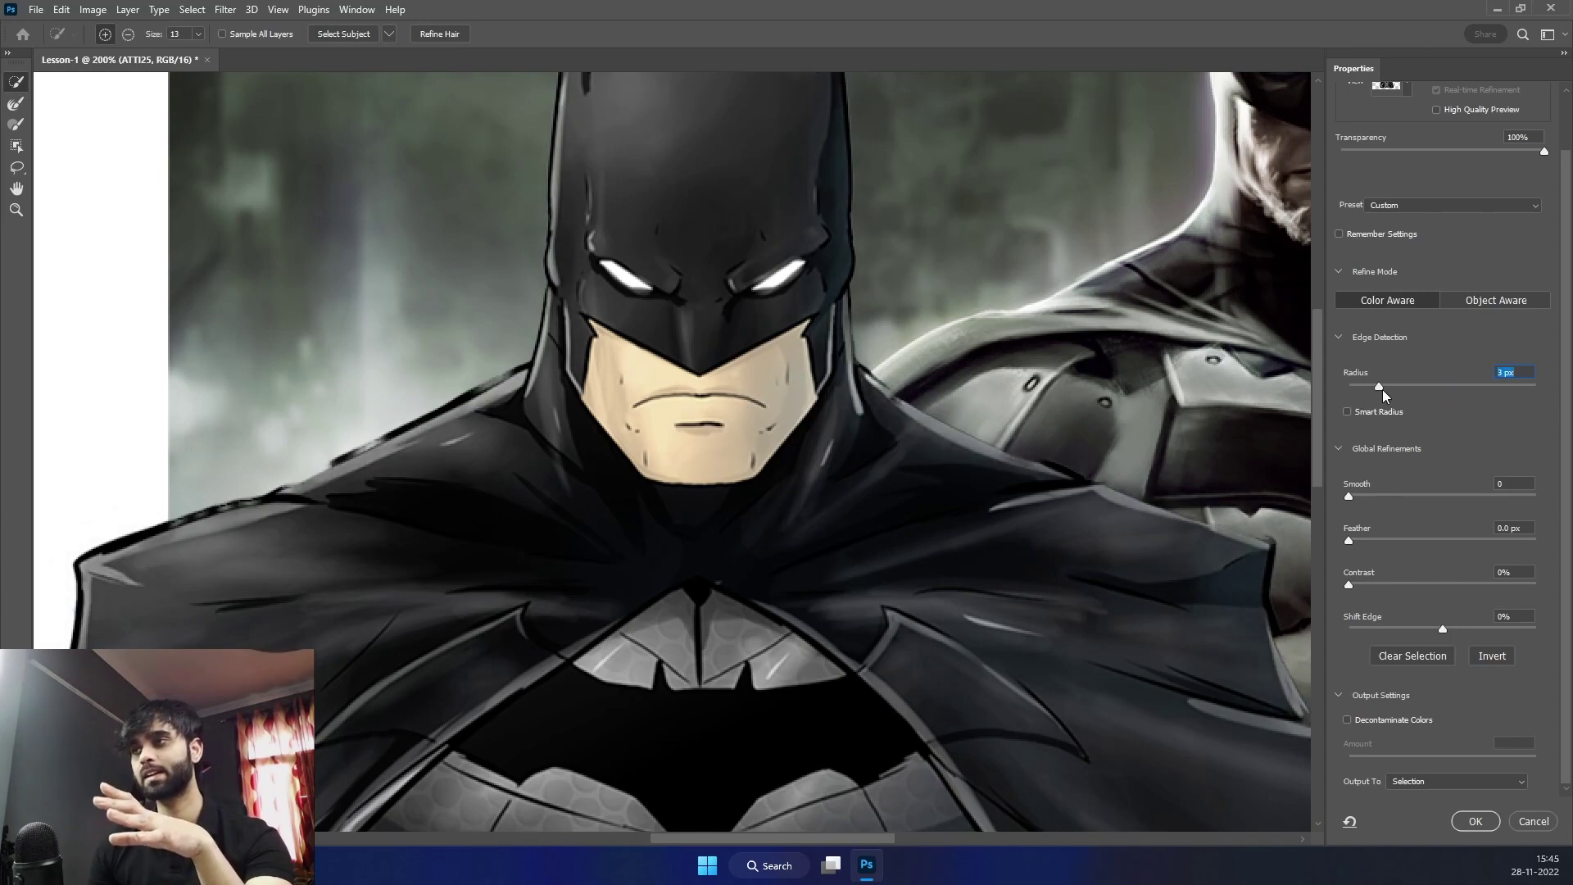
click(1365, 386)
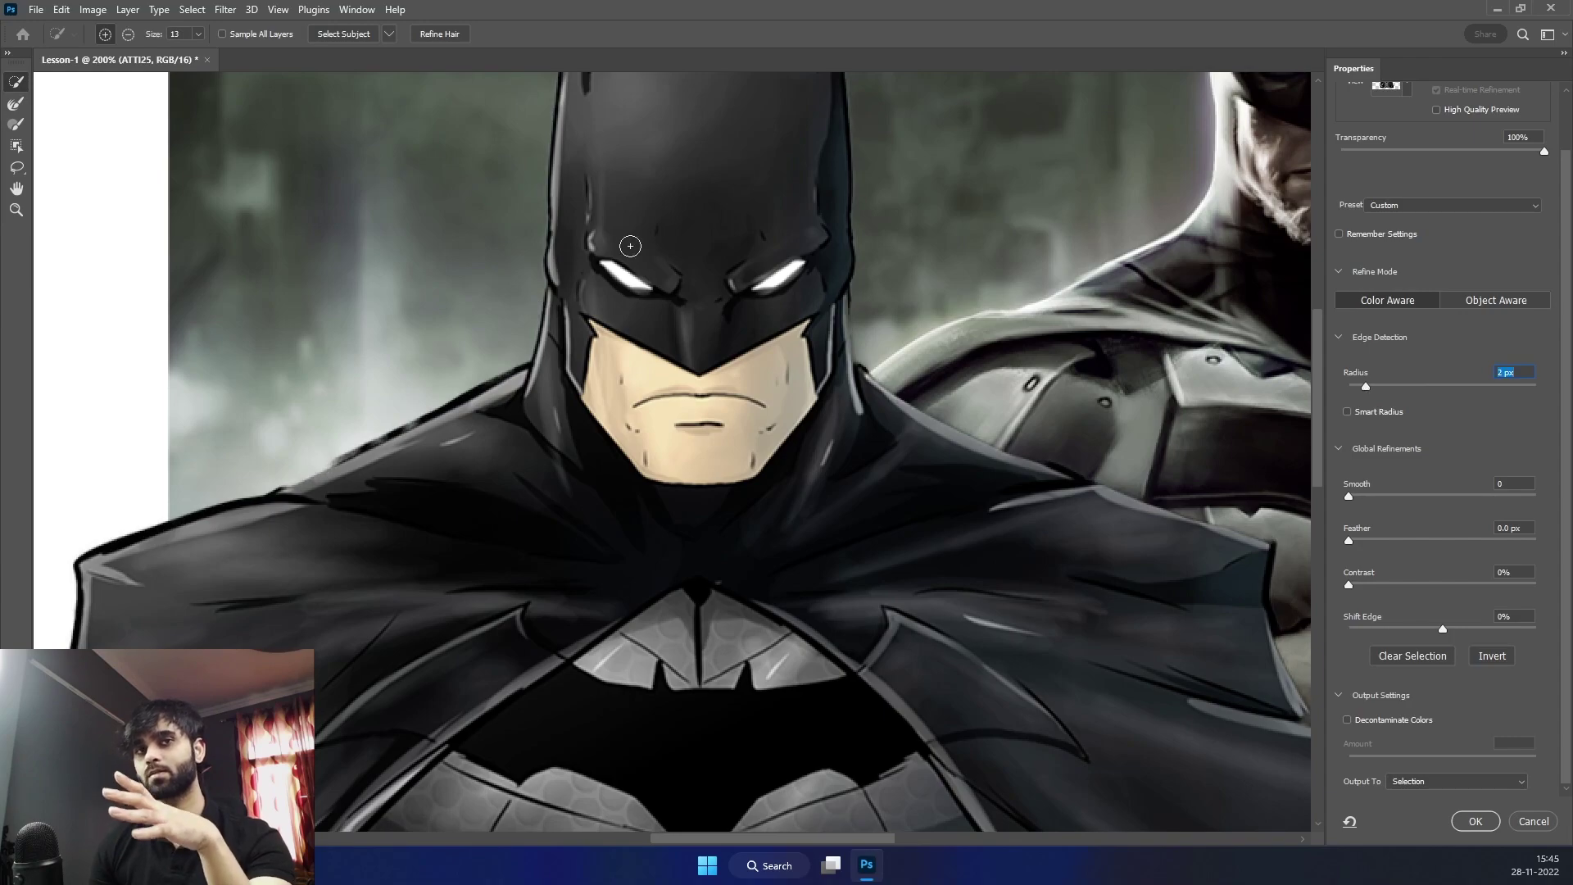
click(1420, 385)
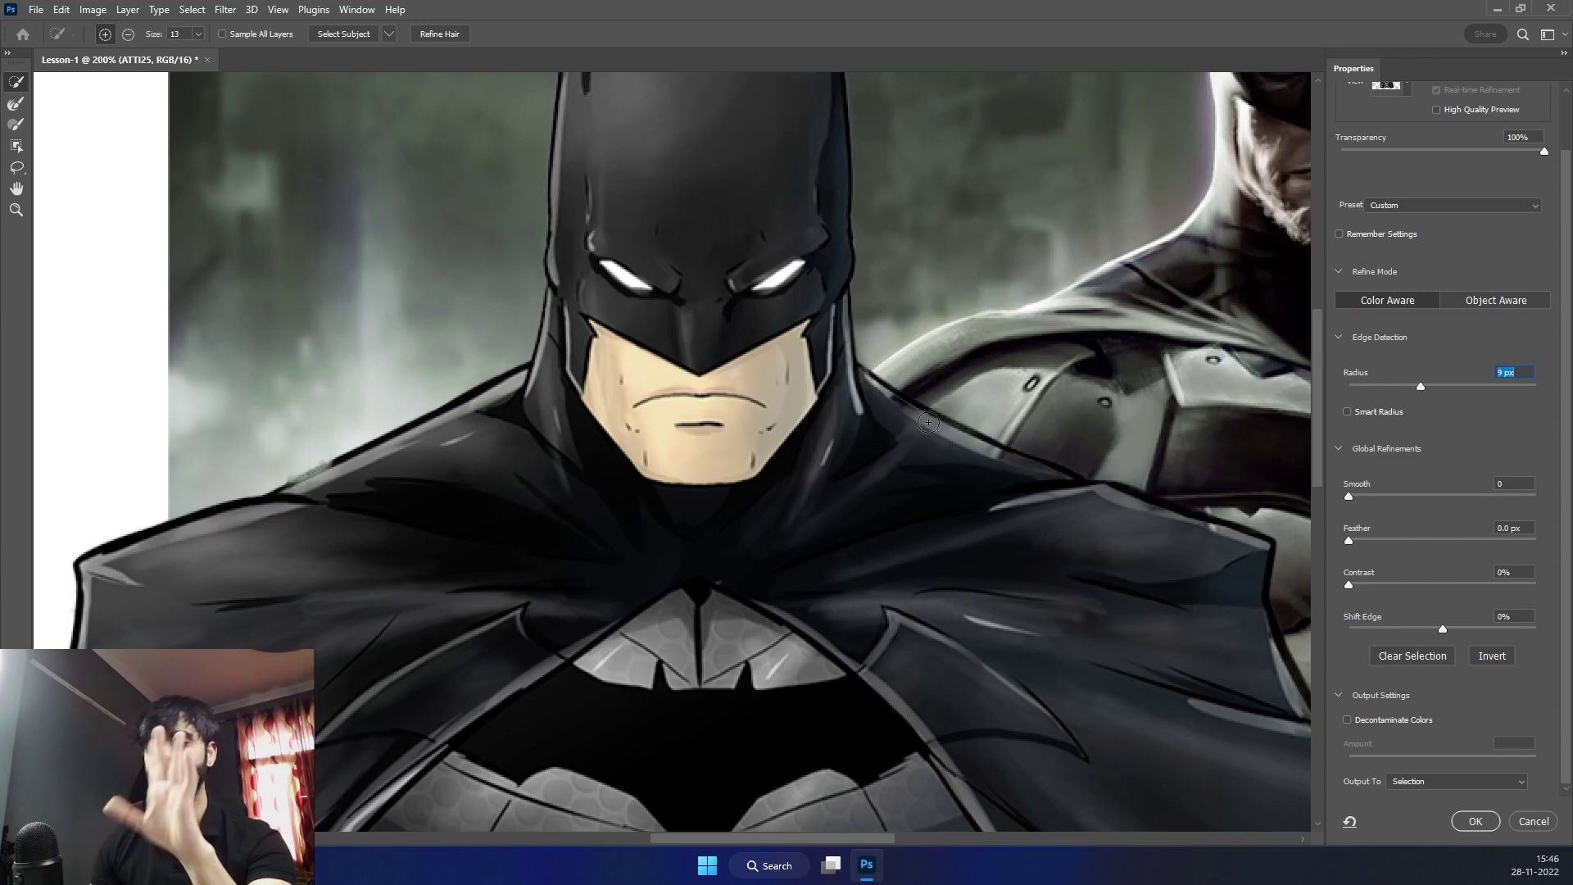
click(1373, 386)
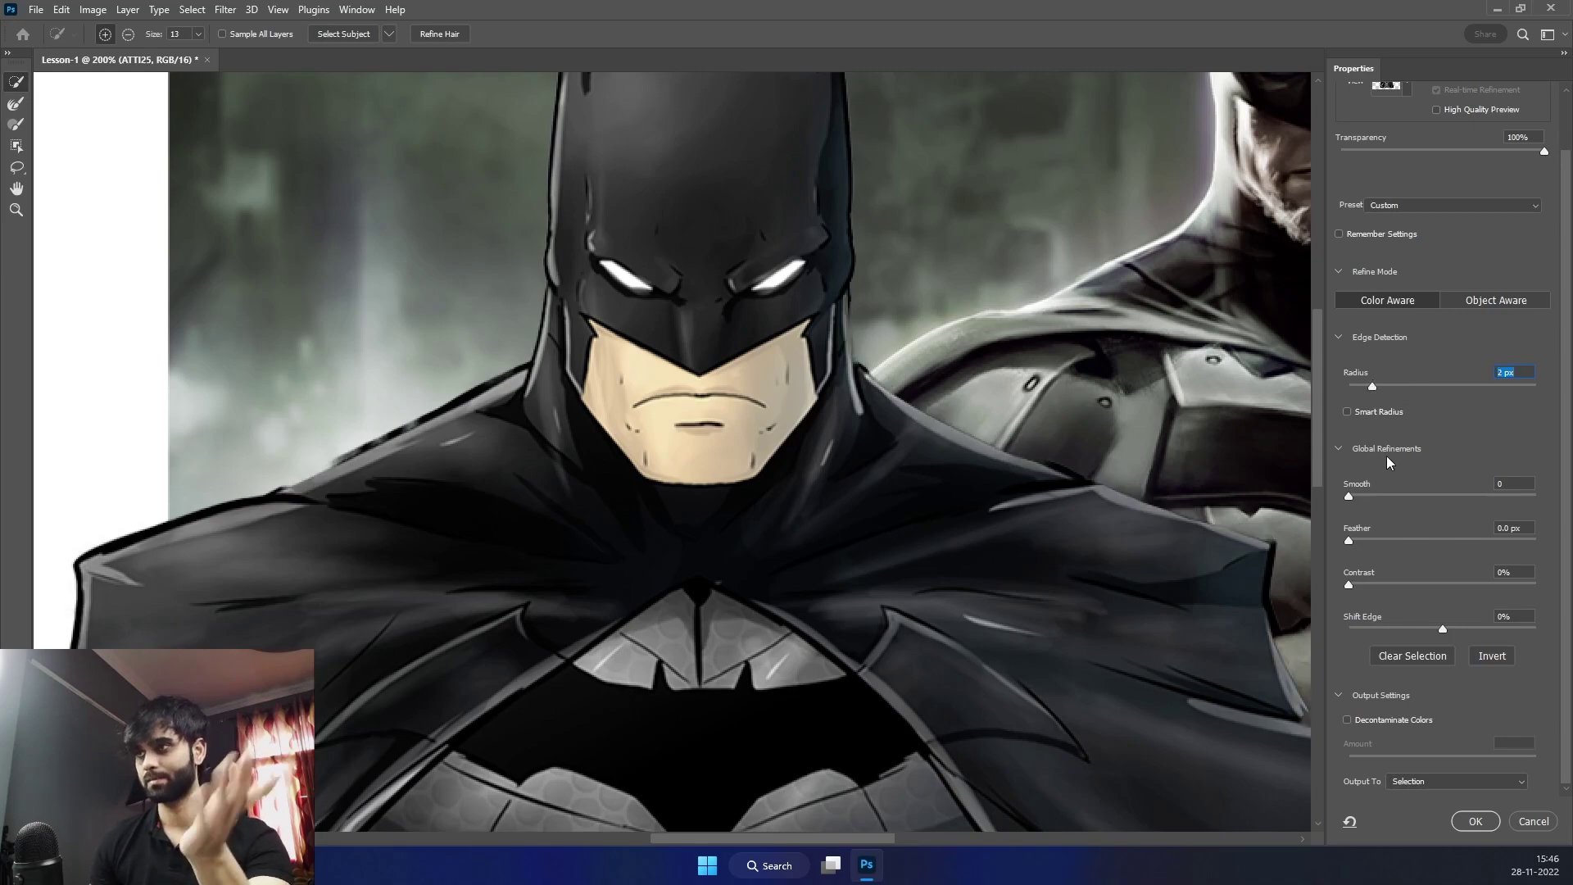
drag(1405, 496, 1439, 496)
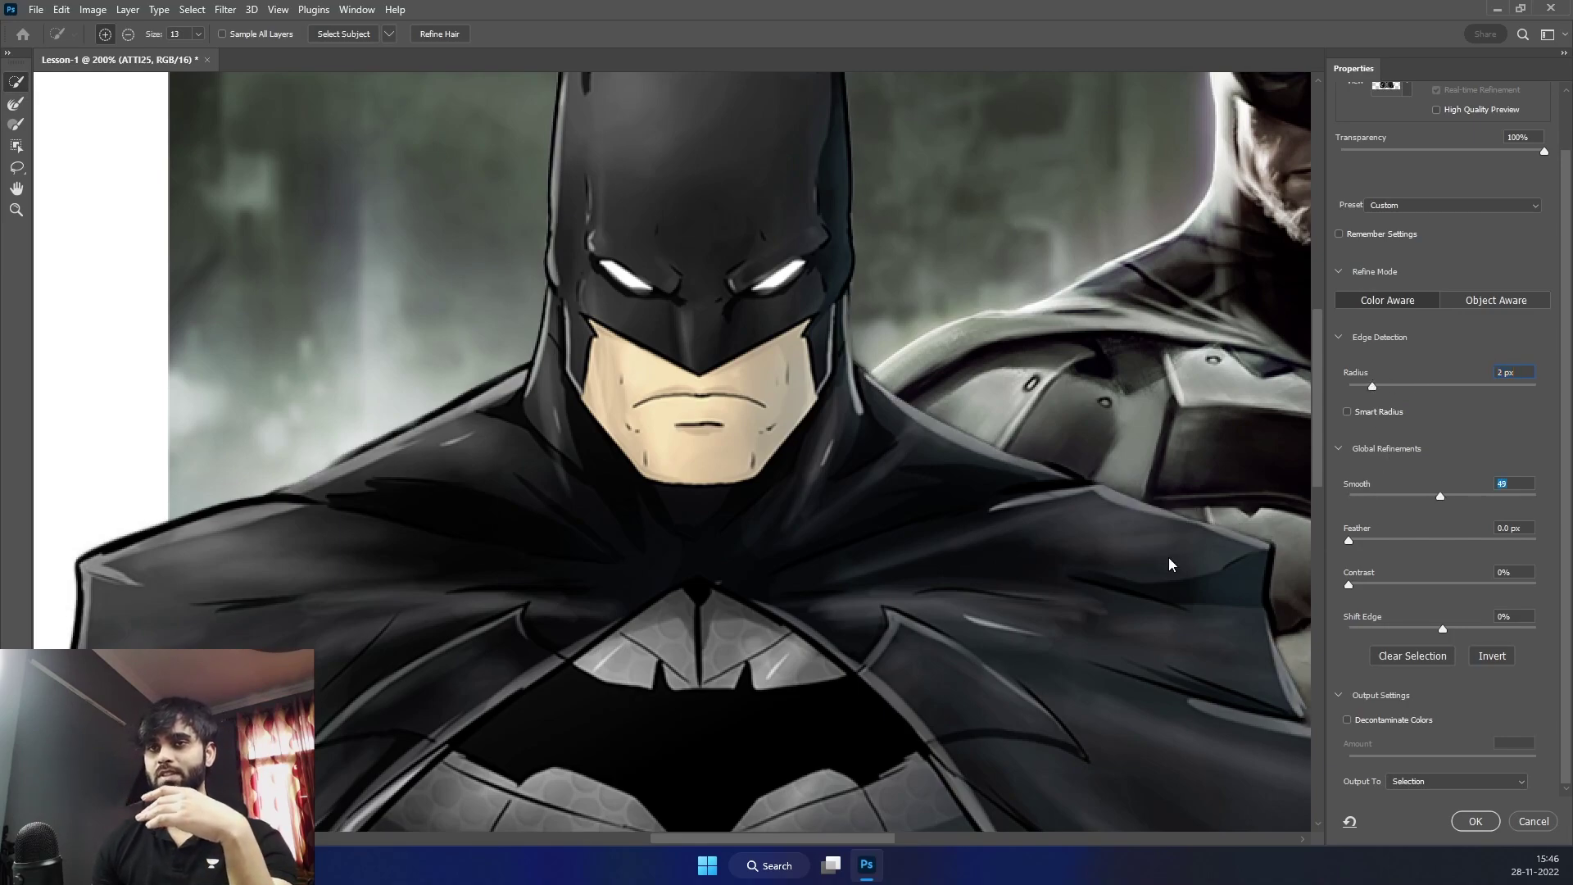
drag(1372, 386, 1347, 386)
drag(1440, 495, 1349, 496)
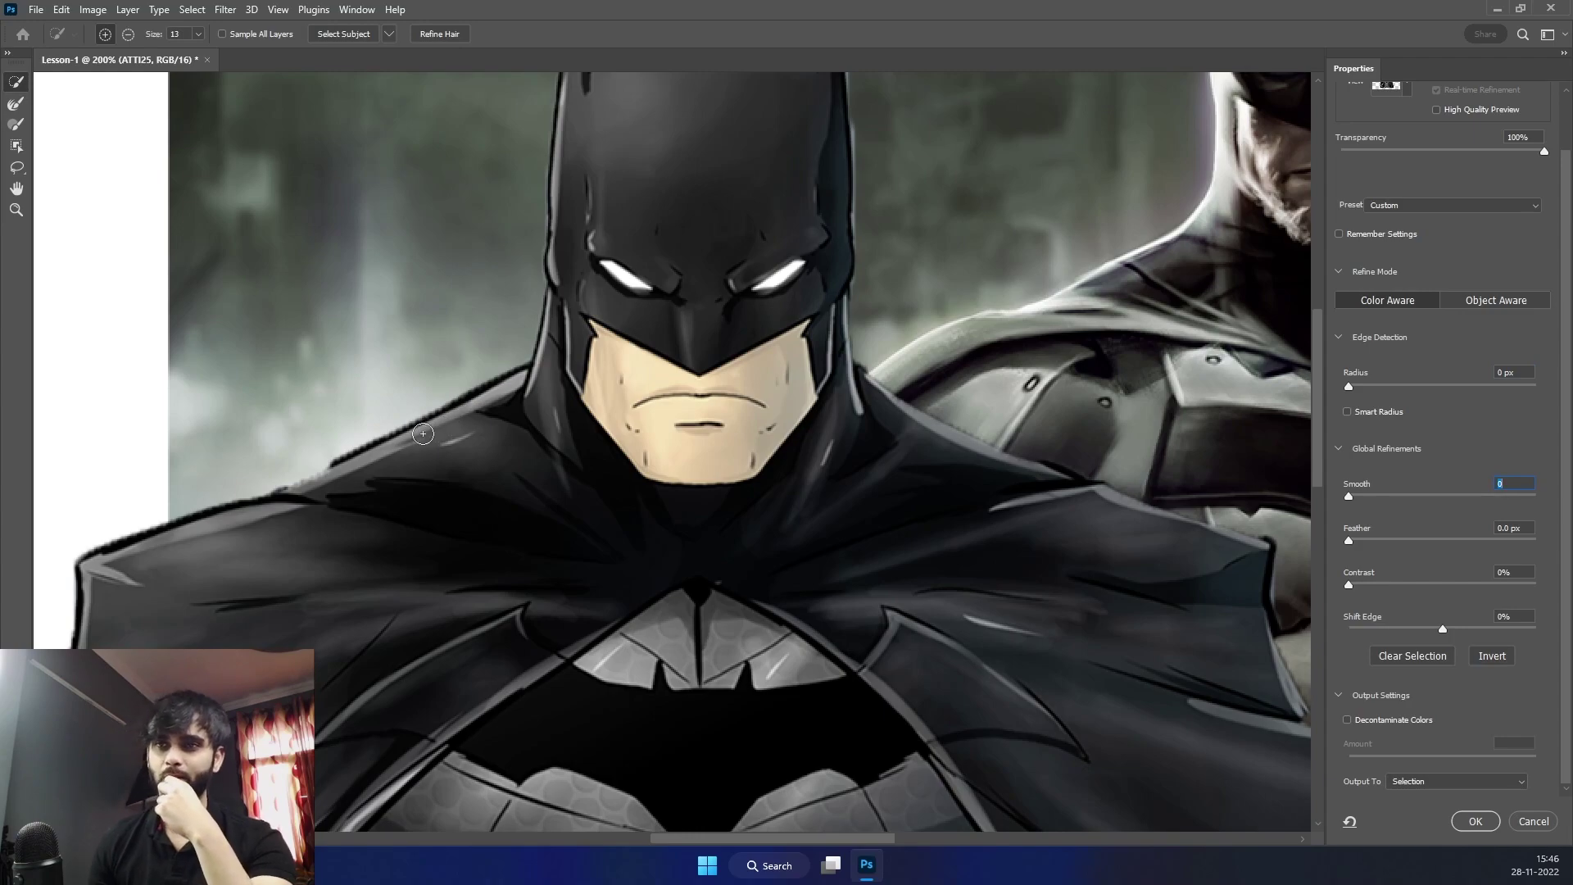
Try Smooth 26, Feather 6.4 px reduced to 1.5 px, and Contrast 15% on the figure's edge
click(1398, 491)
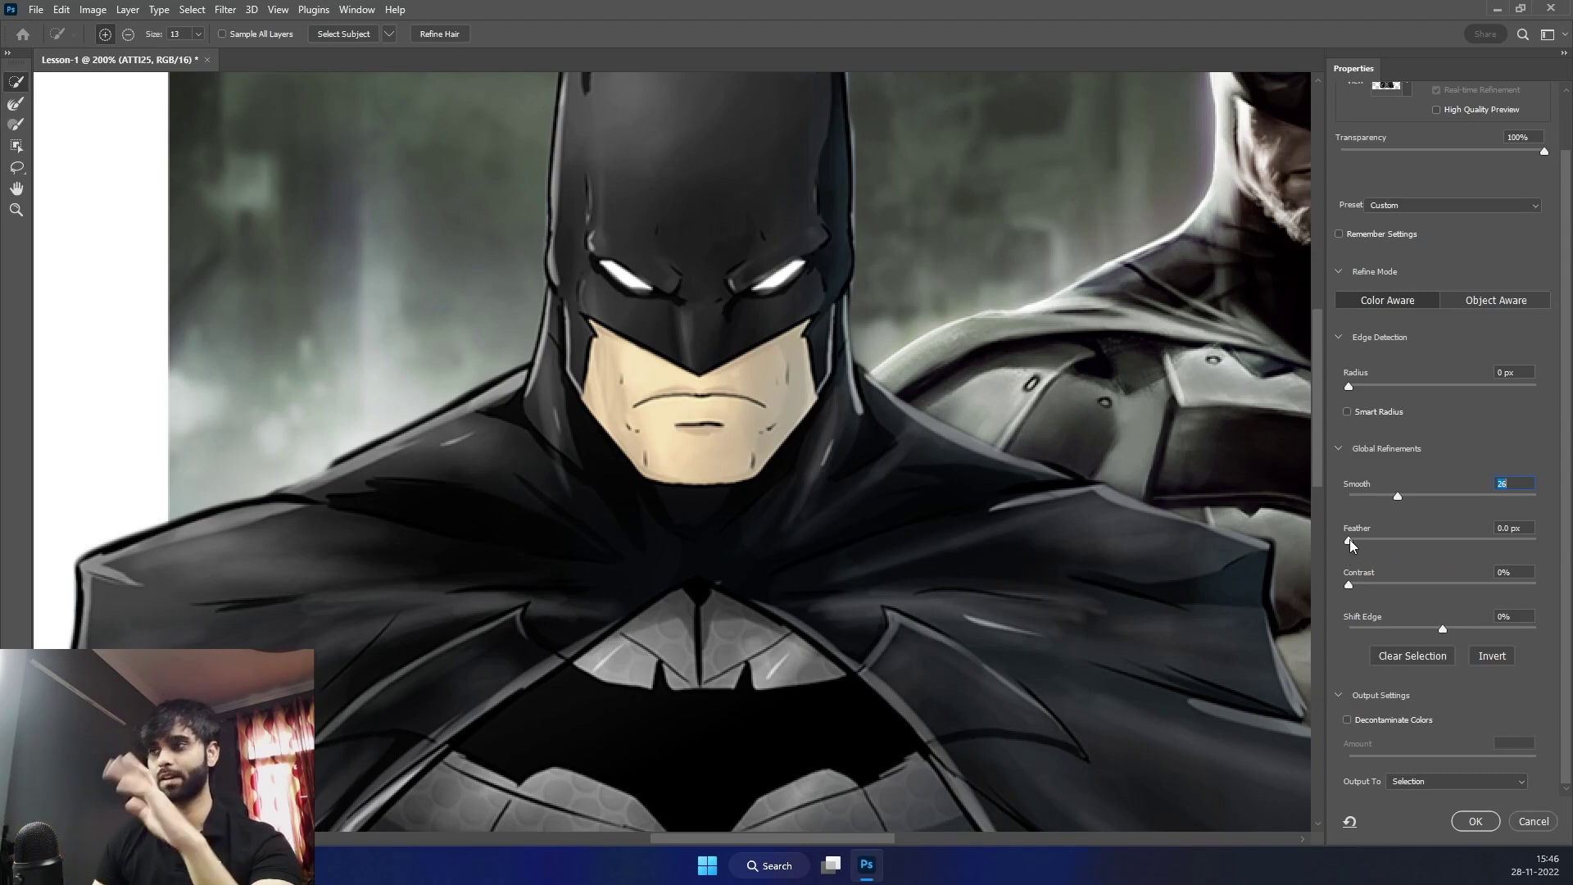
drag(1348, 544, 1406, 542)
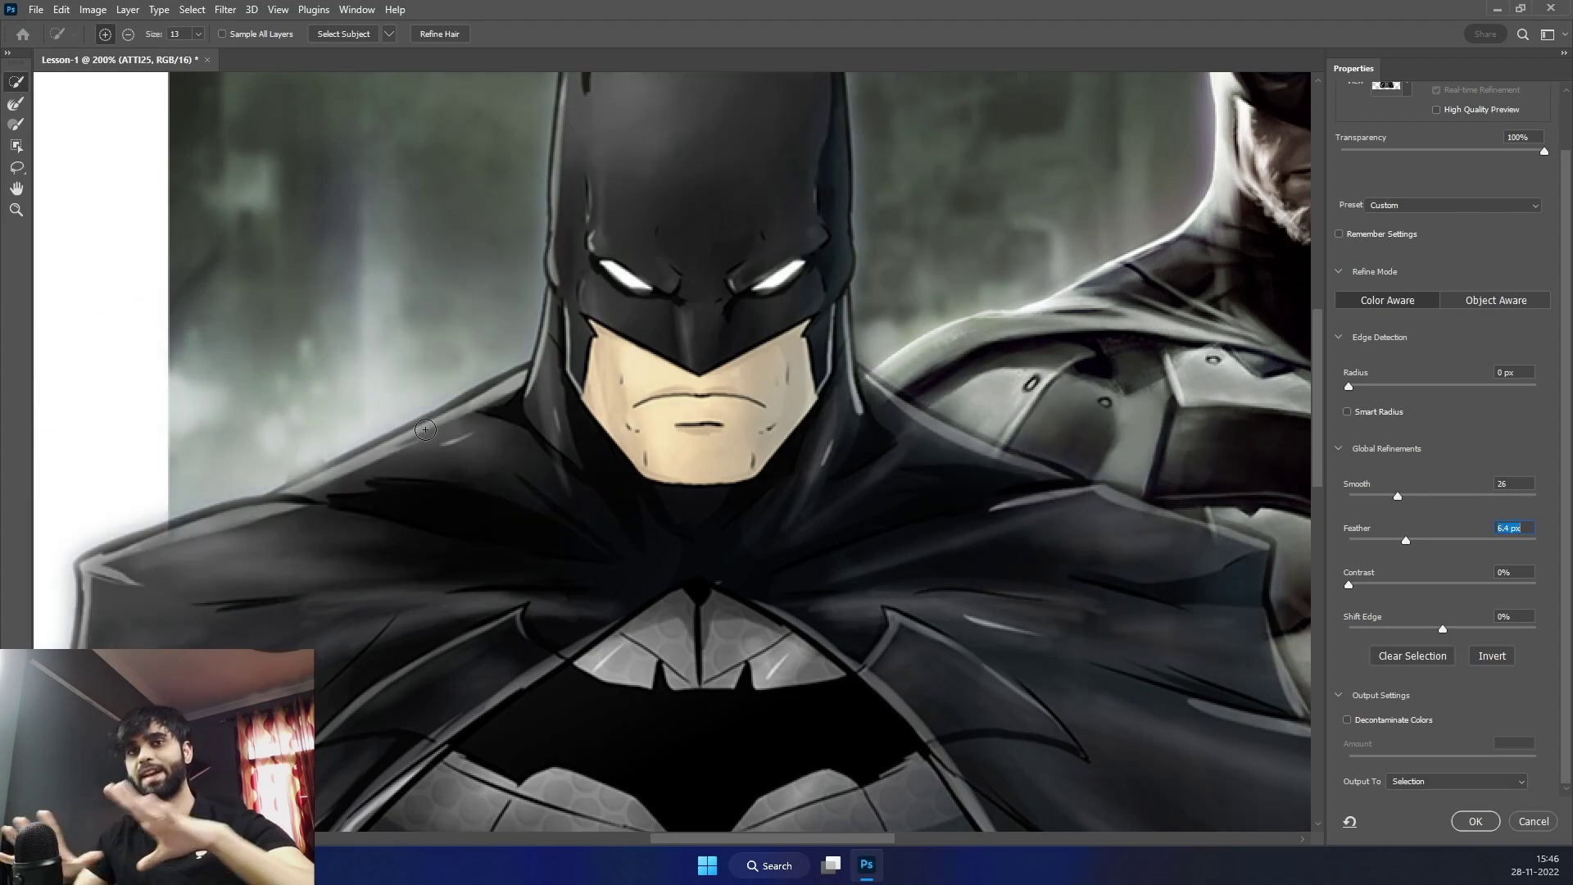
click(1363, 538)
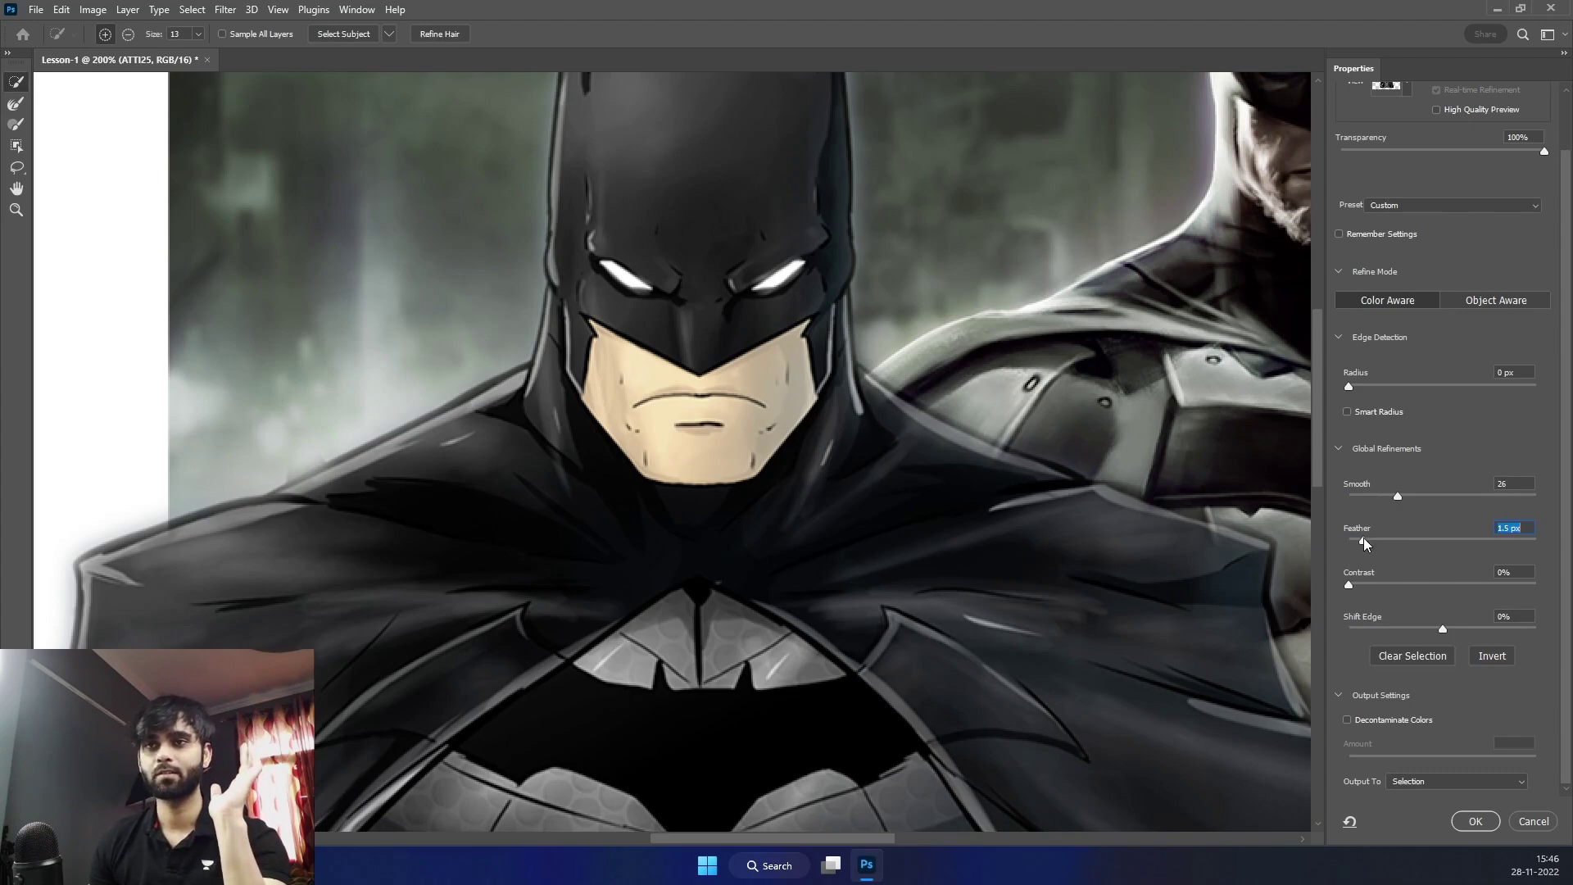
click(1377, 584)
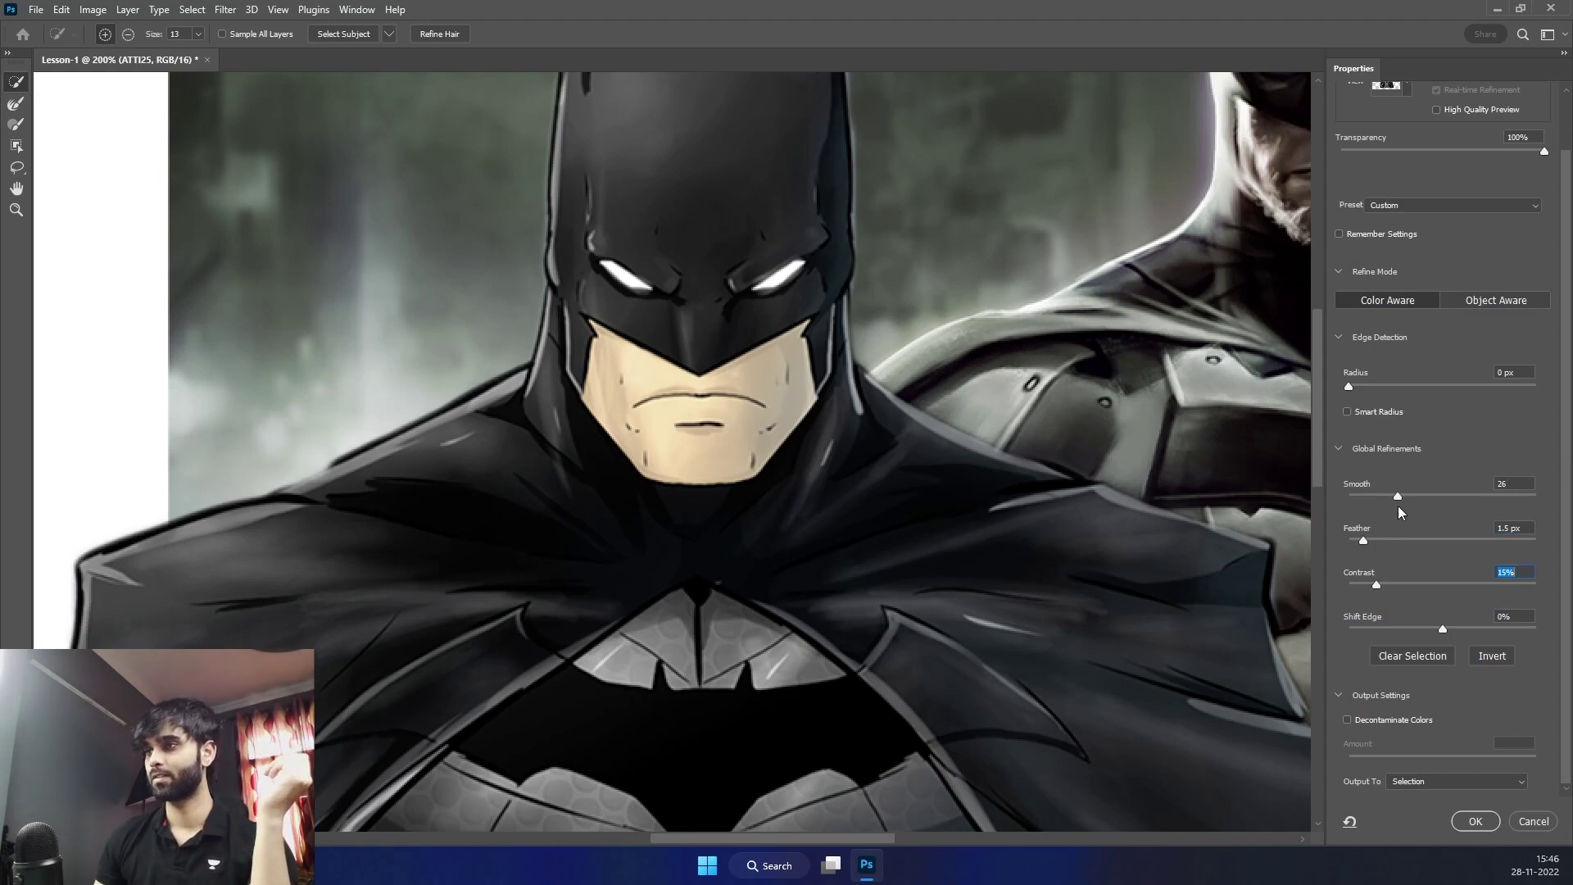
Try a stronger edge refinement with Smooth 72, Feather 3.8 px and Contrast 62%
click(1462, 494)
drag(1461, 494, 1484, 495)
drag(1376, 584, 1315, 590)
click(1388, 543)
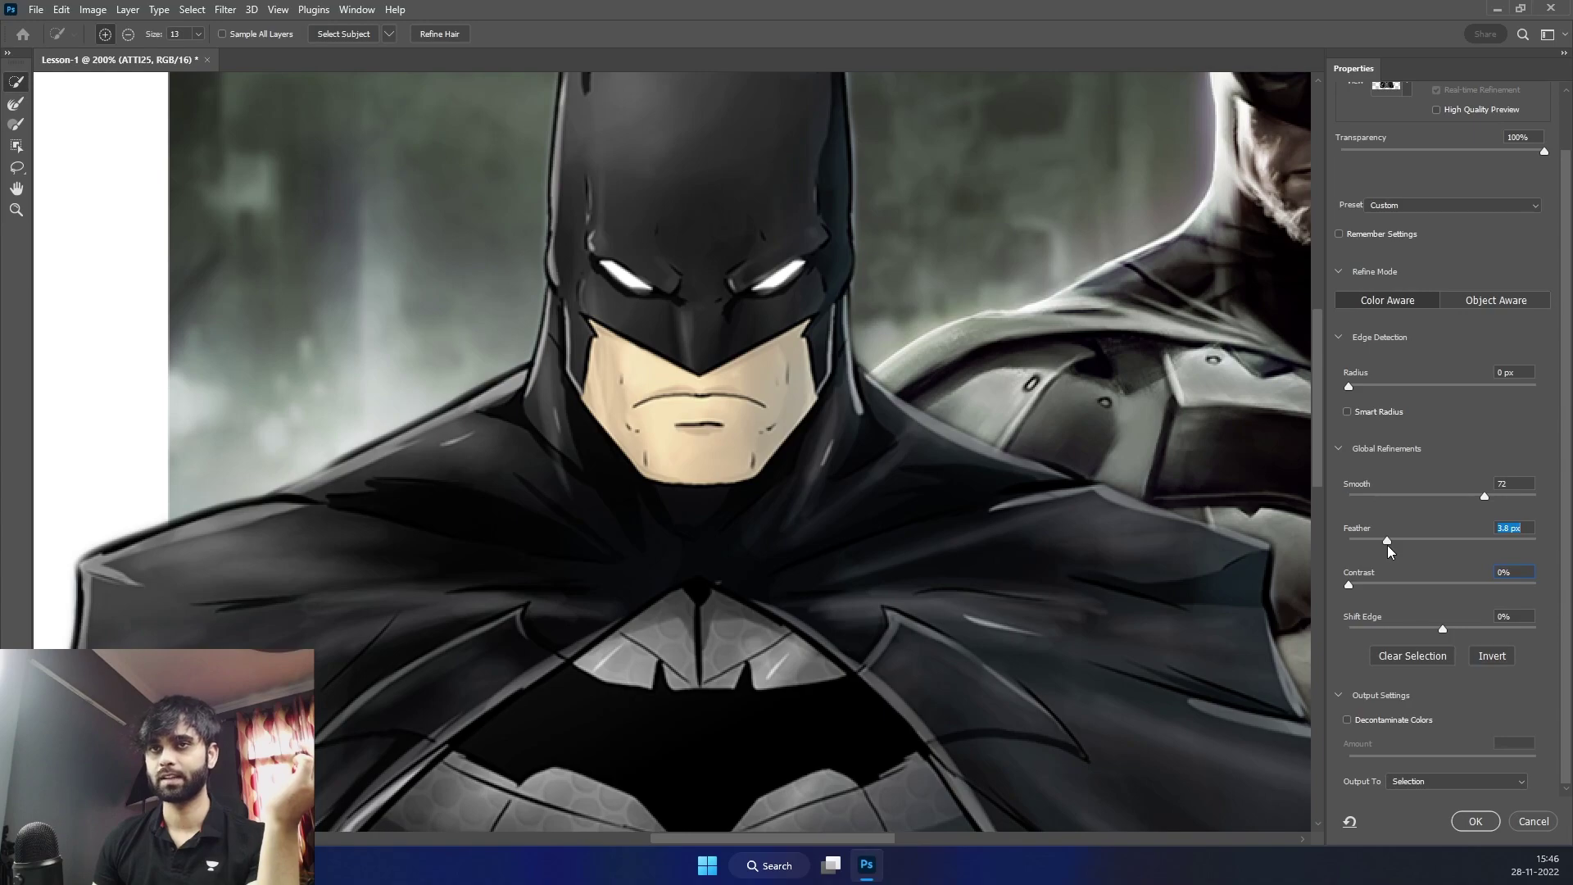
drag(1357, 583, 1465, 584)
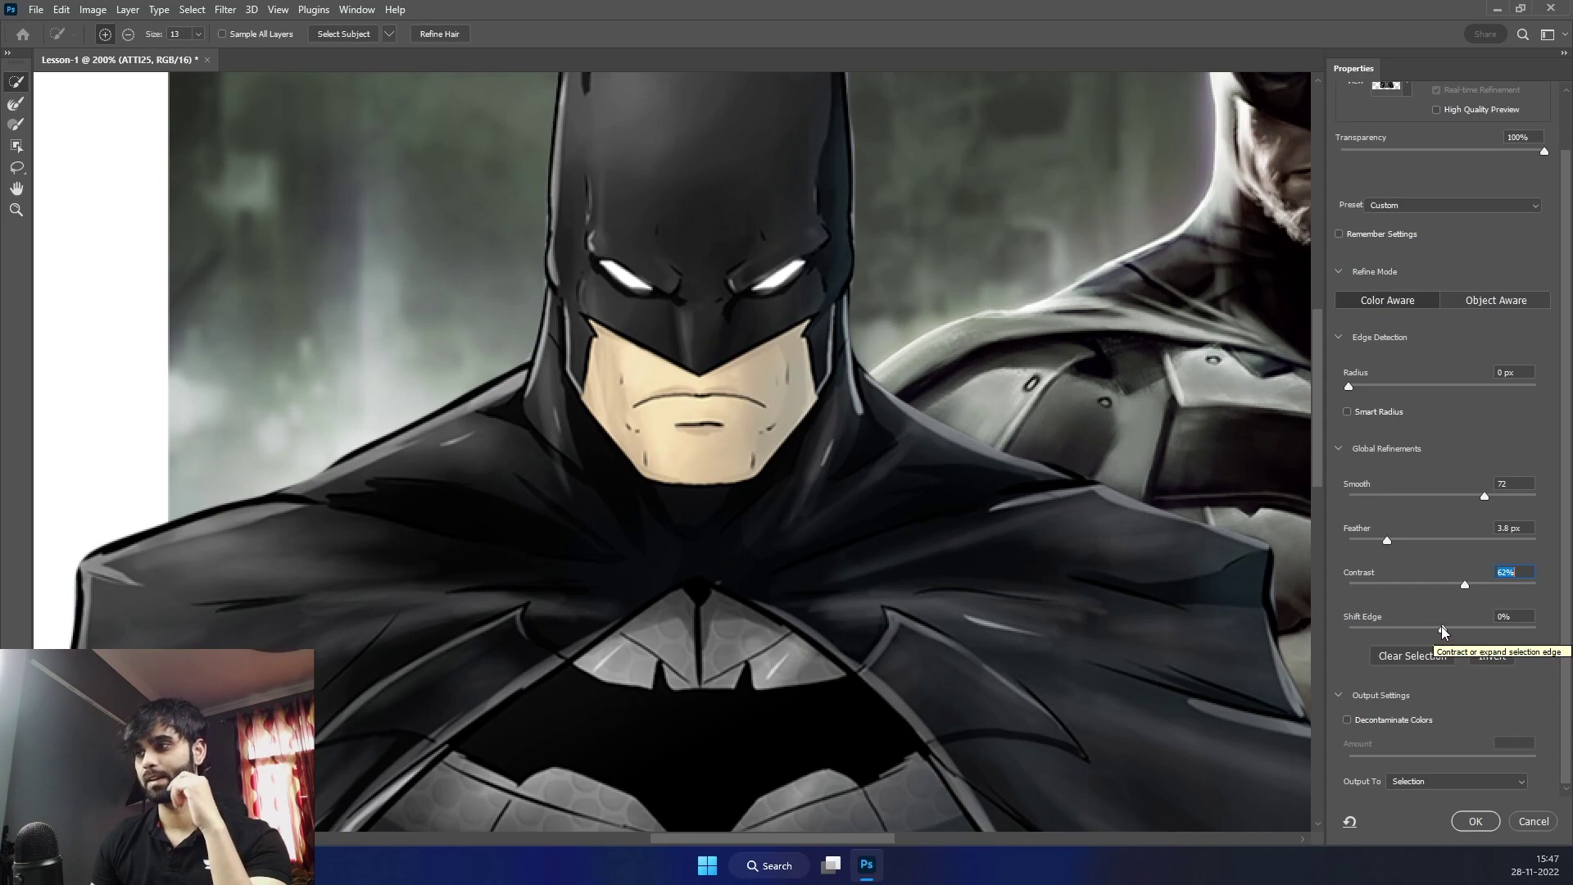
Try Shift Edge at -60% and +62% on the figure's selection, and return it to 0%
drag(1441, 630, 1409, 631)
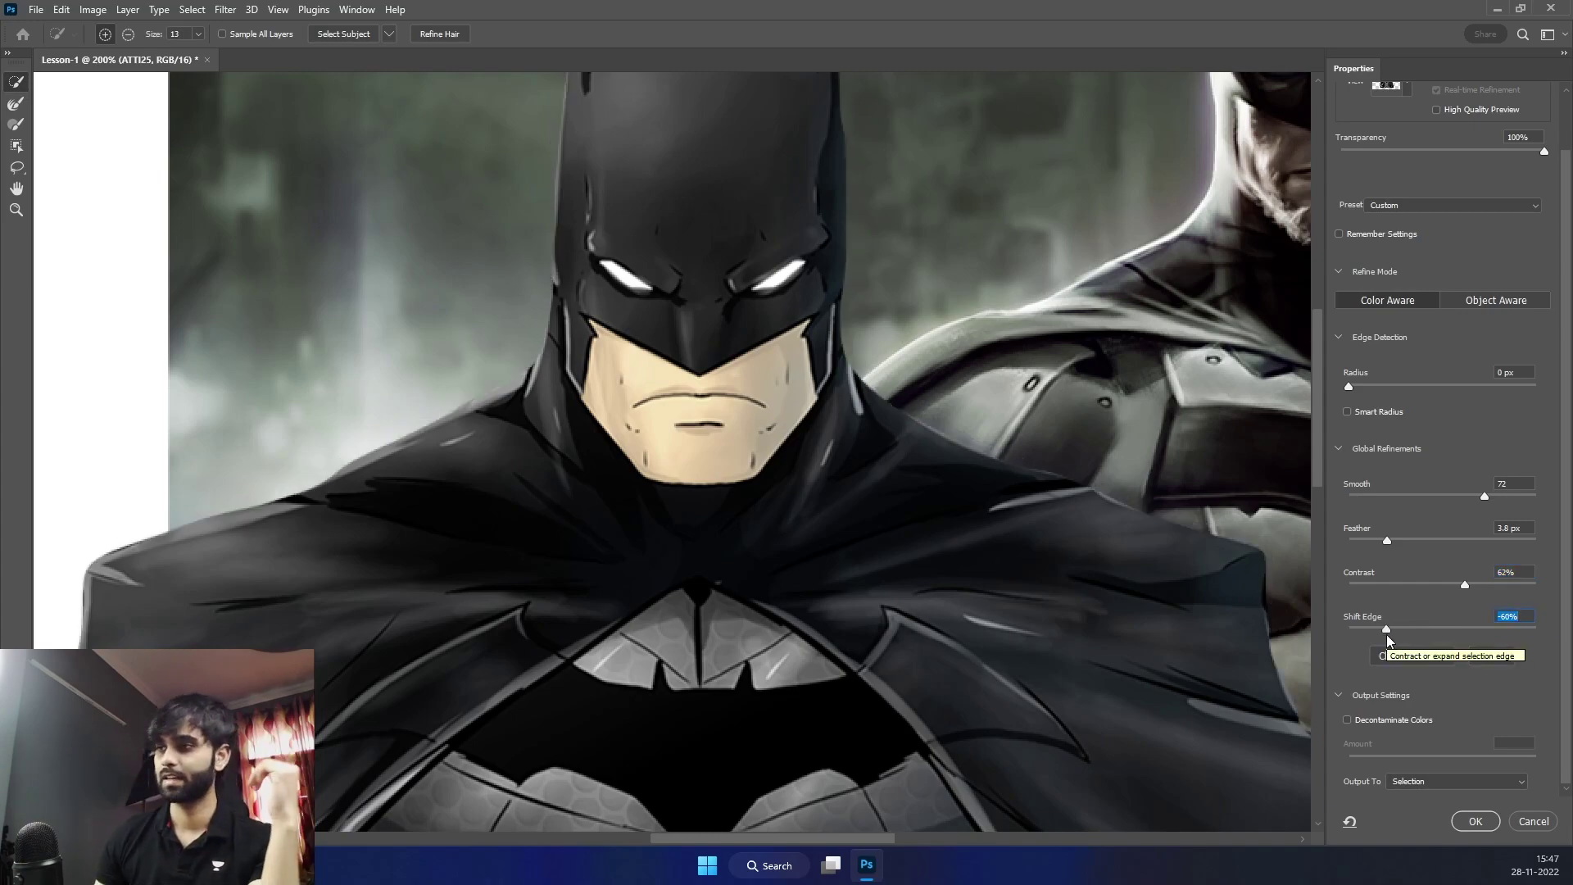
drag(1394, 626, 1487, 636)
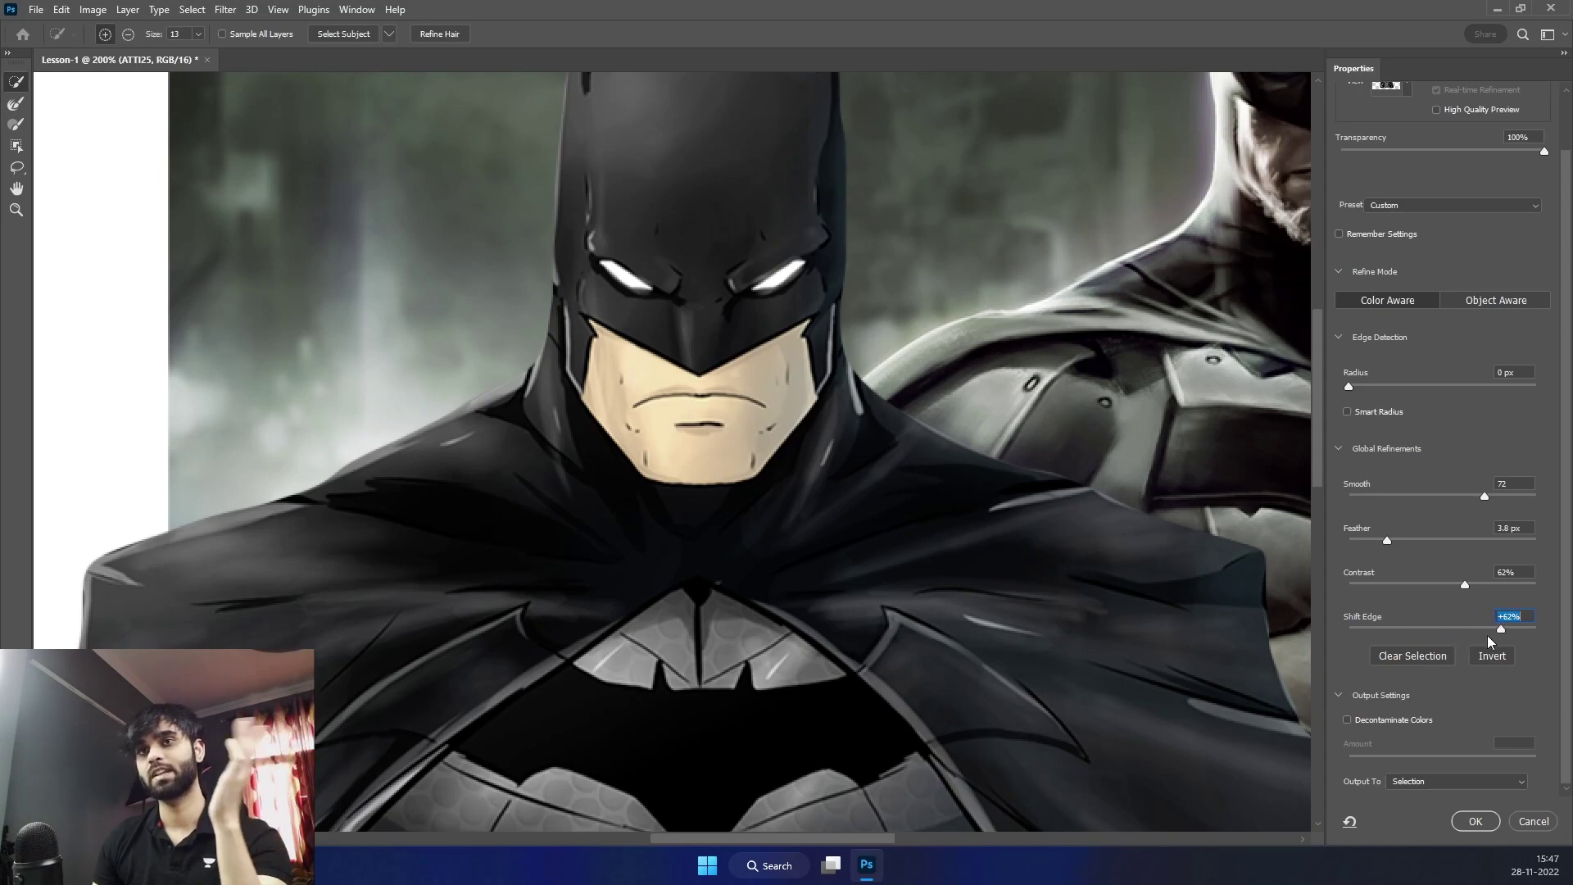
click(1429, 779)
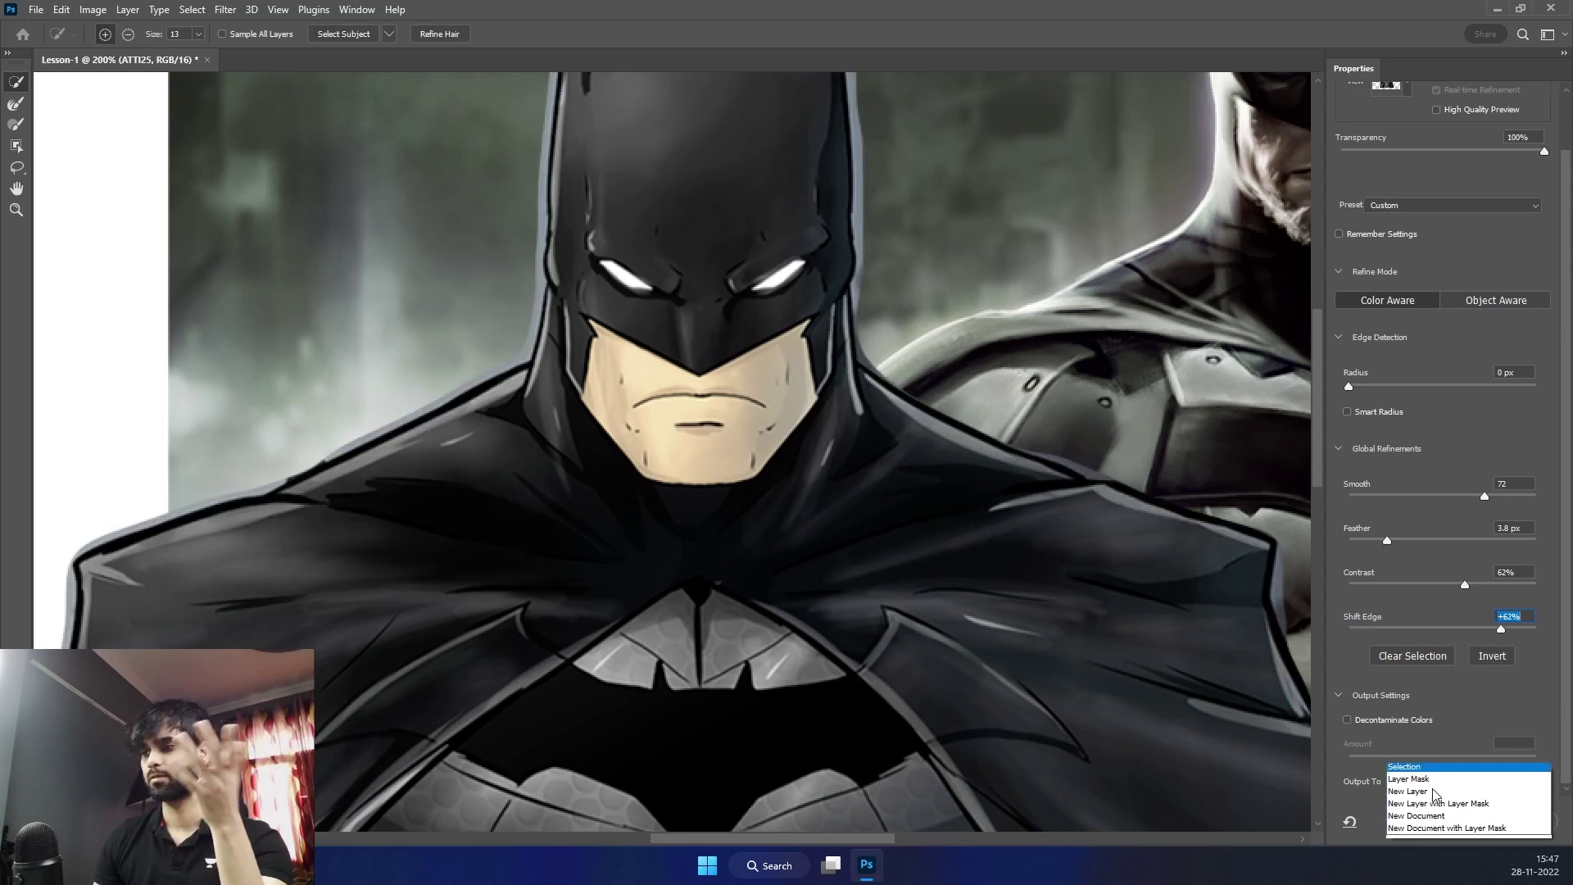
click(1388, 627)
click(1509, 620)
key(Return)
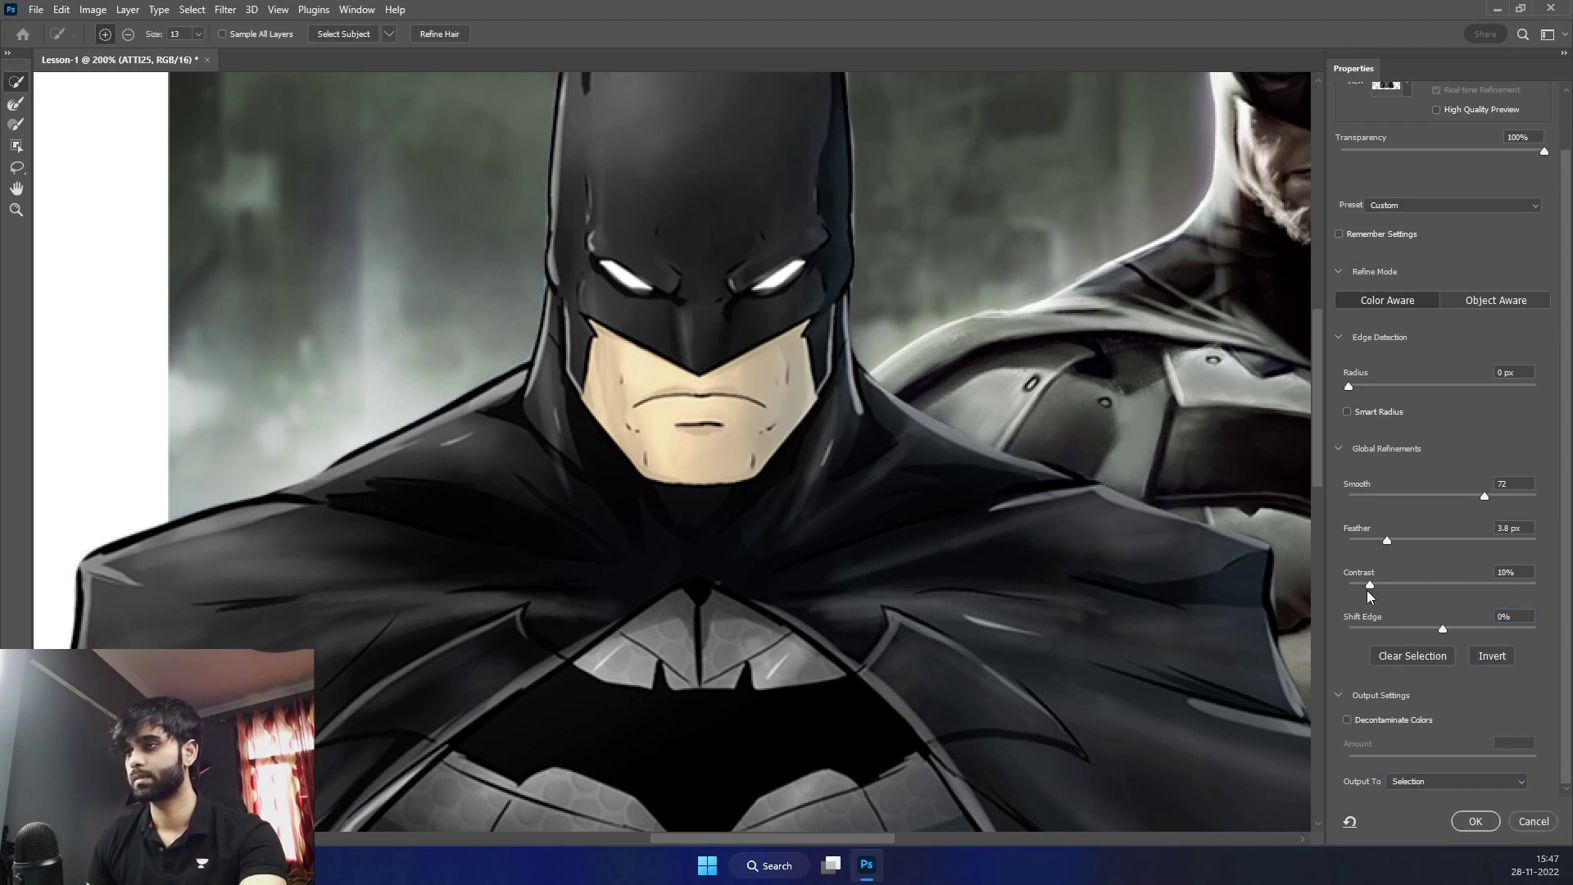
Set Contrast to 7%, Feather to 0.5 px and Smooth to 7, and undo a trial increase of the Radius
drag(1367, 590, 1359, 589)
click(1353, 541)
drag(1370, 495, 1360, 494)
drag(1351, 384, 1365, 386)
key(ctrl+z)
Output the refined selection to a new layer and move the cutout left onto the white area beside the other Batman
click(1460, 779)
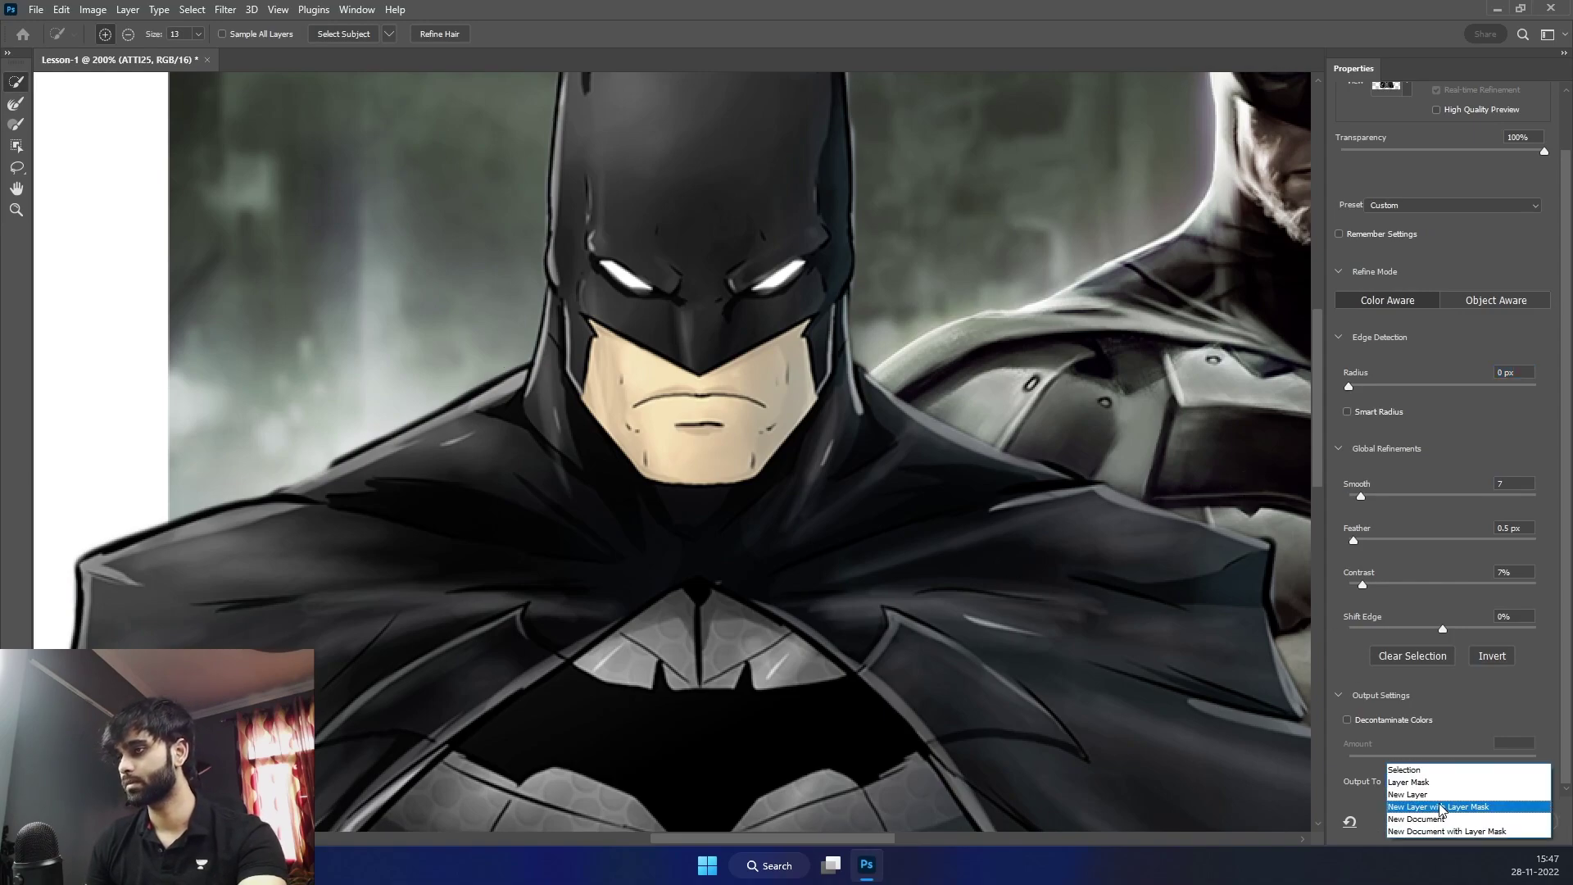
click(1466, 795)
click(1476, 821)
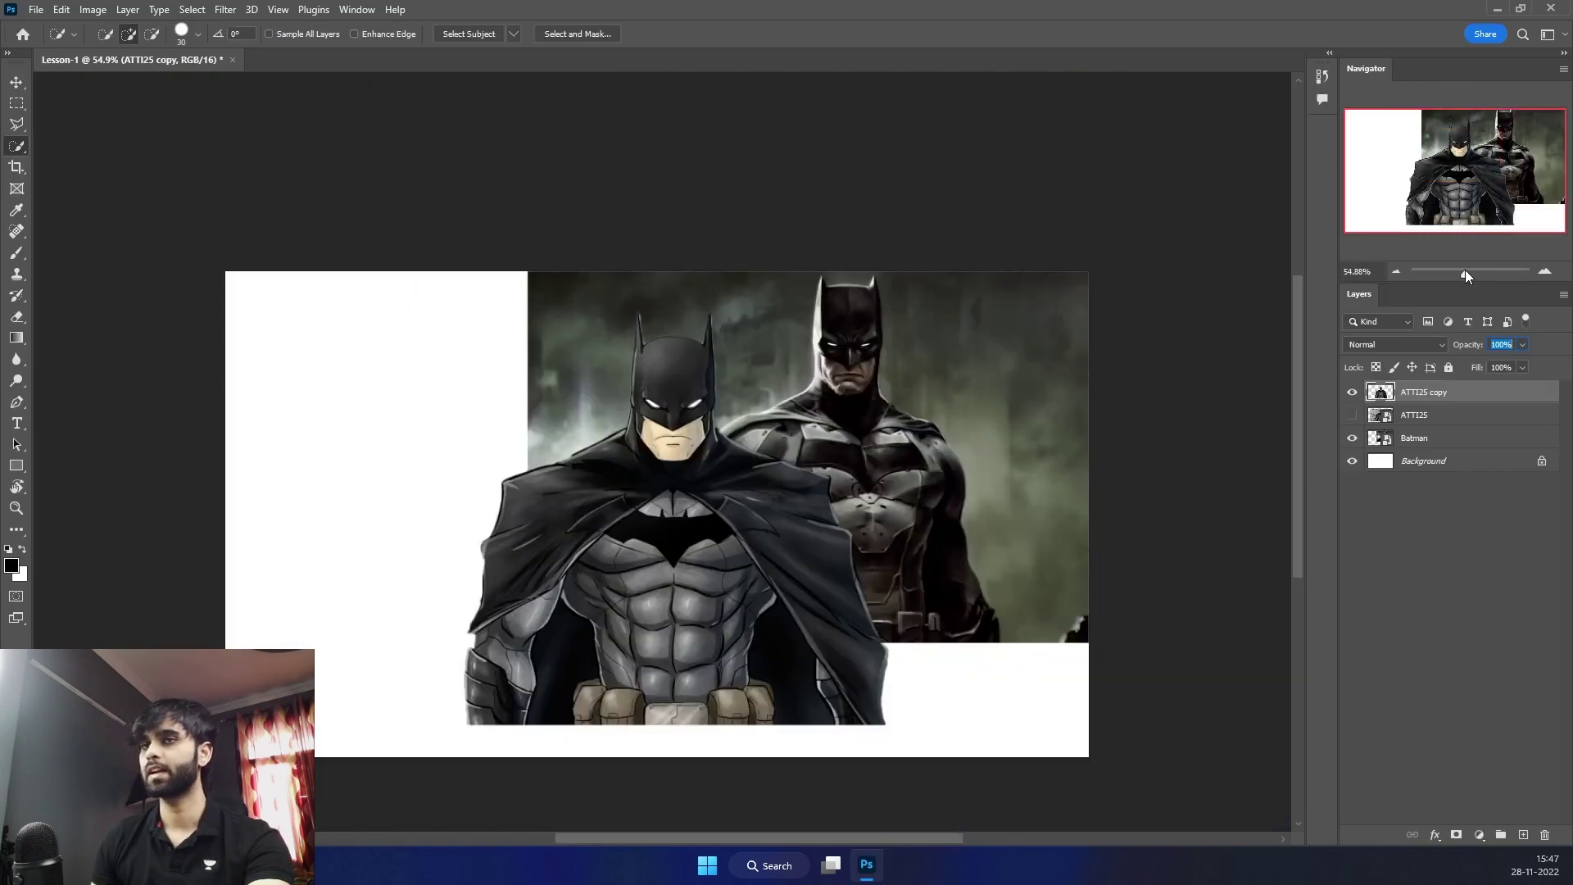
key(v)
mouse_move(713, 502)
mouse_down()
mouse_move(425, 420)
mouse_move(486, 498)
mouse_up()
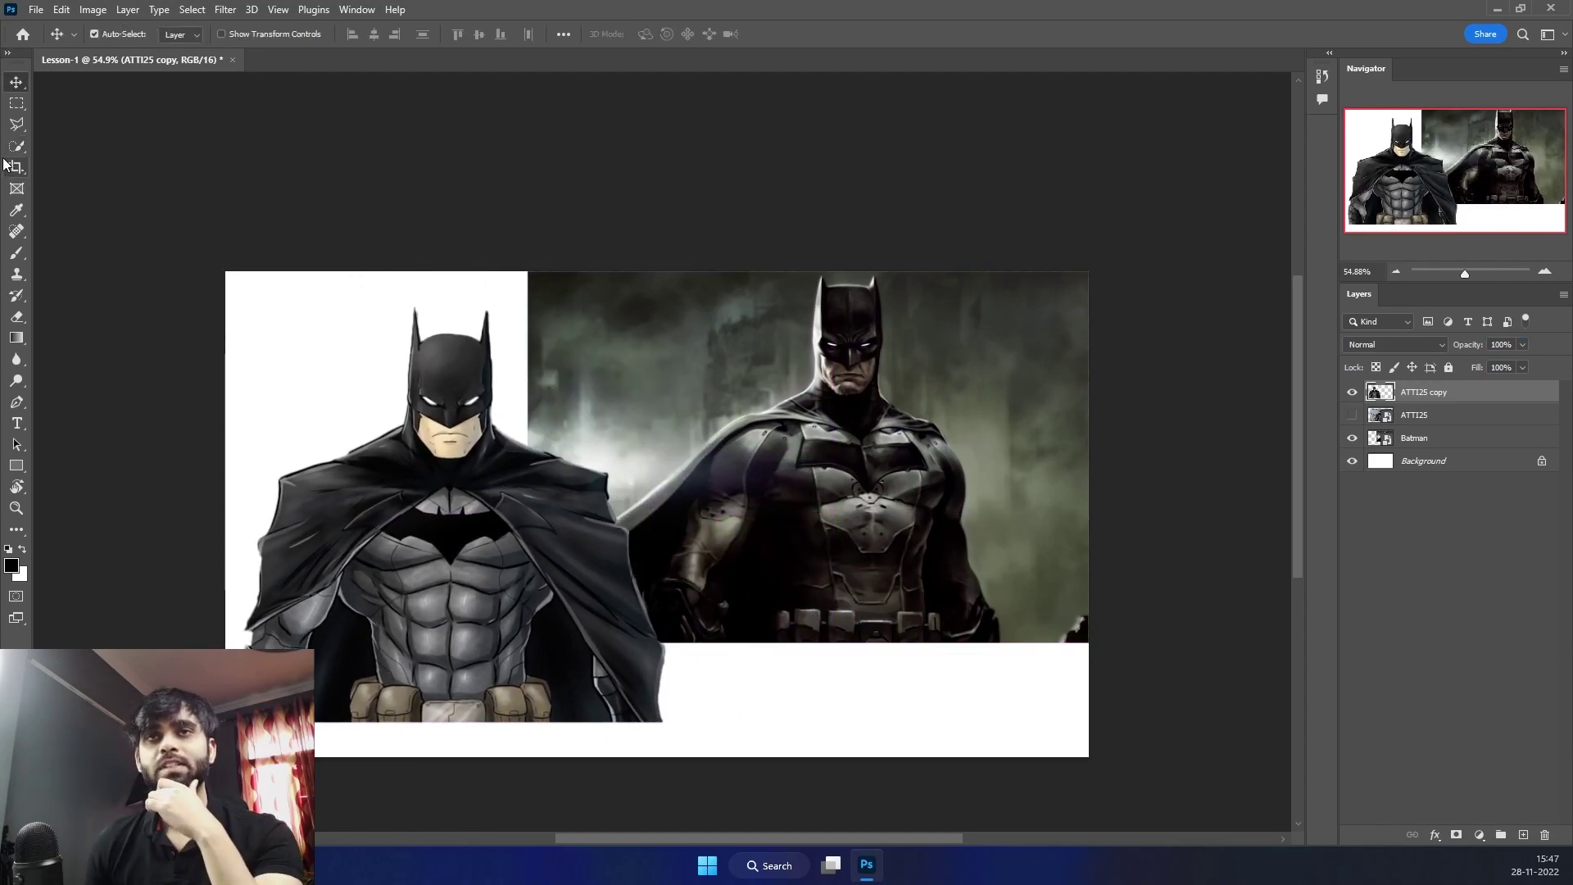
Crop the canvas from the right to frame mainly the ATTI25 cutout, and undo the crop
click(20, 169)
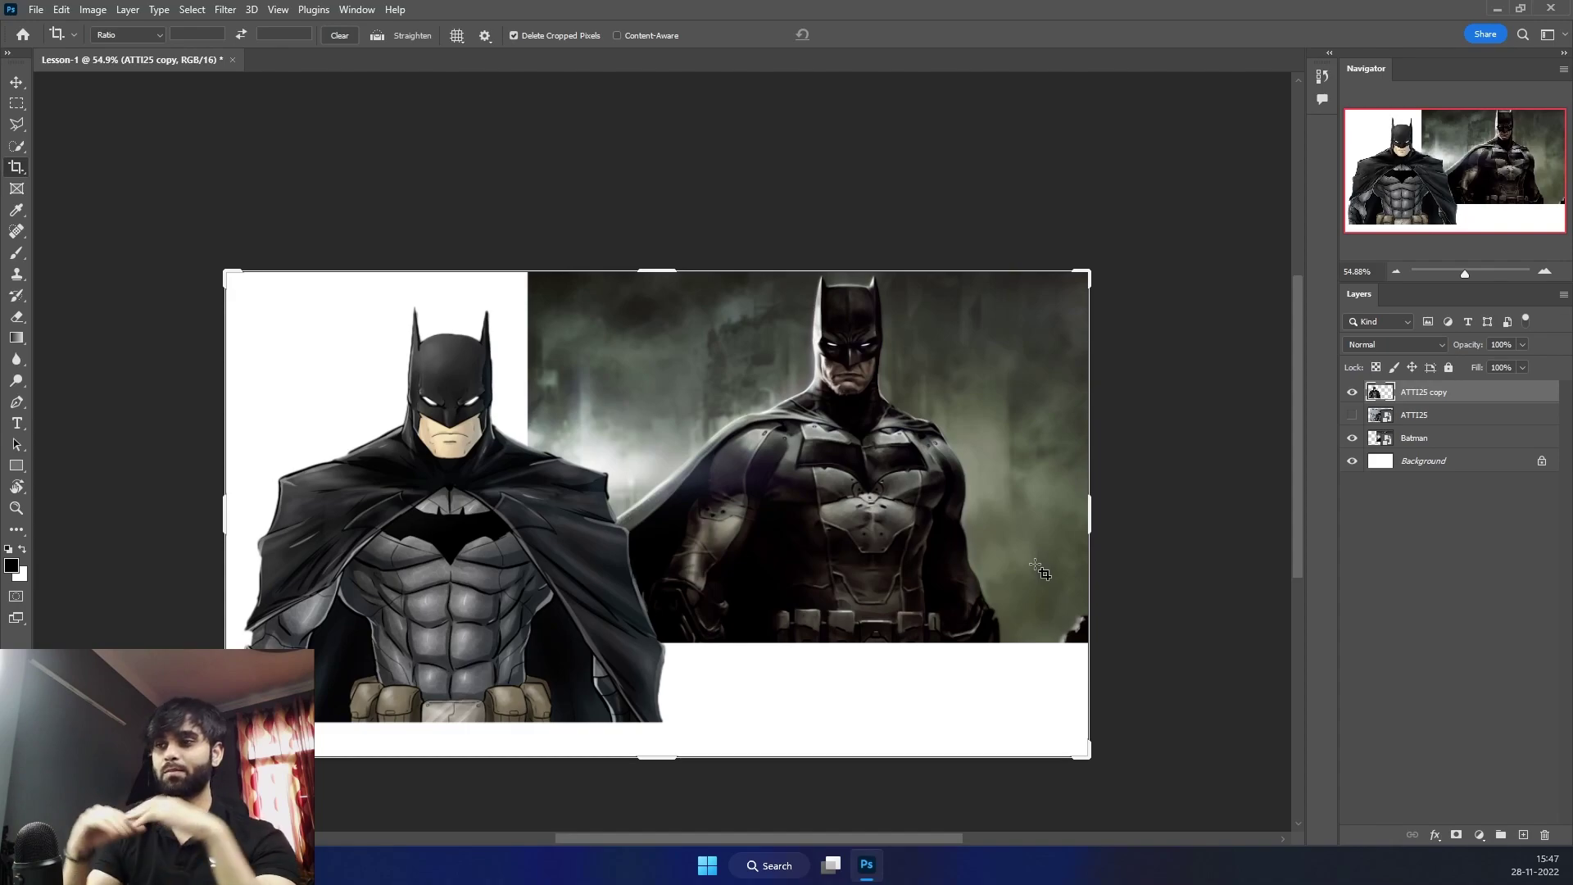
drag(1090, 528, 887, 518)
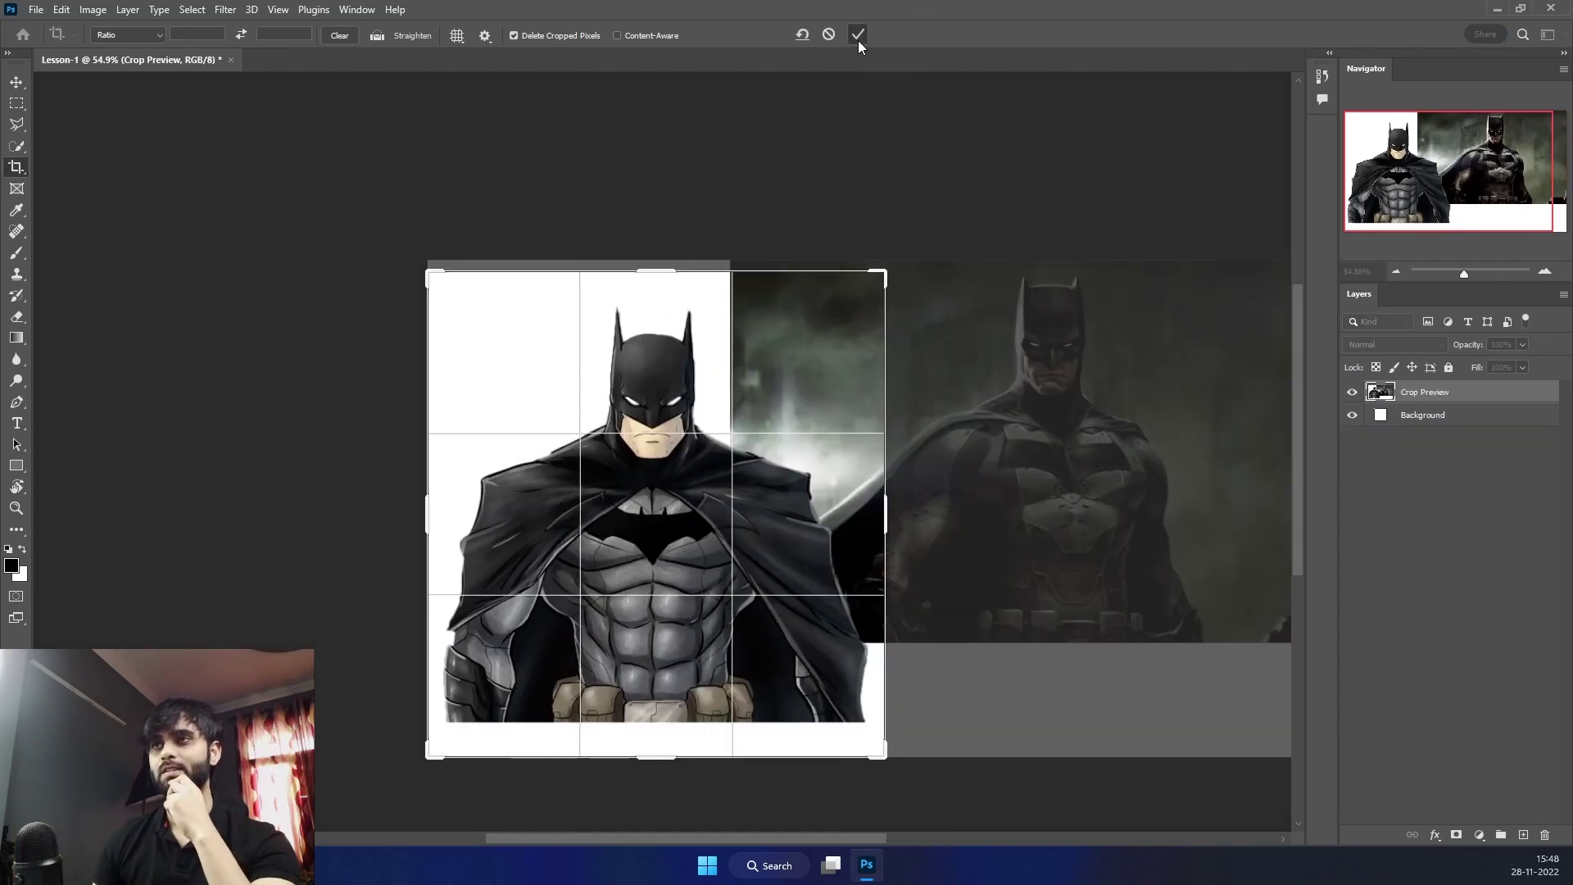
click(857, 41)
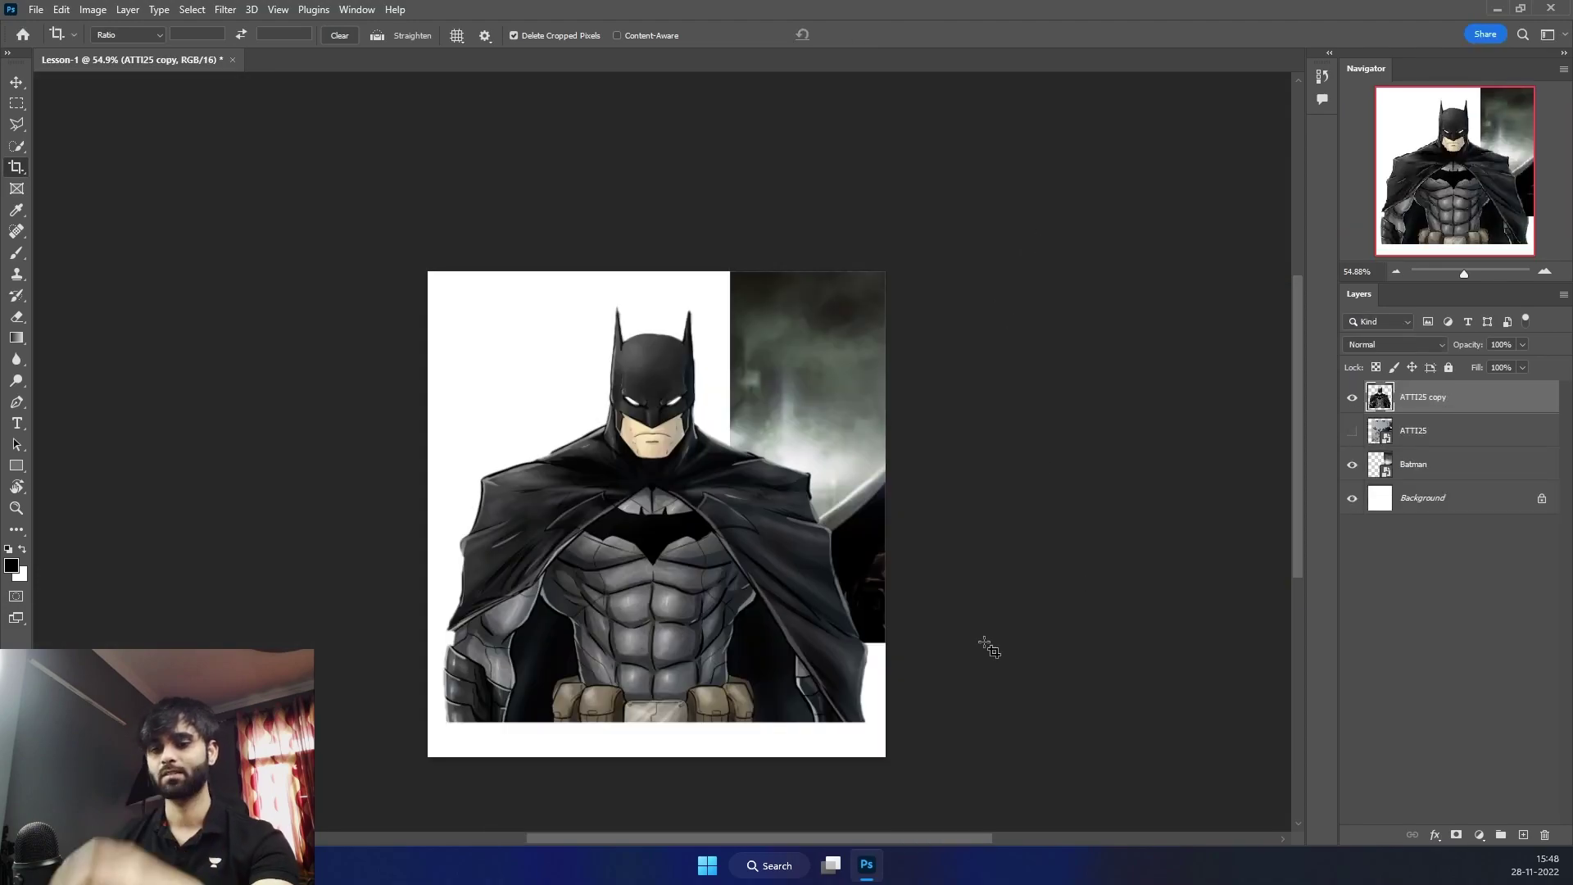
key(ctrl+z)
Sample the tan colour of the ATTI25 figure's utility belt as the foreground colour with the Eyedropper
scroll(976, 642, up, 3)
click(16, 190)
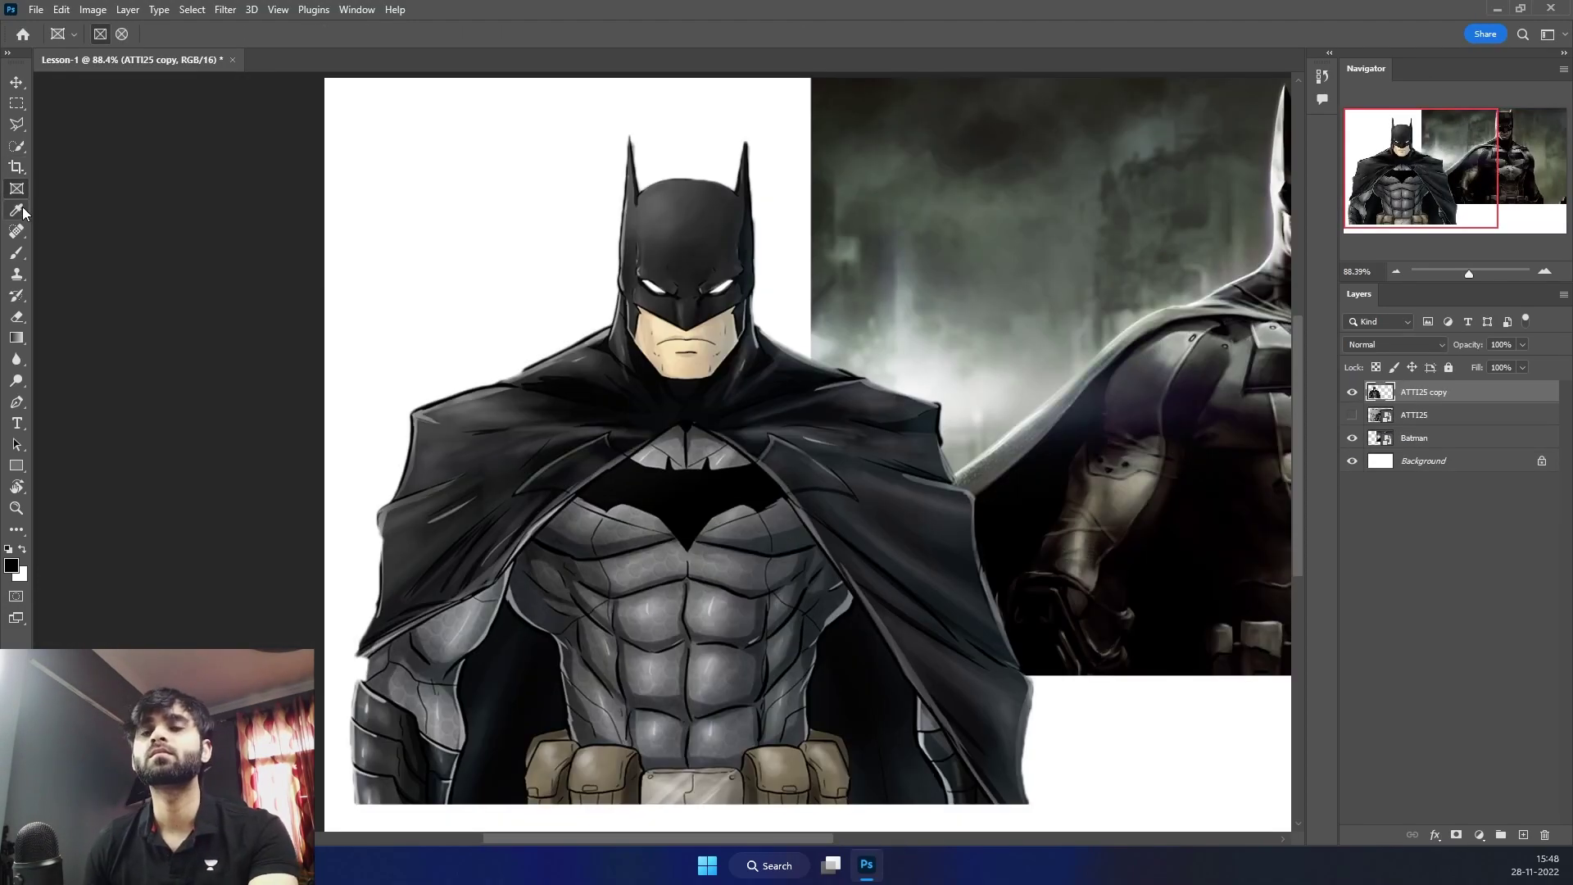
click(23, 207)
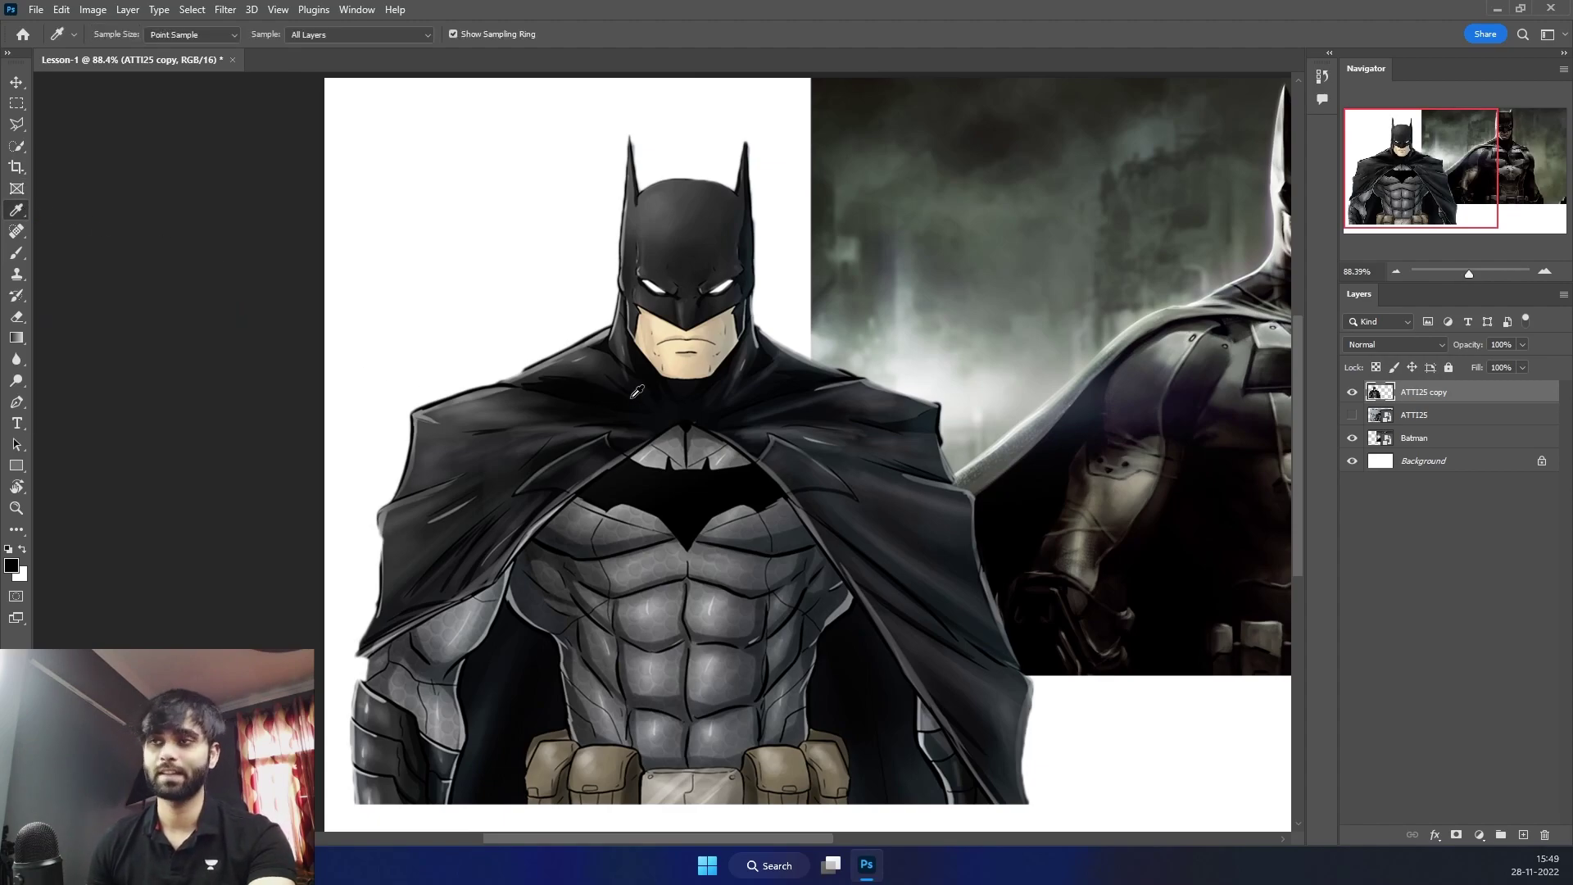
click(605, 757)
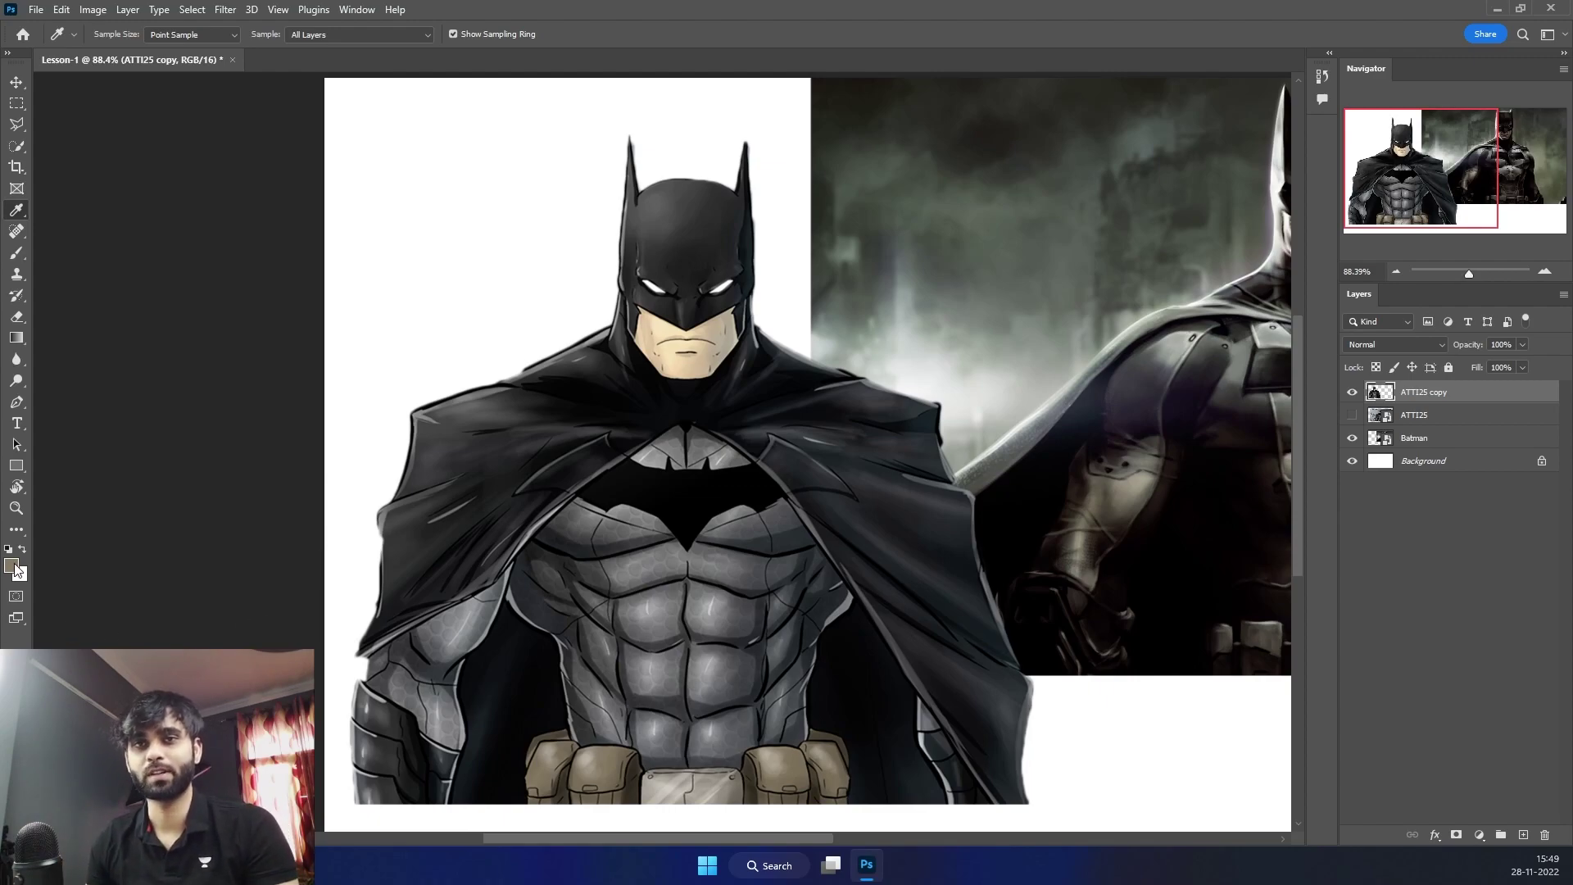
Swap the foreground and background colours back and forth several times
key(x)
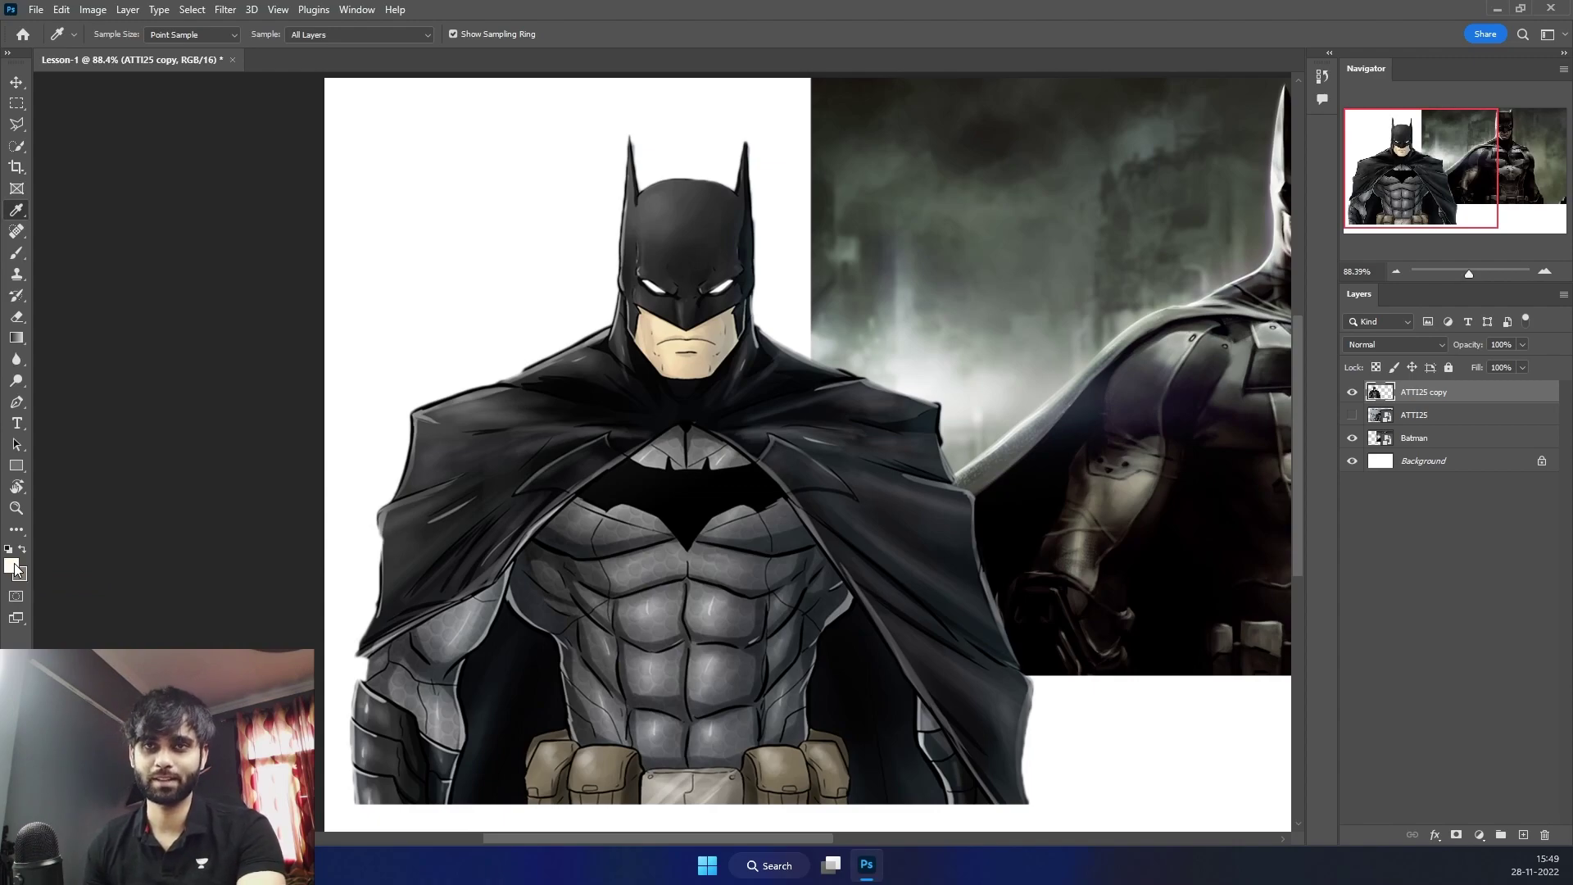
key(x)
key(x)
key(x)
key(x)
key(x)
key(x)
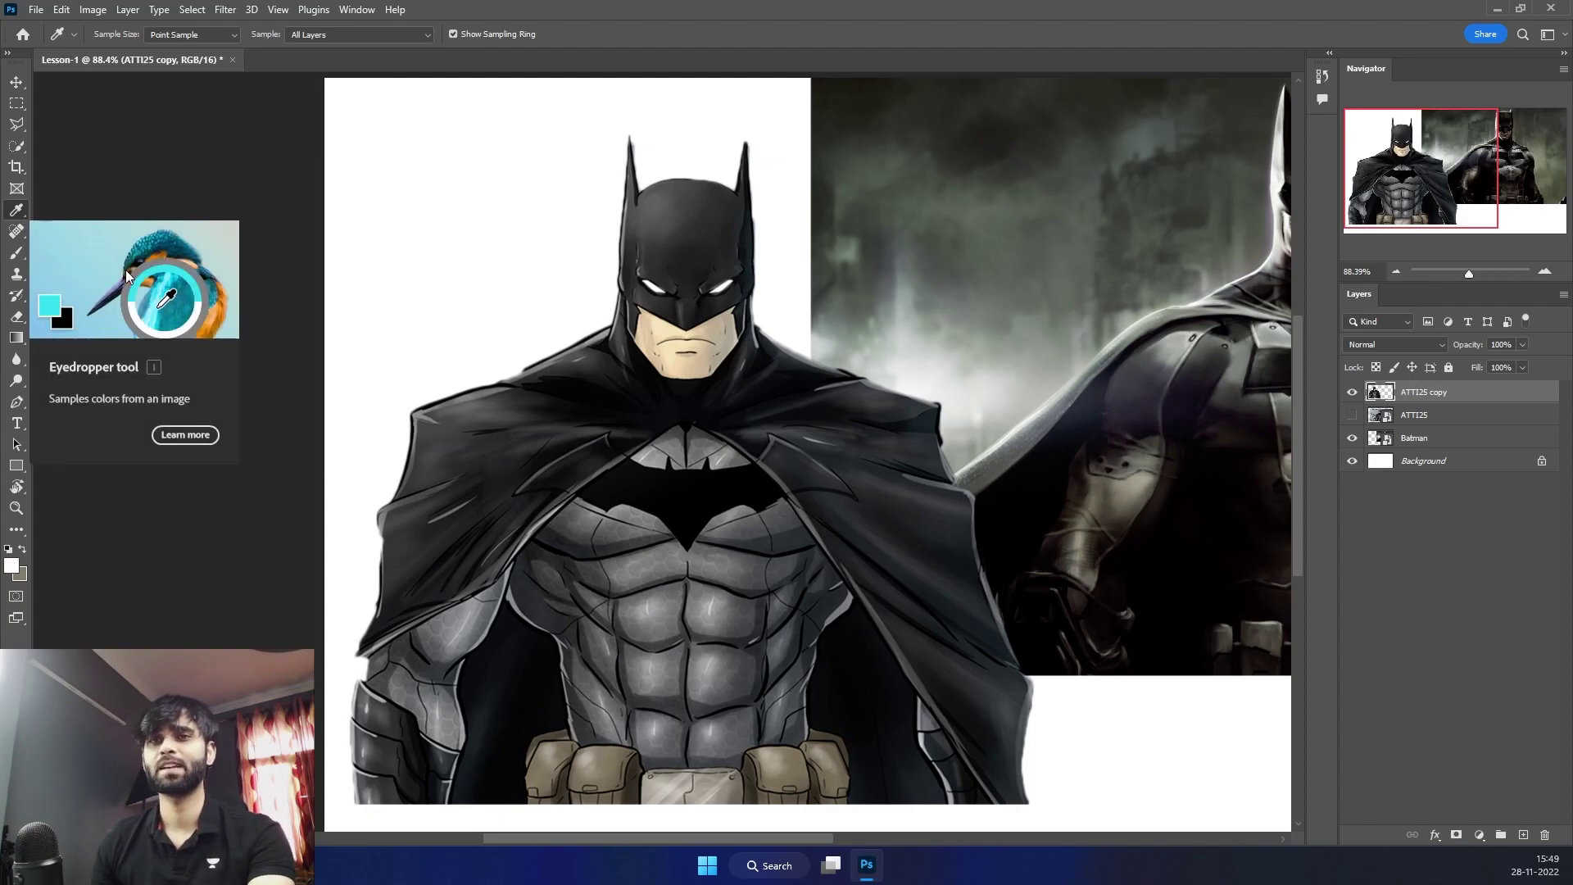
click(17, 234)
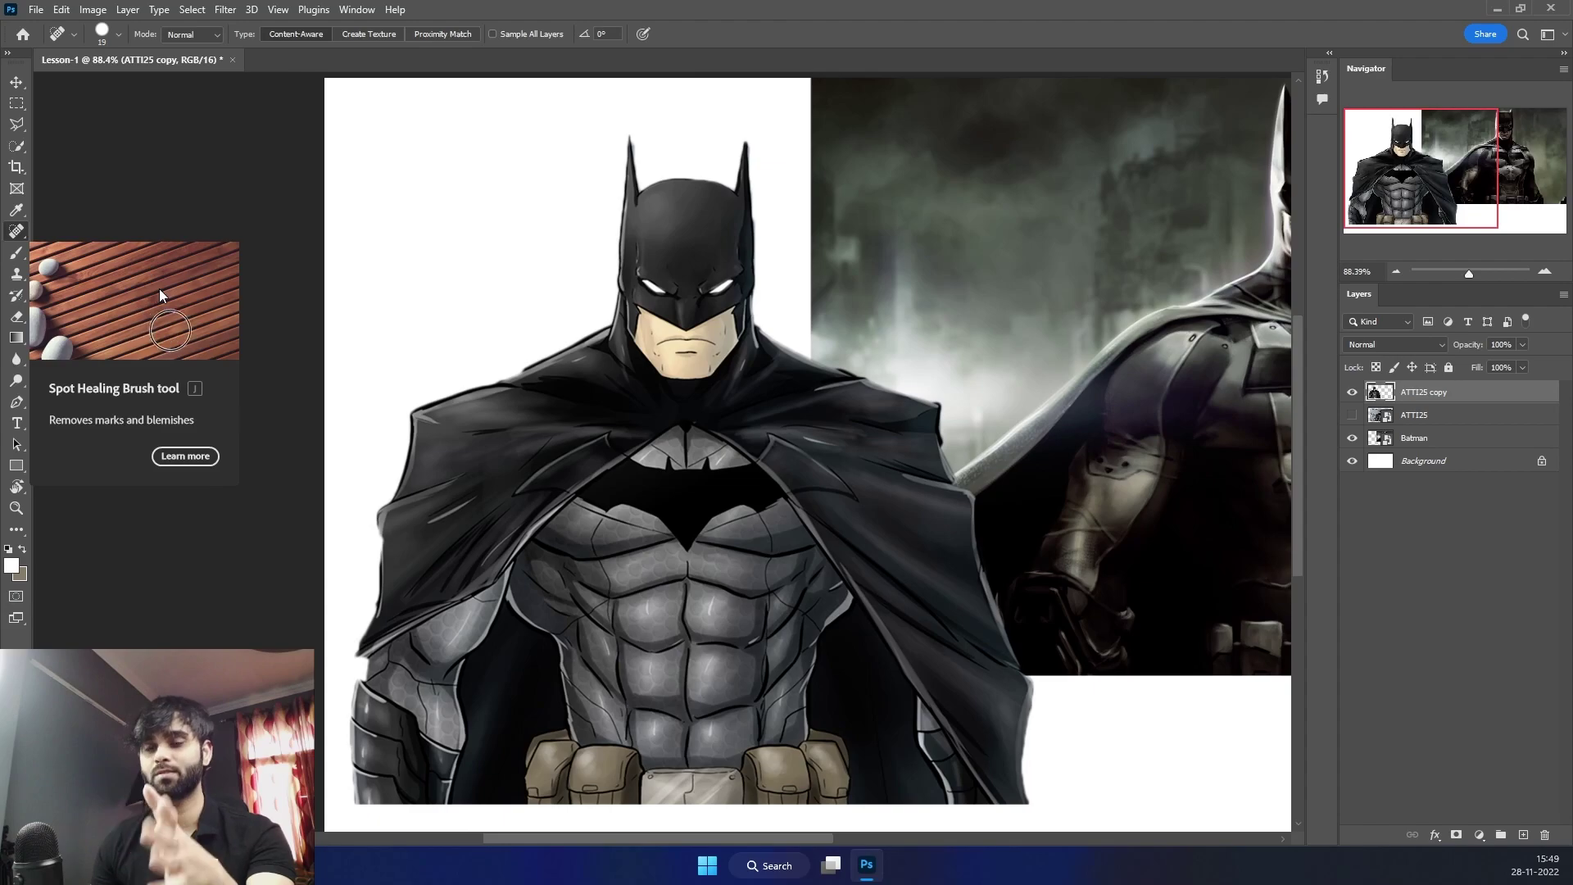
right_click(17, 235)
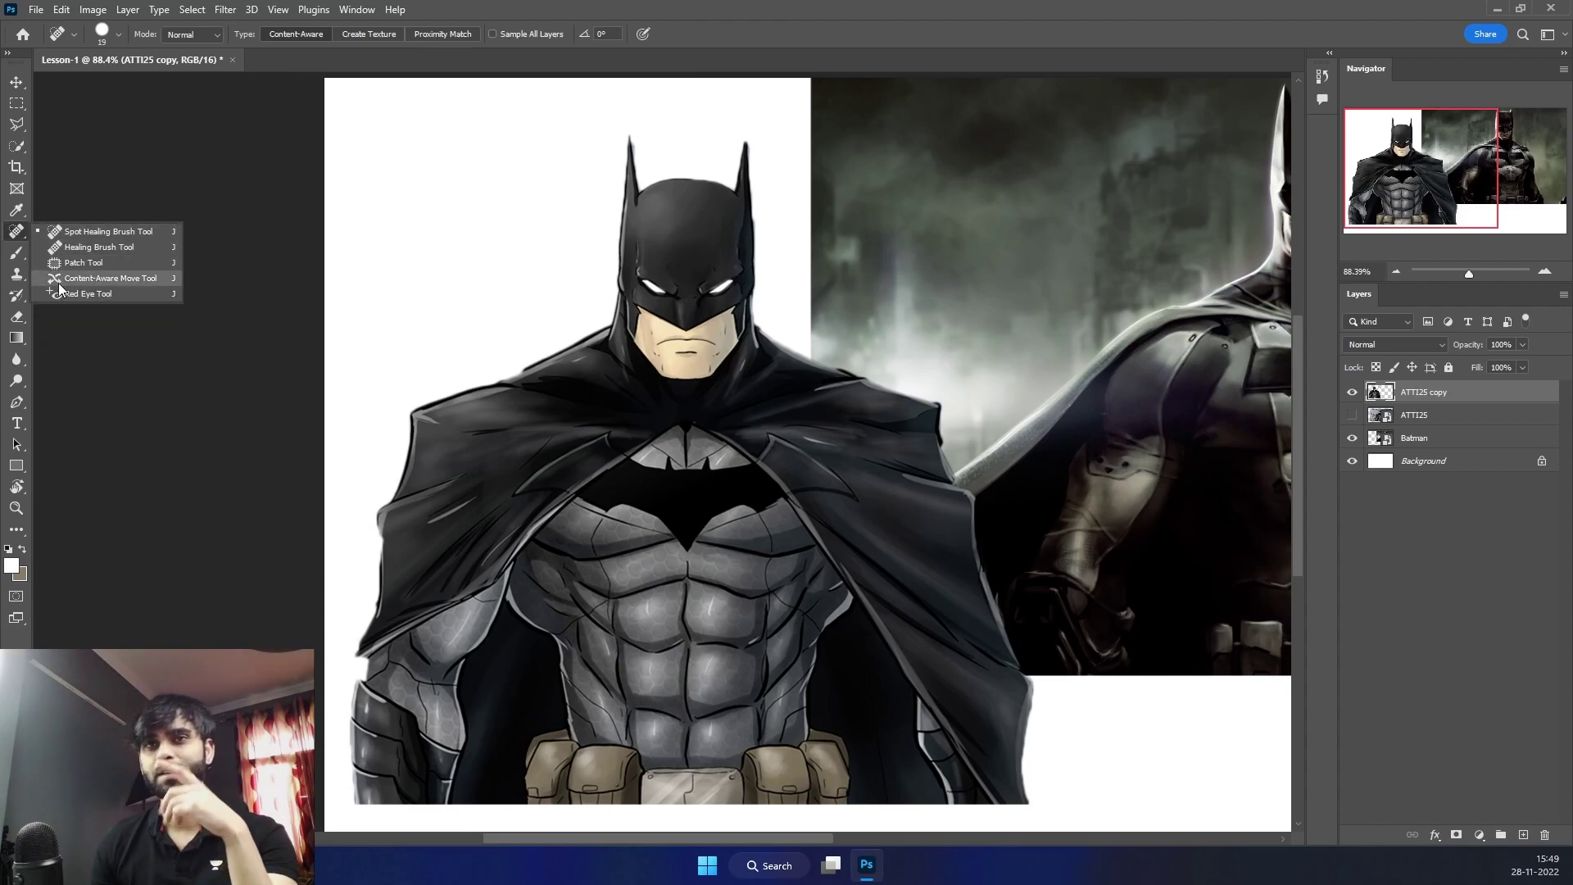
click(16, 210)
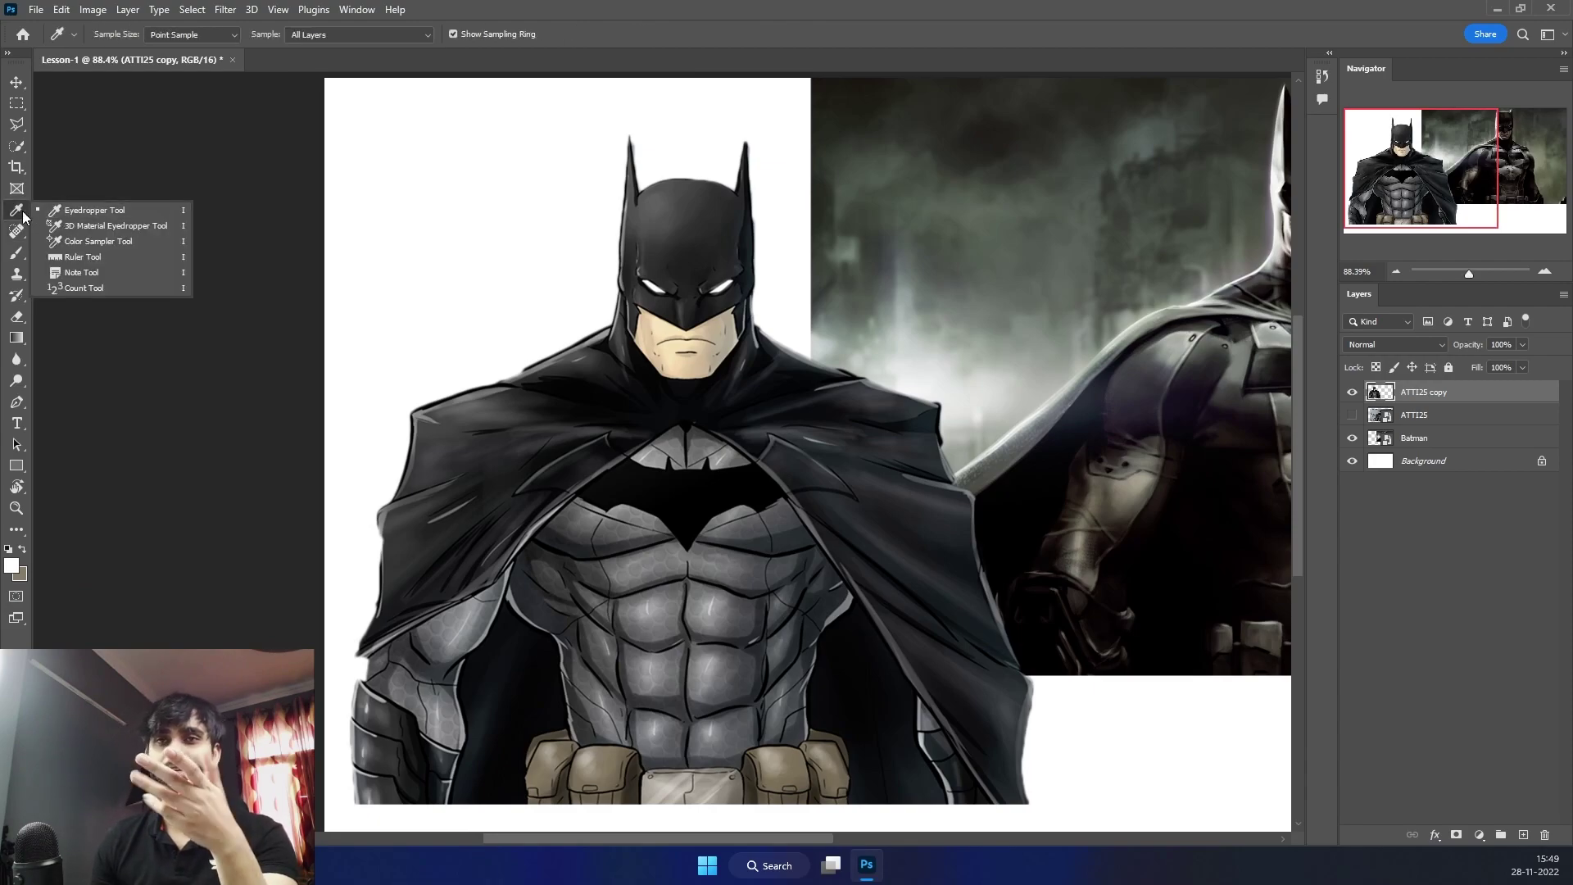
Scribble tan loops with the Brush on the white area beside the figure's head, then undo, redo and undo them
click(17, 254)
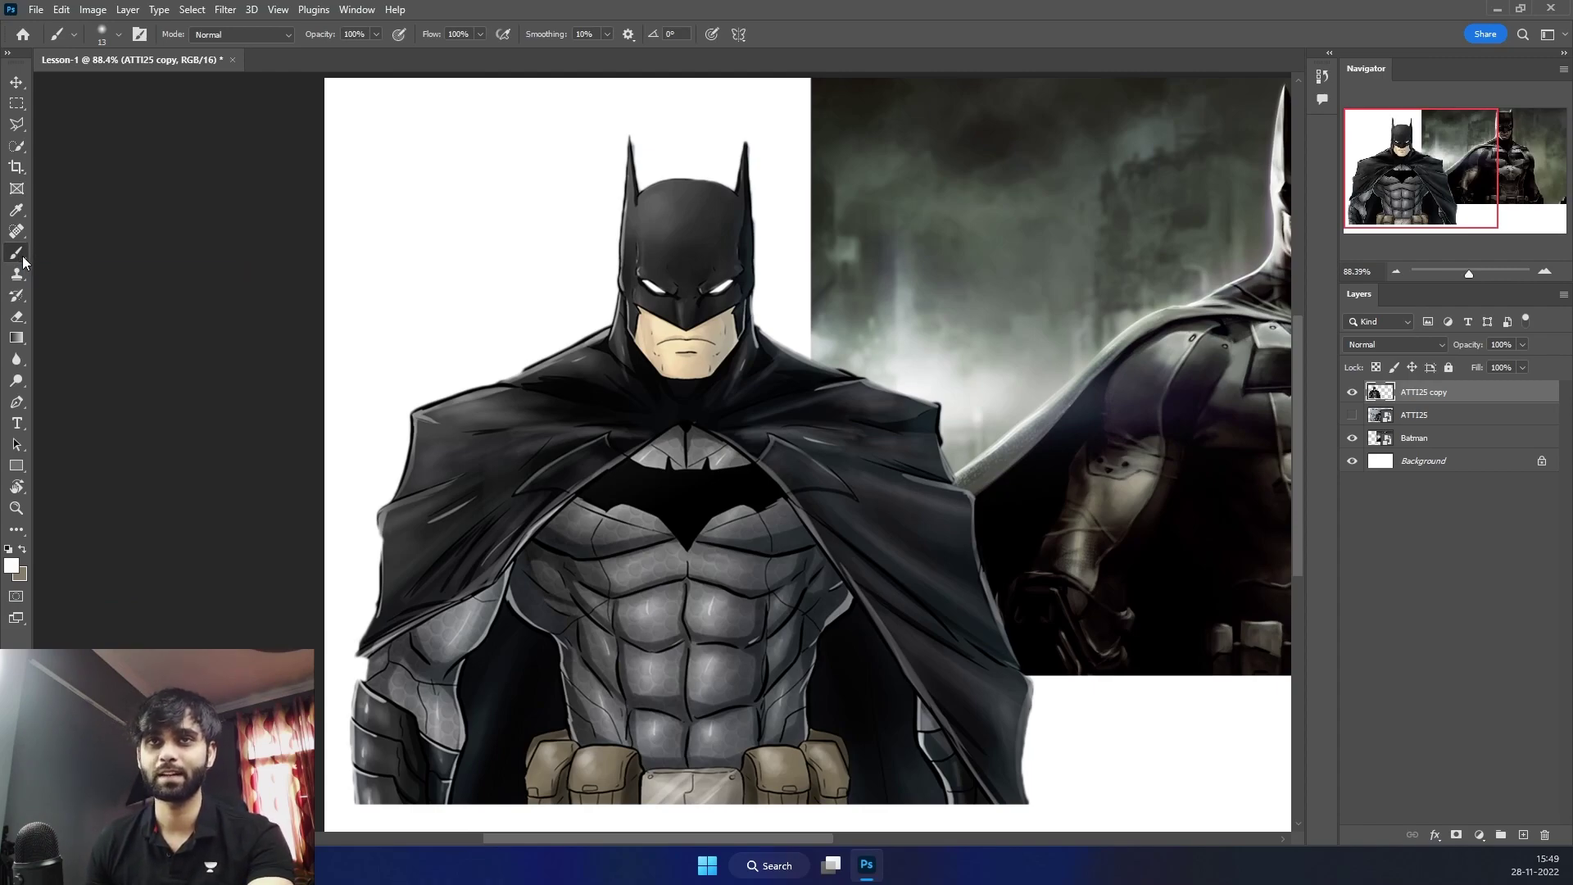
key(x)
mouse_move(423, 159)
mouse_down()
mouse_move(450, 261)
mouse_move(488, 246)
mouse_up()
key(ctrl+z)
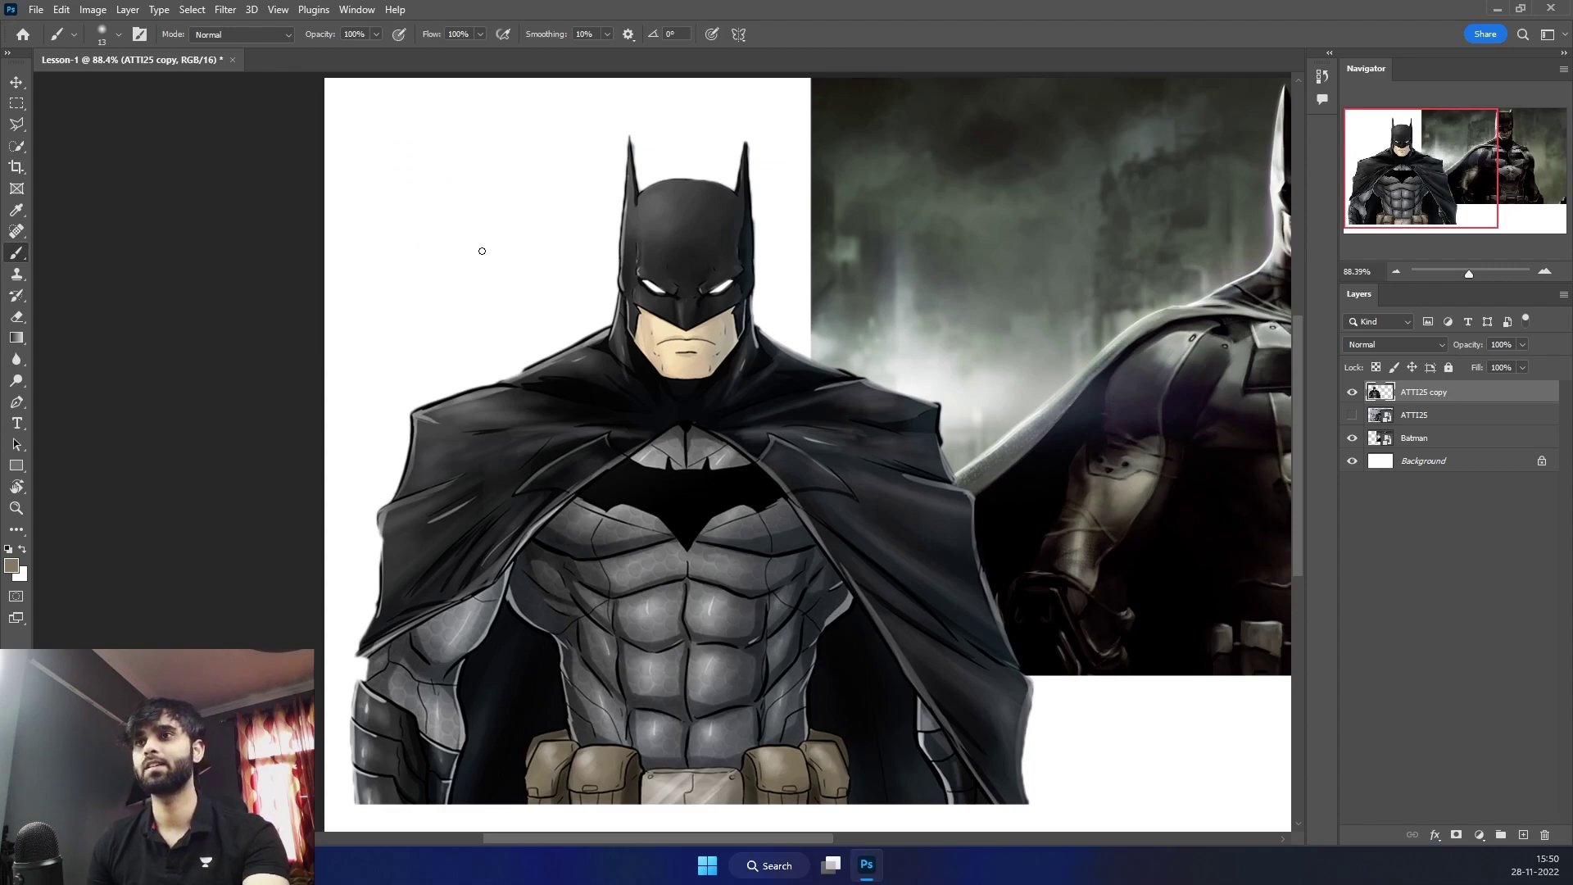
key(ctrl+shift+z)
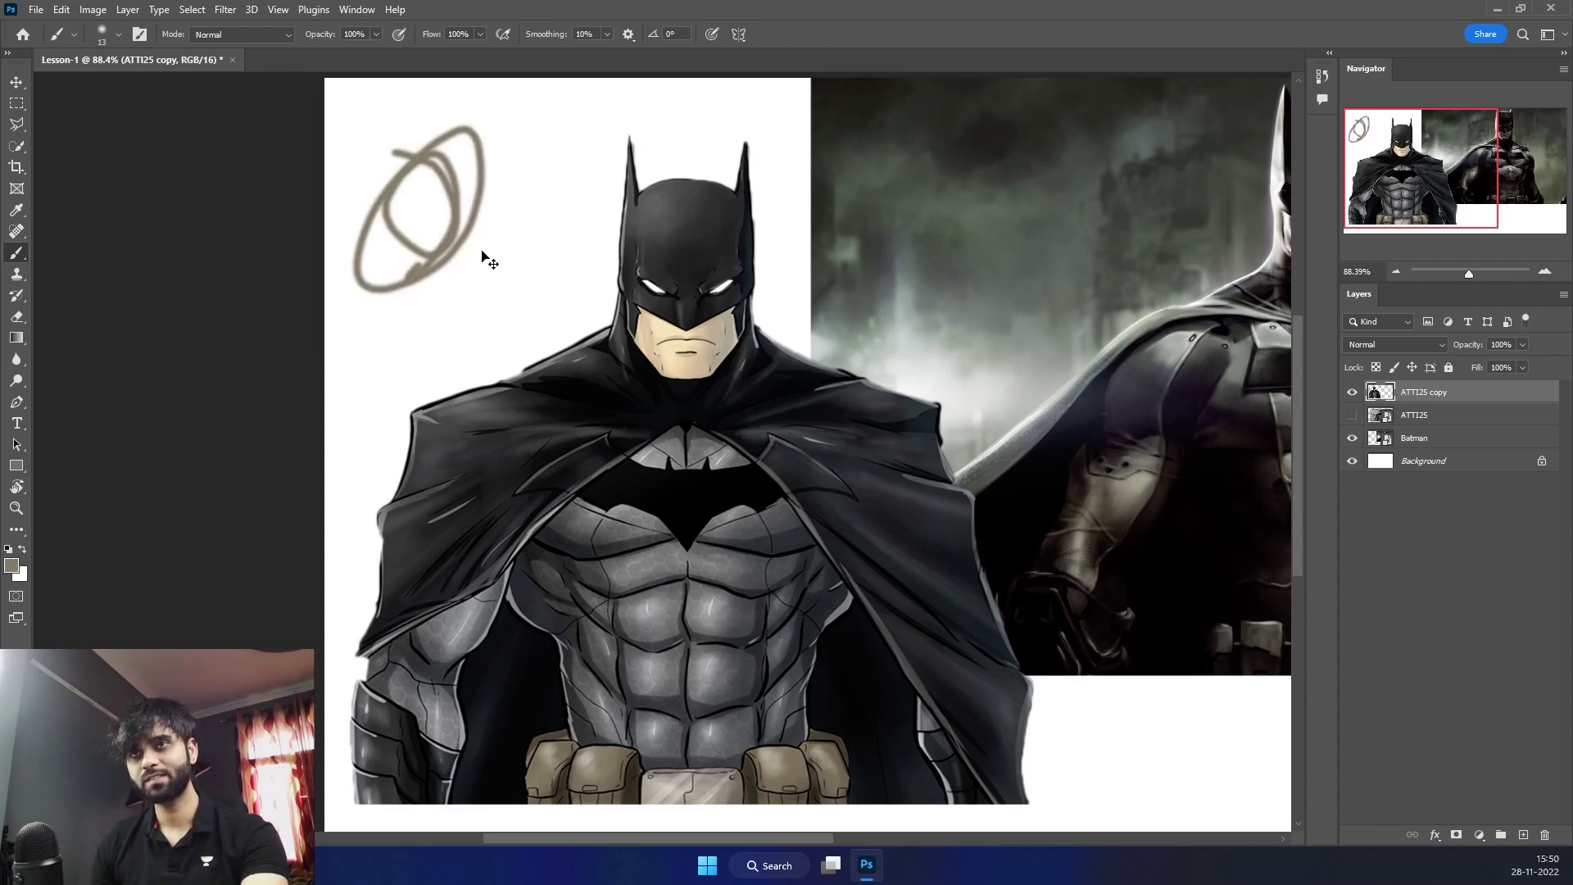
key(ctrl+z)
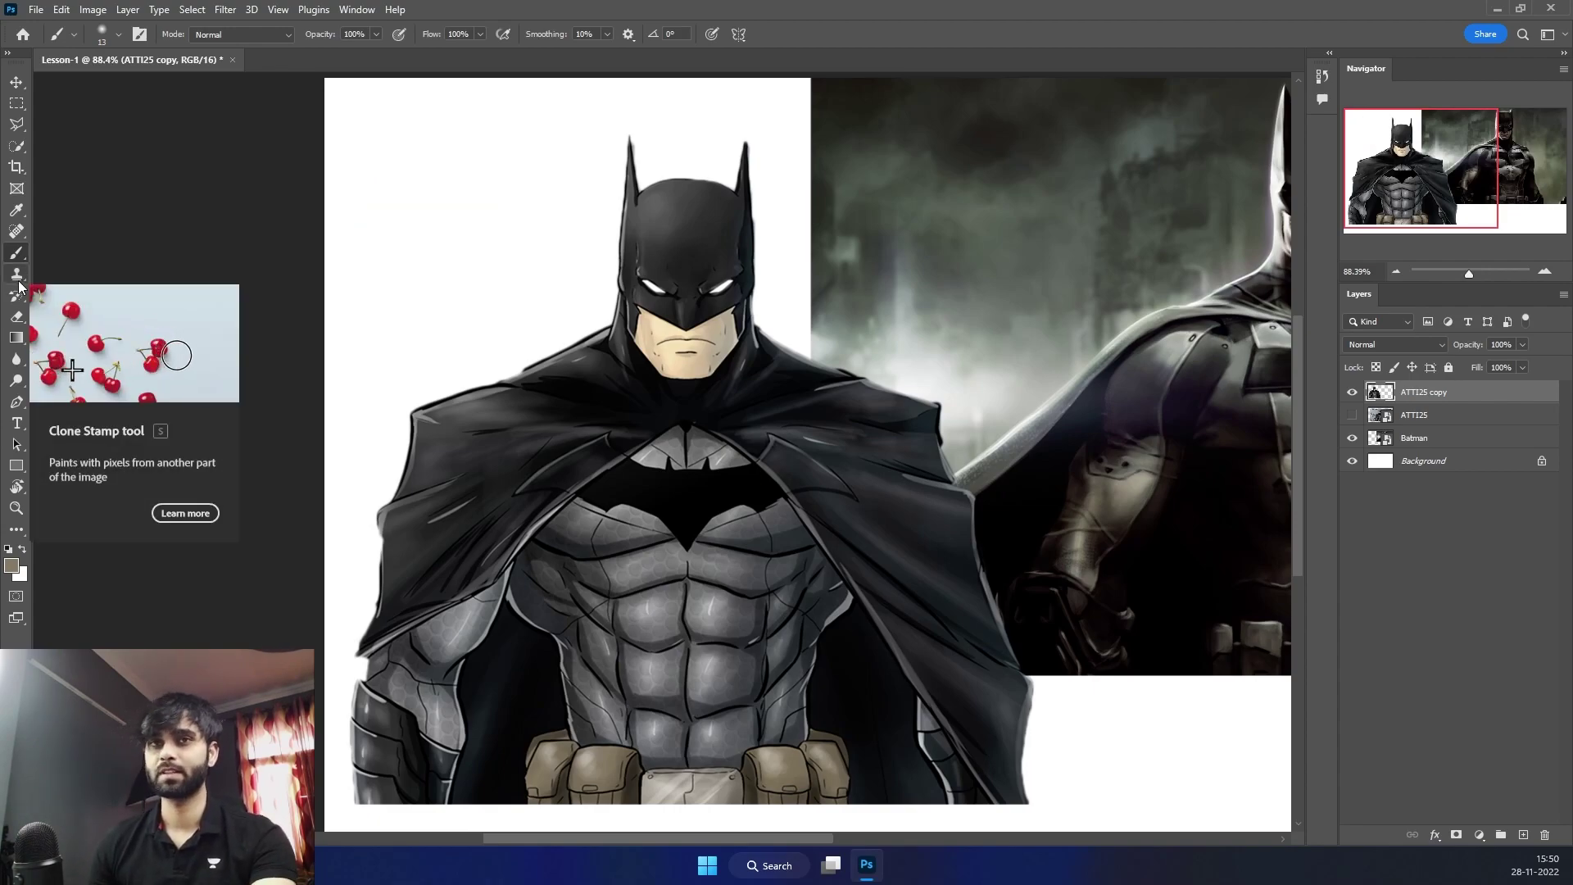
Try the Clone Stamp by sampling the figure's cowl and painting it onto the white area beside the figure
click(16, 273)
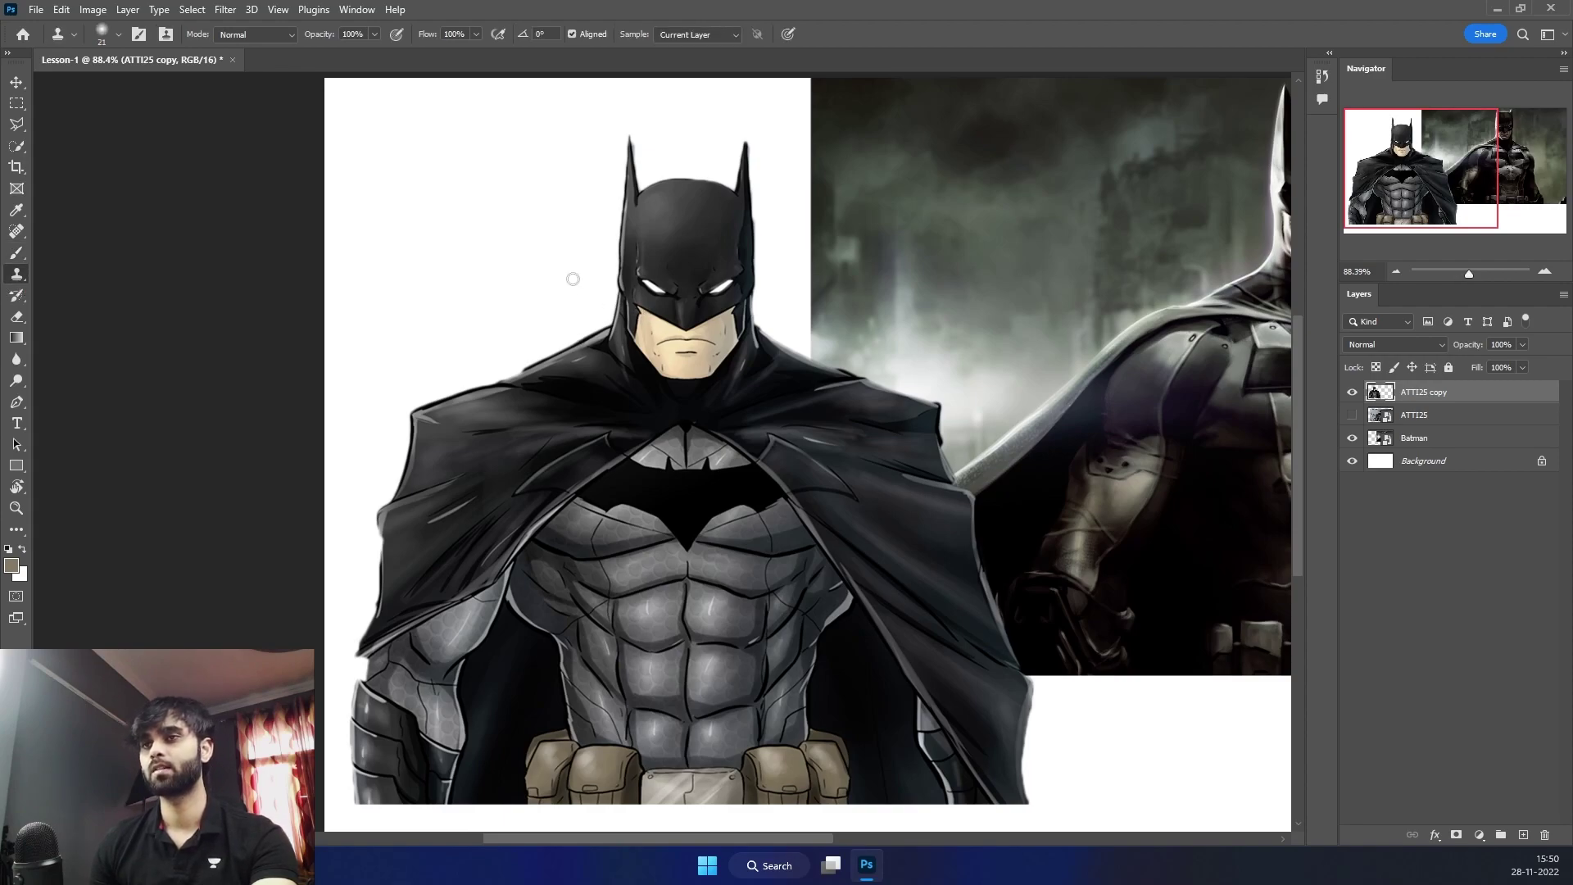
alt+click(687, 256)
mouse_move(386, 200)
mouse_down()
mouse_move(418, 258)
mouse_move(403, 188)
mouse_move(413, 209)
mouse_move(357, 226)
mouse_move(345, 191)
mouse_move(363, 222)
mouse_move(388, 167)
mouse_move(421, 281)
mouse_move(385, 299)
mouse_move(438, 183)
mouse_move(439, 199)
mouse_move(384, 154)
mouse_move(379, 189)
mouse_move(354, 184)
mouse_move(360, 289)
mouse_move(373, 332)
mouse_up()
alt+click(709, 283)
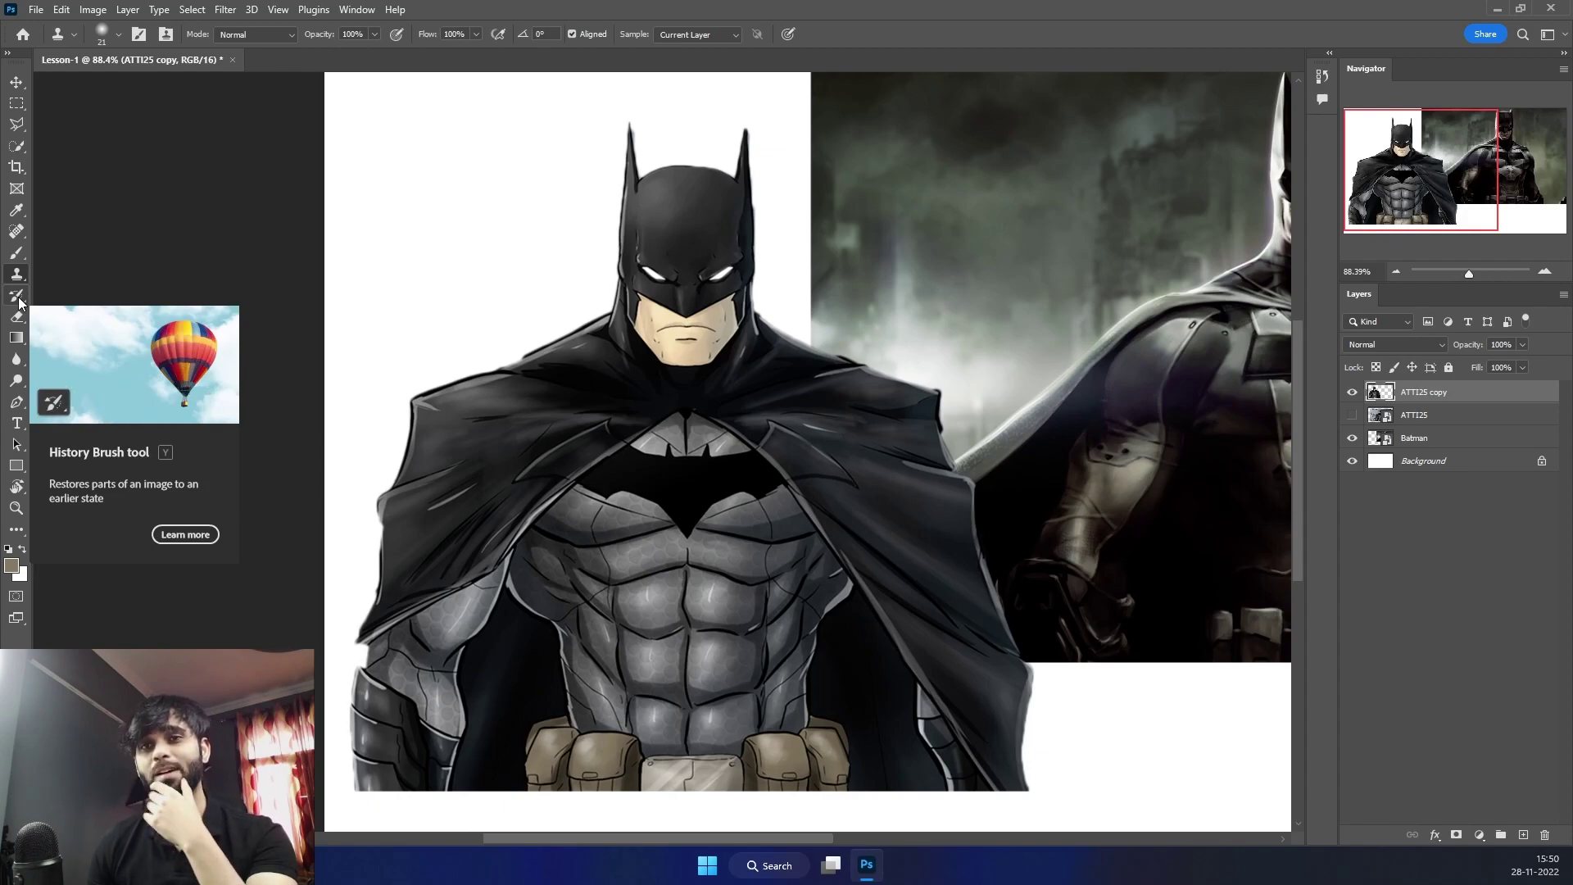
Try a large Spot Healing Brush stroke along the edge of the figure's cowl and neck
click(18, 297)
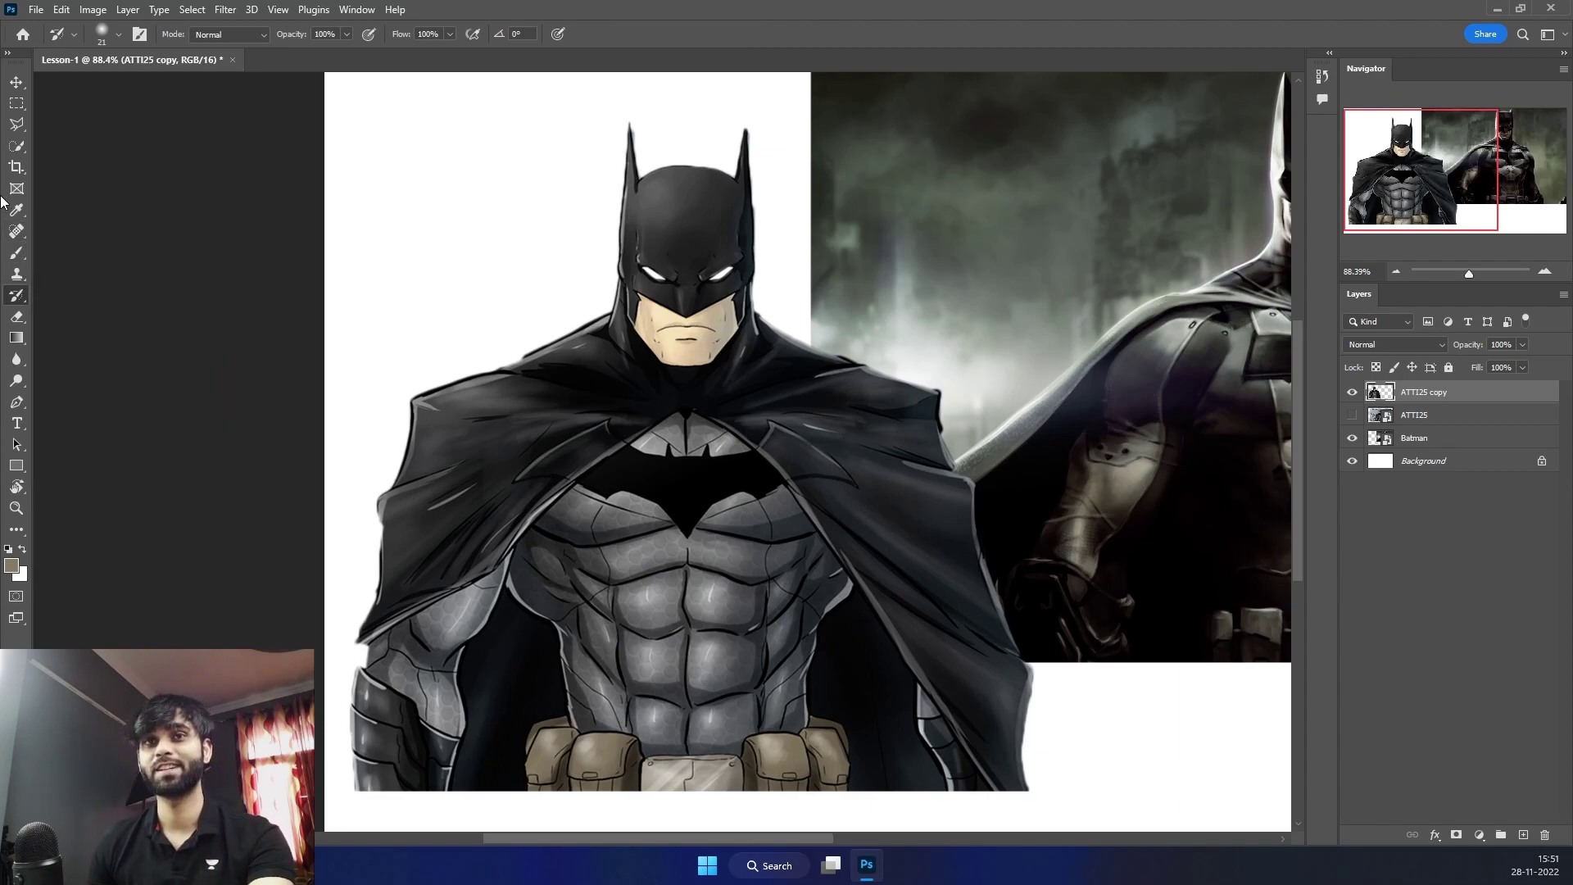
click(16, 231)
drag(602, 246, 586, 315)
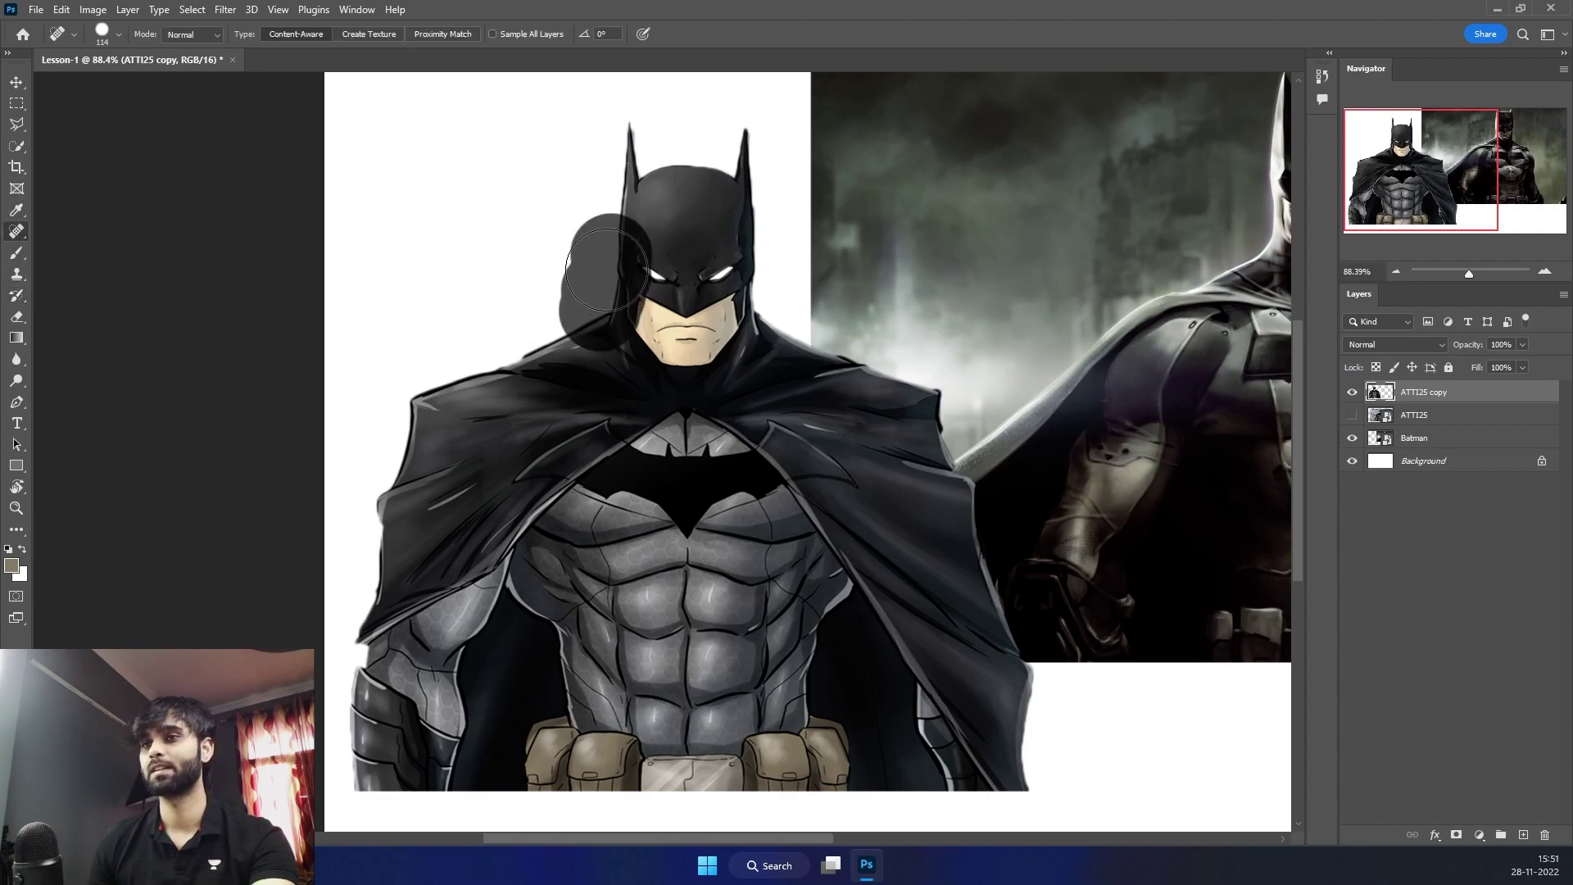
Paint over the healed cowl area with an enlarged History Brush, and undo both the history and healing strokes
click(16, 300)
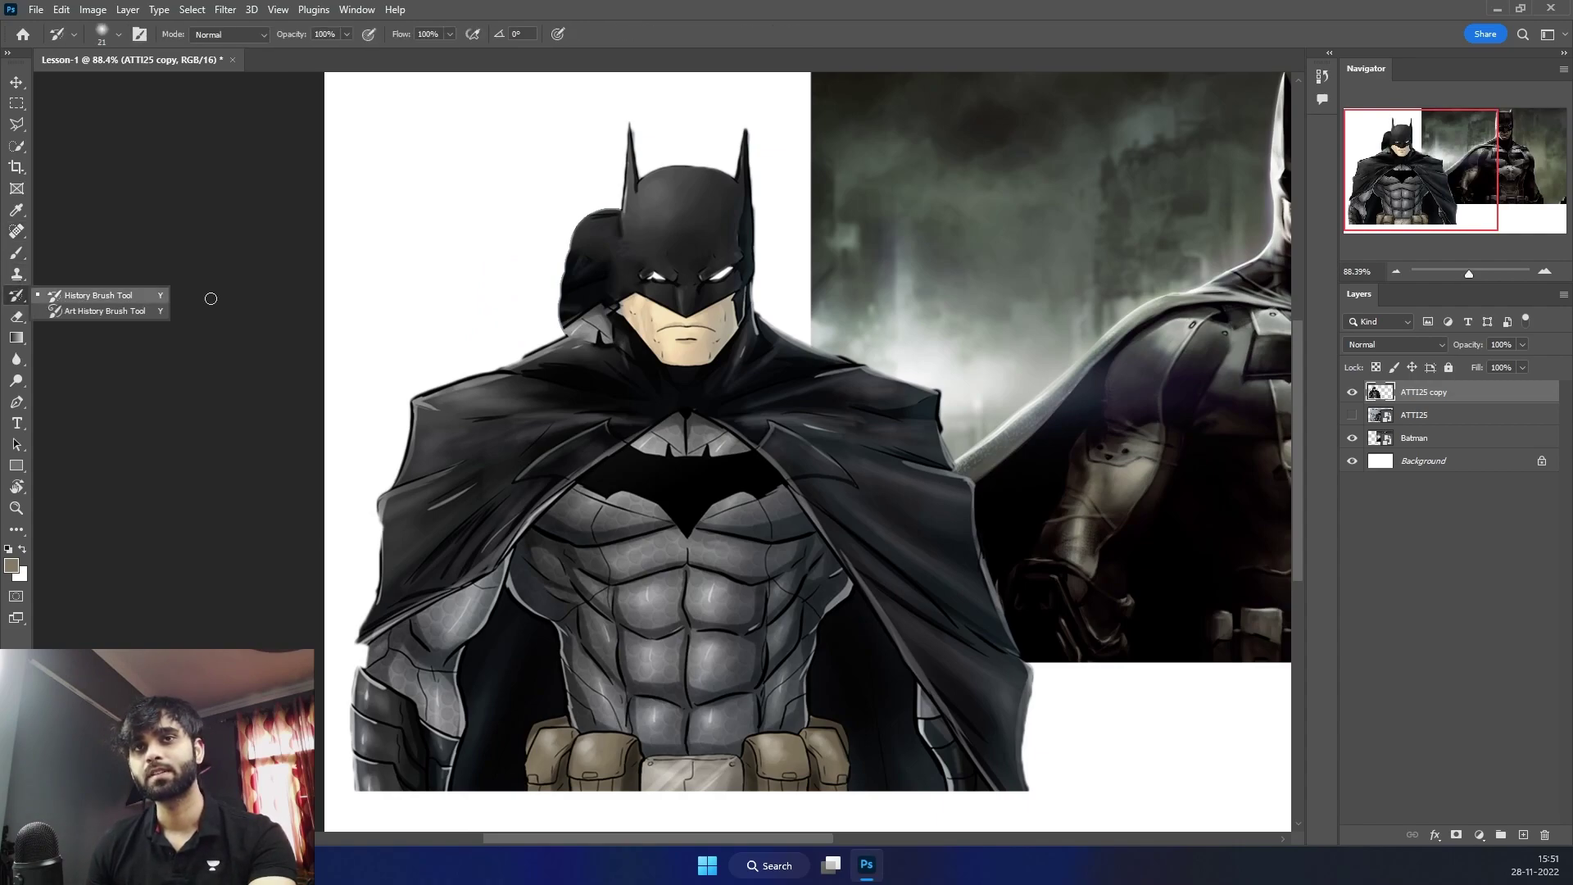
mouse_move(475, 248)
mouse_down()
mouse_move(284, 283)
mouse_move(458, 288)
mouse_up()
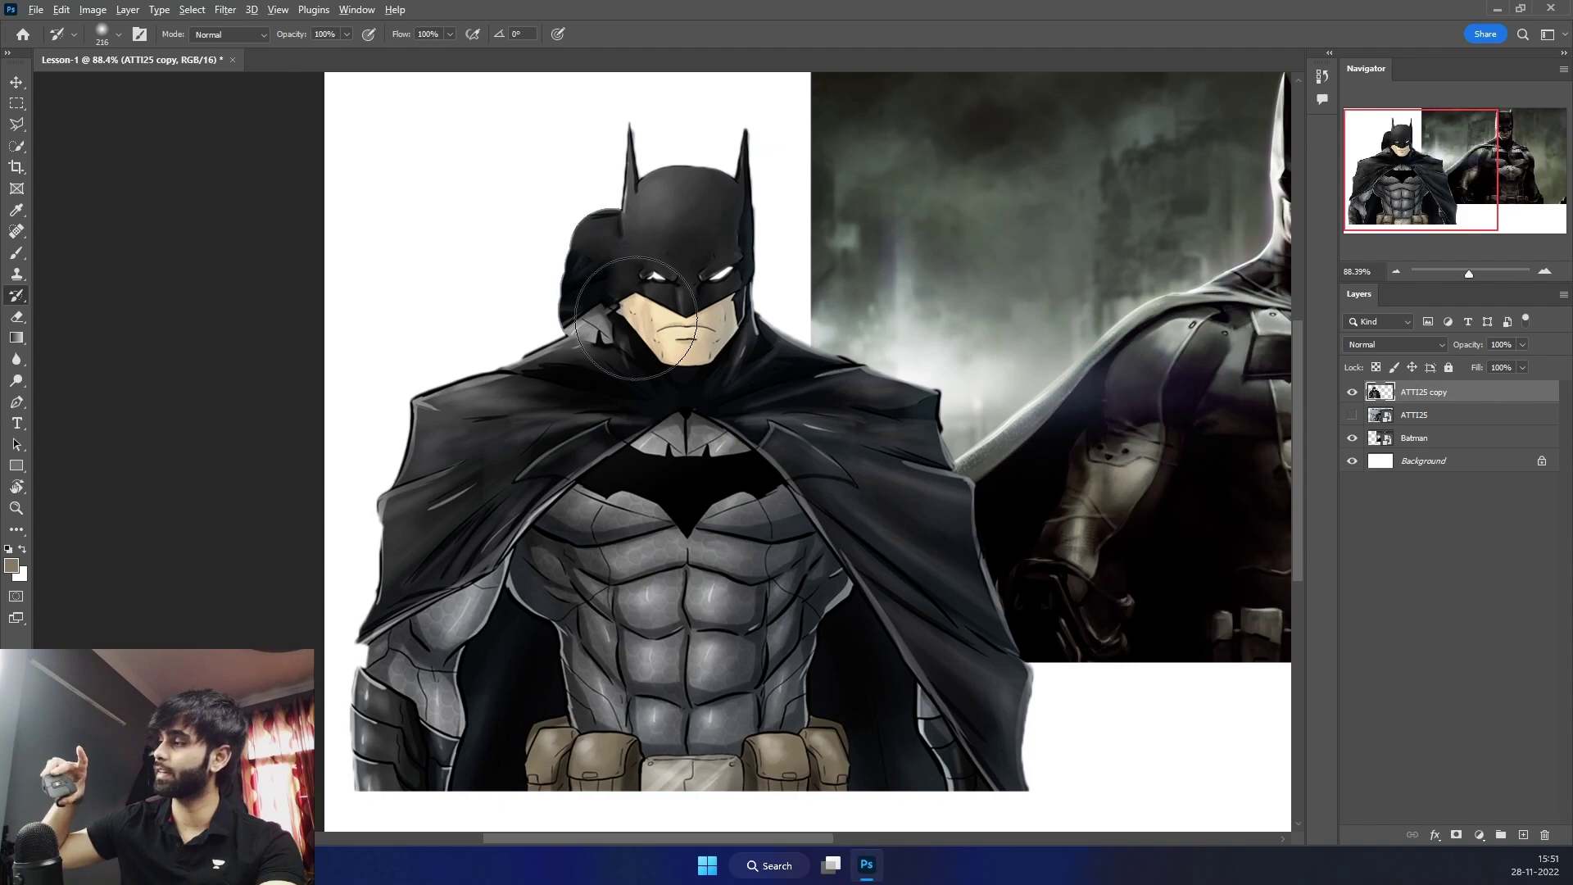
mouse_move(464, 295)
mouse_down()
mouse_move(822, 347)
mouse_move(770, 353)
mouse_up()
drag(630, 272, 229, 459)
mouse_move(544, 253)
mouse_down()
mouse_move(596, 290)
mouse_move(642, 211)
mouse_move(597, 245)
mouse_move(617, 232)
mouse_move(614, 377)
mouse_up()
key(ctrl+z)
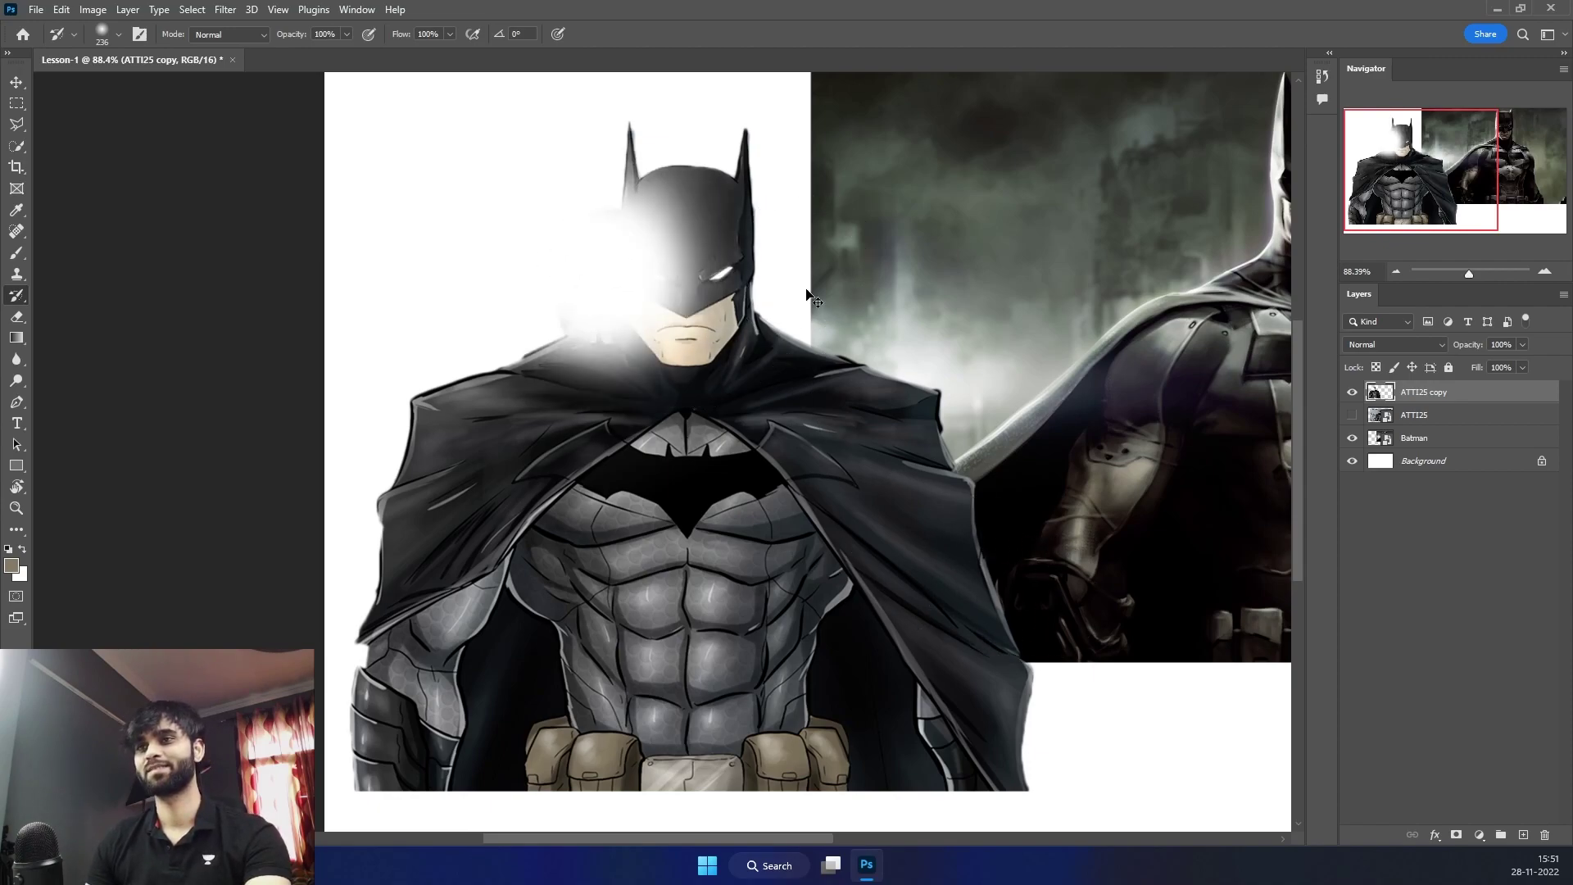
key(ctrl+z)
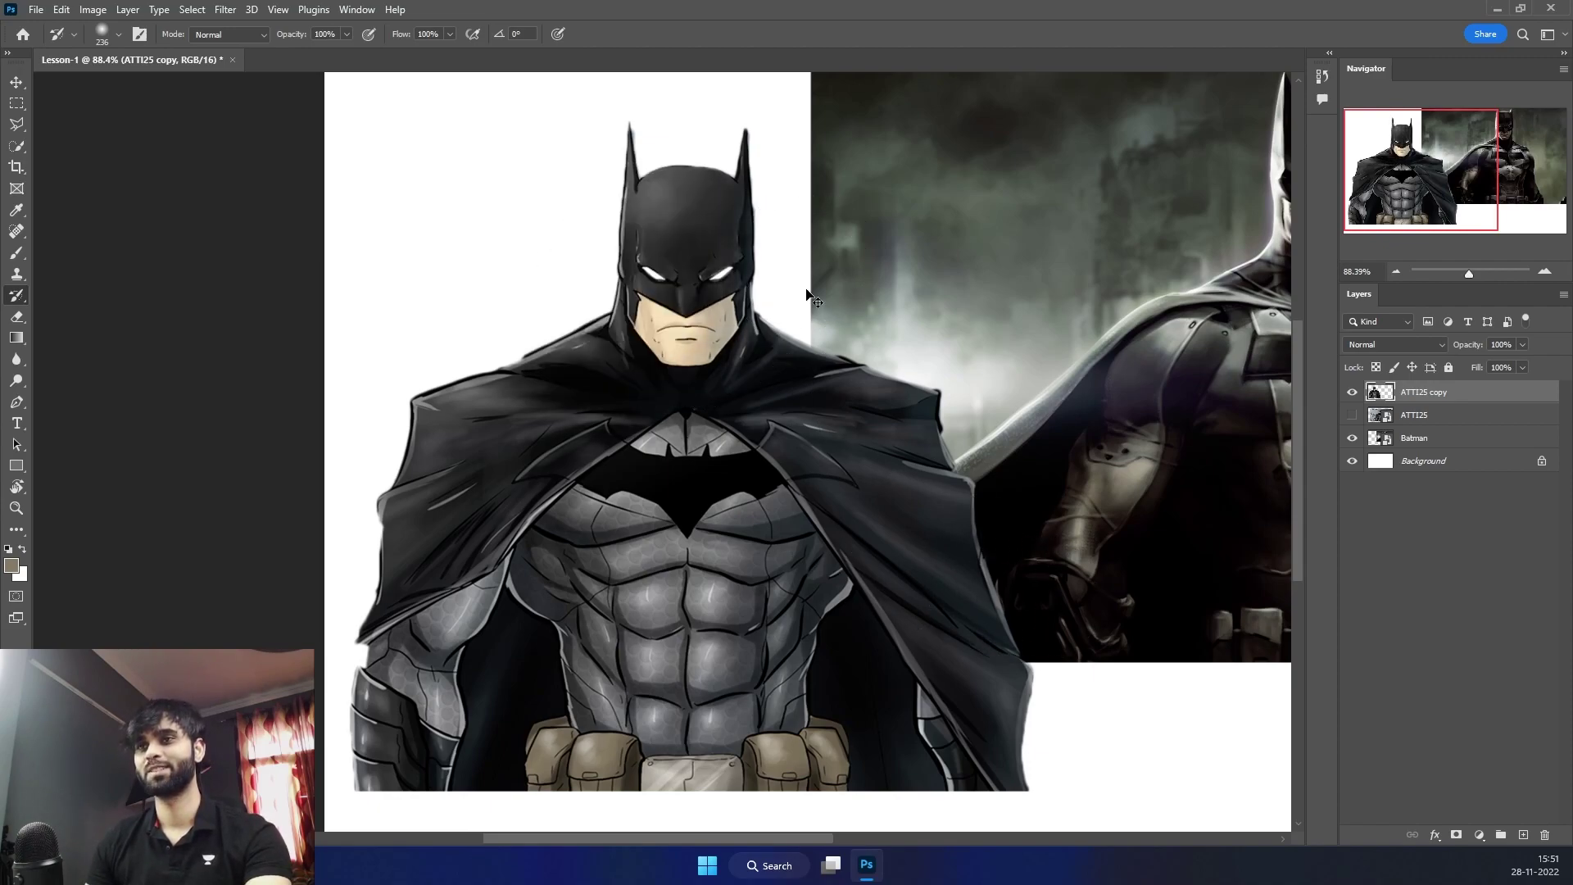
Erase part of the cape's shoulder with the Eraser and undo the stroke
click(18, 317)
drag(515, 366, 491, 322)
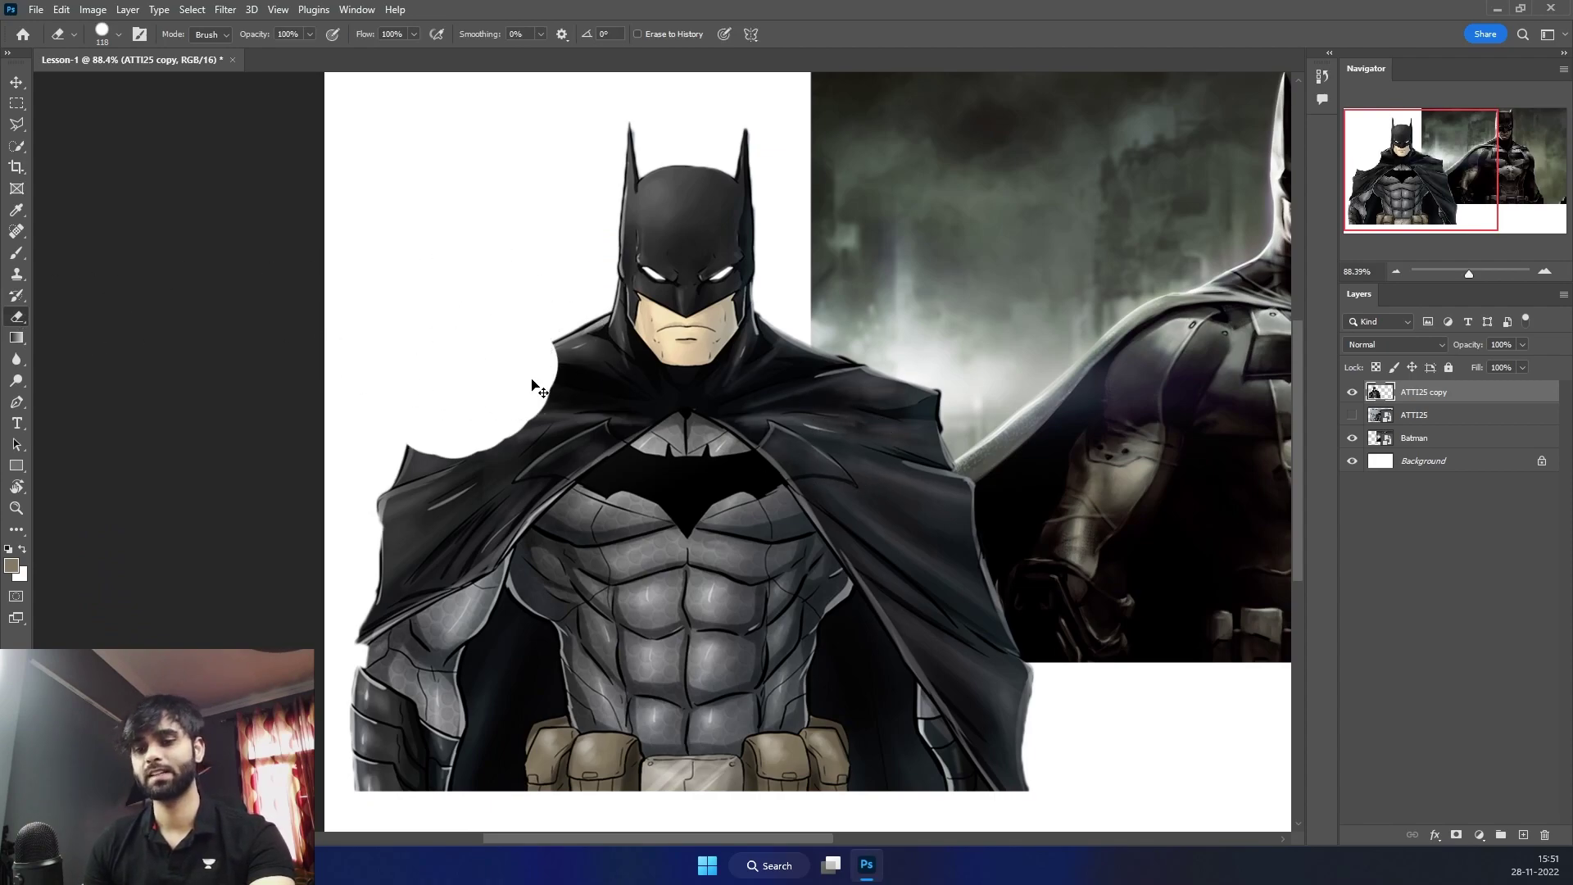
key(ctrl+z)
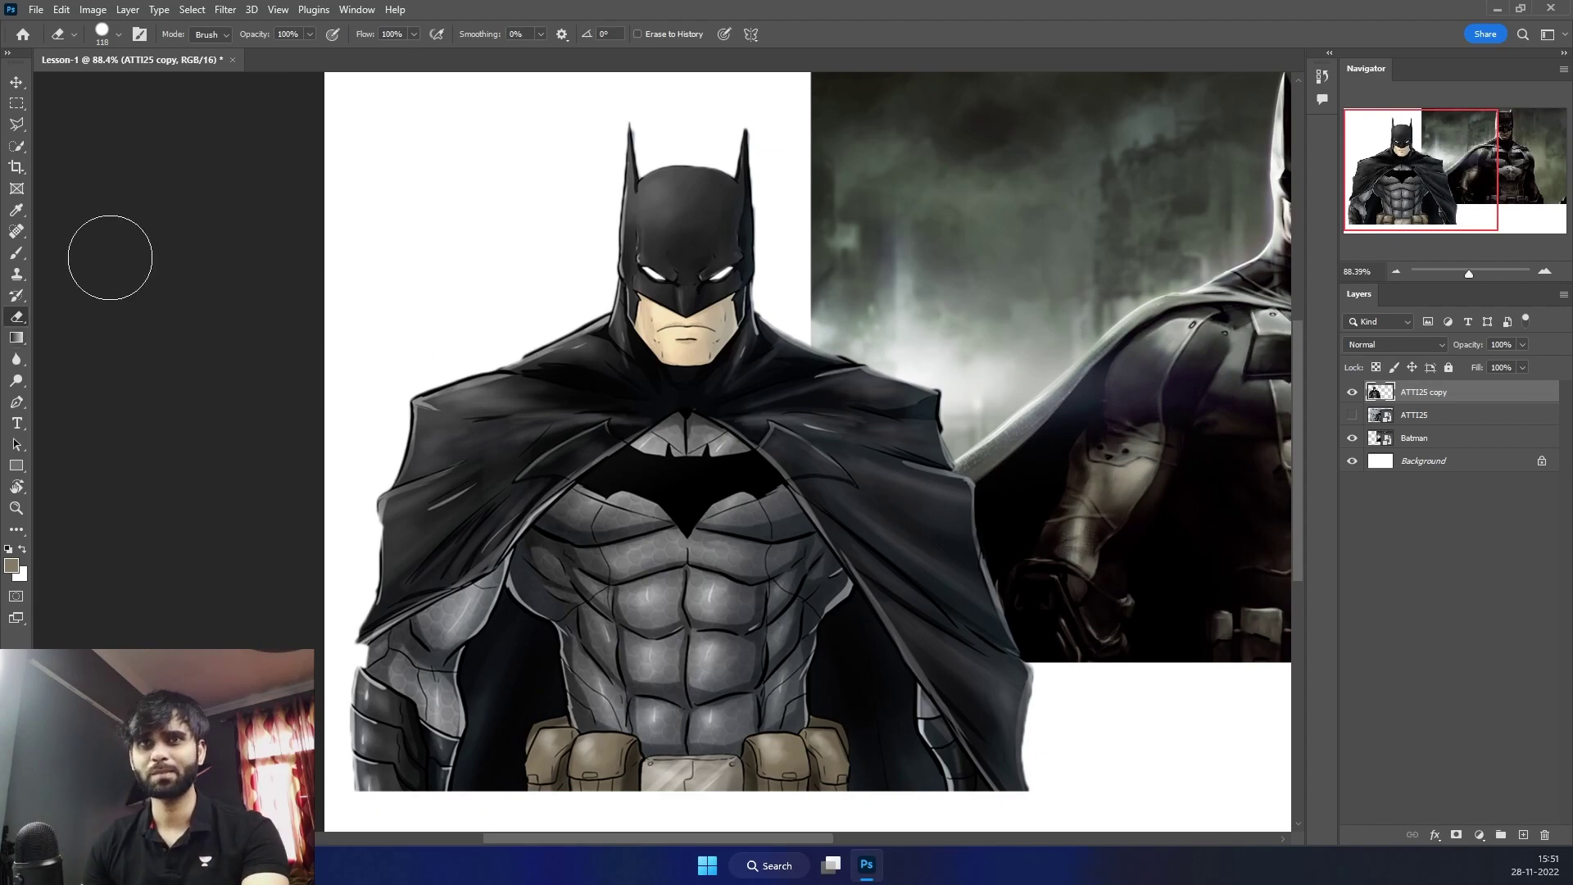
Activate the Gradient tool, hide the ATTI25 copy and Batman layers, and select the Background layer
click(22, 339)
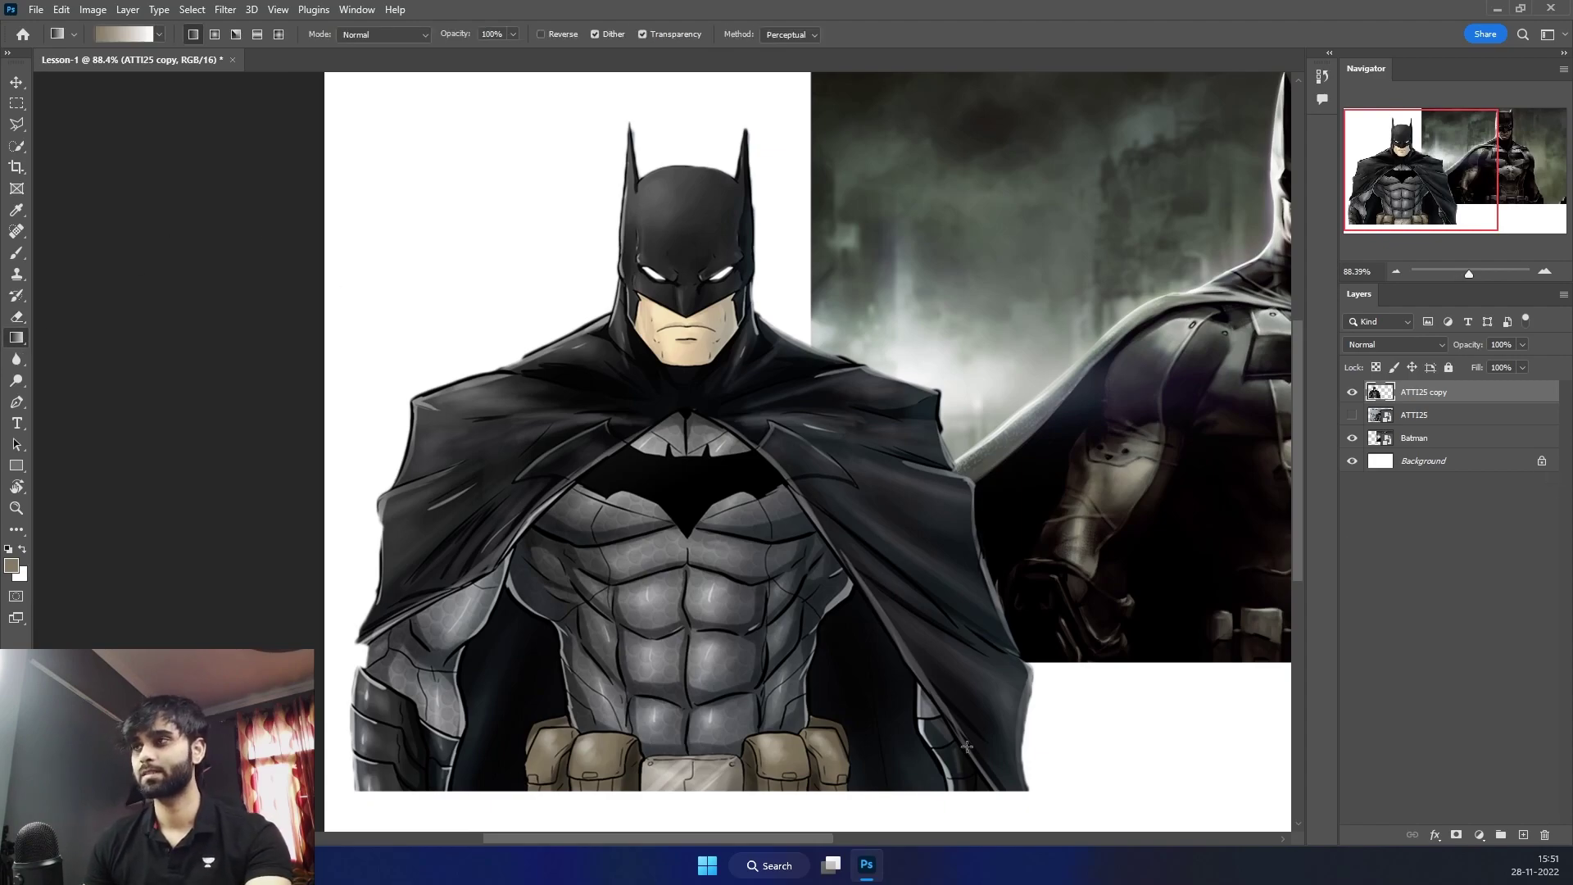
click(1462, 274)
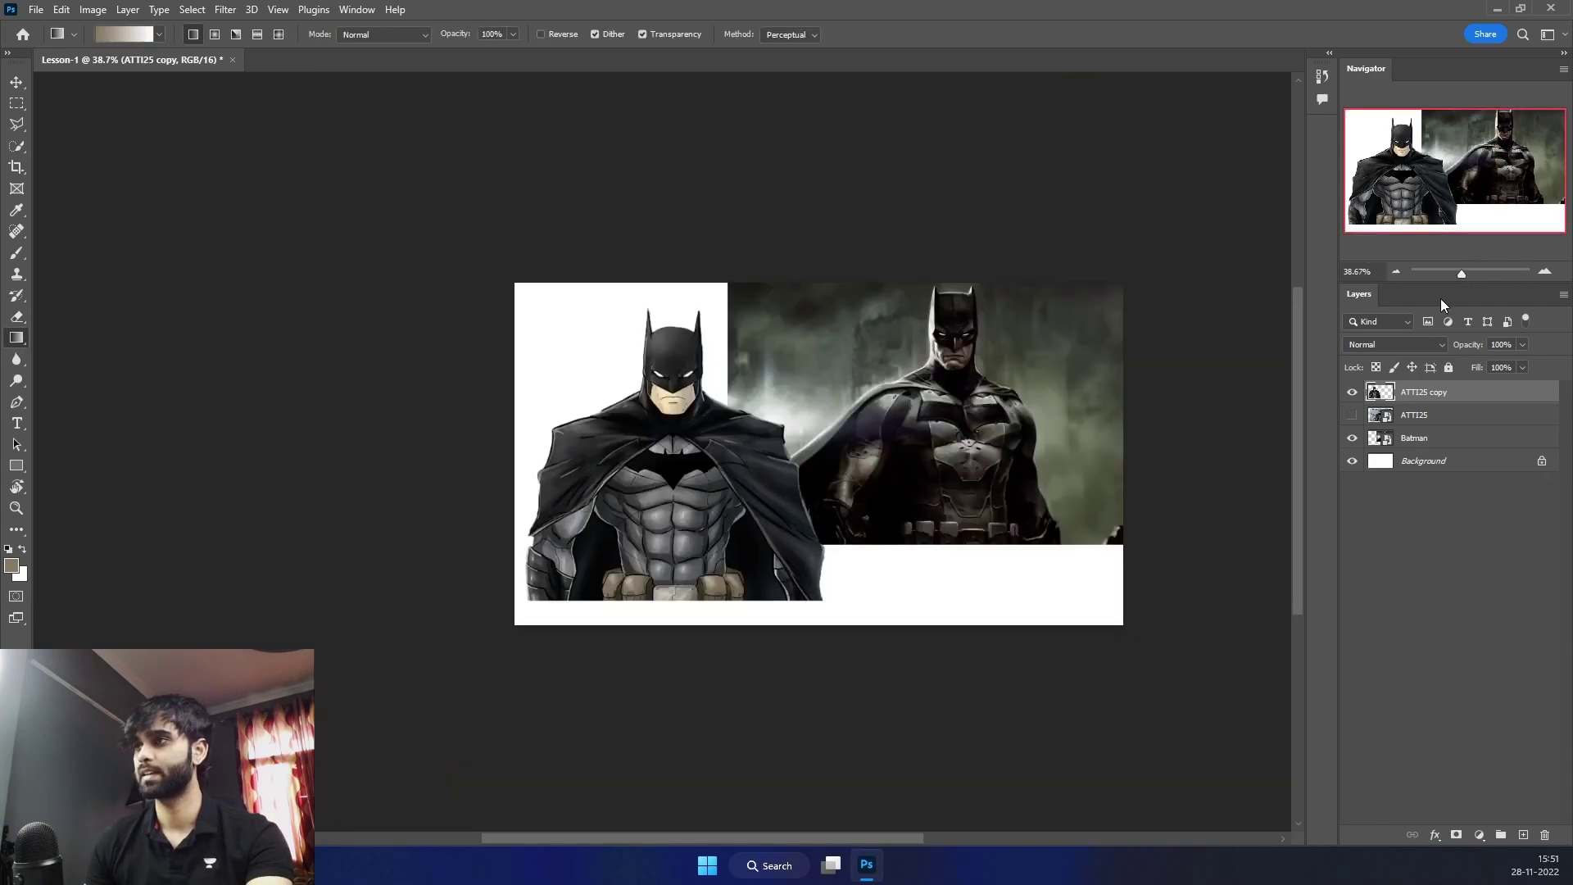
drag(1352, 392, 1359, 450)
click(1427, 463)
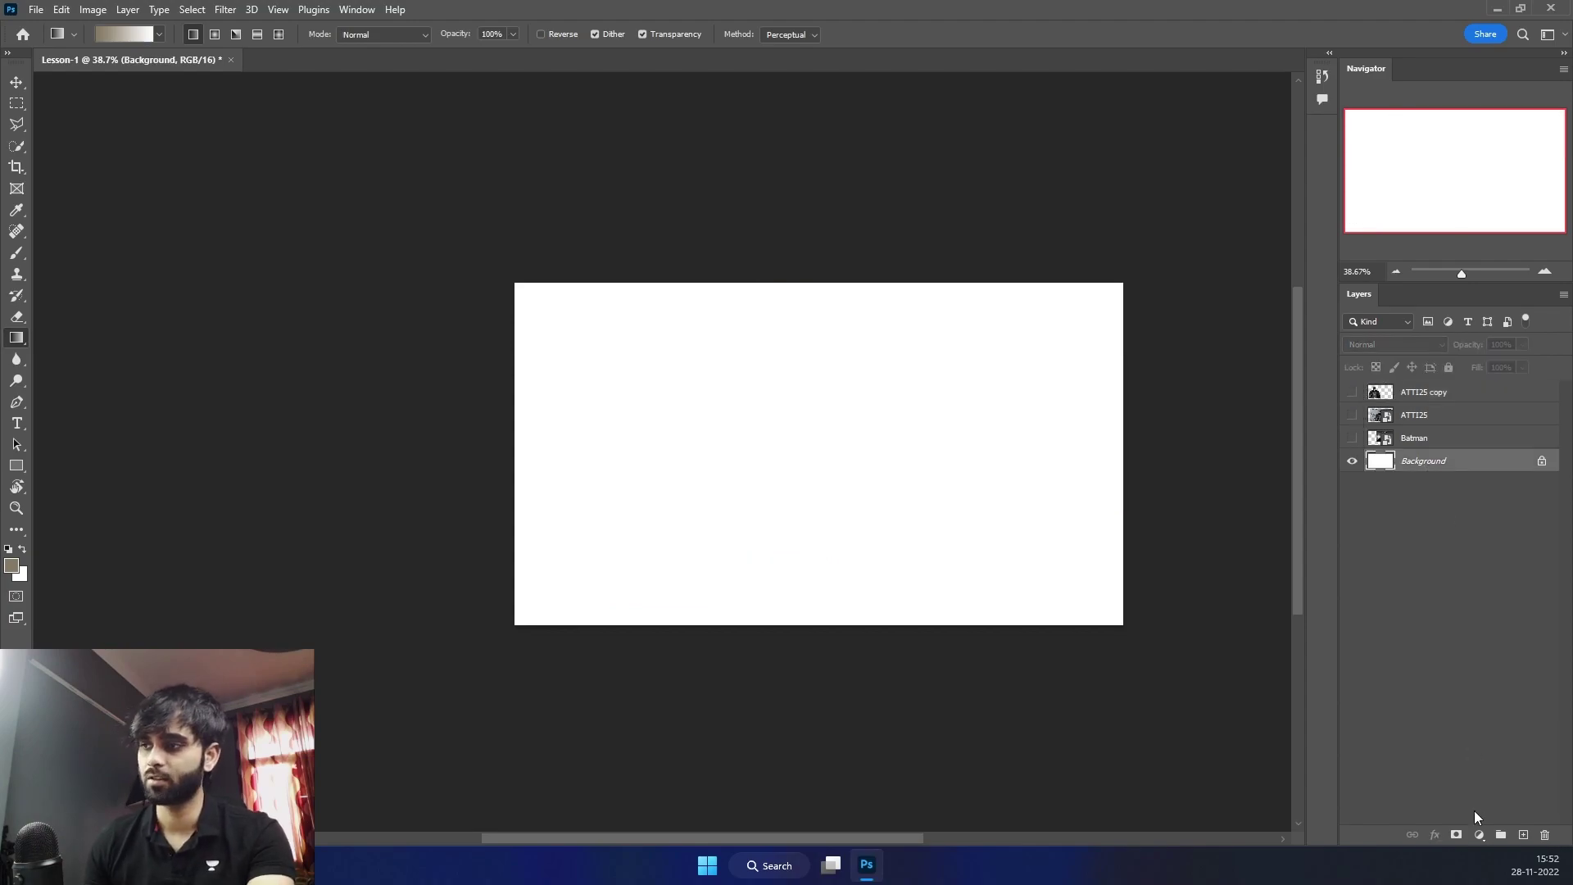
Add a Solid Color fill layer above the Background and set its colour to white
click(1480, 836)
click(1484, 562)
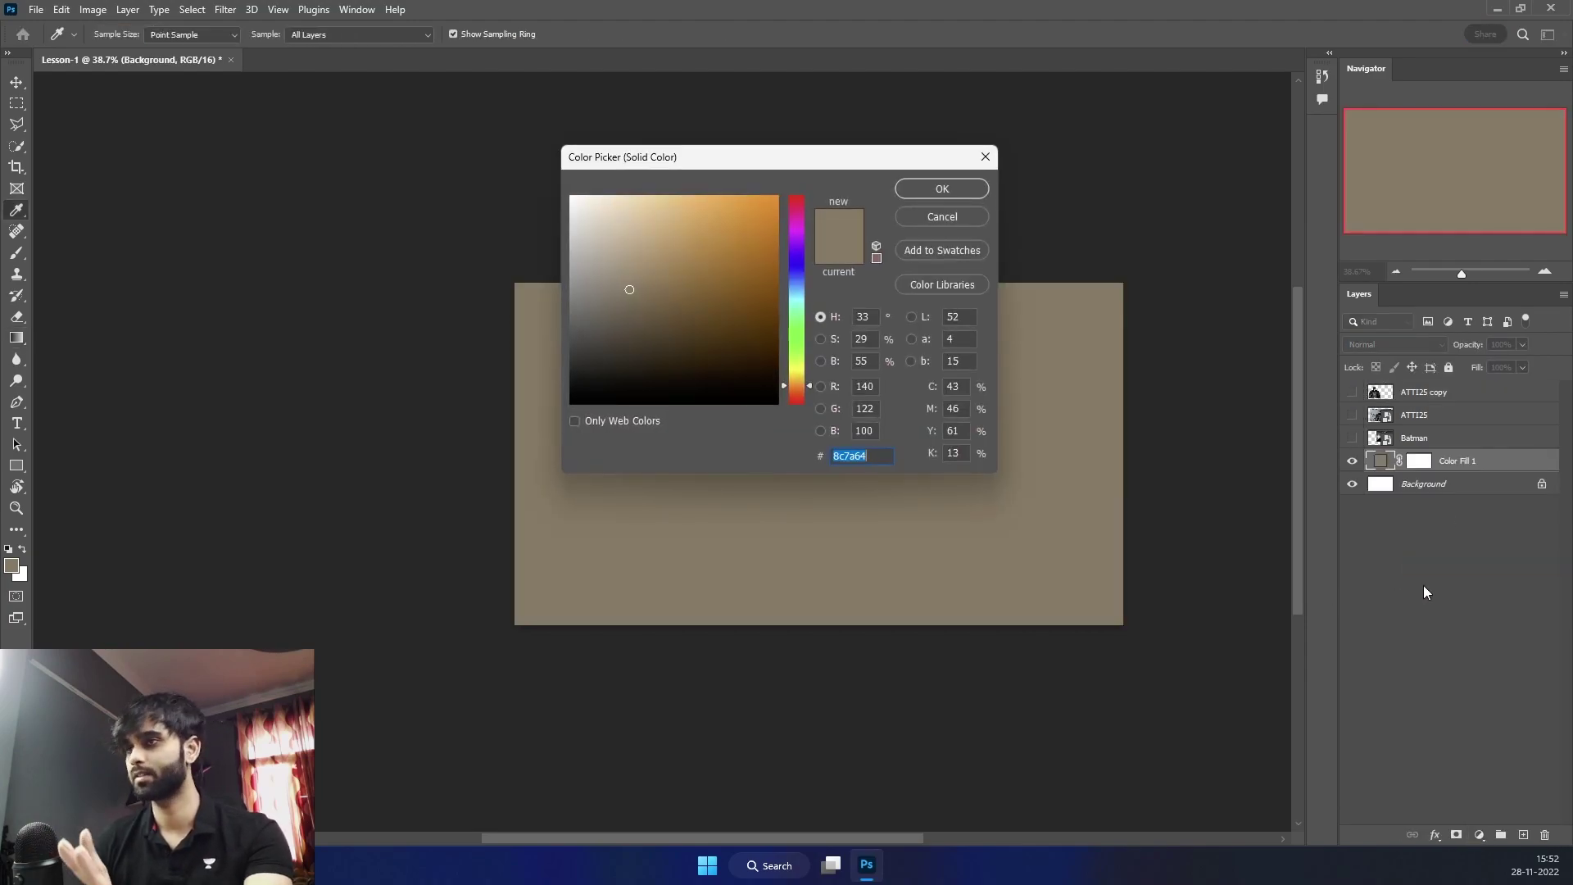
drag(703, 249, 490, 119)
click(939, 183)
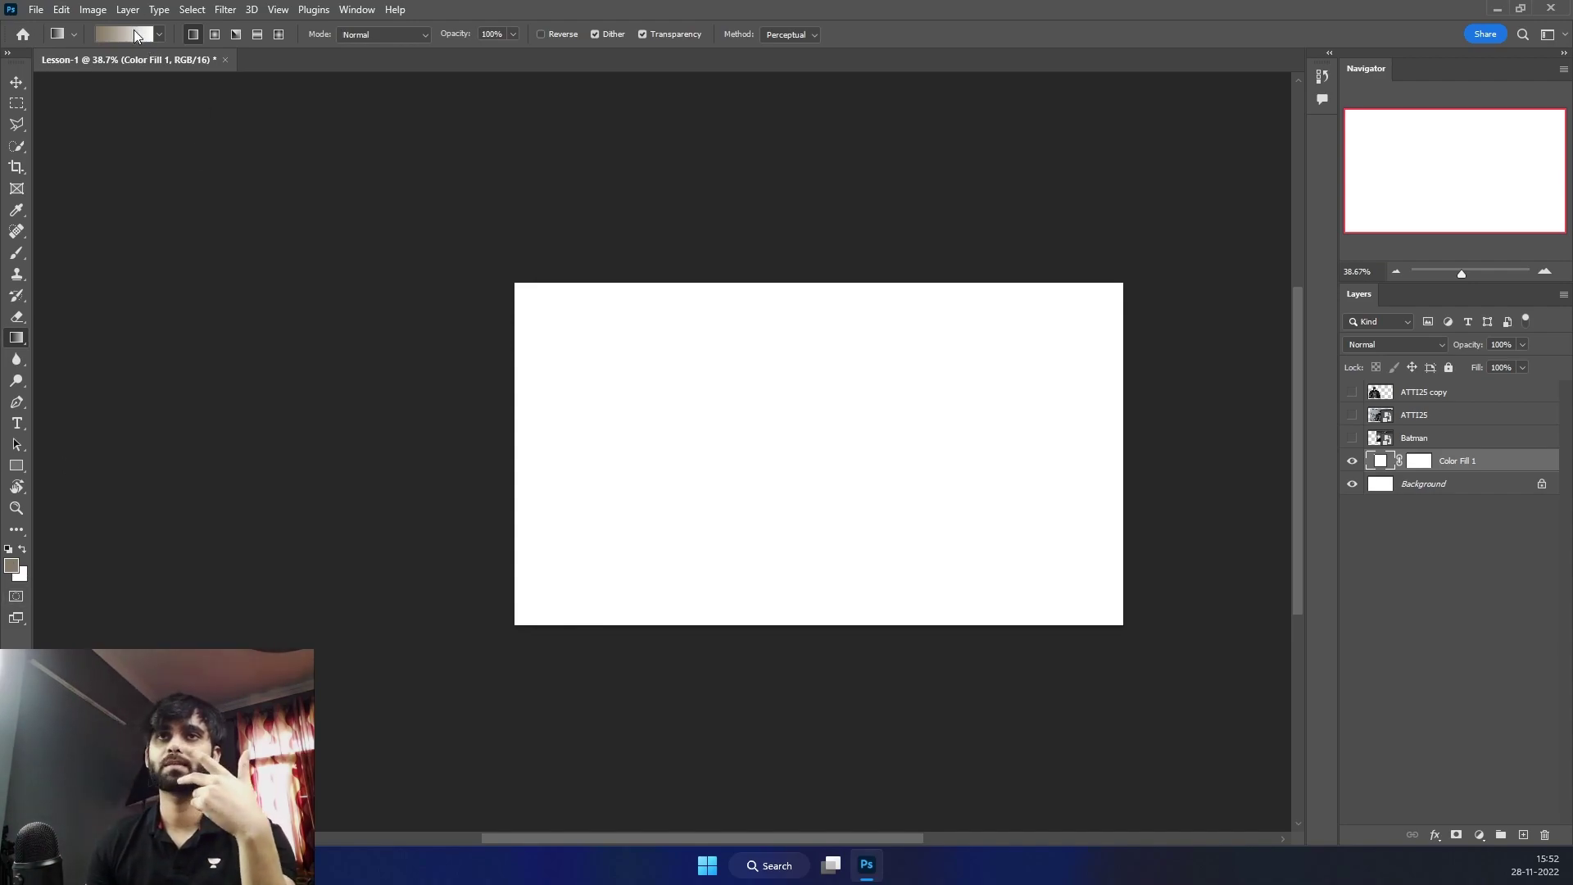
Change the starting colour stop of the Foreground to Background gradient to red
click(124, 37)
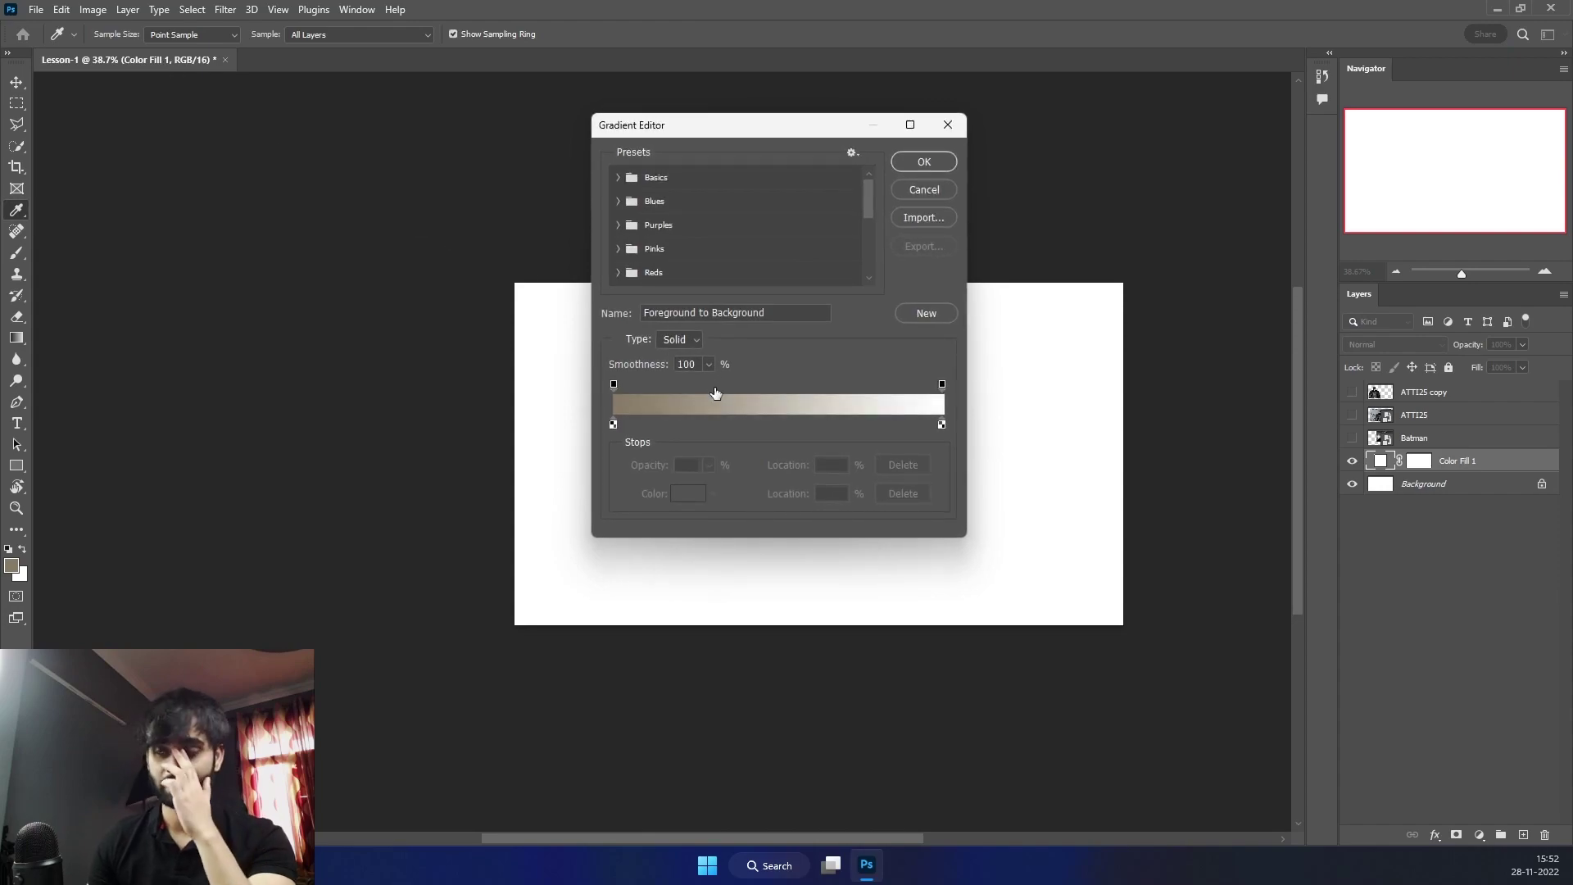
double_click(613, 425)
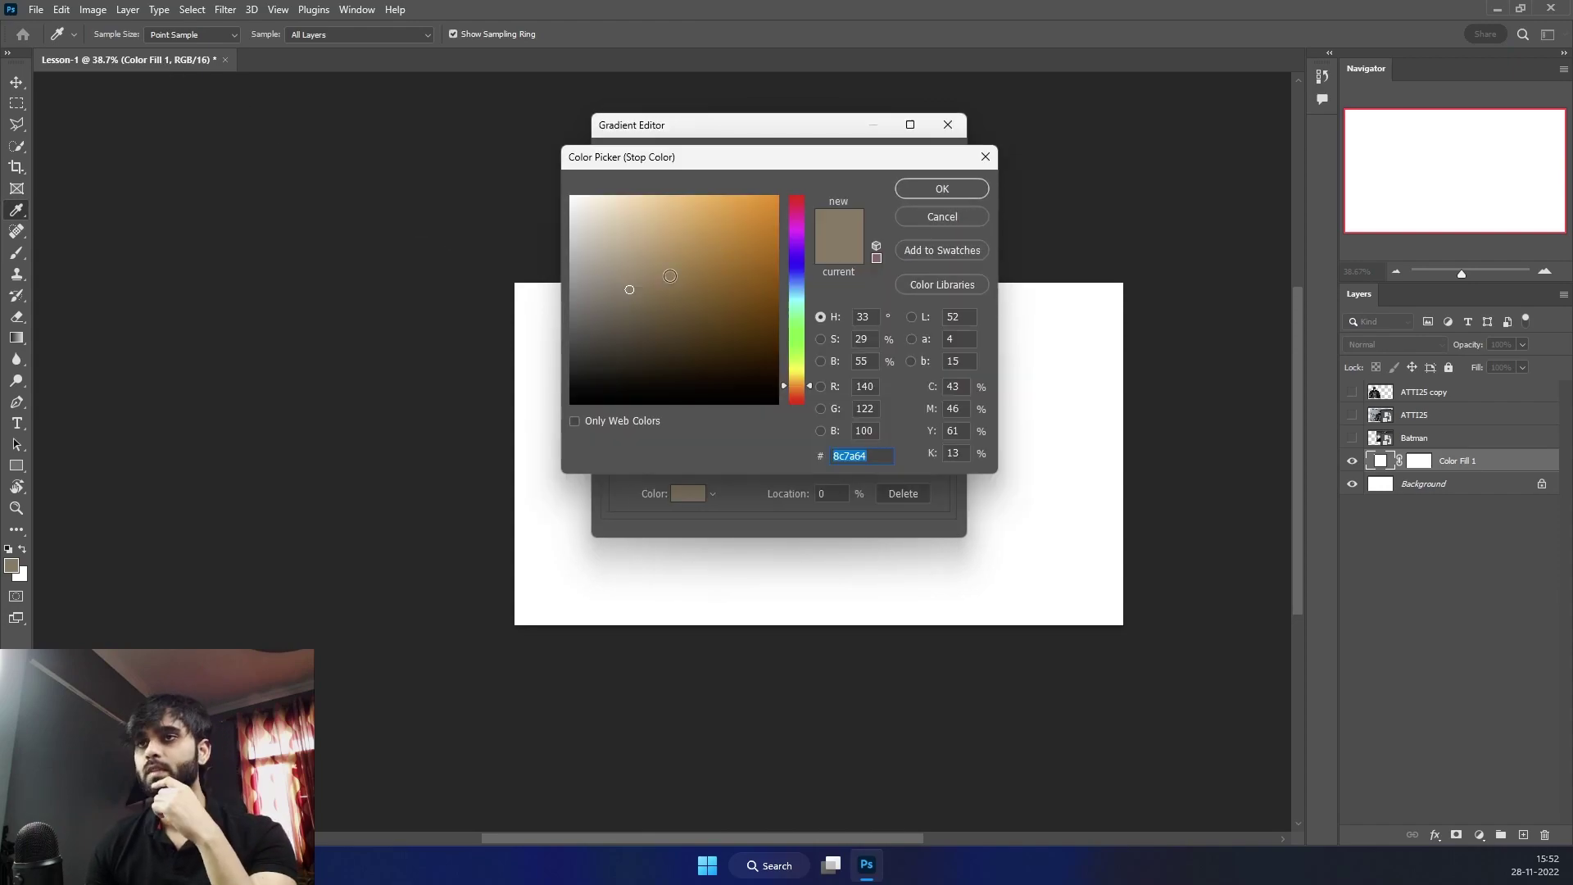
drag(799, 262, 794, 200)
mouse_move(696, 278)
mouse_down()
mouse_move(798, 320)
mouse_move(799, 271)
mouse_move(745, 231)
mouse_up()
click(928, 186)
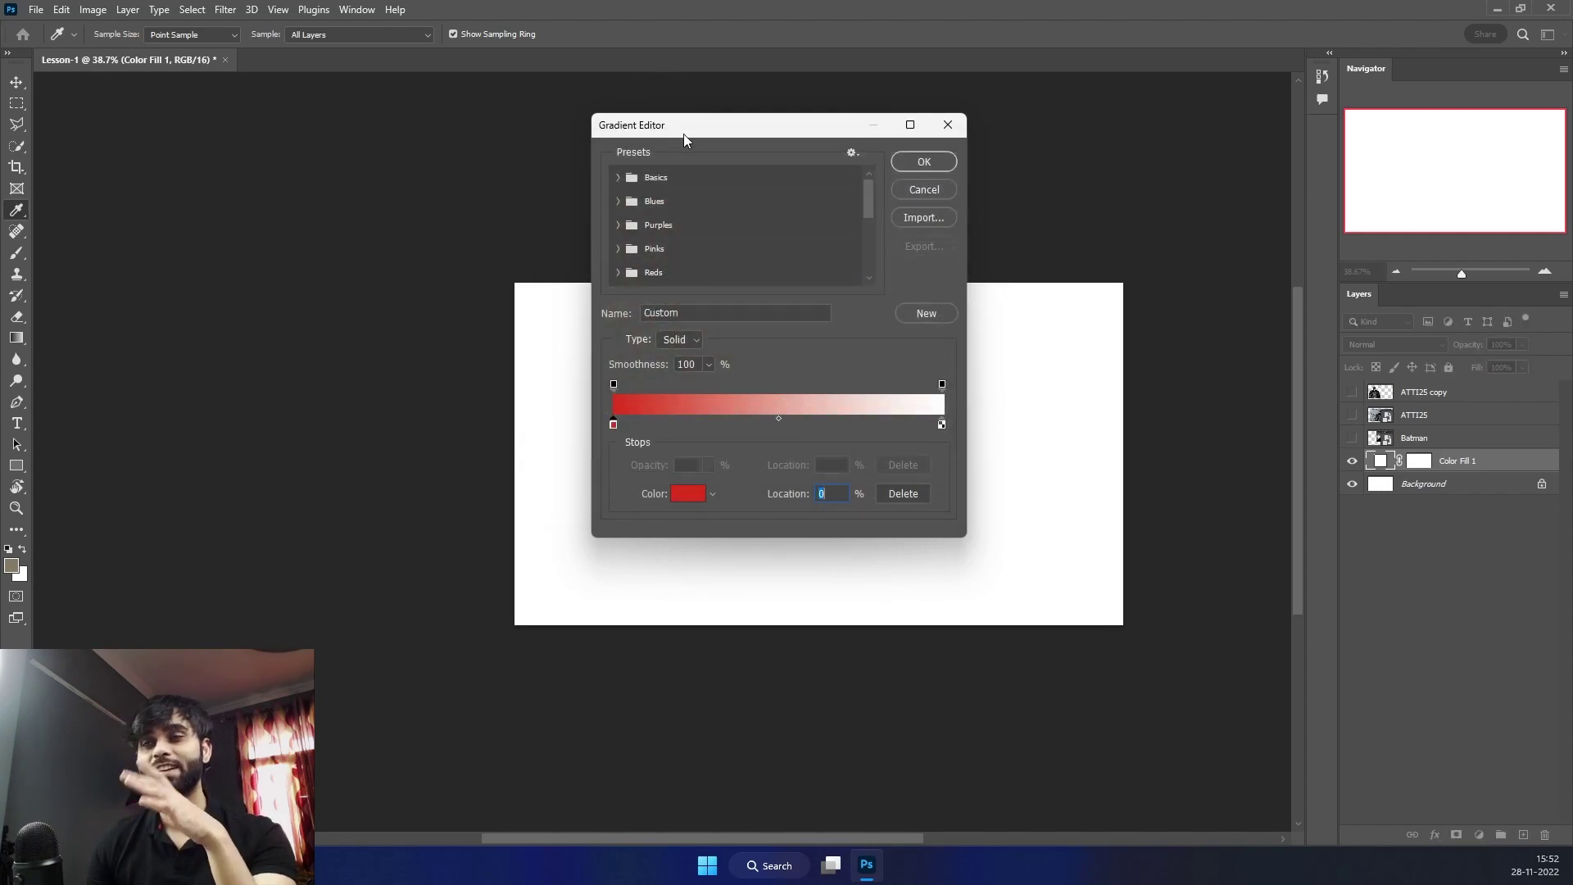
Change the gradient's end colour stop at 100% to black and accept the red-to-black gradient
drag(683, 135, 655, 138)
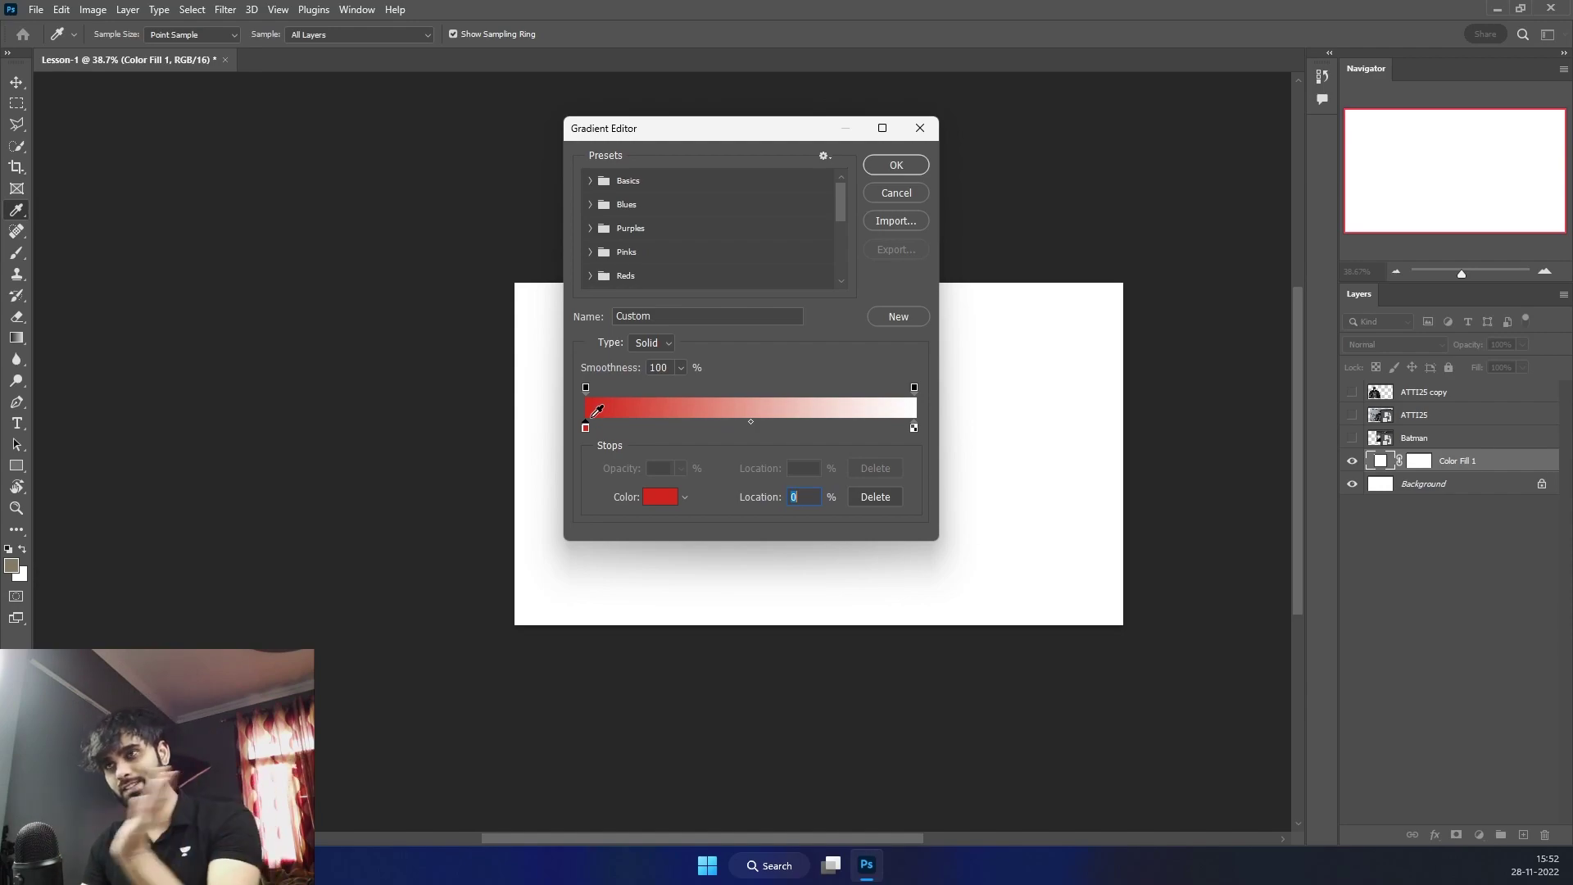
click(912, 429)
double_click(912, 429)
drag(725, 320, 782, 409)
click(921, 195)
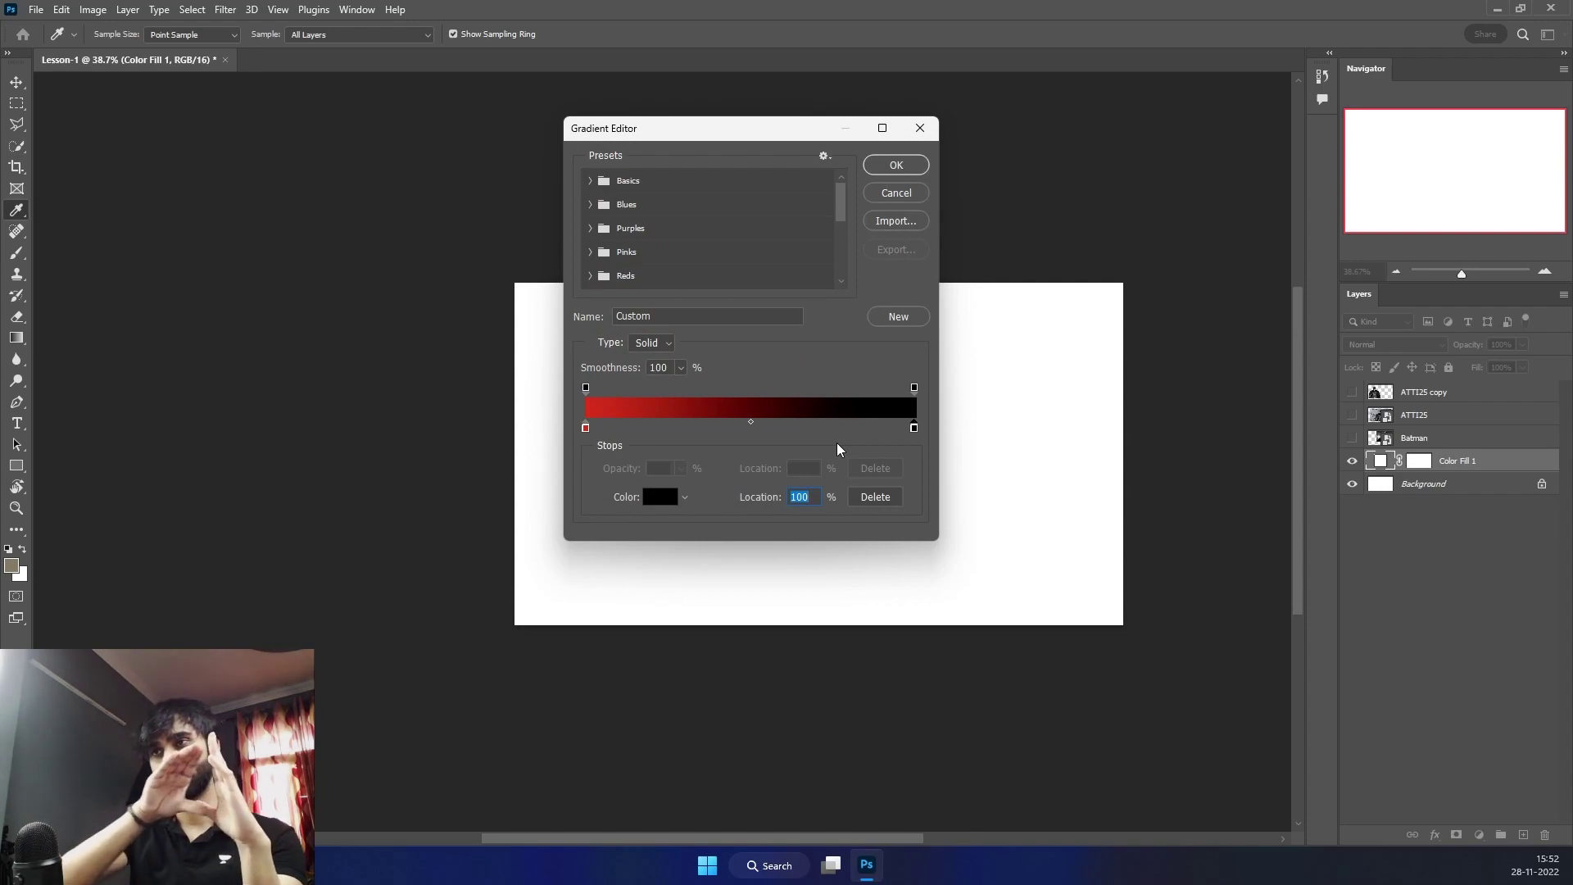
click(904, 165)
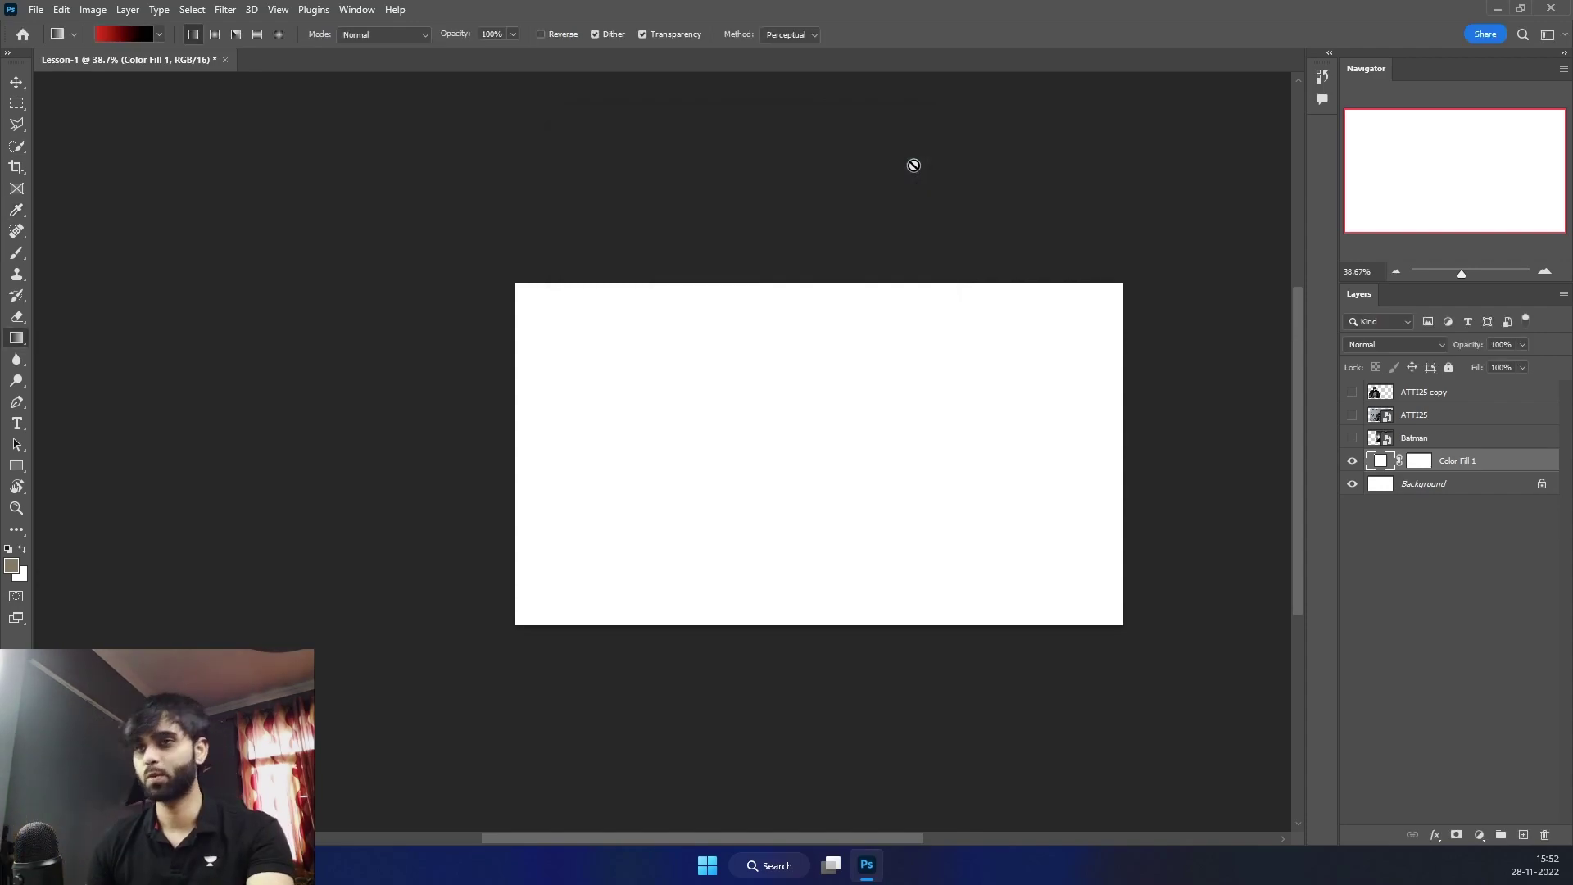
Rasterize the Color Fill 1 layer together with its mask into a single plain pixel layer
right_click(1473, 460)
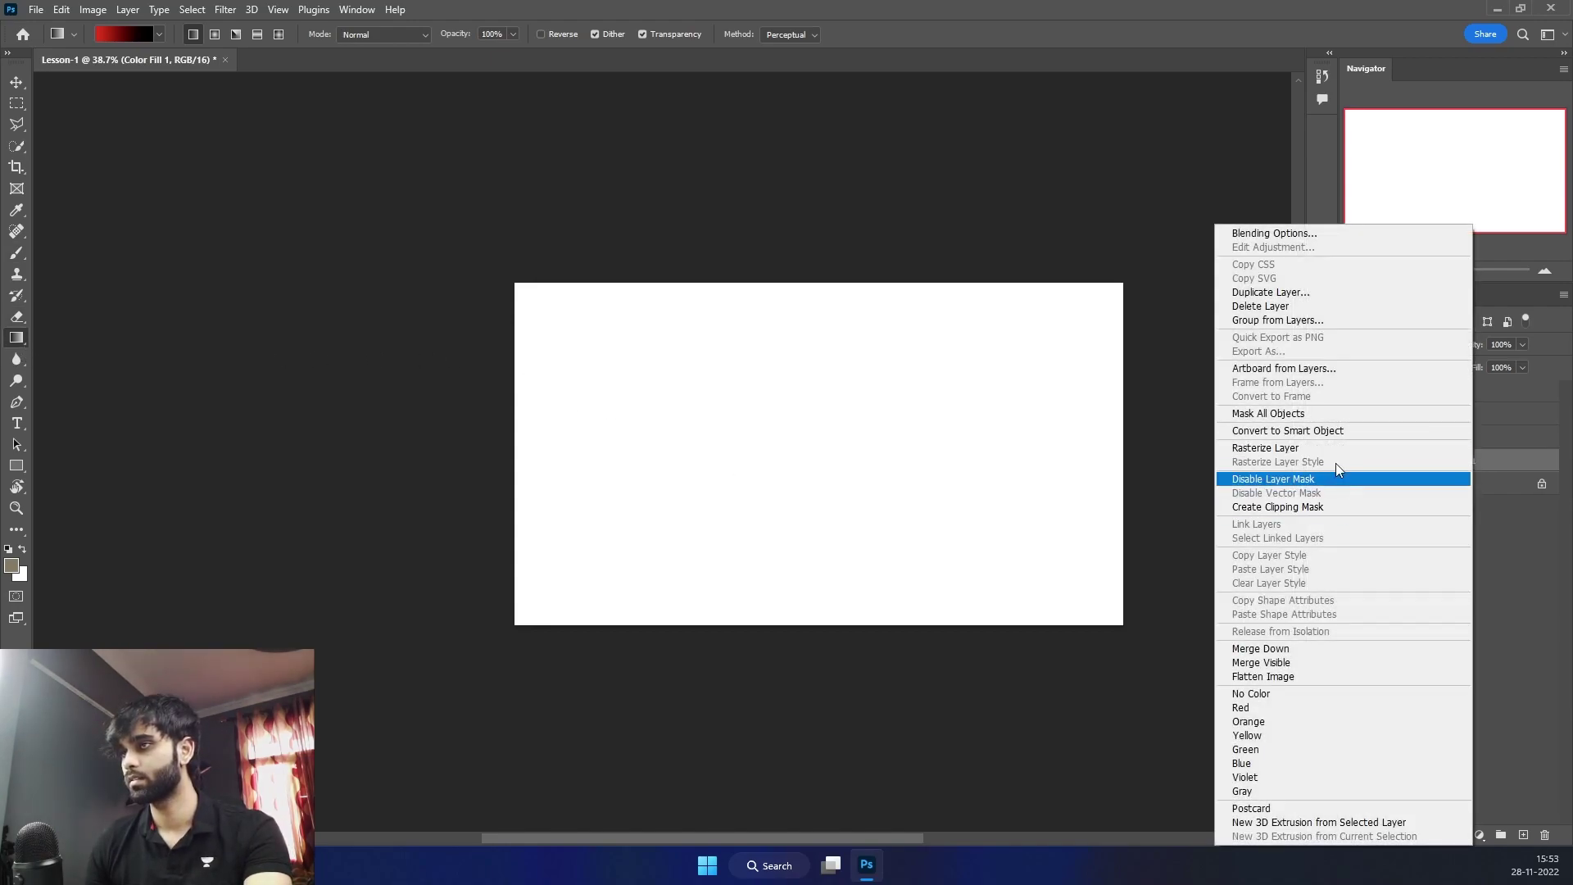
key(Escape)
right_click(1462, 461)
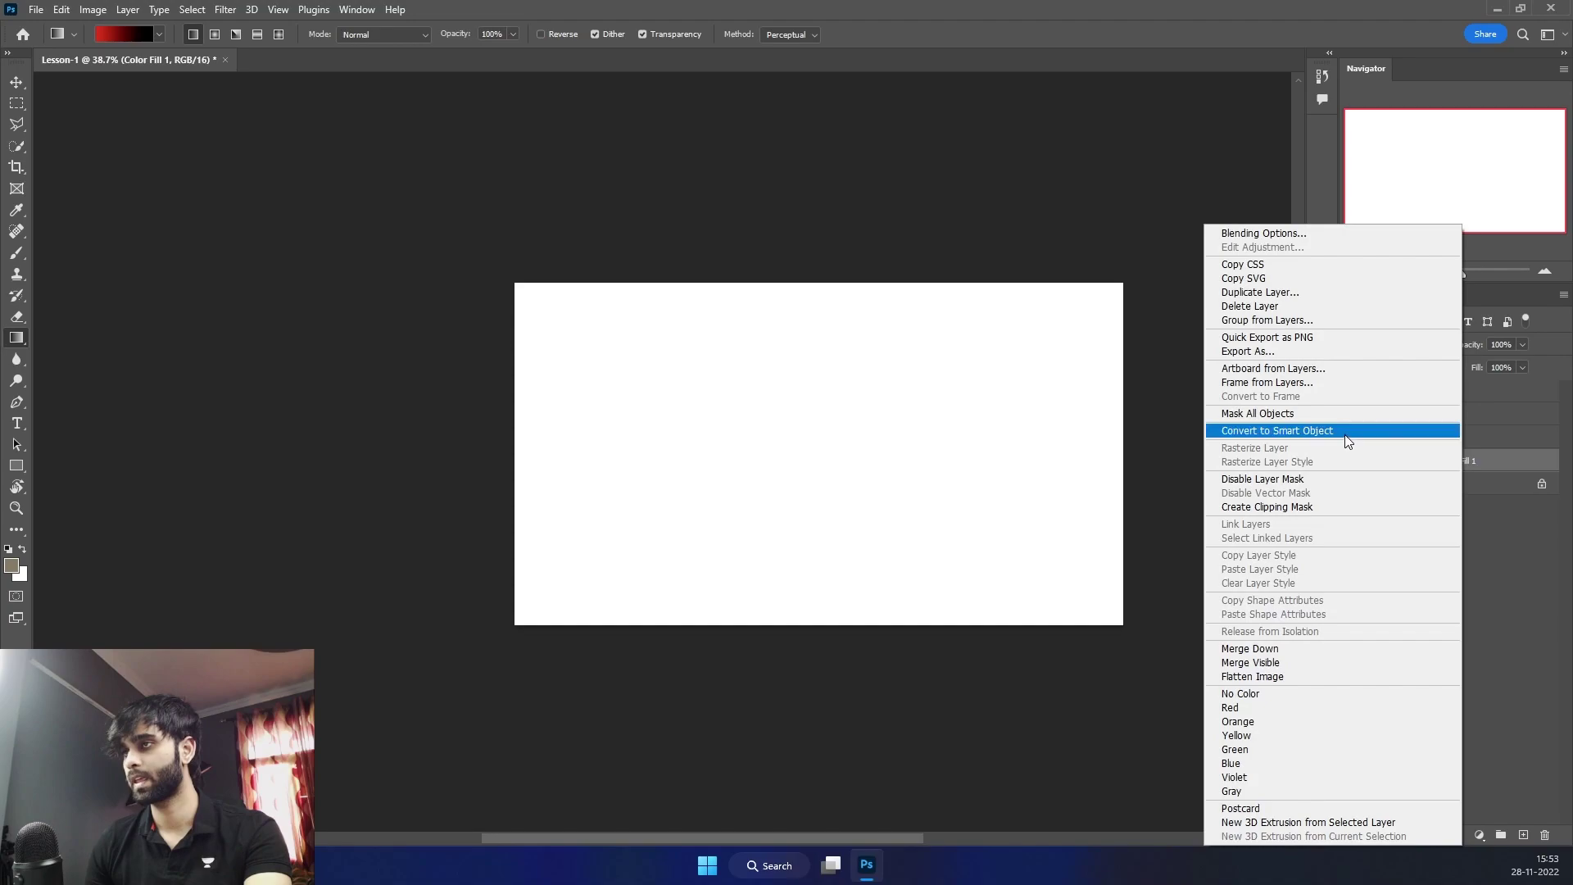
key(Escape)
right_click(1429, 459)
click(1189, 478)
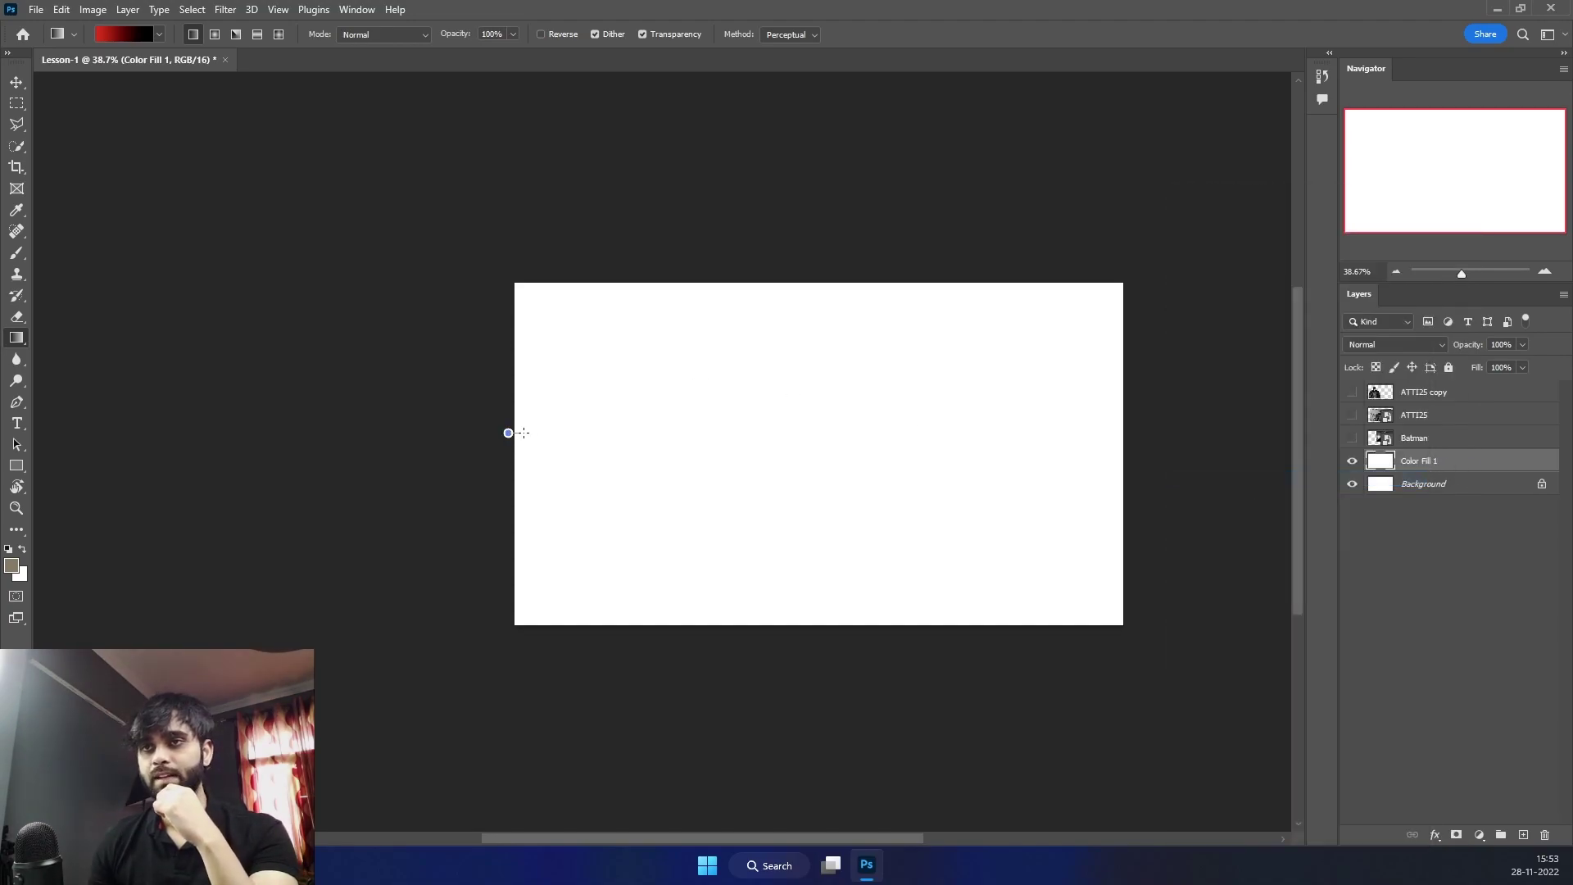
Try the red-to-black linear gradient on Color Fill 1, first horizontally and once diagonally, undoing each fill
drag(614, 434, 1158, 428)
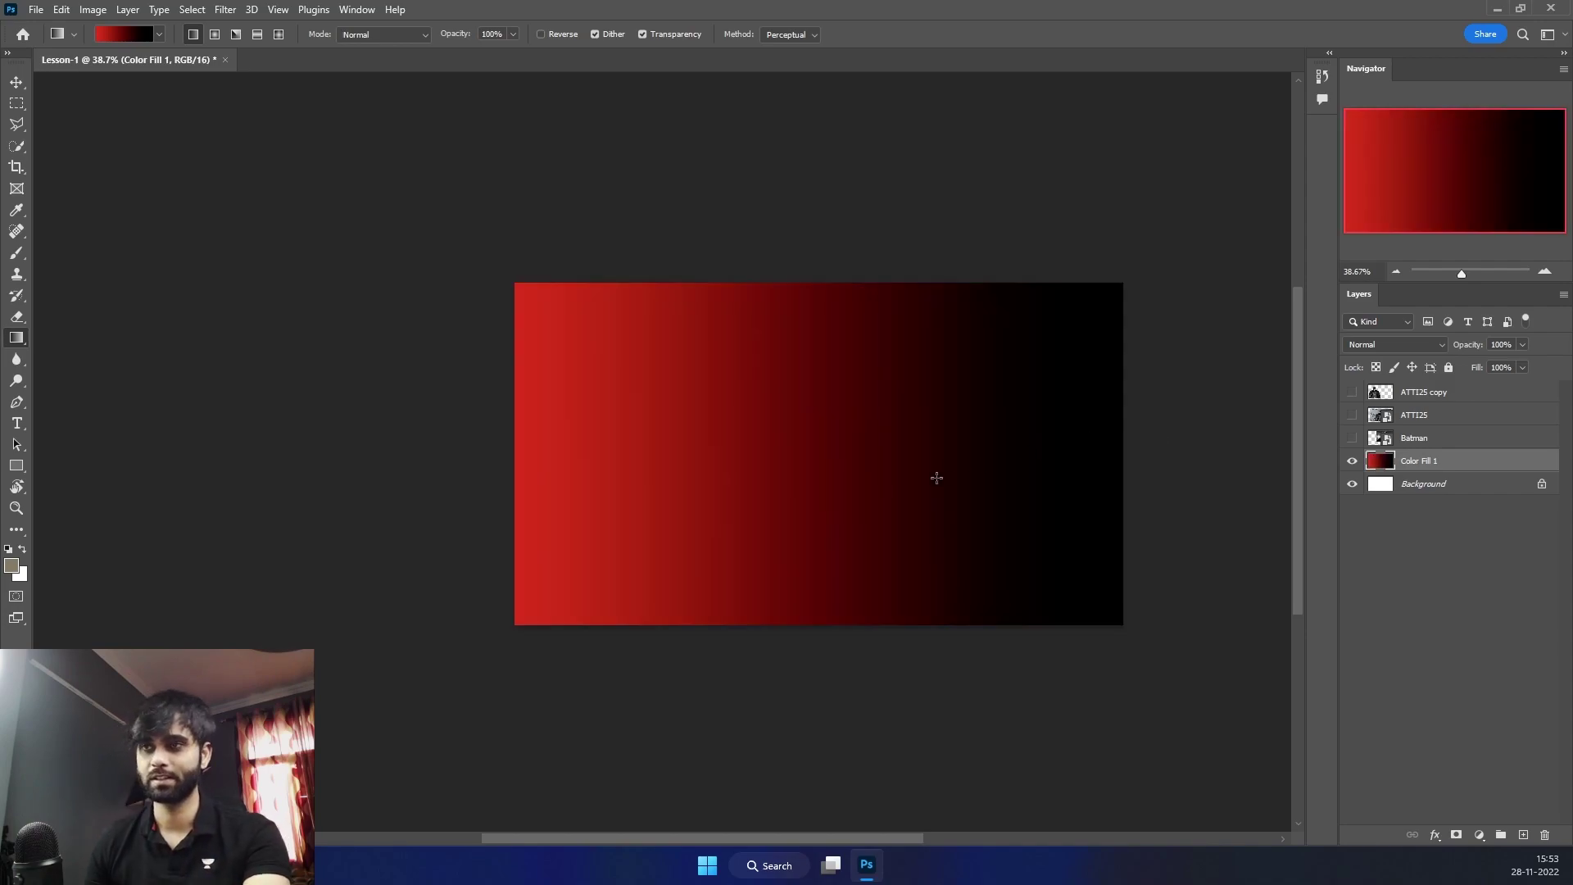
key(ctrl+z)
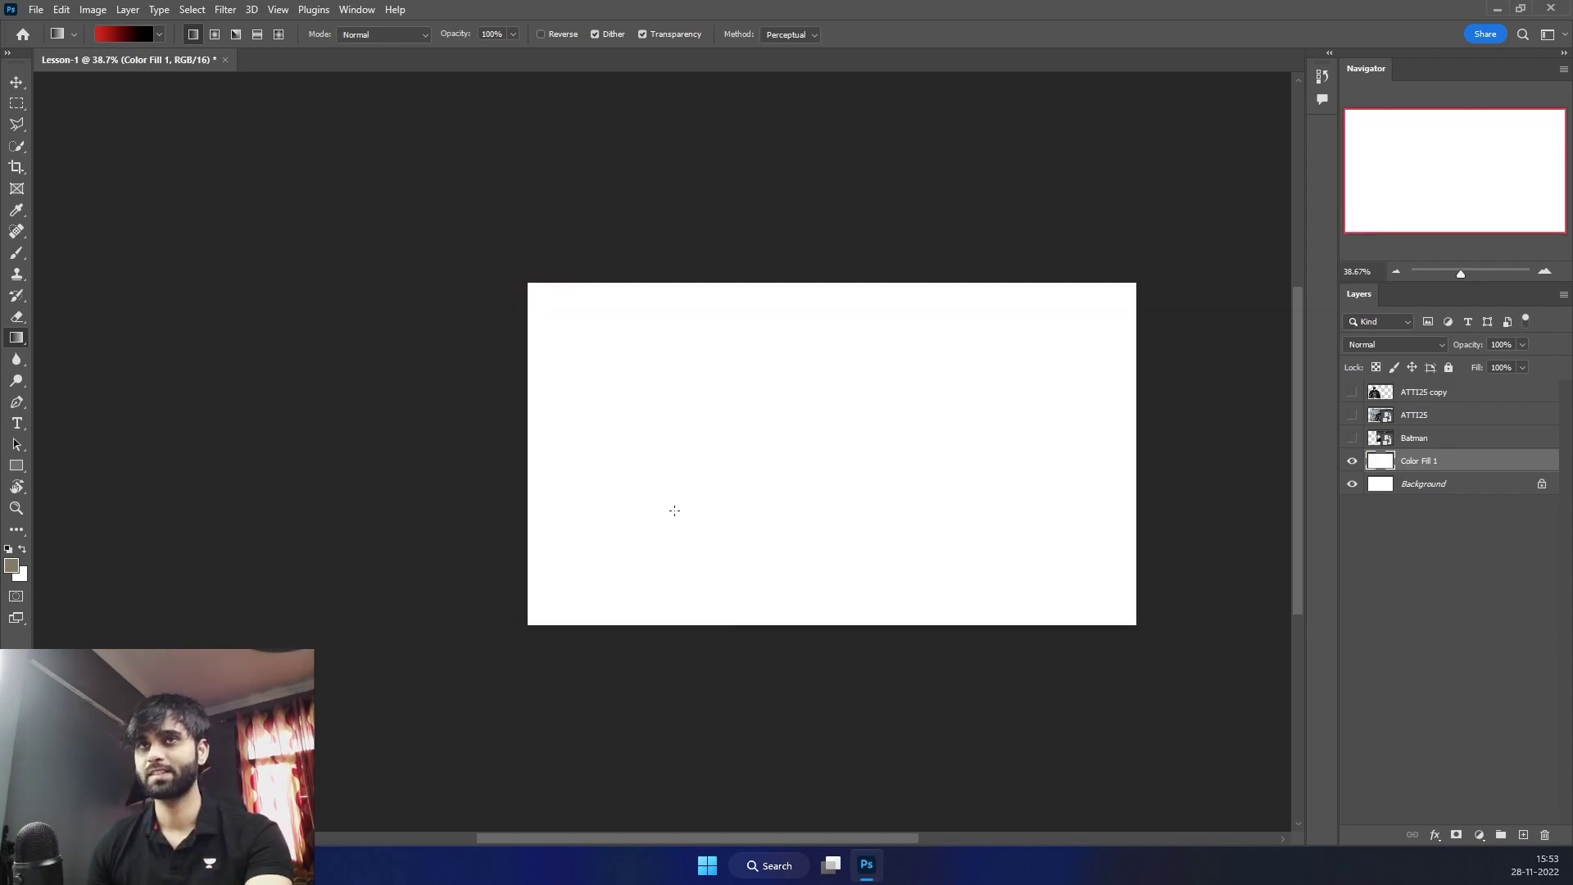
drag(528, 623, 1122, 351)
key(ctrl+z)
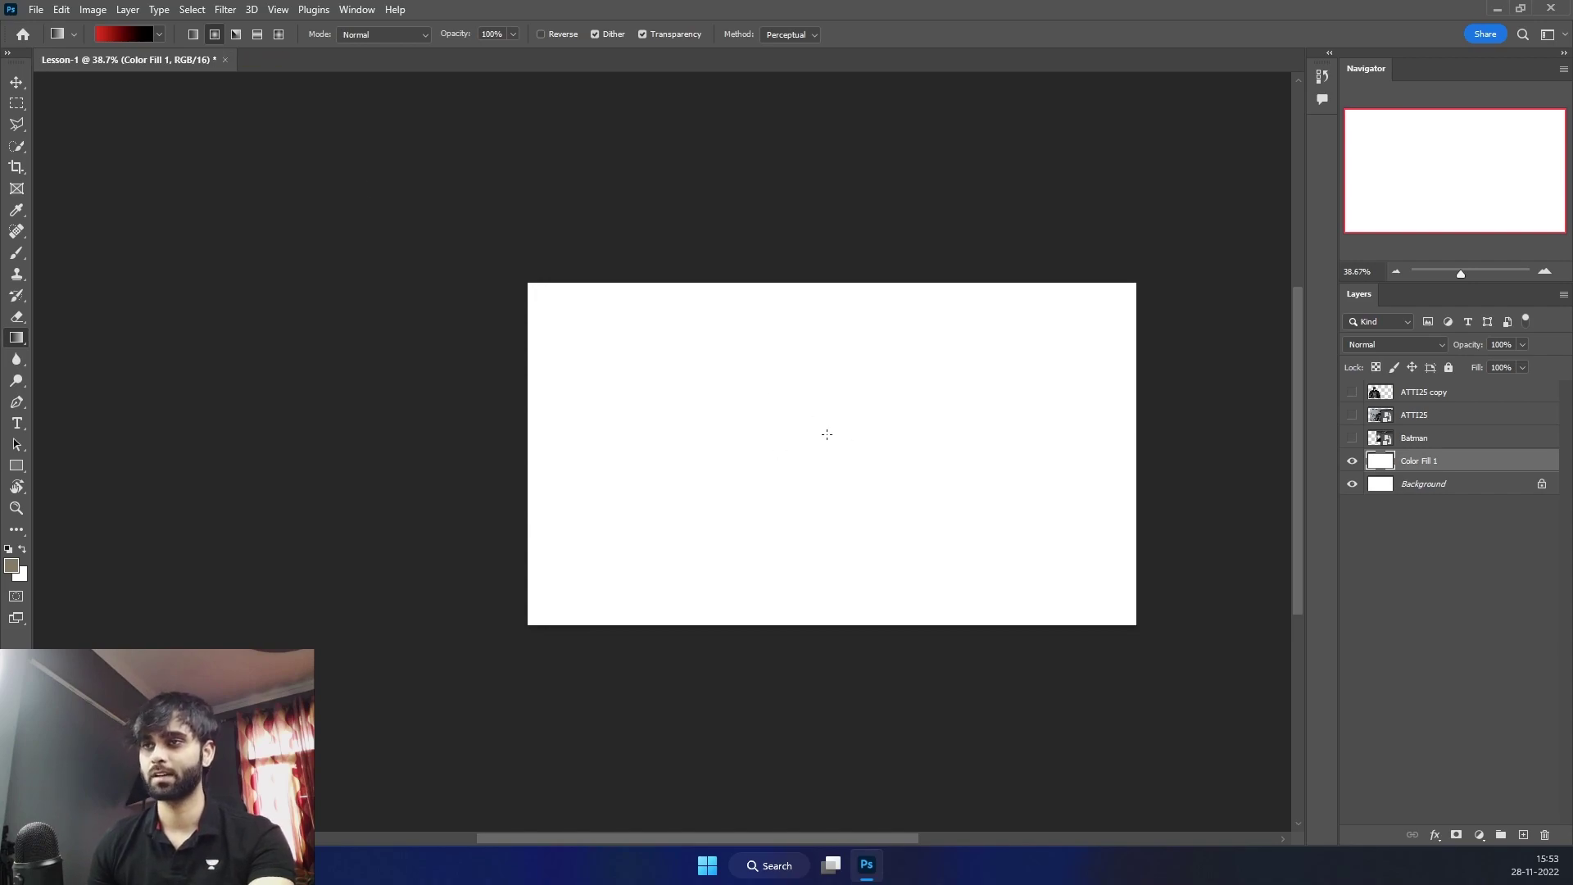
Try a radial red-to-black gradient from the canvas centre on Color Fill 1, redrawing it past the lower edge for a wider red area
drag(933, 467, 1141, 629)
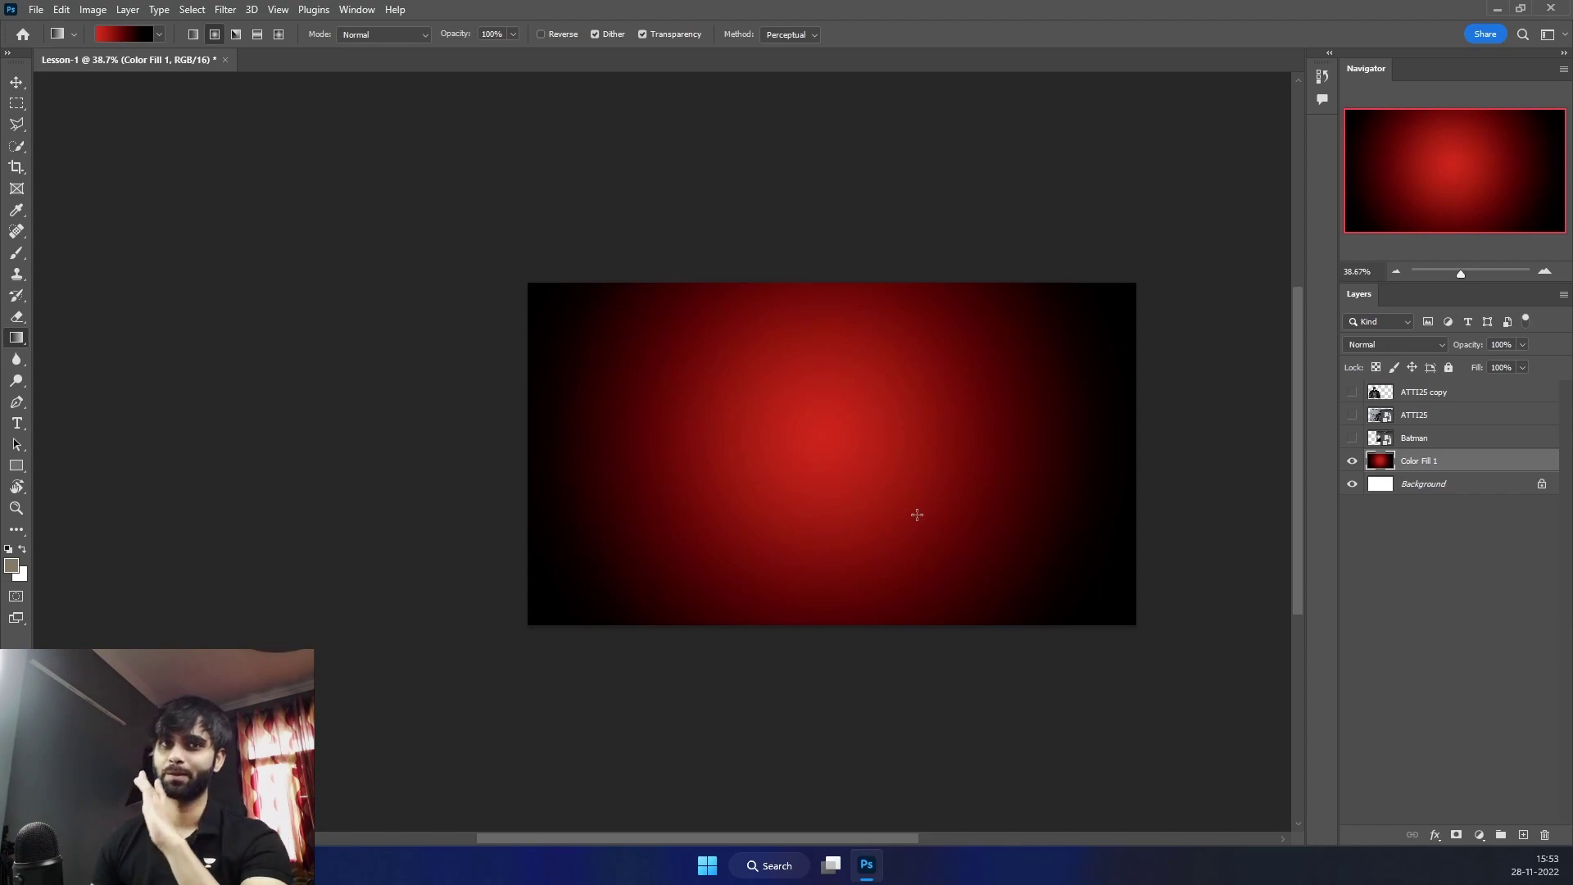
drag(822, 444, 808, 778)
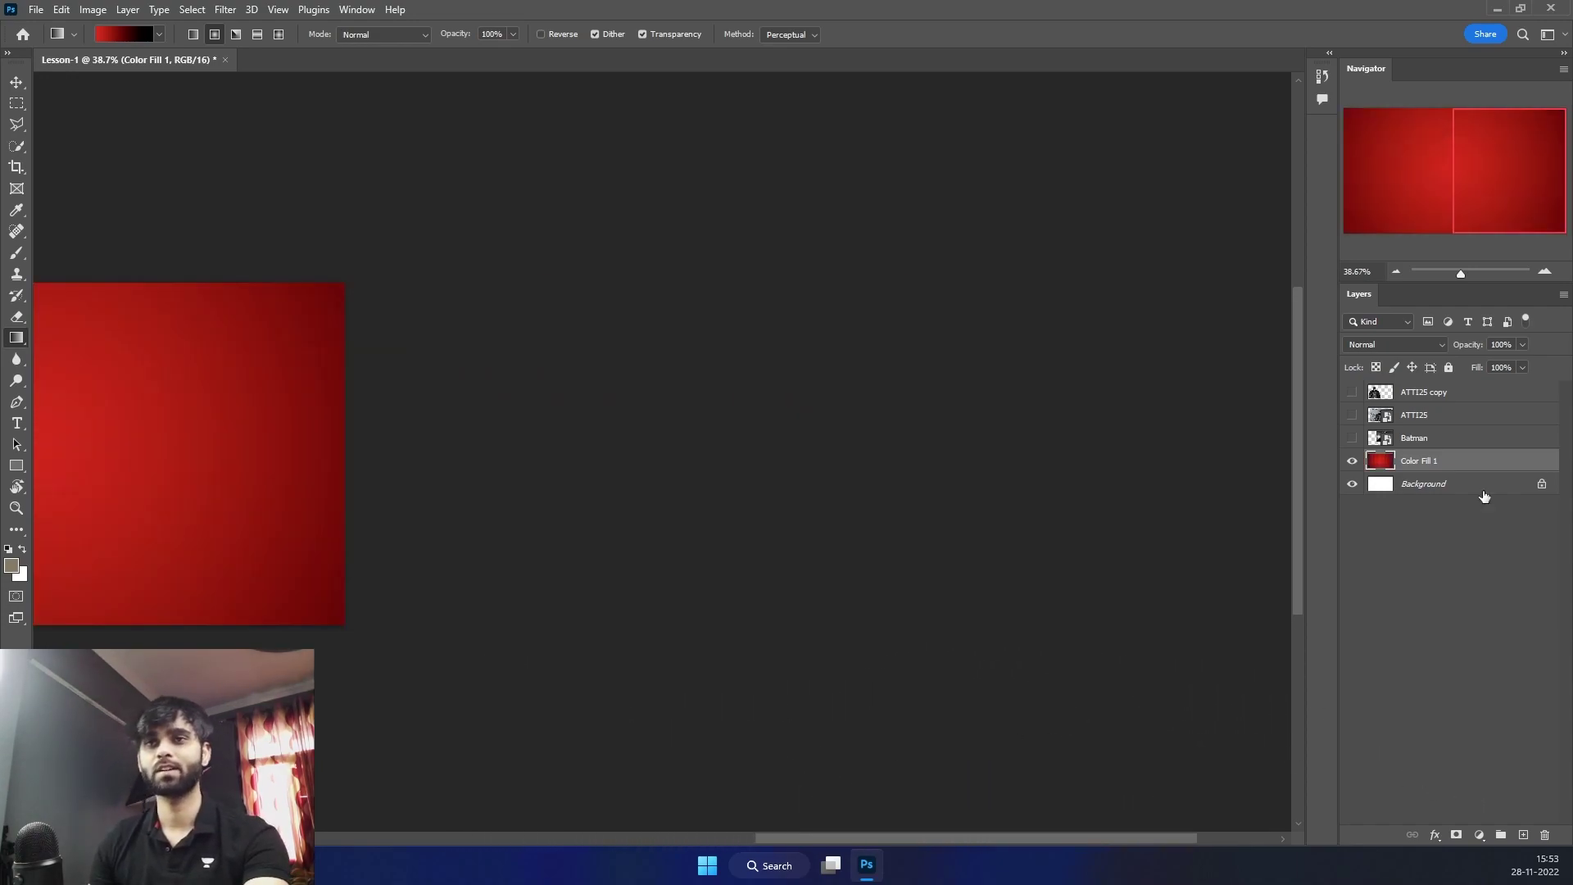
drag(1454, 273, 1455, 273)
drag(1496, 180, 1433, 186)
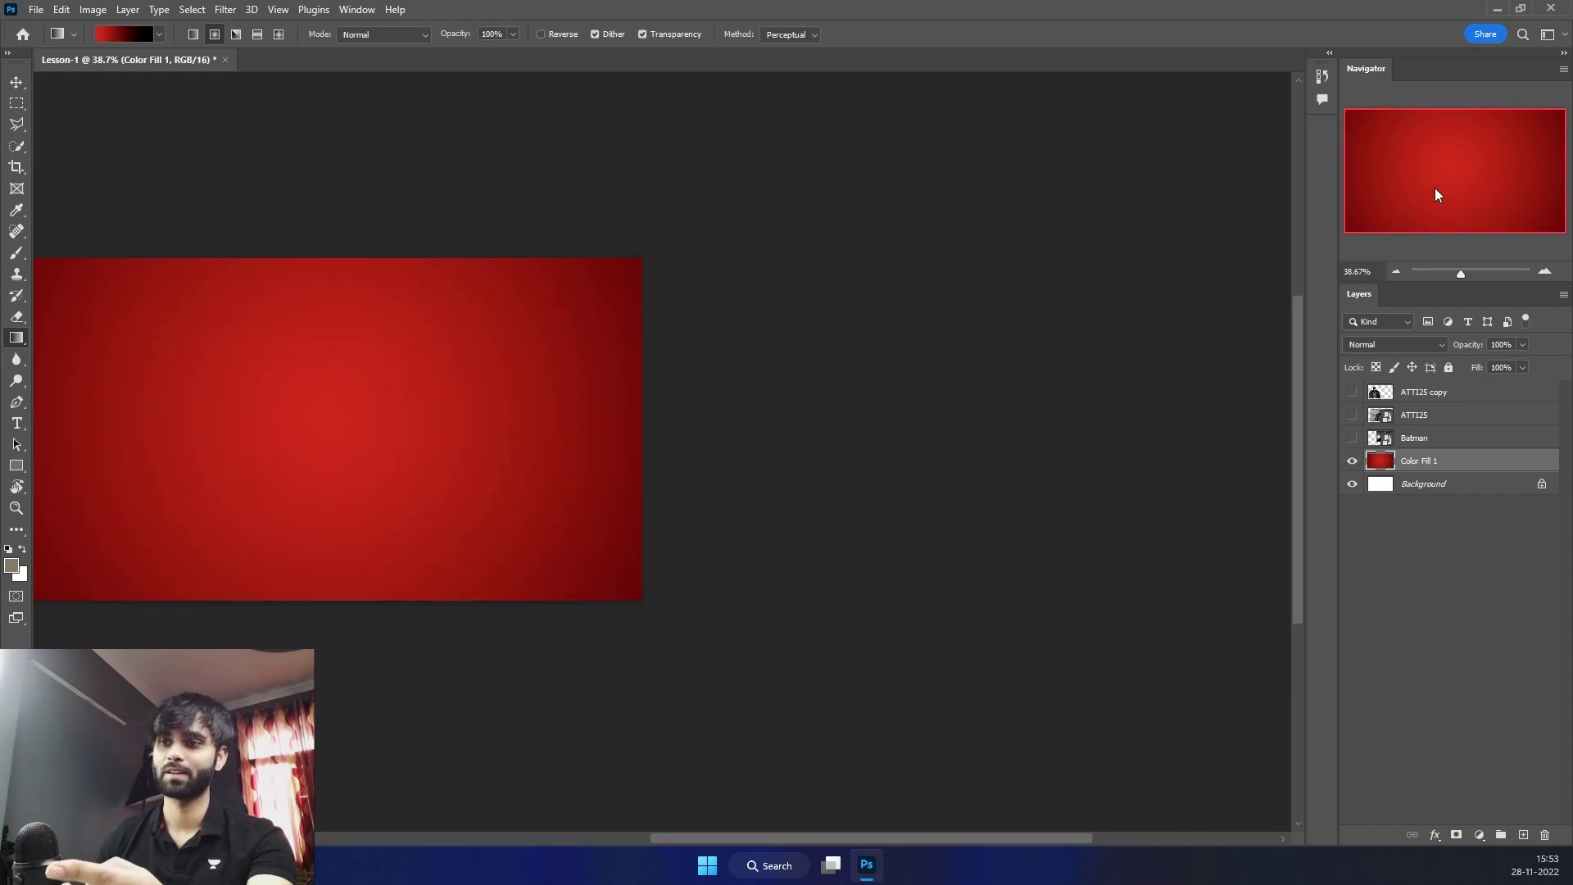
drag(793, 836, 770, 837)
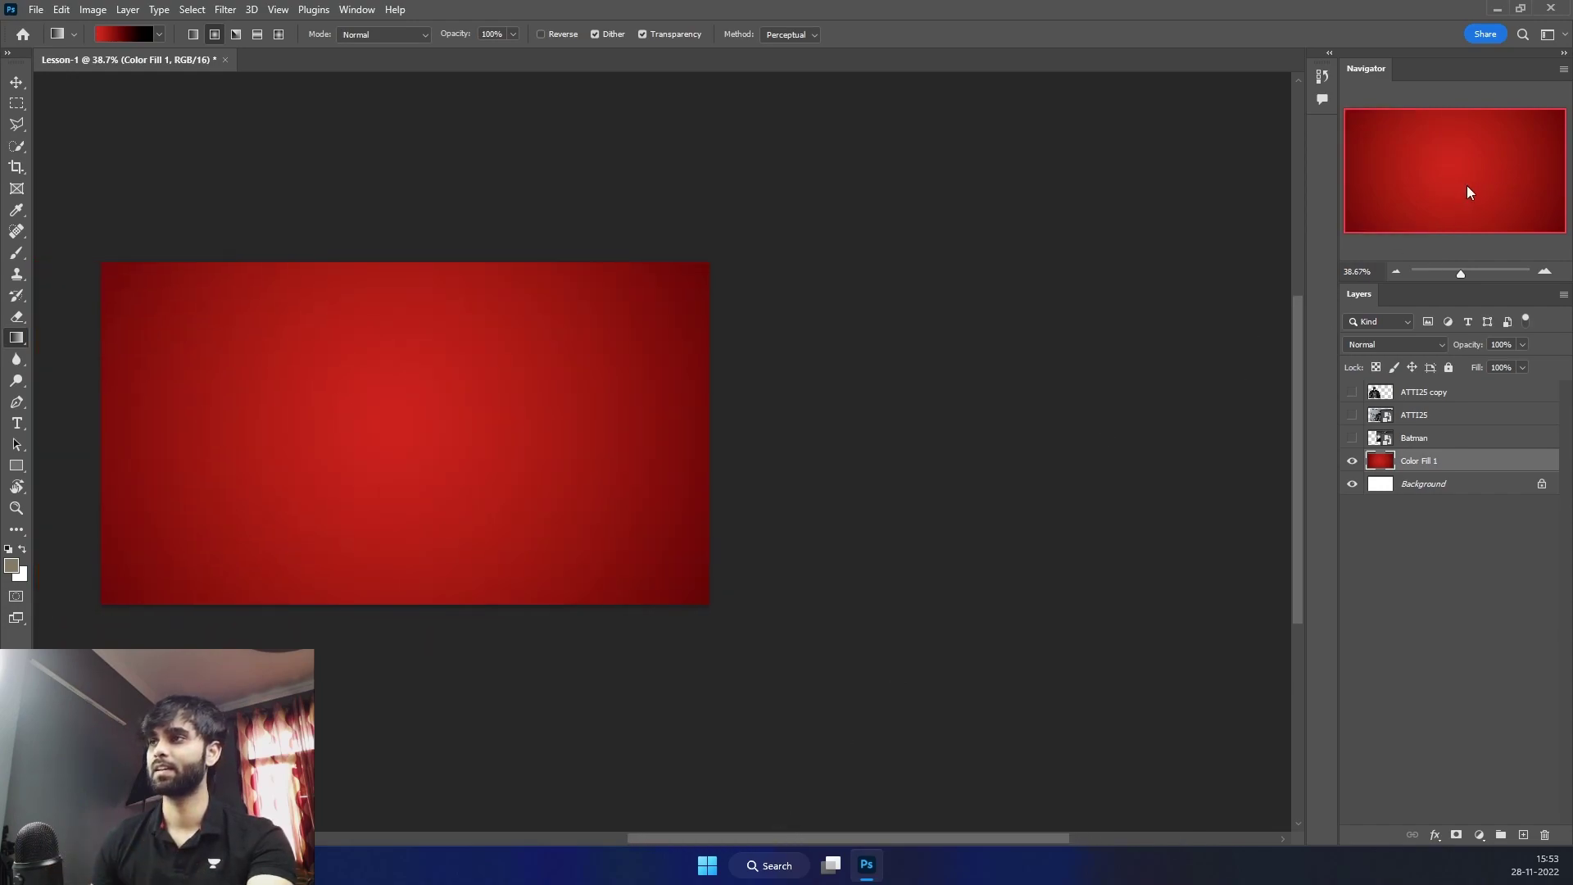
mouse_move(1468, 274)
mouse_down()
mouse_move(1450, 274)
mouse_move(1470, 274)
mouse_up()
drag(1449, 158, 1434, 205)
drag(1470, 274, 1468, 274)
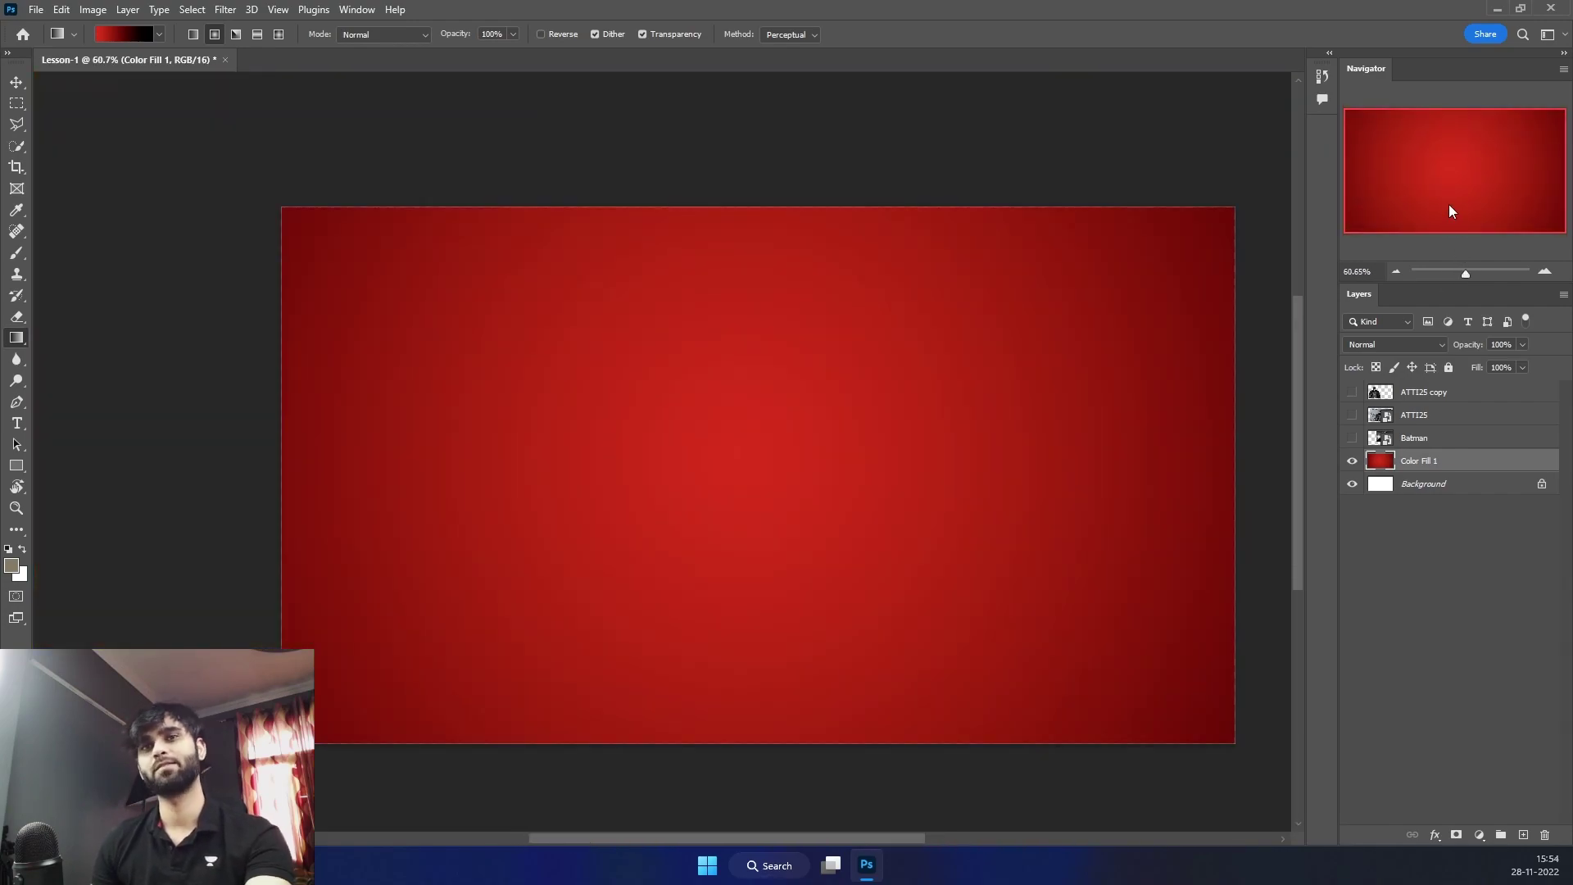
Show the ATTI25 copy layer and move the Batman figure to the middle of the canvas, resting on the lower edge
click(1351, 418)
click(1351, 420)
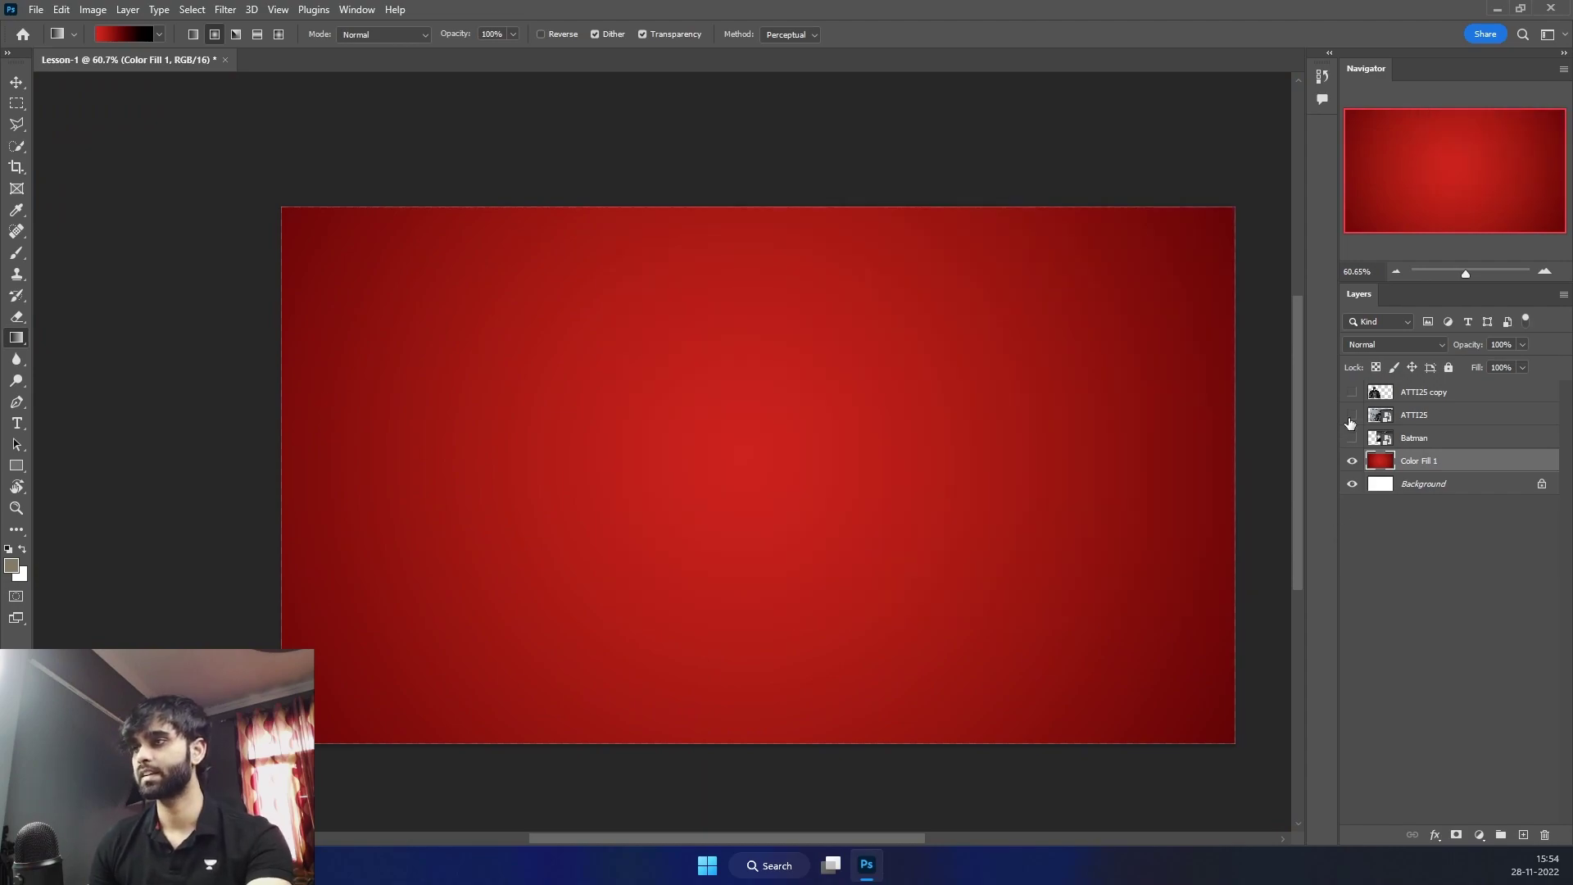
click(1352, 393)
click(28, 83)
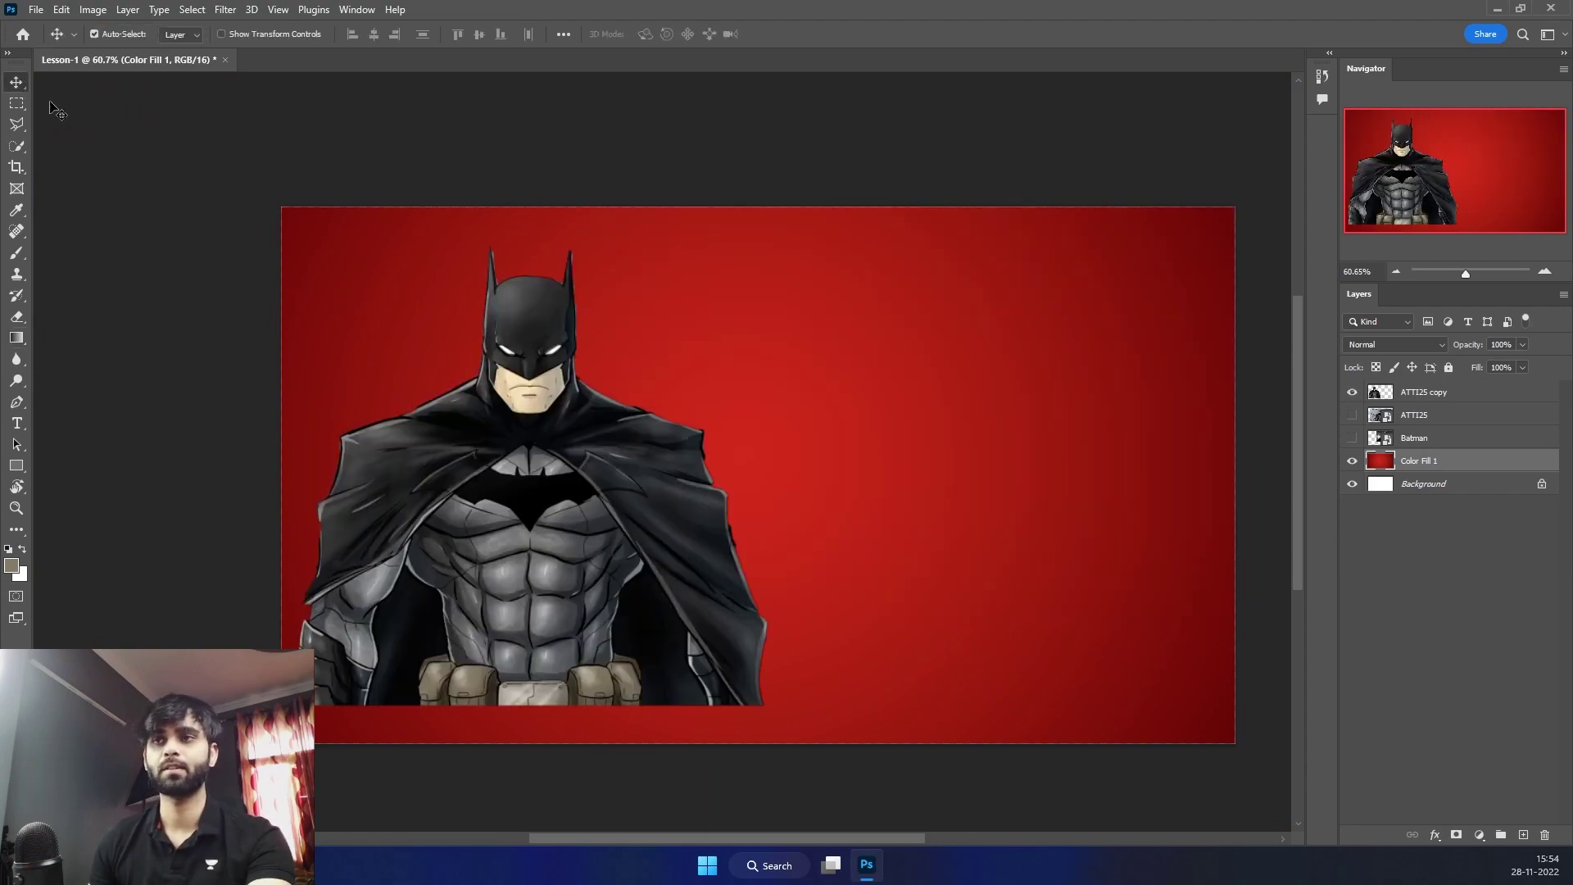
drag(568, 478, 803, 535)
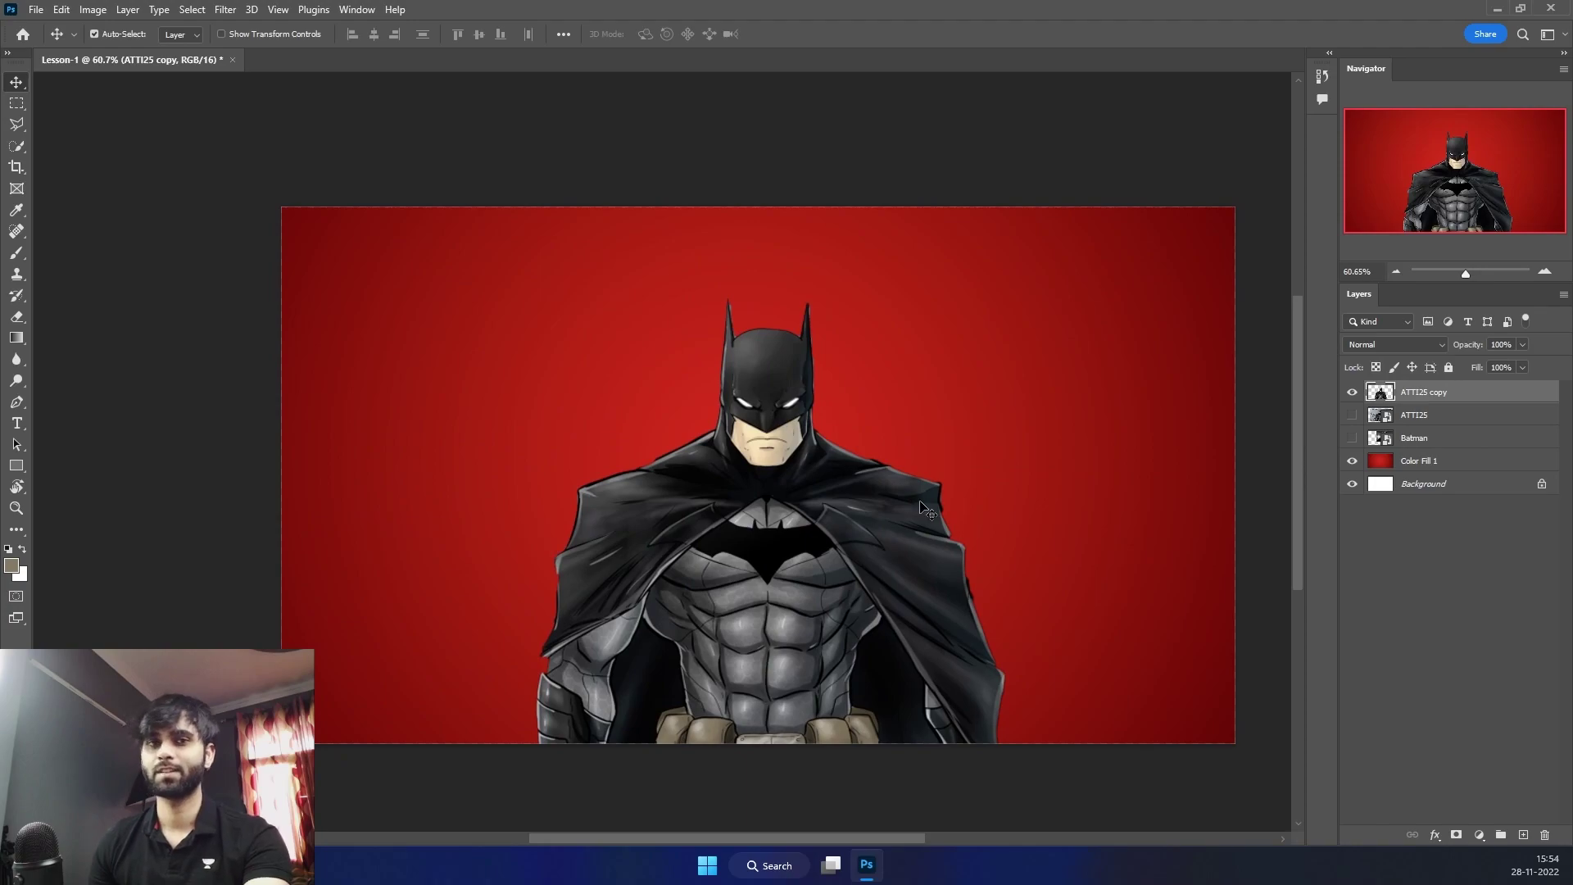
On the Color Fill 1 layer, redraw the radial red-to-black gradient from Batman's upper chest towards the canvas's lower-right corner
click(1438, 462)
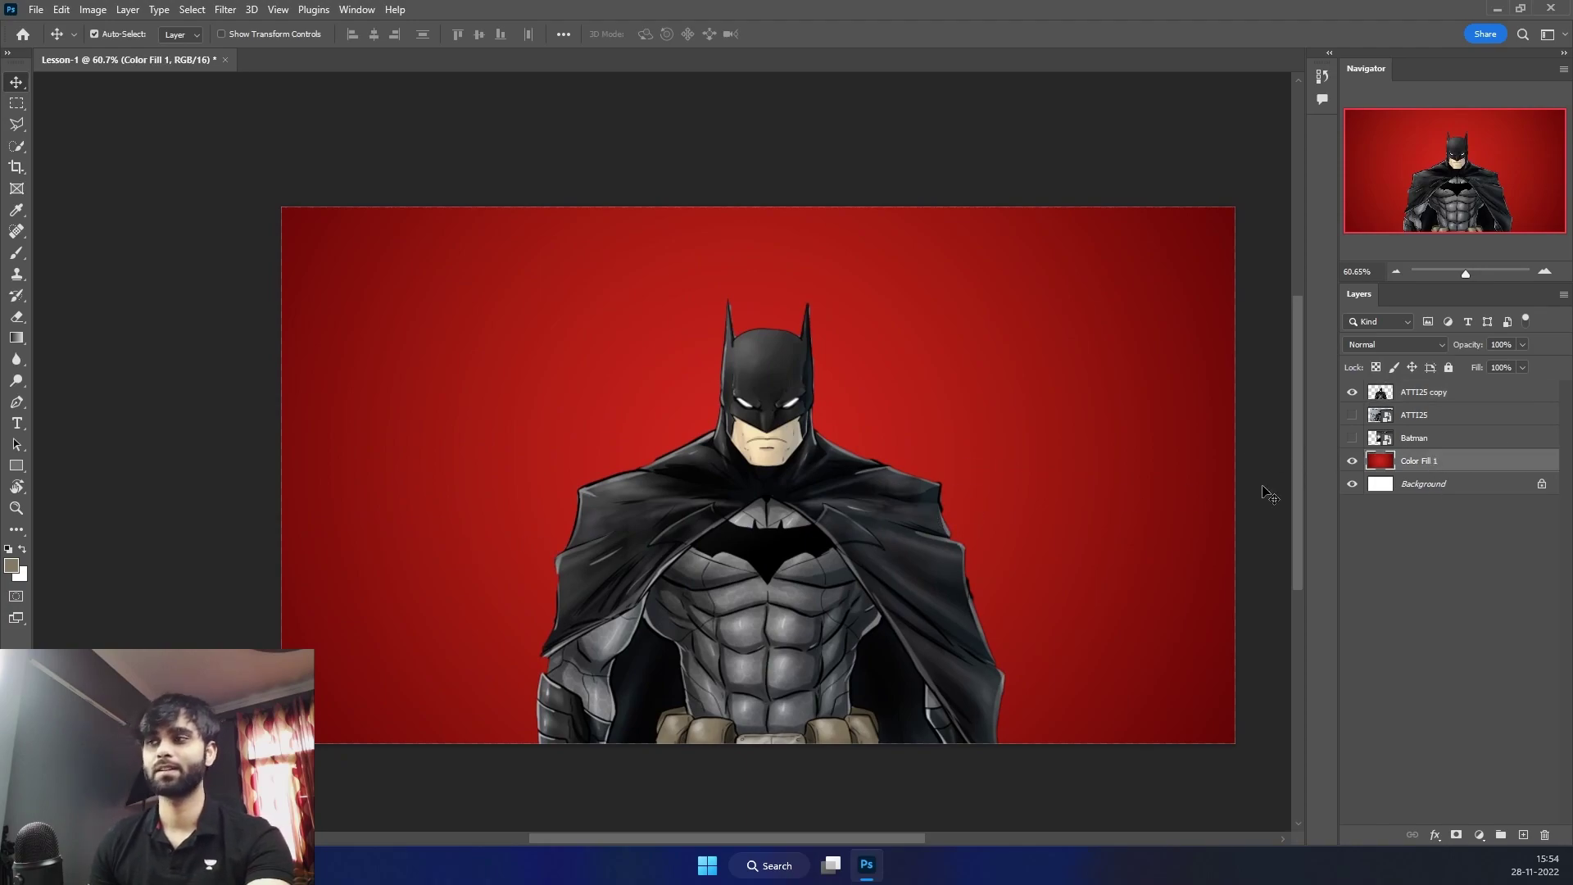
click(16, 338)
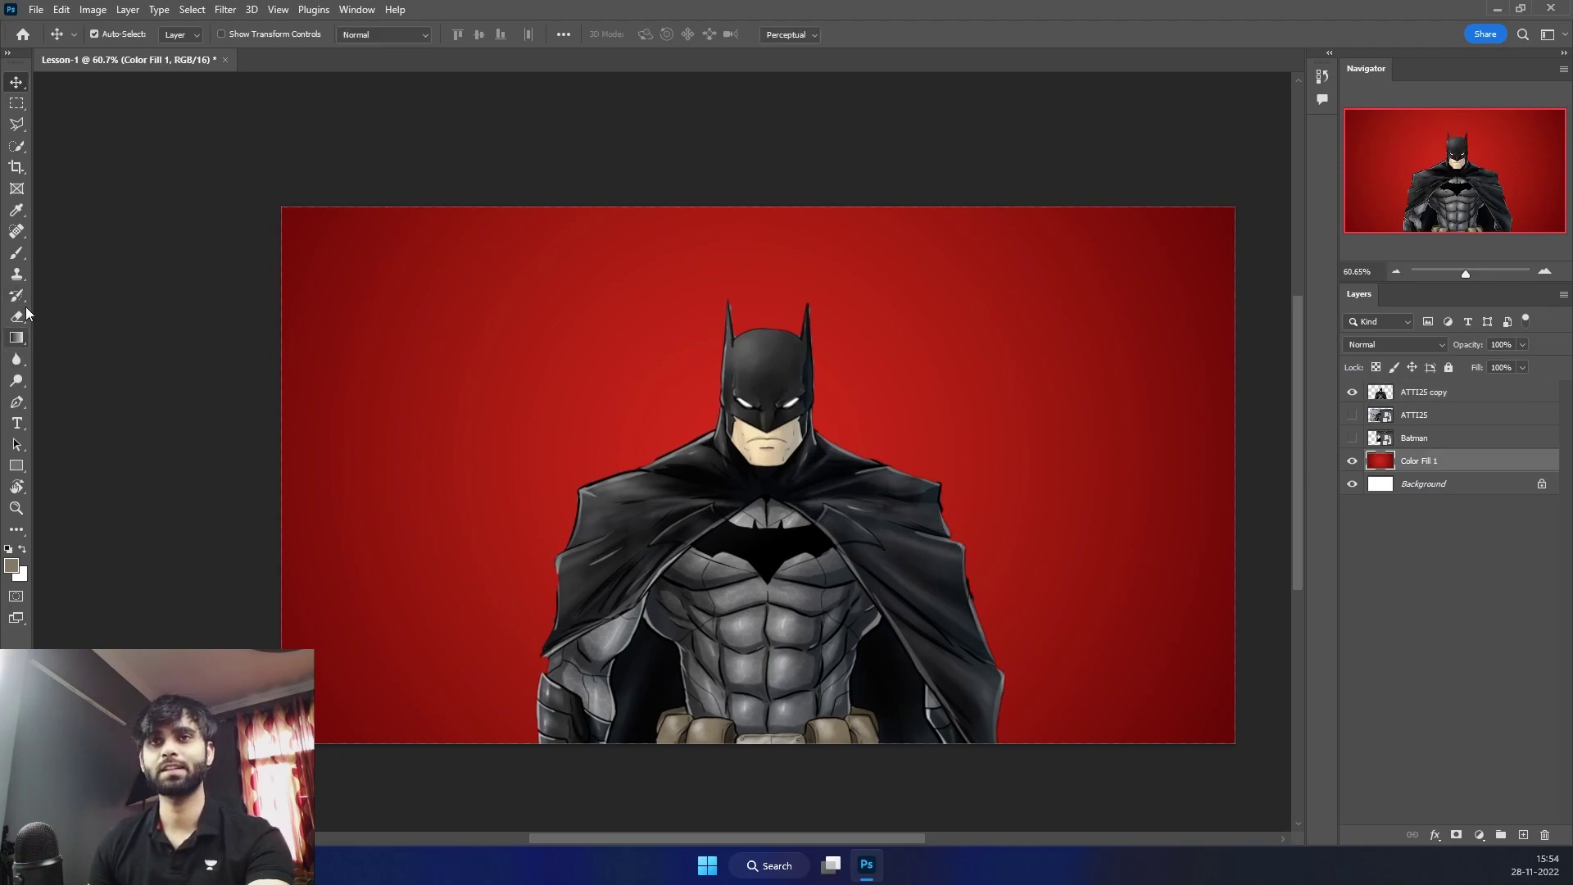
drag(757, 475, 1210, 746)
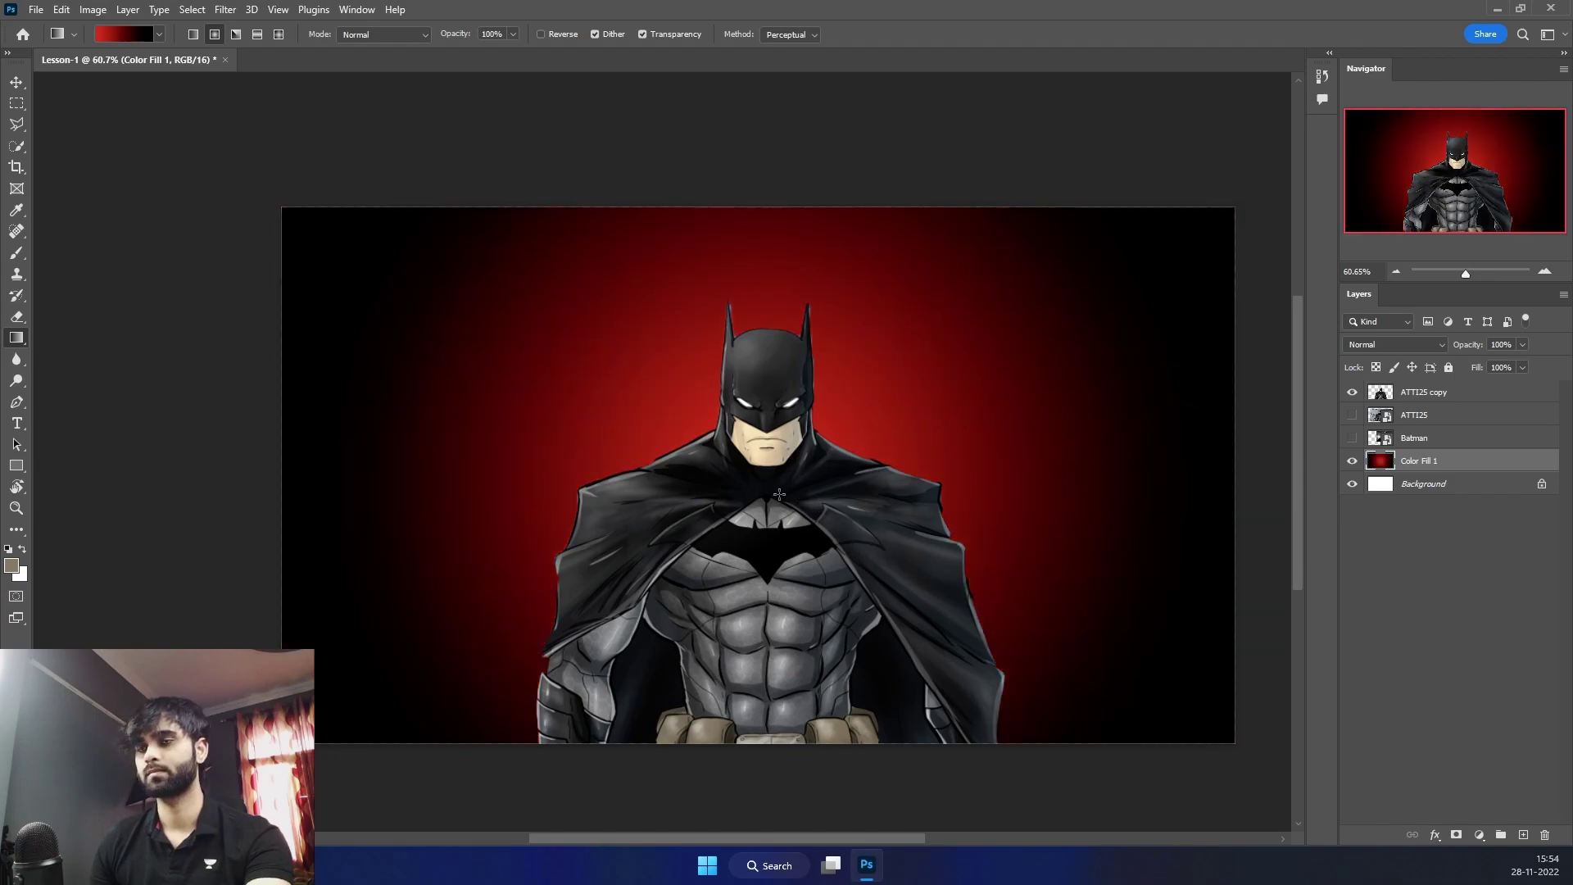
drag(779, 494, 1198, 759)
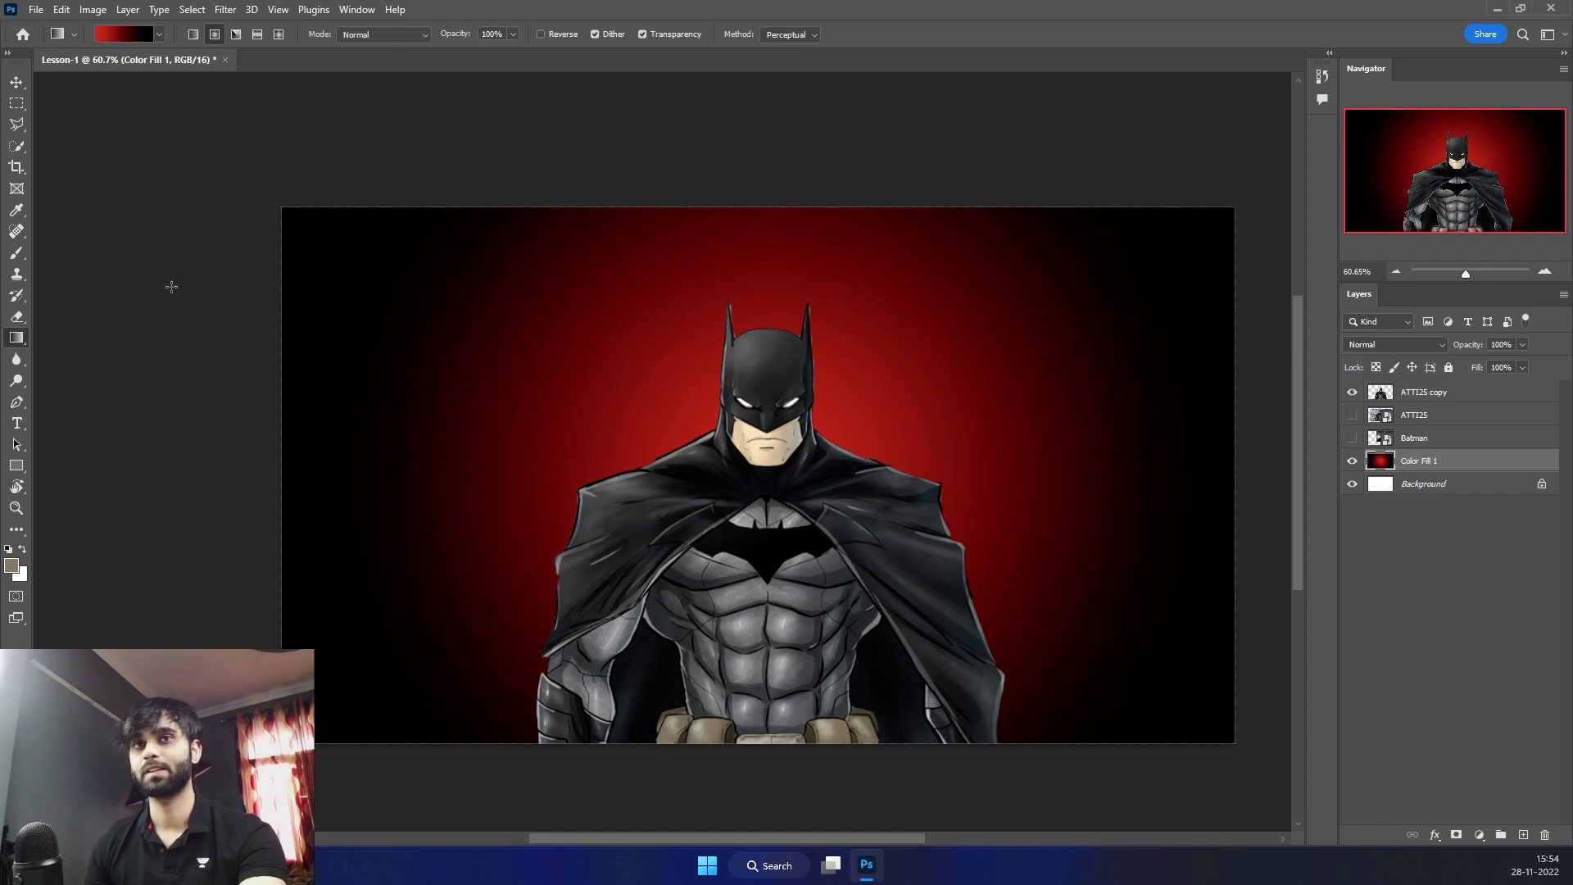
Activate the Blur tool, hide the Color Fill 1 layer, and try different brush sizes up to 580 px on the Background layer
click(17, 360)
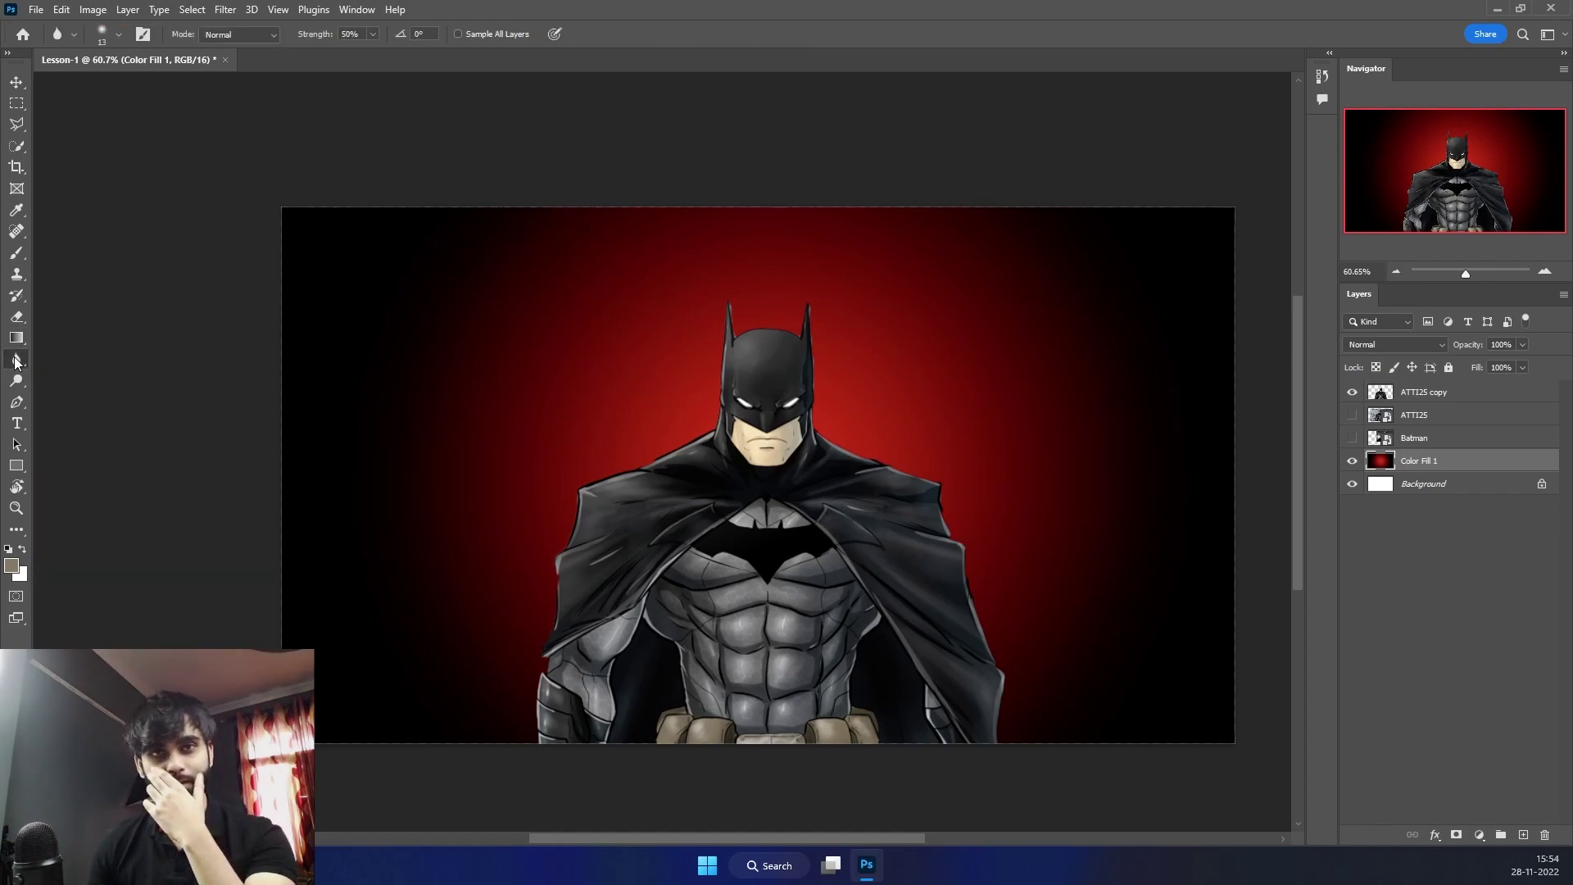
alt+right_click(647, 432)
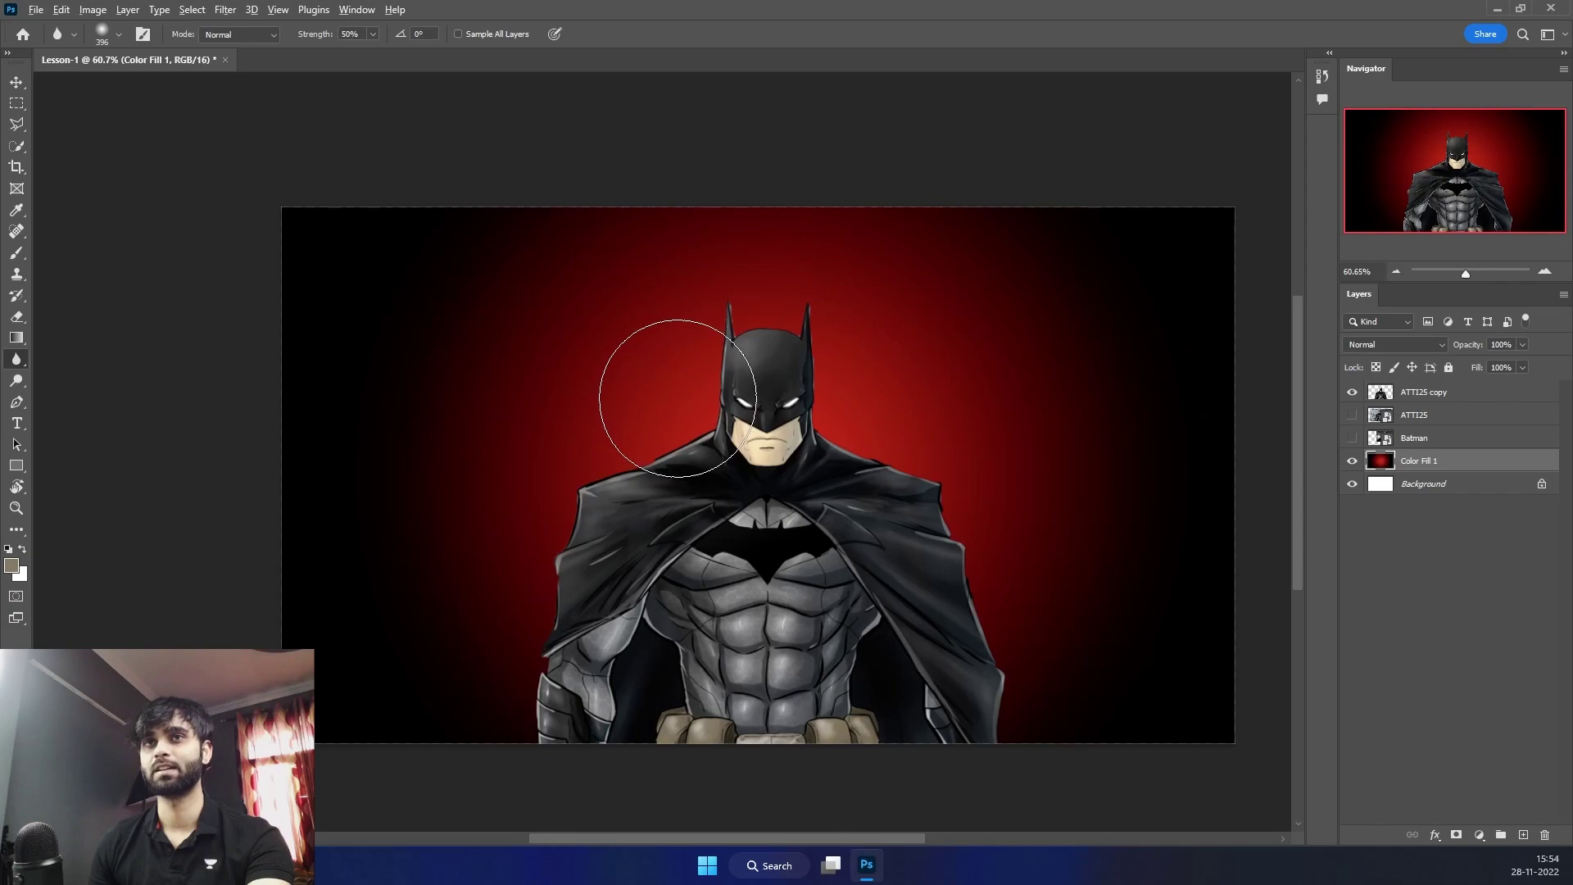
alt+right_click(678, 394)
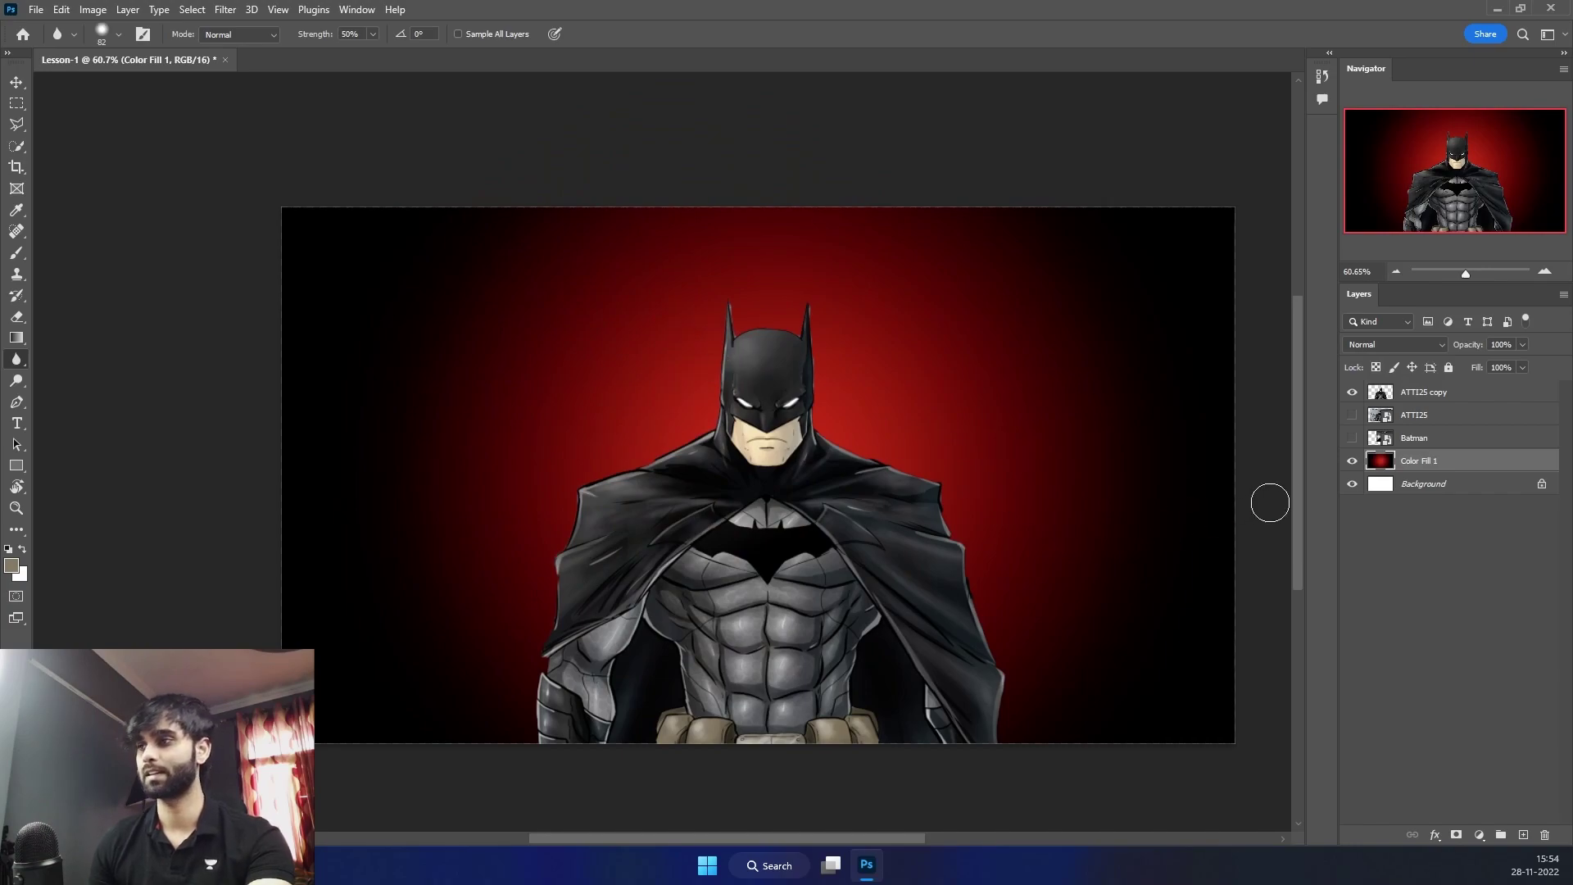
click(1351, 461)
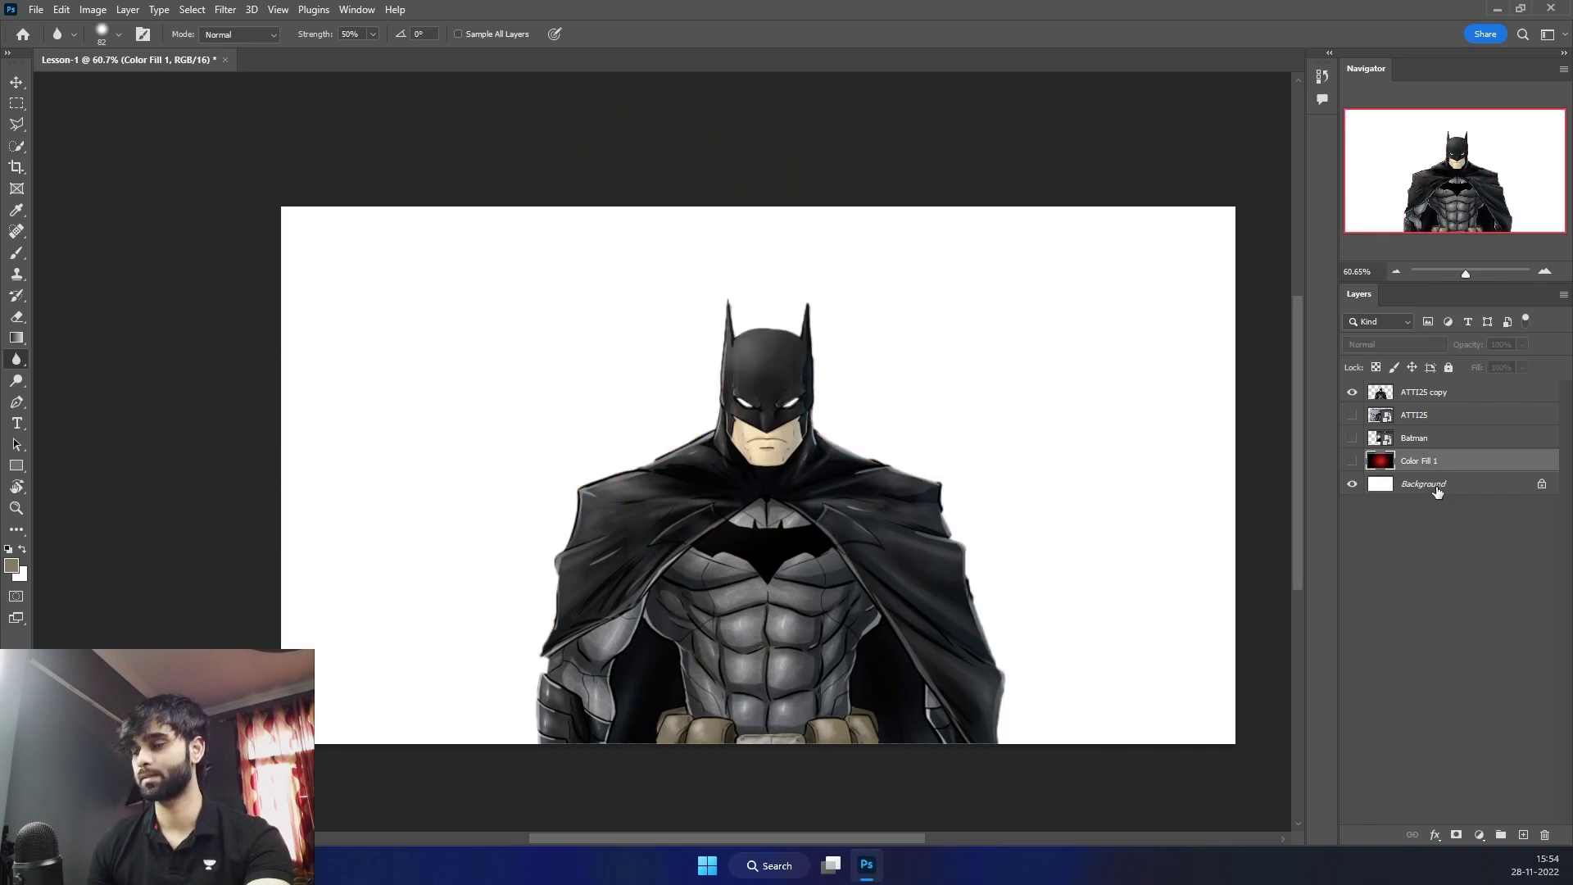
key(alt+bracketleft)
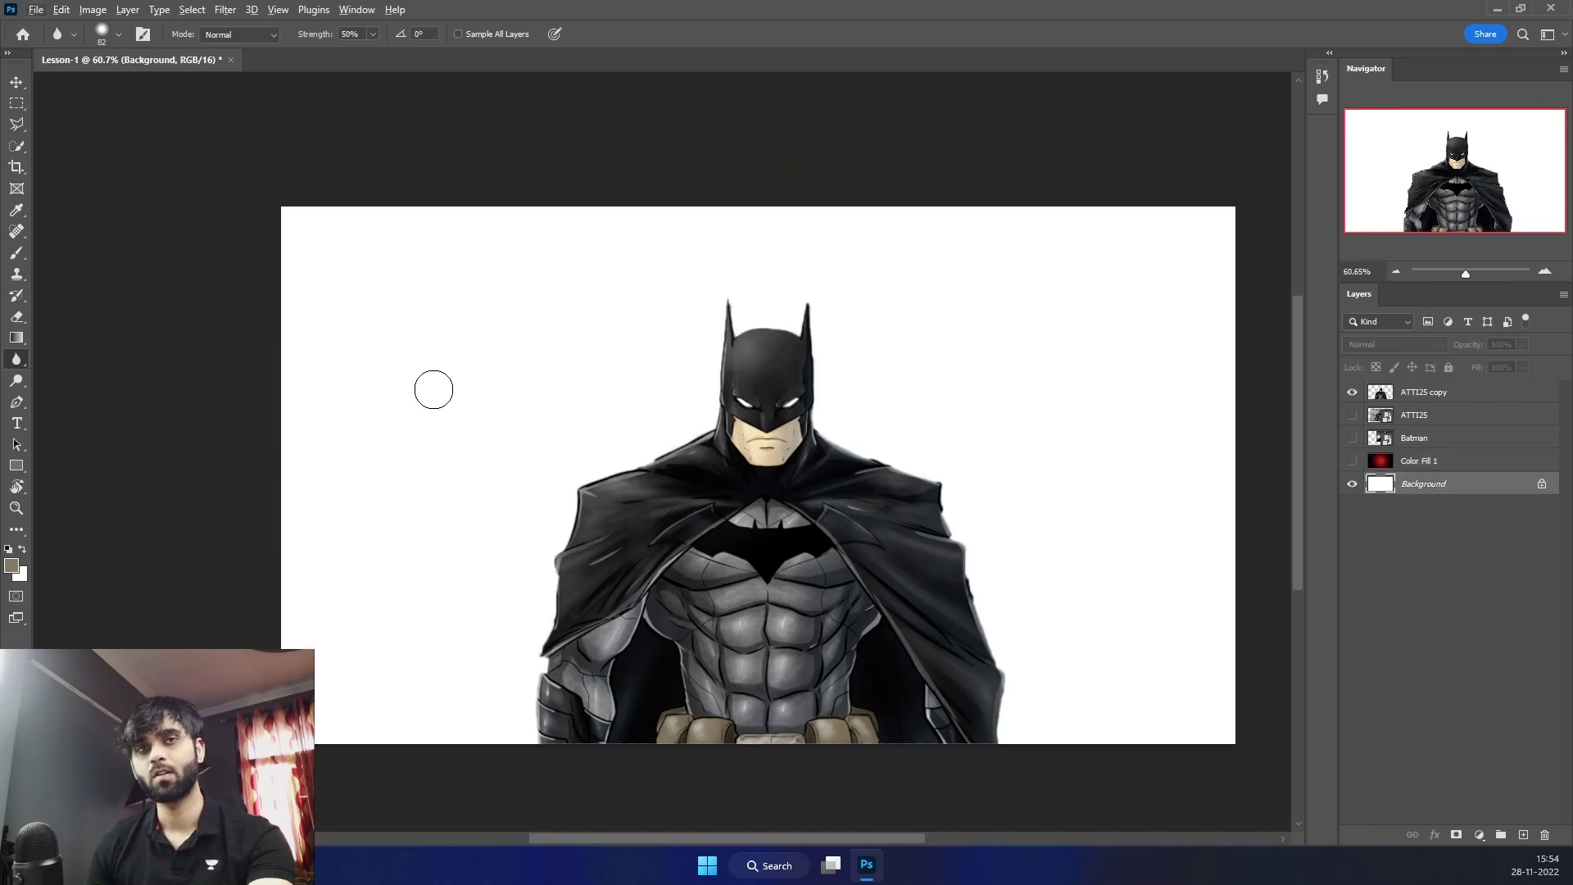
mouse_move(433, 390)
mouse_down()
mouse_move(721, 375)
mouse_move(337, 385)
mouse_move(400, 380)
mouse_move(390, 392)
mouse_move(494, 345)
mouse_move(455, 366)
mouse_move(435, 288)
mouse_move(433, 134)
mouse_move(394, 695)
mouse_move(439, 689)
mouse_up()
drag(500, 476, 403, 468)
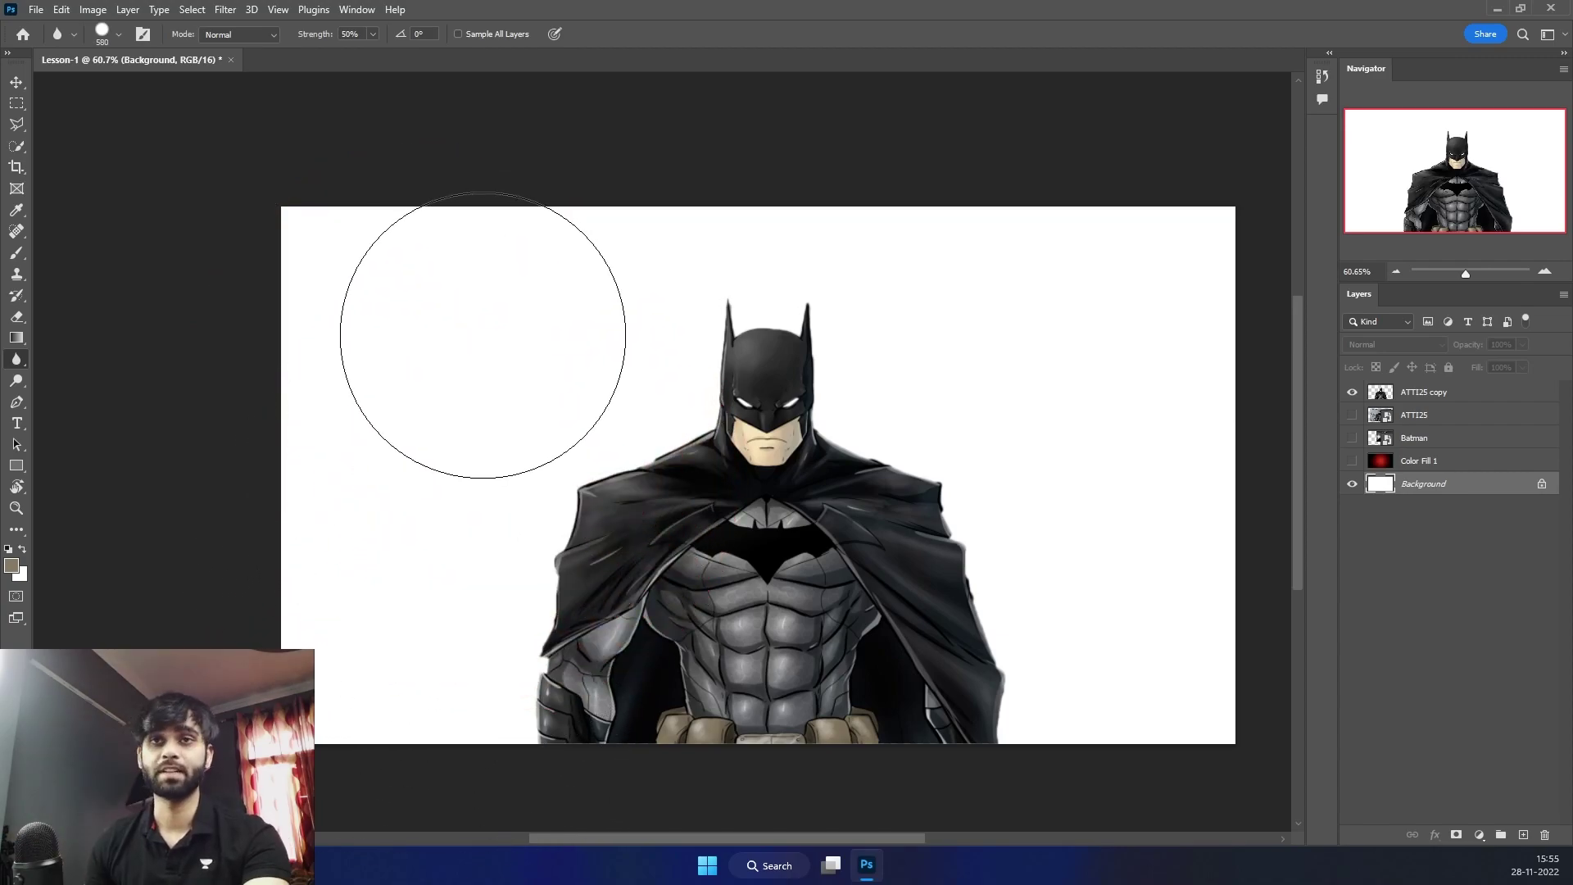
Try erasing Batman's shoulder on the ATTI25 copy layer with a hard brush and a soft 233 px brush, undoing the strokes
click(16, 316)
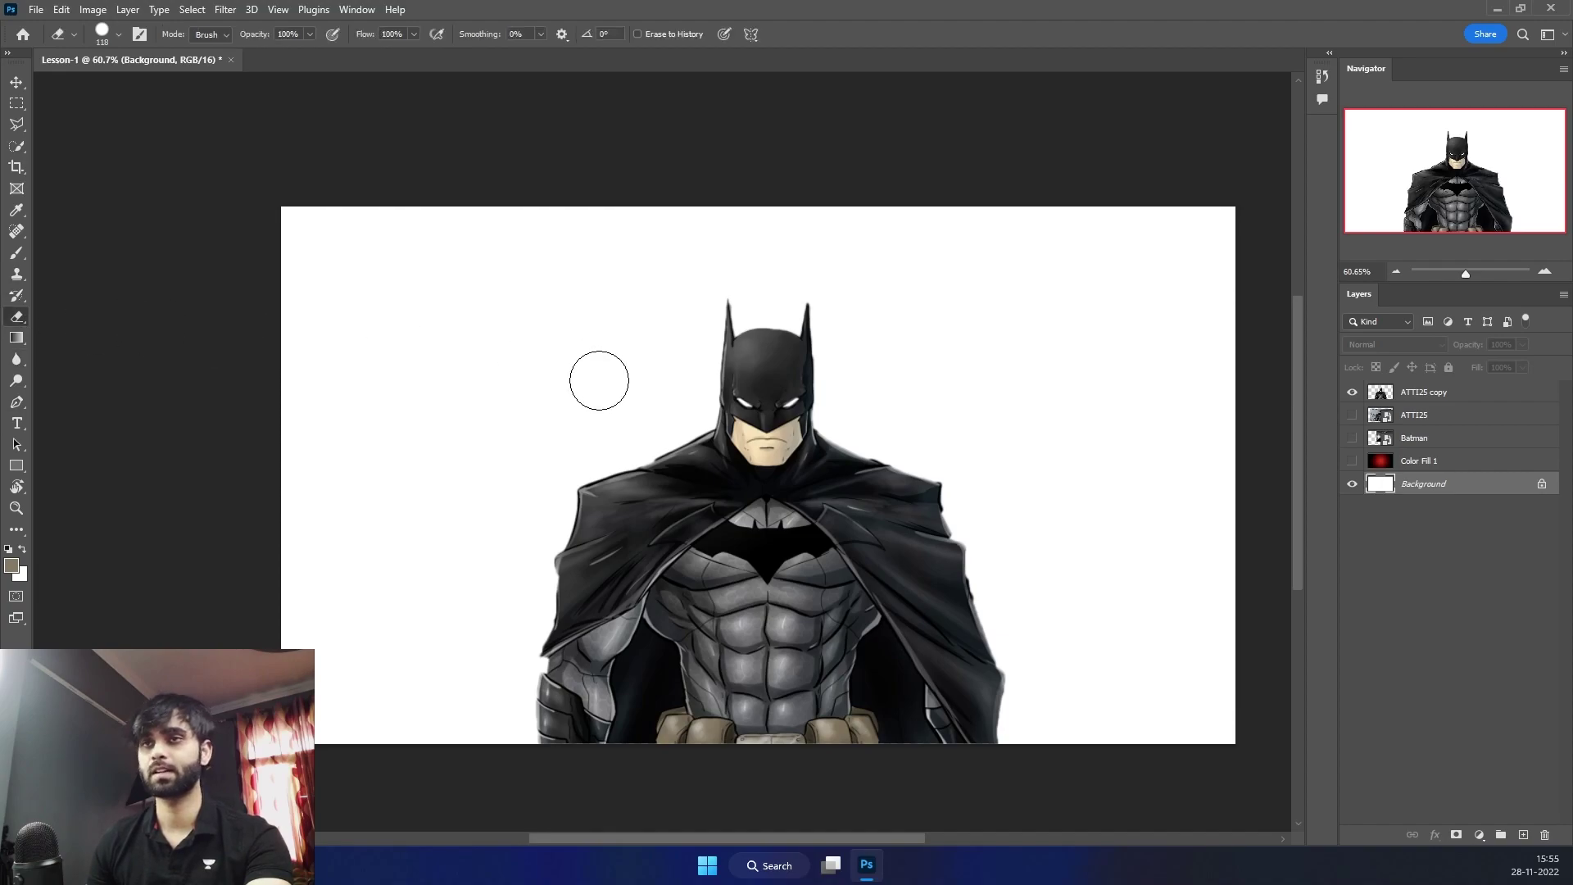
drag(538, 344, 573, 349)
click(1373, 390)
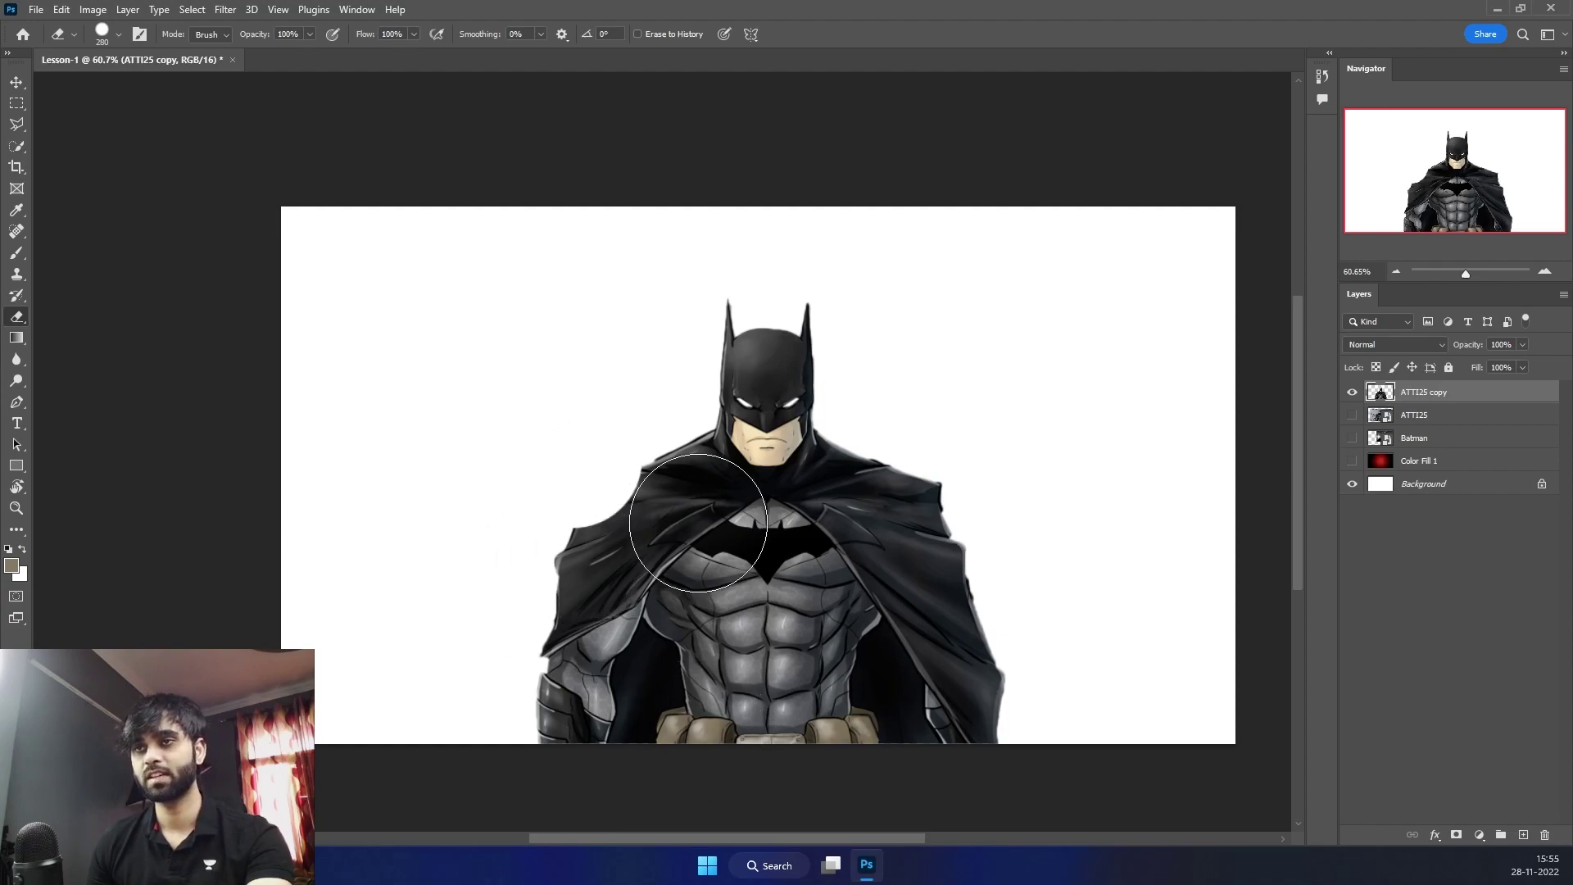
drag(552, 393, 547, 383)
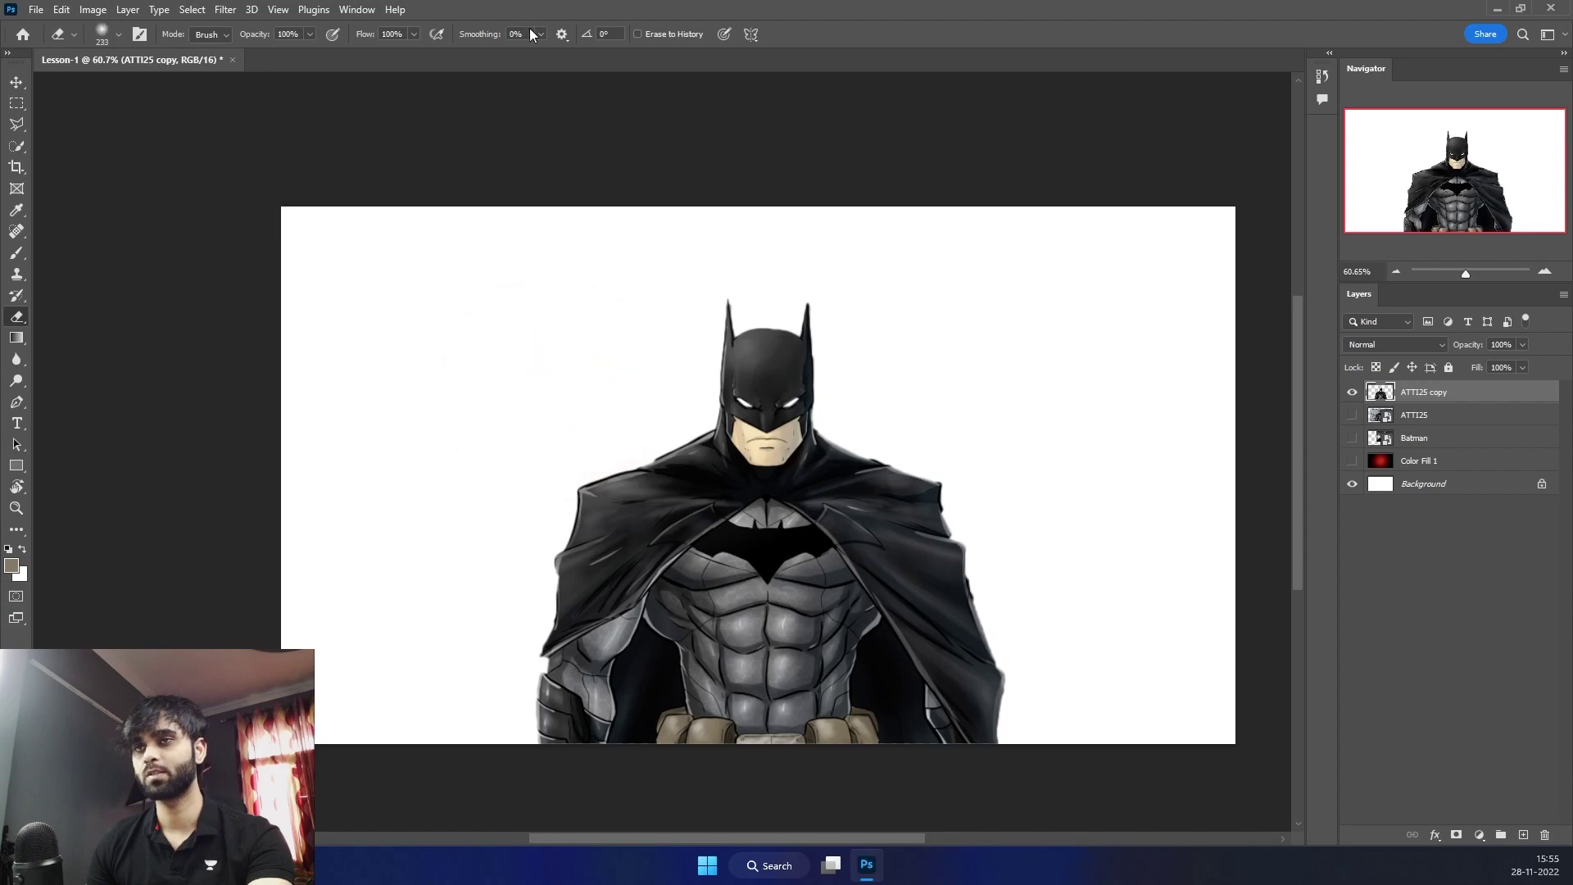
click(587, 467)
drag(592, 492, 613, 485)
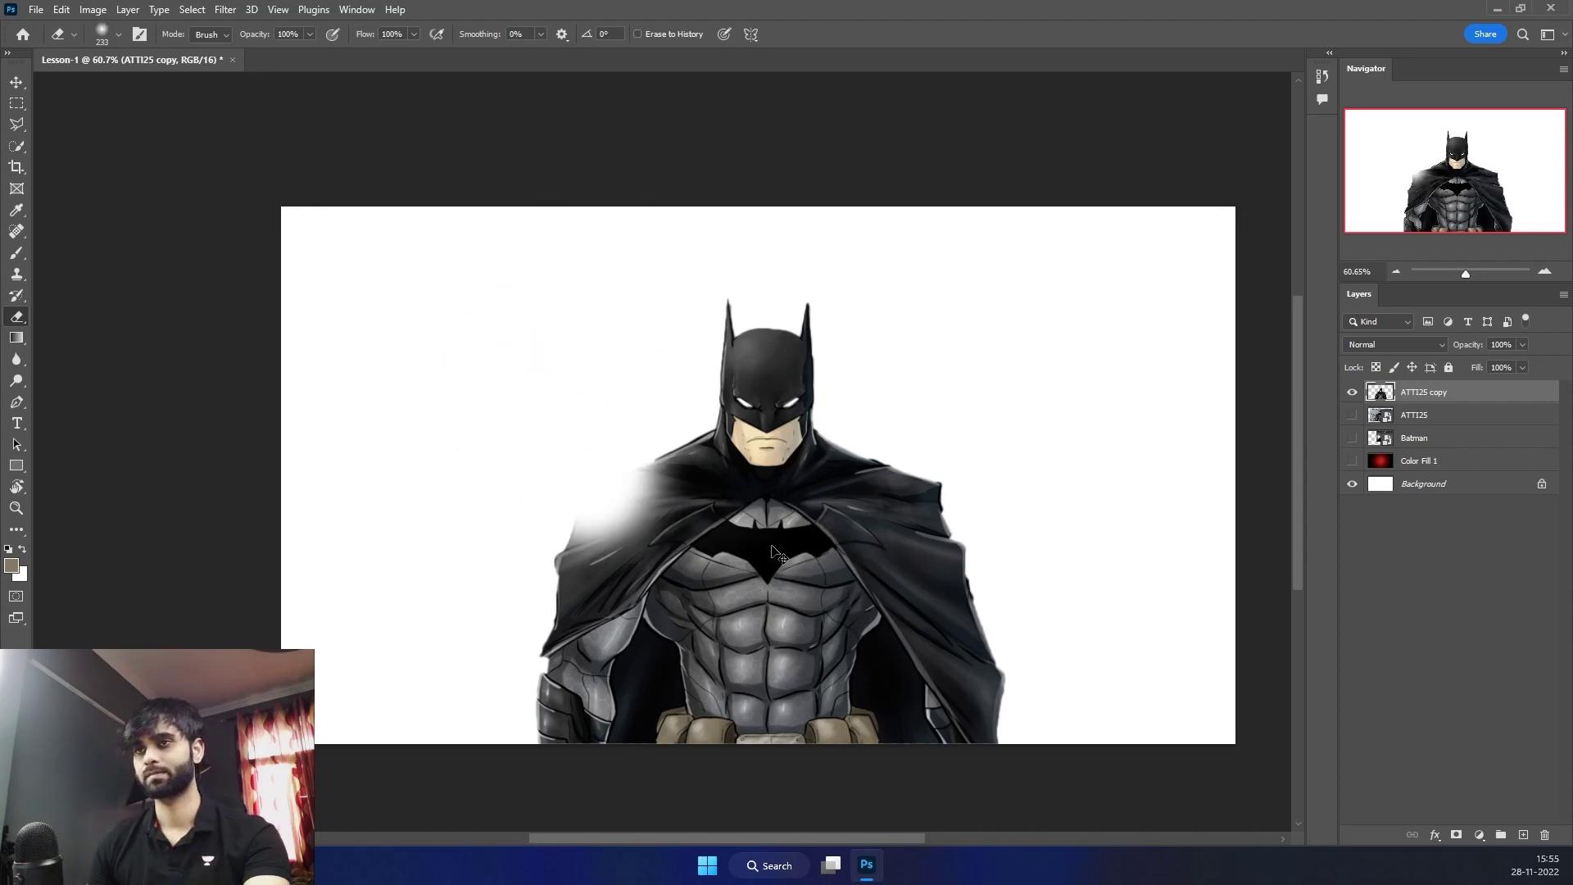
key(ctrl+z)
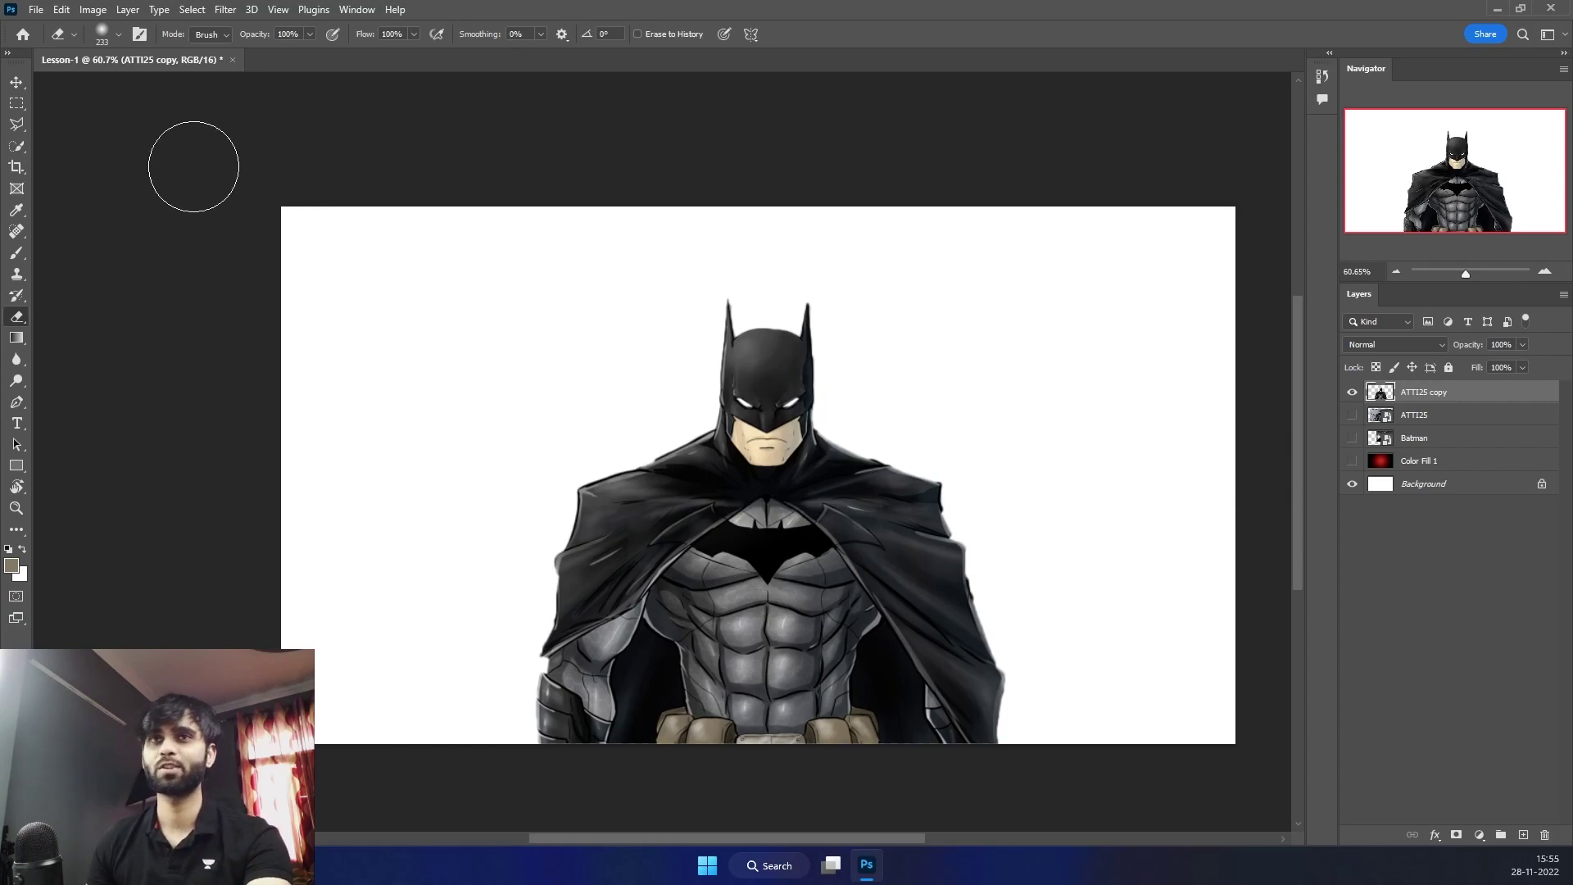
click(119, 35)
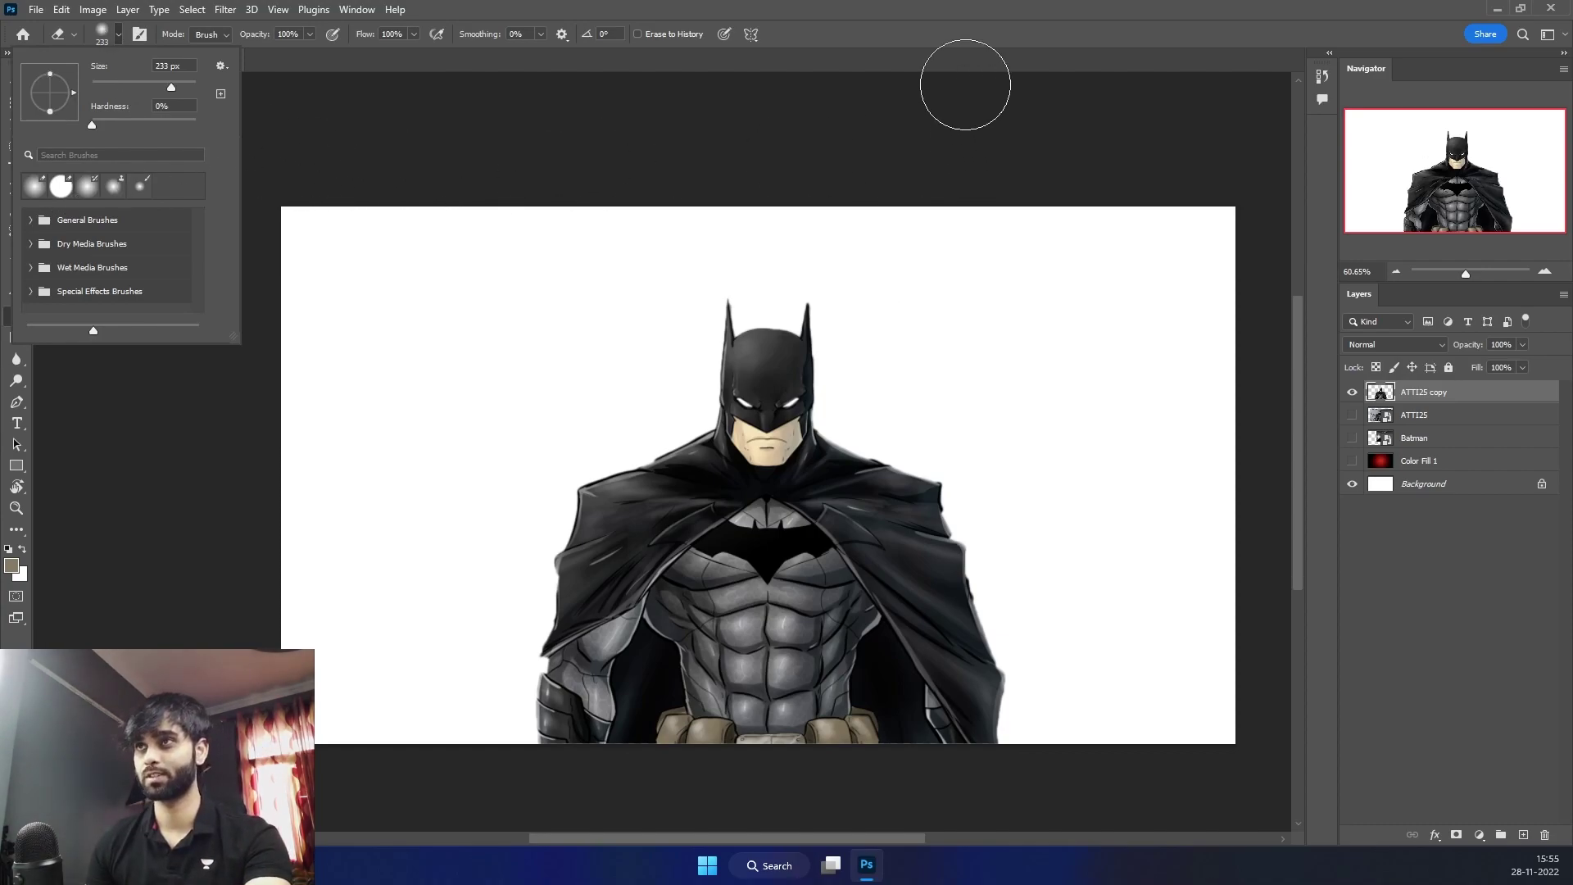
click(4, 418)
Try blurring the outer edge of Batman's cape on the ATTI25 copy layer with a 62 px Blur brush, and undo it
click(17, 360)
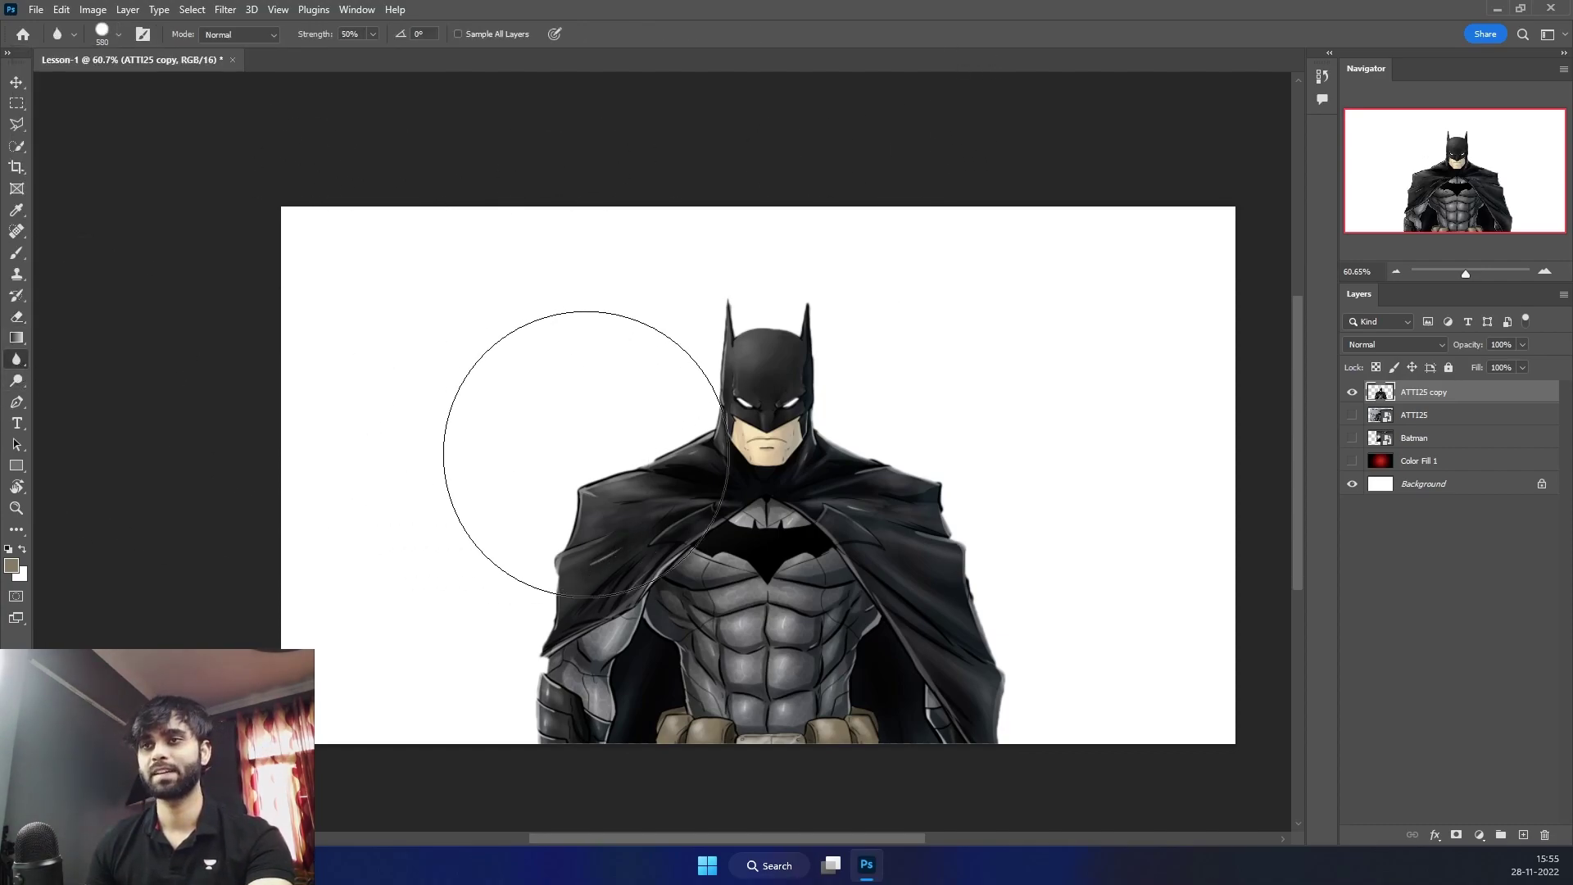
alt+right_click(579, 475)
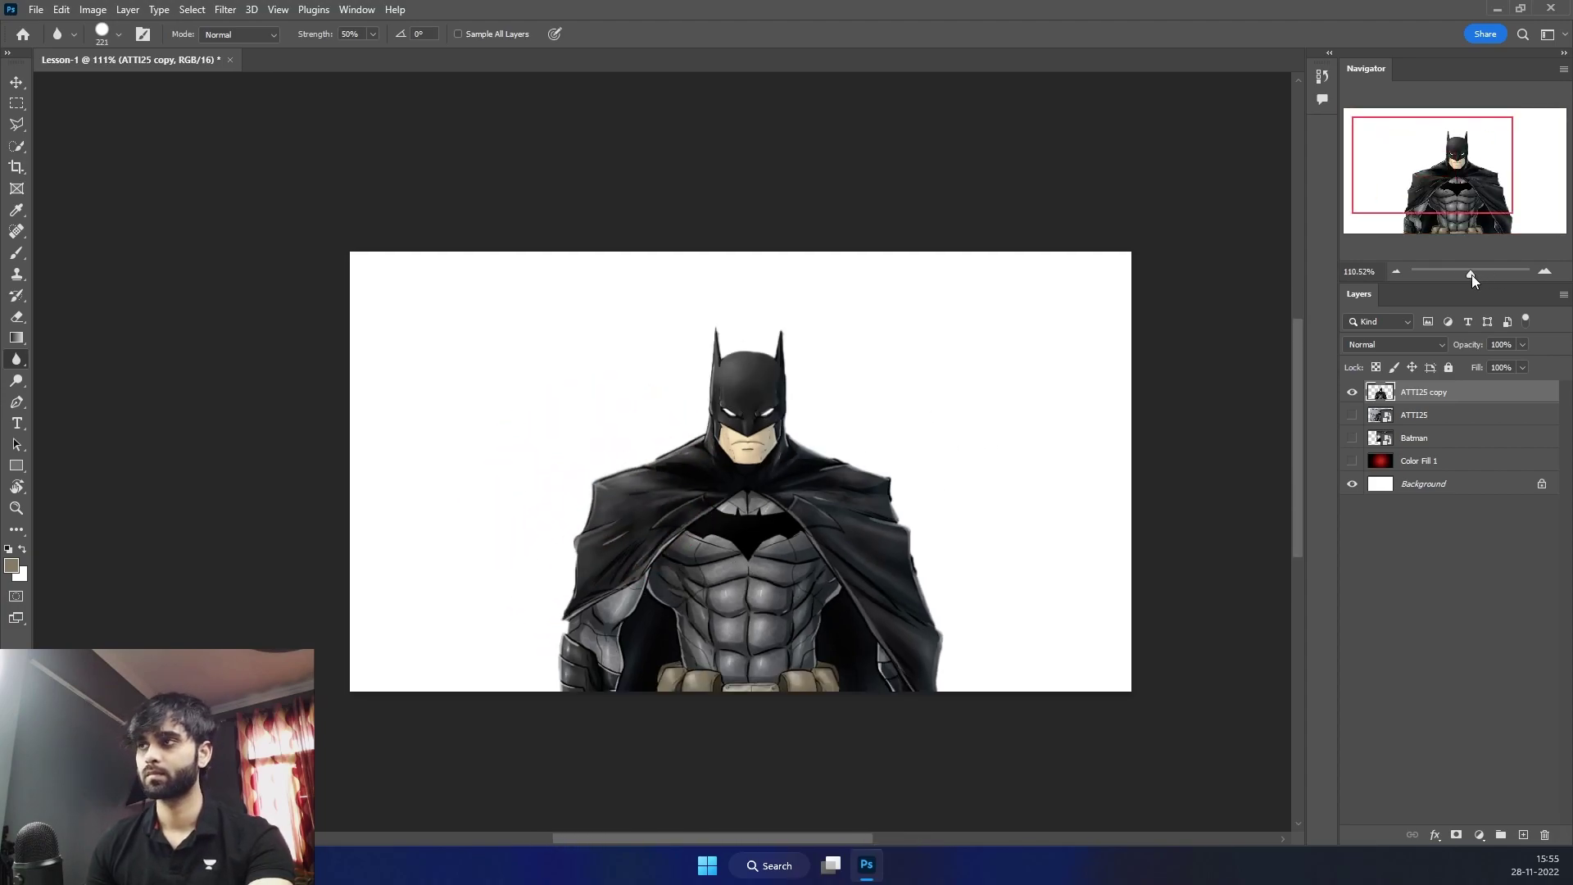
scroll(597, 456, up, 5)
alt+right_click(469, 441)
mouse_move(432, 554)
mouse_down()
mouse_move(421, 568)
mouse_move(442, 554)
mouse_move(447, 610)
mouse_move(551, 467)
mouse_move(723, 415)
mouse_move(684, 421)
mouse_move(683, 481)
mouse_up()
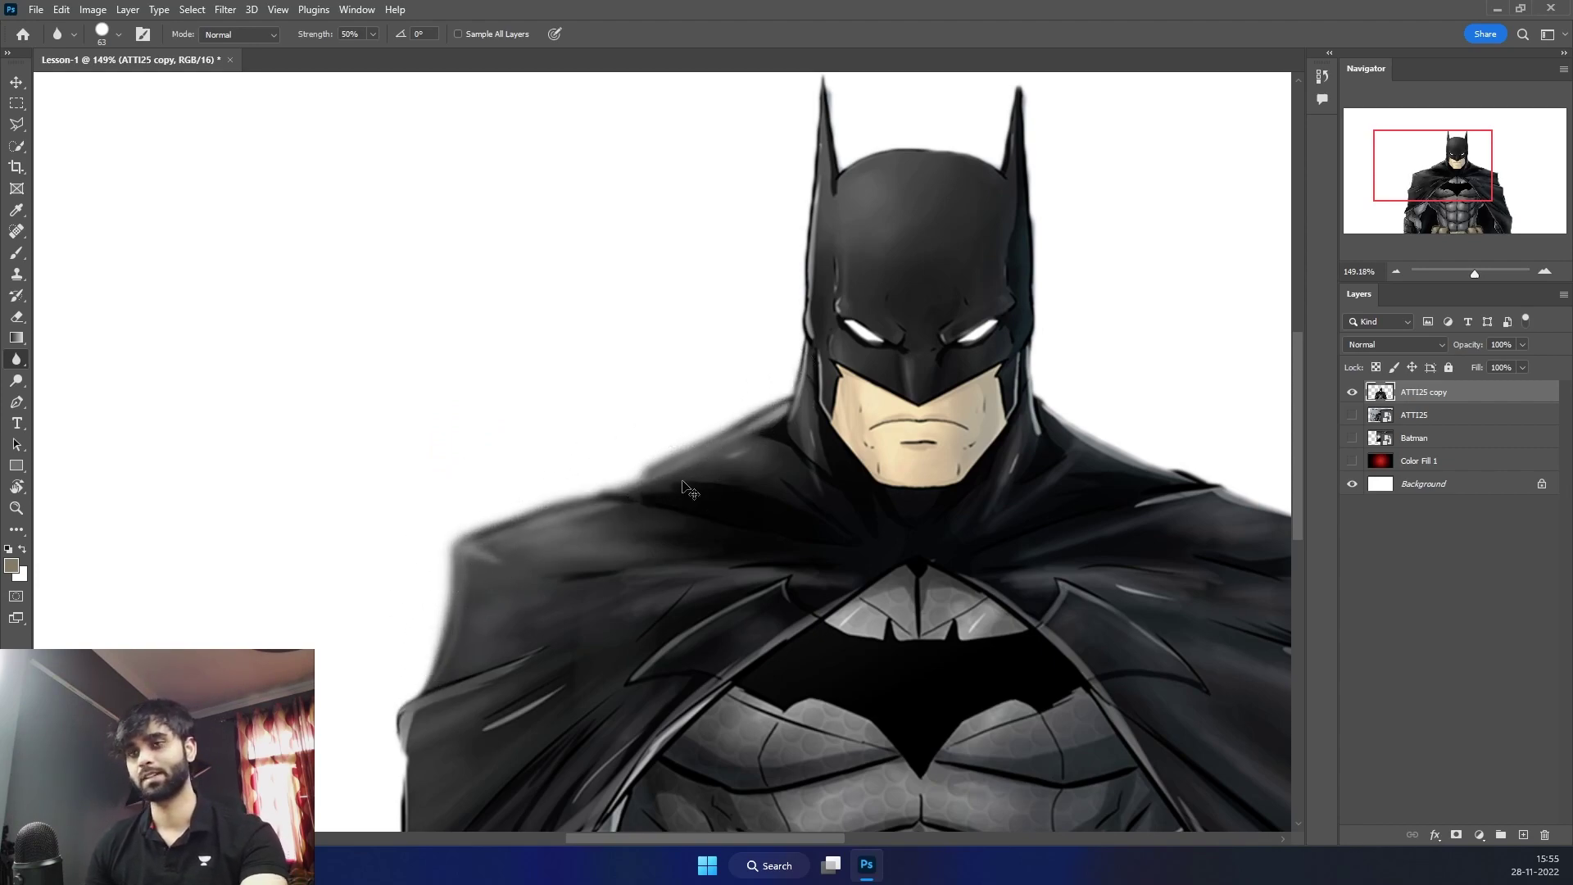
scroll(682, 481, down, 1)
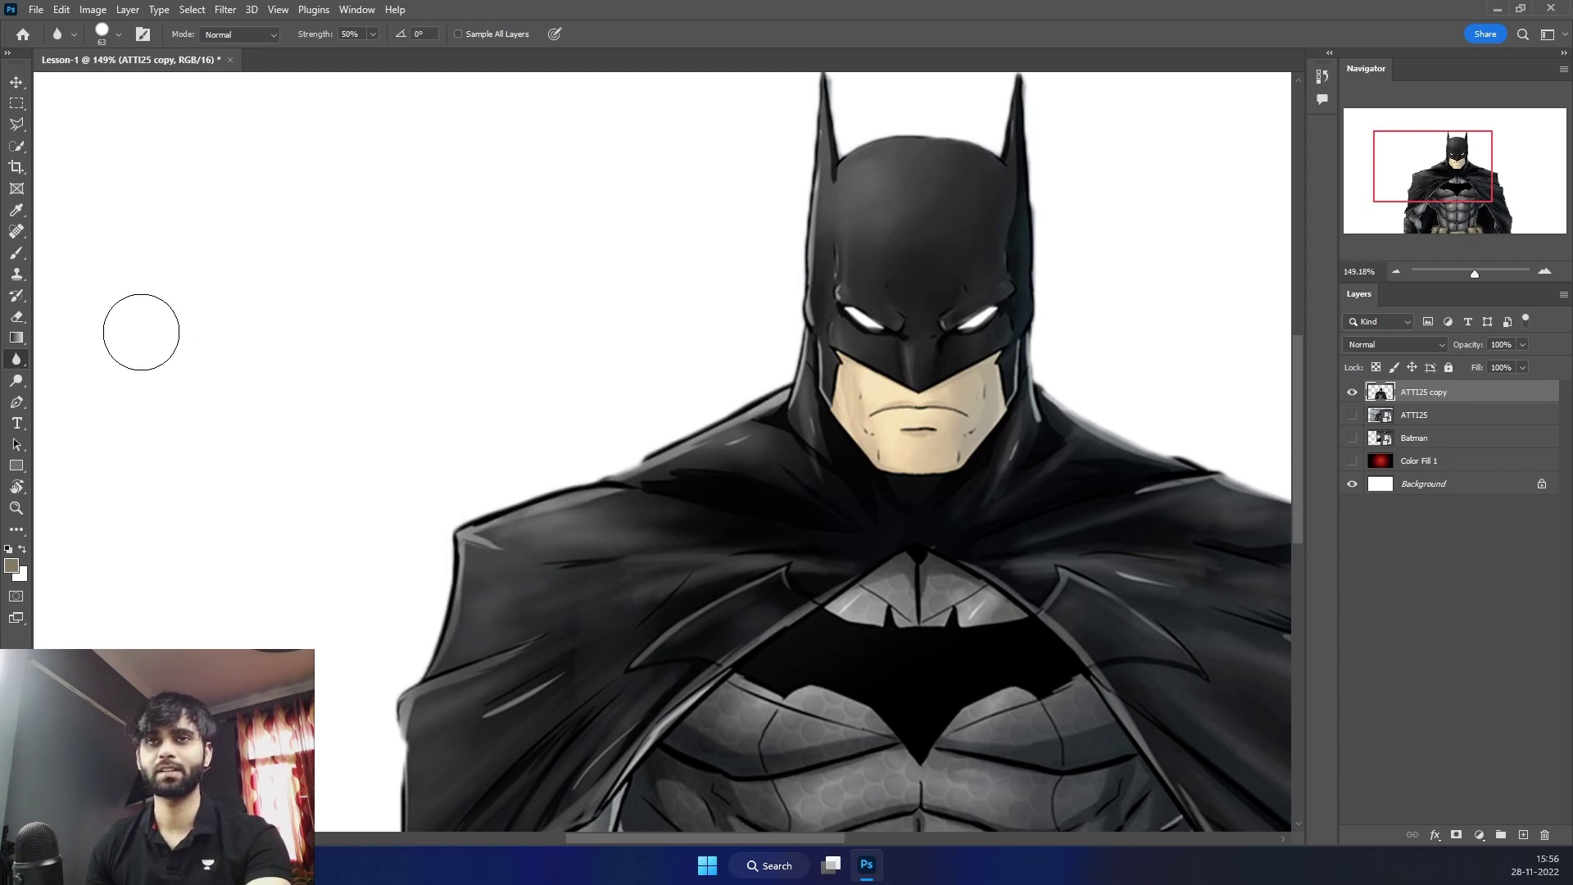
Smudge the cape's left shoulder outward and upward on the ATTI25 copy layer with a soft 93 px brush
right_click(22, 363)
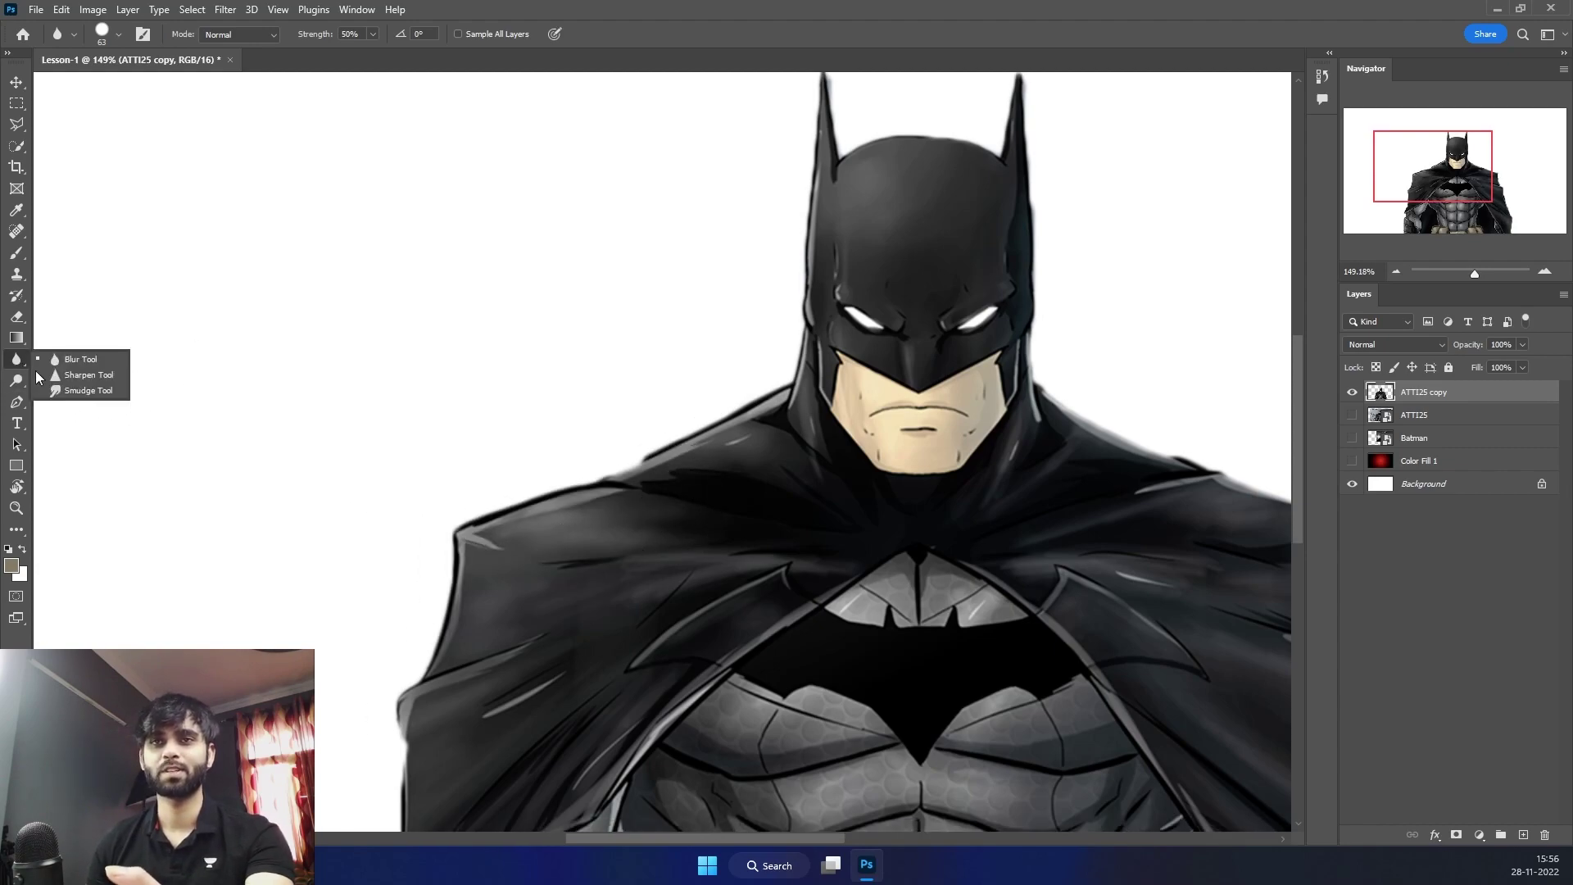
alt+right_click(442, 514)
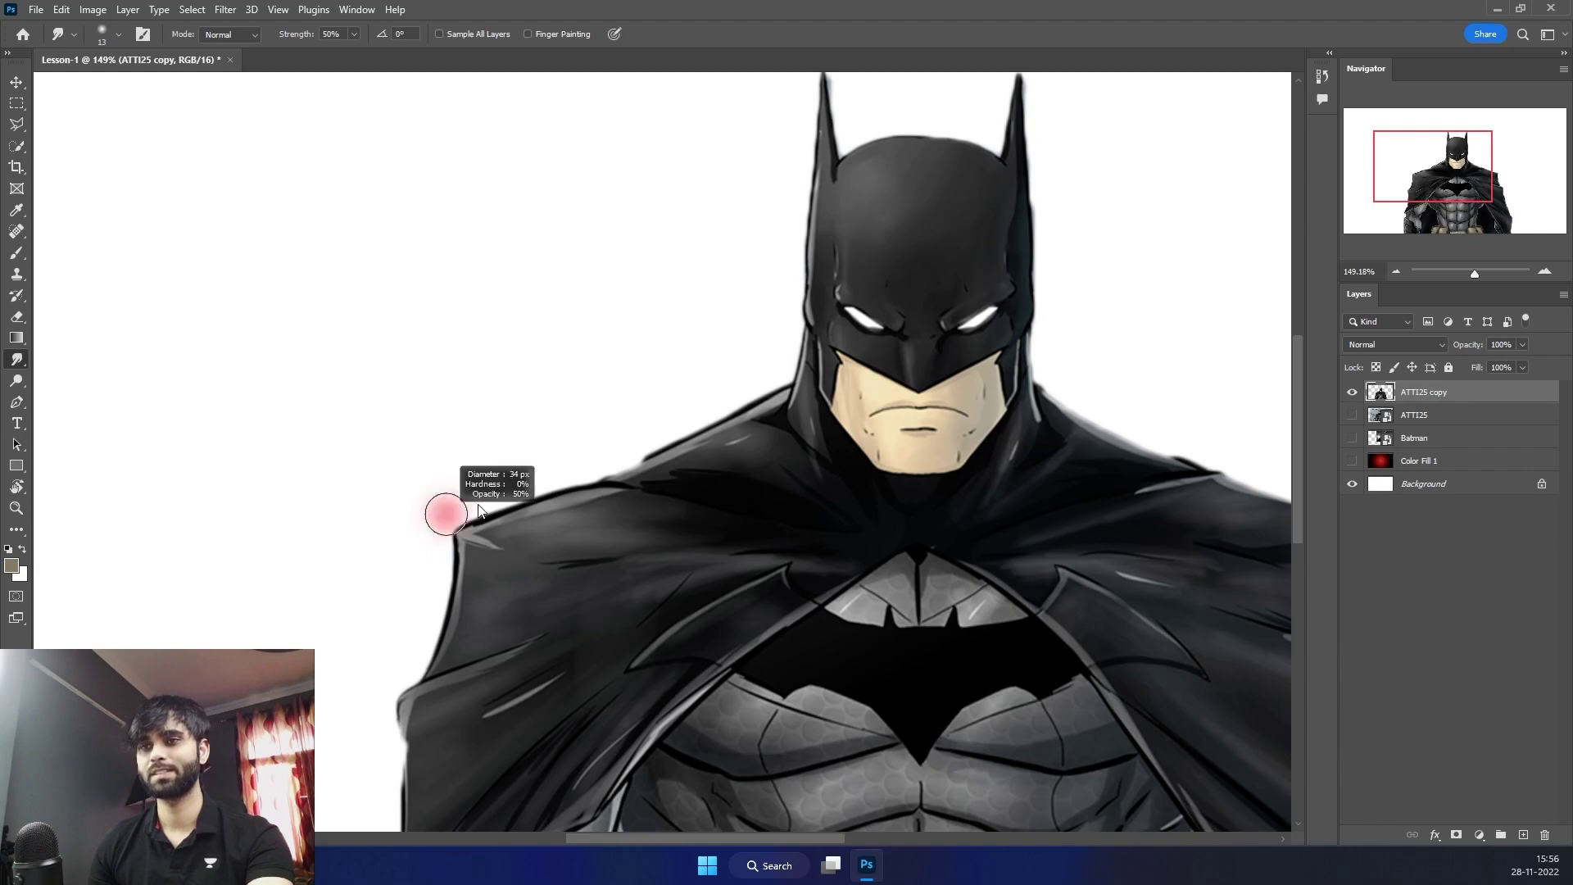
mouse_move(462, 521)
mouse_down()
mouse_move(477, 493)
mouse_move(707, 389)
mouse_move(645, 410)
mouse_move(650, 458)
mouse_move(677, 383)
mouse_move(601, 380)
mouse_move(591, 496)
mouse_move(596, 230)
mouse_move(322, 300)
mouse_up()
scroll(615, 434, down, 4)
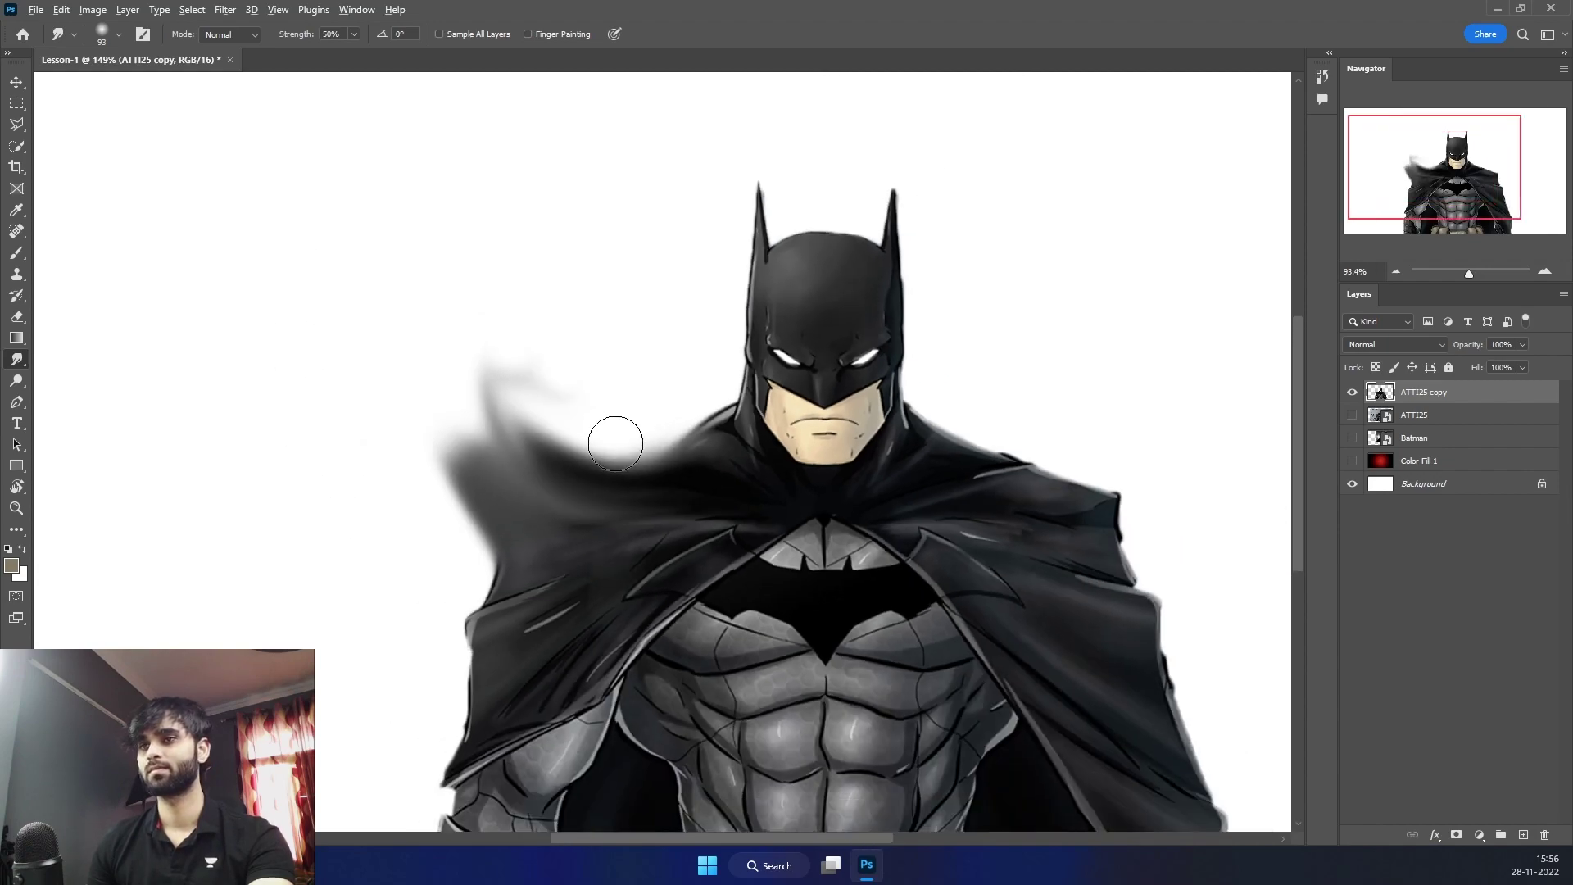
Smudge both cape shoulders into outward-pointing tips and soften the cape's lower outer edges
mouse_move(898, 464)
mouse_down()
mouse_move(906, 520)
mouse_move(1130, 260)
mouse_move(1046, 446)
mouse_up()
mouse_move(938, 476)
mouse_down()
mouse_move(951, 434)
mouse_move(1069, 413)
mouse_move(916, 452)
mouse_move(1051, 383)
mouse_move(954, 465)
mouse_move(1033, 410)
mouse_move(953, 485)
mouse_move(996, 450)
mouse_up()
mouse_move(533, 426)
mouse_down()
mouse_move(464, 358)
mouse_move(512, 393)
mouse_move(455, 414)
mouse_move(496, 451)
mouse_move(449, 411)
mouse_up()
mouse_move(955, 467)
mouse_down()
mouse_move(1075, 489)
mouse_move(1065, 454)
mouse_move(951, 495)
mouse_up()
drag(635, 450, 555, 425)
scroll(554, 425, down, 1)
mouse_move(512, 504)
mouse_down()
mouse_move(450, 618)
mouse_move(478, 672)
mouse_up()
mouse_move(1078, 497)
mouse_down()
mouse_move(1081, 653)
mouse_move(1116, 800)
mouse_move(1098, 770)
mouse_up()
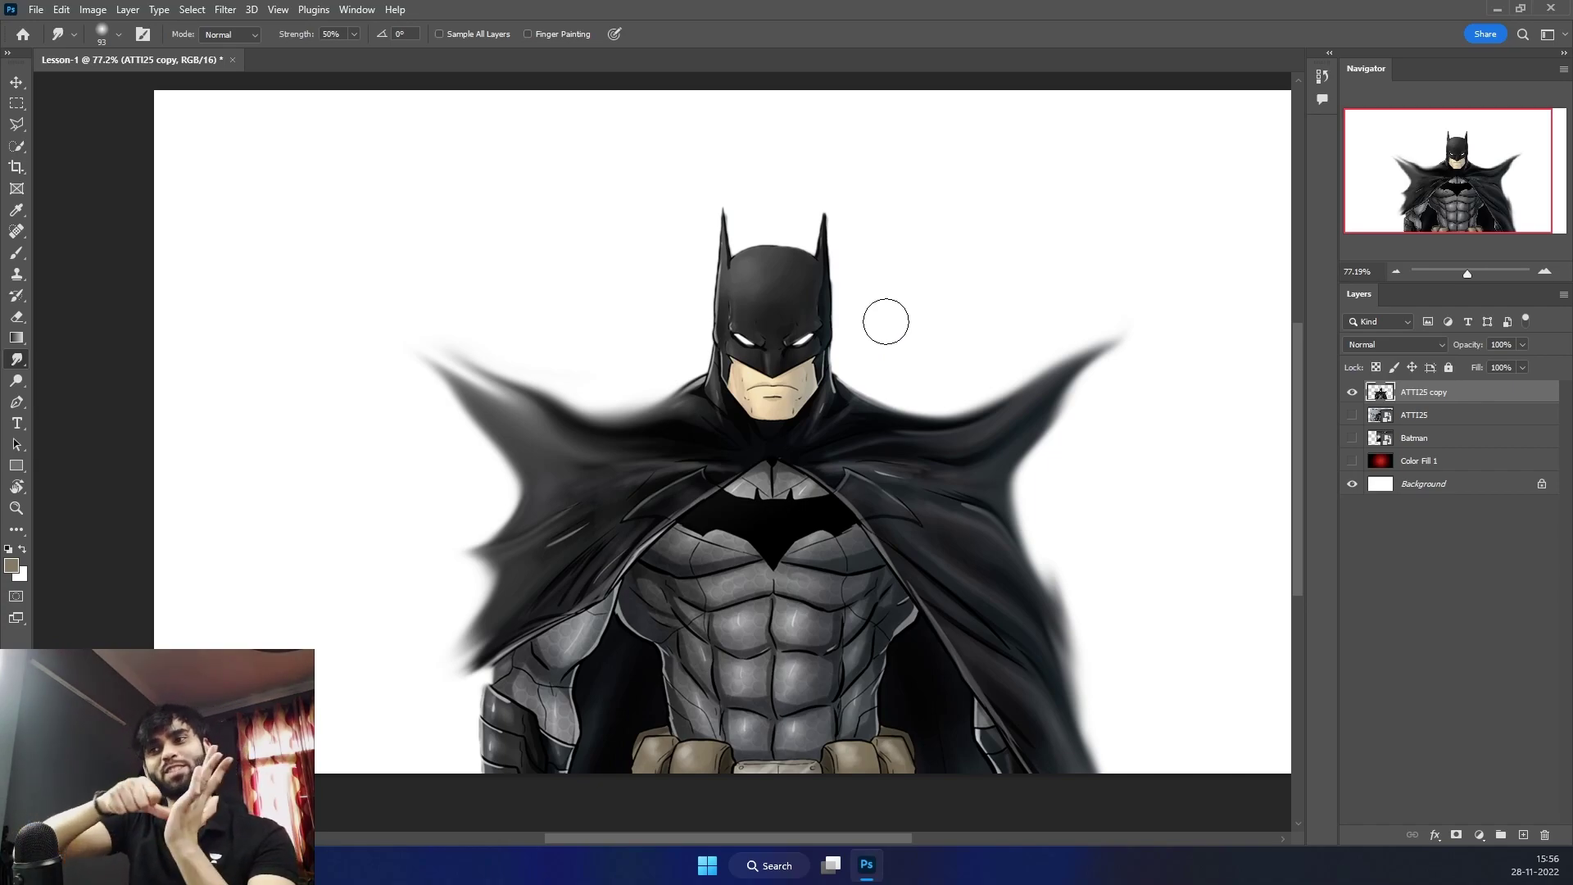
Try sharpening Batman's head with a 251 px Sharpen brush, and undo the strokes
click(24, 359)
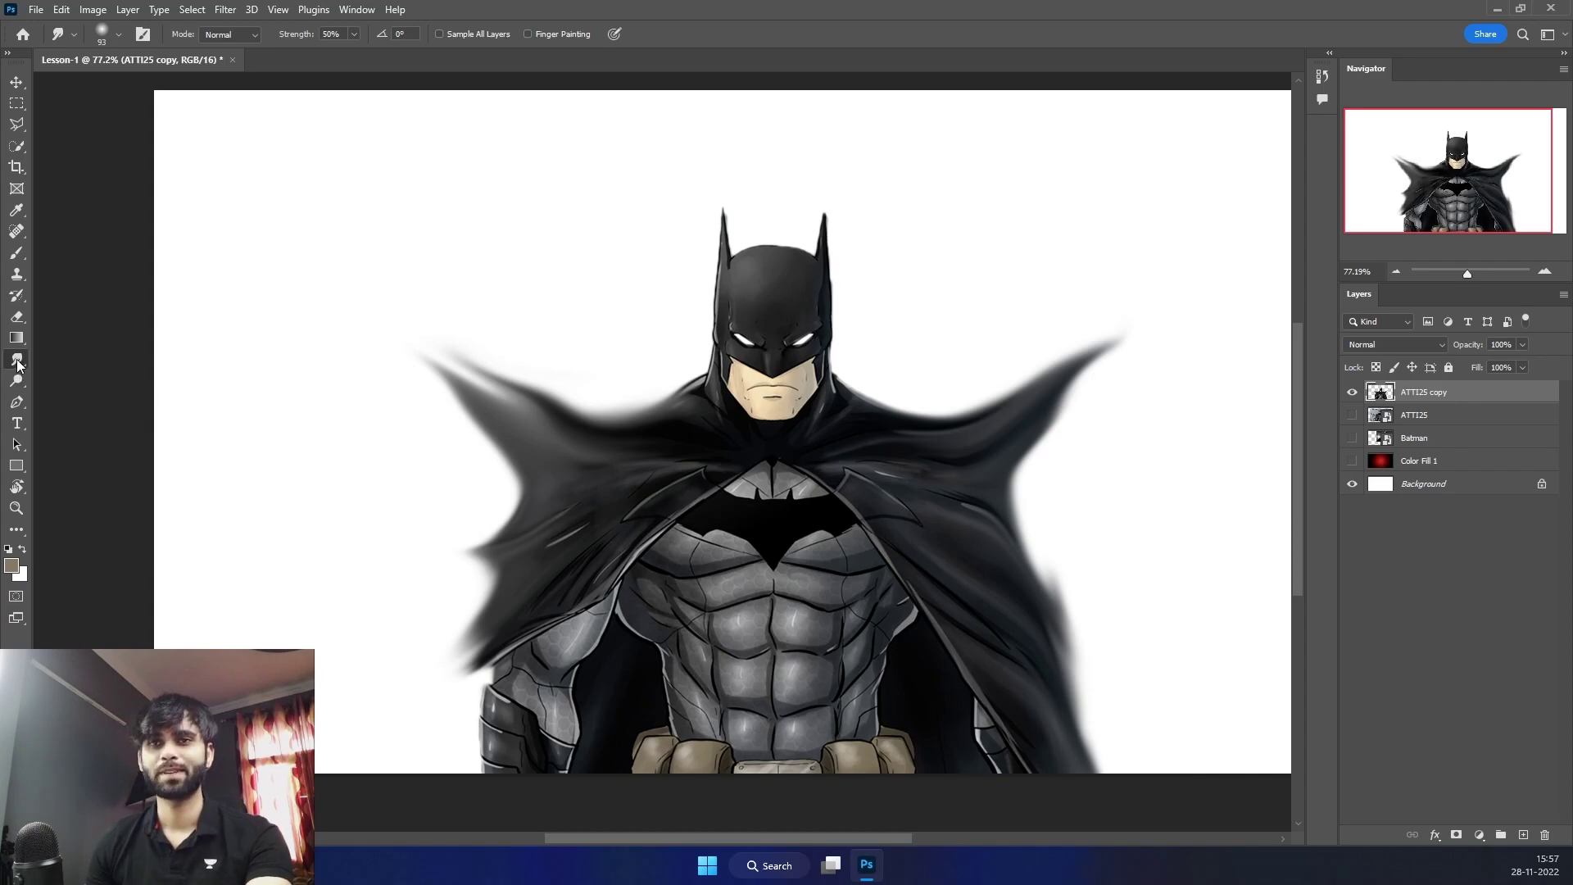
right_click(25, 367)
click(74, 374)
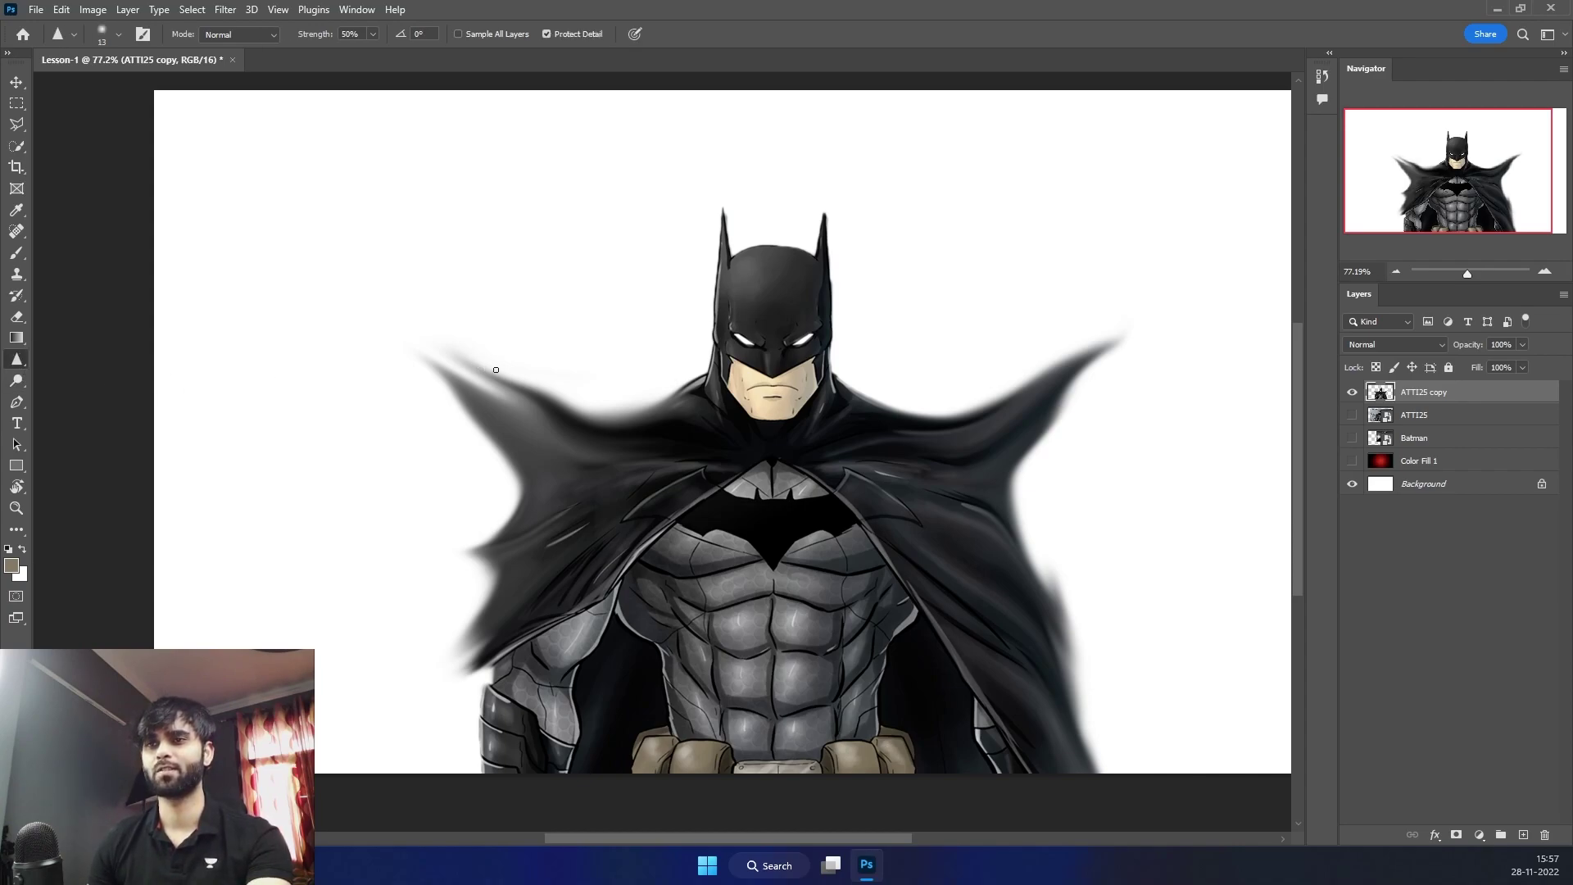
drag(538, 391, 565, 389)
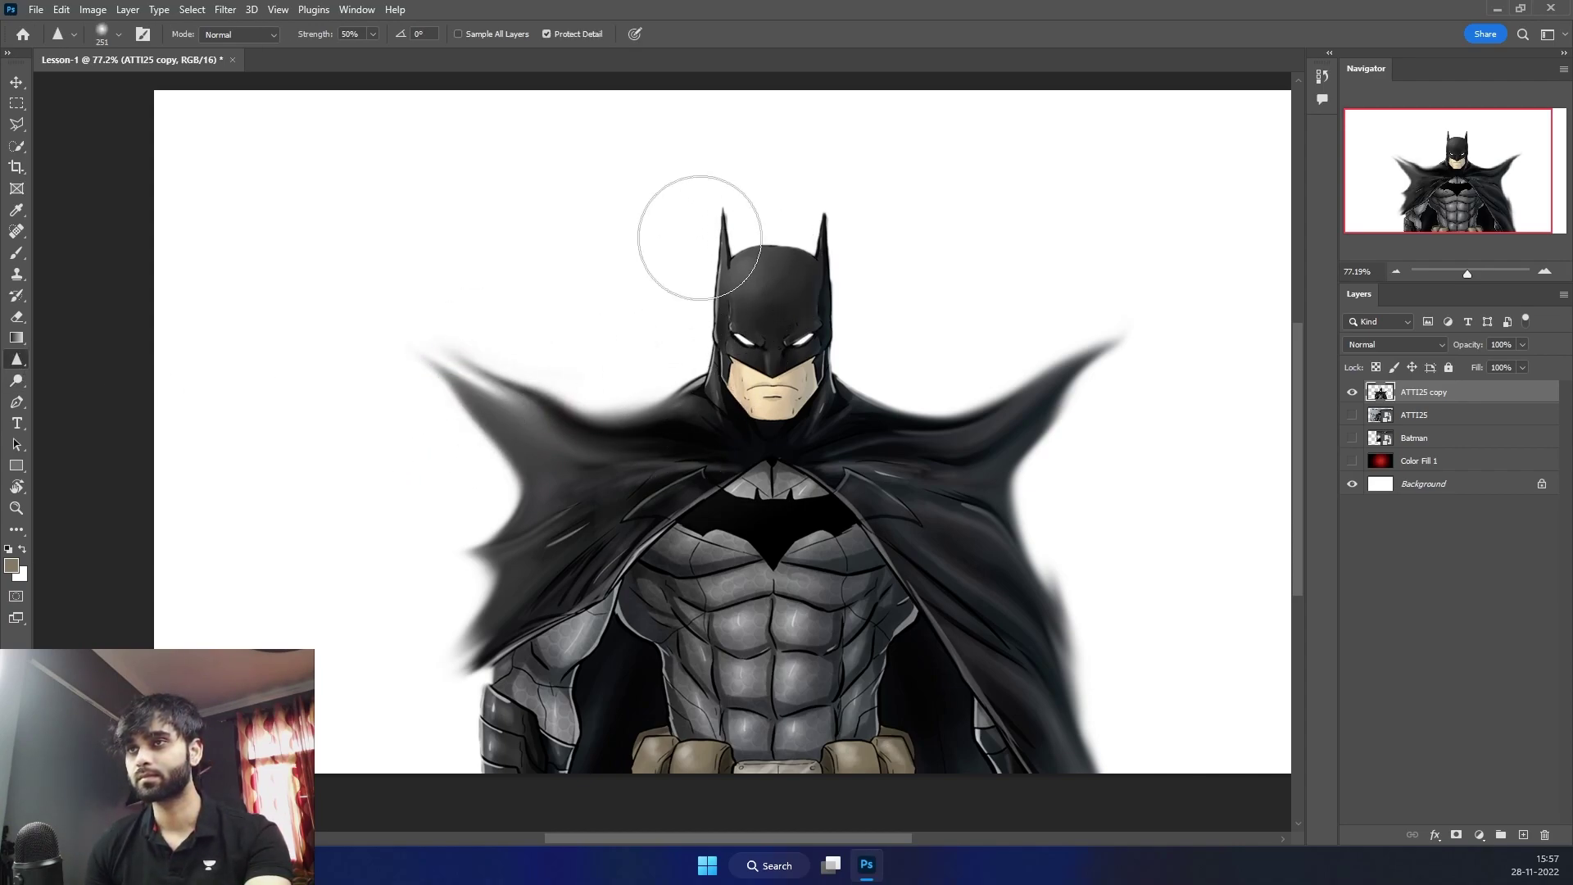
mouse_move(740, 288)
mouse_down()
mouse_move(741, 348)
mouse_move(786, 248)
mouse_move(811, 361)
mouse_up()
click(1480, 272)
drag(1450, 176, 1459, 150)
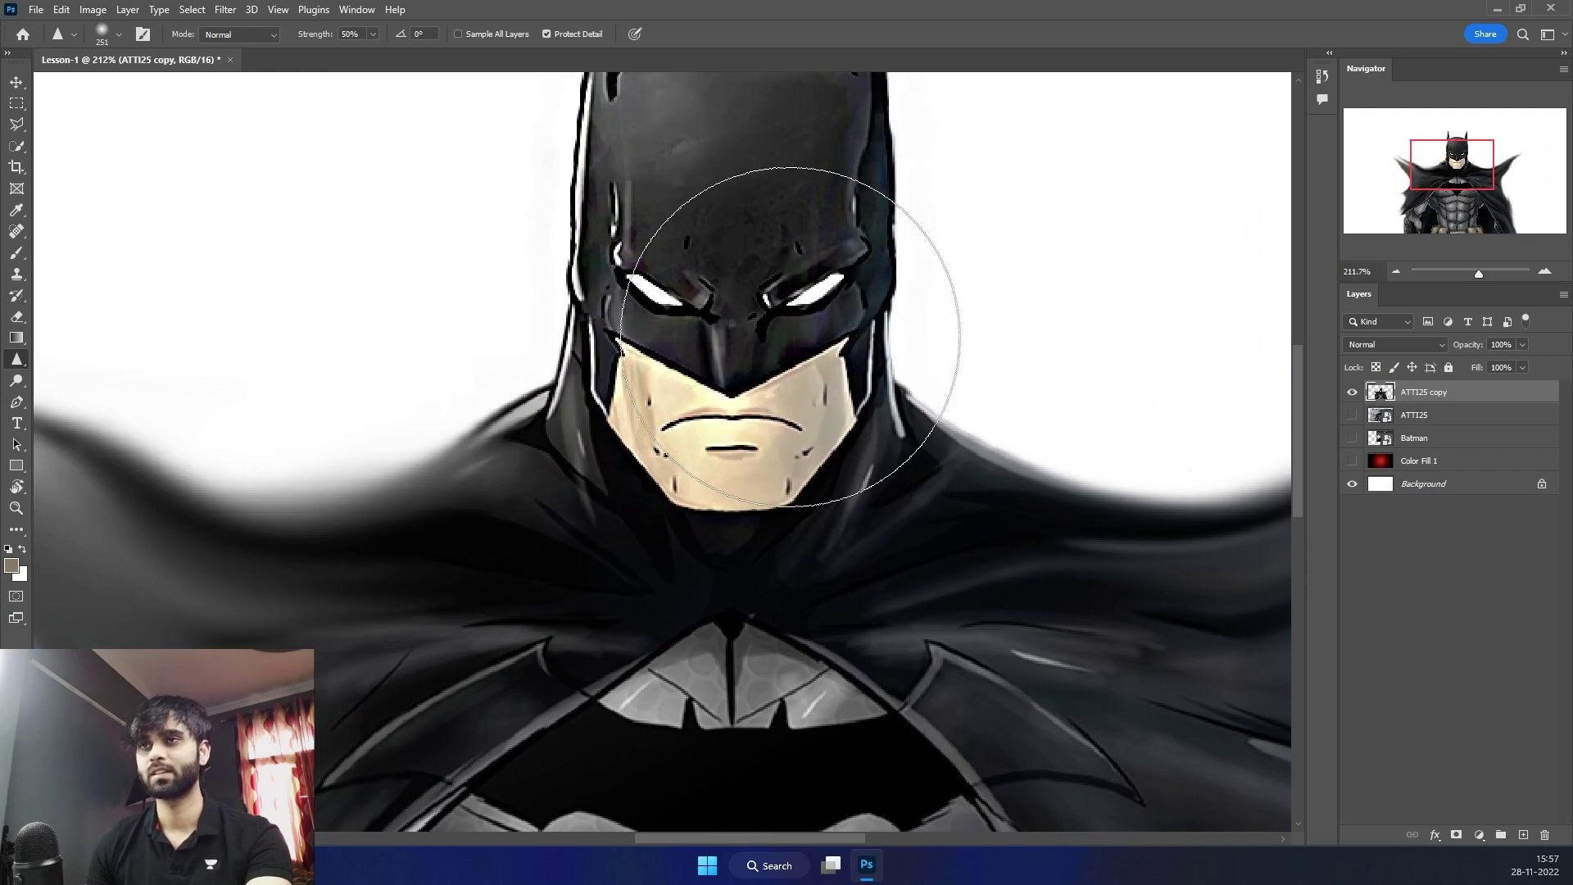
key(ctrl+z)
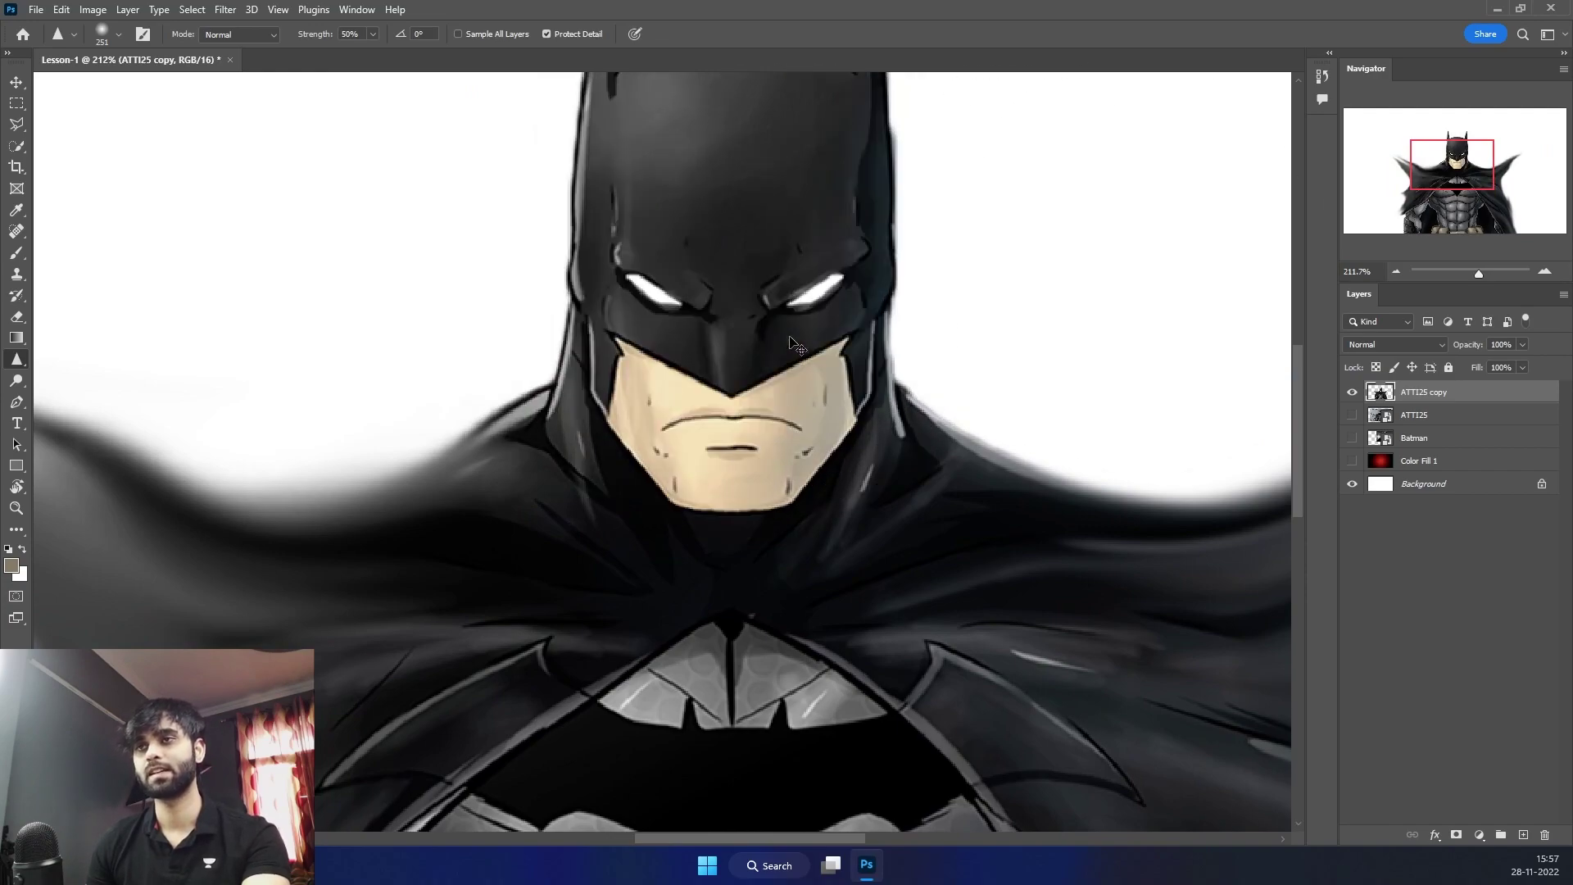
Try sharpening Batman's eyes, nose and mouth area with a 92 px brush, and undo it
alt+right_click(811, 295)
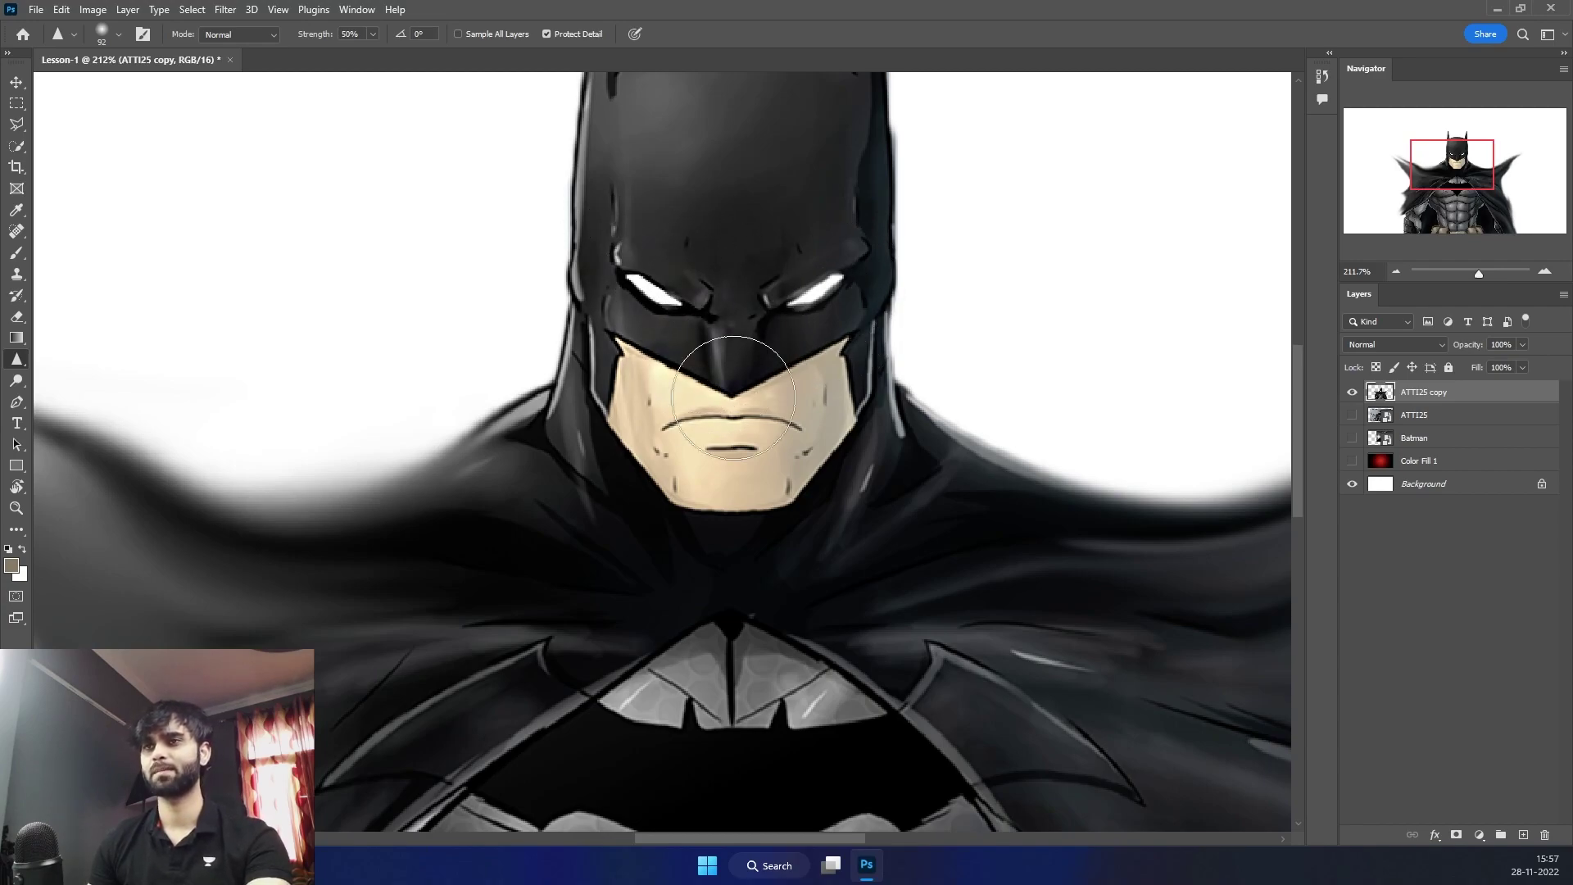
mouse_move(763, 403)
mouse_down()
mouse_move(746, 364)
mouse_move(750, 418)
mouse_move(662, 405)
mouse_move(770, 328)
mouse_up()
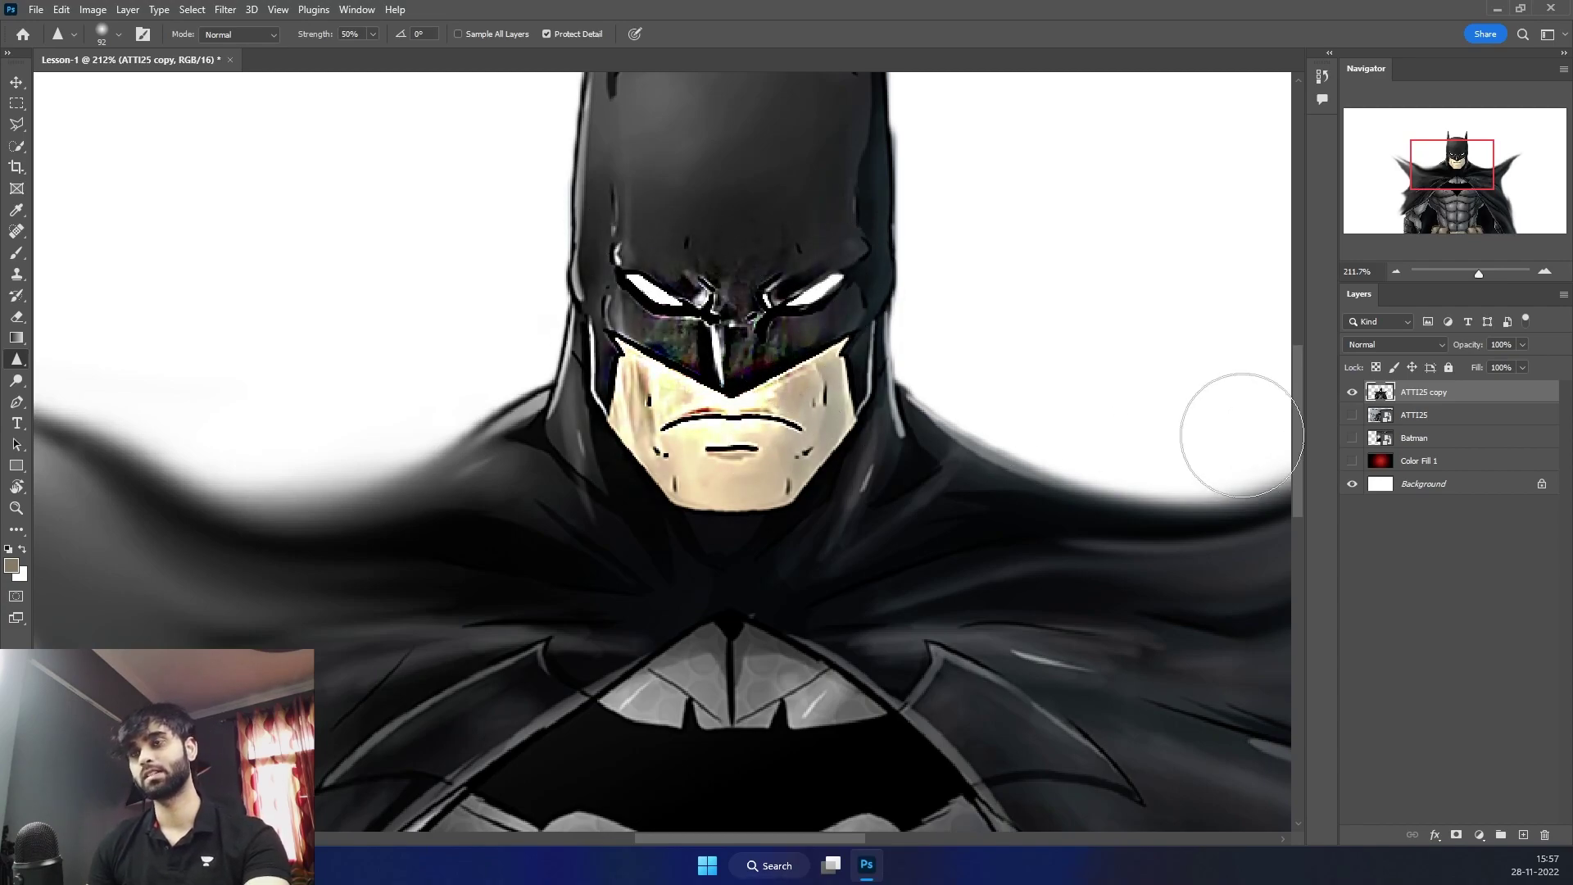
key(ctrl+z)
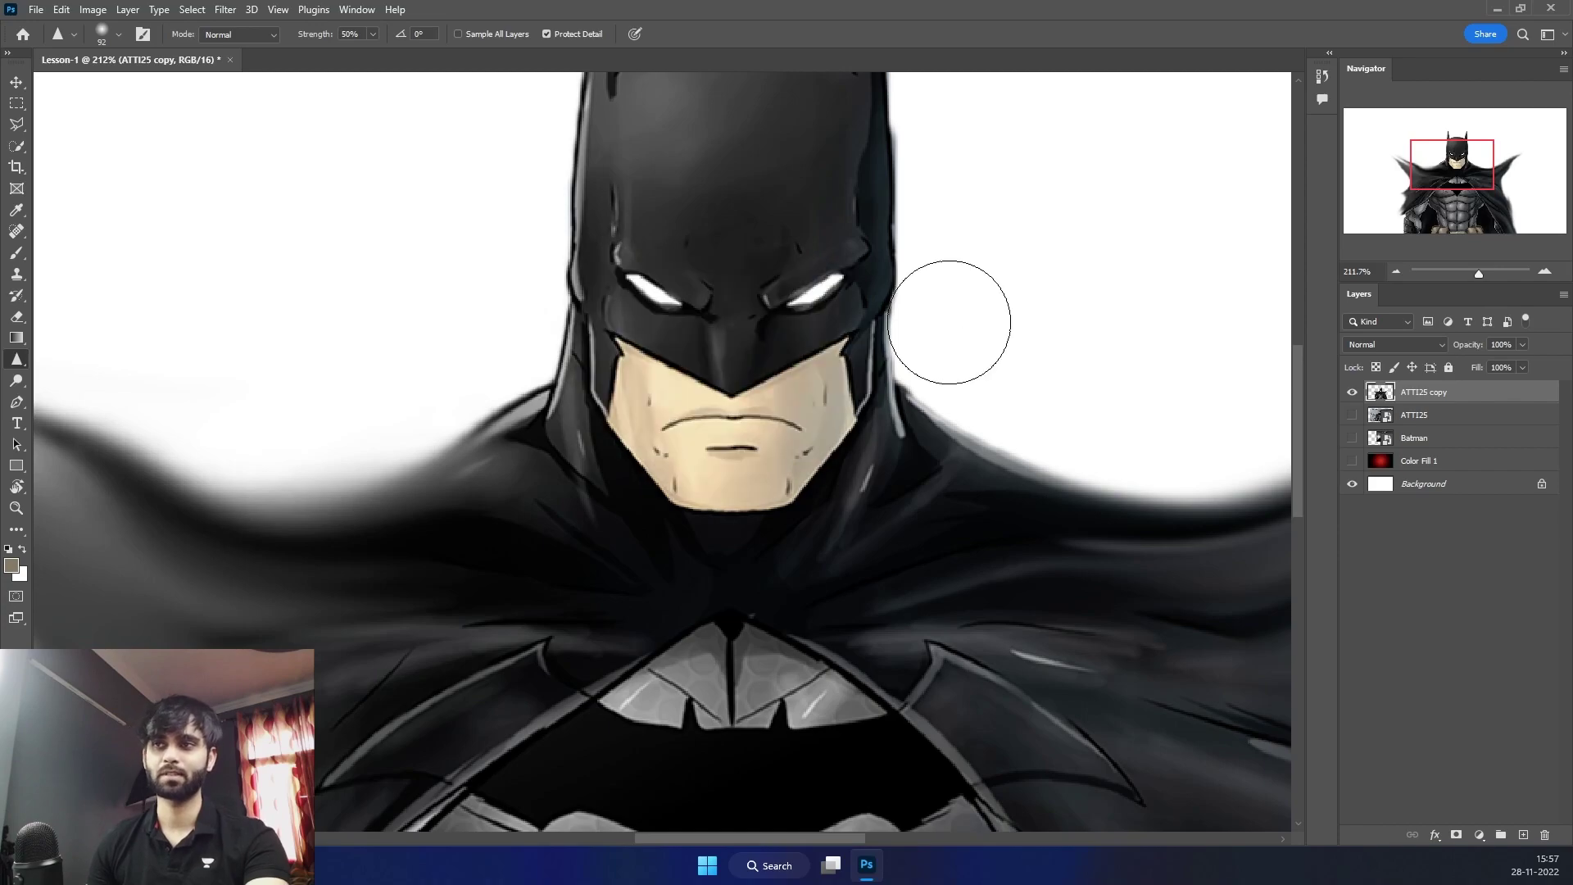
Activate the Dodge tool with midtones range and 50% exposure, and reduce its brush to 25 px over Batman's cheek
click(14, 391)
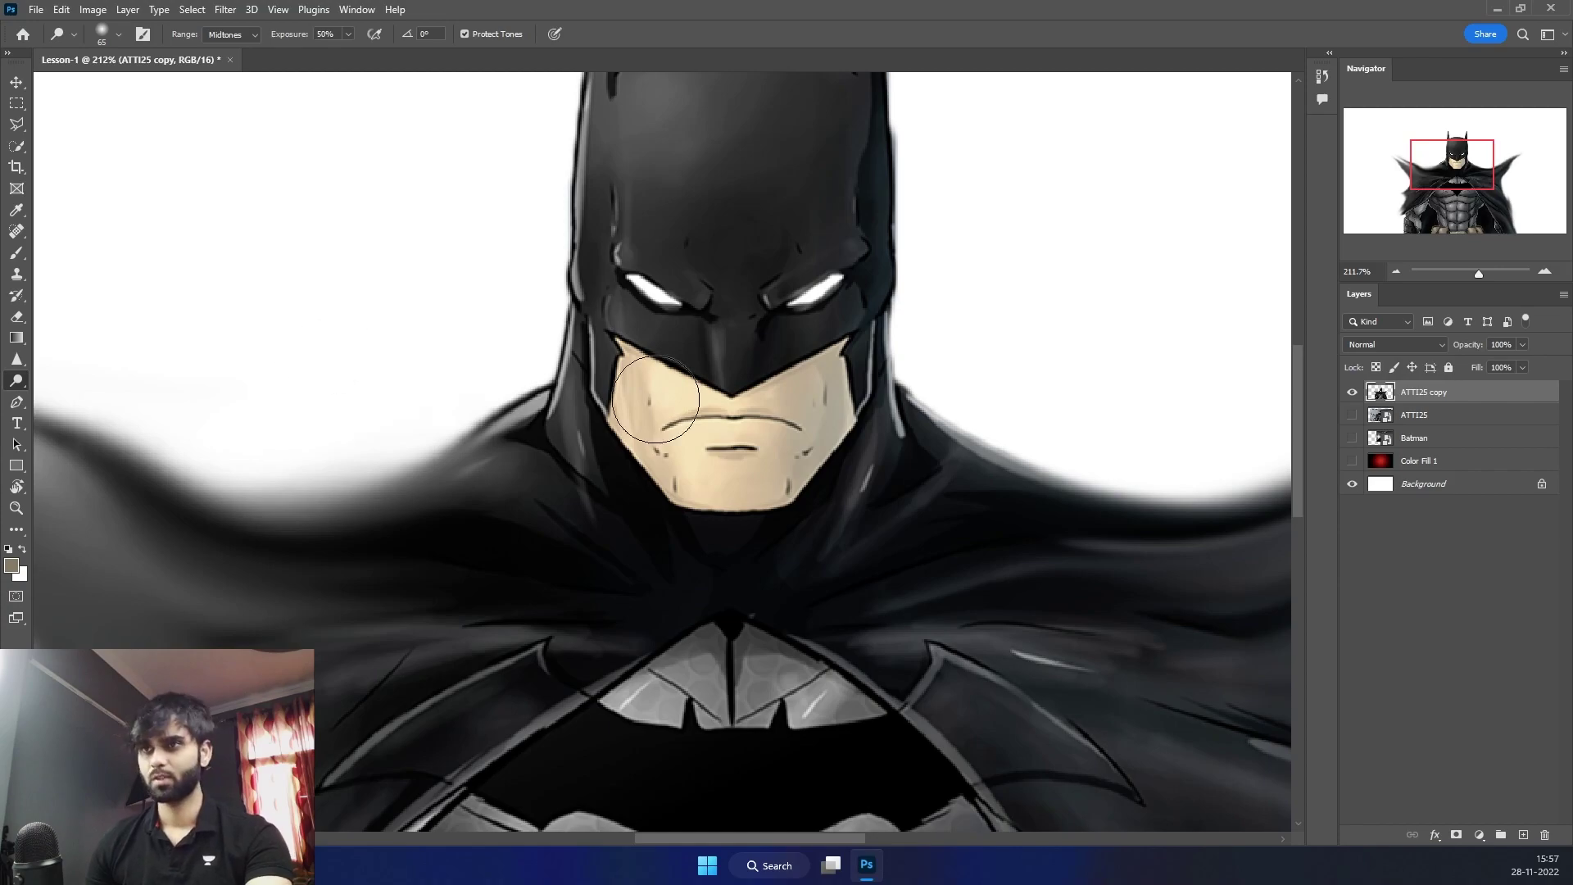
key(bracketleft)
key(bracketleft)
key(bracketleft)
key(bracketleft)
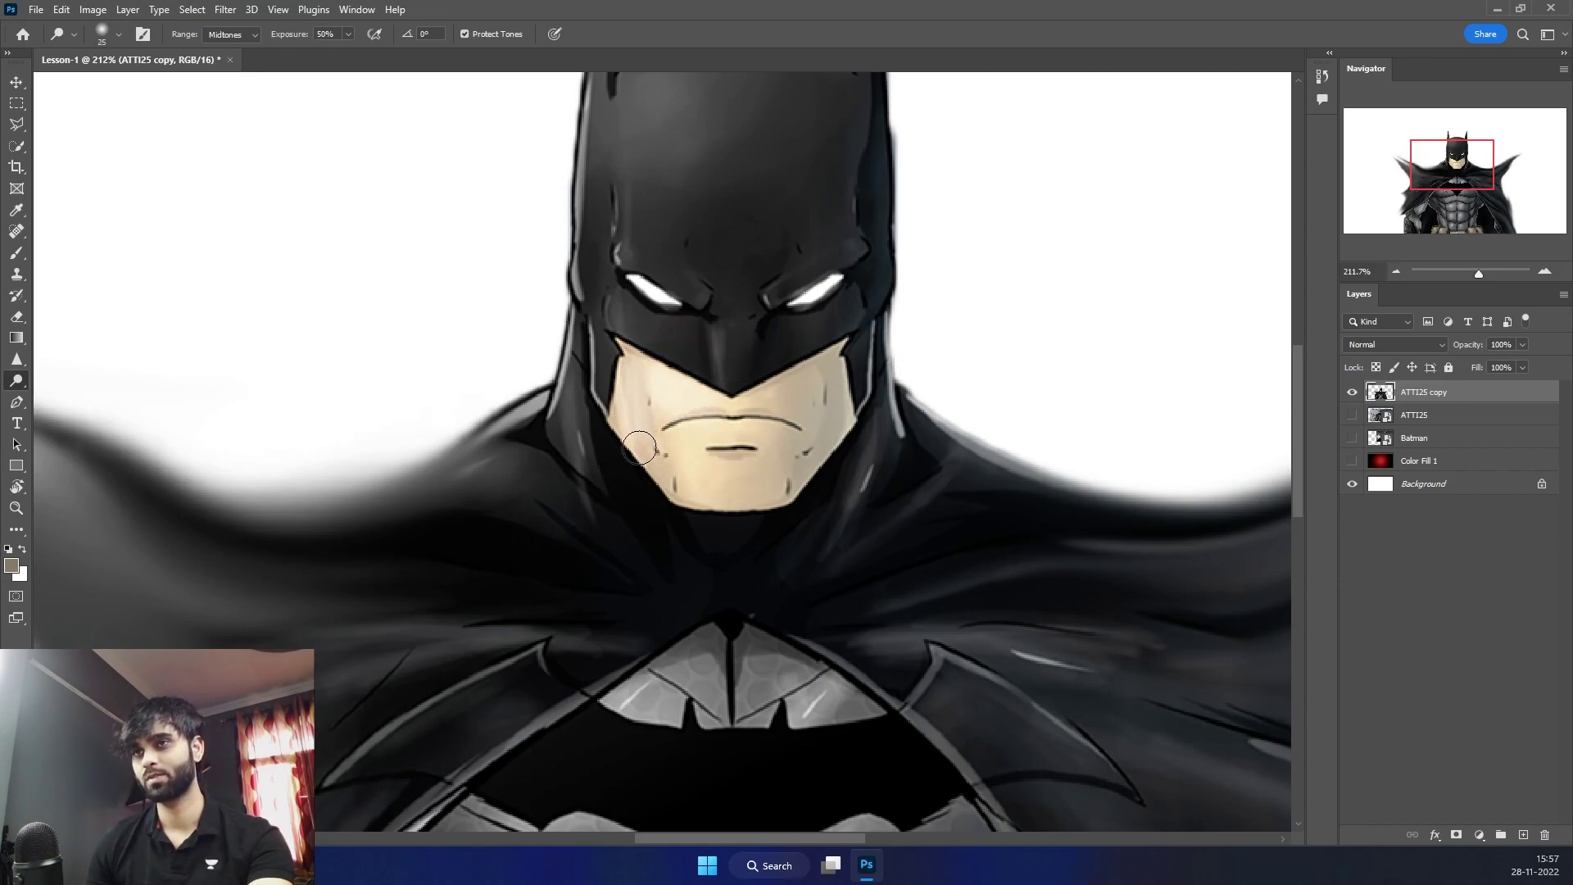
Darken the right side of Batman's cheek and chin with a small Burn brush at 50% exposure on midtones
right_click(16, 380)
click(69, 392)
key(bracketleft)
key(bracketleft)
key(bracketleft)
key(bracketleft)
mouse_move(774, 405)
mouse_down()
mouse_move(818, 370)
mouse_move(830, 386)
mouse_move(811, 460)
mouse_move(775, 456)
mouse_move(785, 495)
mouse_up()
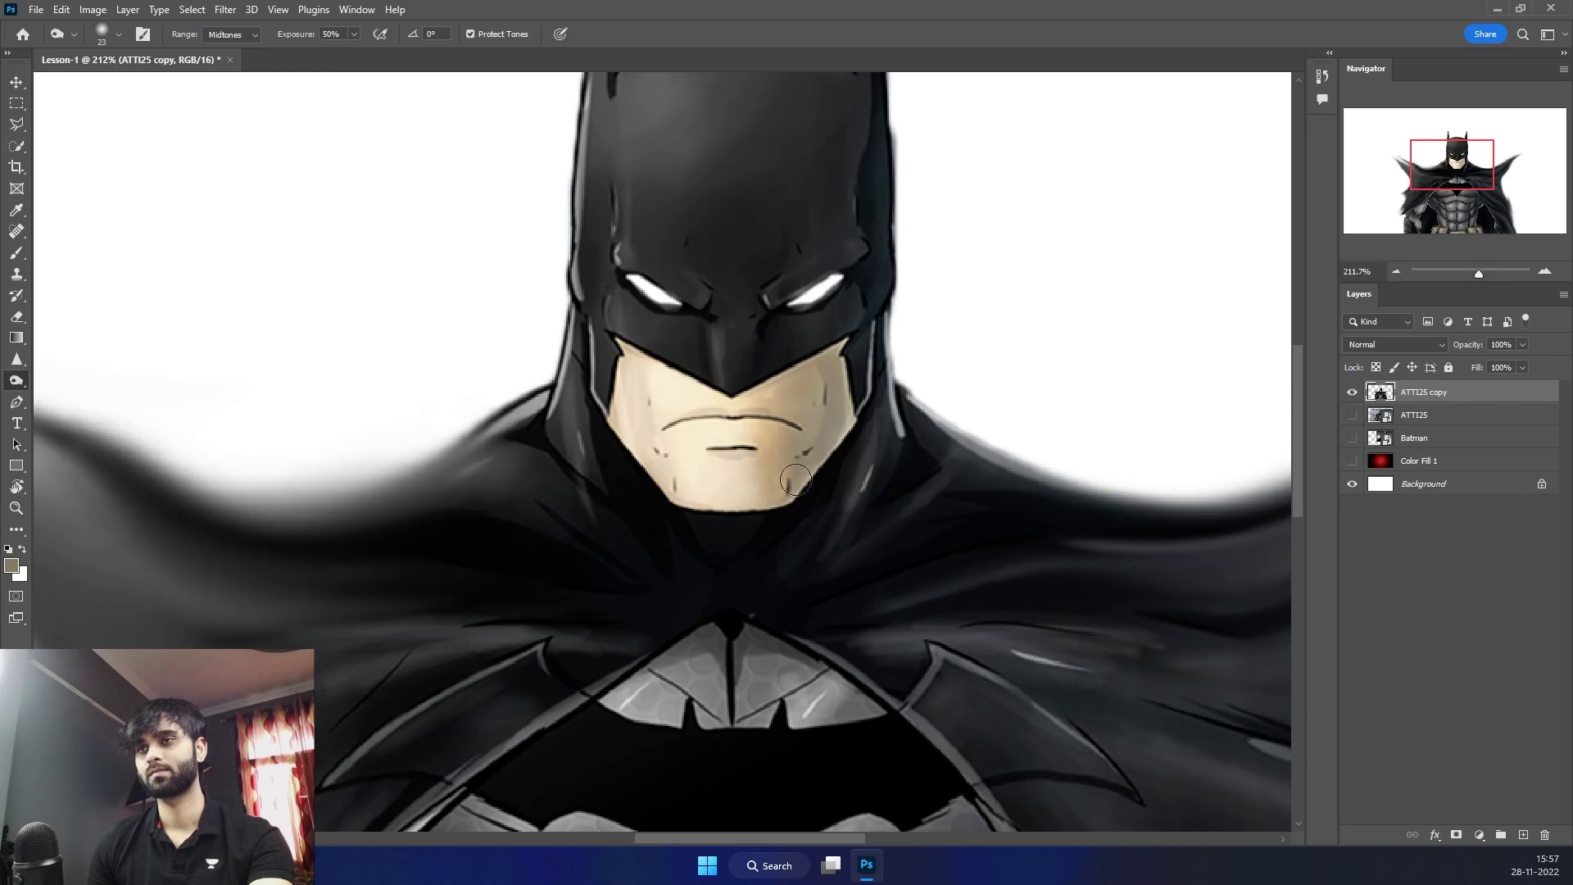
scroll(771, 364, right, 1)
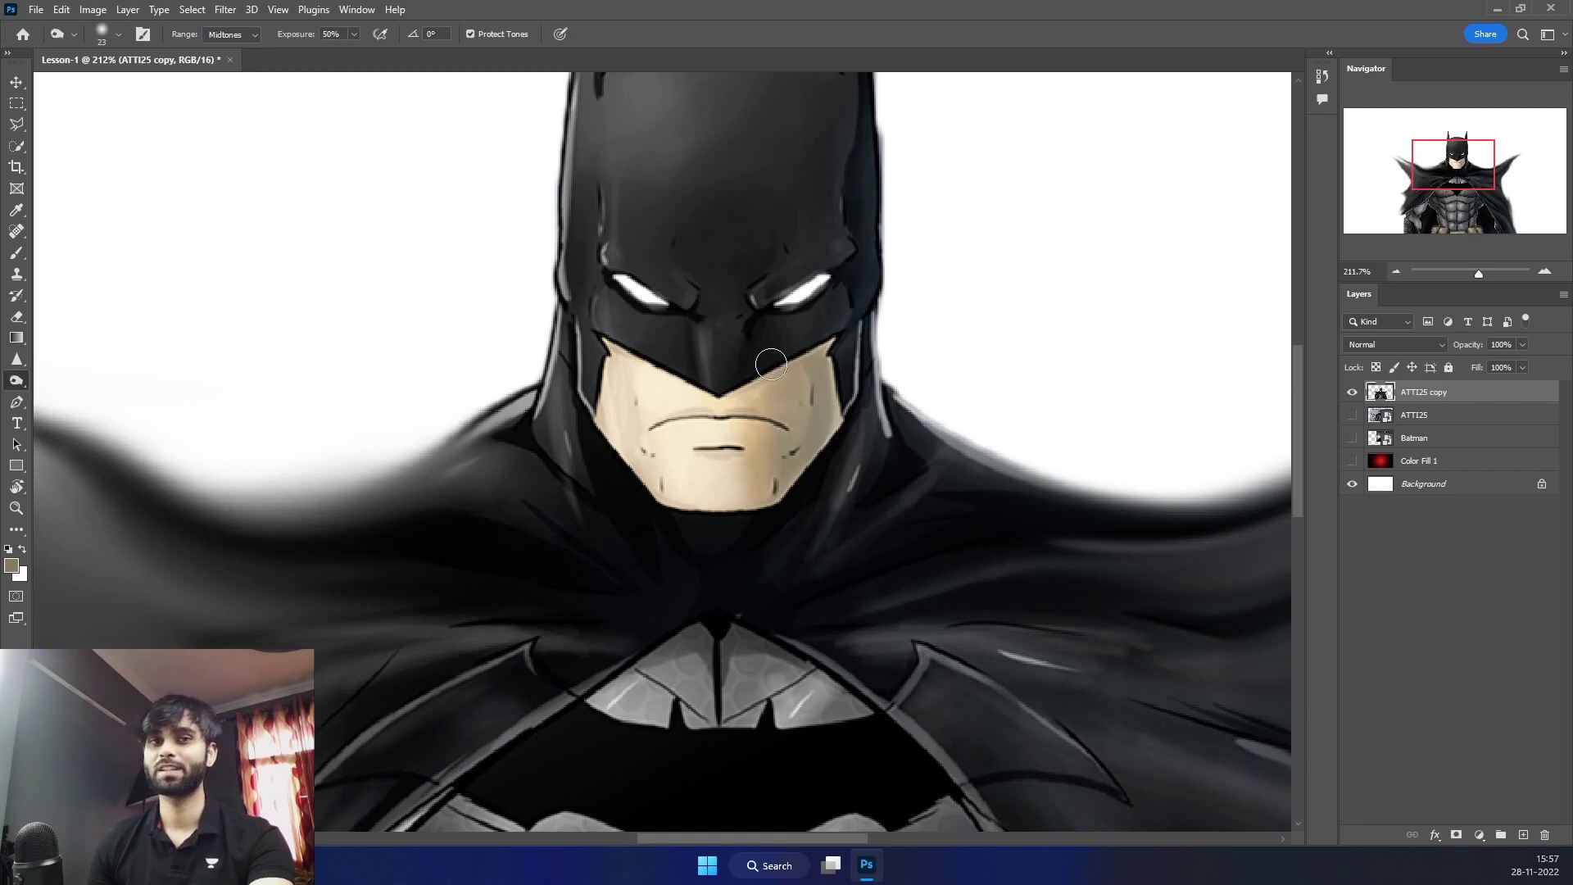
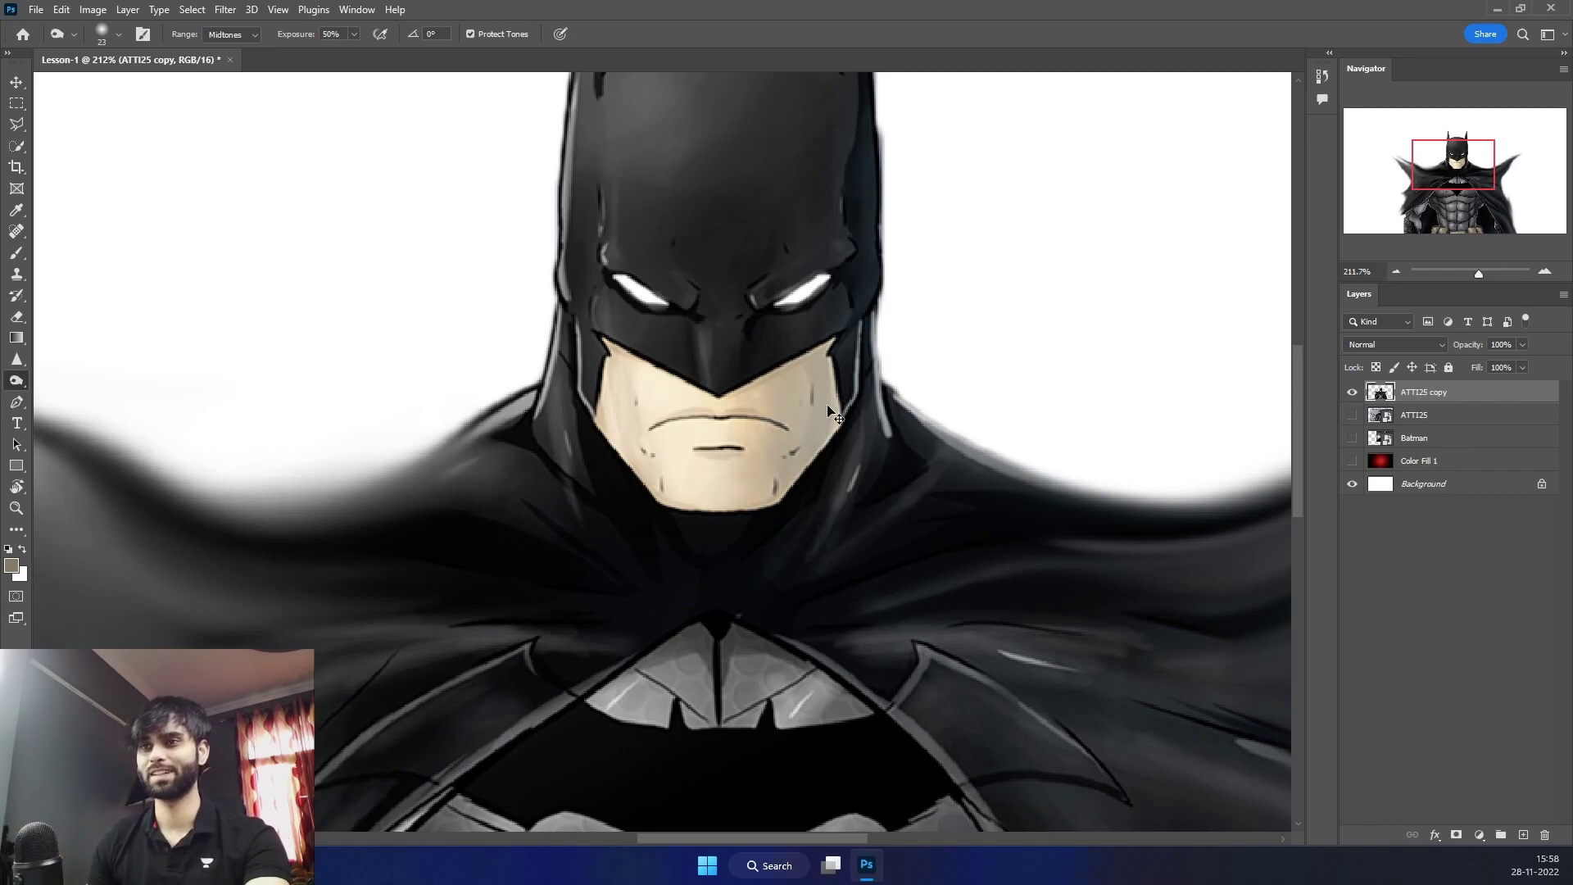
Draw a closed, roughly hexagonal path with the Pen tool in the white area beside Batman's head
click(20, 402)
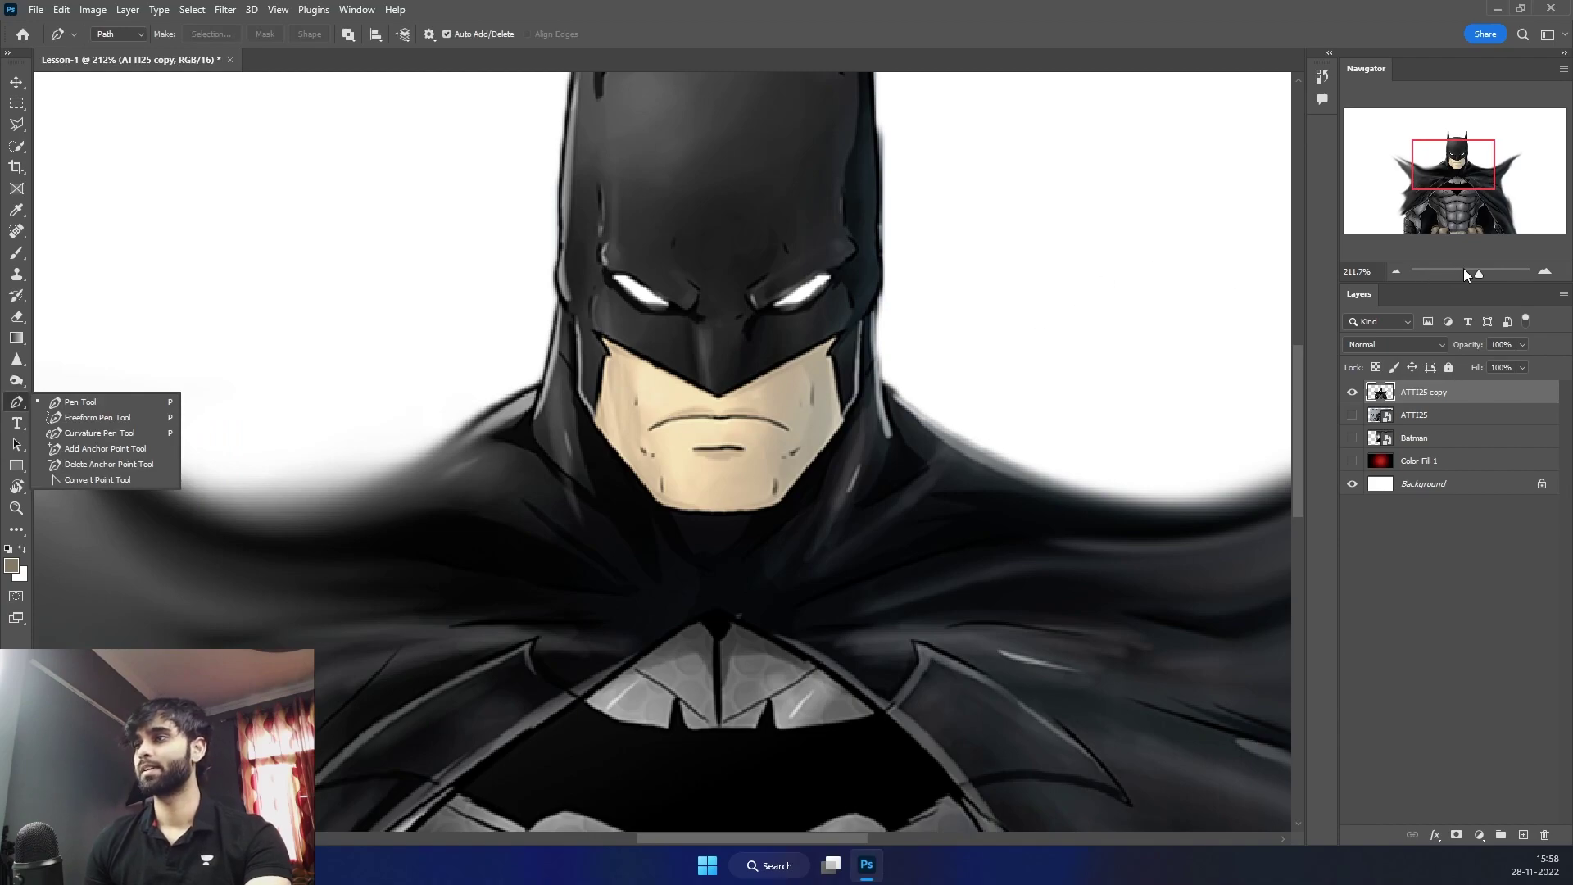
drag(1465, 275, 1474, 278)
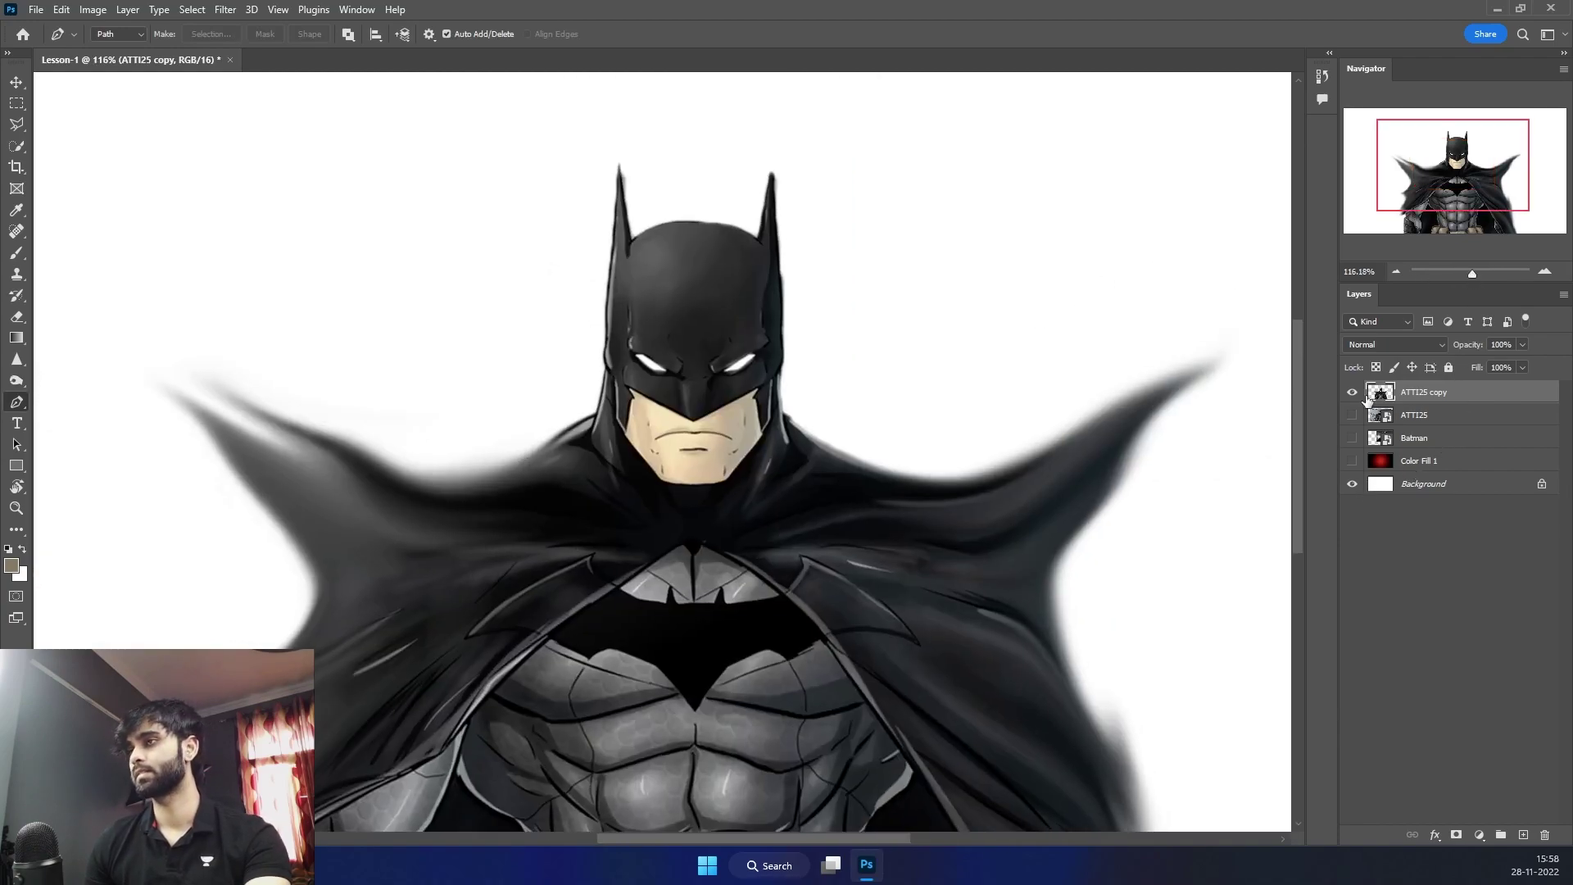
click(256, 161)
click(311, 185)
drag(351, 281, 359, 280)
click(238, 287)
click(178, 197)
click(204, 157)
click(254, 161)
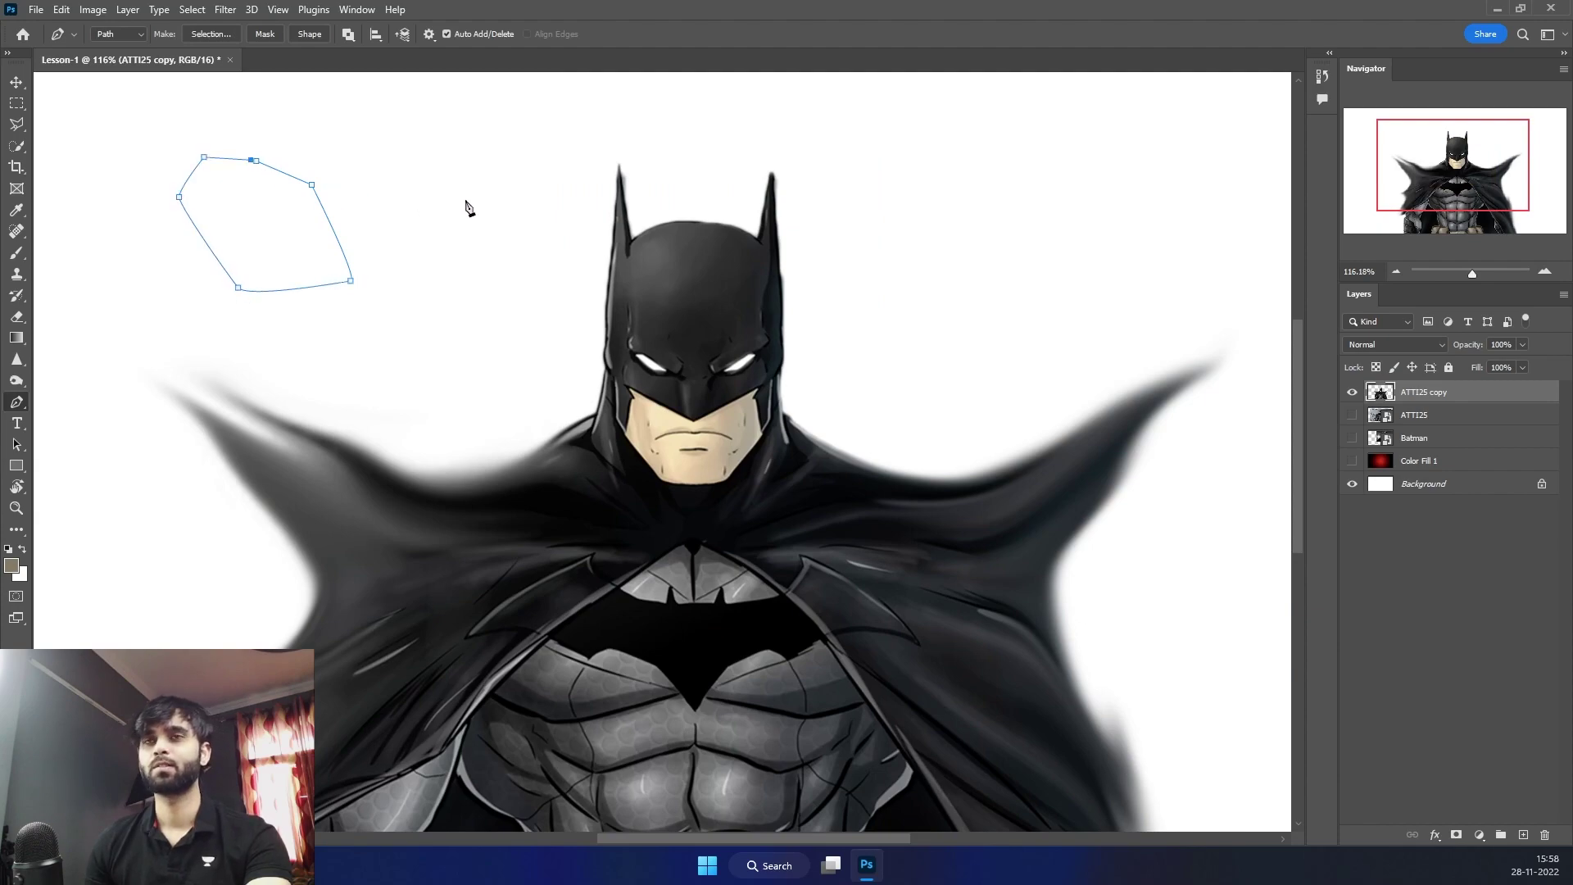
ctrl+click(249, 162)
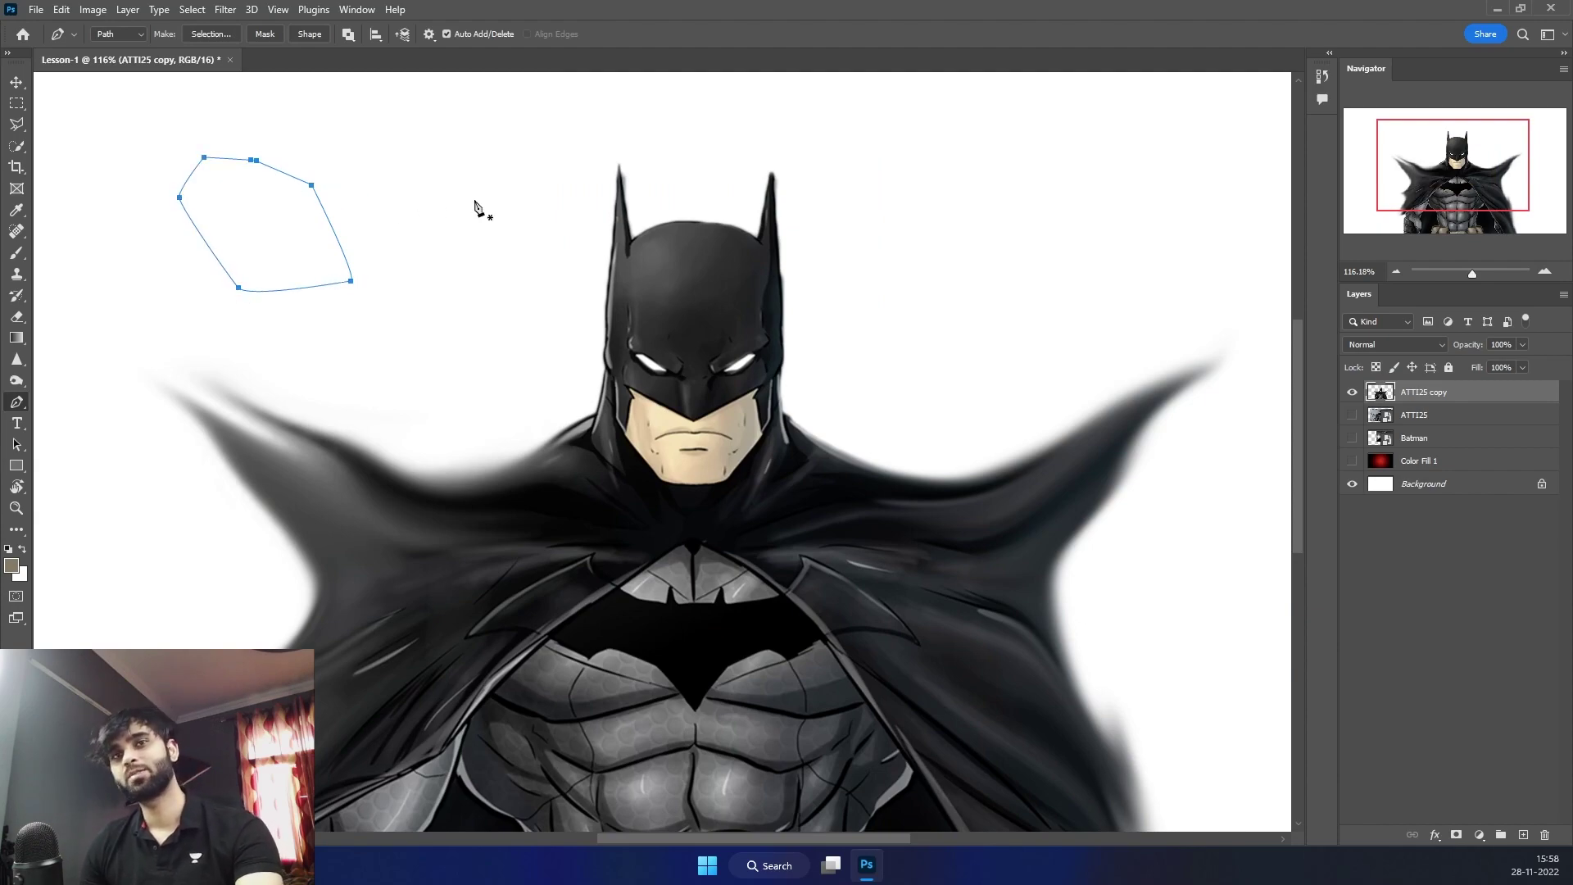
Undo the pen path's anchor points back to its starting point
scroll(474, 203, left, 1)
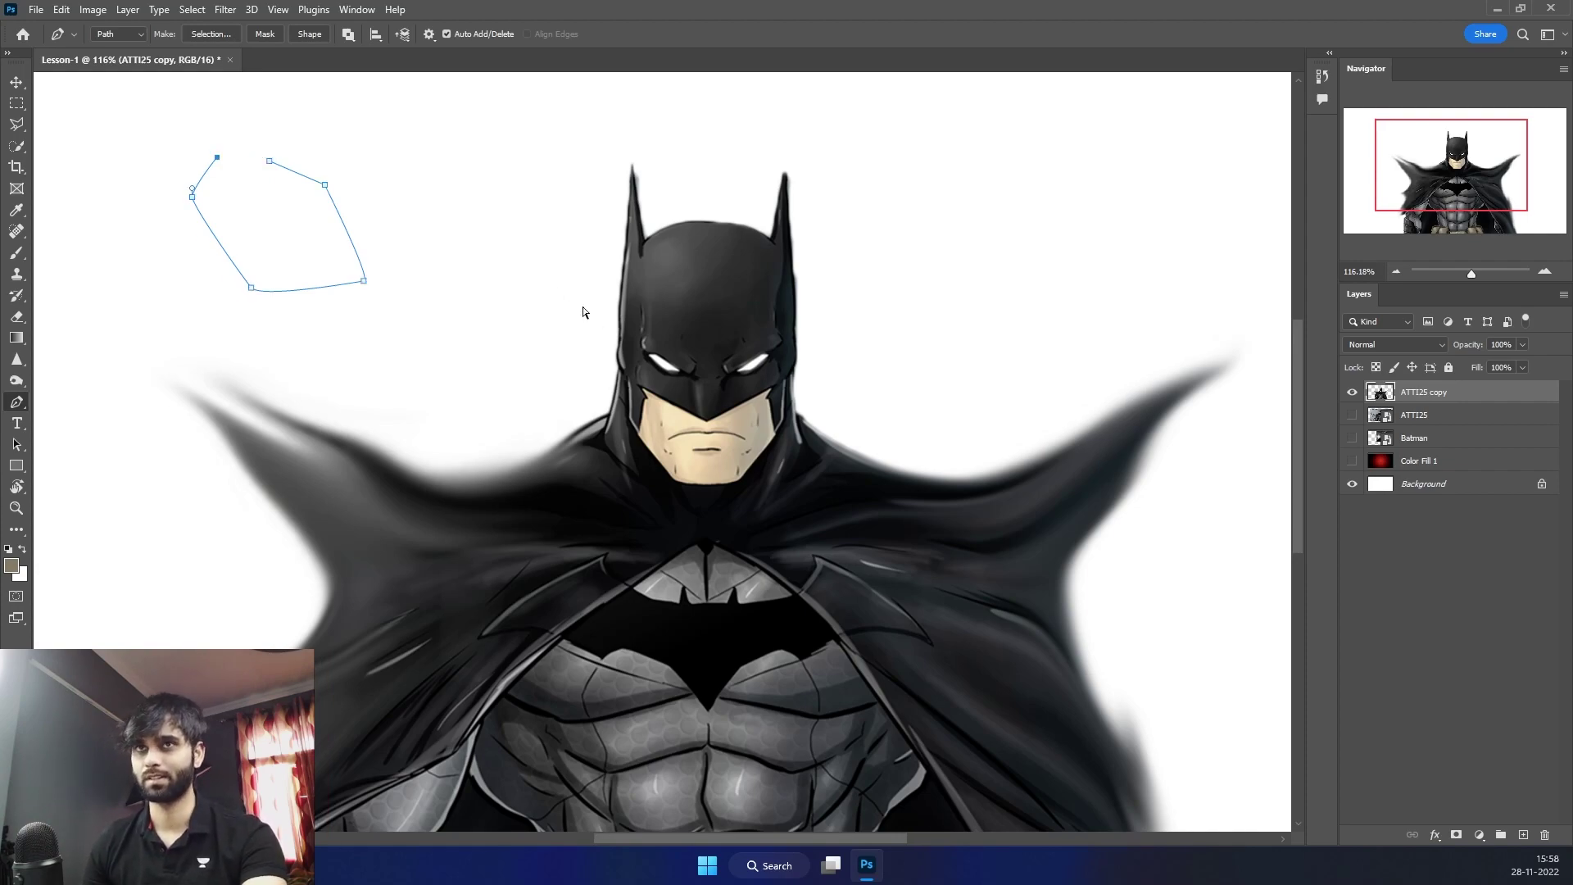
key(ctrl+z)
key(ctrl+z)
key(ctrl+z)
key(ctrl+z)
key(ctrl+z)
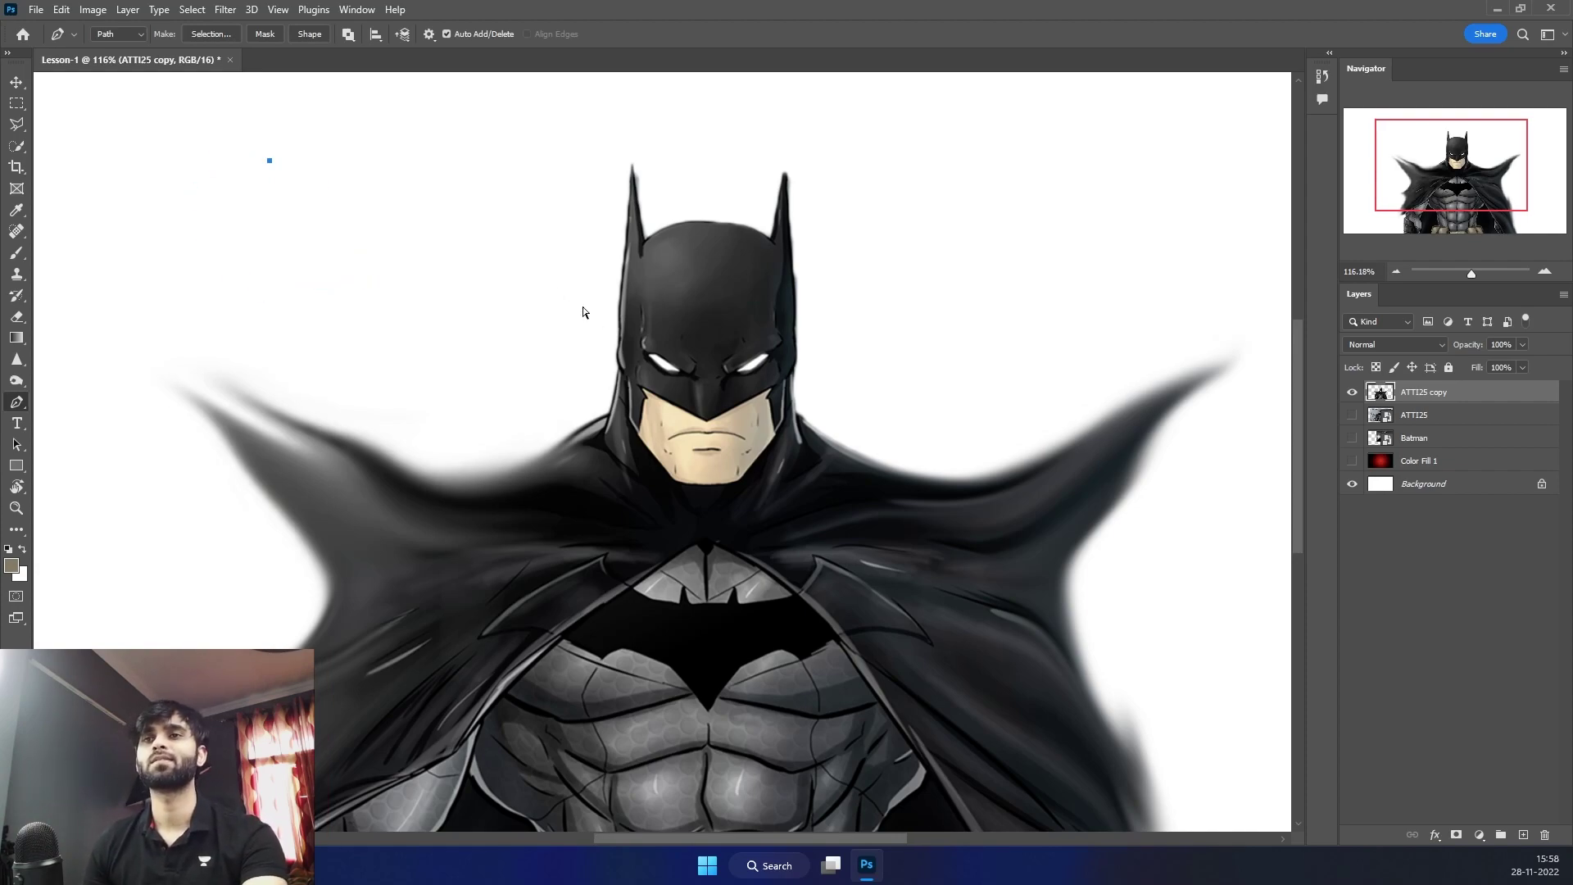
Create a paragraph text box beside Batman's head, enter a first name, and widen the box to fit it
key(t)
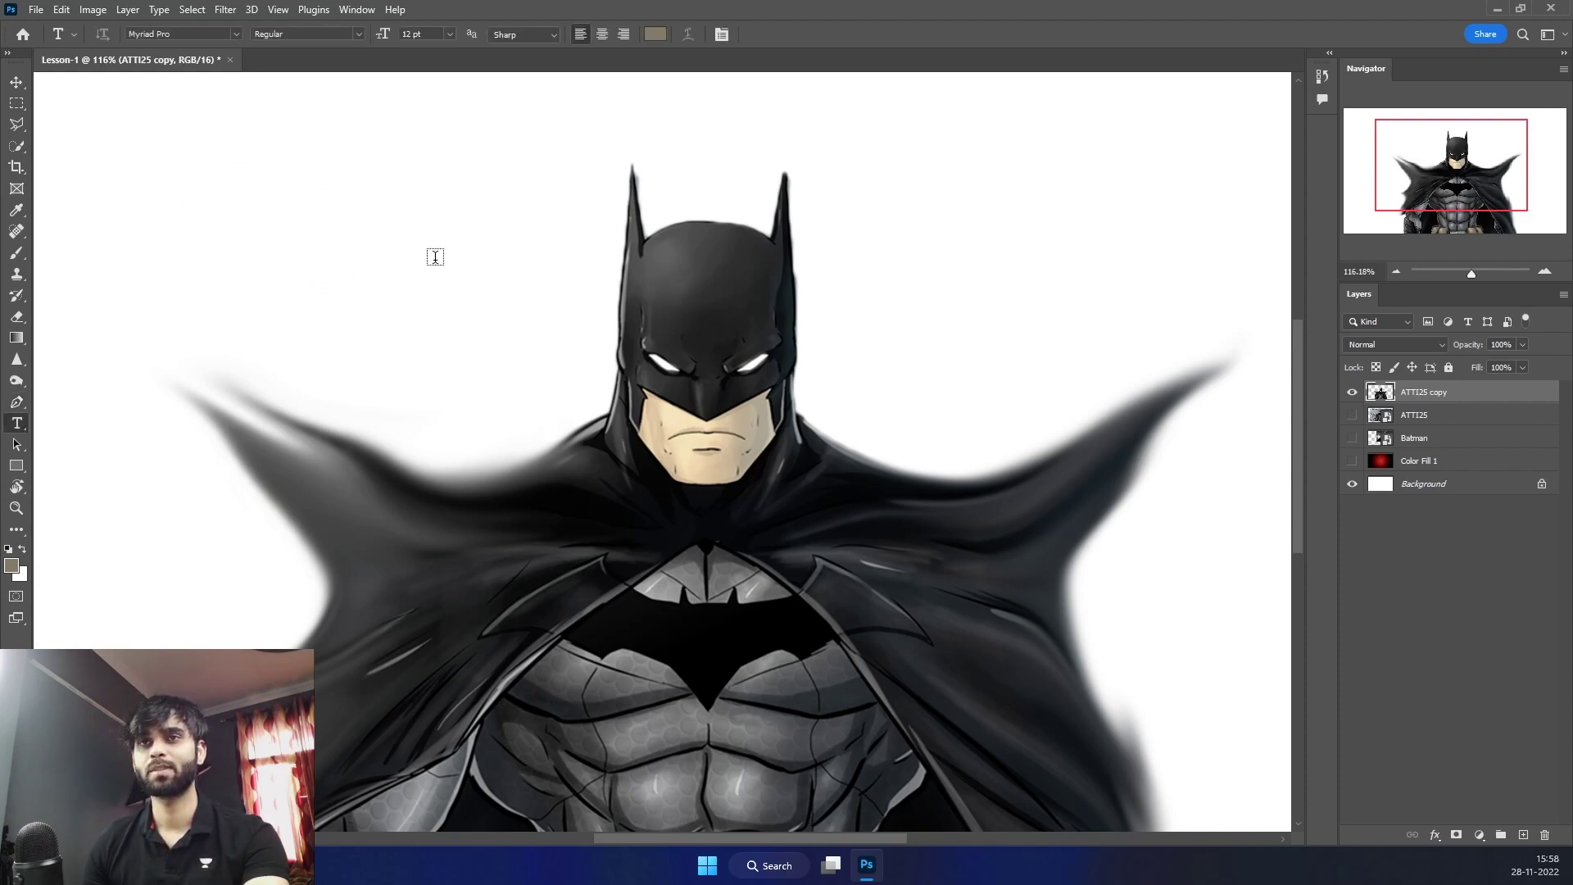
drag(152, 162, 479, 274)
text(sfs)
key(BackSpace)
key(BackSpace)
key(BackSpace)
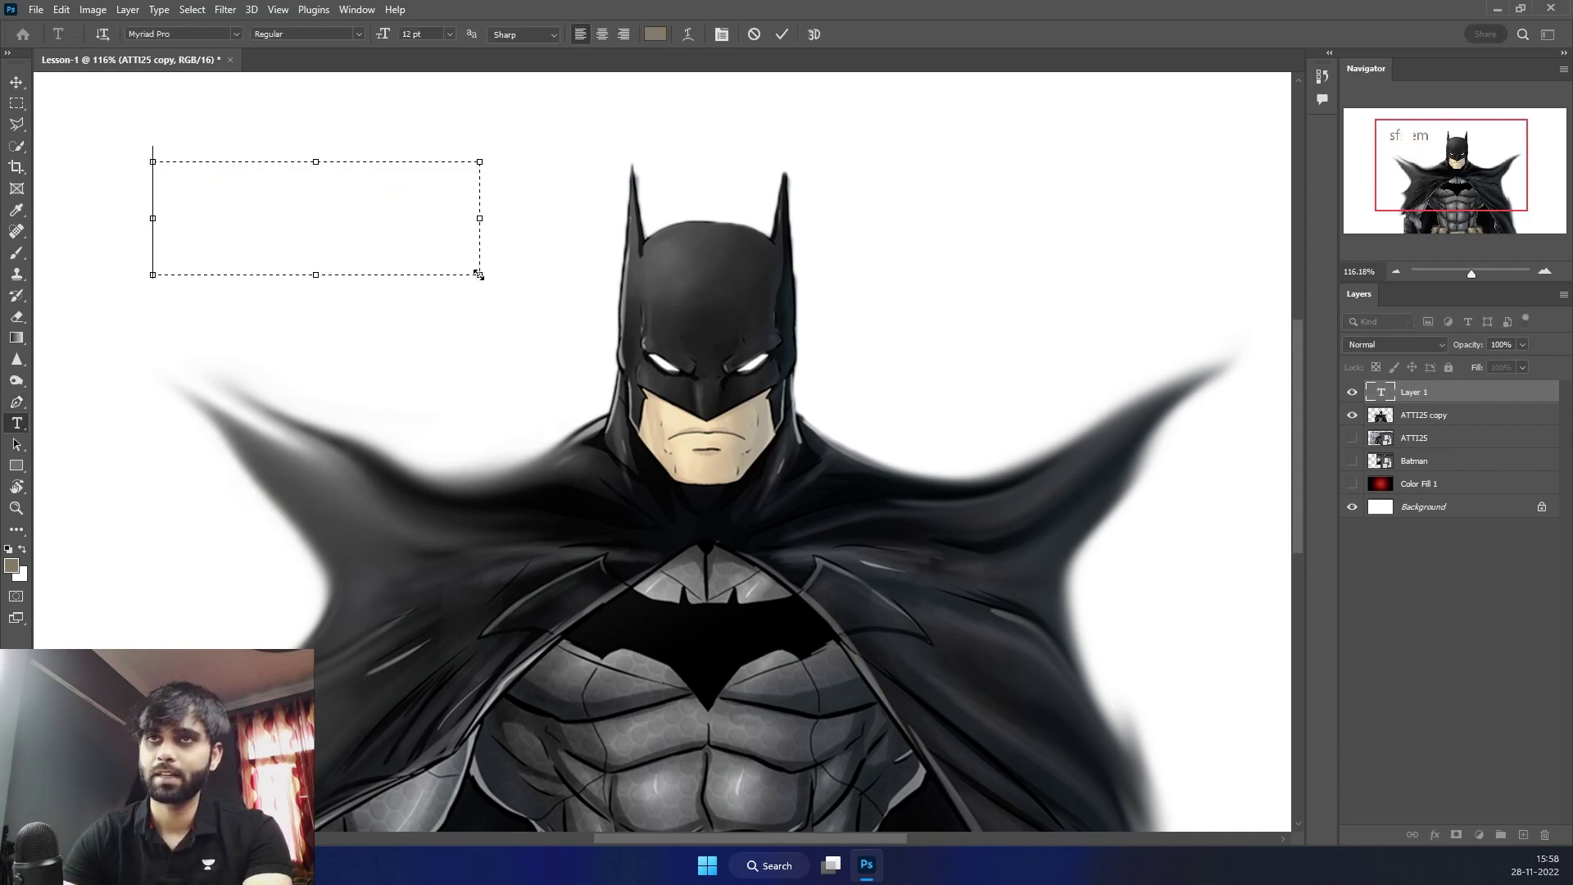
text(Kunw)
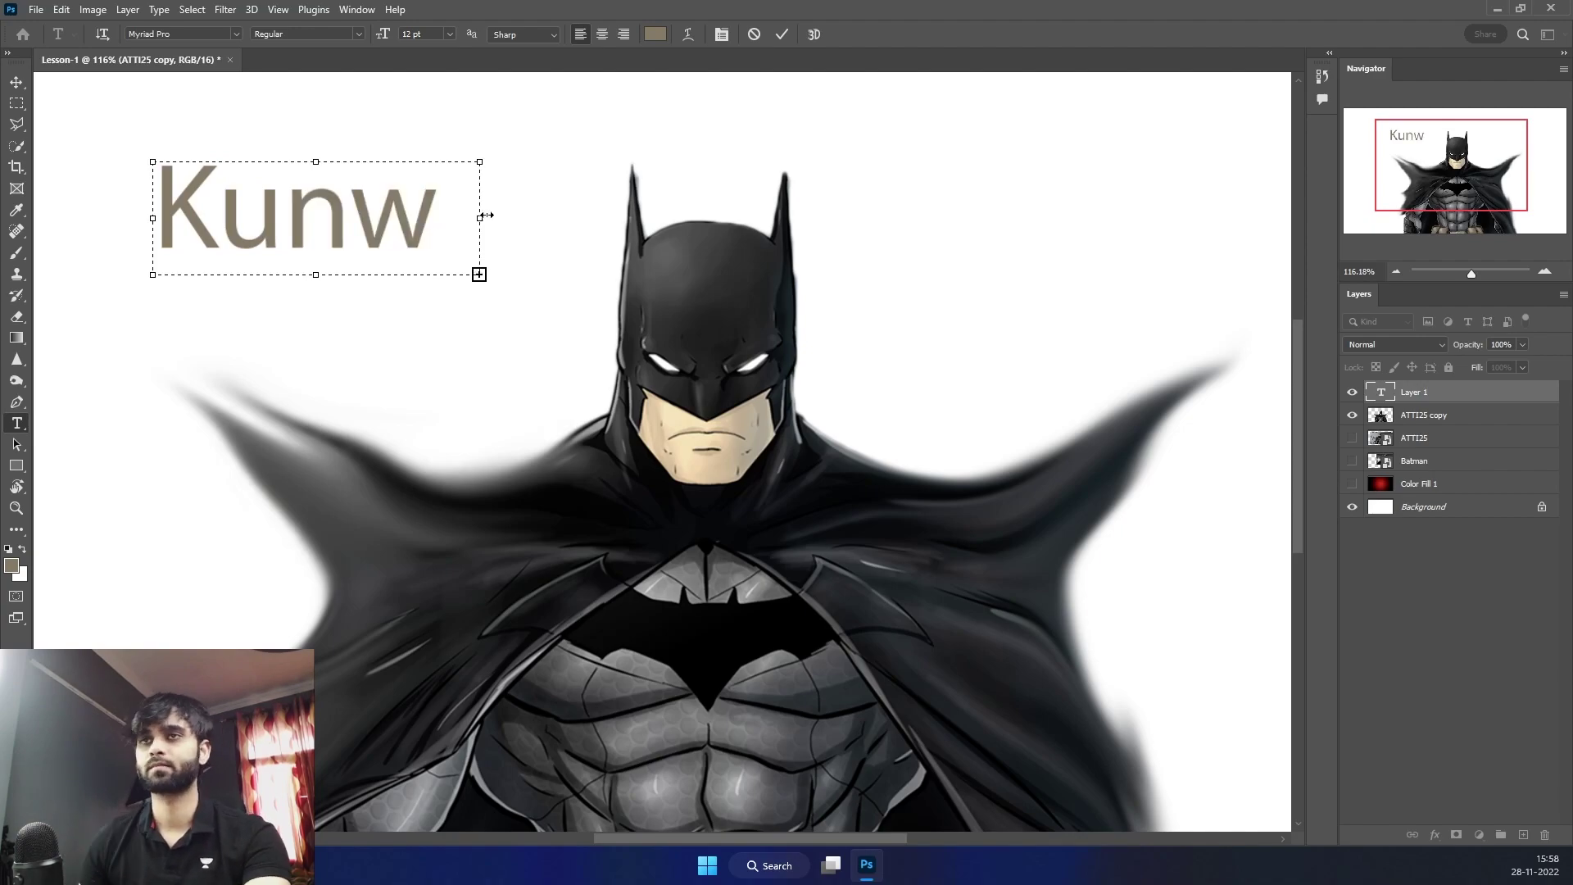
drag(479, 274, 615, 274)
text(ar)
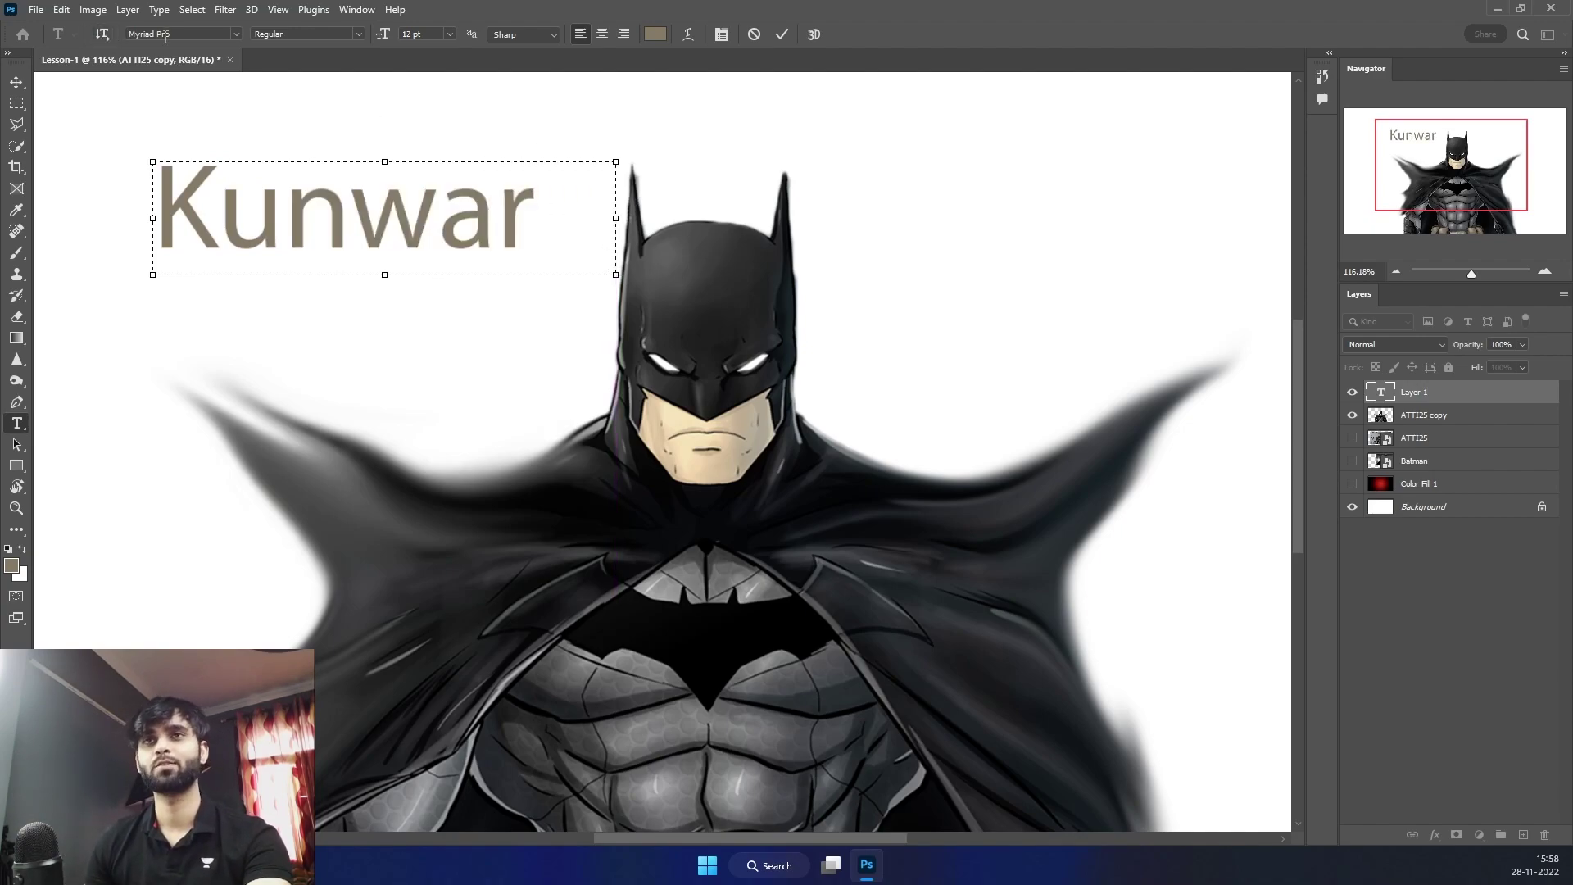
Change the font of all the text to Montserrat Bold
click(205, 34)
text(Montserrat)
key(Return)
key(ctrl+a)
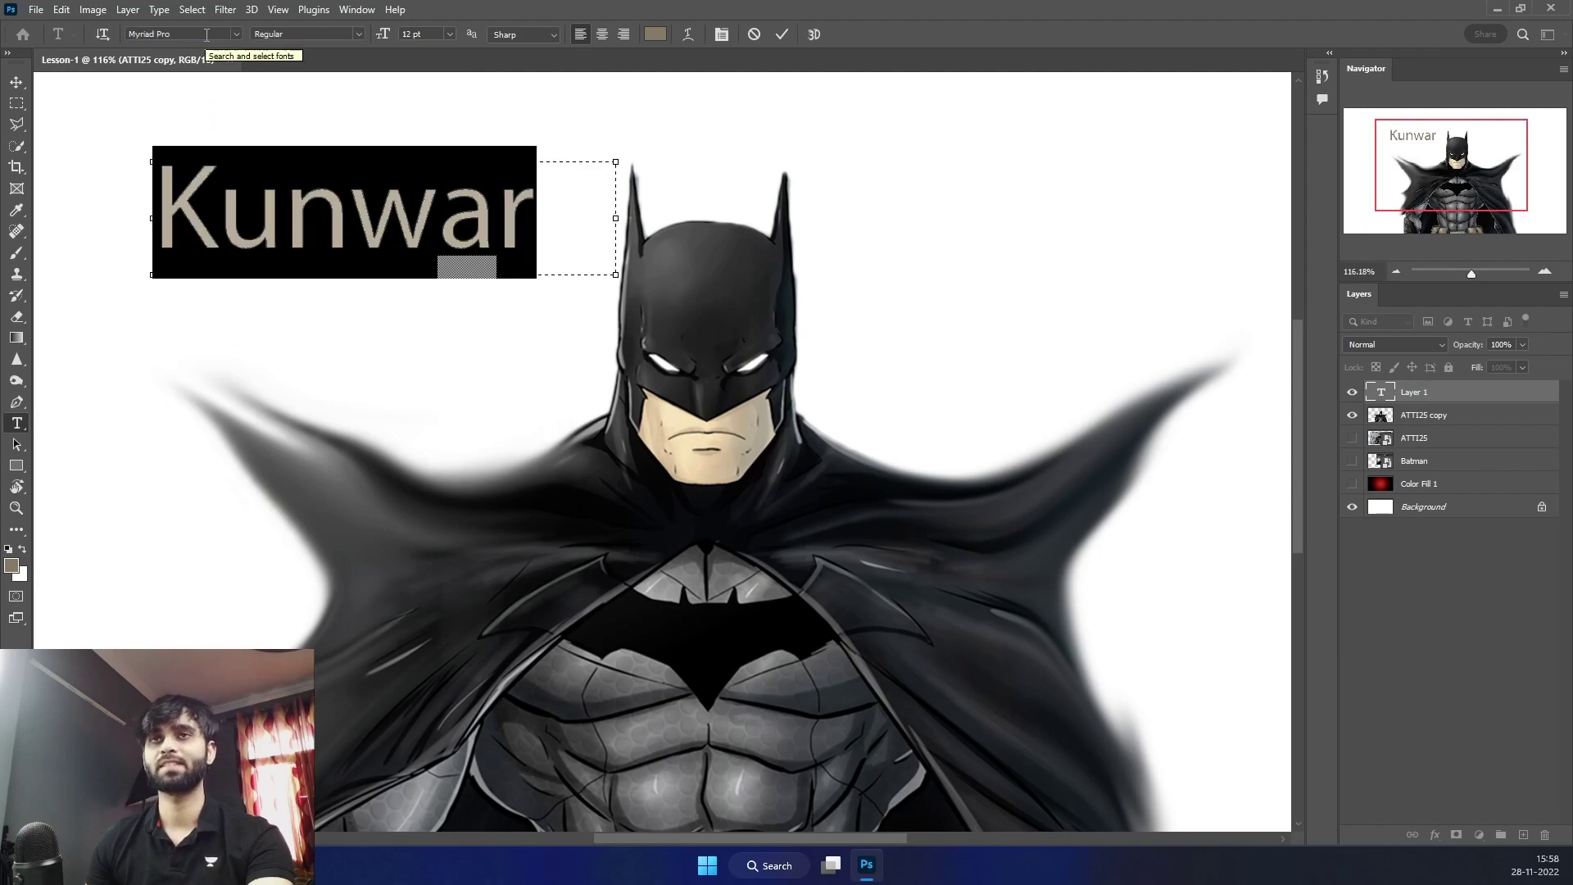
text(mont)
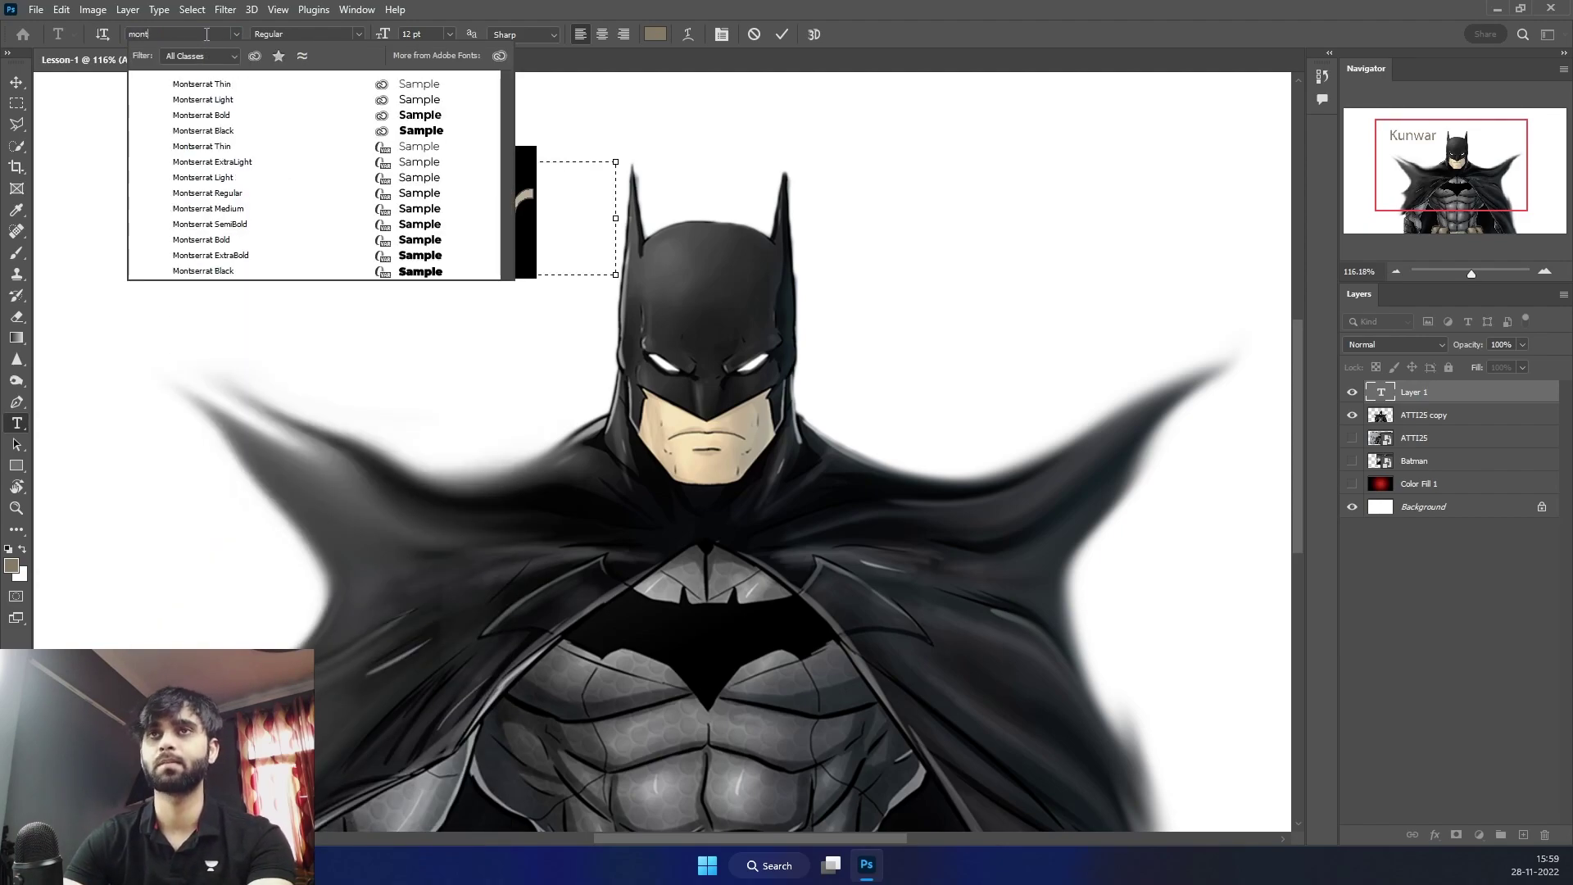
key(Return)
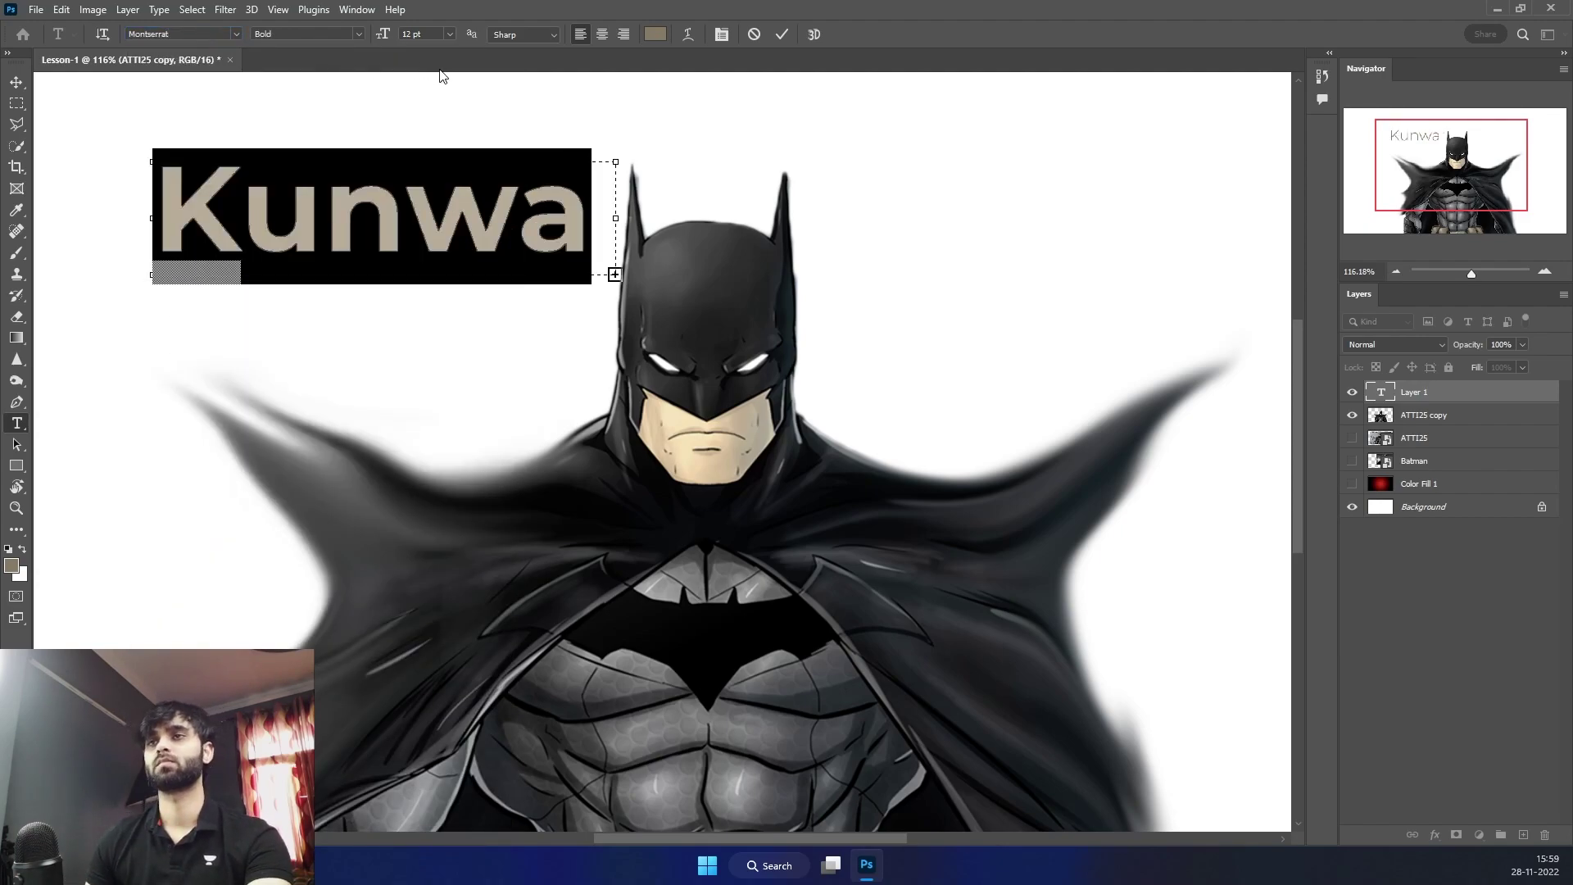
Colour the text black and set its size to 10 pt
click(656, 34)
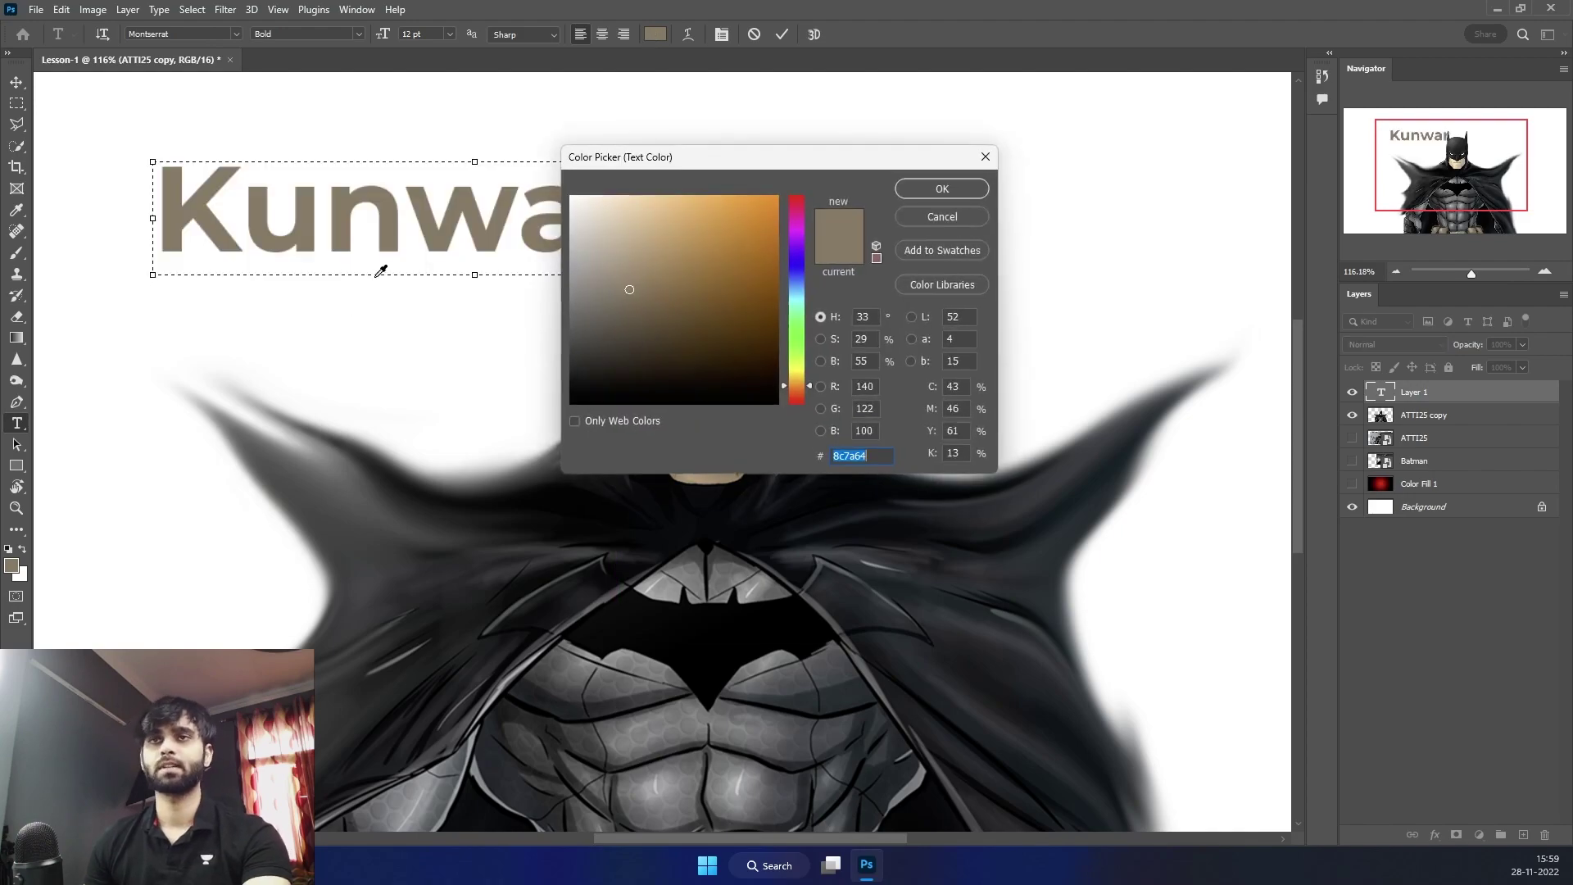
drag(686, 285, 571, 402)
click(939, 189)
mouse_move(382, 34)
mouse_down()
mouse_move(344, 37)
mouse_move(367, 37)
mouse_up()
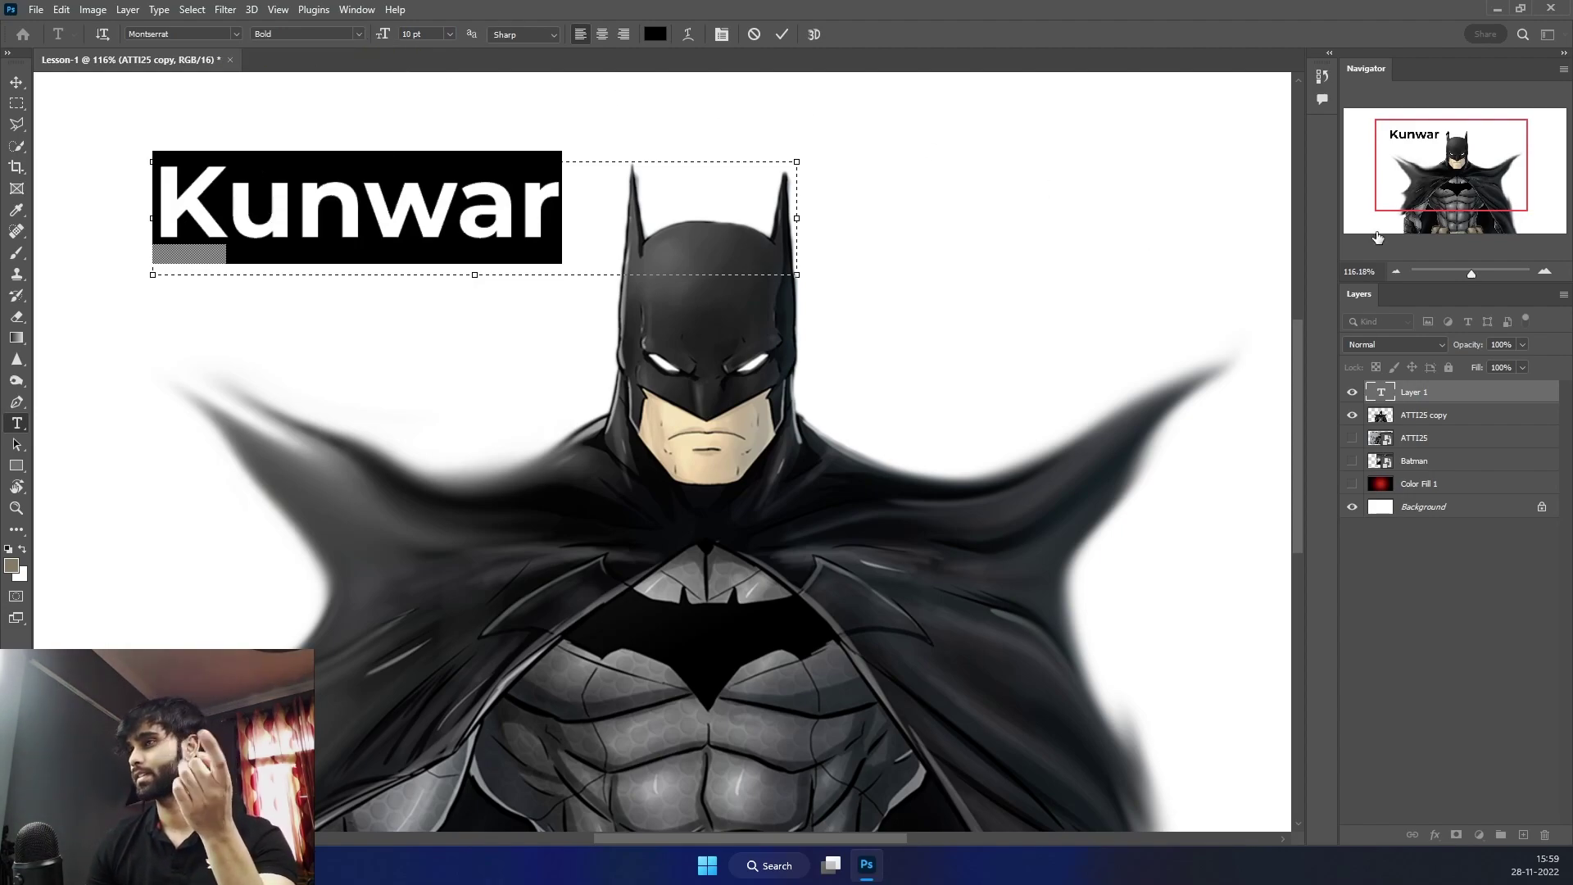
Display the paragraph and character formatting options for the selected text
click(357, 9)
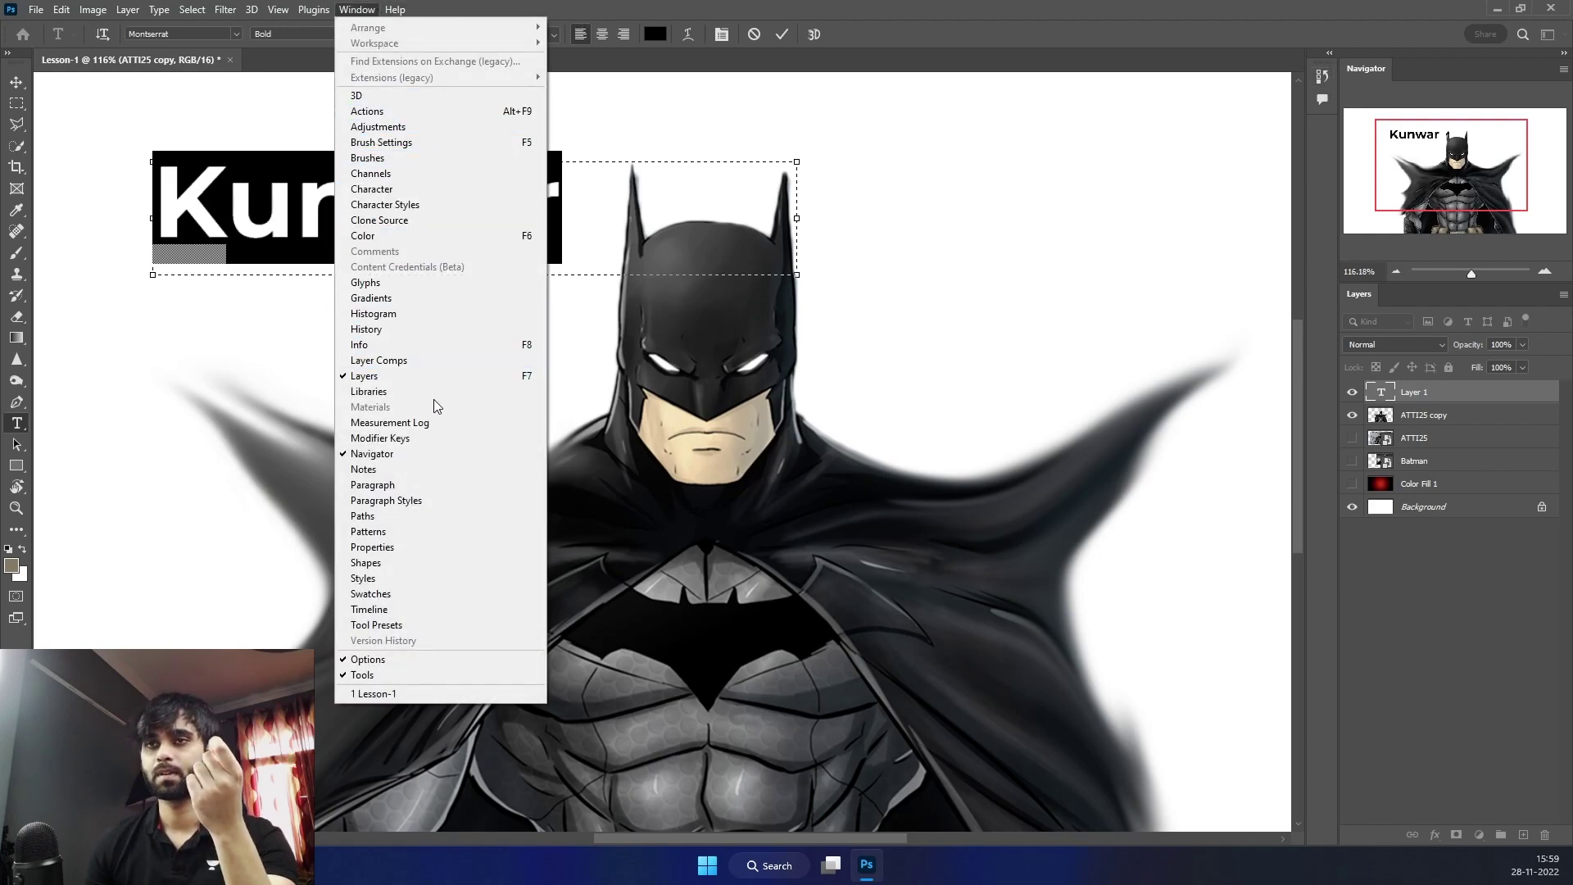
click(432, 484)
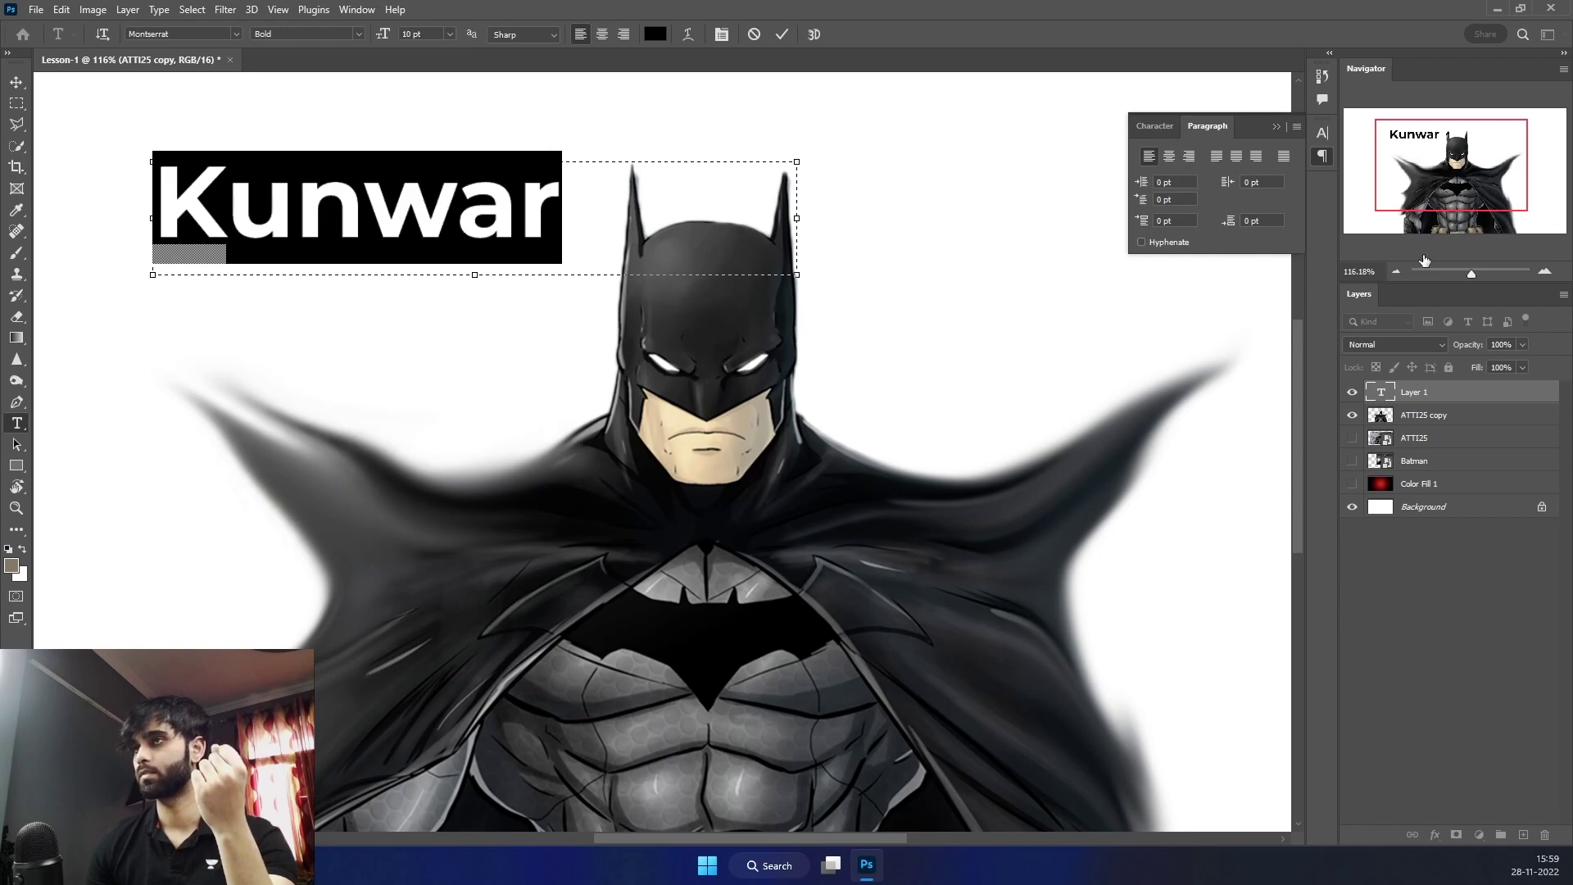
click(1157, 125)
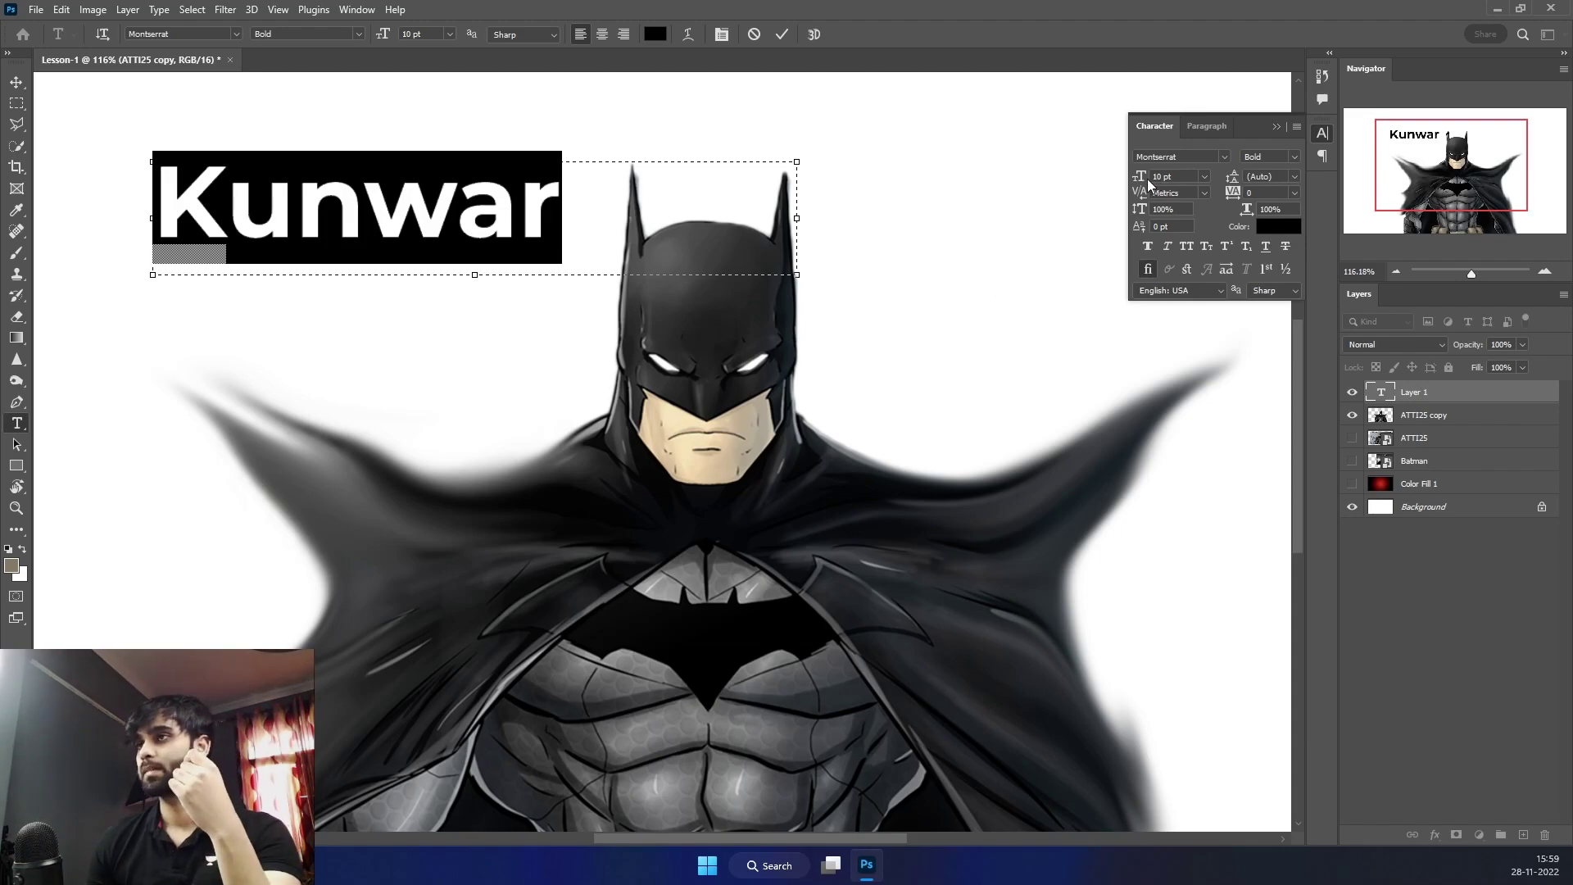
Try a size of 38 pt on the selected text, restore 10 pt, and set the text in all caps
drag(1144, 177, 1167, 173)
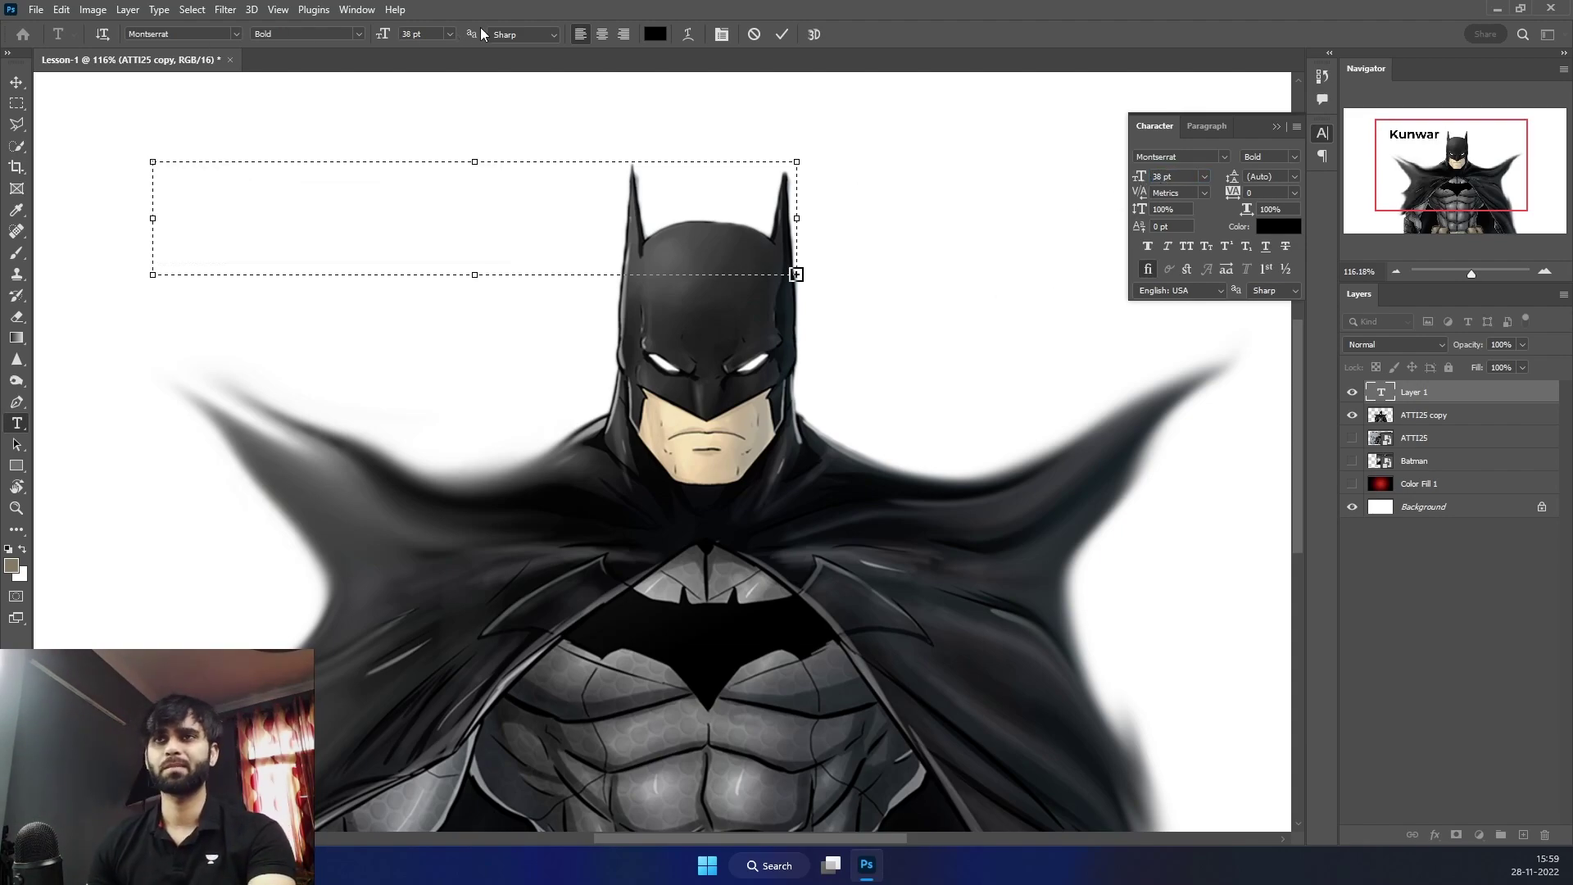
key(ctrl+z)
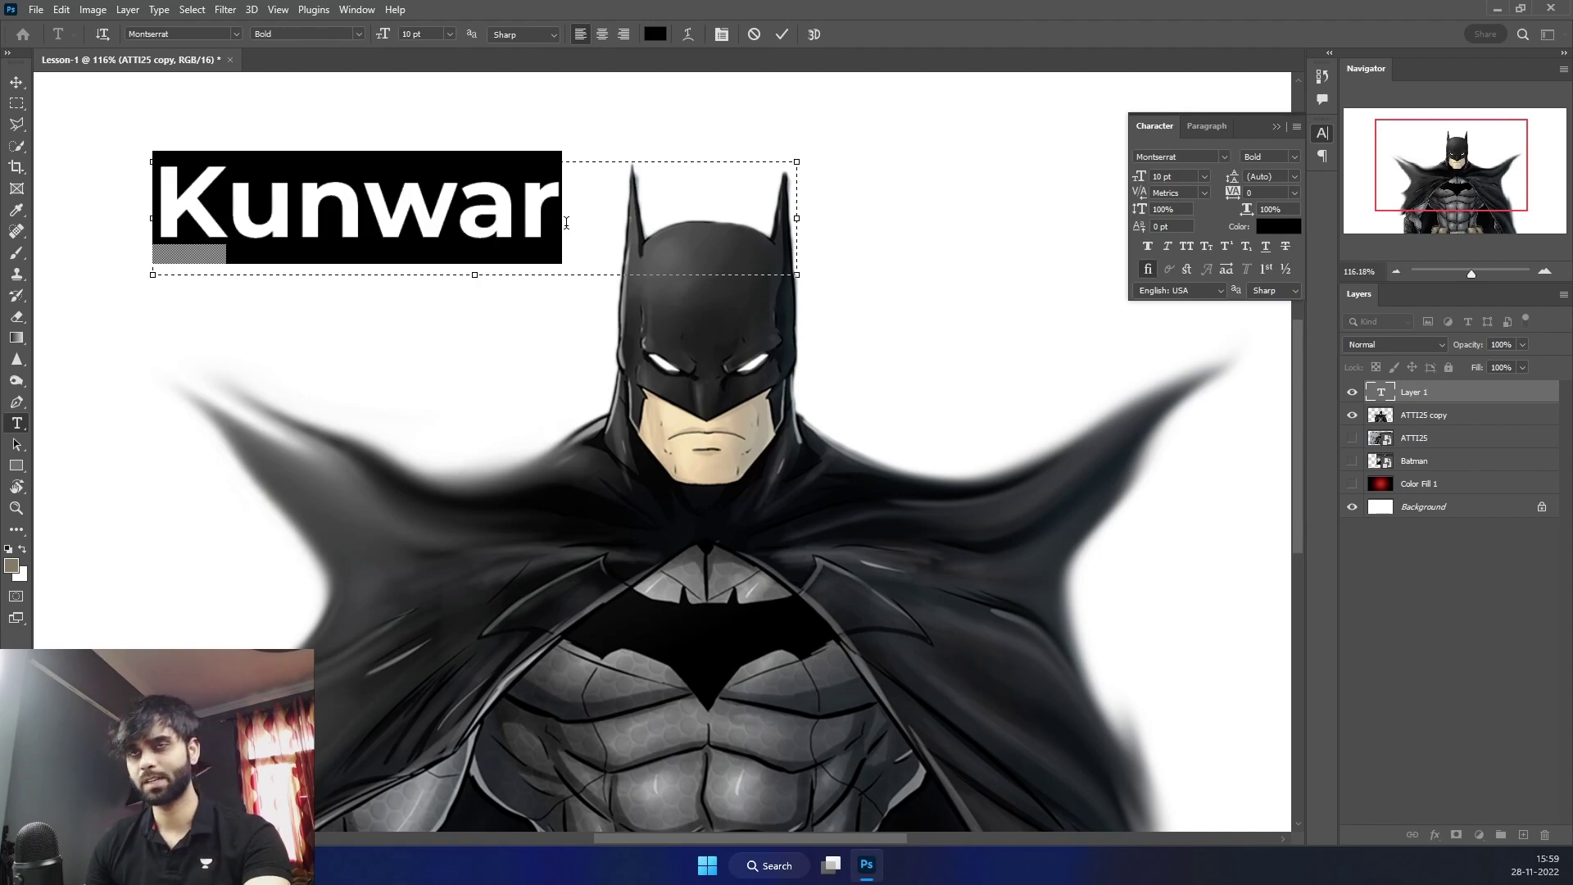
click(1187, 245)
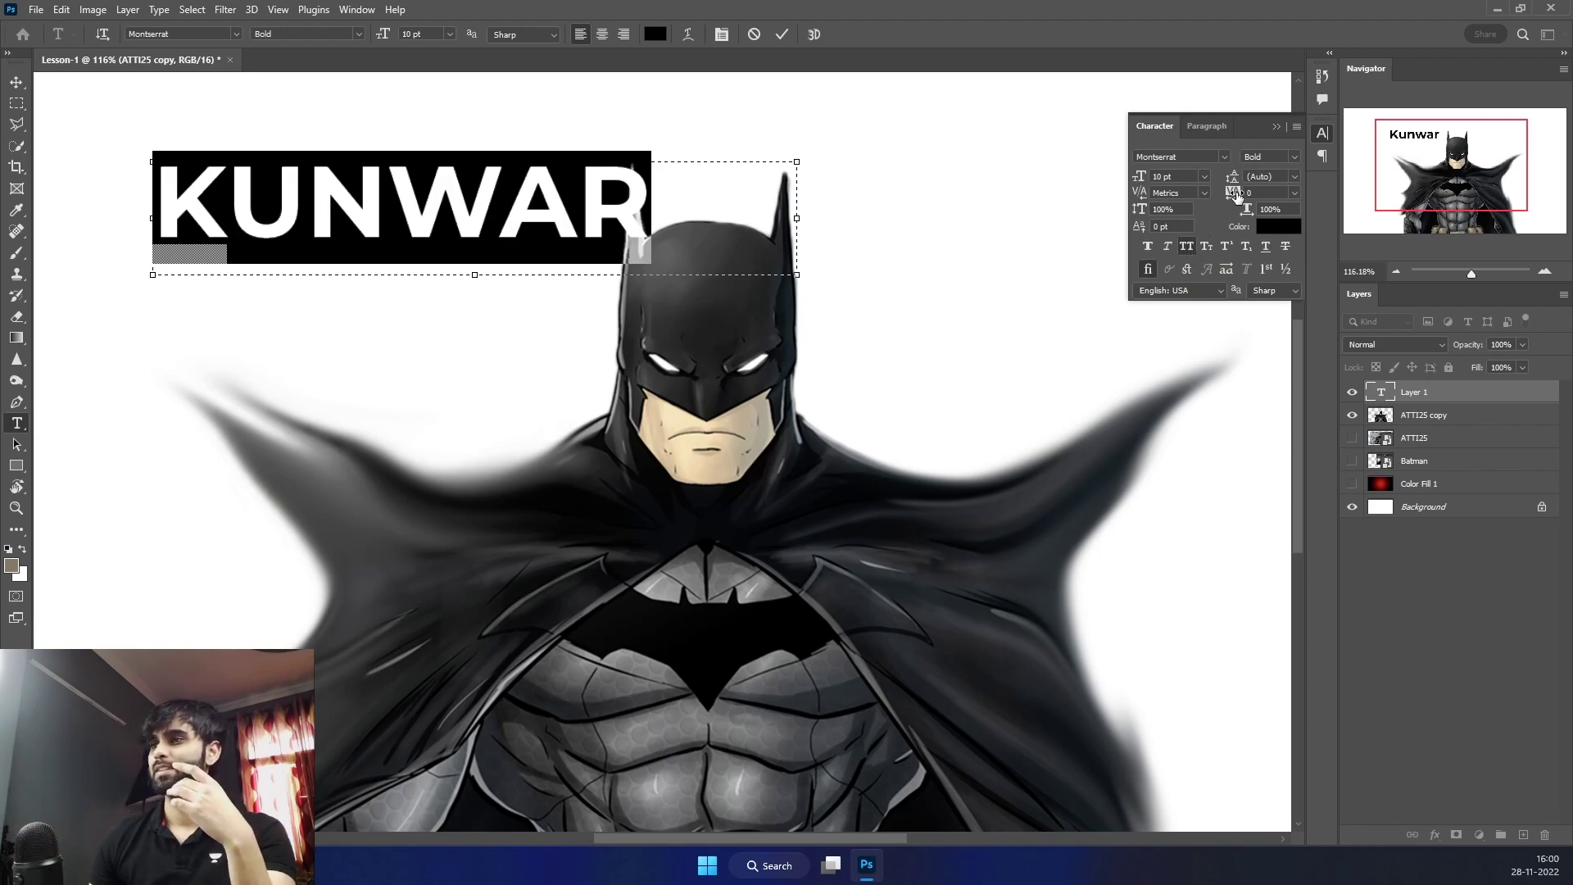
Set the text's tracking to 280 and try out its vertical and horizontal scaling
drag(1236, 192, 1241, 192)
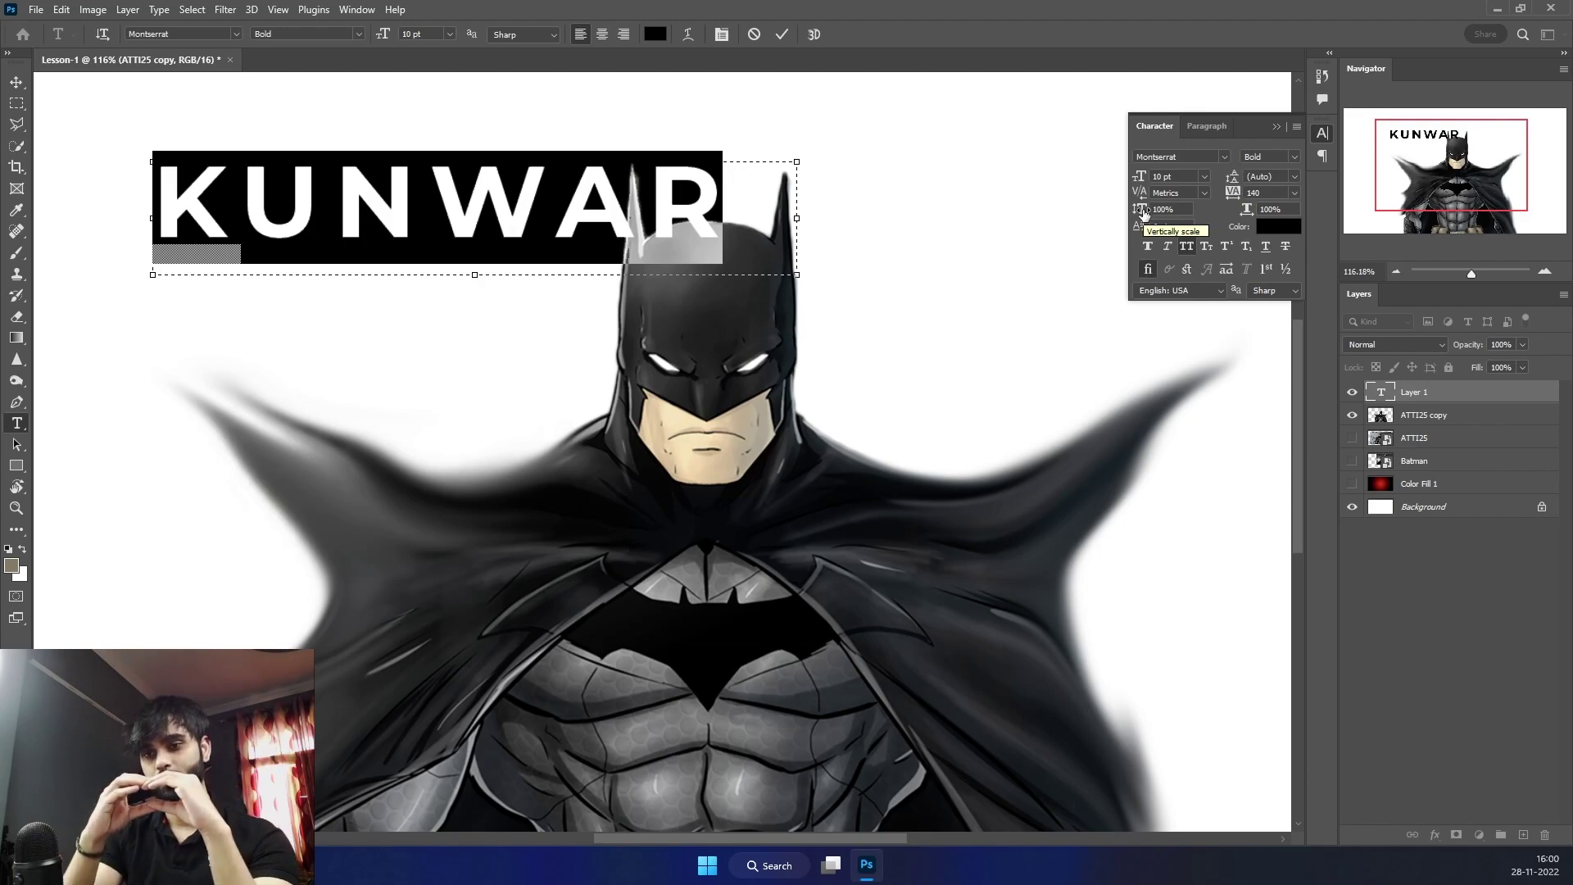
drag(1145, 212, 1179, 209)
key(ctrl+z)
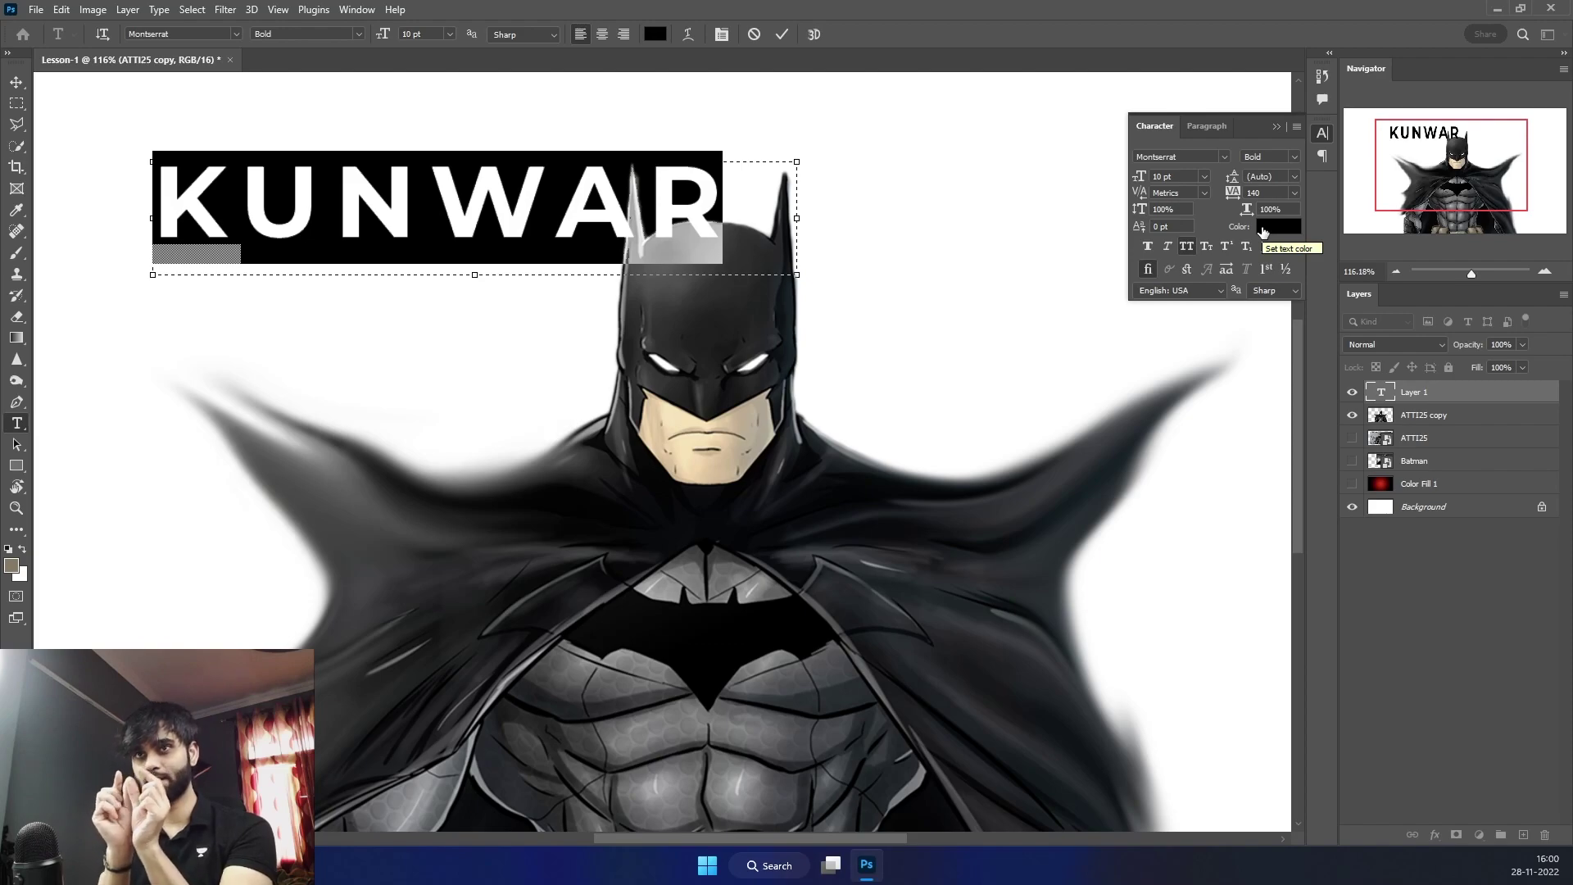
mouse_move(1249, 210)
mouse_down()
mouse_move(1270, 209)
mouse_move(1235, 199)
mouse_up()
key(ctrl+z)
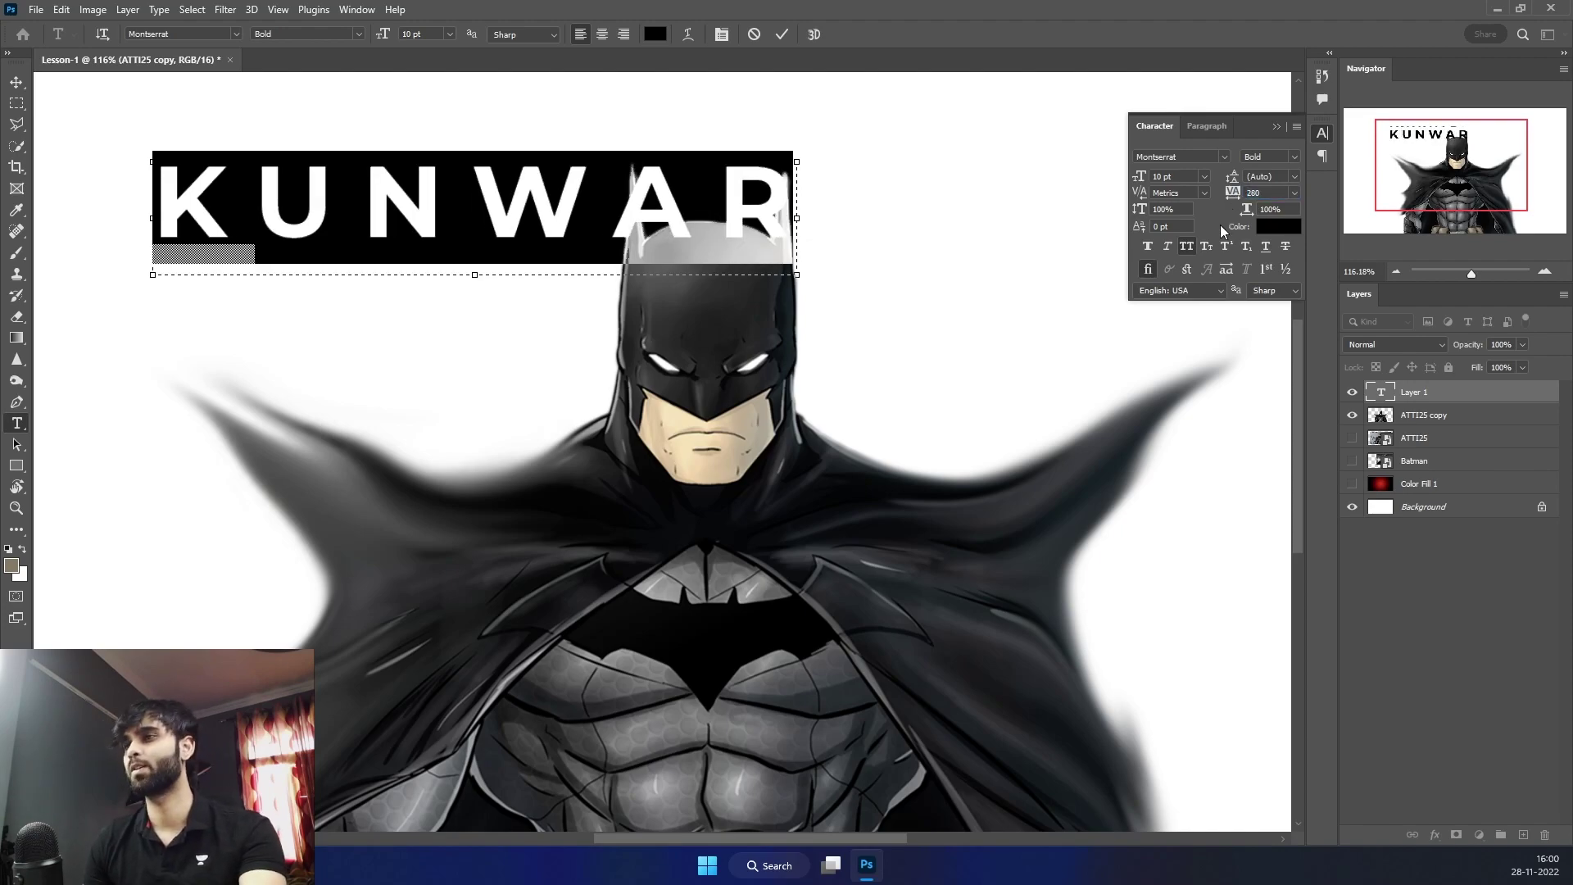
click(1147, 249)
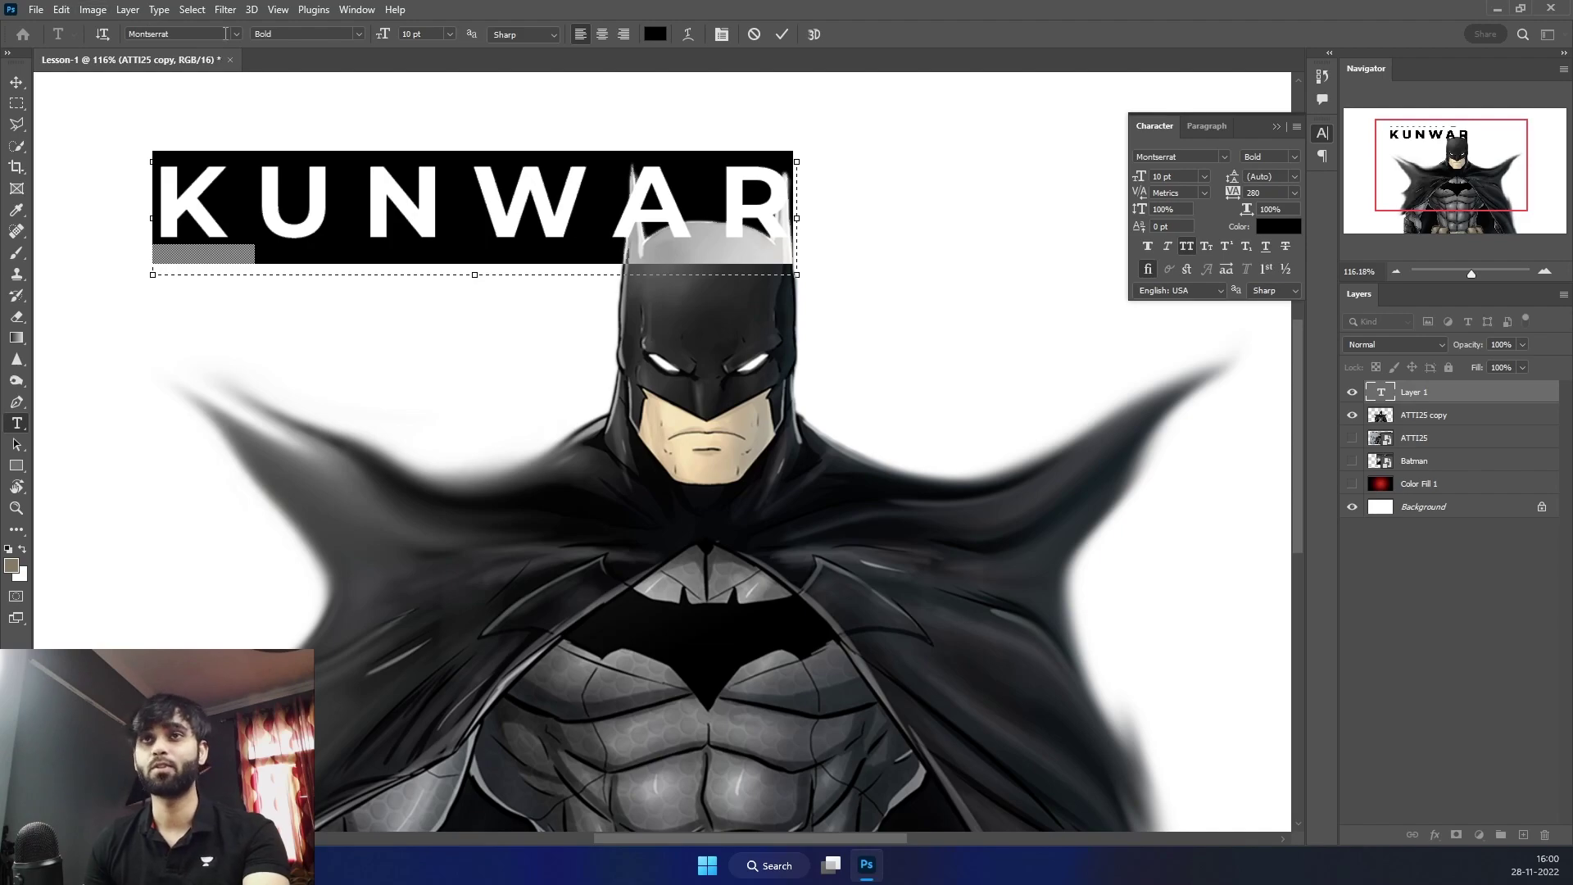
Commit the text and move it to the empty white area to the right of Batman's head
key(ctrl+Return)
key(v)
drag(435, 215, 825, 240)
scroll(435, 393, down, 5)
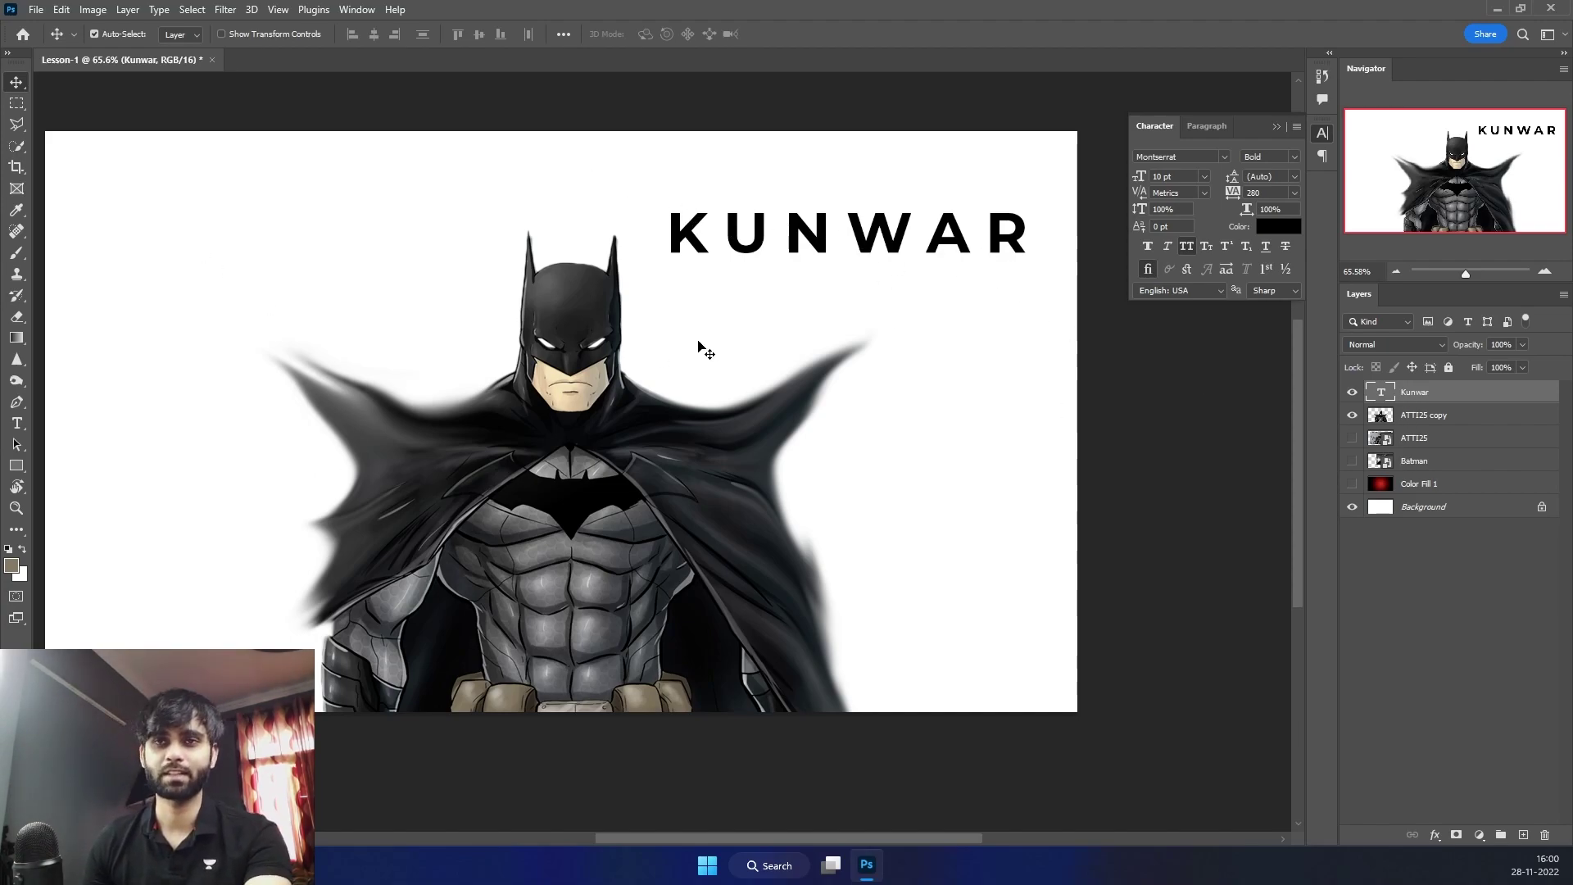
Draw a rectangle about 468 px by 148 px on the white area left of Batman's head and fill it red
click(17, 465)
drag(113, 194, 363, 273)
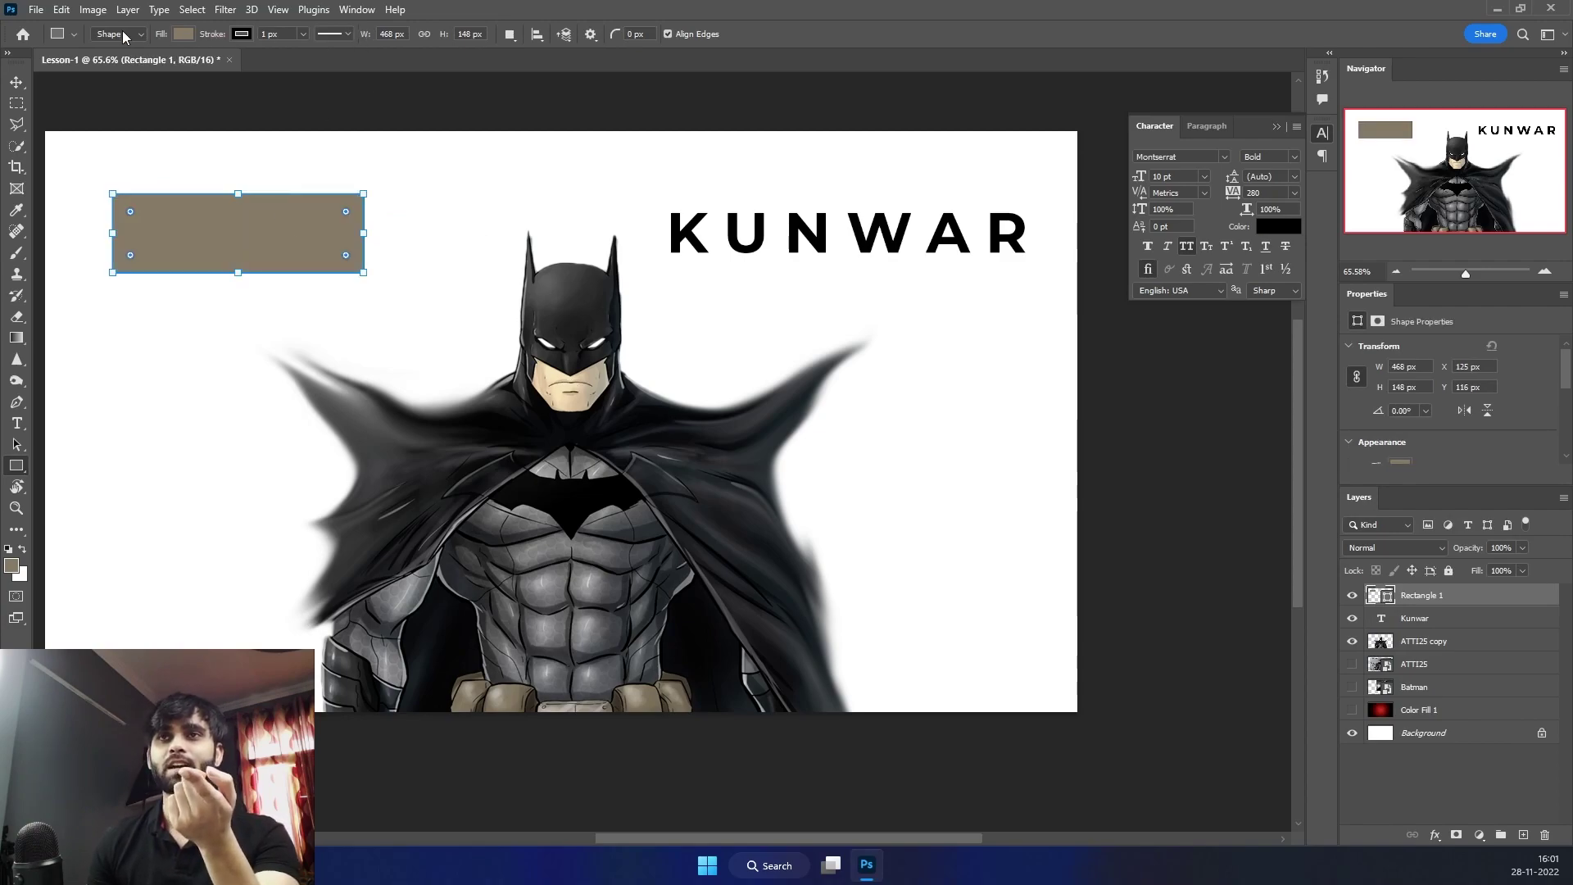
click(184, 34)
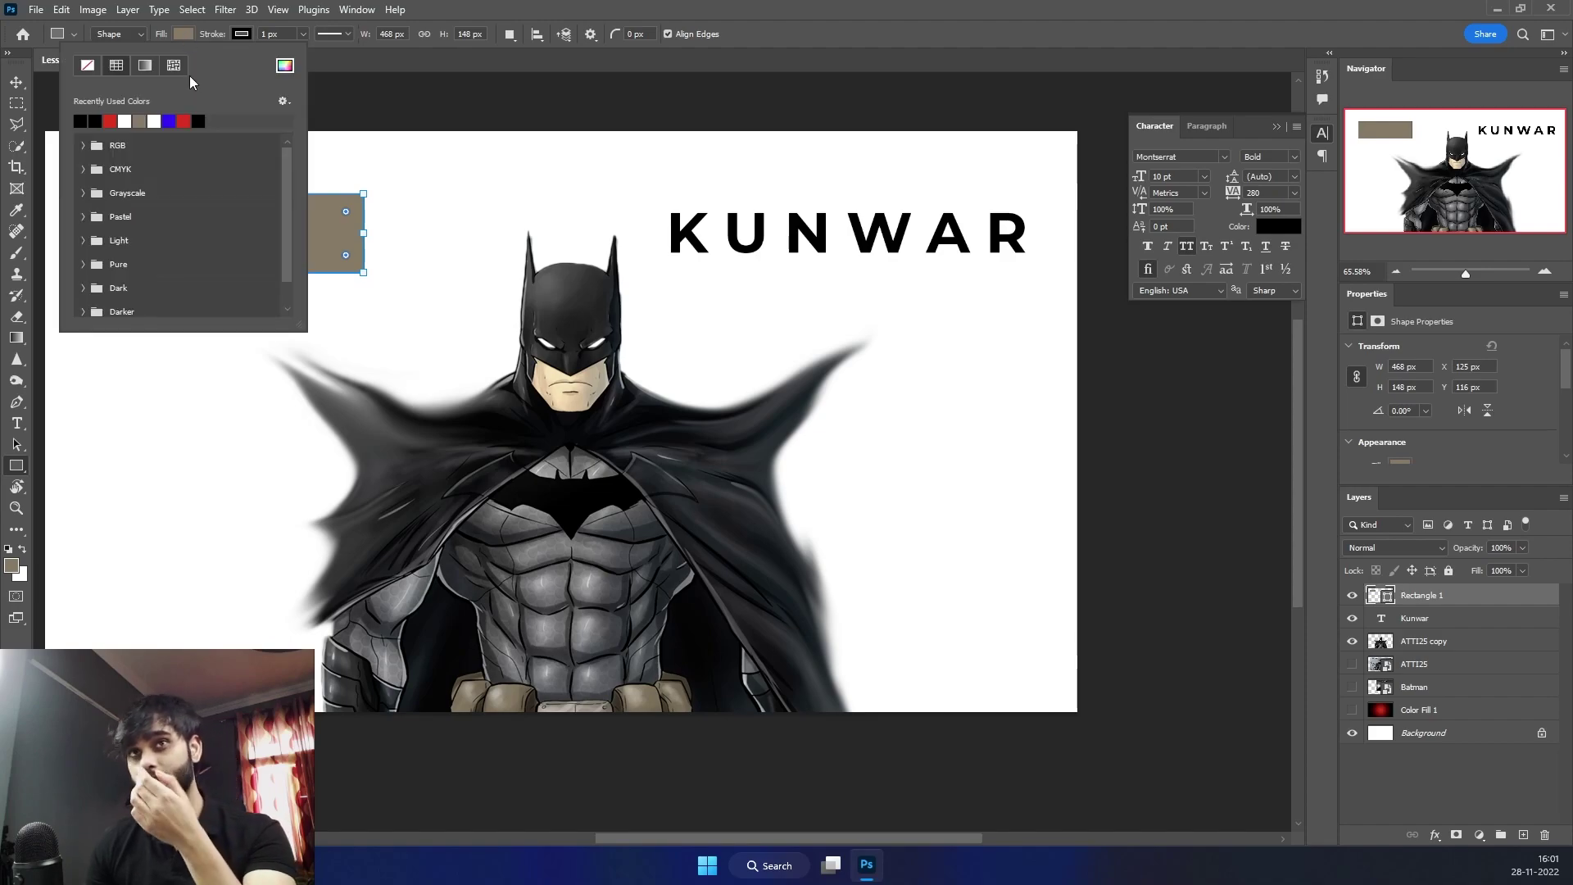
click(110, 121)
Increase the rectangle's stroke width to about 17.36 px
click(230, 33)
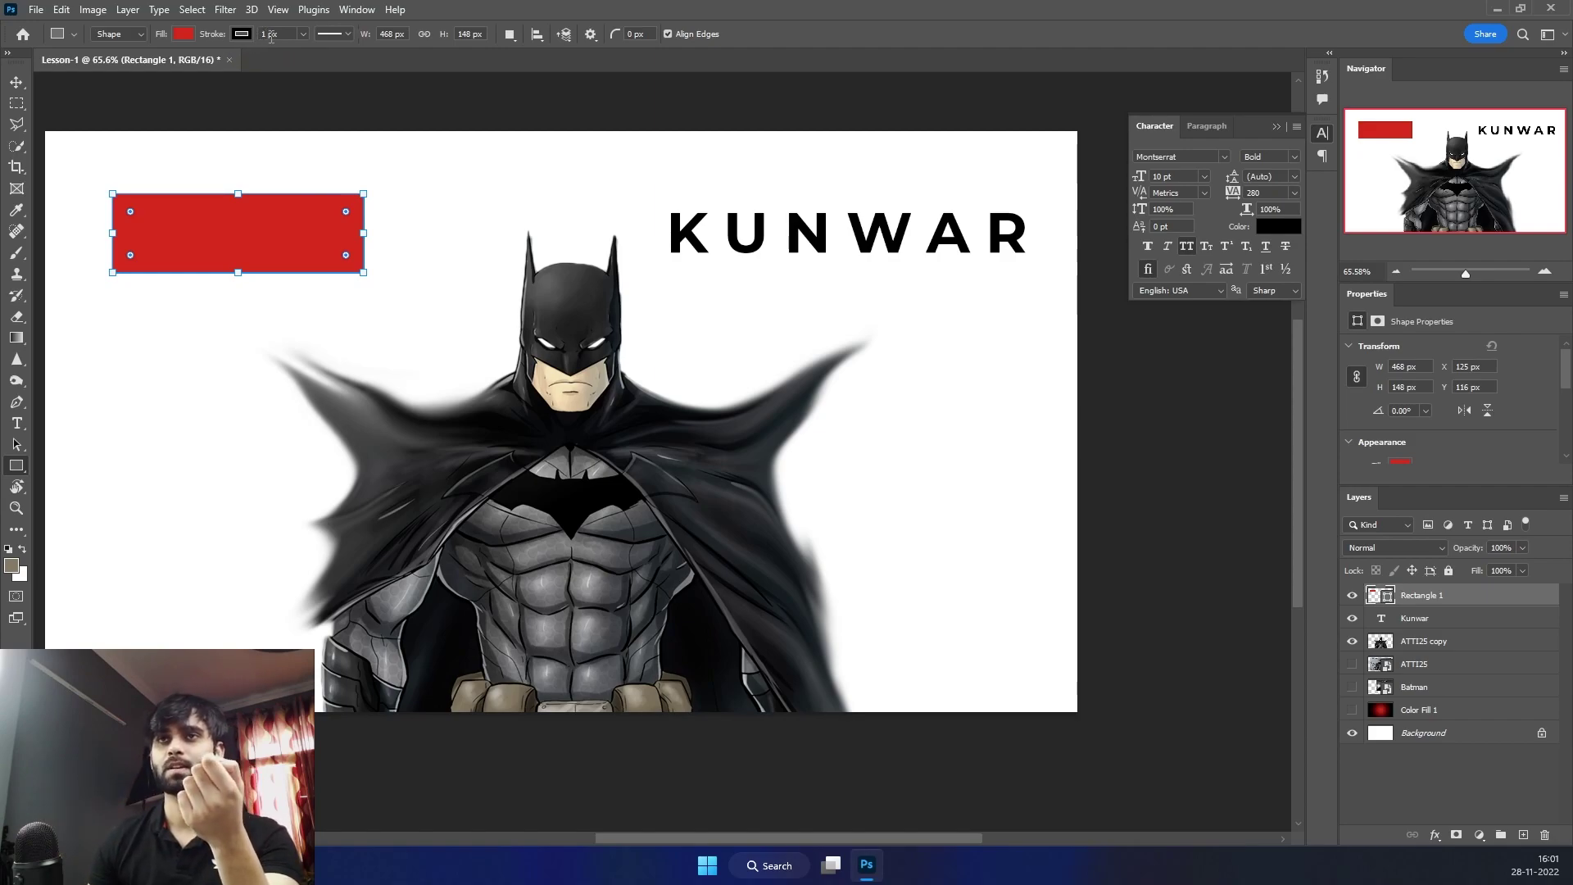
click(304, 34)
drag(289, 53, 305, 53)
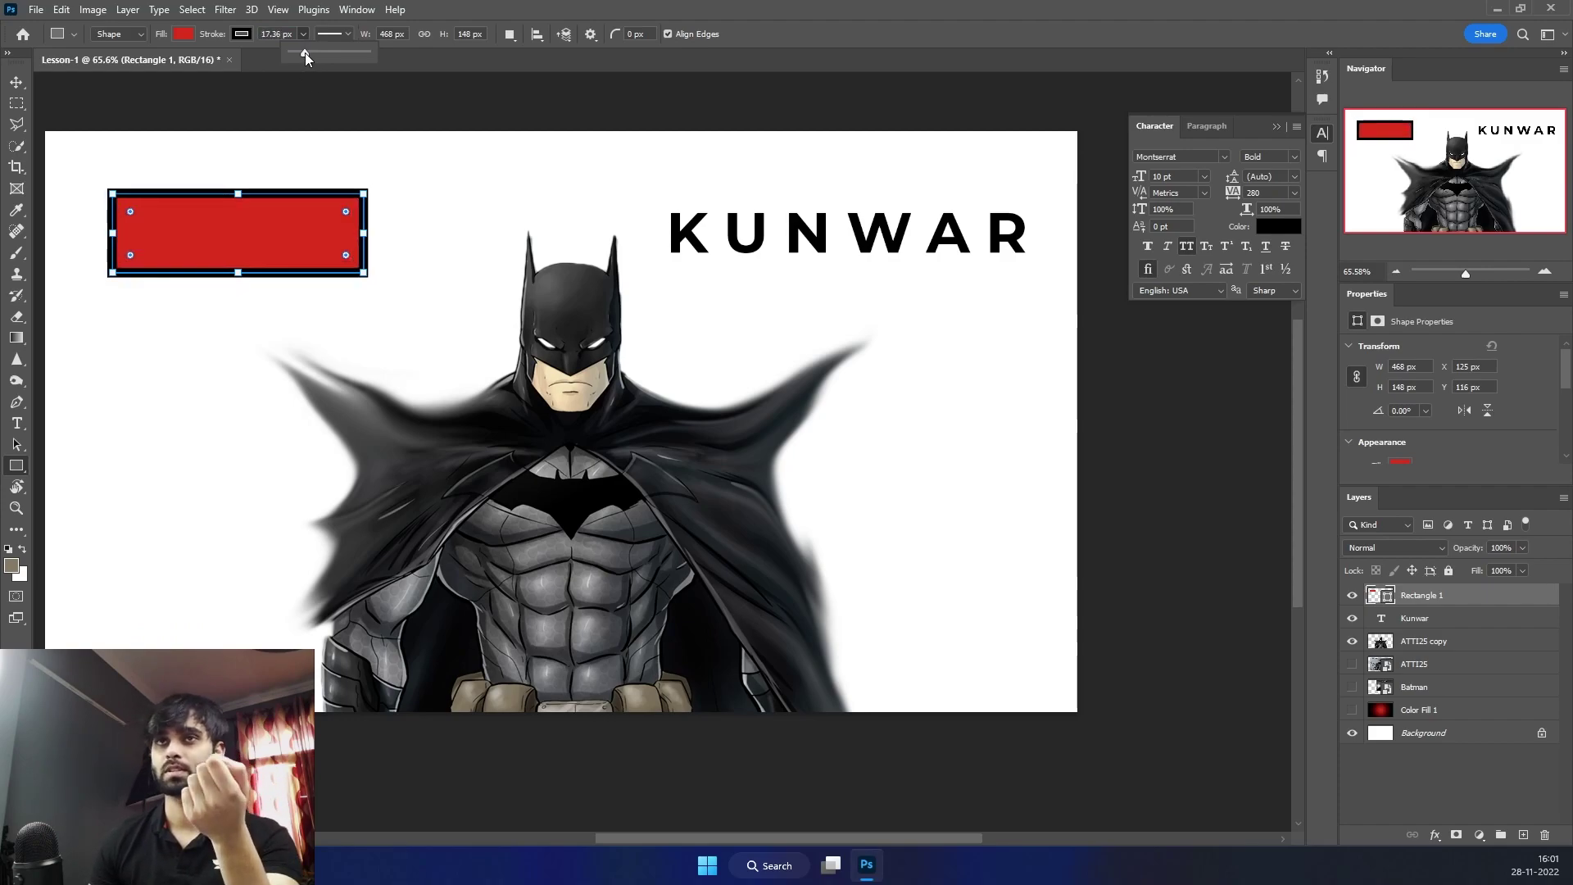
Remove both the stroke and the fill from the rectangle
click(240, 35)
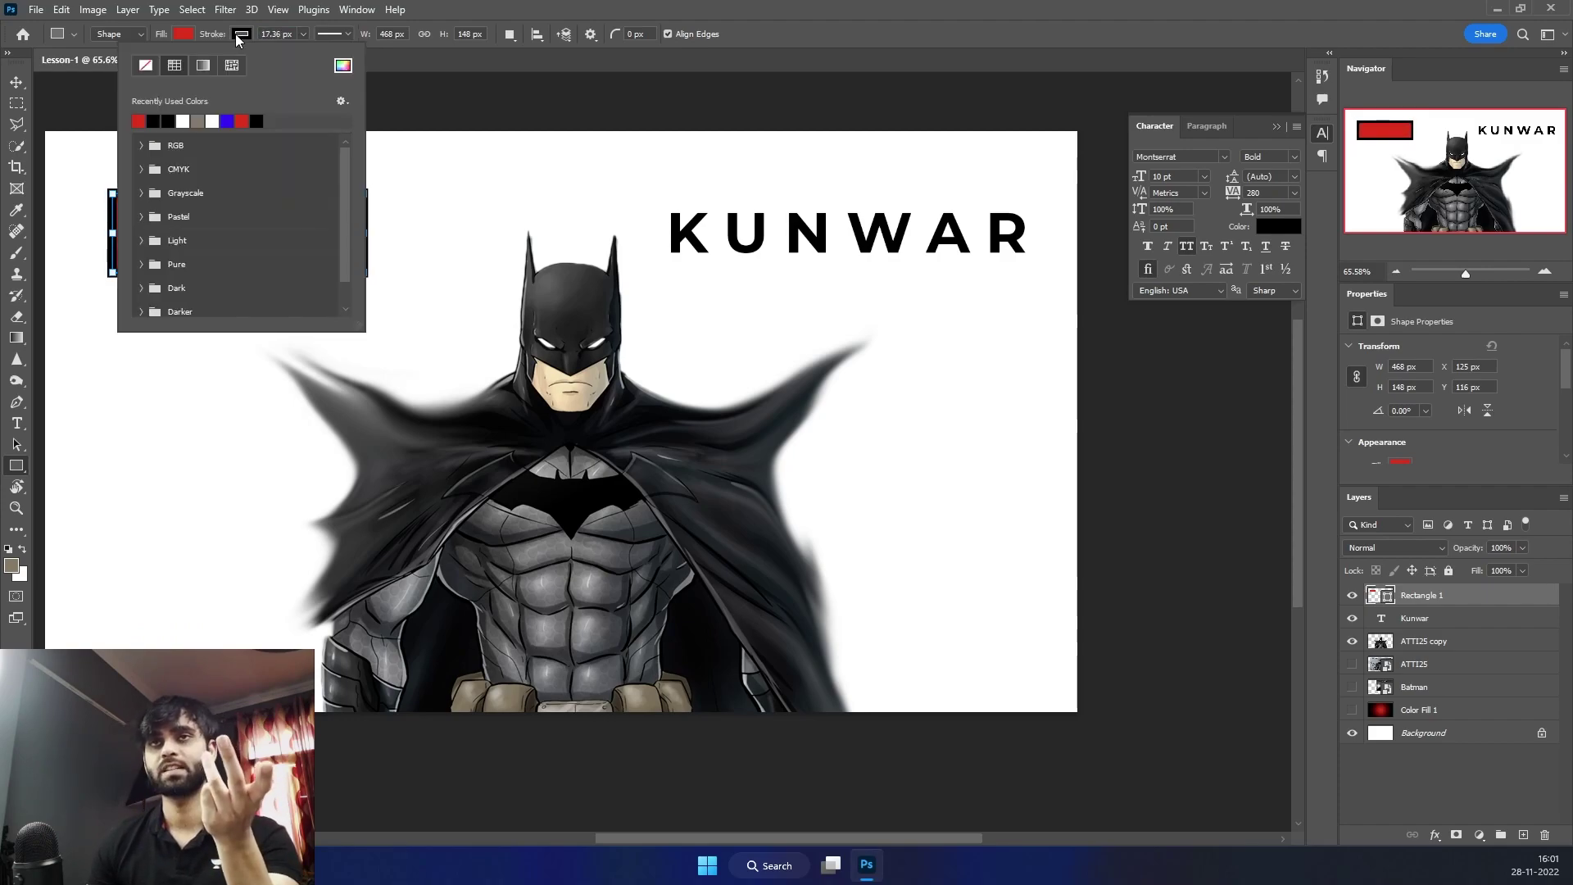
click(146, 66)
click(185, 34)
click(185, 35)
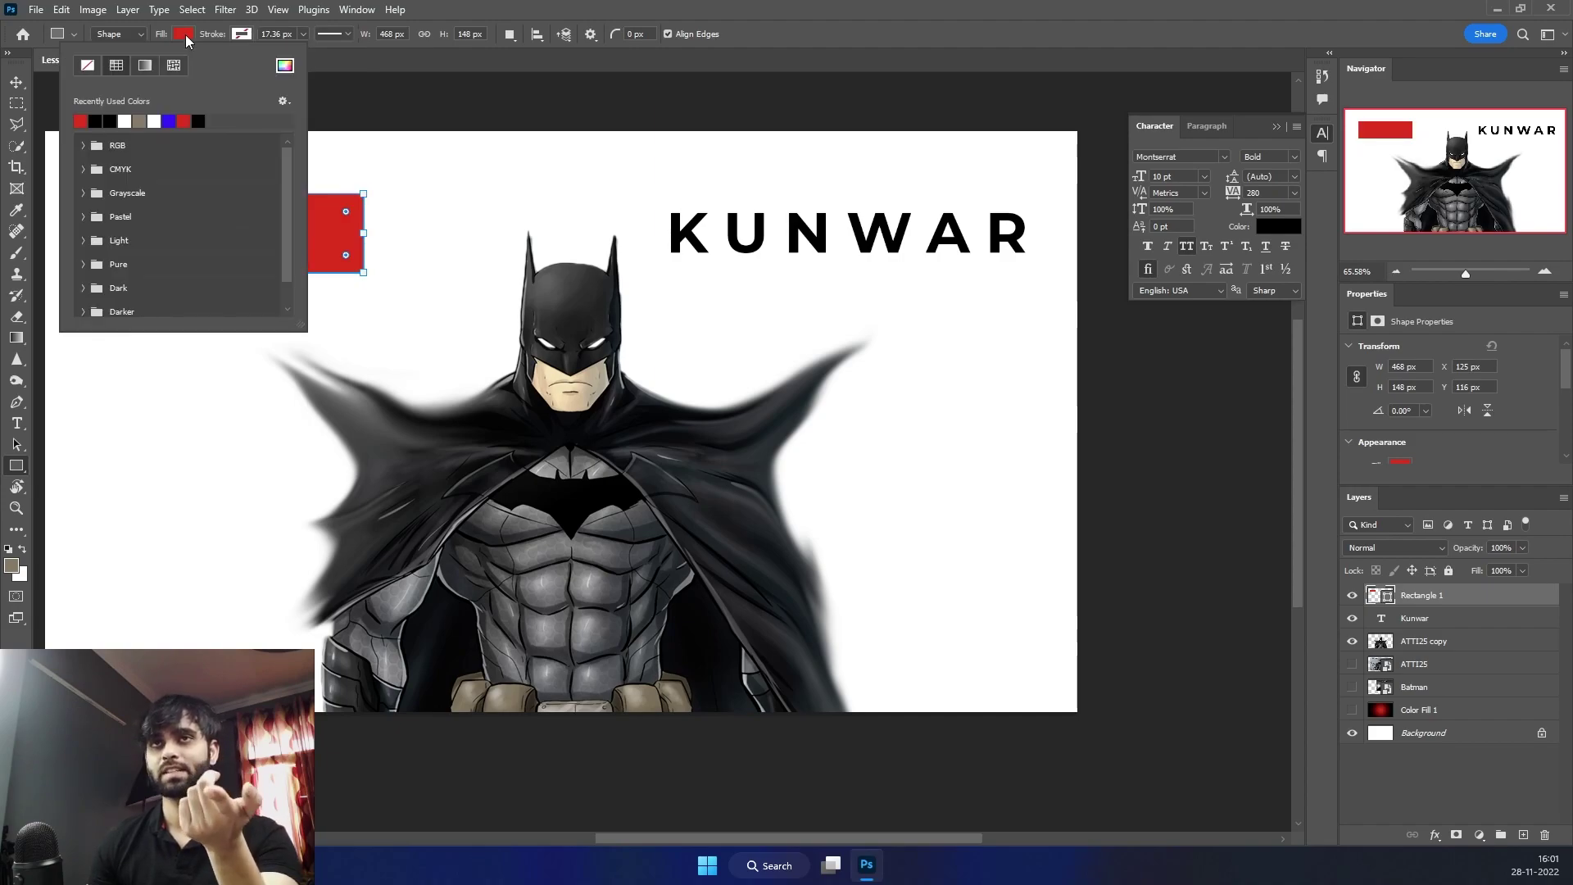
click(88, 66)
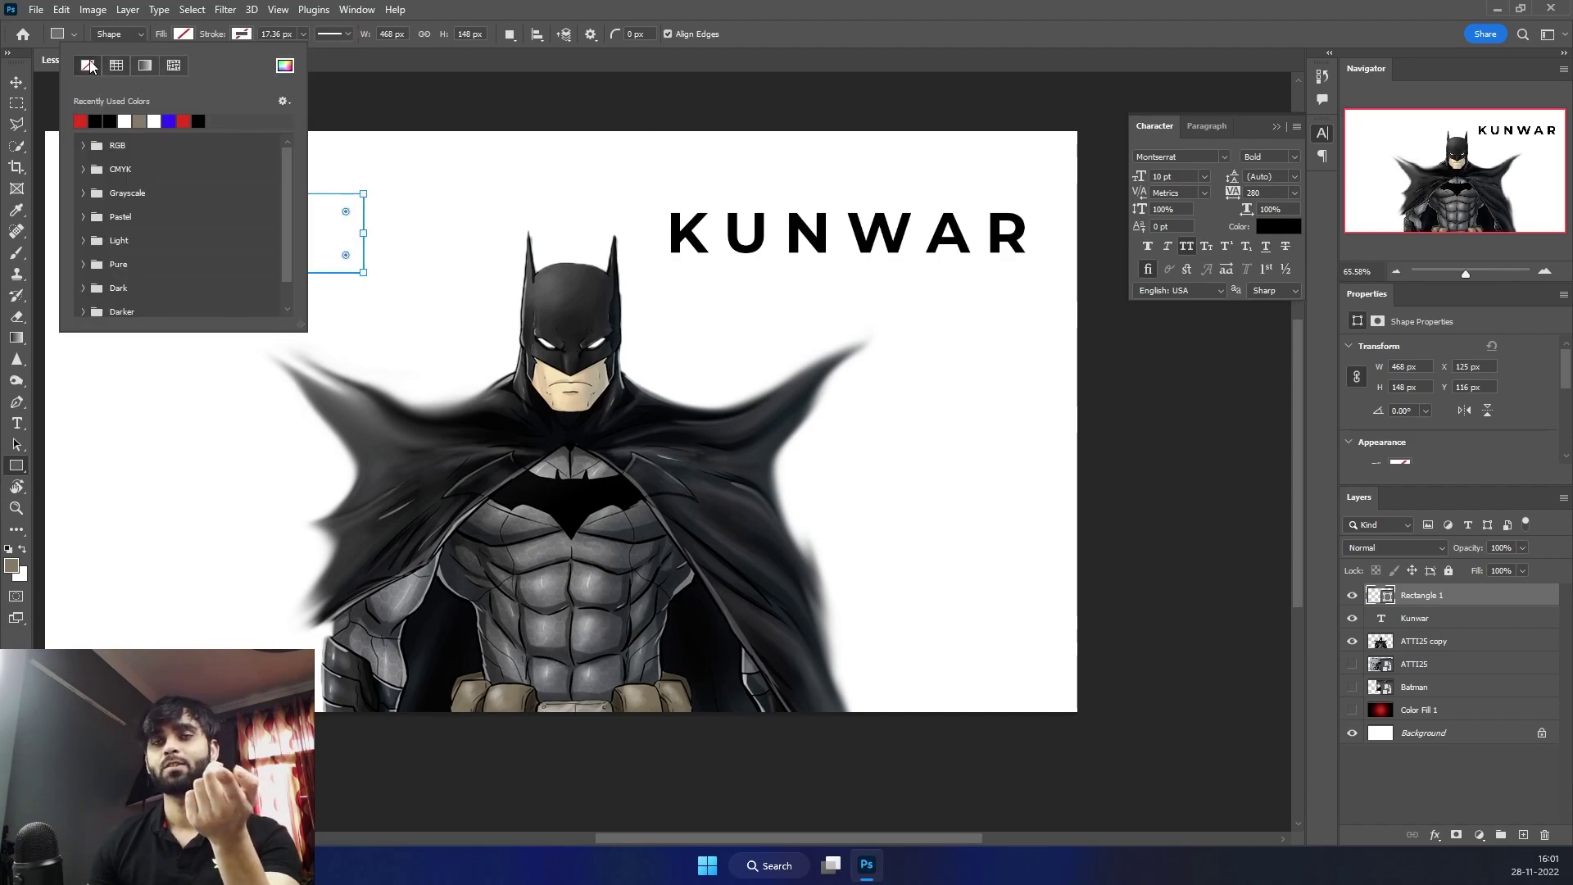
click(199, 38)
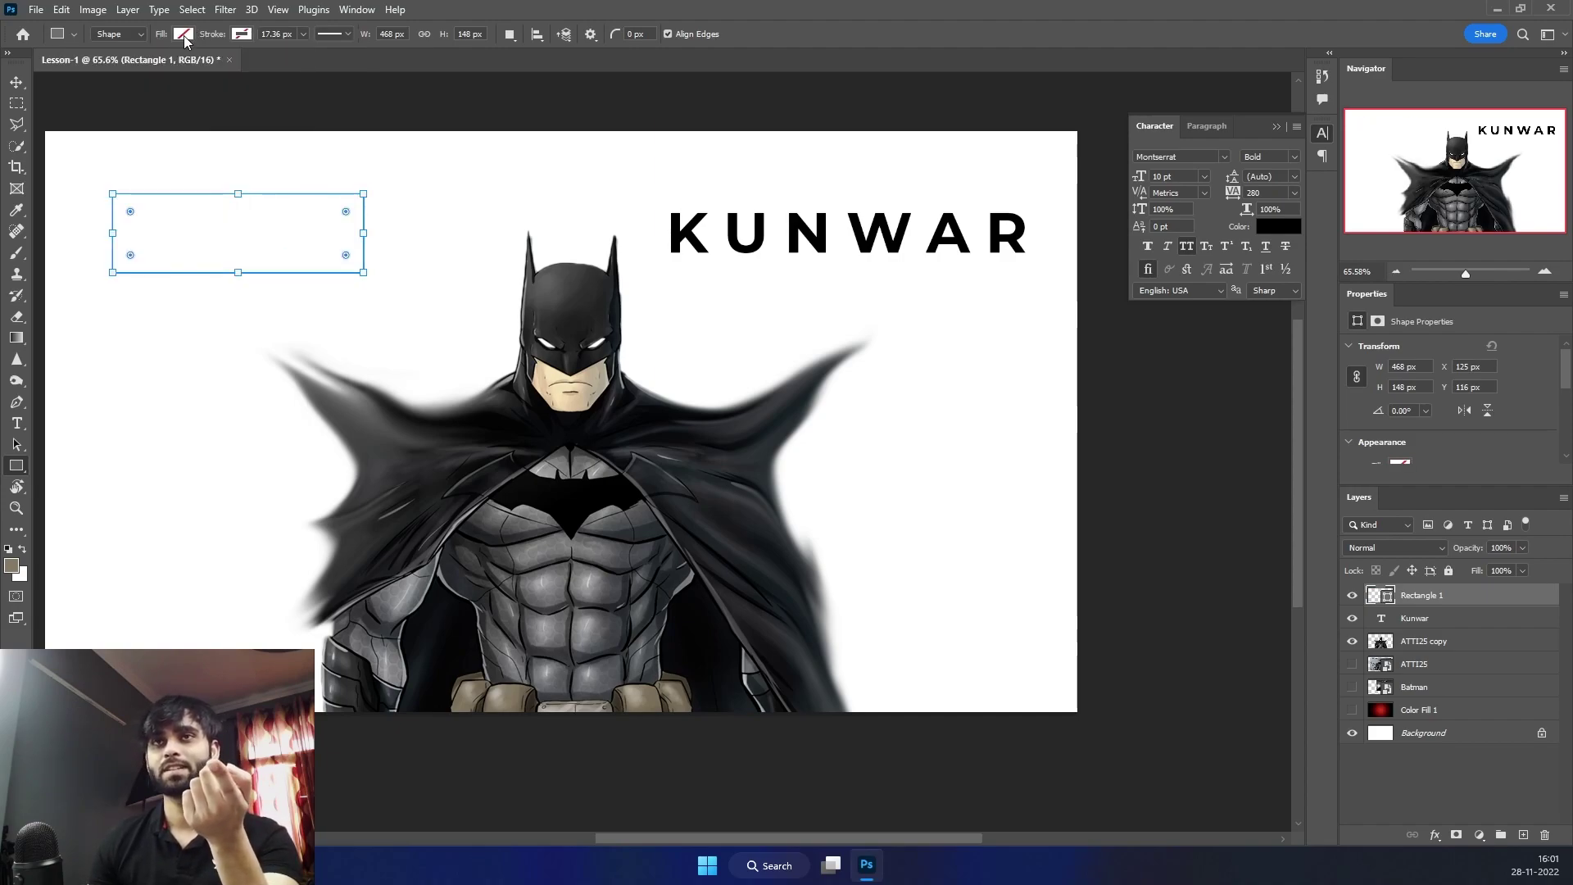
Give the unfilled rectangle a black stroke
click(238, 36)
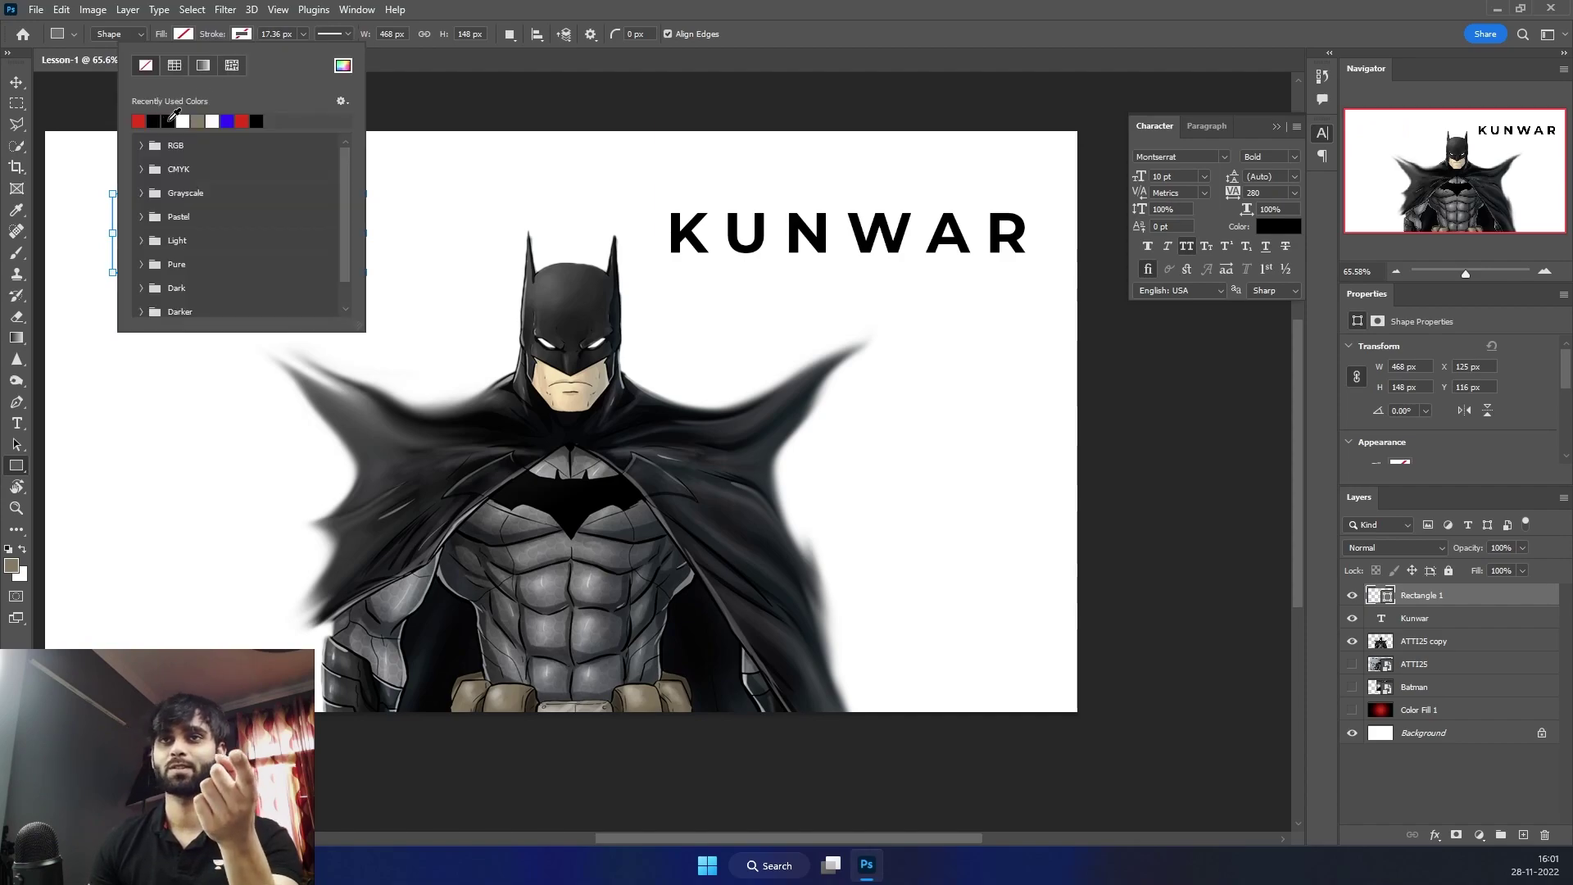
click(168, 120)
click(217, 35)
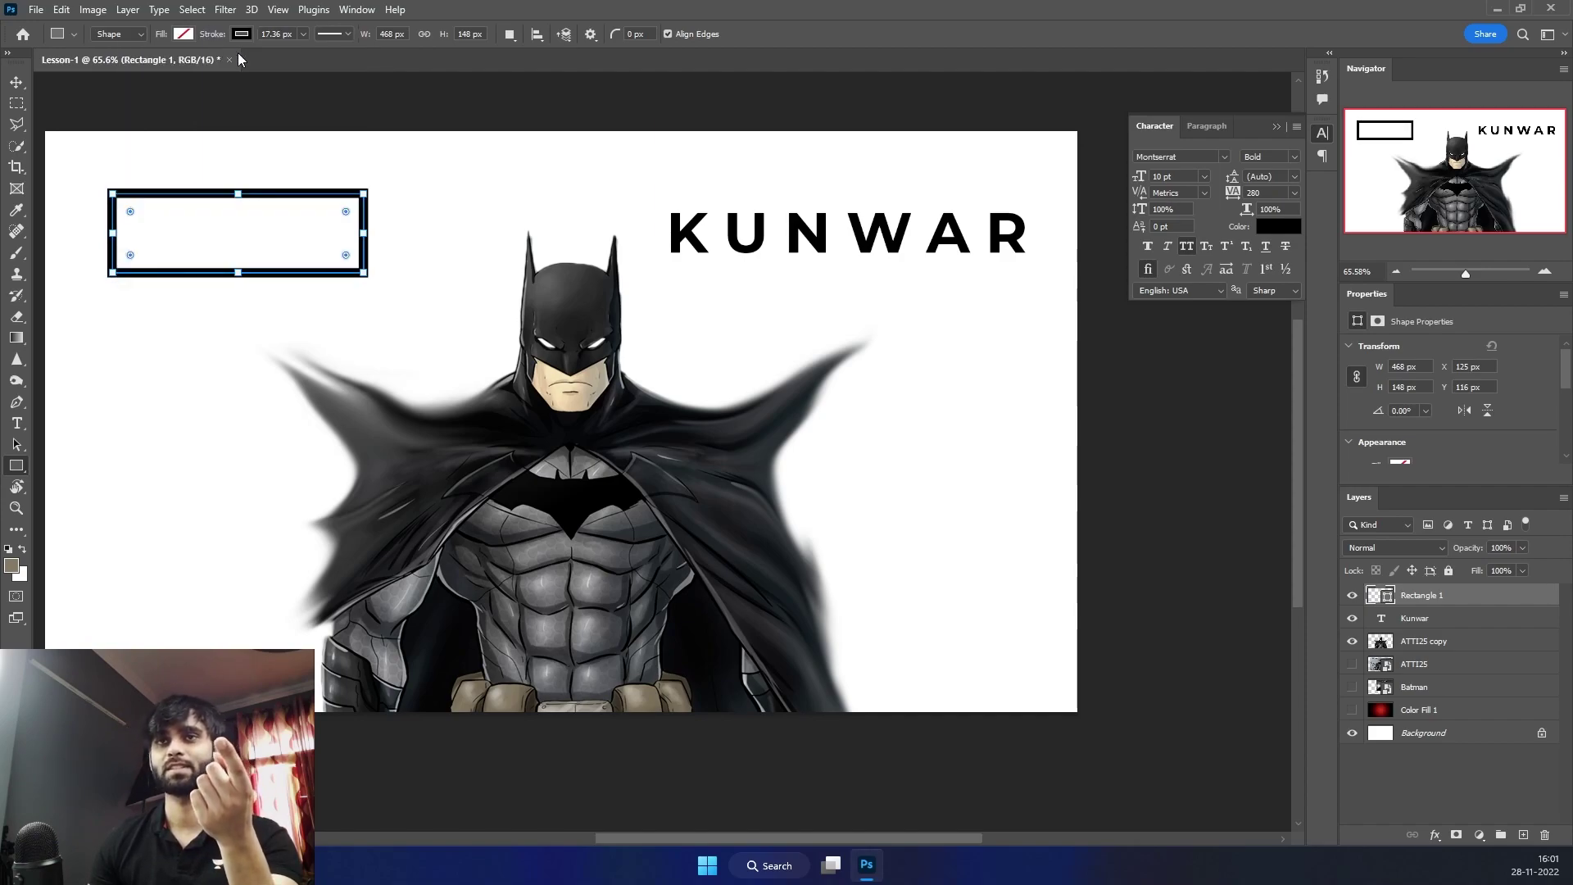
click(439, 162)
click(747, 360)
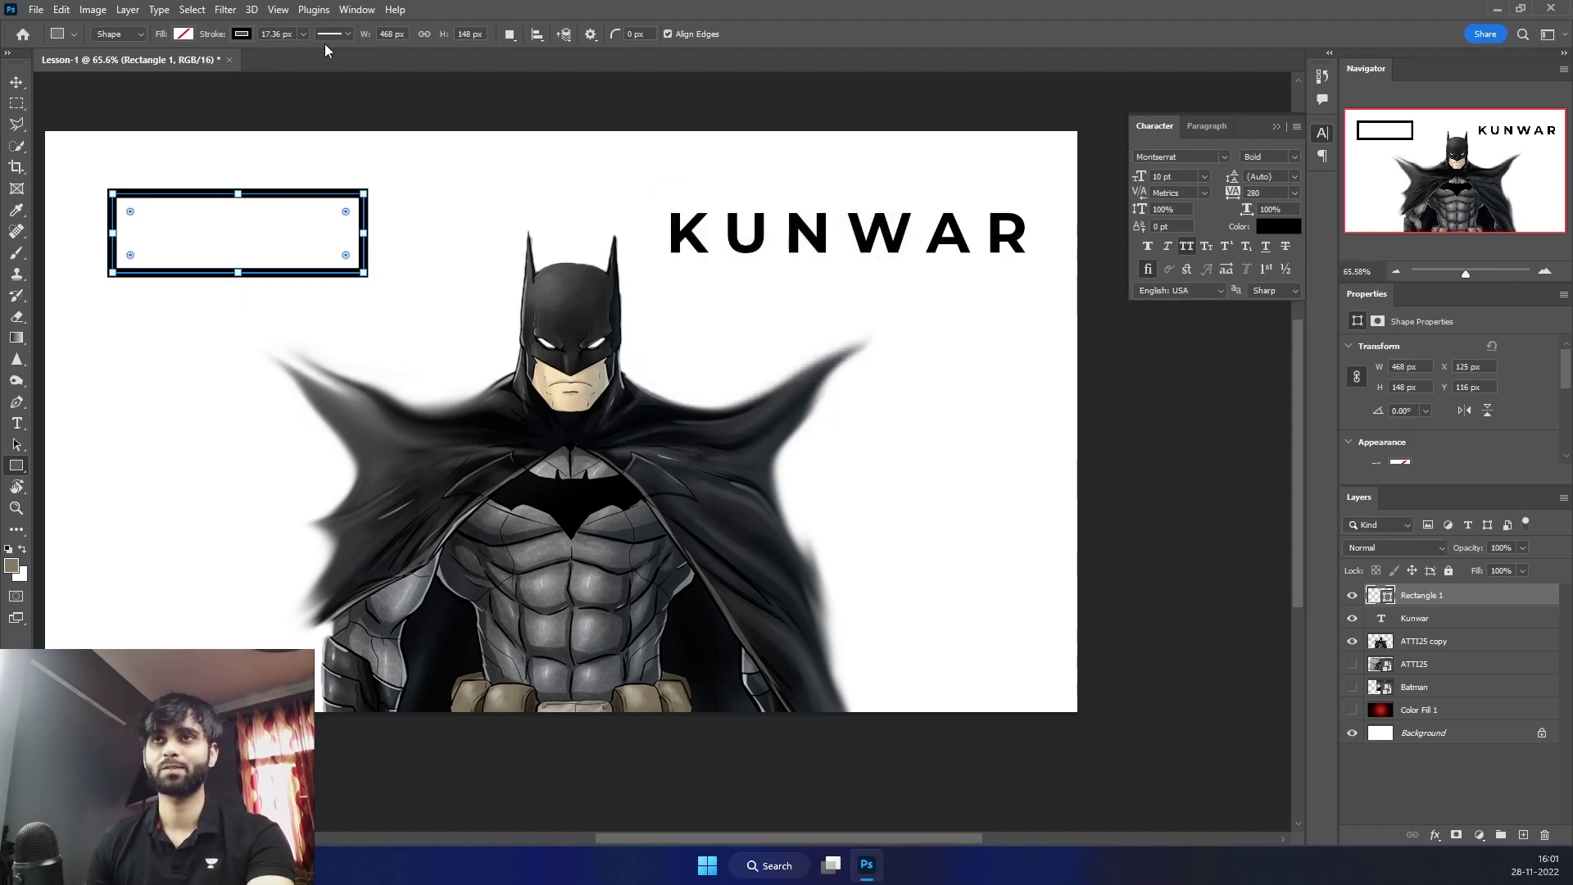
key(ctrl+z)
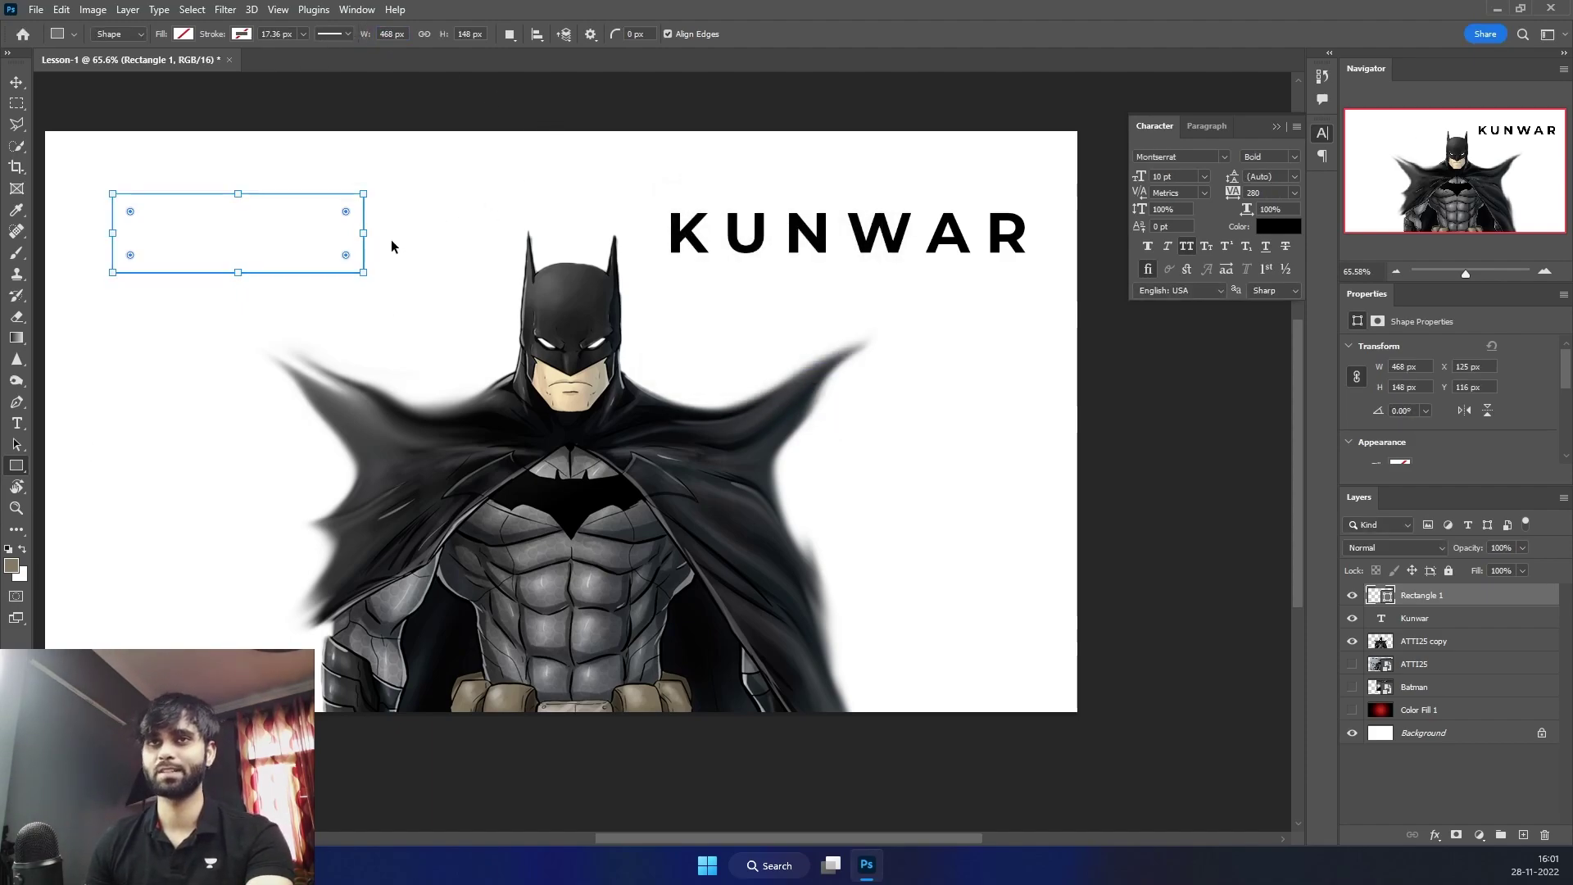
Draw an ellipse about 208 px by 235 px on the white area below the rectangle
right_click(17, 465)
click(81, 476)
drag(92, 371, 203, 494)
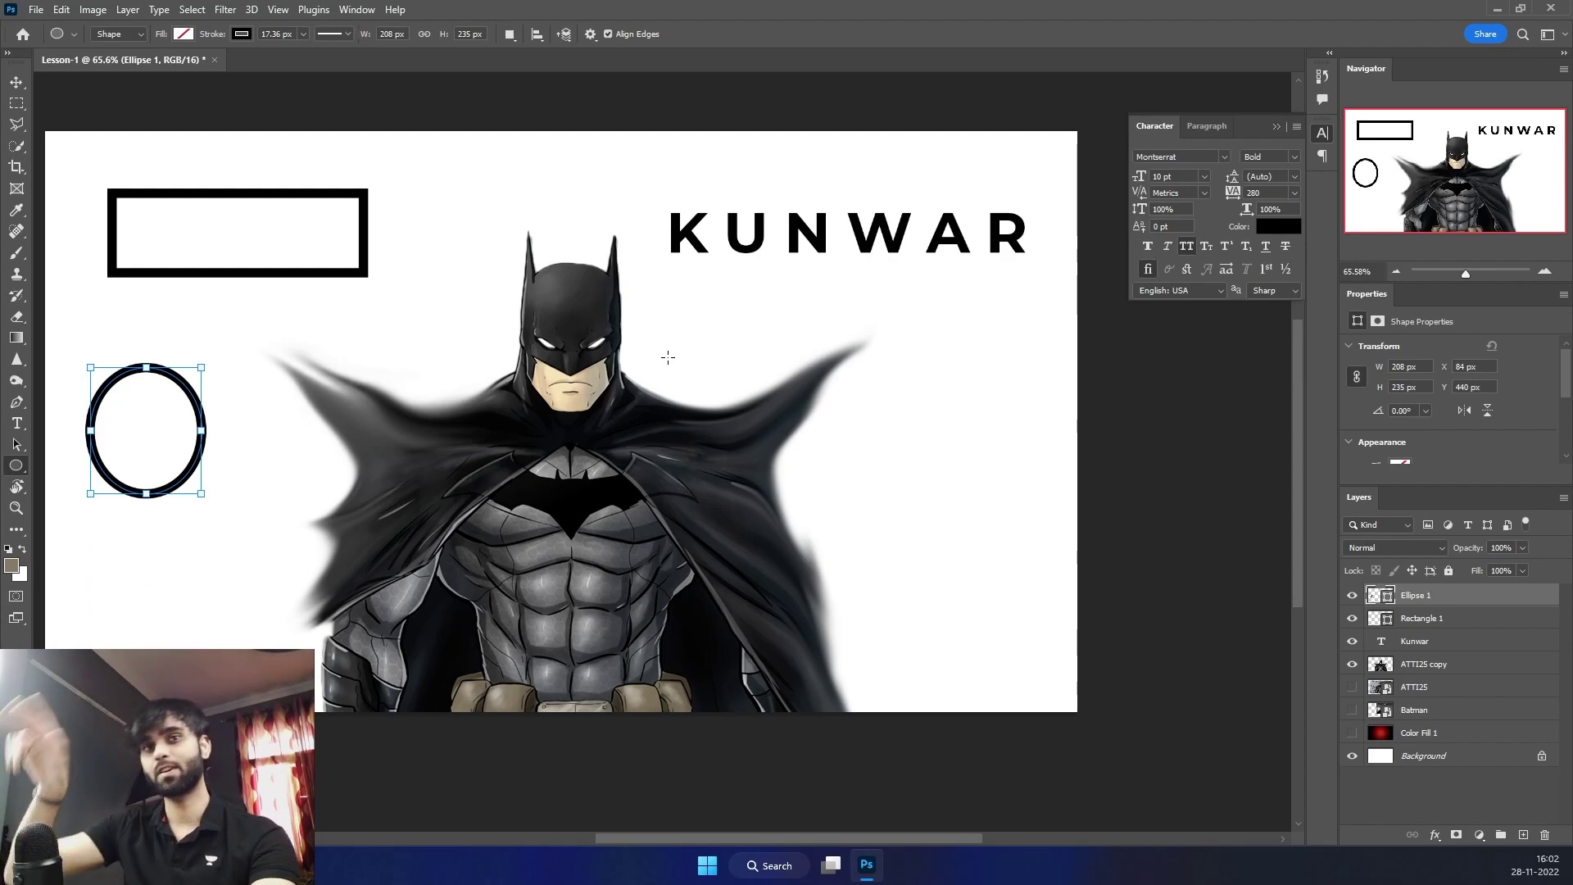
Rotate the canvas view to about 169° and remove the ellipse and the rectangle's black outline
key(r)
drag(737, 322, 612, 598)
key(Delete)
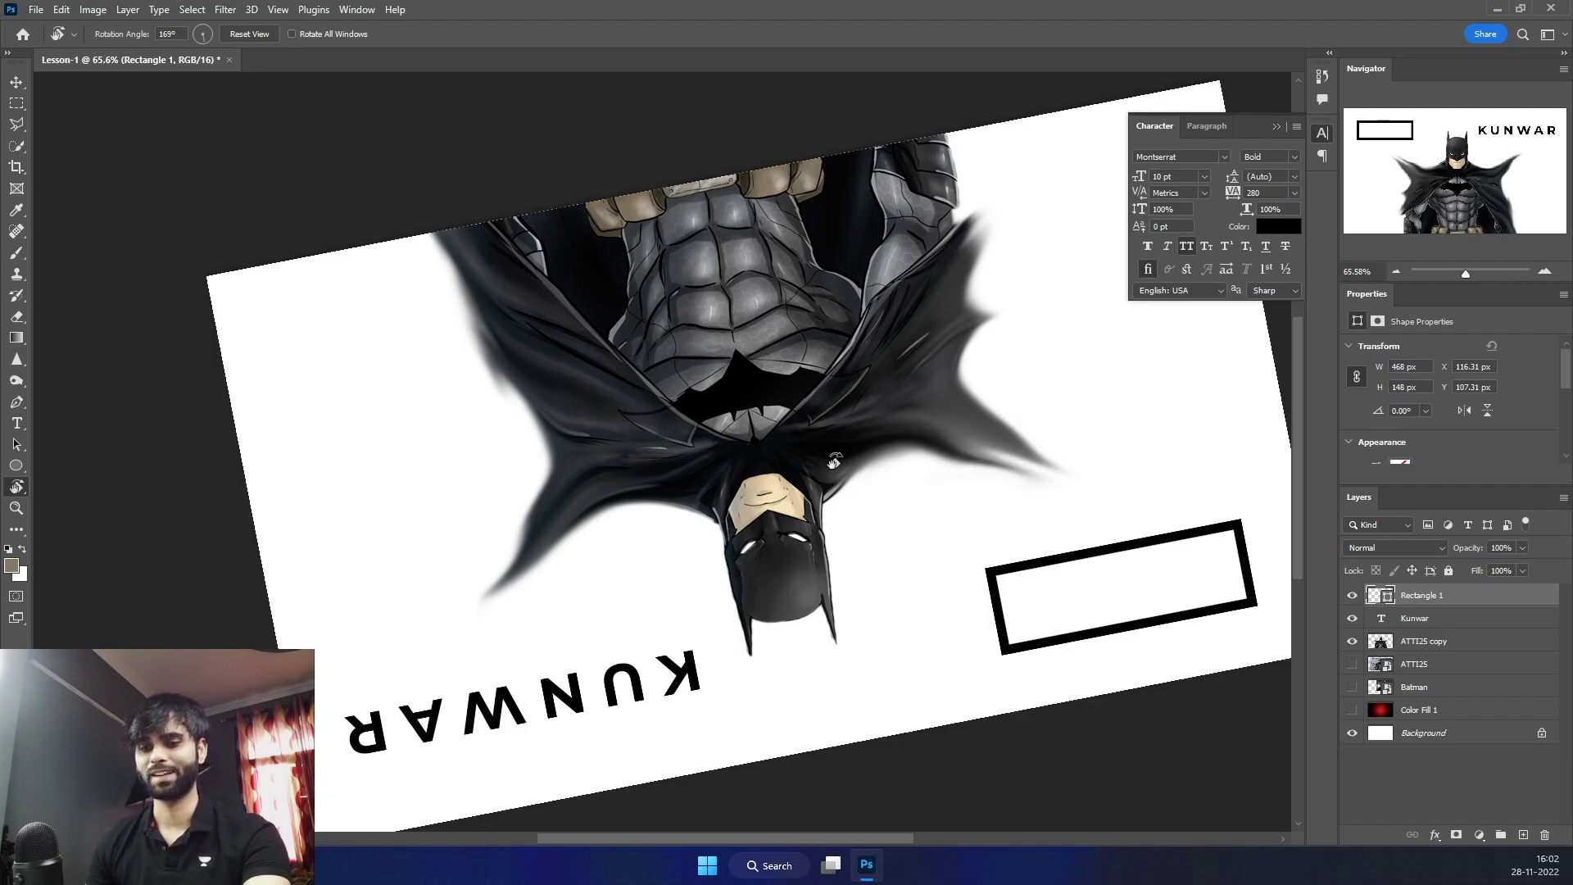
key(Delete)
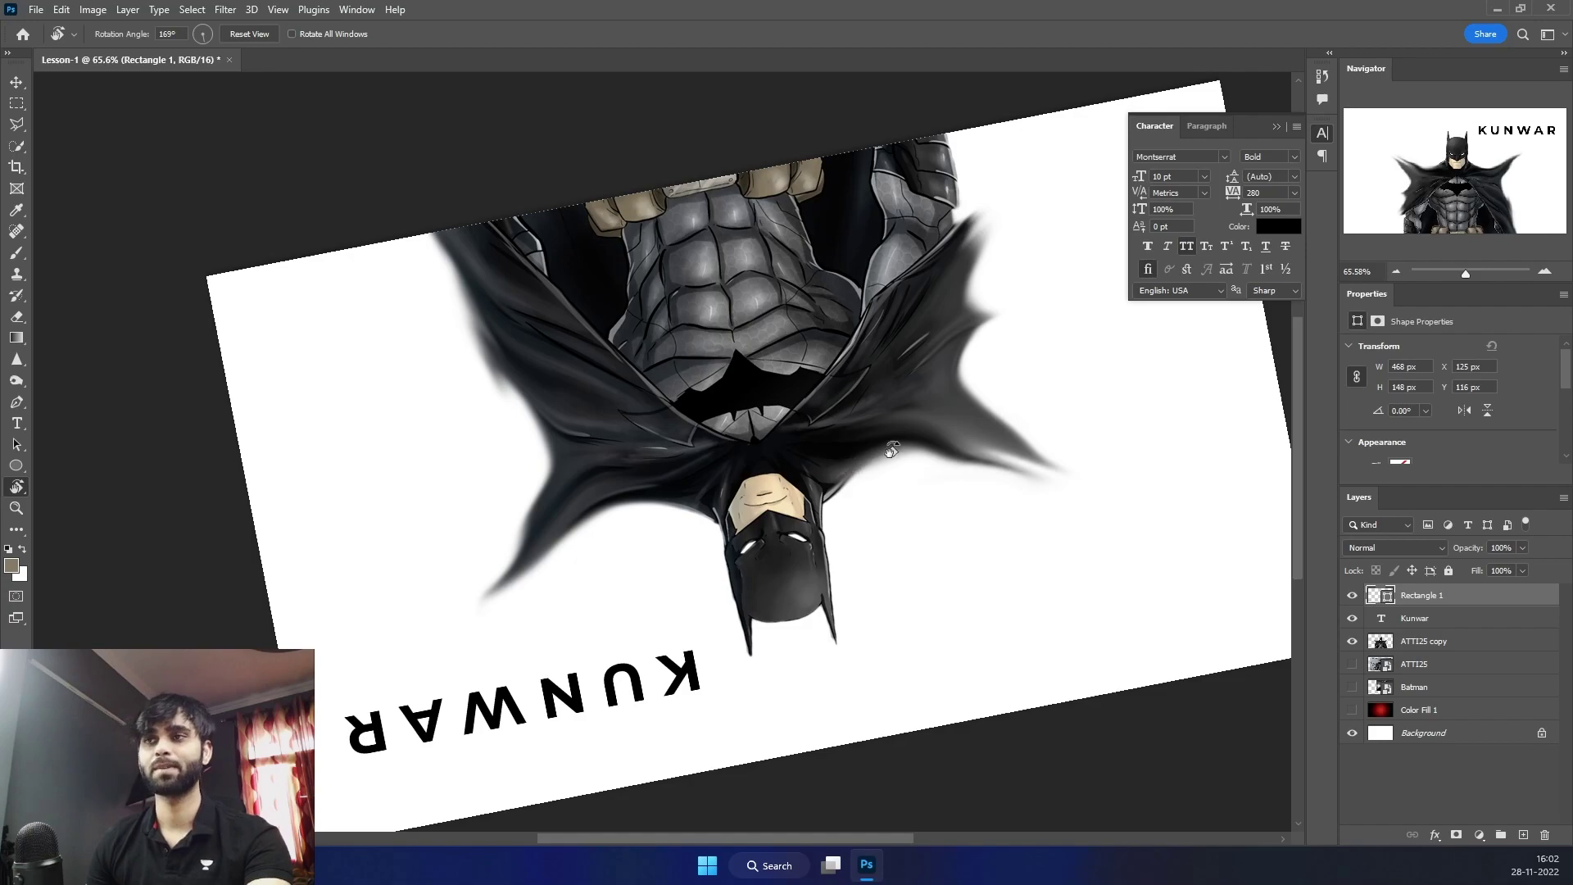
Rotate the canvas view further and reset its rotation angle to 0°
drag(890, 449, 688, 231)
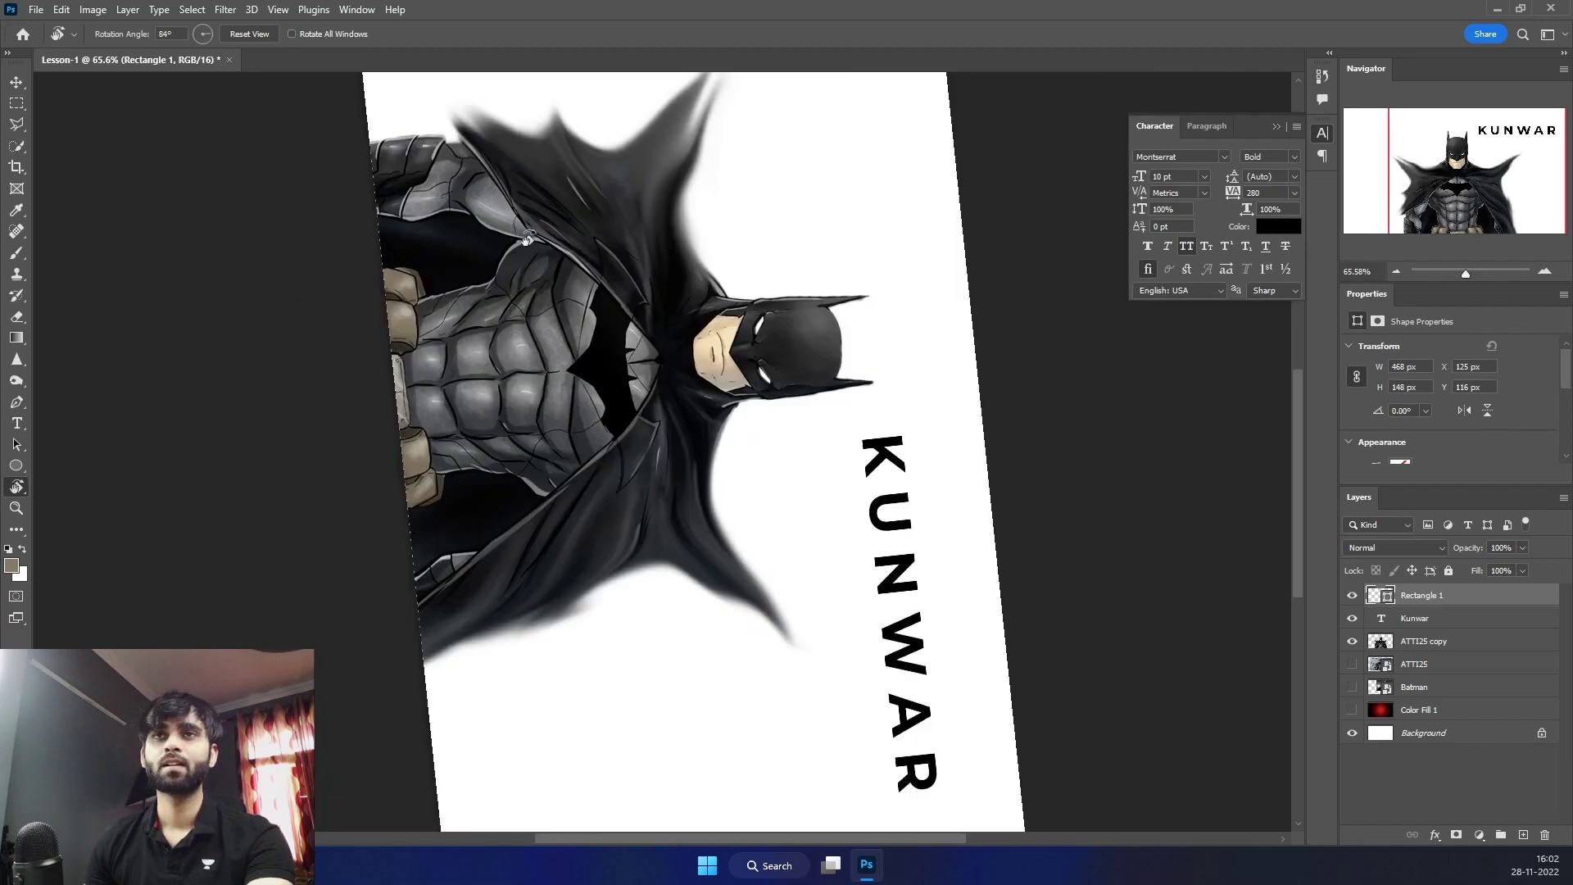
click(184, 32)
text(0)
key(Return)
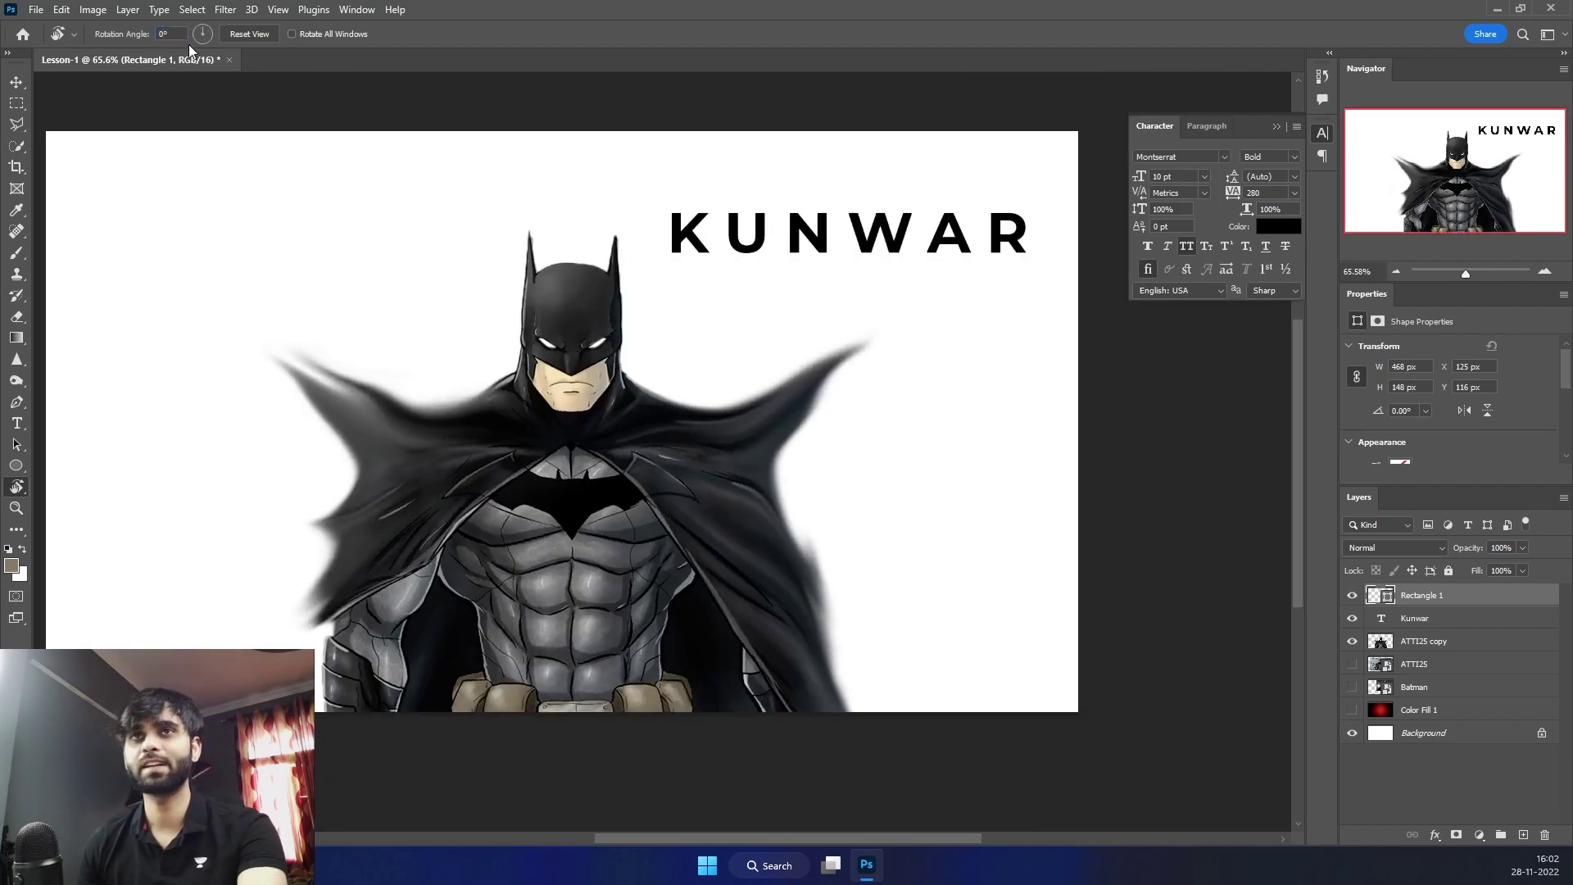
Zoom in on the Batman artwork to about 70%
click(18, 83)
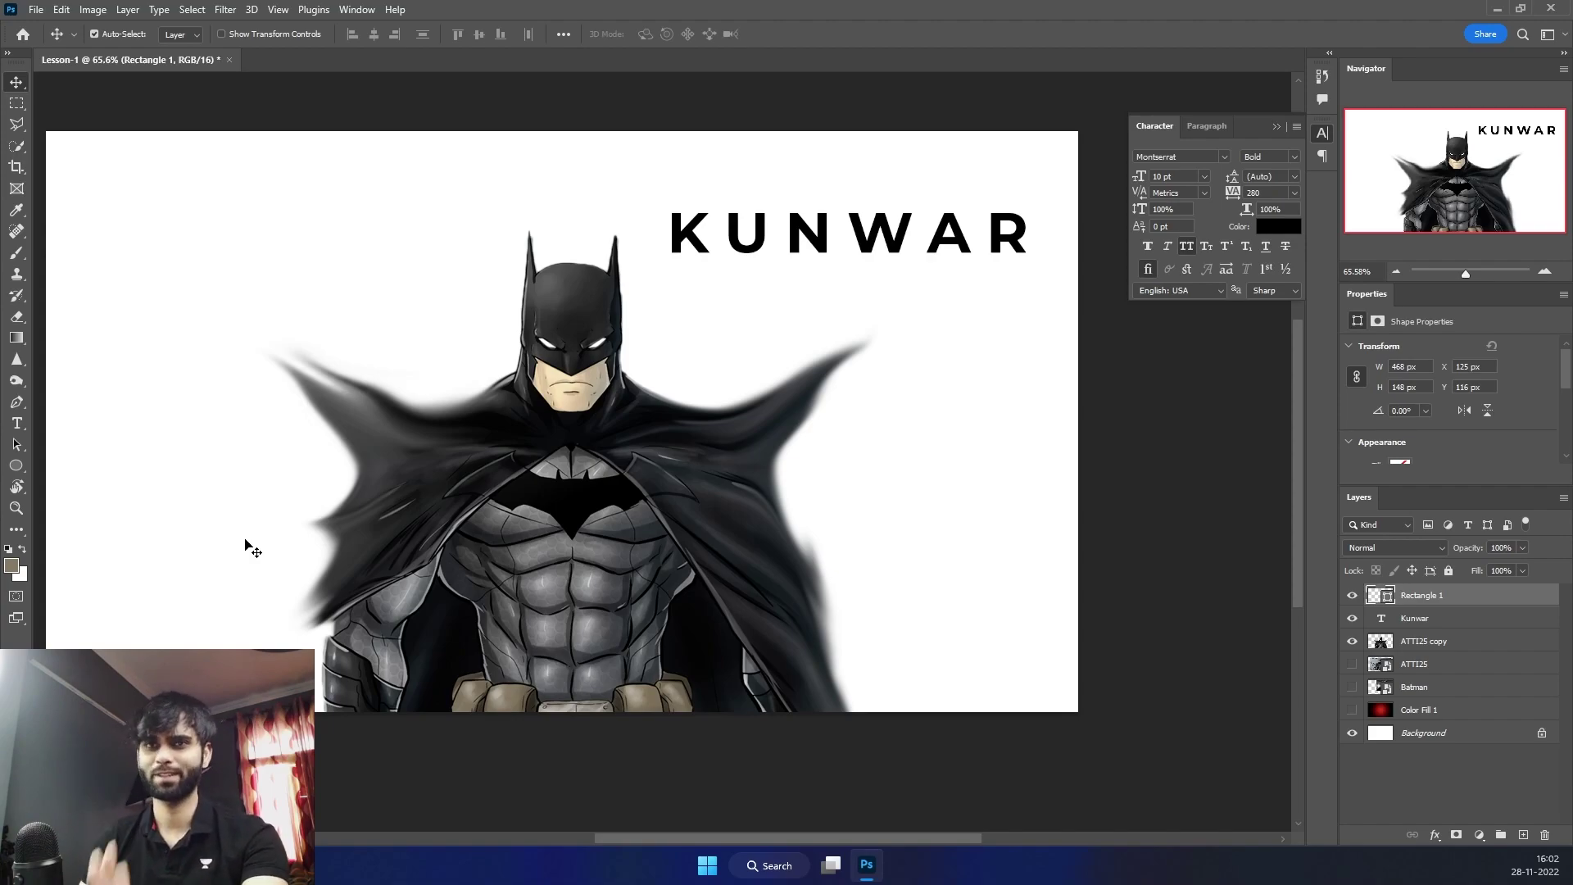
key(z)
drag(415, 393, 592, 389)
click(593, 388)
drag(1480, 278, 1467, 274)
click(17, 530)
Set the foreground colour to black, hex 000000
click(14, 569)
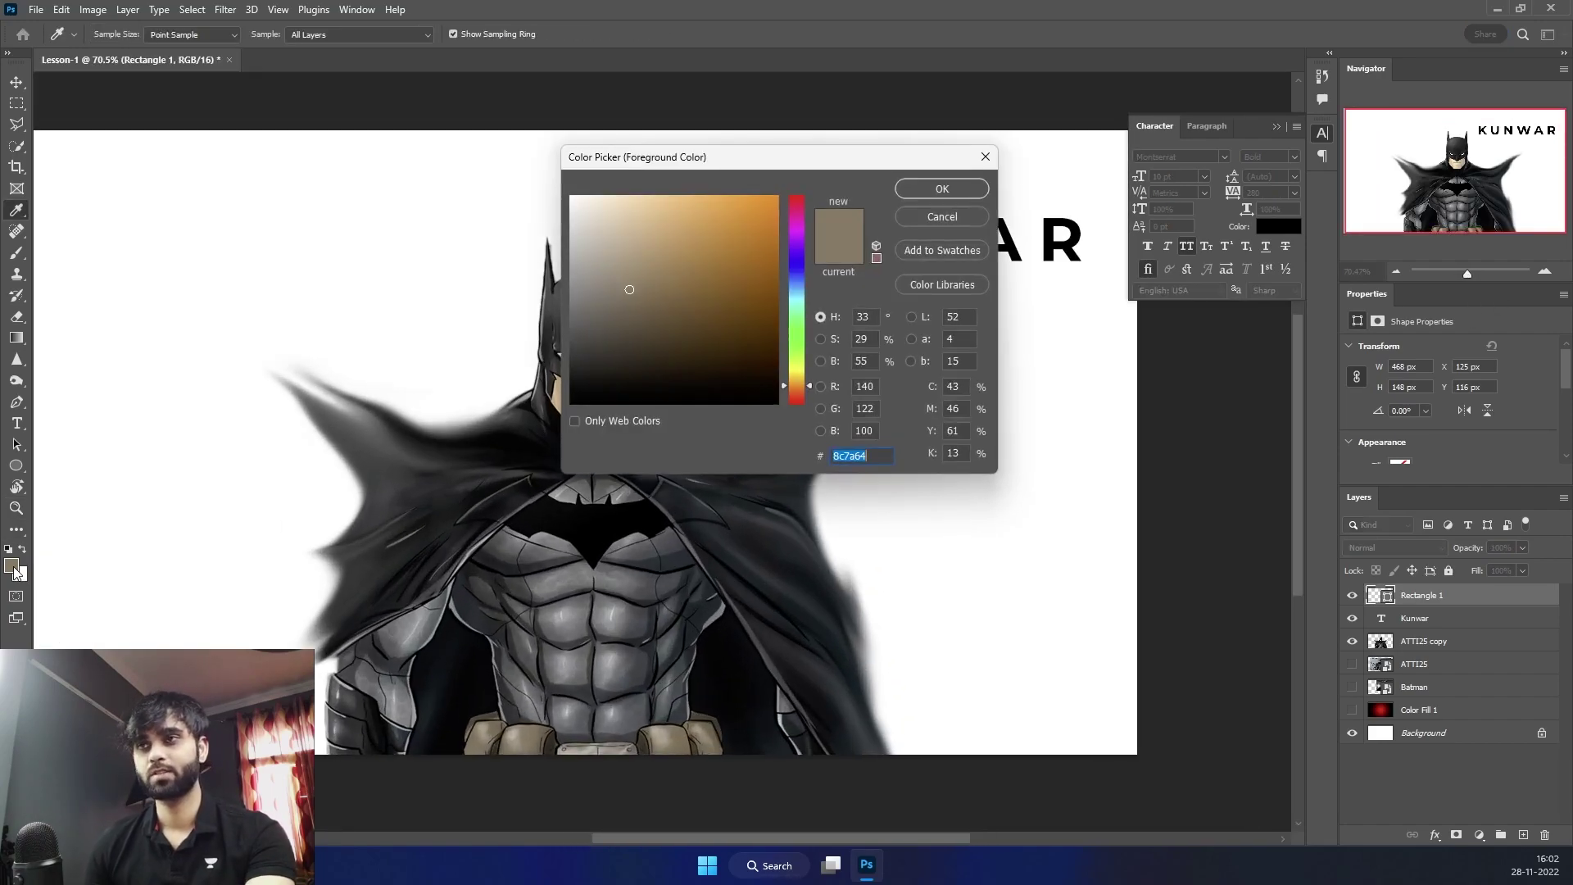
text(000000)
click(942, 190)
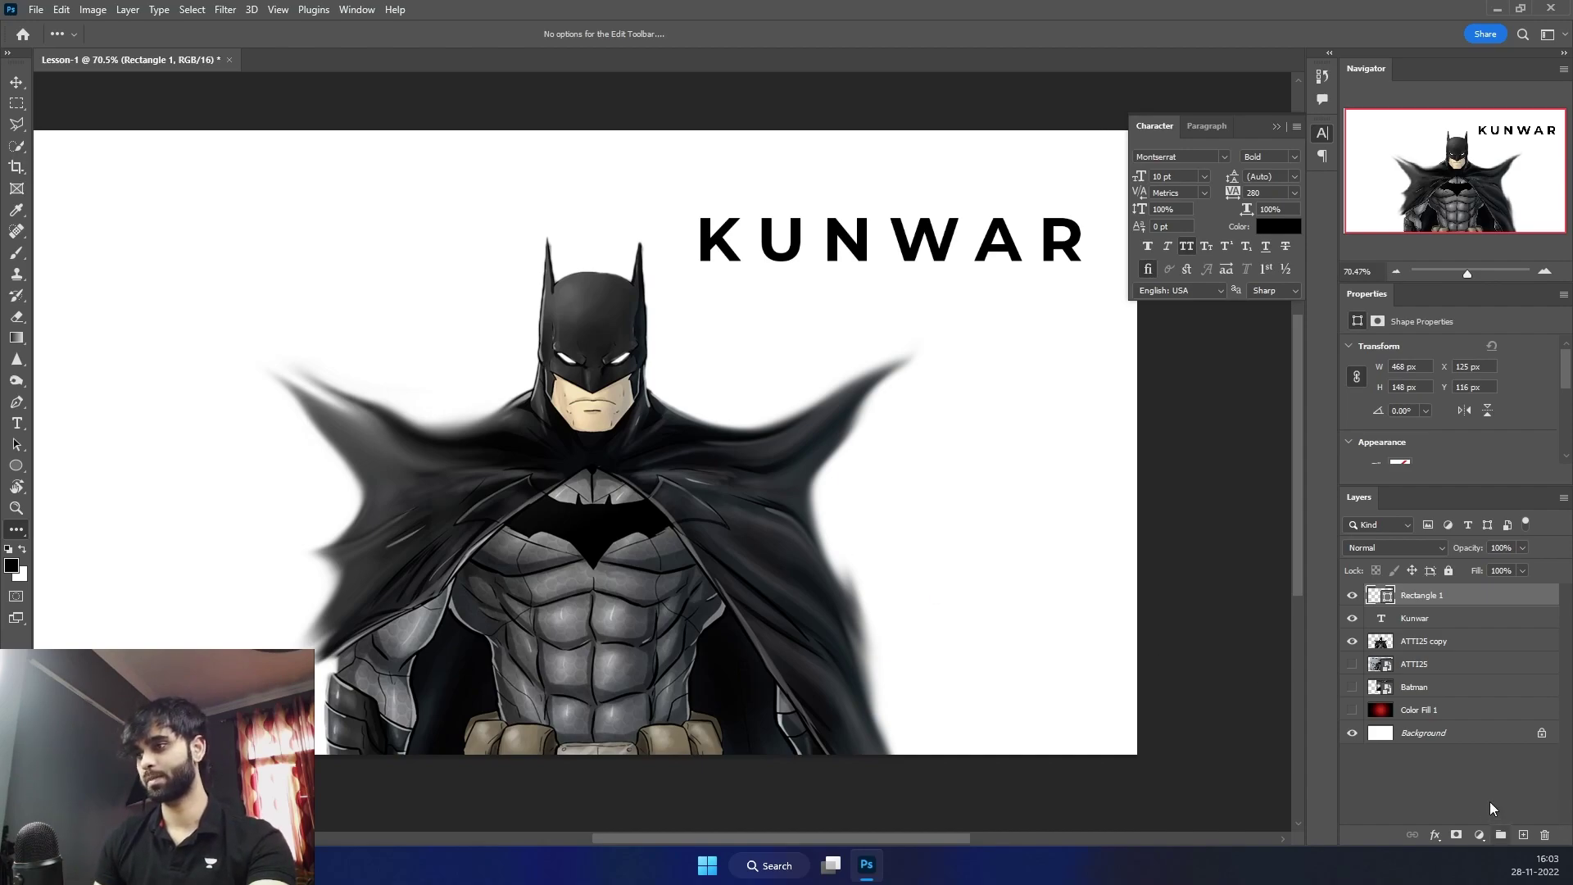
Review the available fill and adjustment layer types, and hide the character formatting options
click(1480, 834)
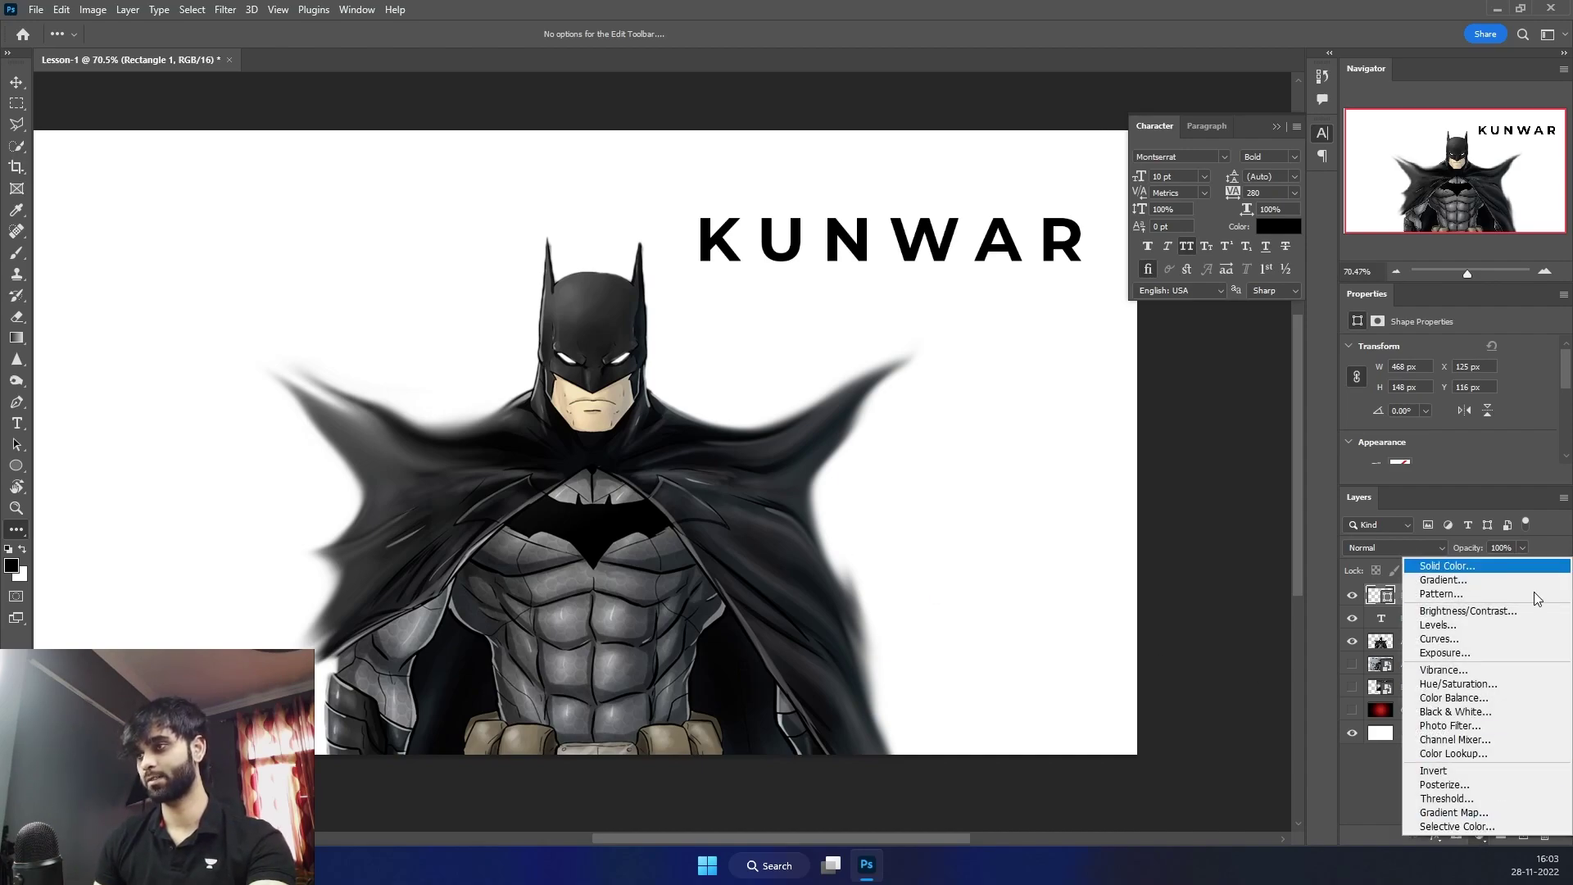
click(1356, 808)
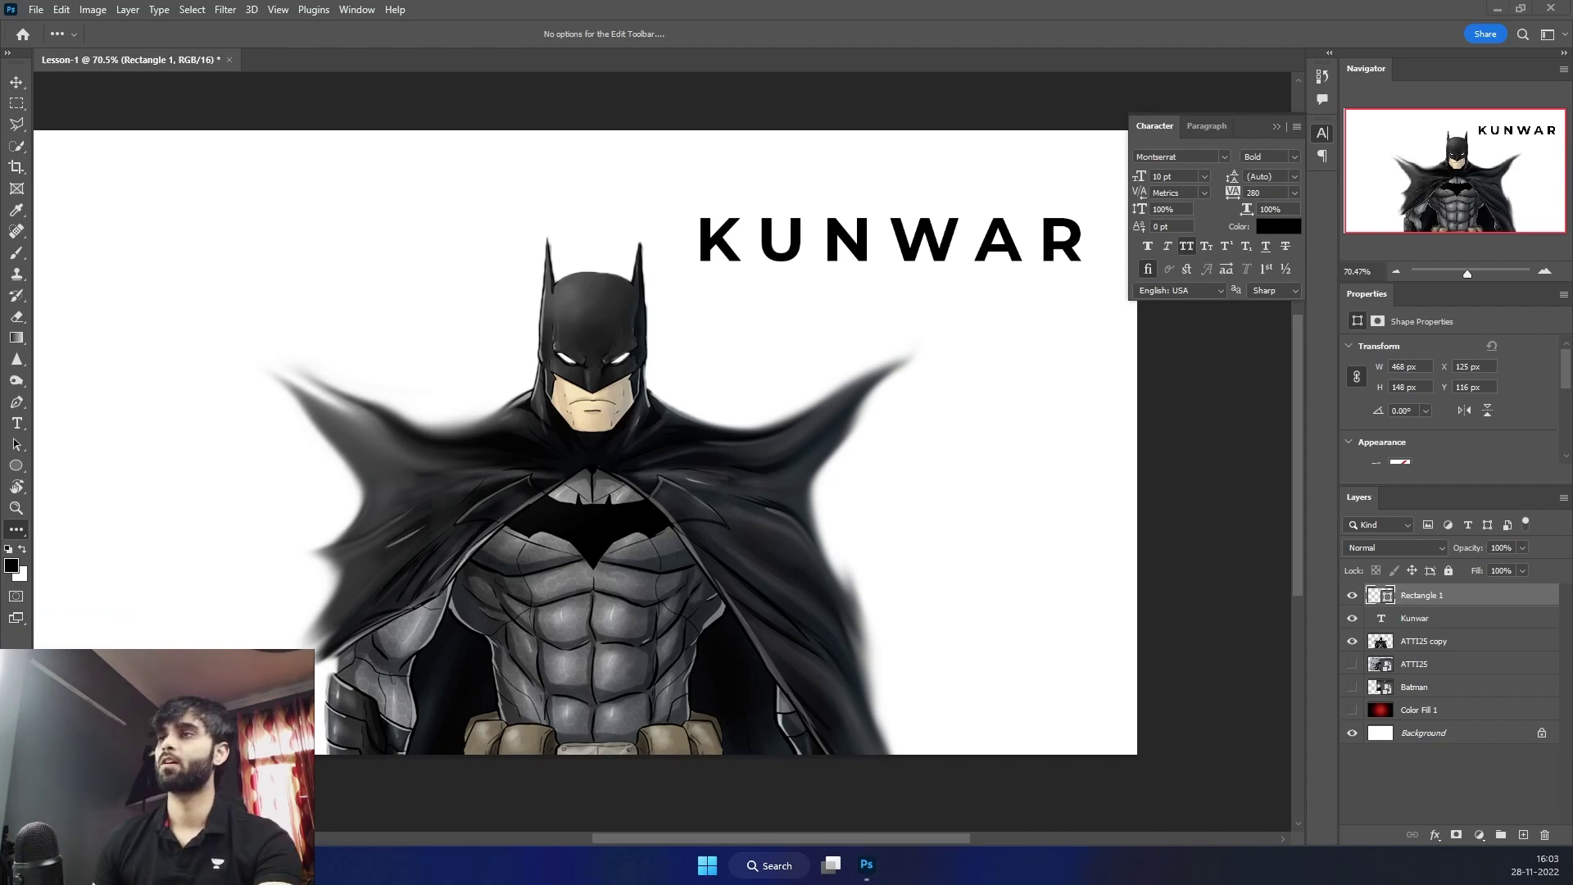
click(1274, 127)
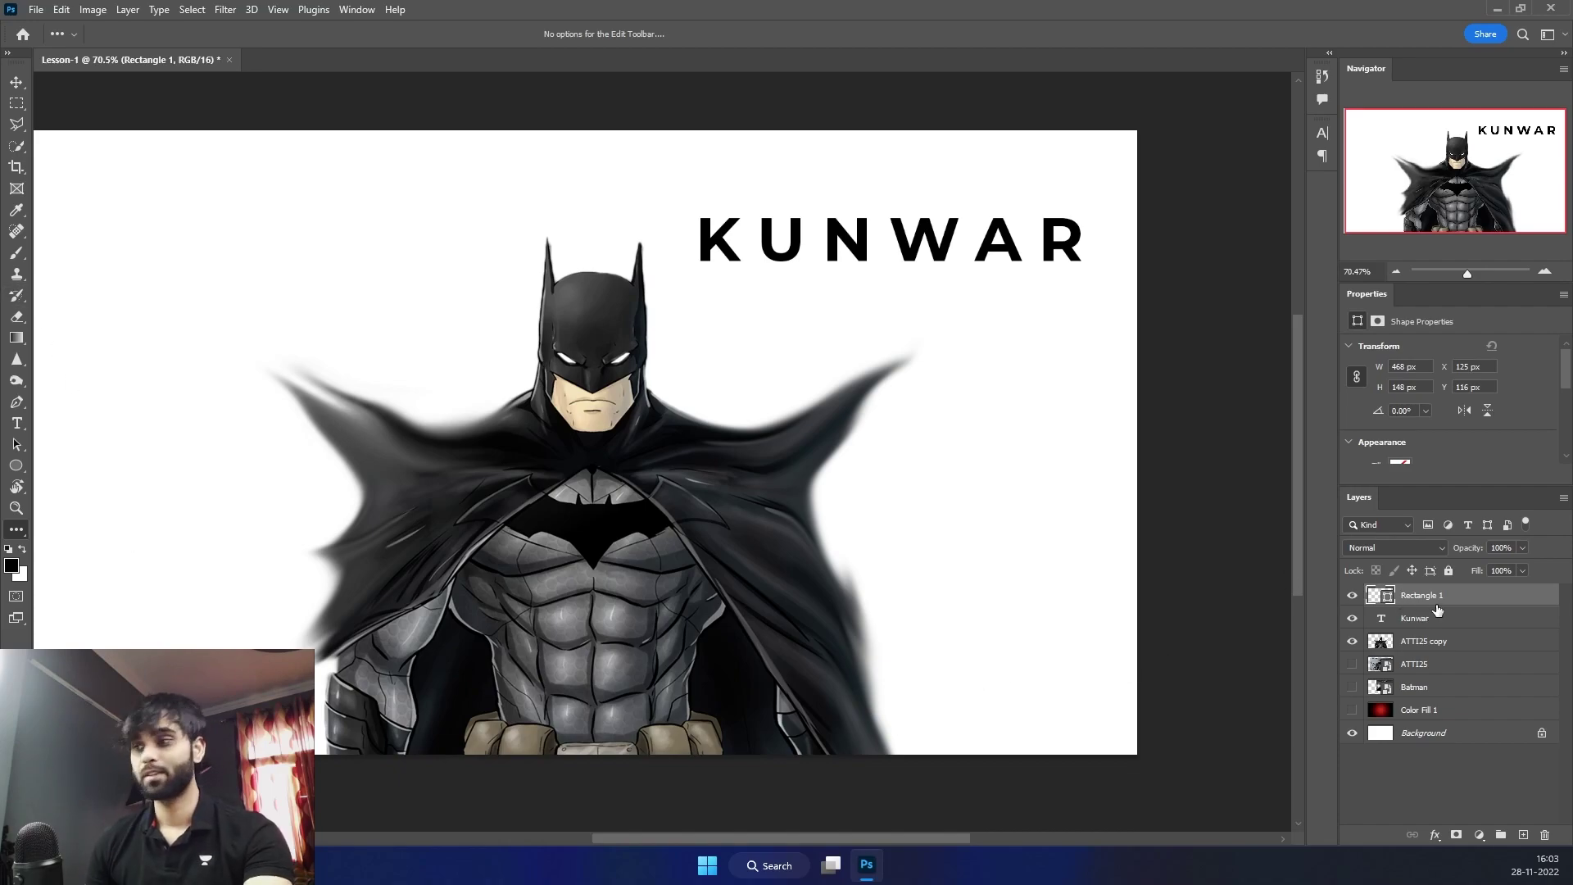
Set the blend mode of the Rectangle 1 layer to Overlay
click(1442, 647)
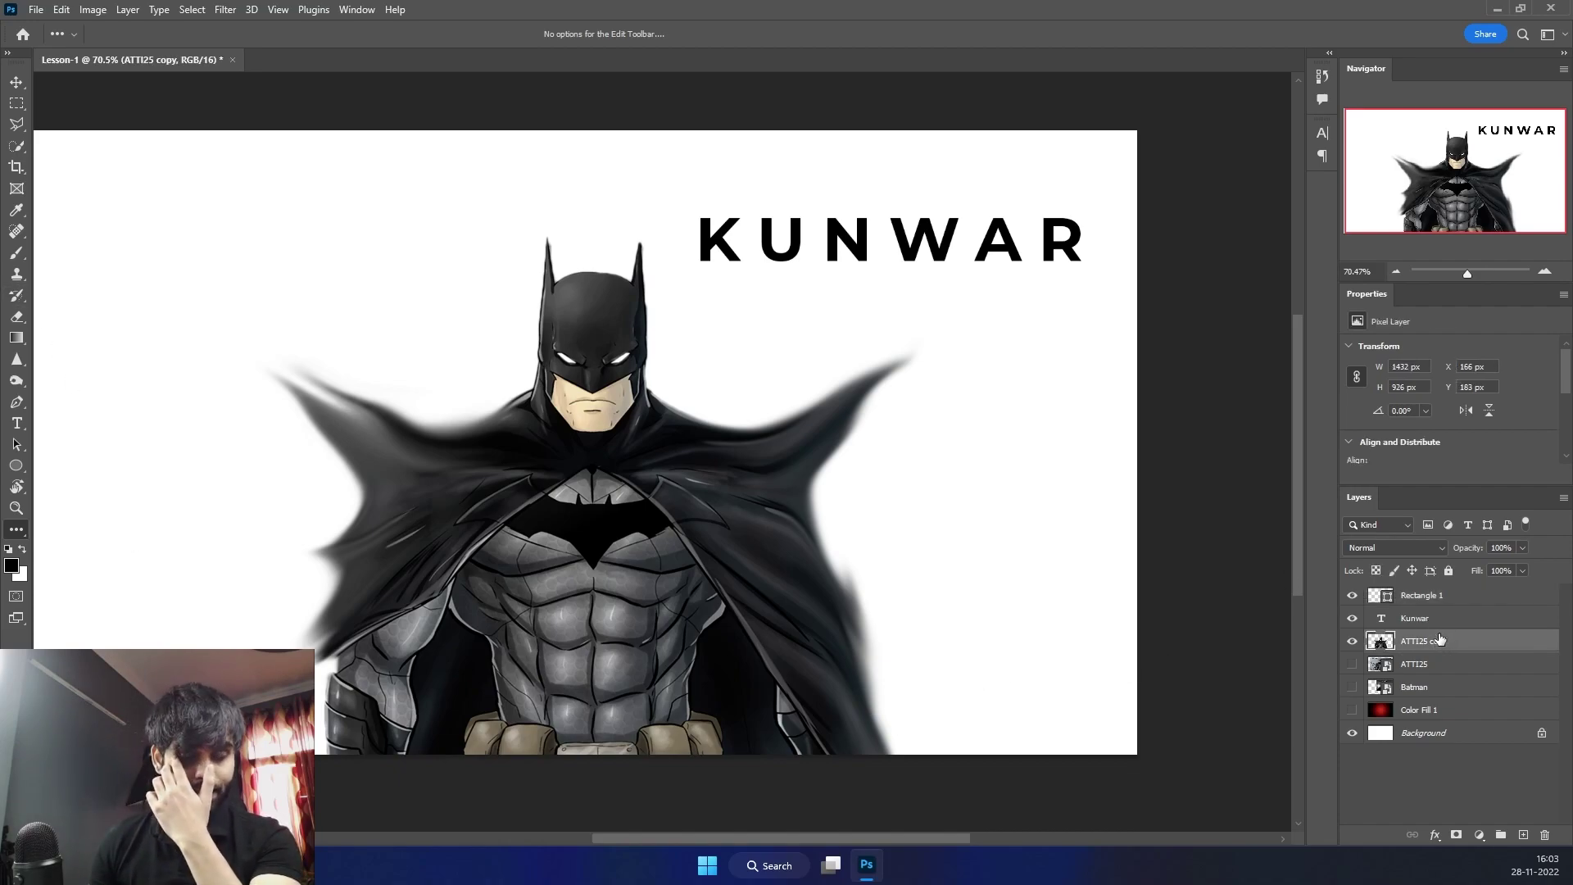
click(1435, 598)
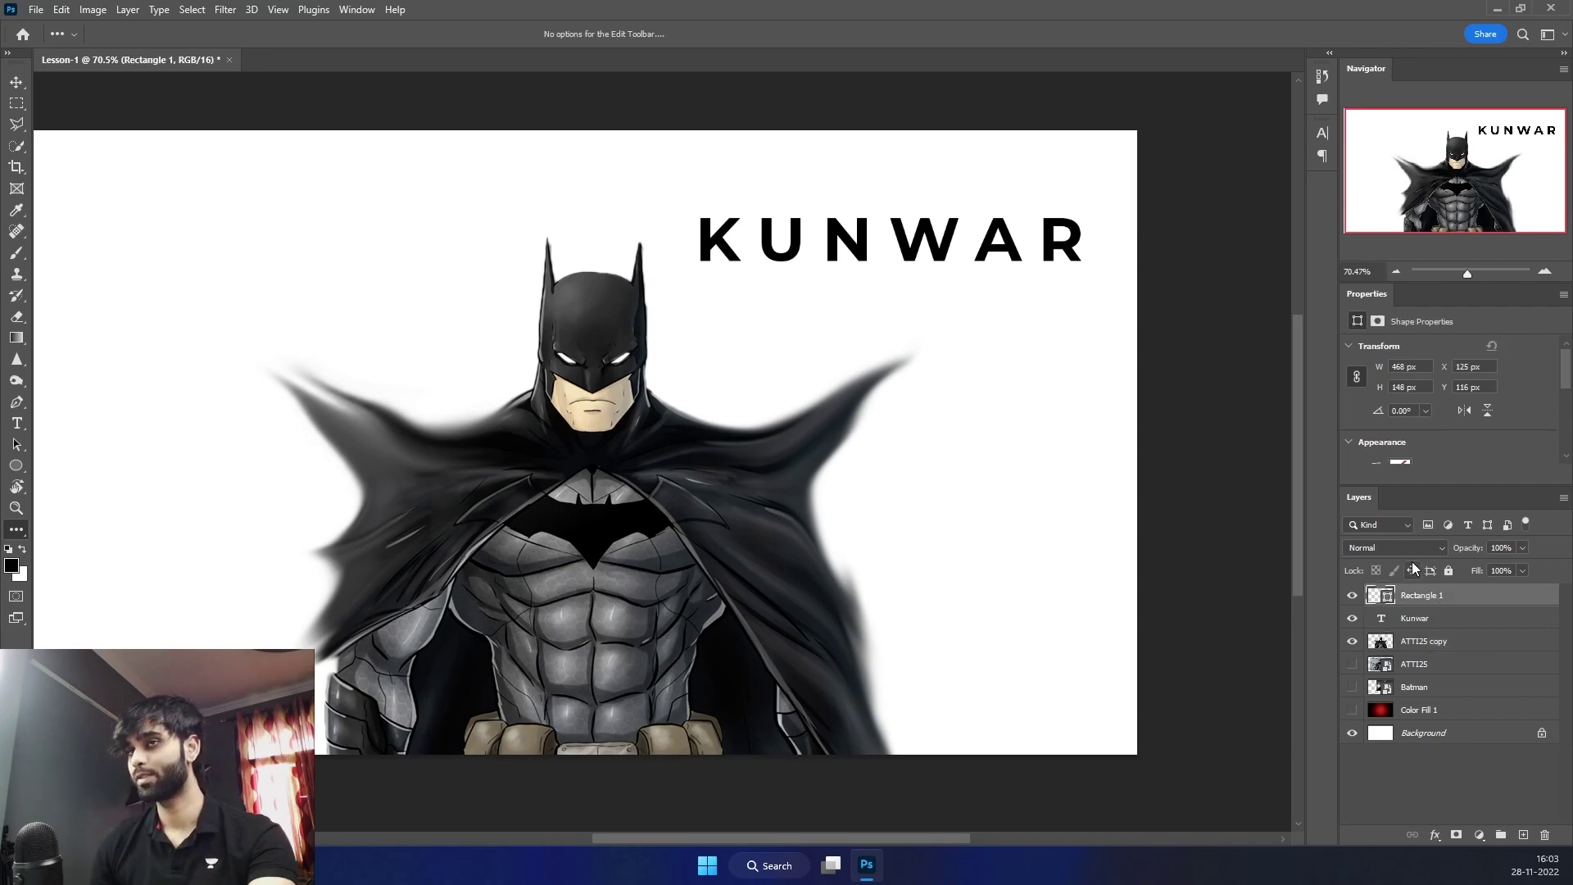
click(1419, 548)
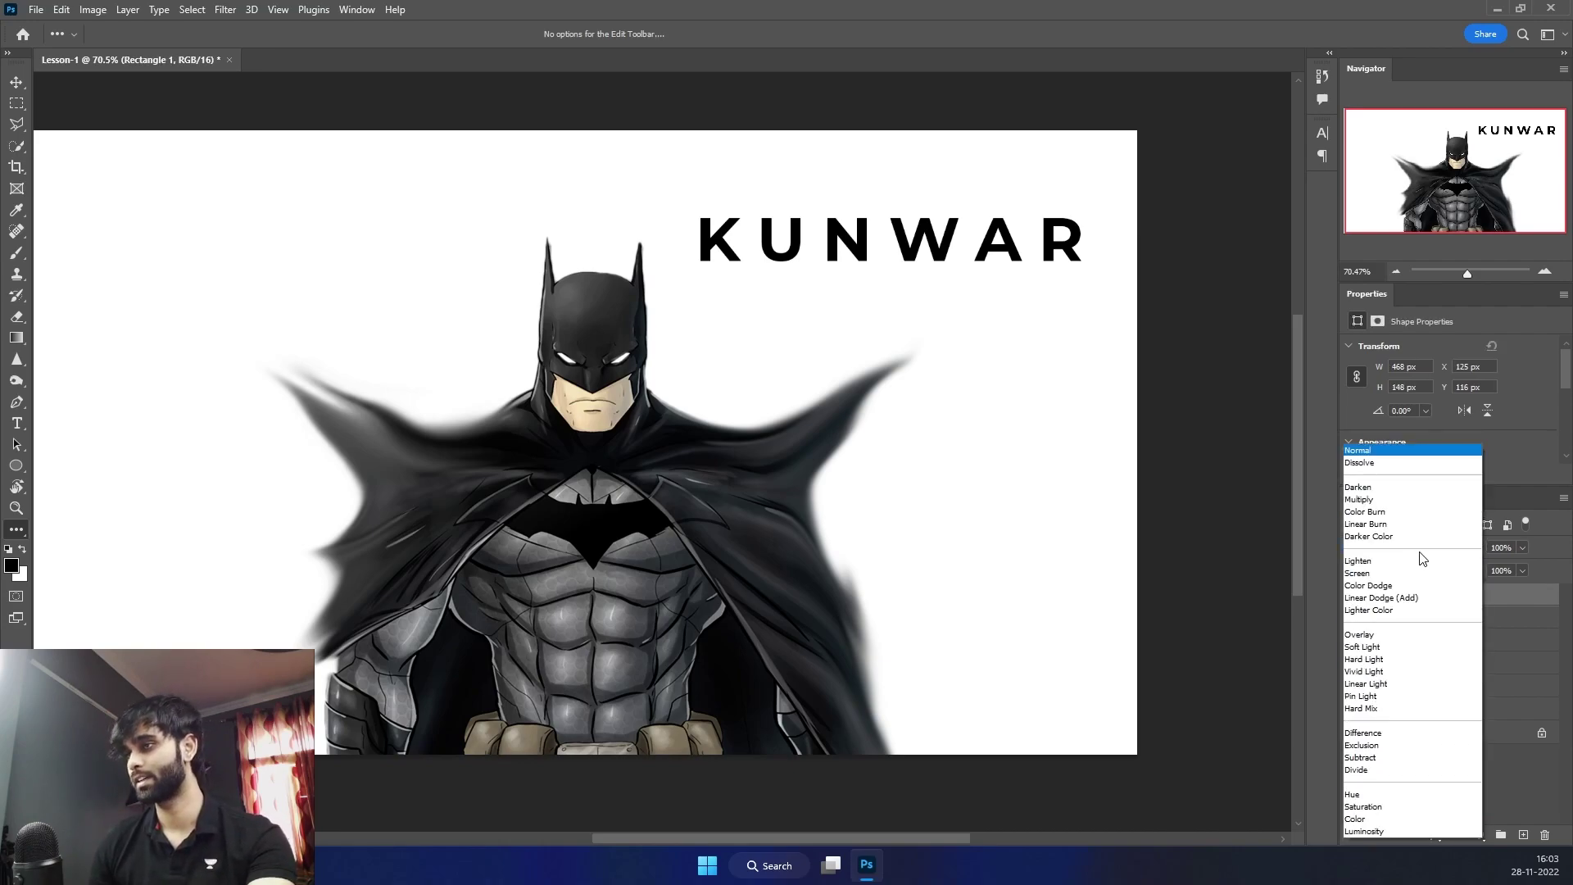
click(1400, 635)
click(17, 83)
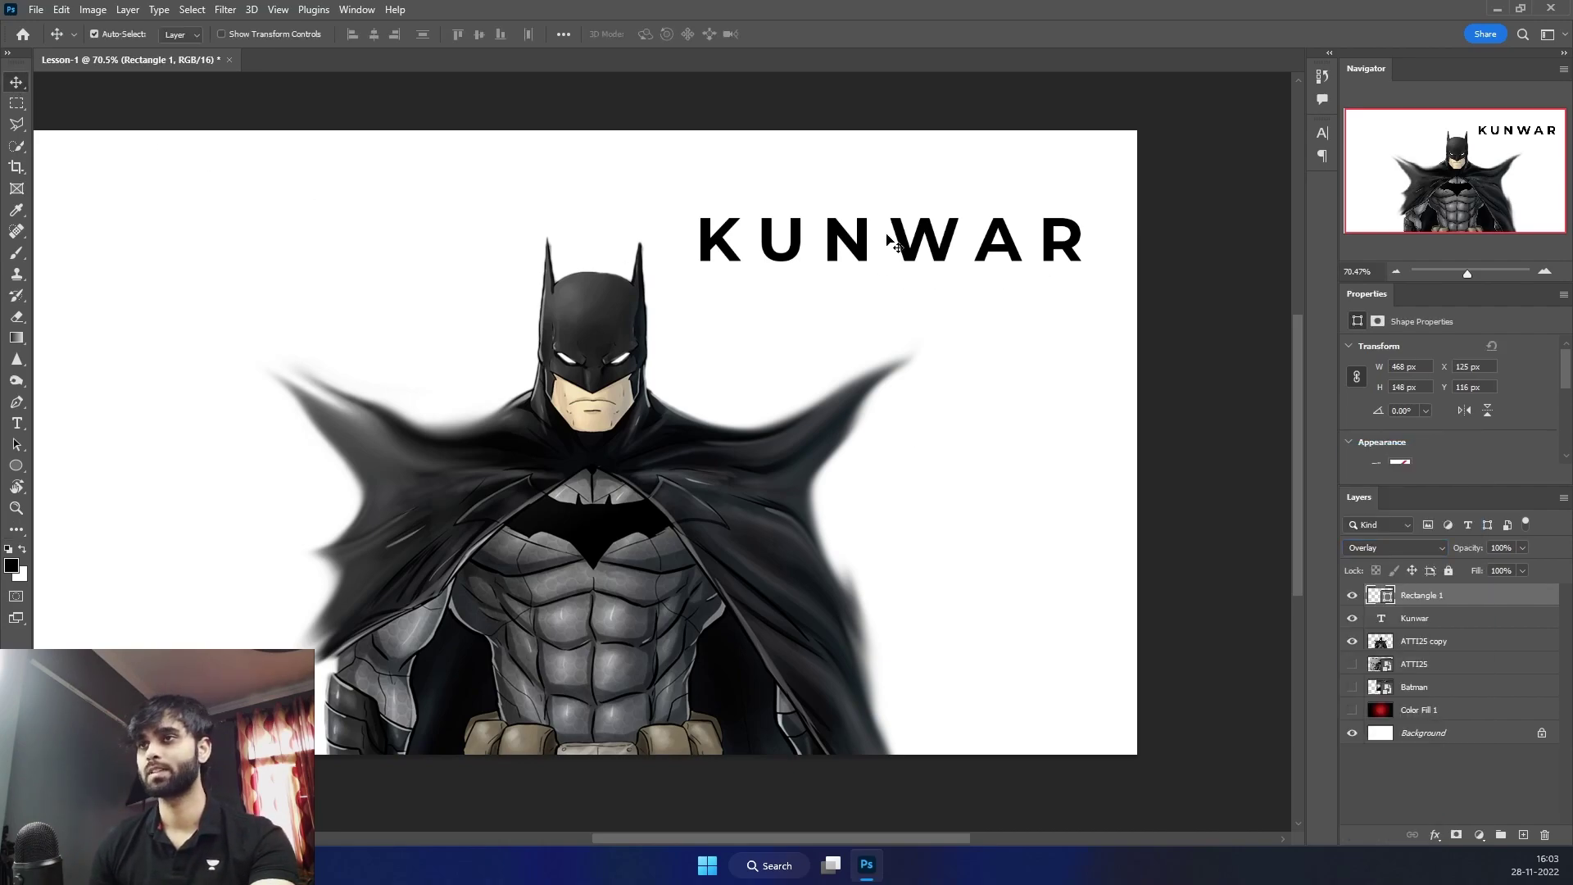
Move the title text down beside Batman's head and delete the Rectangle 1 layer
drag(863, 244, 863, 320)
click(1432, 620)
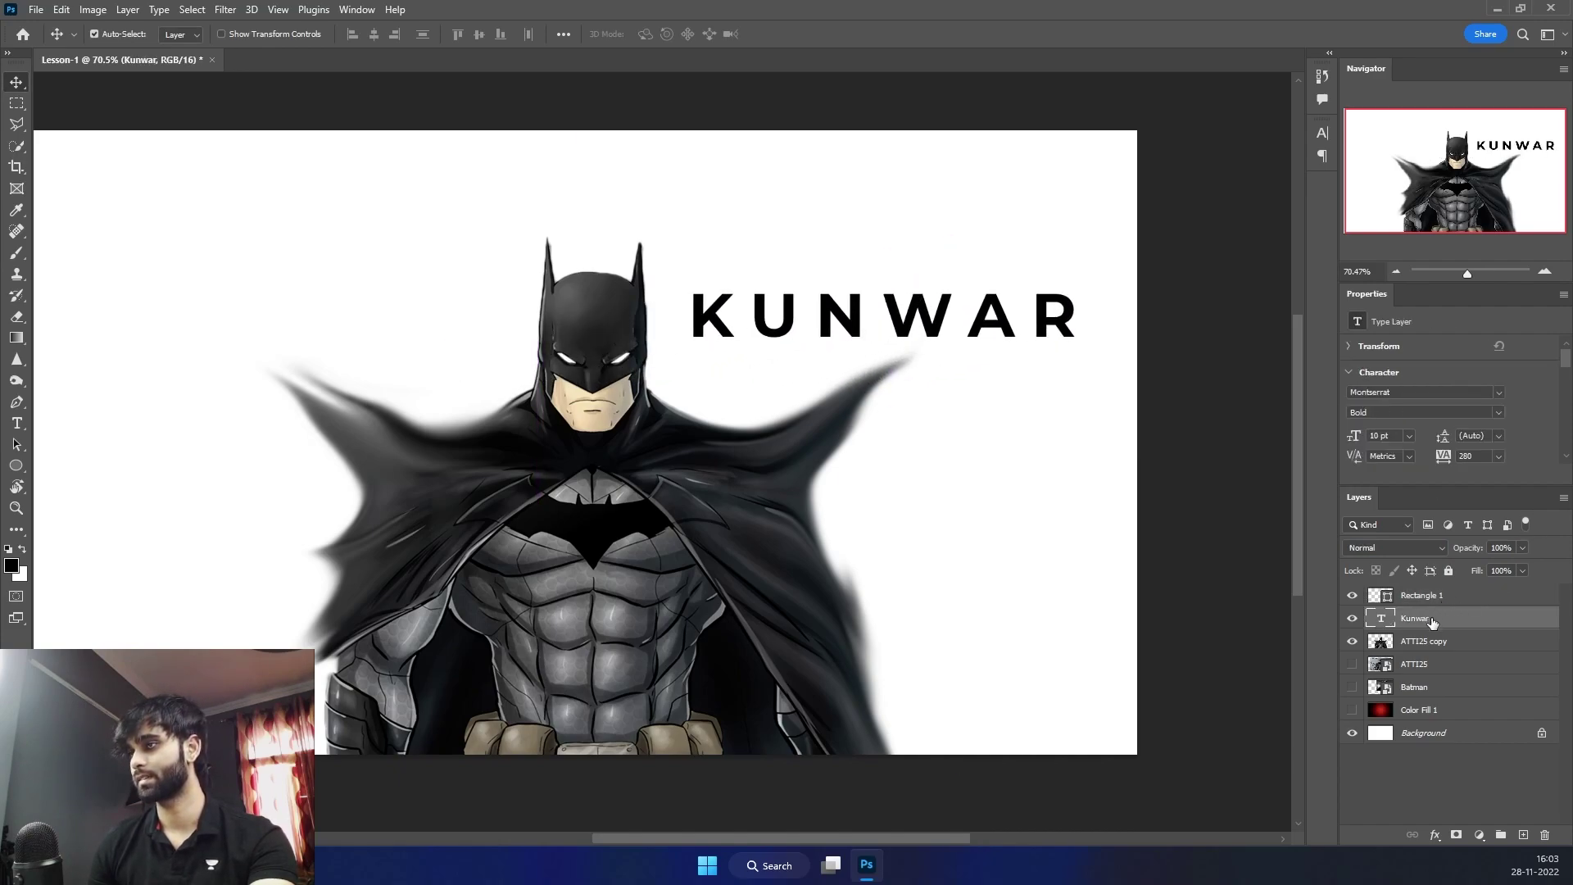
right_click(1432, 618)
click(1439, 597)
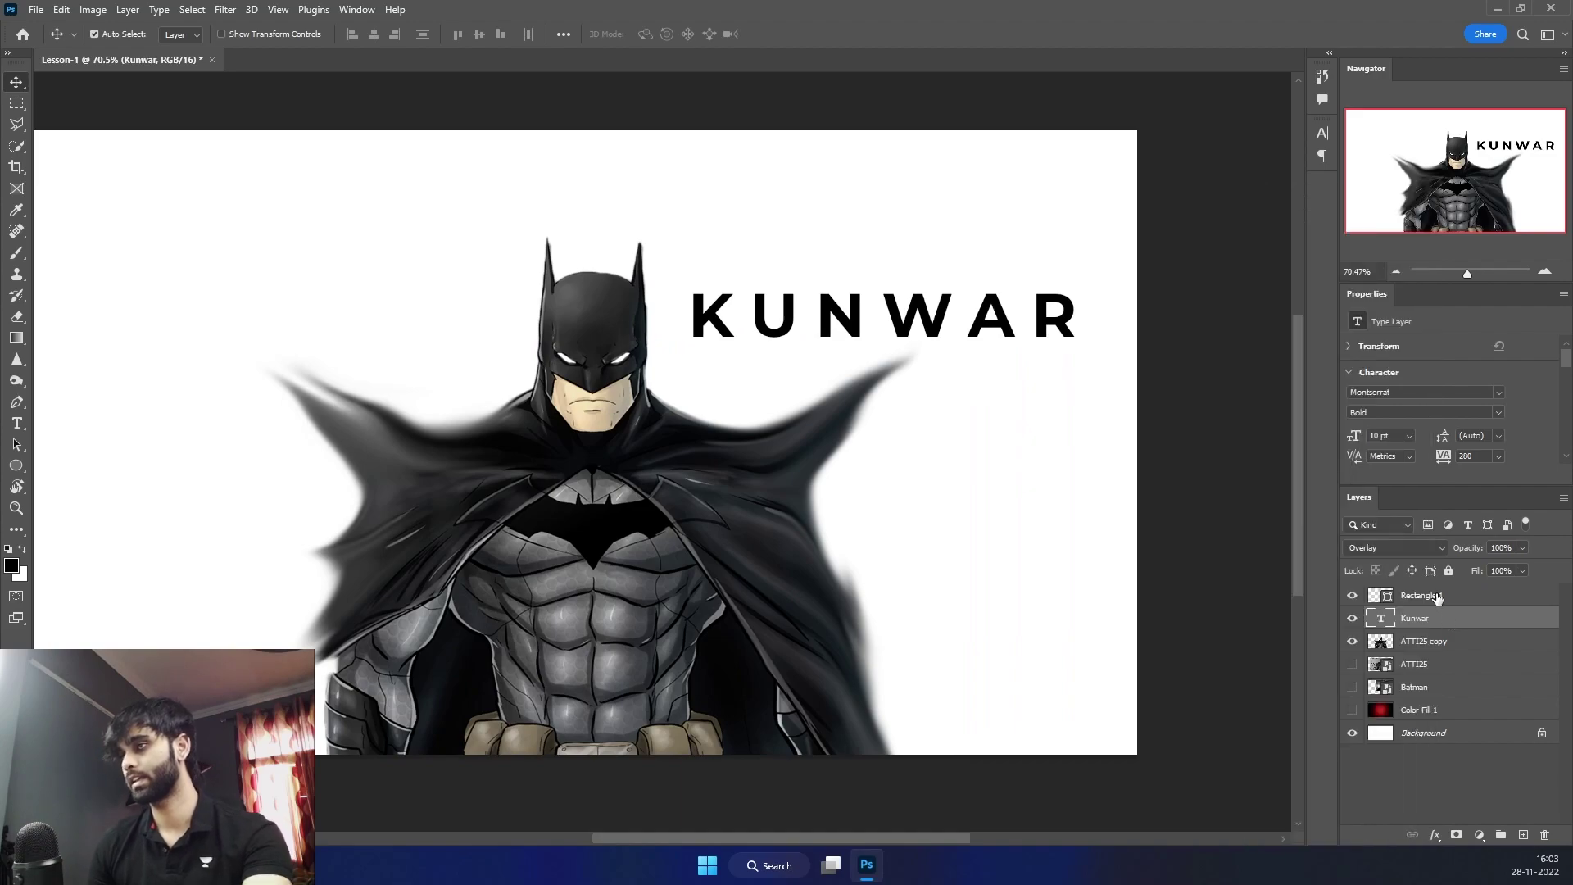
key(Delete)
Convert the title text layer to a smart object and move it across Batman's head to about X 809, Y 303 px
right_click(1434, 599)
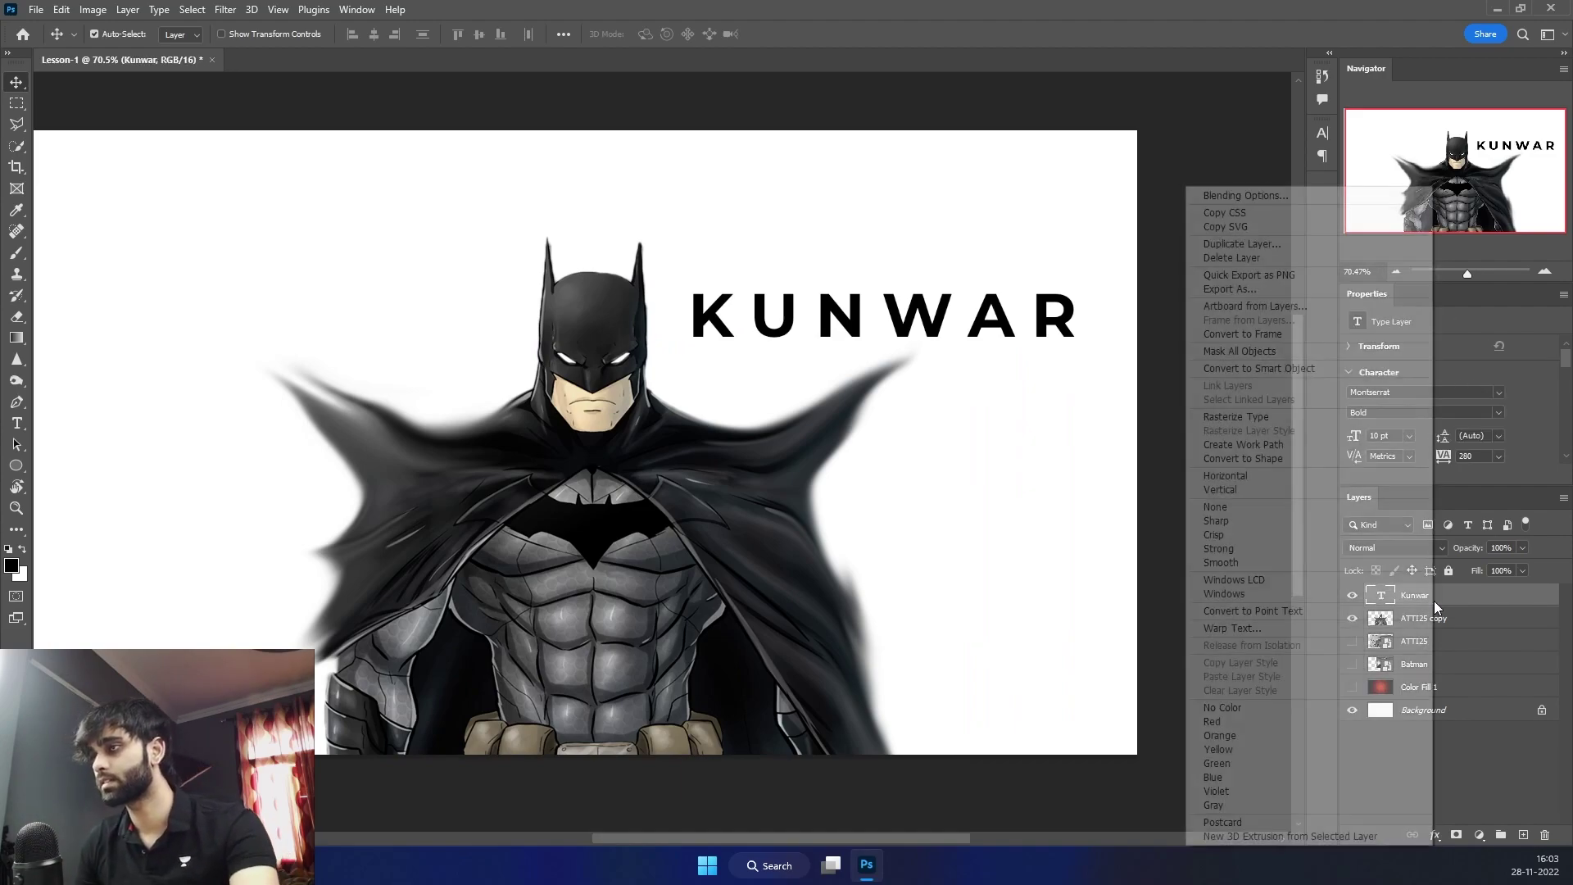
click(1284, 369)
drag(793, 324, 608, 329)
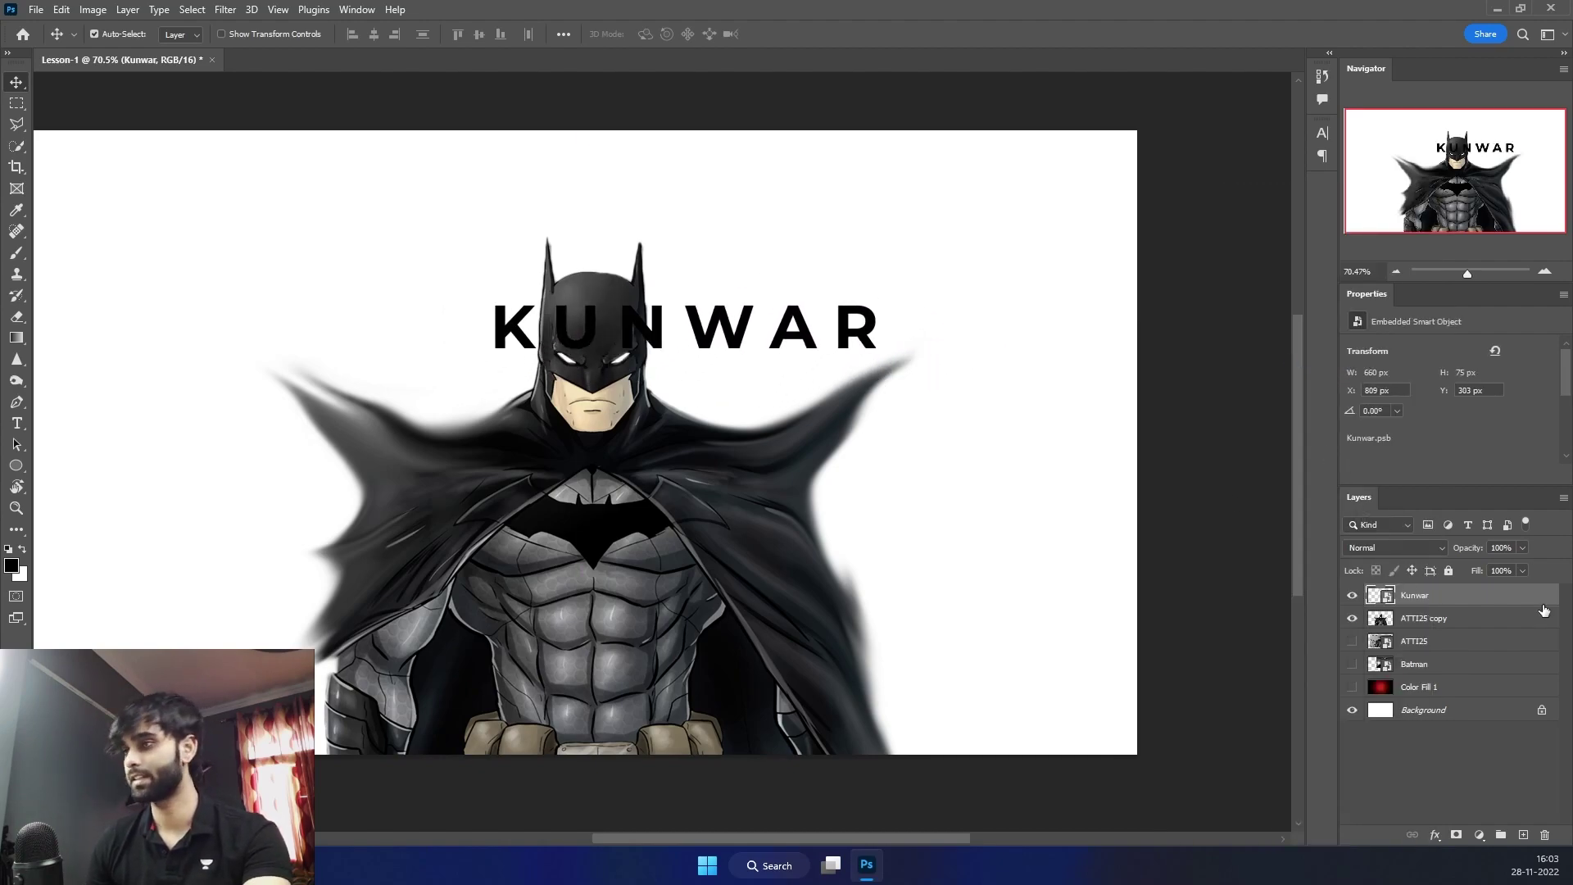
Set the title layer's blend mode to Overlay and move the text over Batman's chin and shoulders, to about X 763, Y 446 px
click(1378, 547)
click(1392, 631)
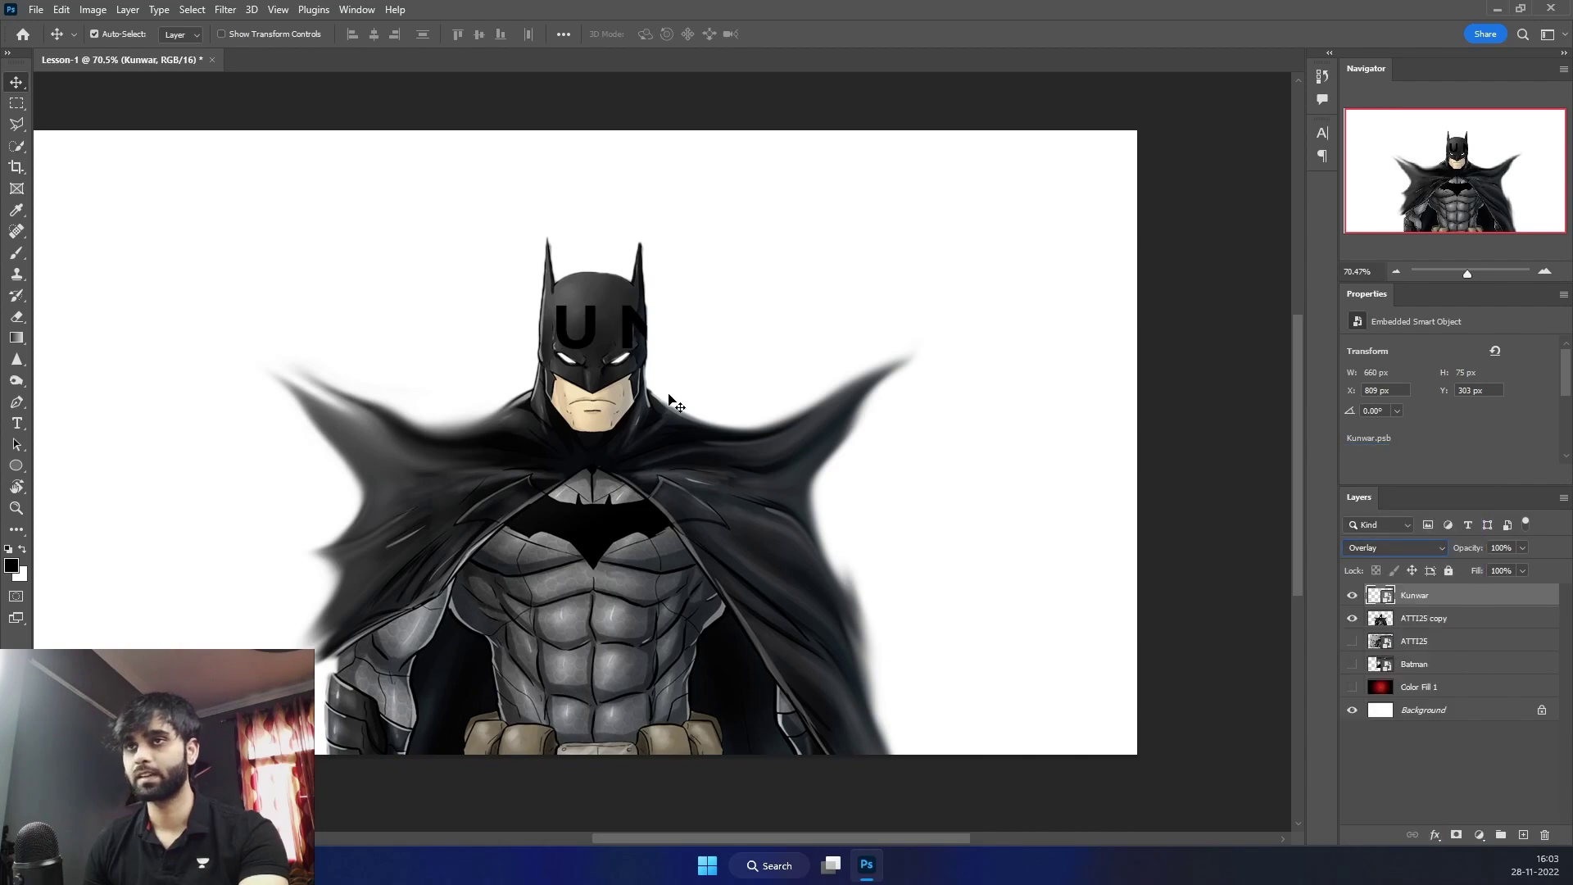
drag(631, 336, 602, 416)
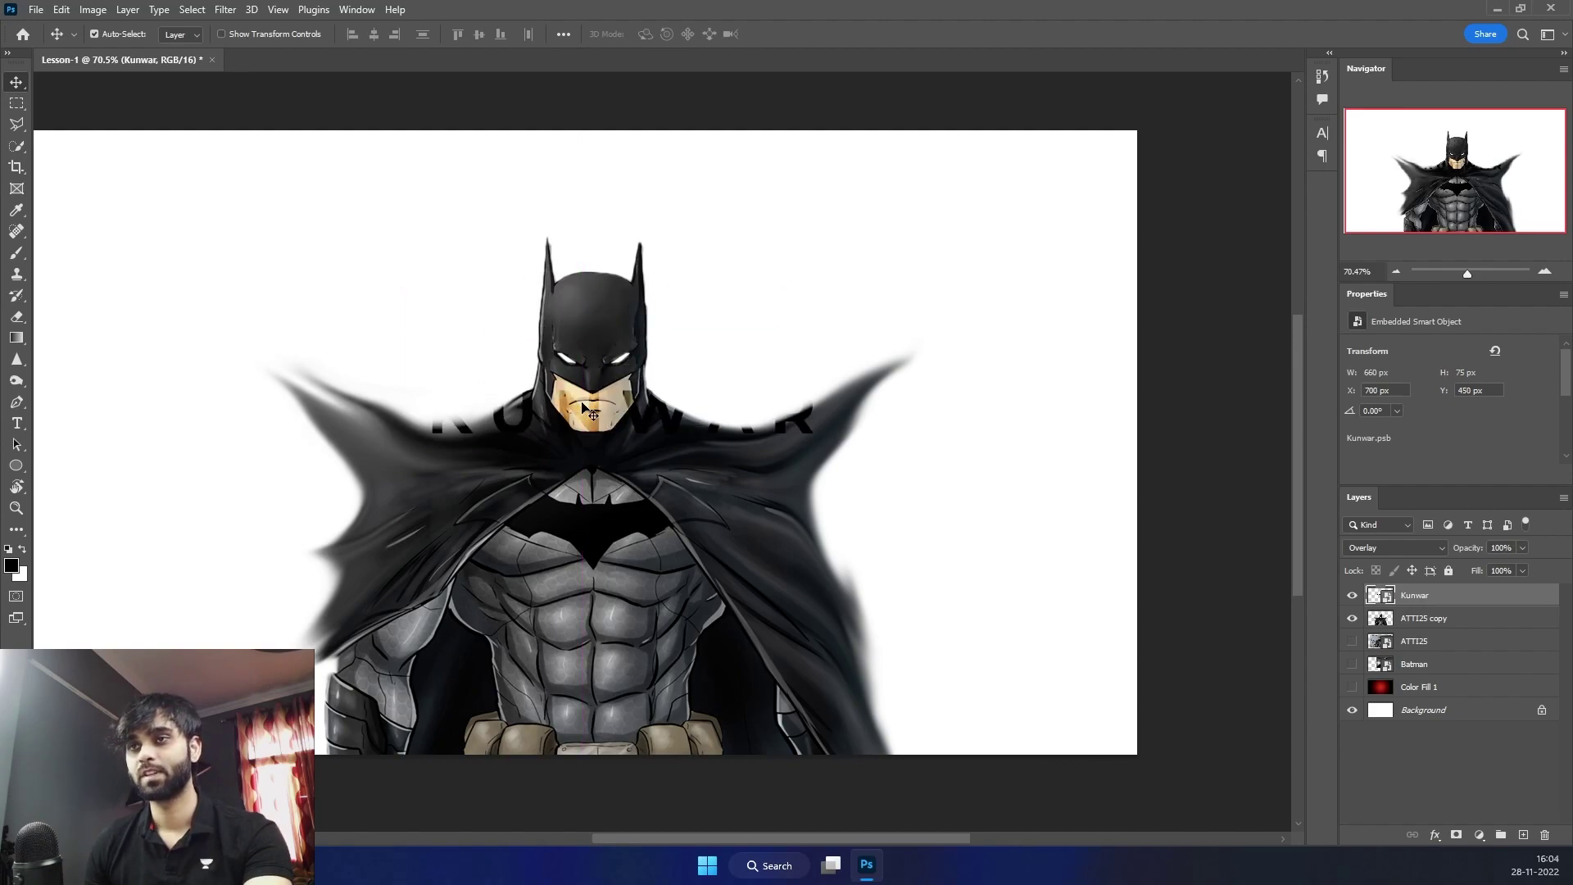
mouse_move(597, 429)
mouse_down()
mouse_move(607, 639)
mouse_move(553, 746)
mouse_move(513, 749)
mouse_move(496, 739)
mouse_move(533, 564)
mouse_move(649, 348)
mouse_move(627, 433)
mouse_up()
Set the title layer's blend mode to Multiply and move the text up across Batman's mask, to about X 714, Y 330 px
click(1406, 547)
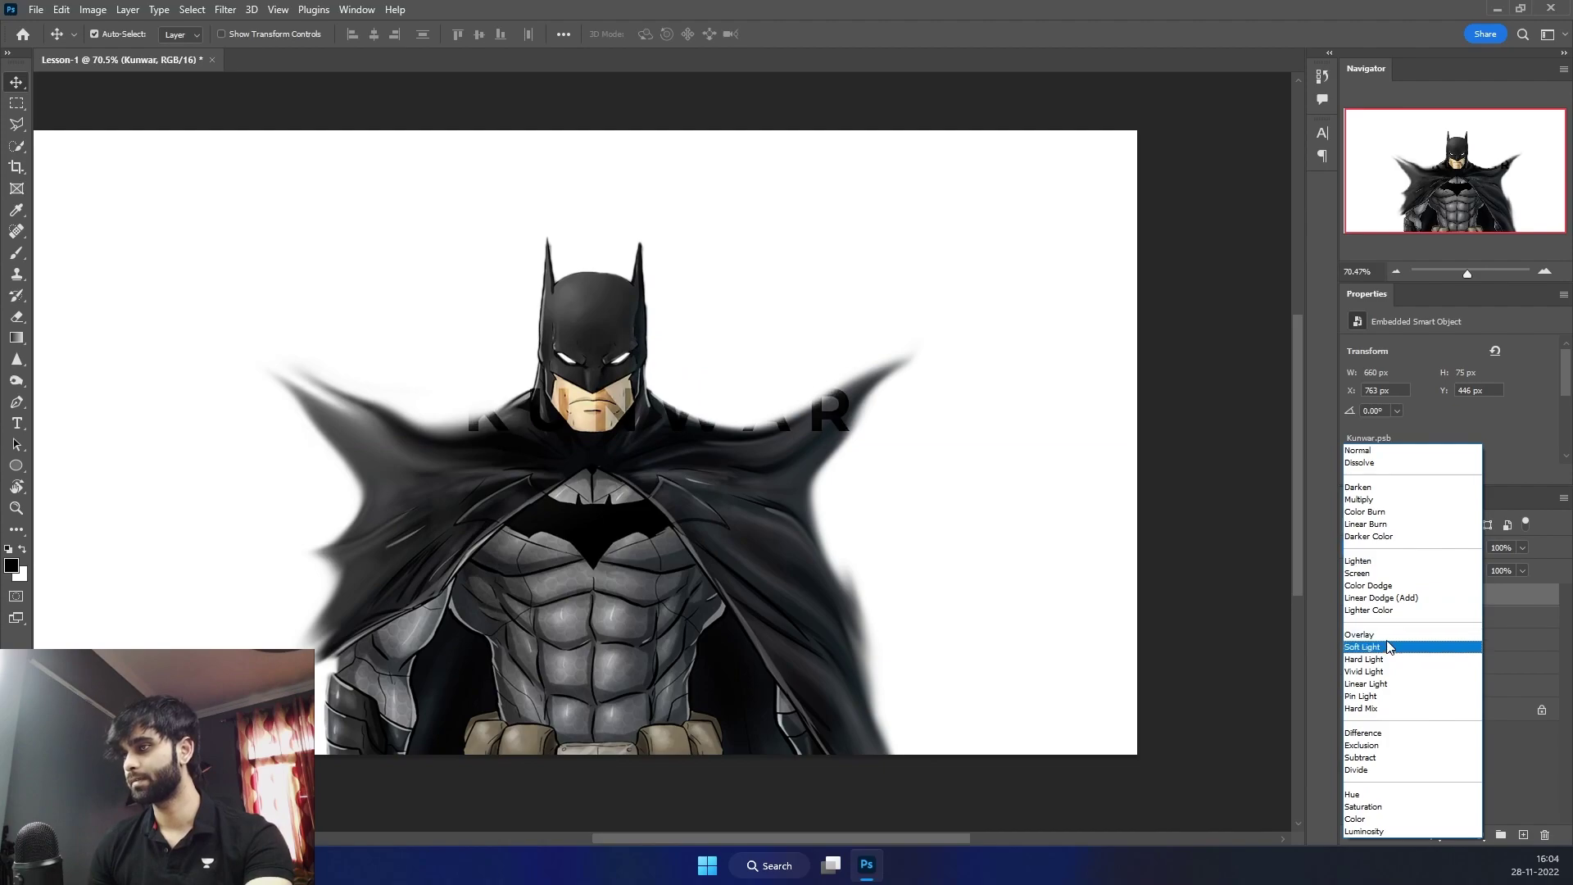
click(1390, 499)
drag(602, 417, 588, 355)
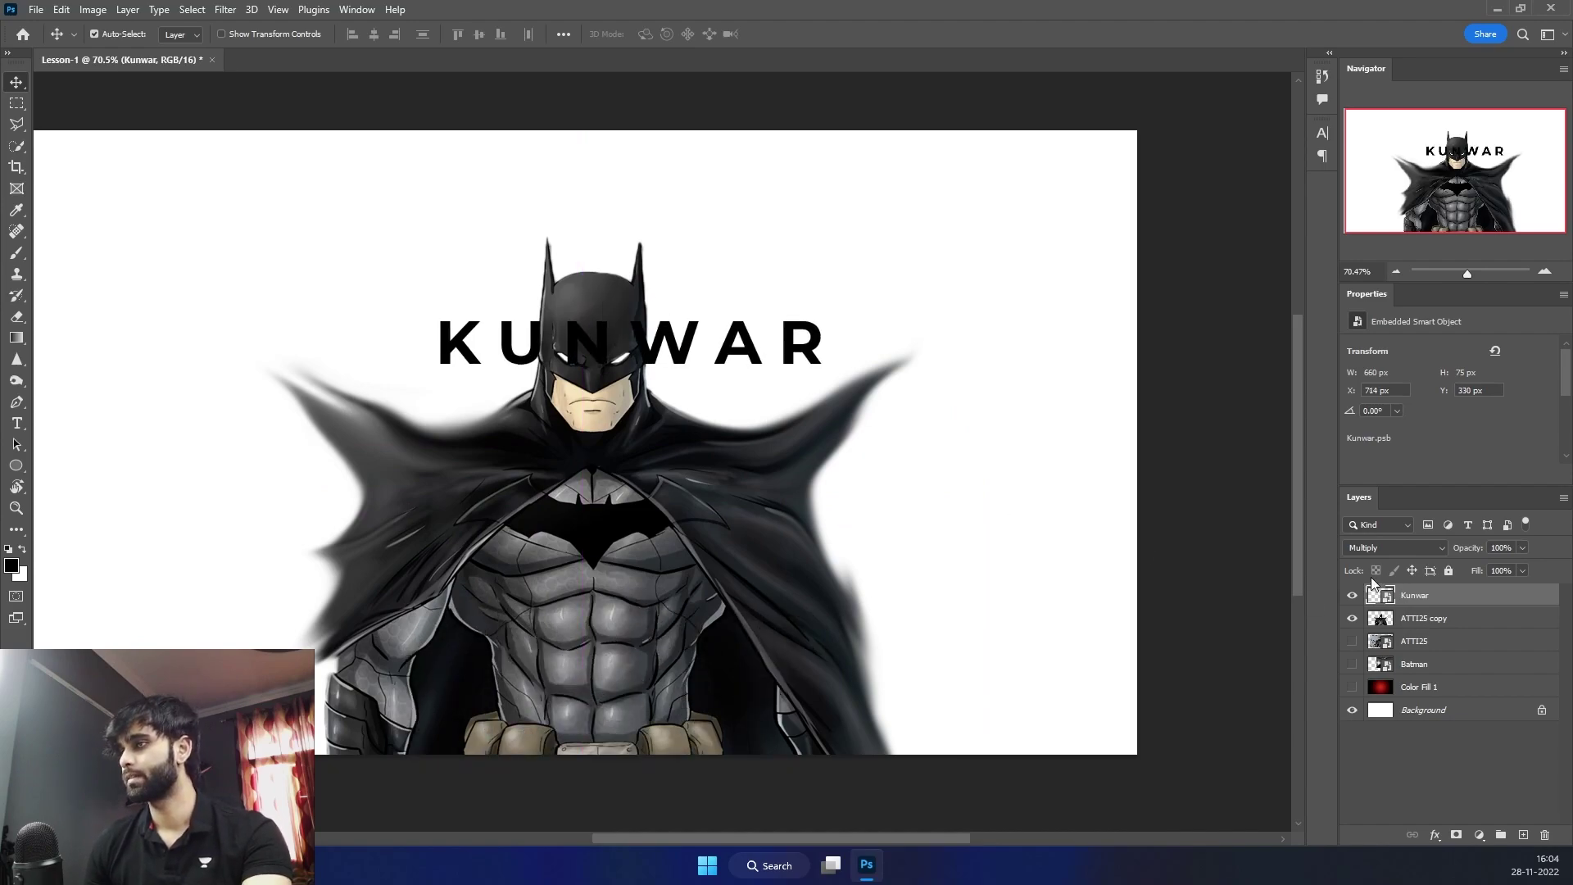
Try the Divide blend mode on the title text and its move onto the white background, and undo both changes
click(1392, 547)
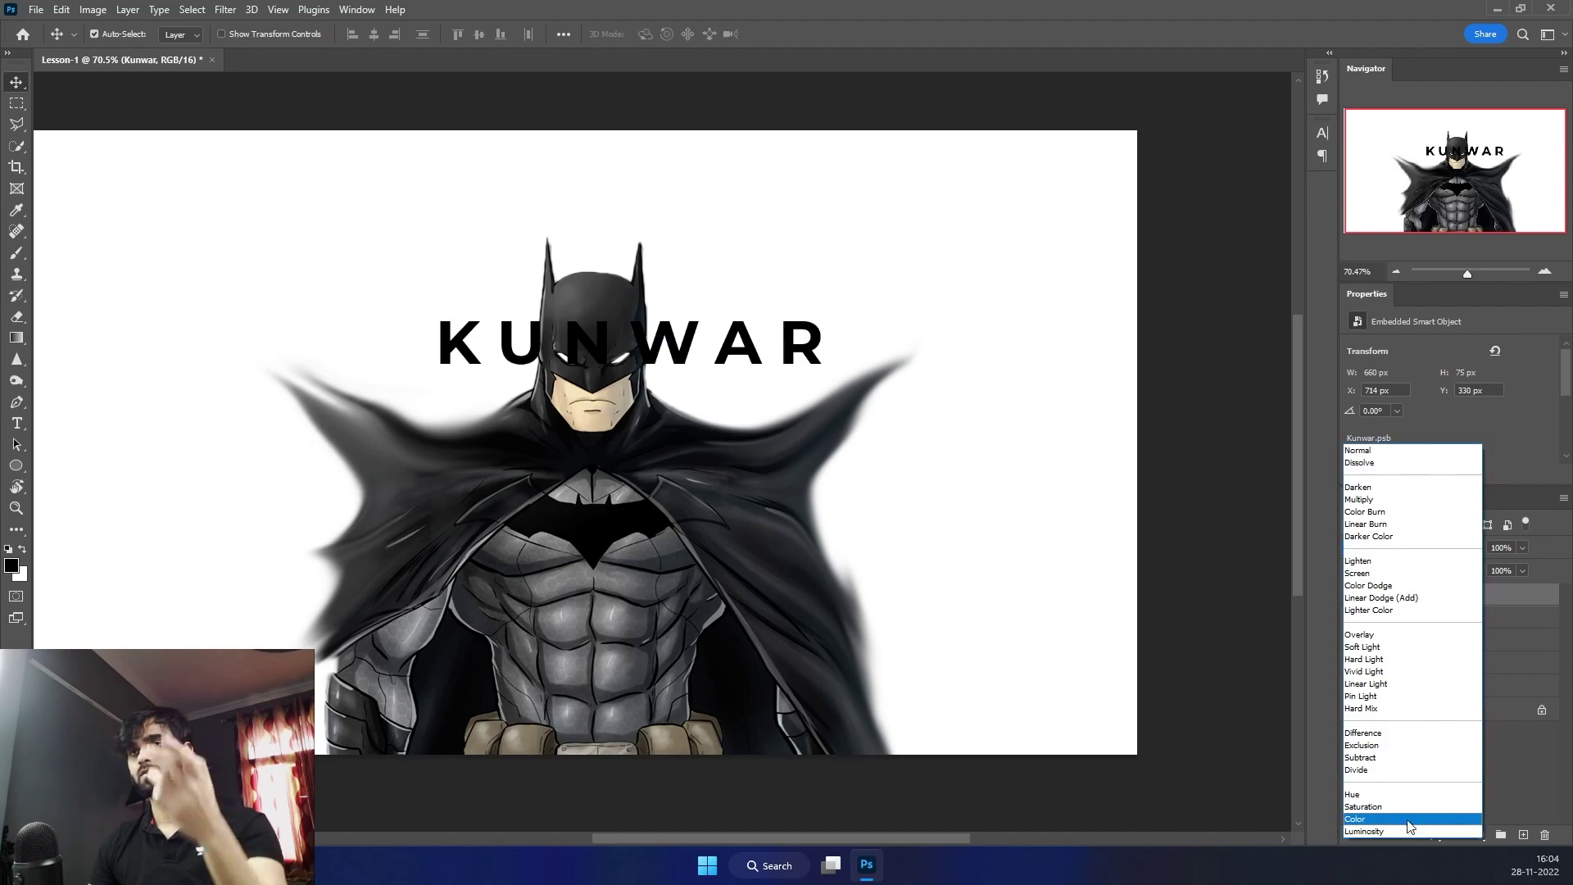
click(1410, 771)
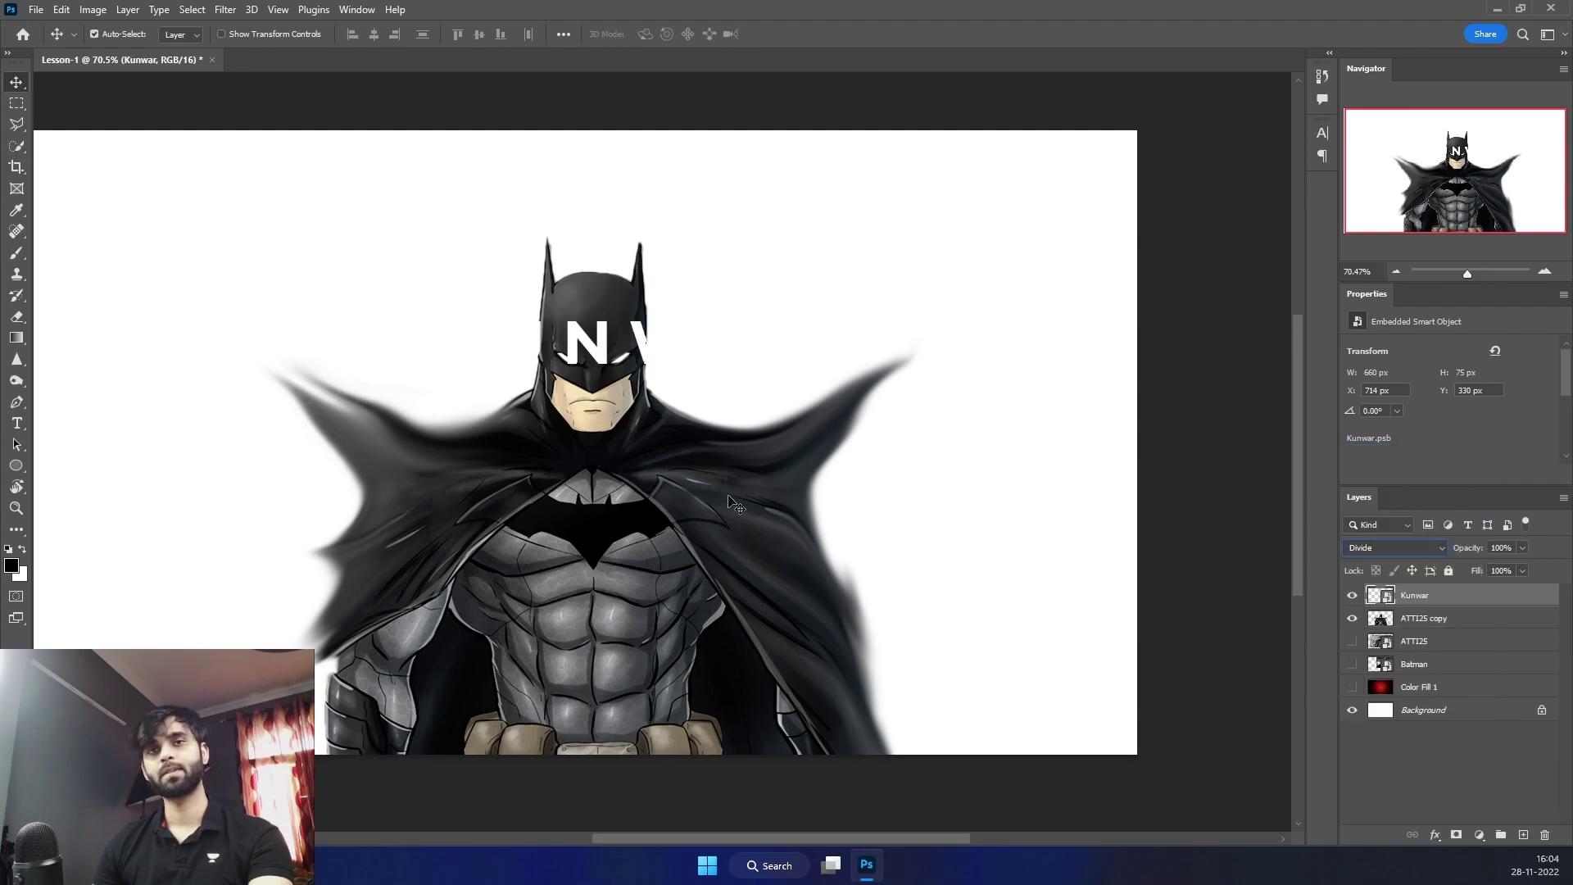
drag(602, 354, 831, 272)
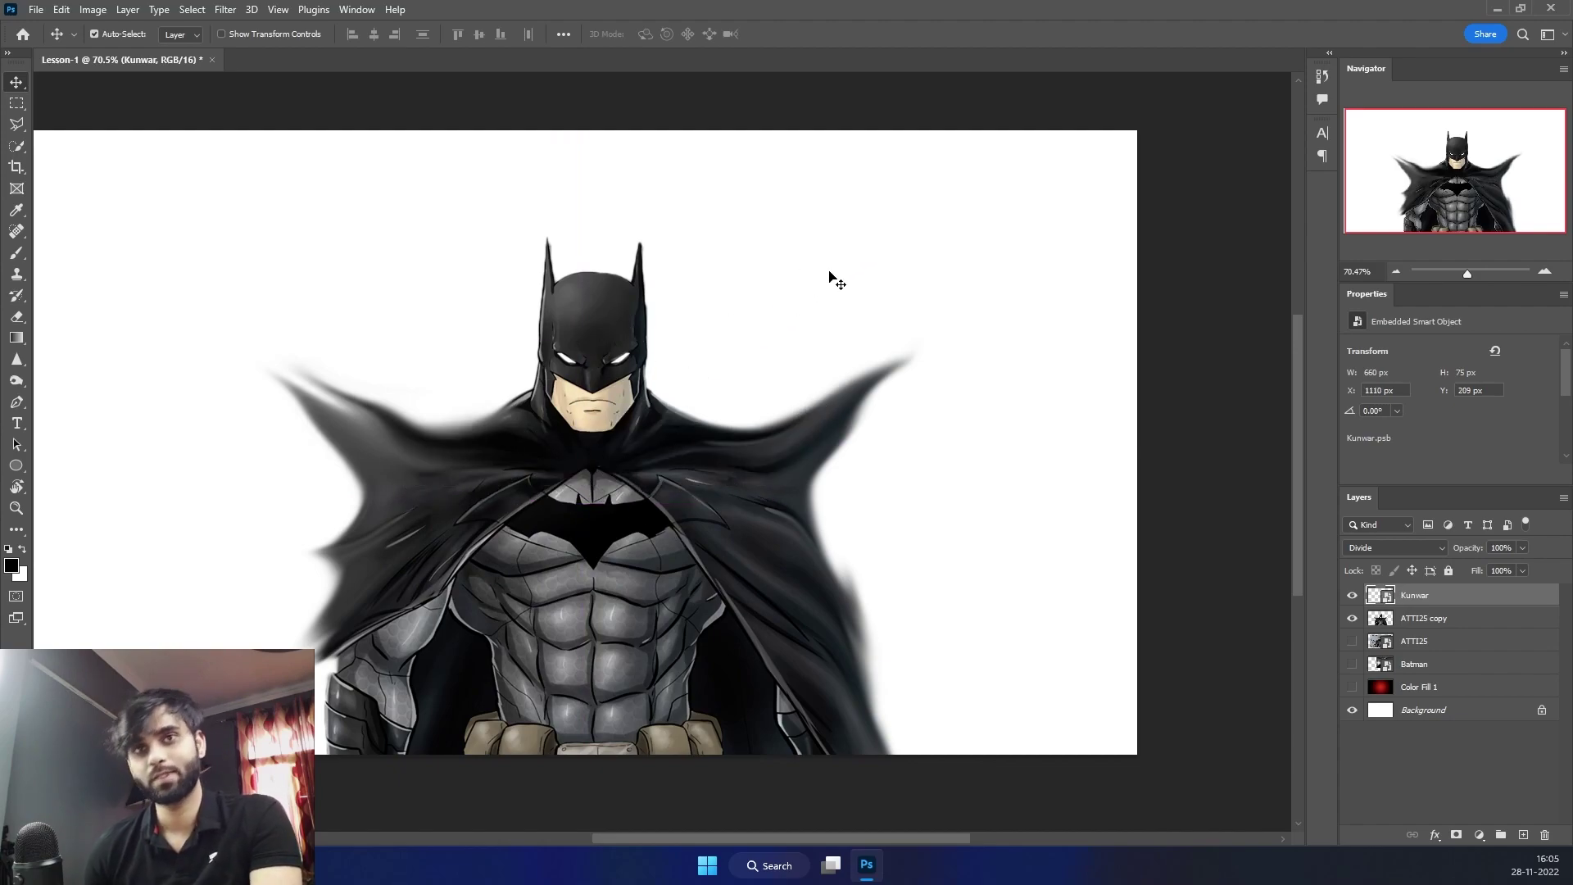
key(ctrl)
key(shift+alt+m)
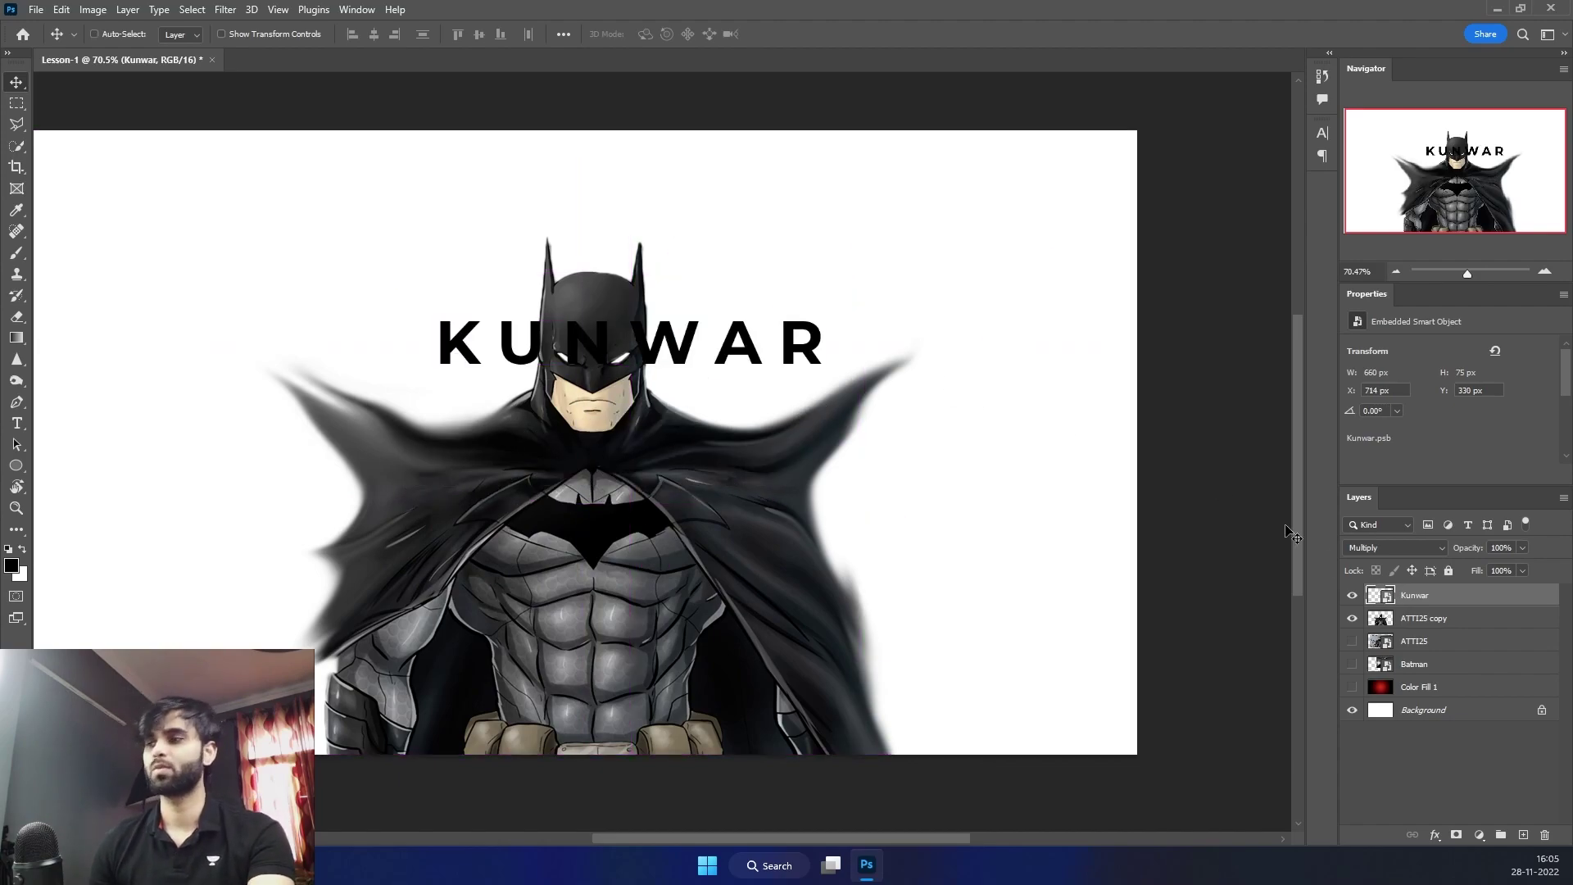
Preview other blend modes, such as Difference, on the title text layer without applying one
click(1415, 550)
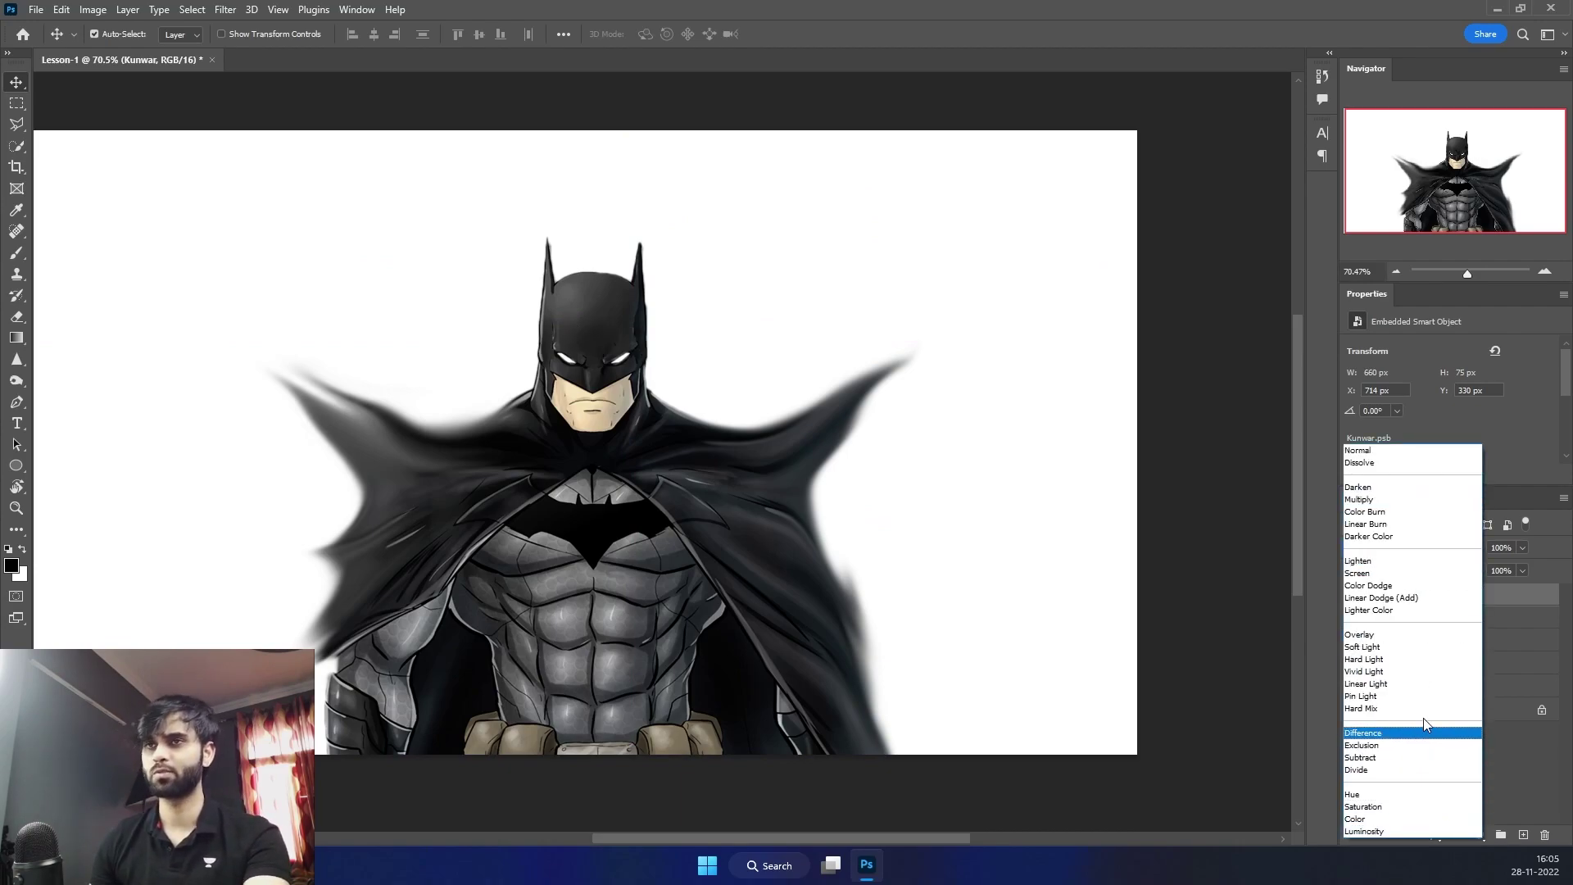
click(1534, 763)
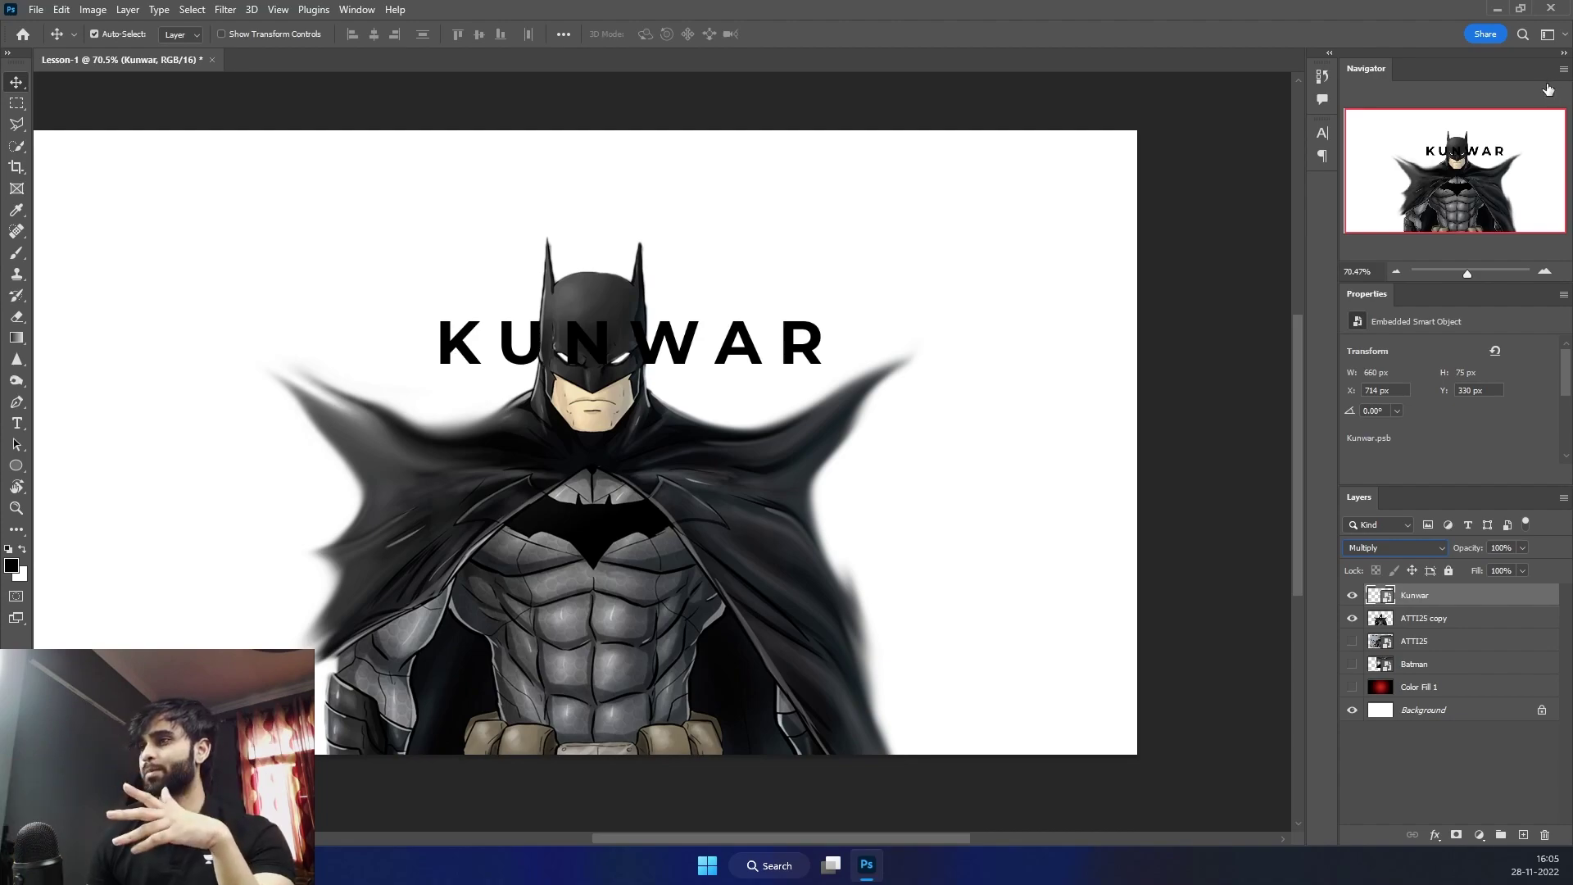
Close the Properties panel and move the title text to the empty white area above Batman's cape
right_click(1372, 302)
click(1386, 306)
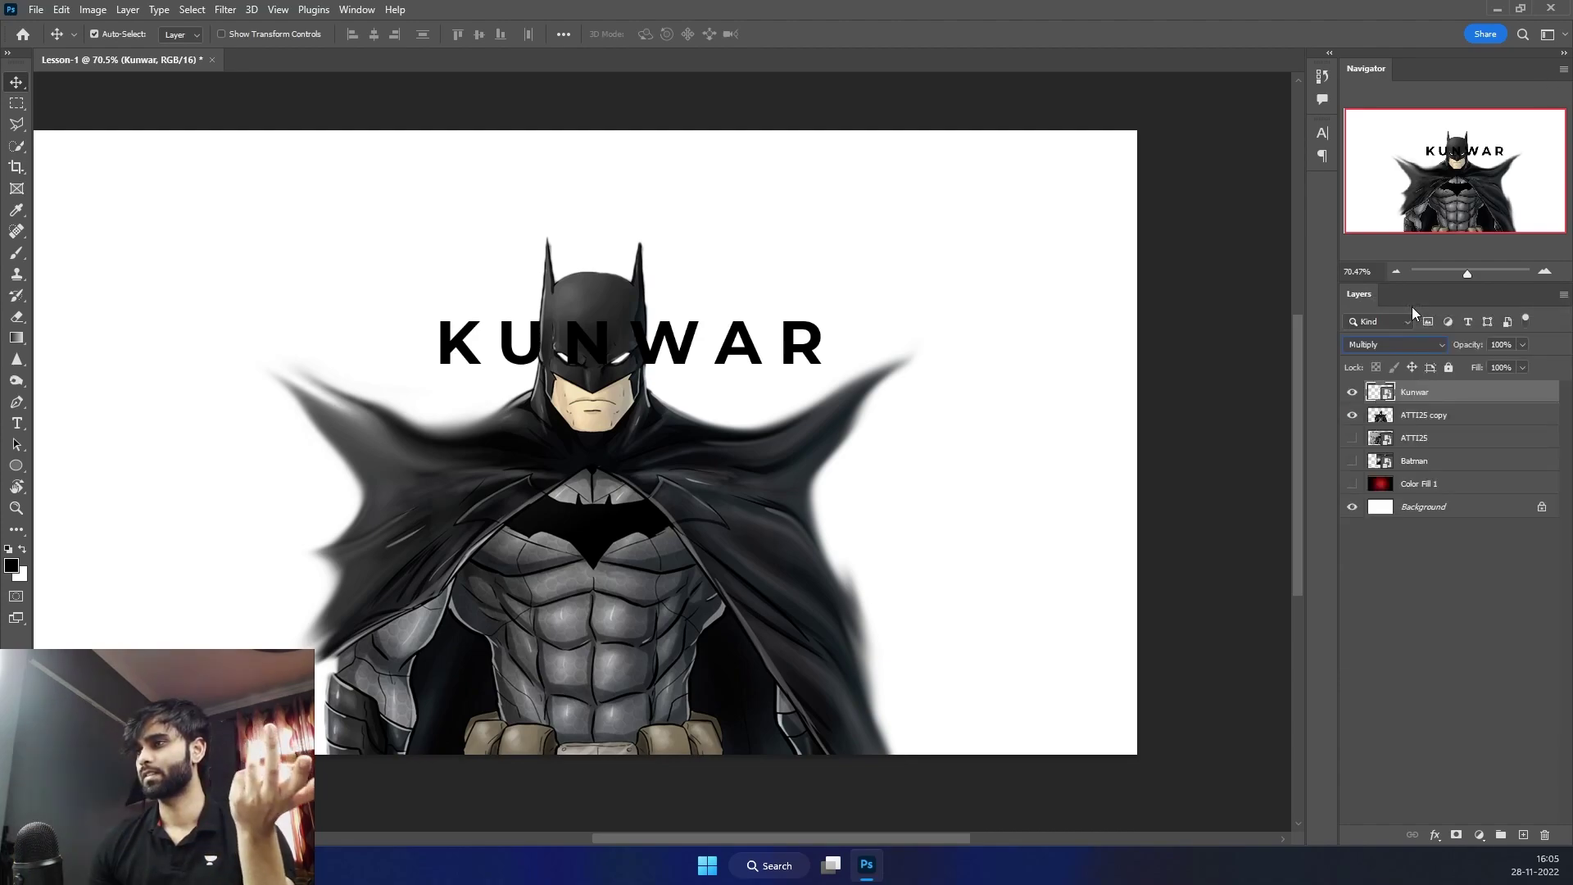
drag(681, 353, 891, 208)
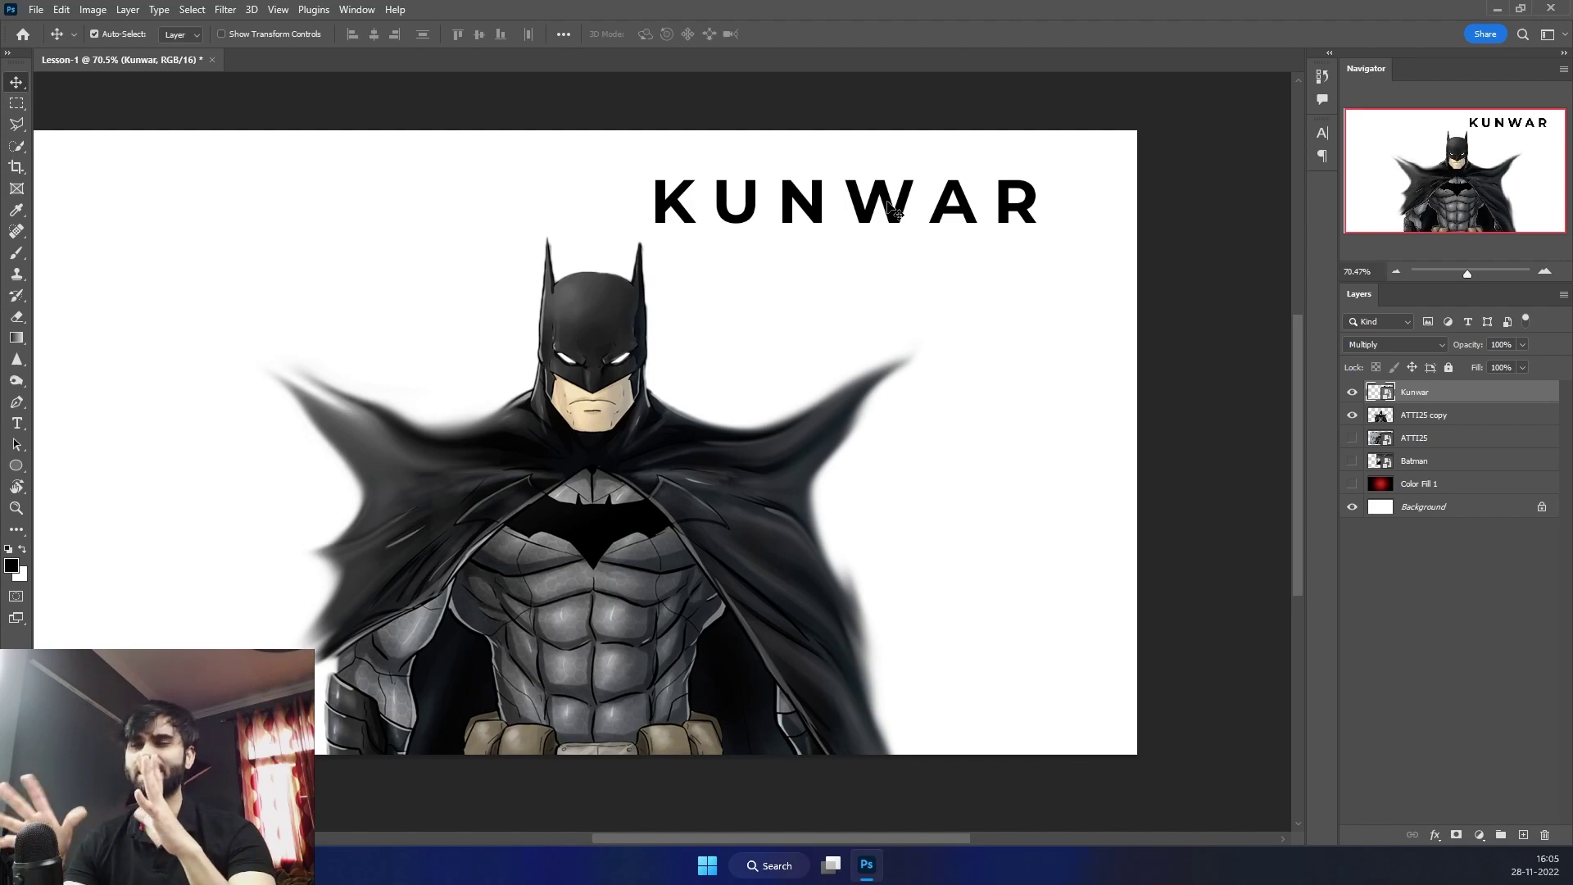
click(93, 10)
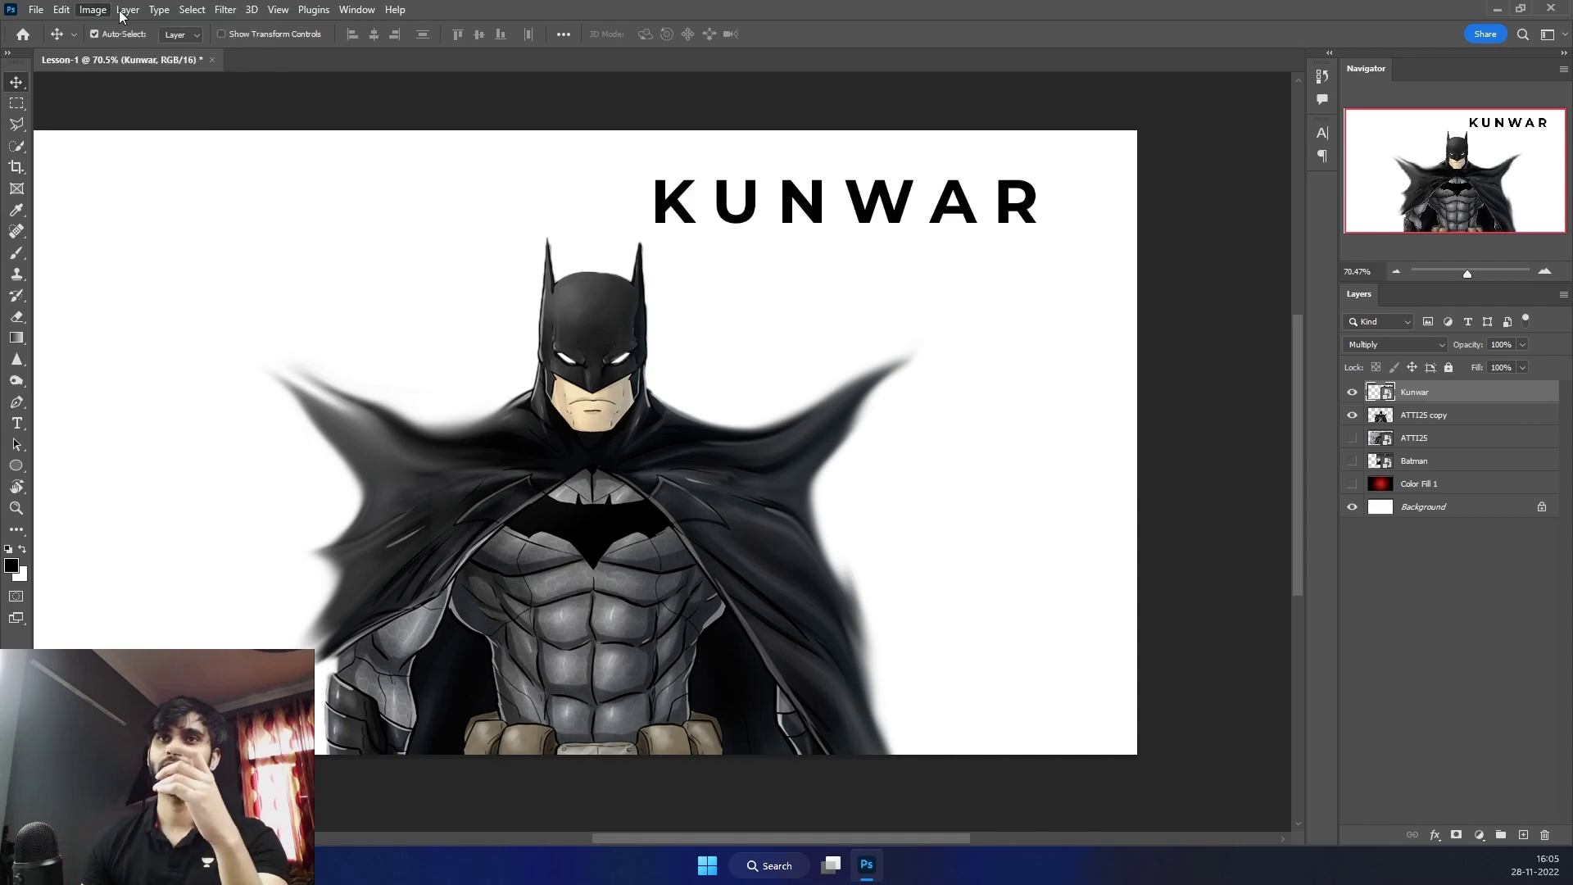
click(123, 11)
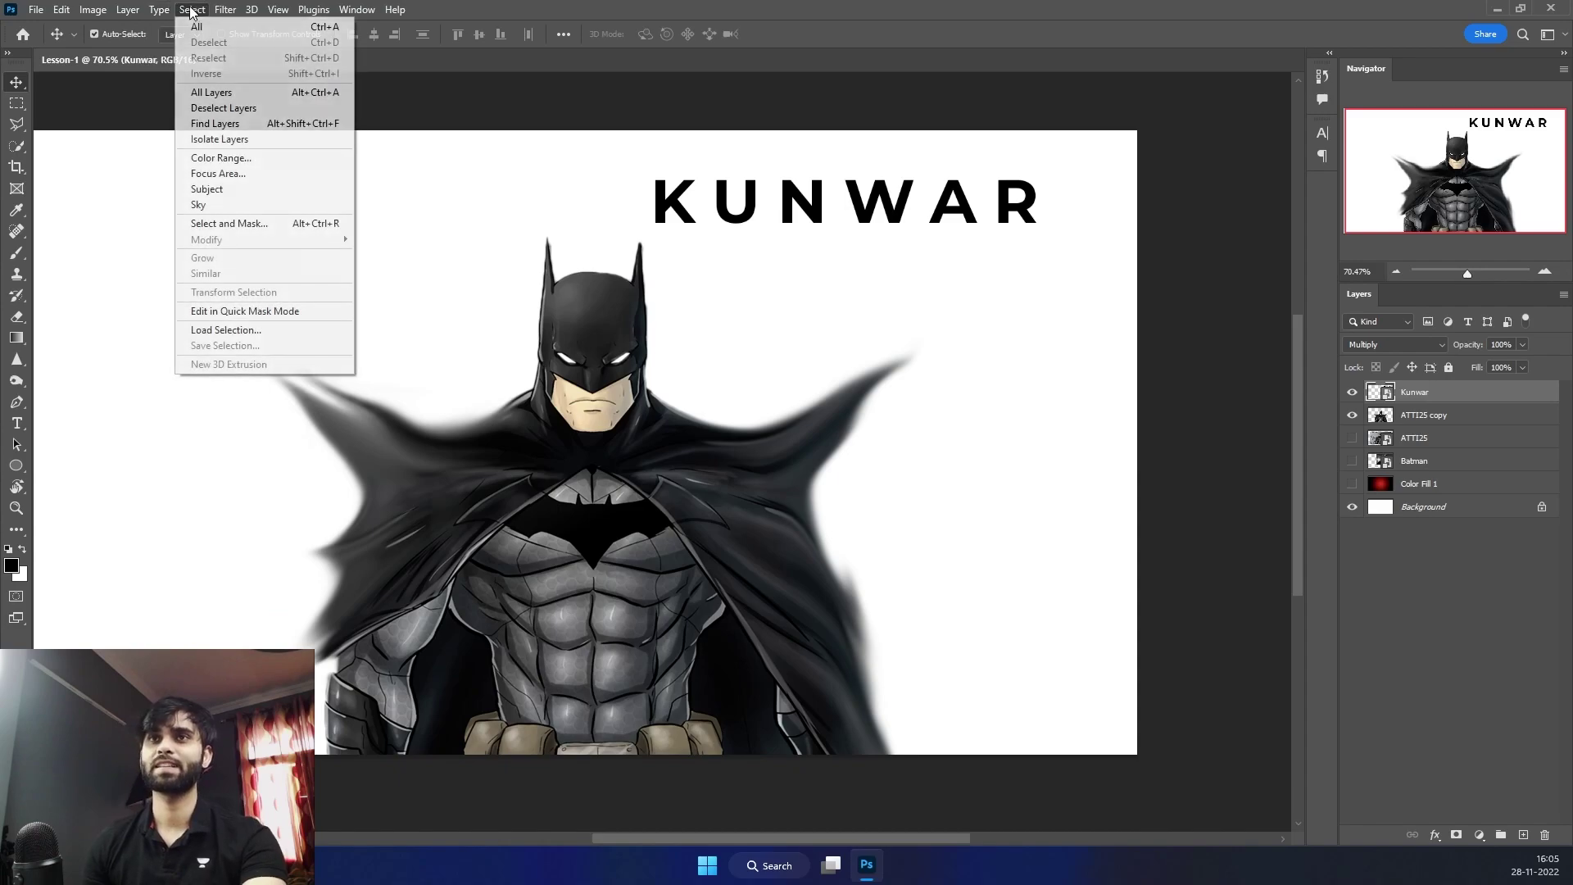
mouse_move(312, 10)
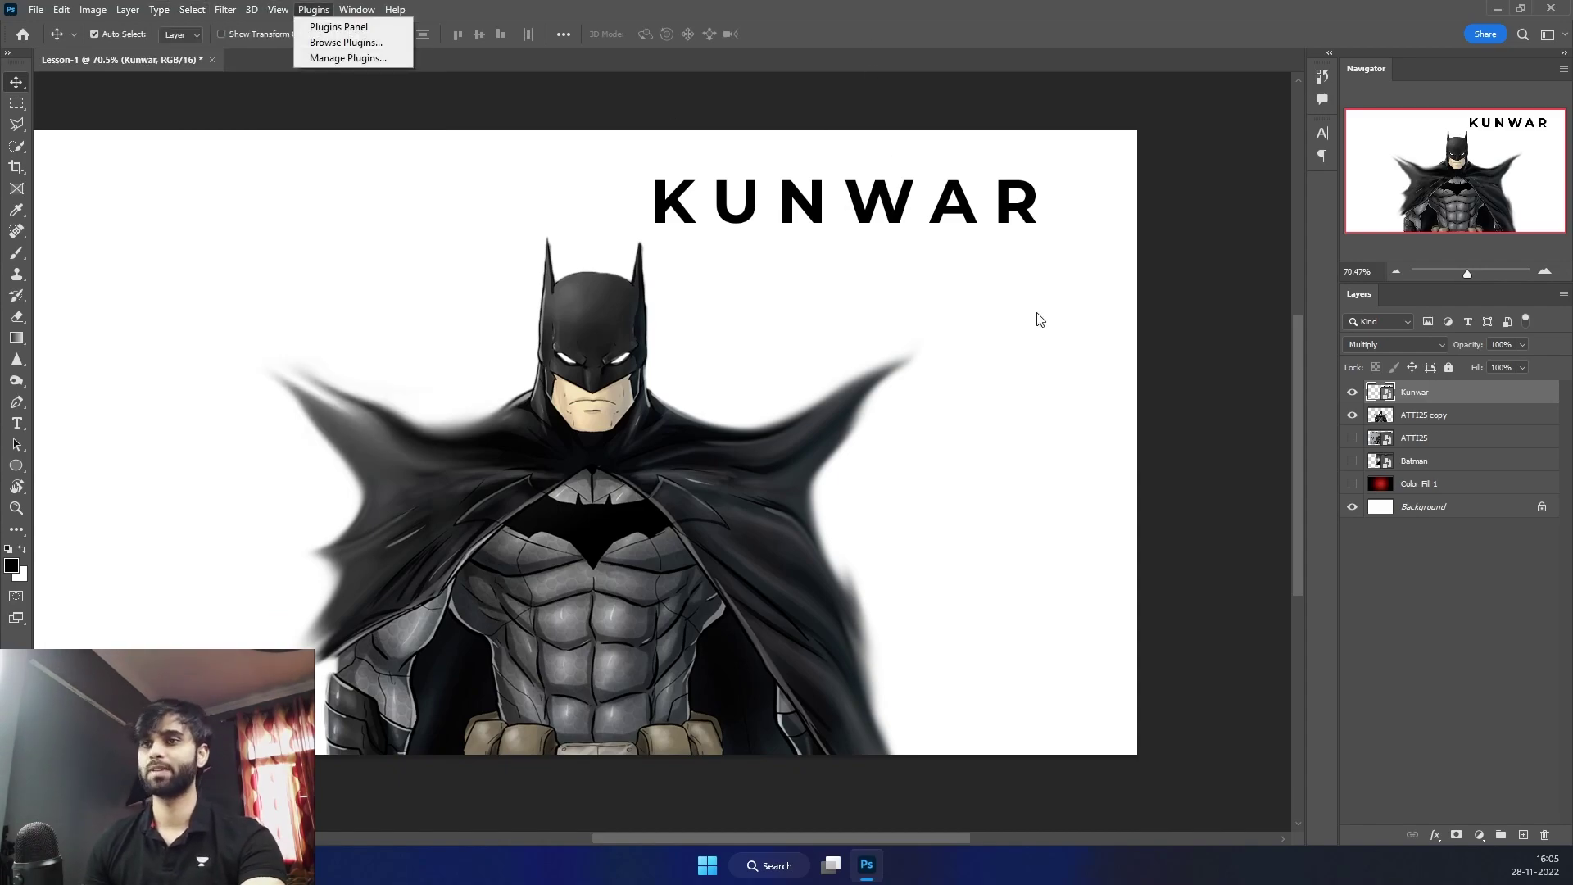
Show the Color Fill 1 layer behind Batman and centre the title text across his head
drag(1468, 272, 1462, 272)
drag(803, 311, 664, 312)
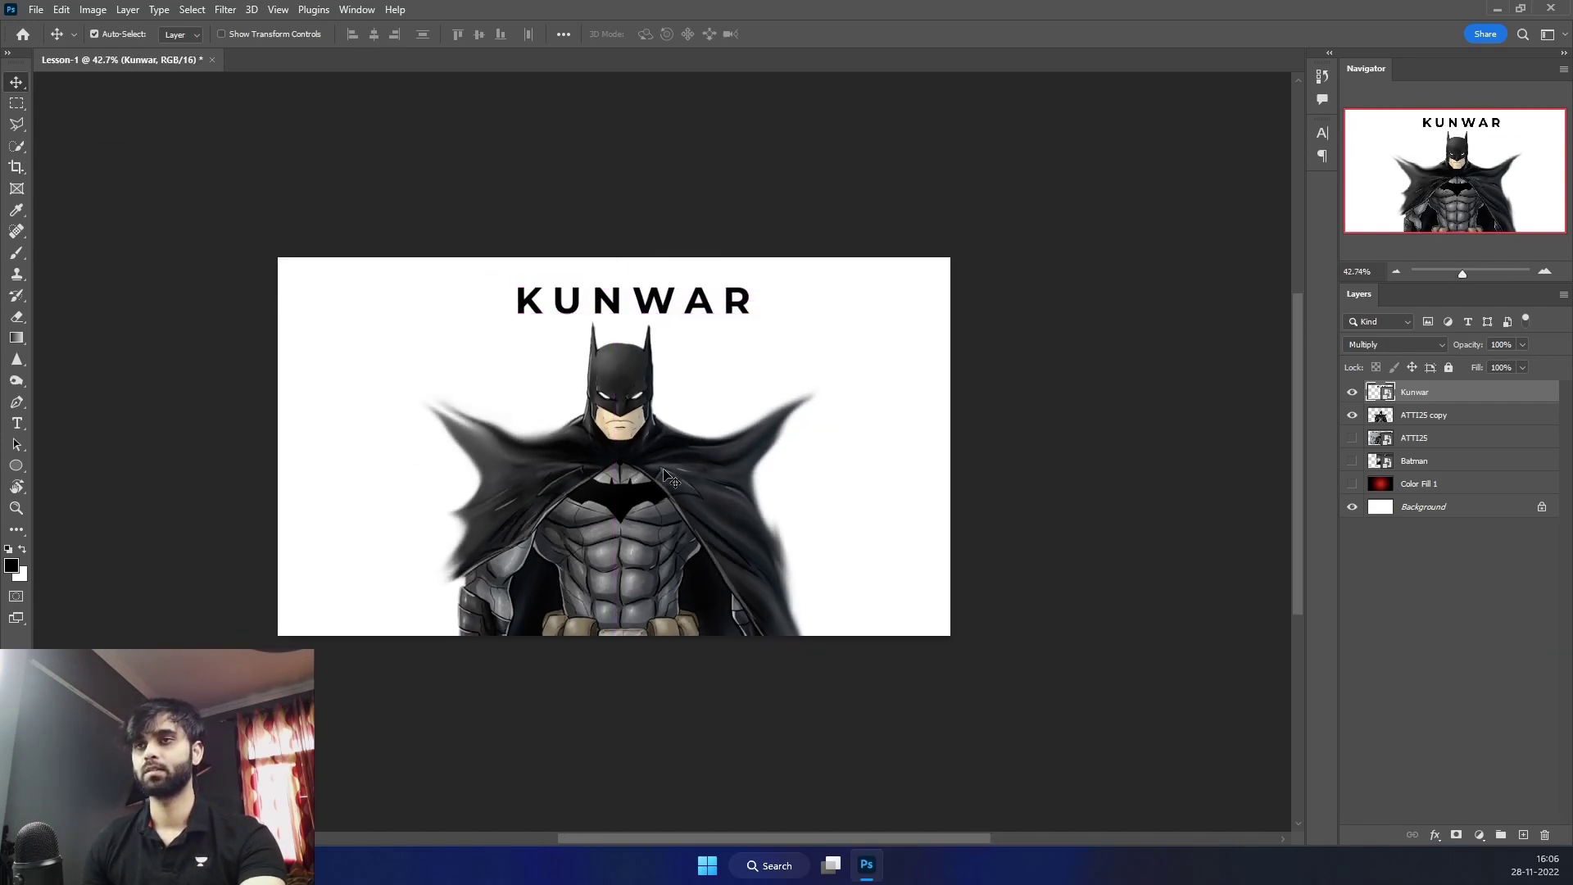
click(1352, 484)
drag(709, 318, 696, 382)
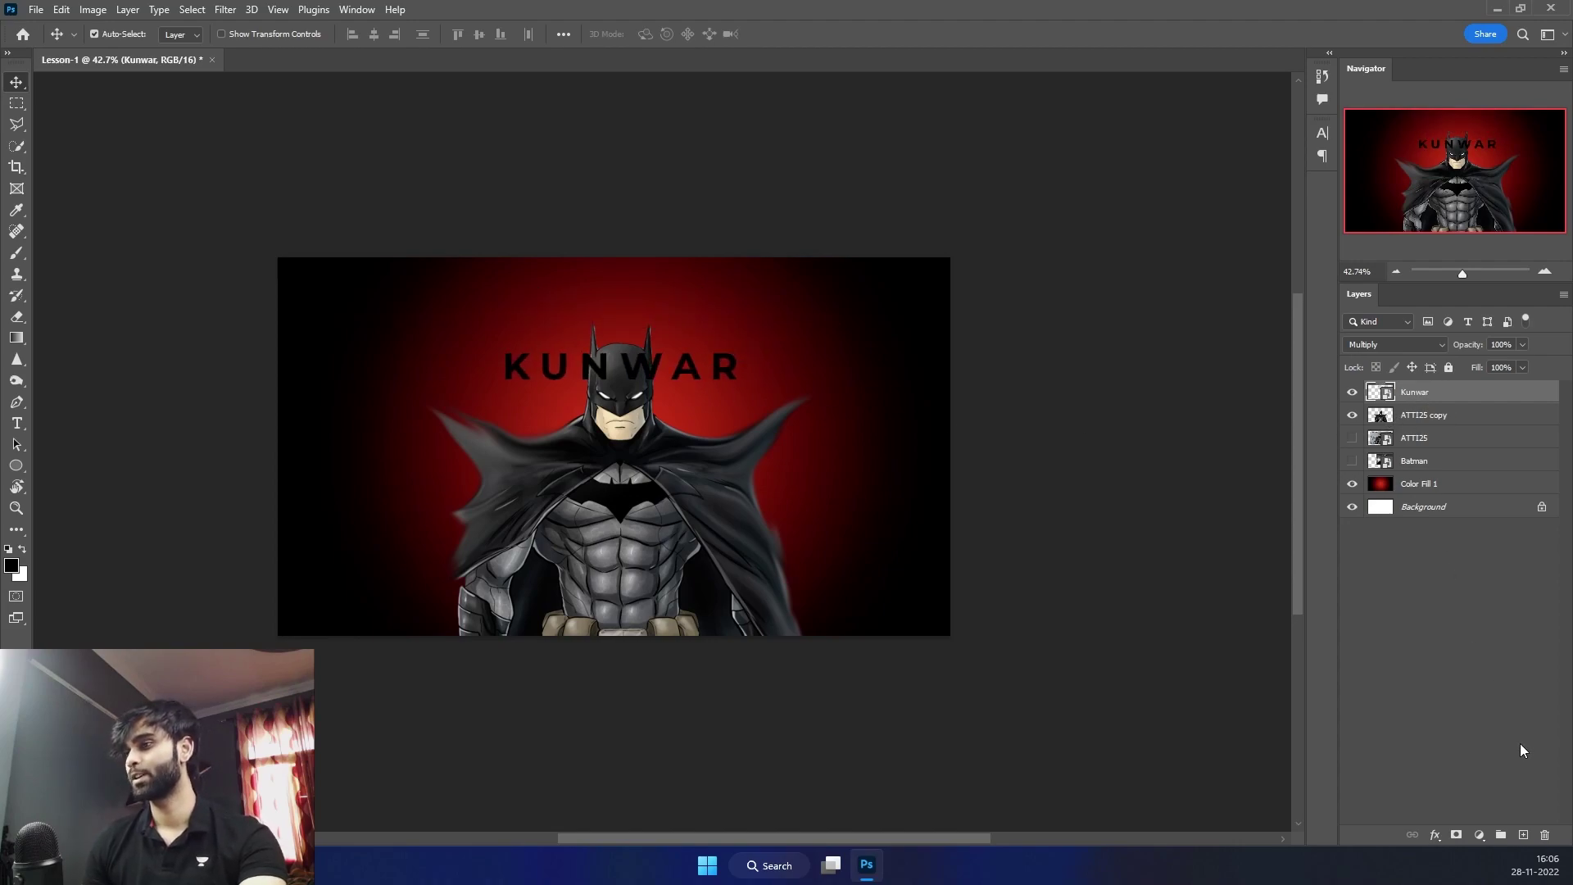
Add a Levels adjustment layer clipped to the title text layer and lower its white input level strongly
click(1479, 834)
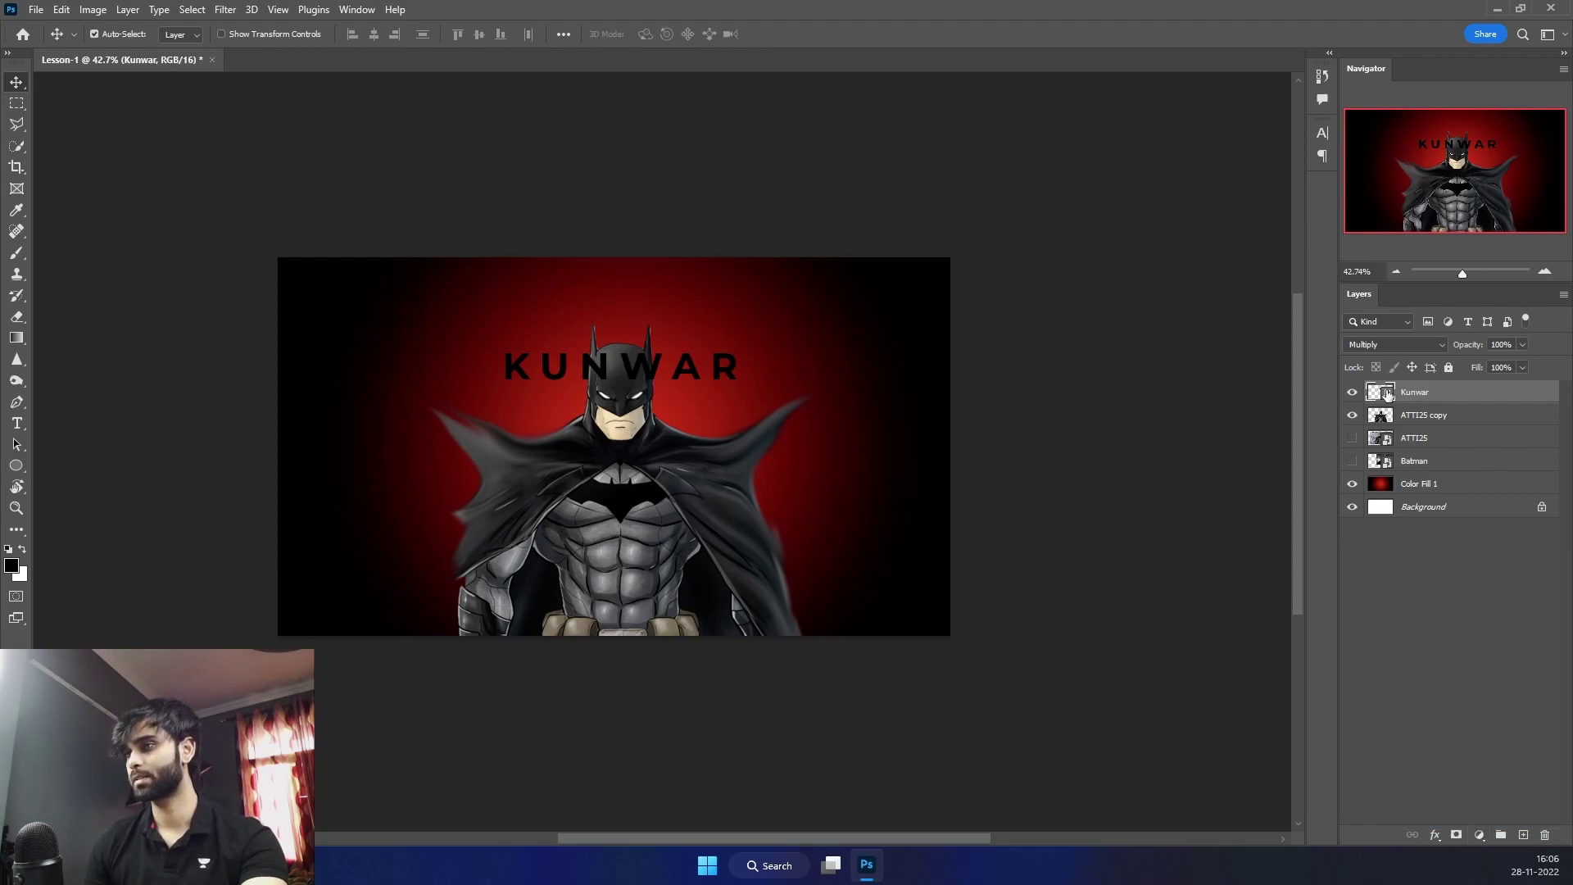
click(1479, 833)
click(1438, 619)
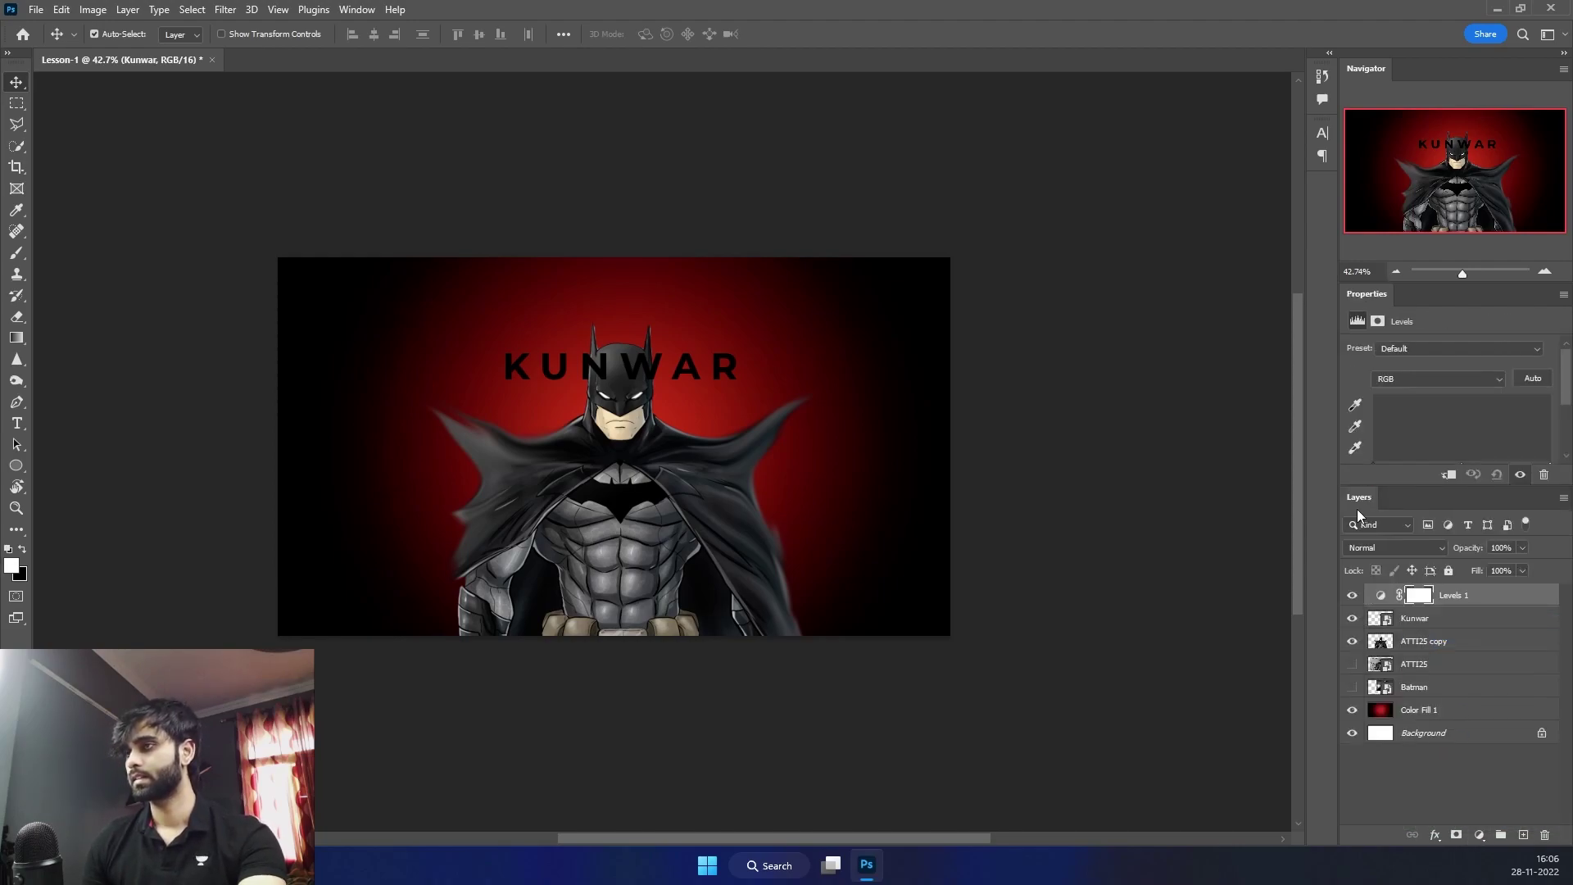
click(1448, 475)
scroll(1521, 448, down, 1)
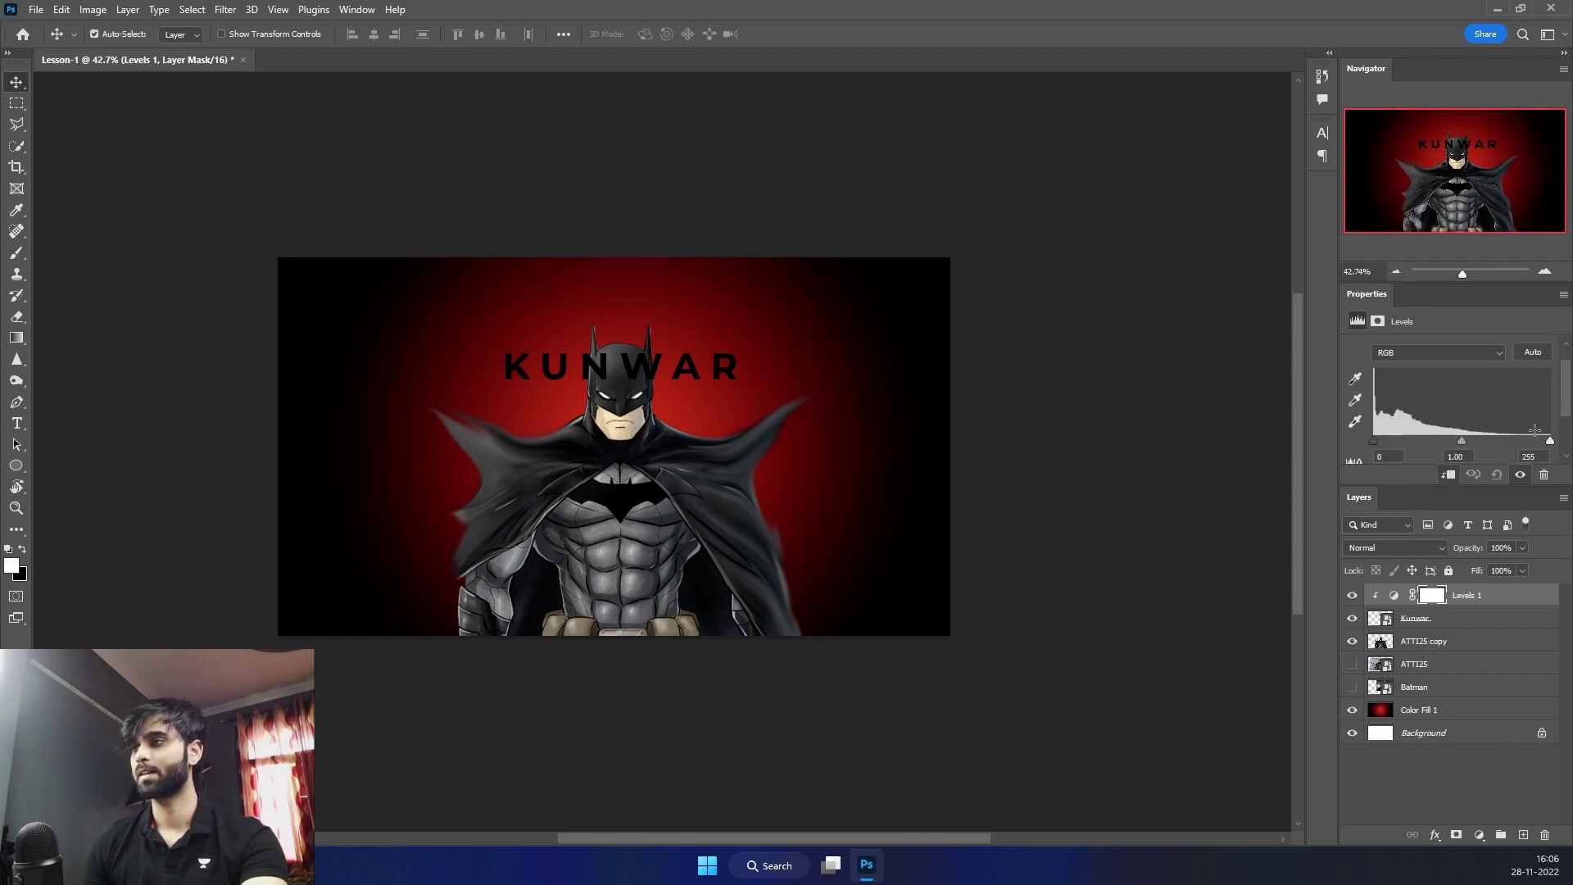
drag(1550, 441, 1328, 462)
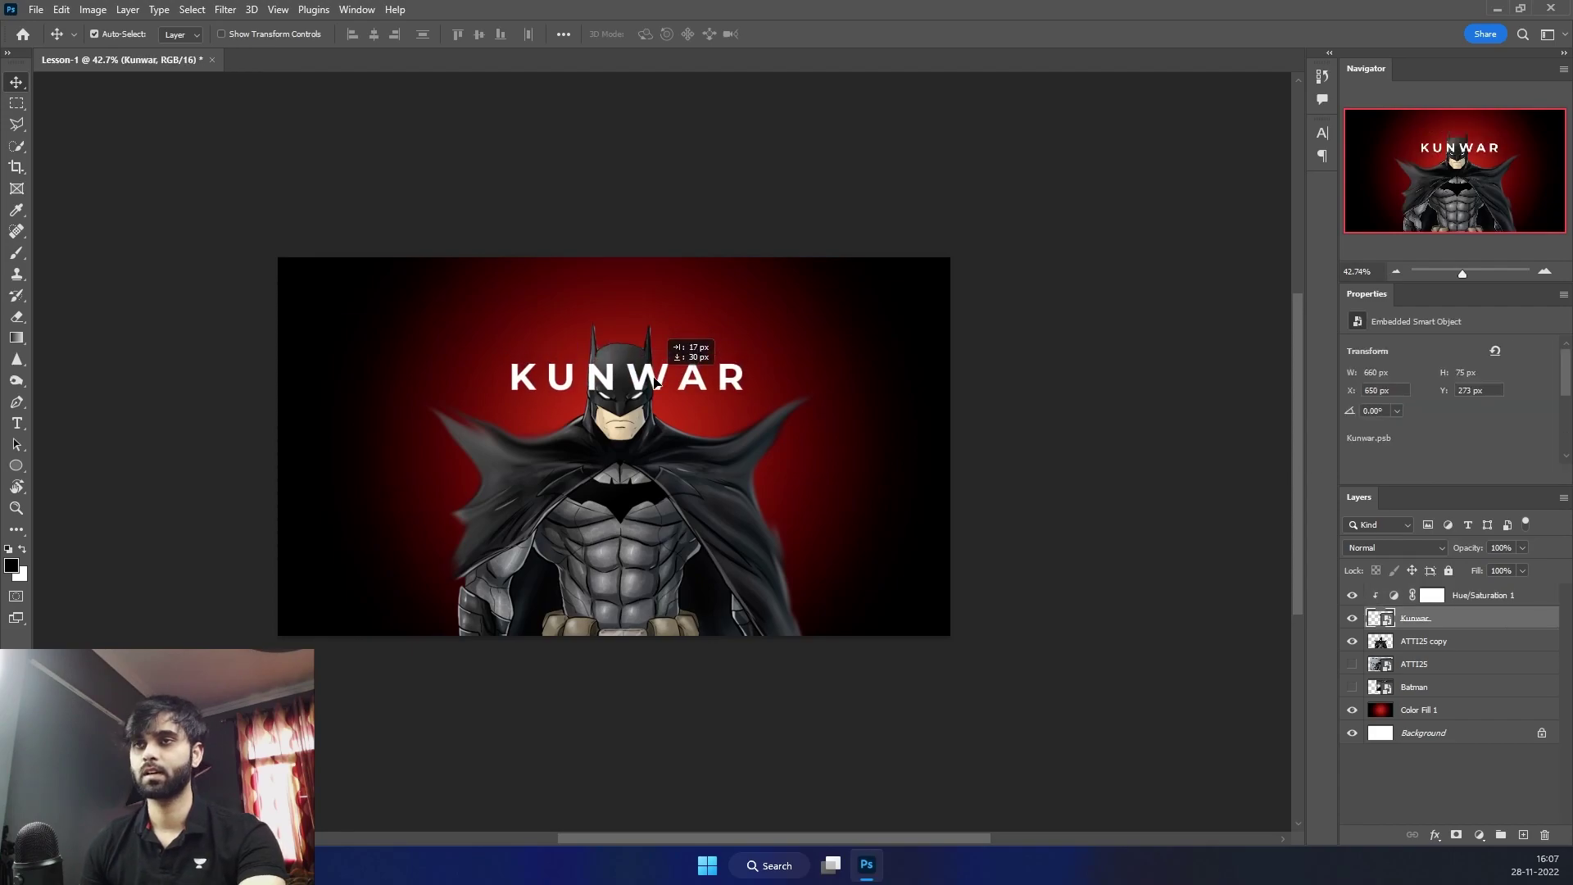
Move the title text above Batman's head to about X 665, Y 146 px, and combine it with Hue/Saturation 1 into one smart object
drag(653, 360, 653, 332)
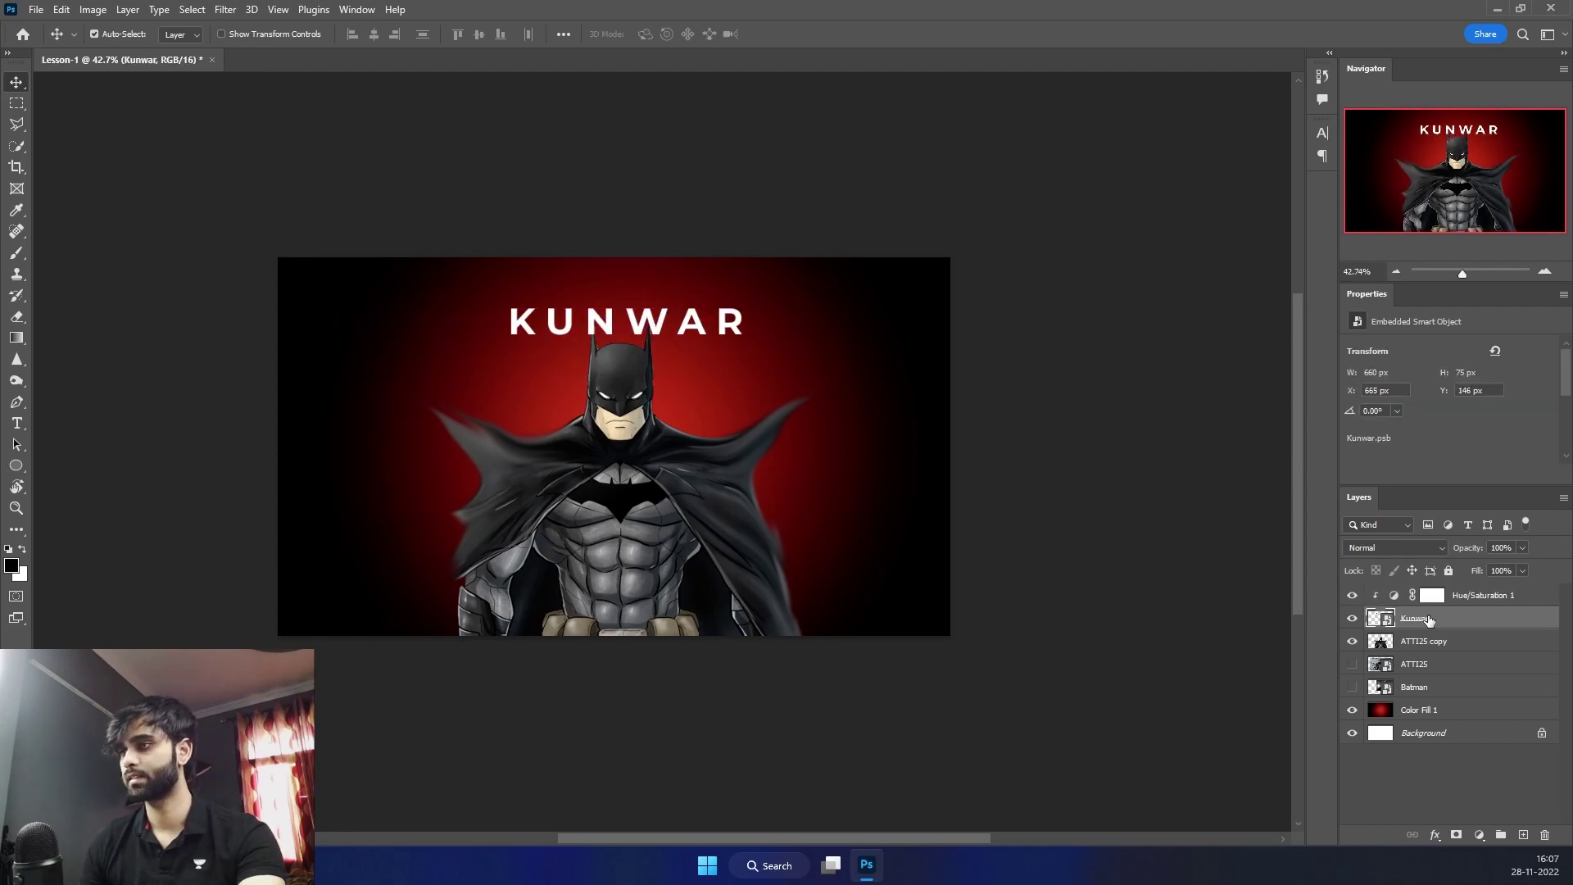
shift+click(1457, 598)
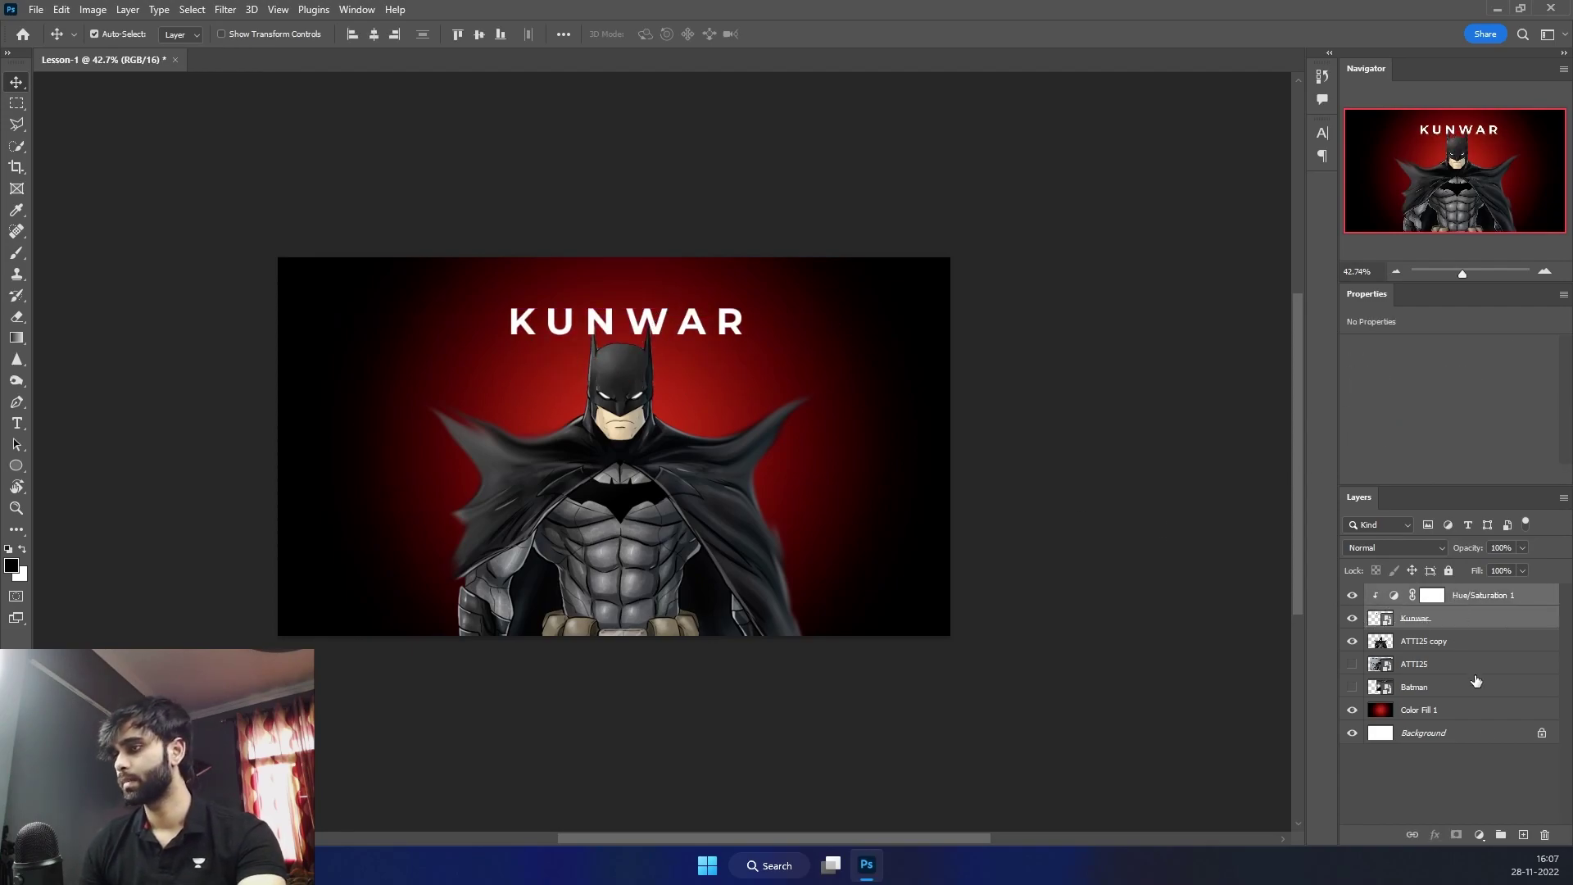
right_click(1468, 602)
click(1383, 431)
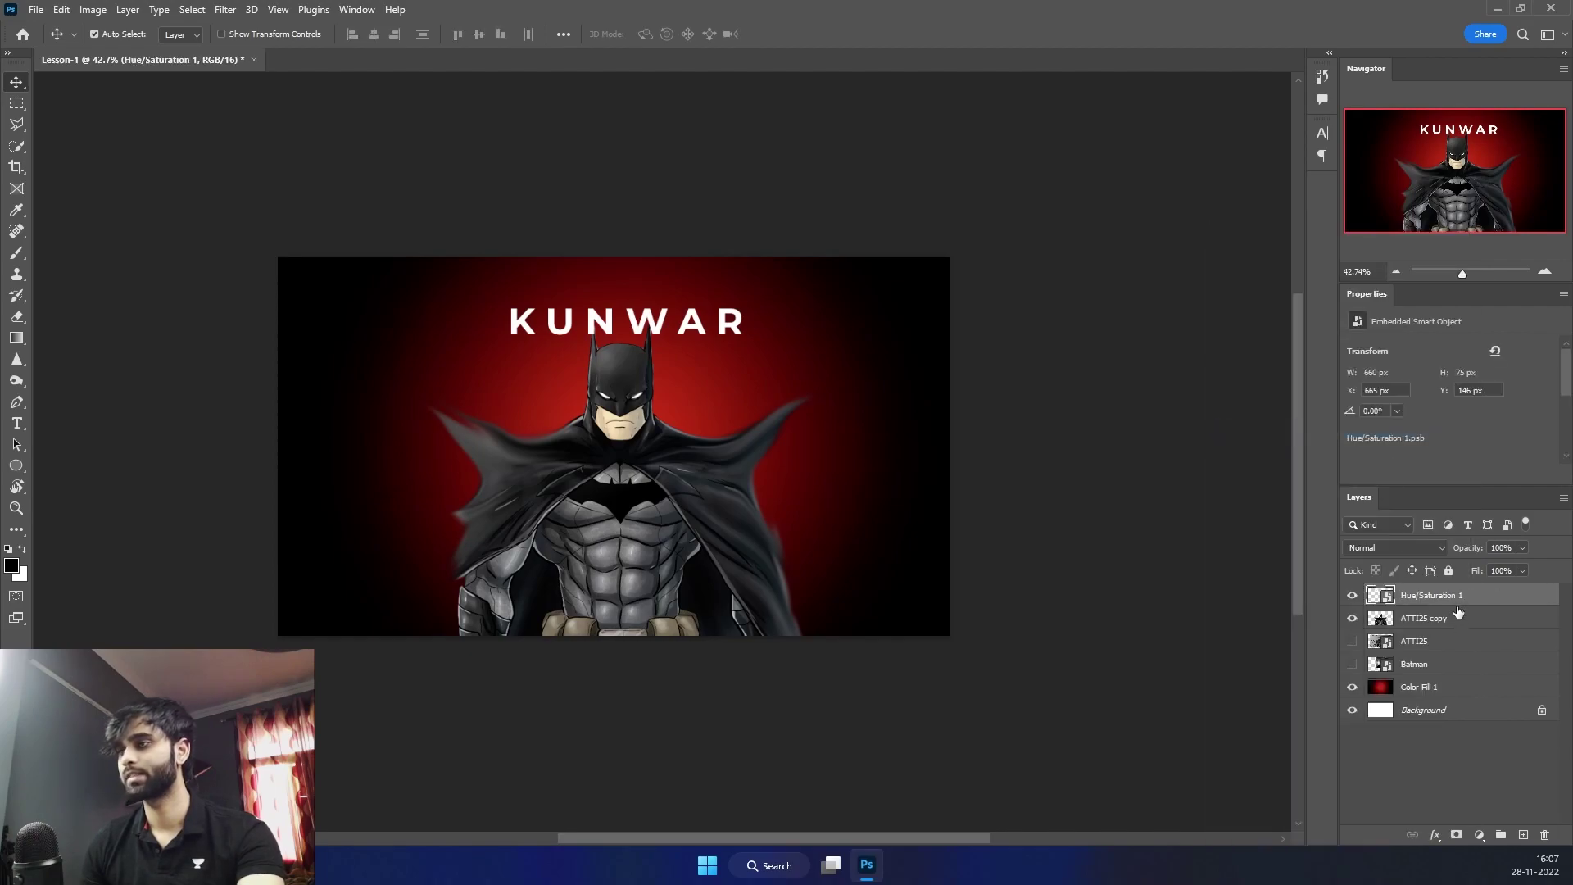
Try placing the combined title layer beneath the Color Fill 1 layer, and undo the reordering
drag(1458, 600, 1450, 696)
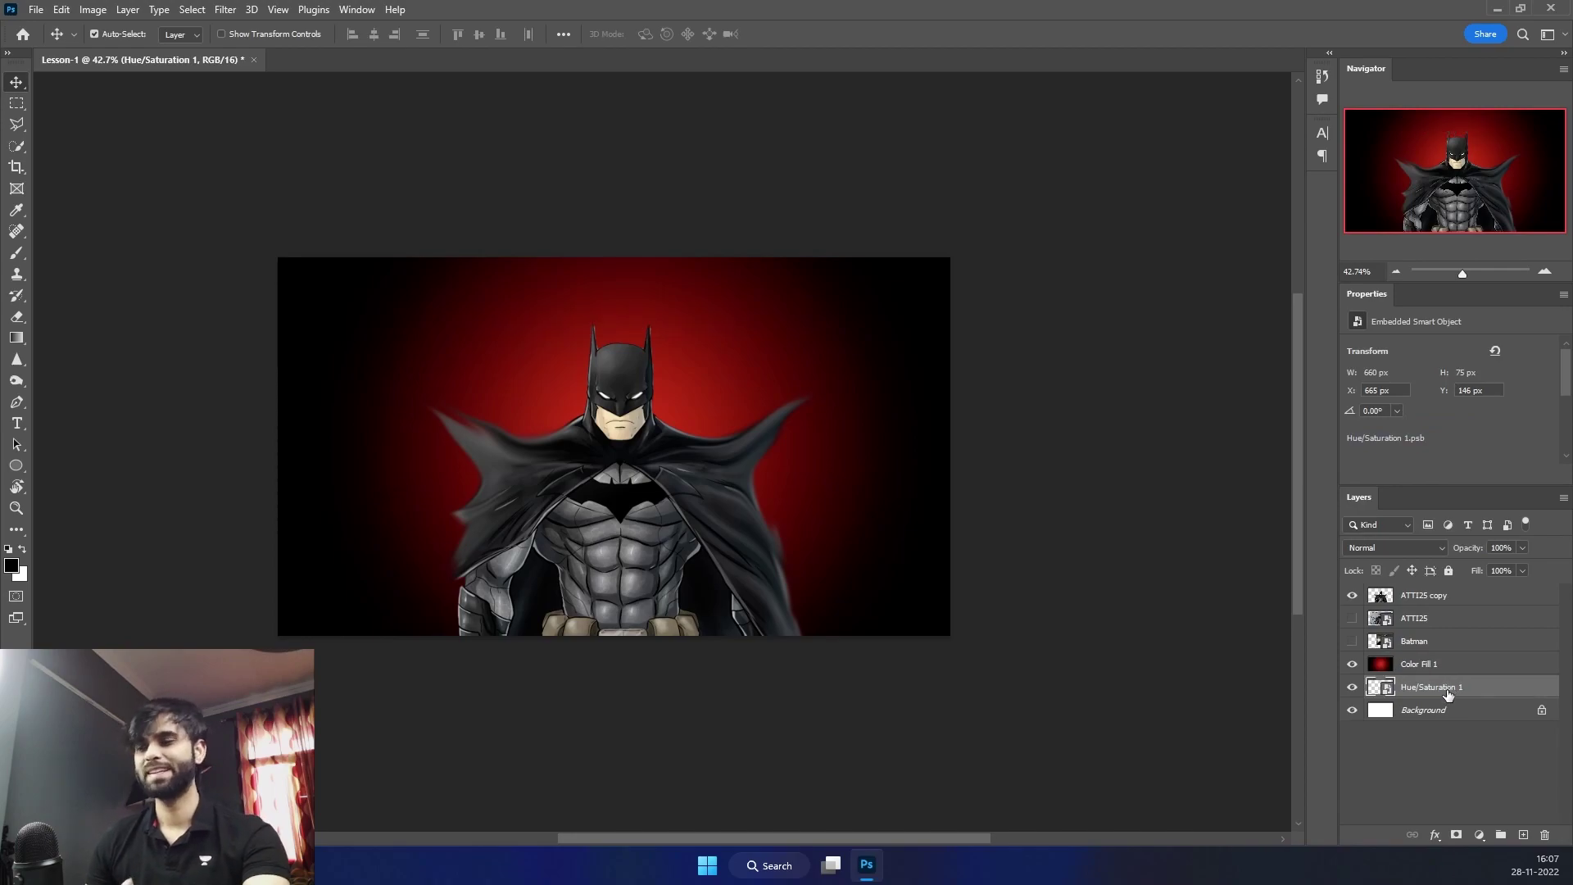
key(ctrl+z)
Delete the hidden ATTI25 and Batman layers, and move the title text behind Batman's ears to about X 656, Y 202 px
click(1412, 621)
shift+click(1410, 644)
key(Delete)
mouse_move(686, 332)
mouse_down()
mouse_move(686, 367)
mouse_move(685, 350)
mouse_up()
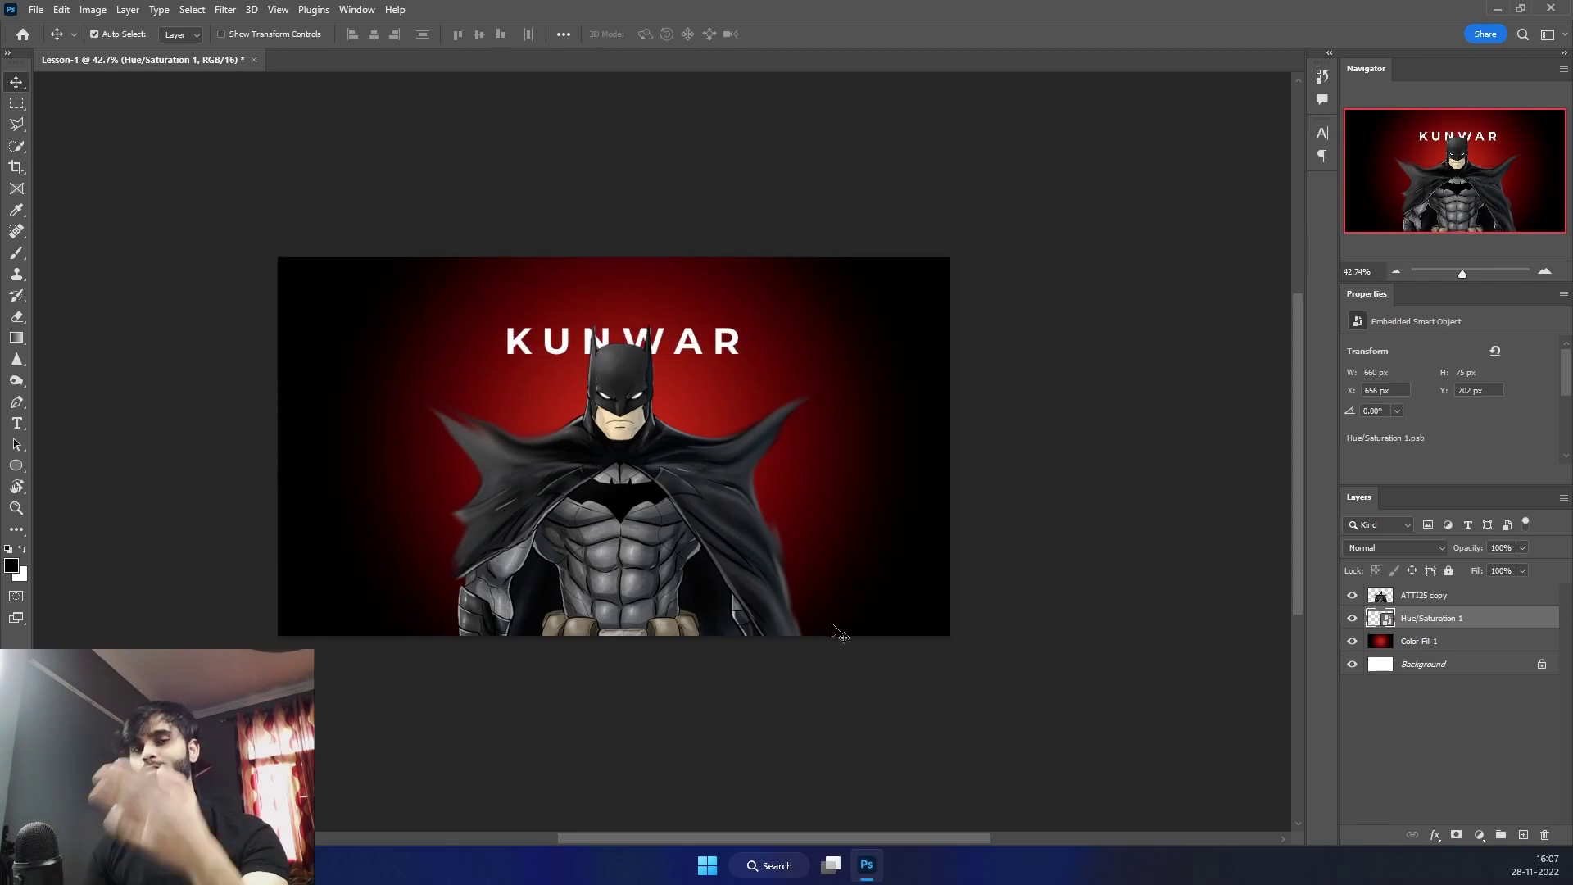